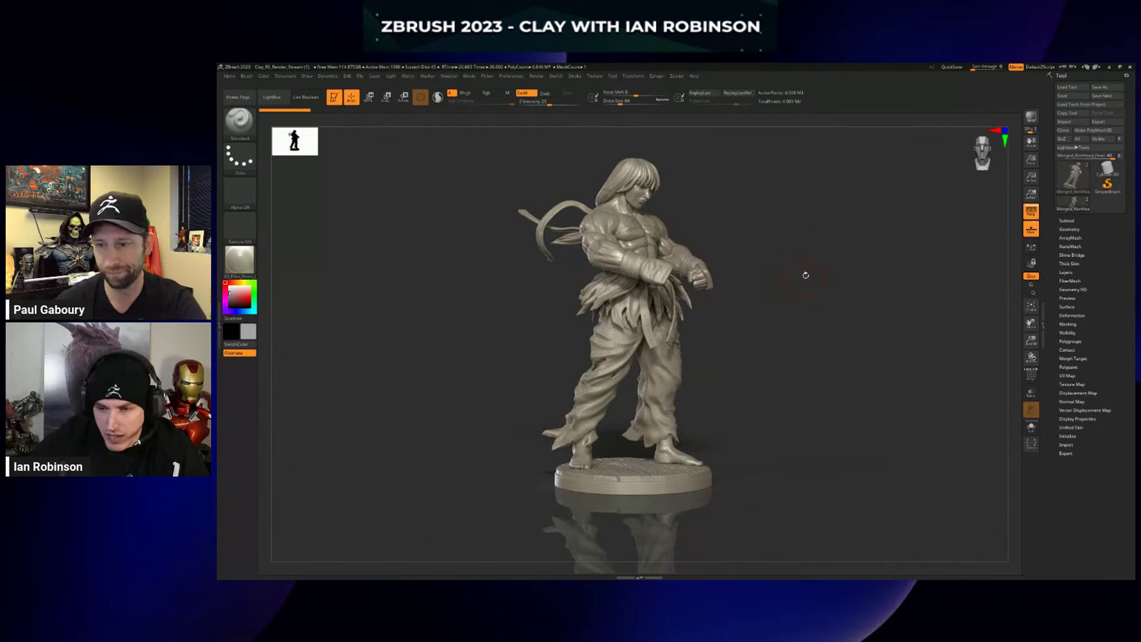
# Open the DefaultProject sphere project and discard the changes to the current project.
pyautogui.moveTo(810, 270)
pyautogui.keyDown('shift'); pyautogui.mouseDown()
pyautogui.moveTo(844, 274)
pyautogui.moveTo(805, 269)
pyautogui.mouseUp(); pyautogui.keyUp('shift')
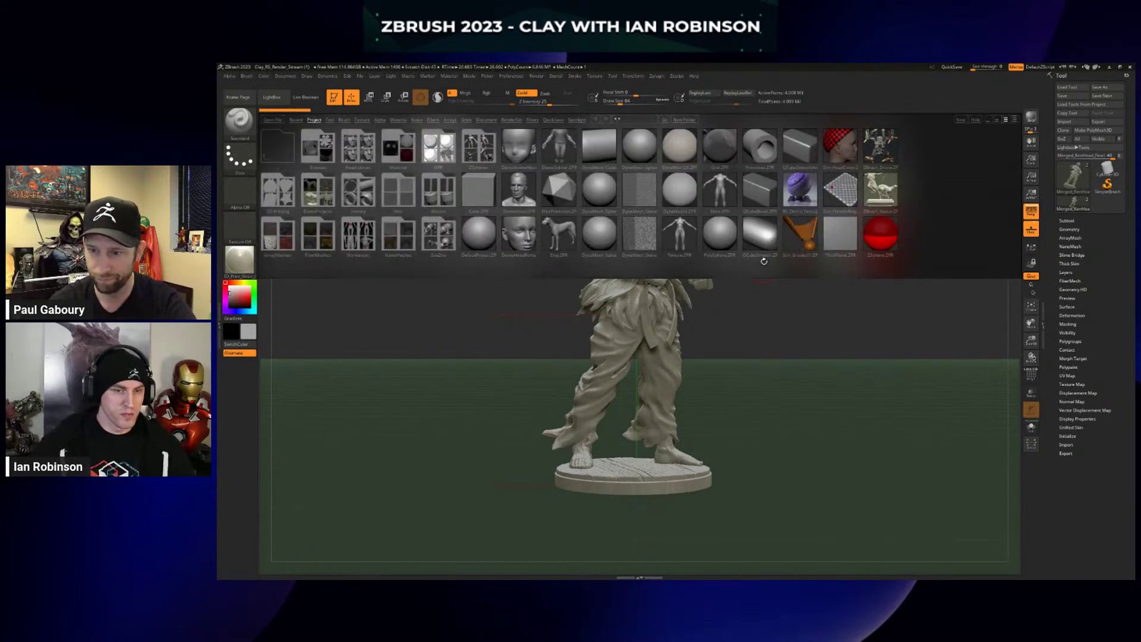
pyautogui.doubleClick(476, 232)
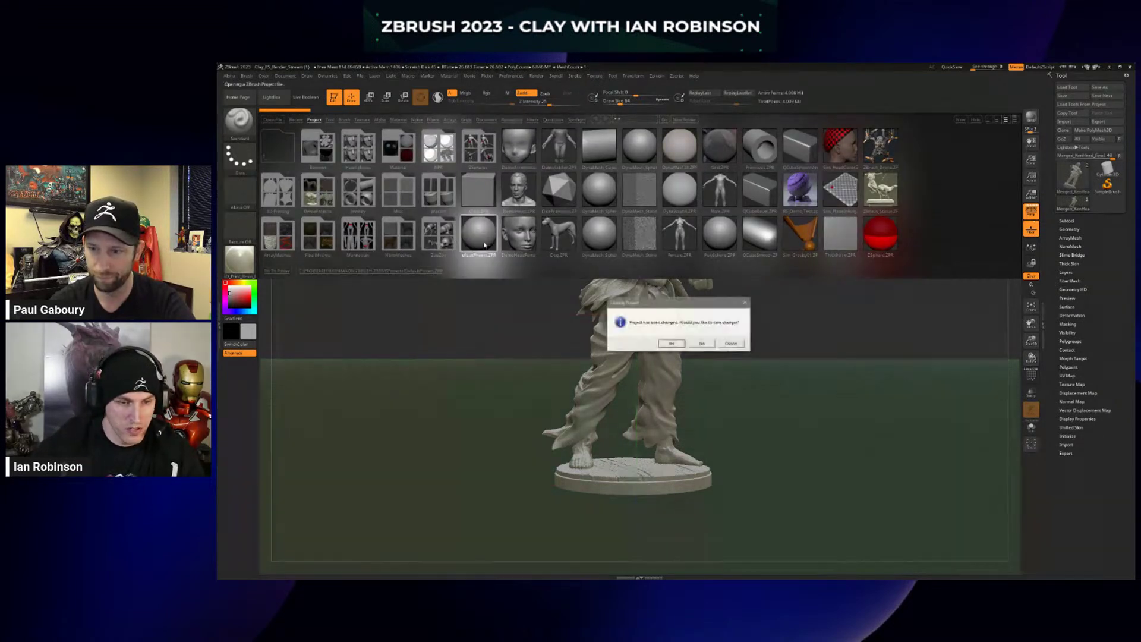
pyautogui.click(702, 344)
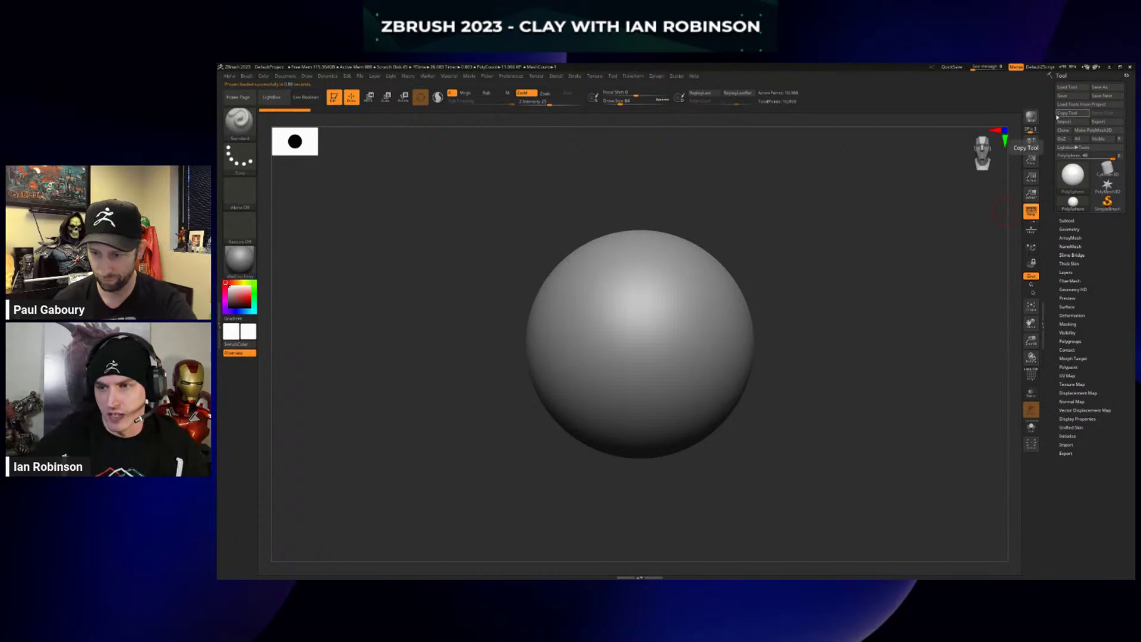
# Load the tools from the project file Clay_RS_Render_Stream (1).zpr and bring up the fighter statue.
pyautogui.click(1077, 106)
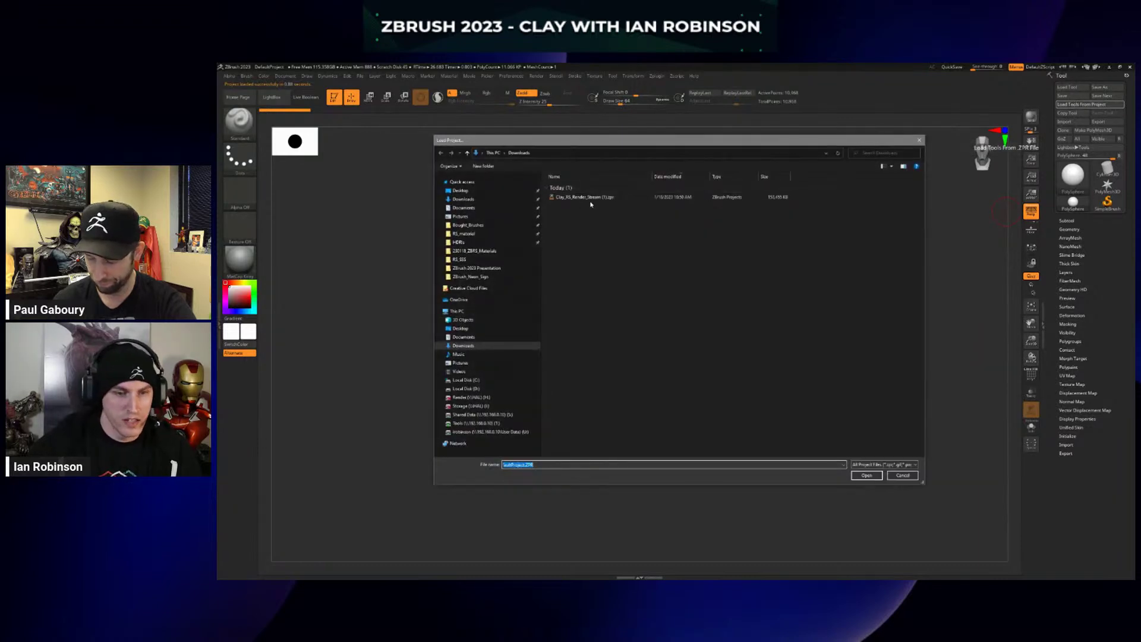
pyautogui.click(591, 200)
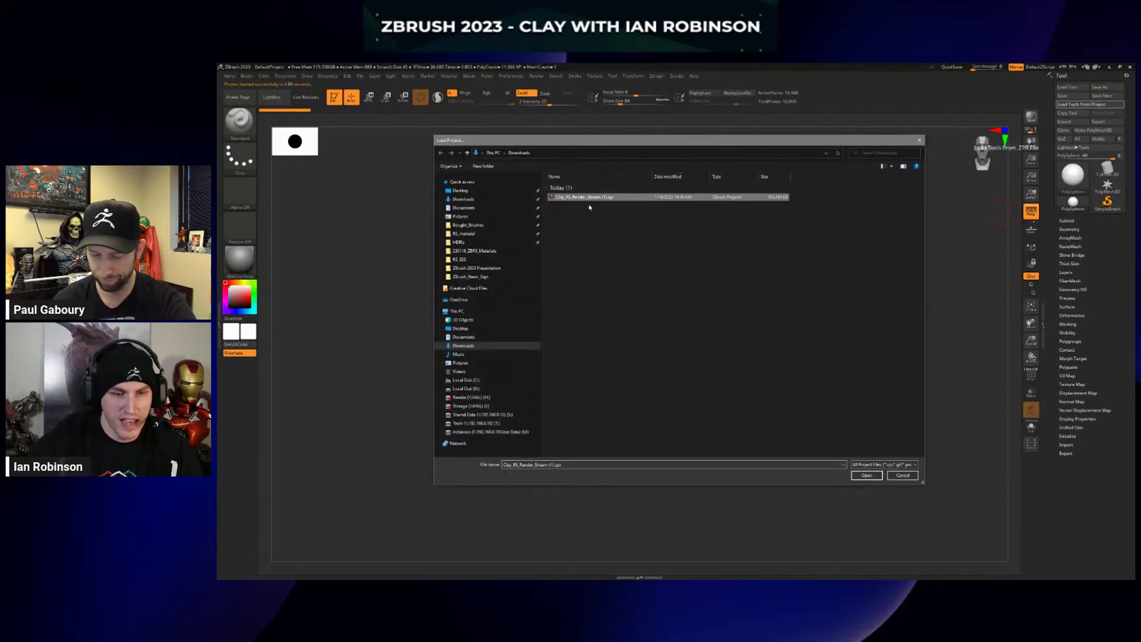
pyautogui.click(870, 477)
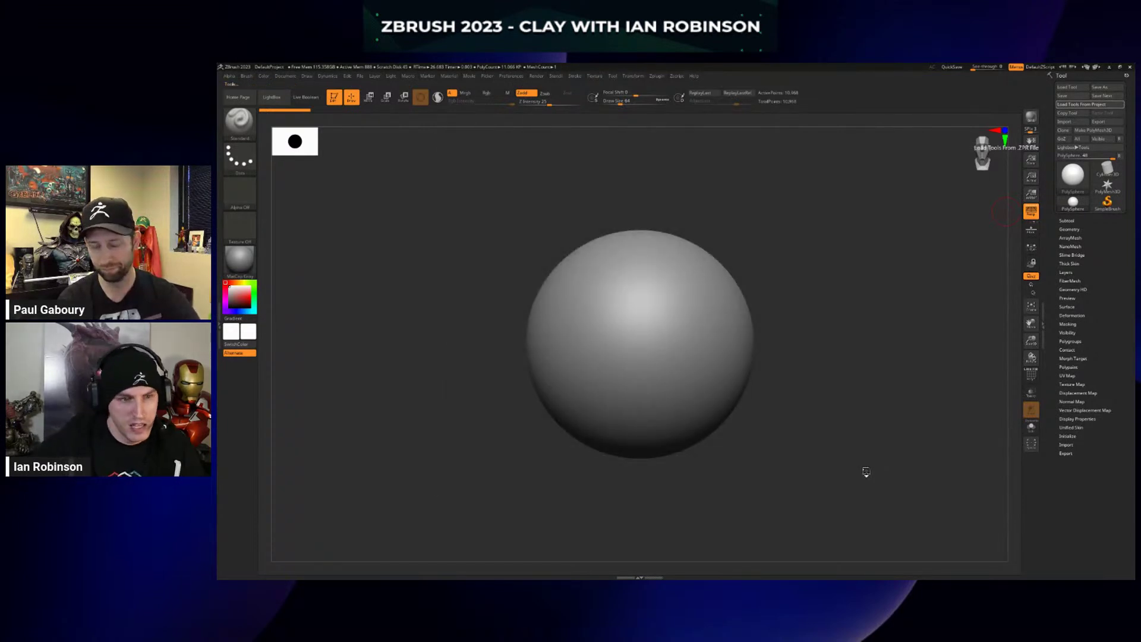
pyautogui.moveTo(792, 338)
pyautogui.keyDown('alt'); pyautogui.mouseDown()
pyautogui.moveTo(815, 379)
pyautogui.moveTo(802, 378)
pyautogui.moveTo(826, 370)
pyautogui.mouseUp(); pyautogui.keyUp('alt')
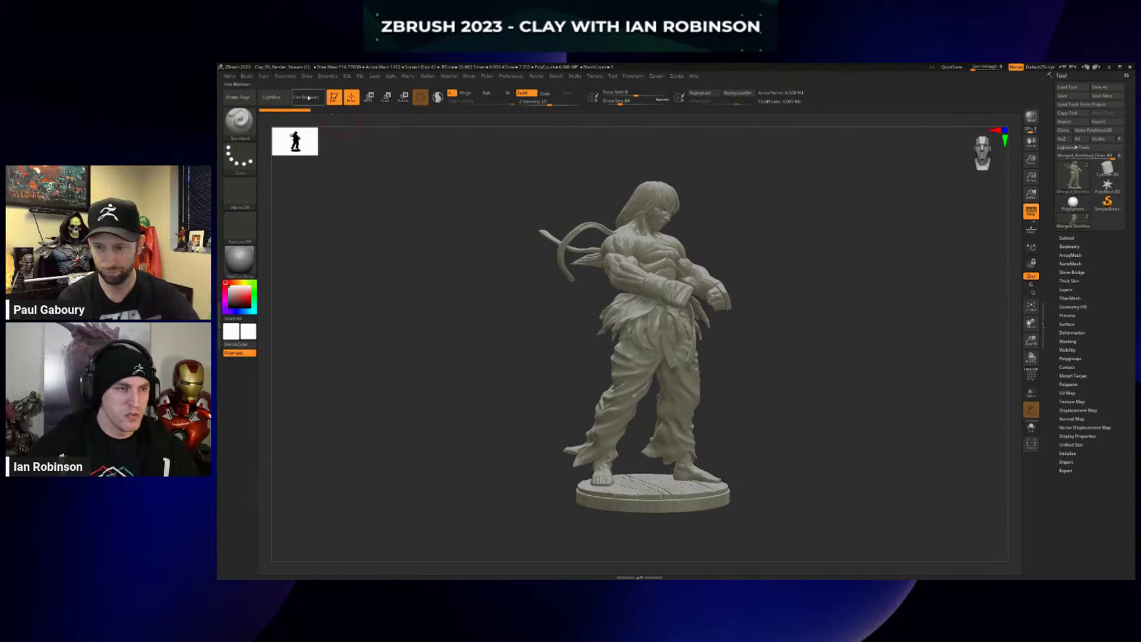
# Unlock the document's proportions and resize it to a width of 1920 and a height of 1080.
pyautogui.click(286, 77)
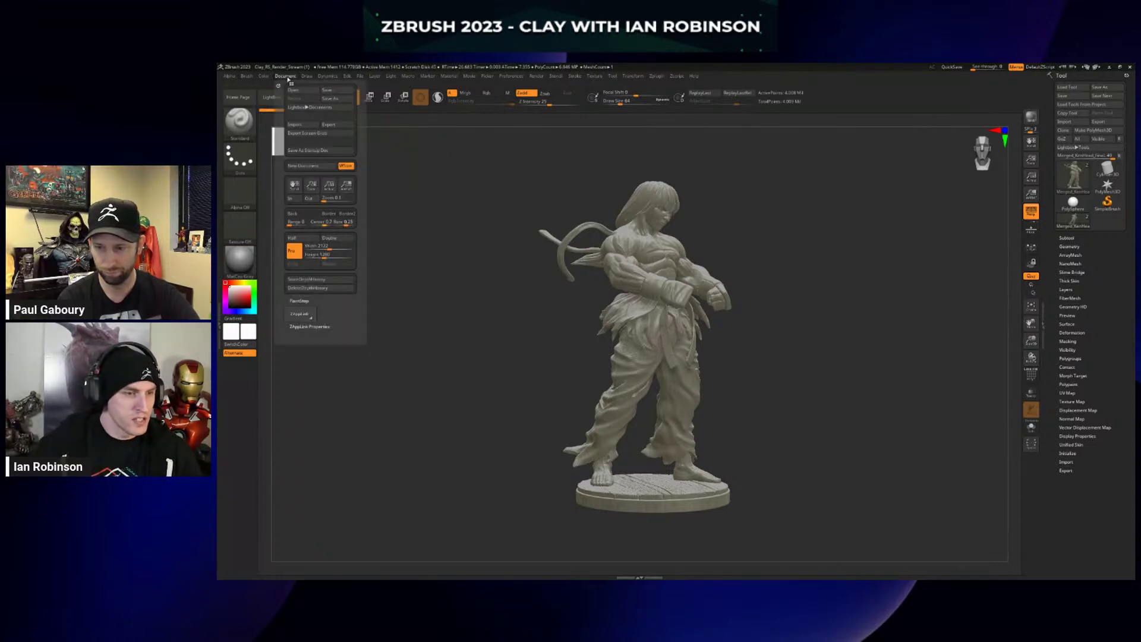
pyautogui.click(315, 246)
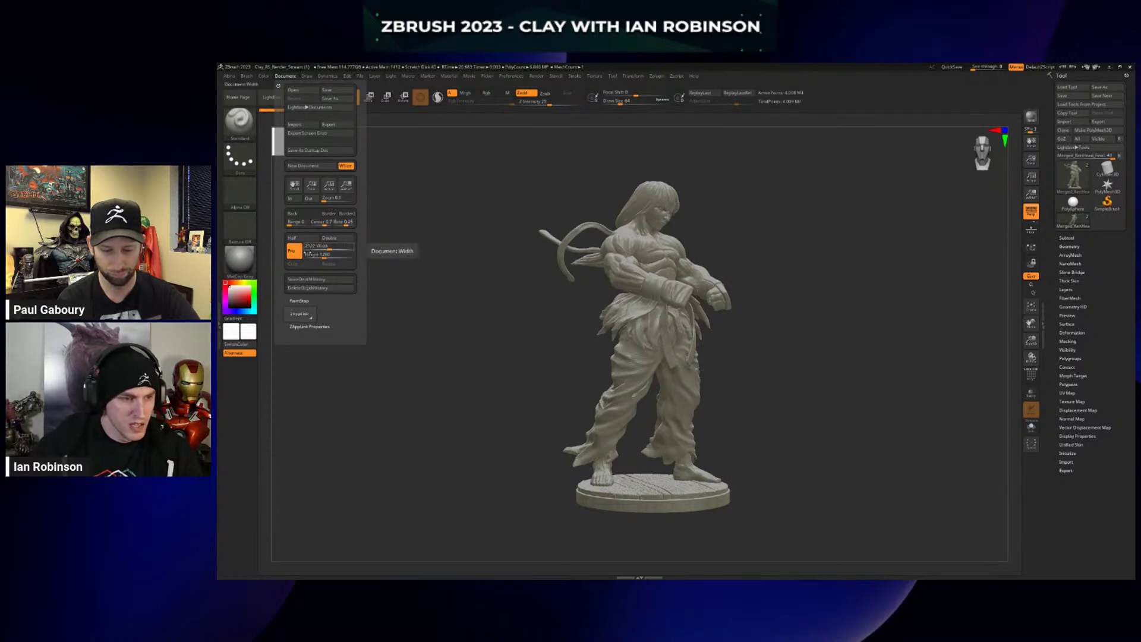
pyautogui.click(294, 250)
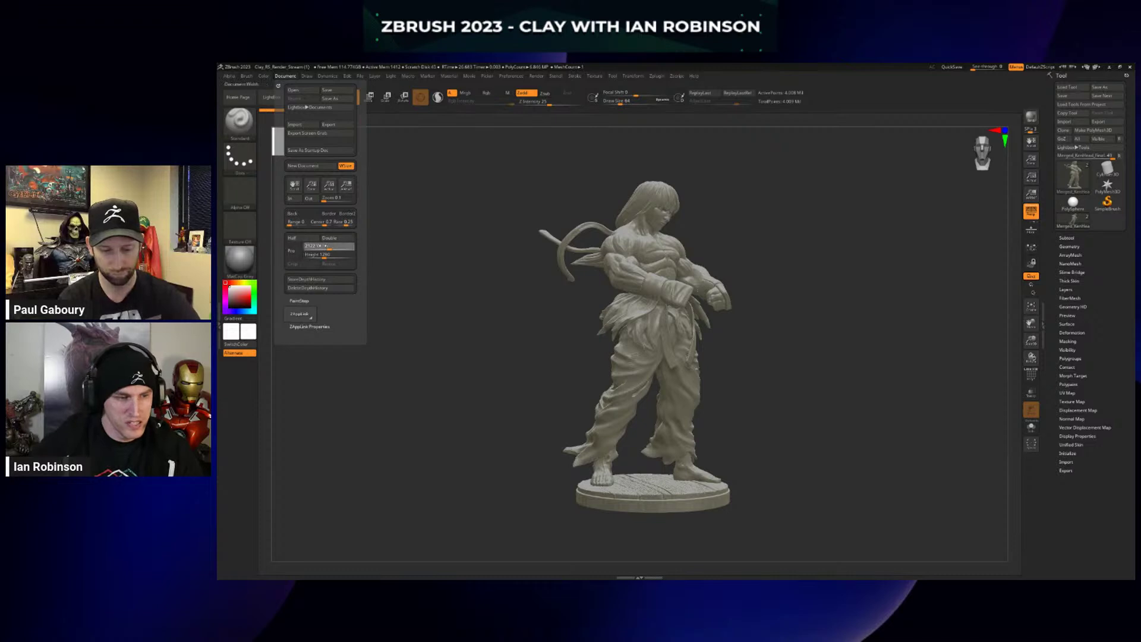
pyautogui.click(323, 245)
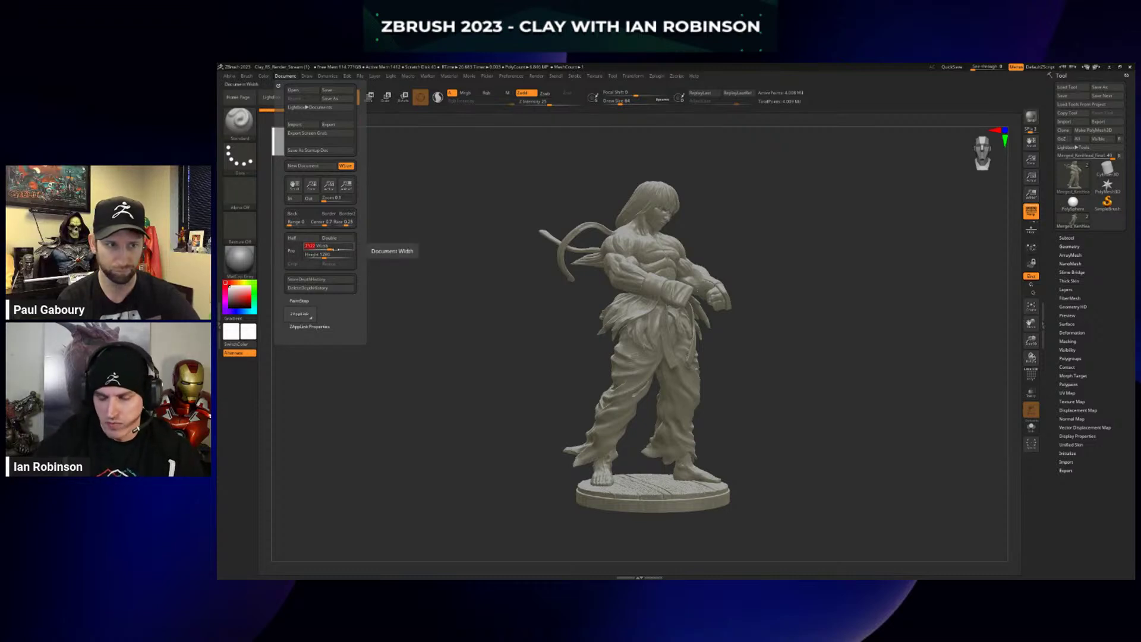
pyautogui.write('1920')
pyautogui.press('Tab')
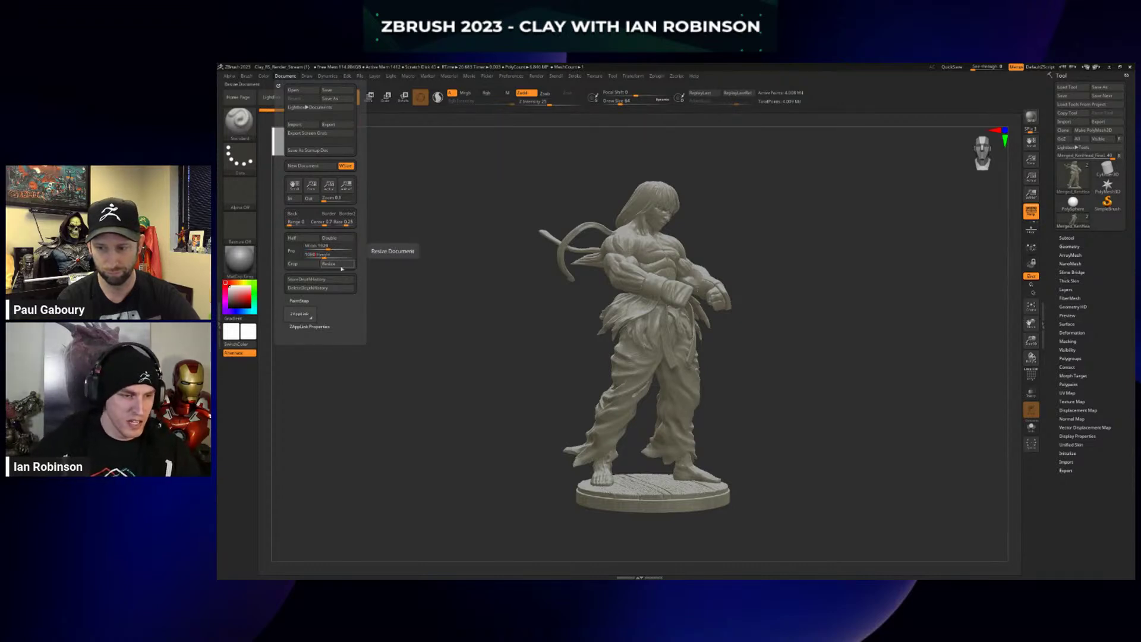
pyautogui.click(339, 265)
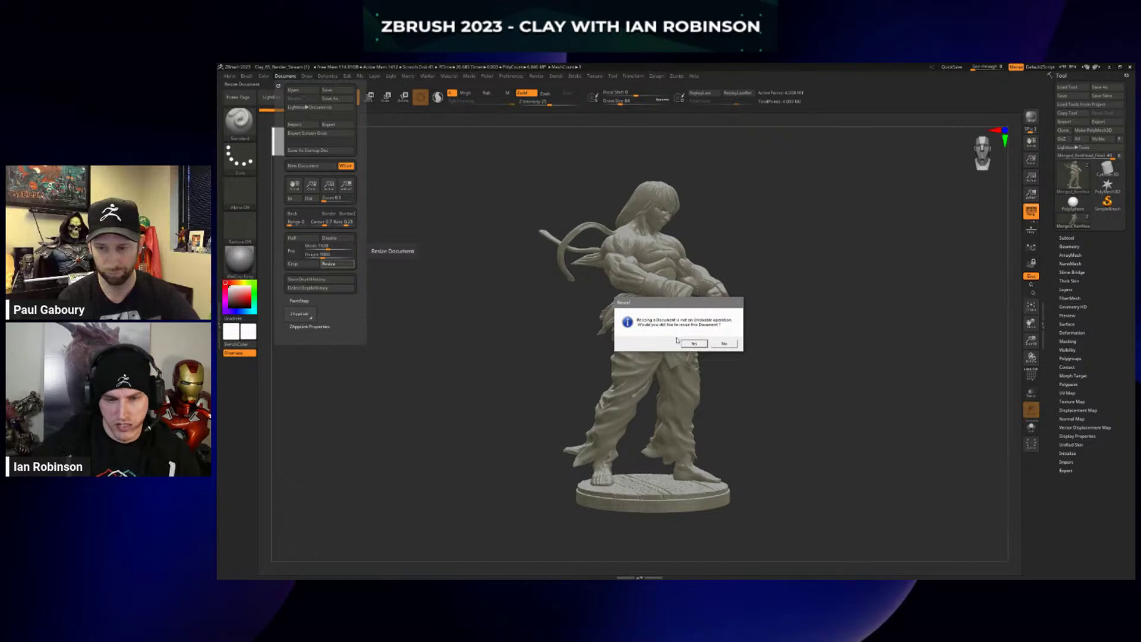
pyautogui.click(693, 344)
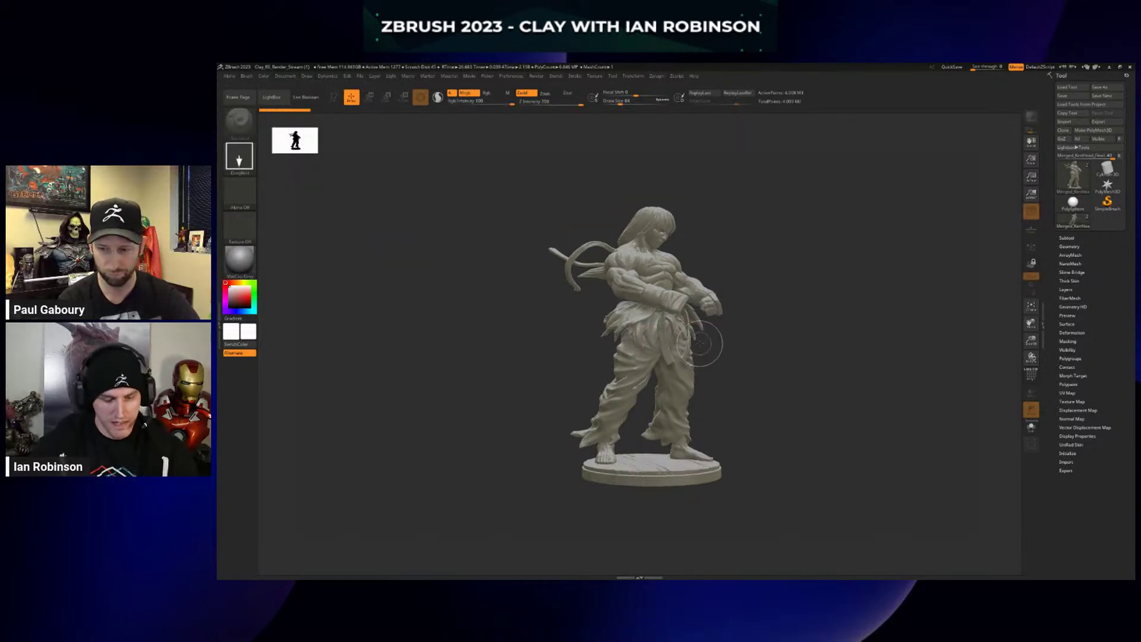
# Clear the leftover image from the canvas, redraw the fighter statue and put it in Edit mode.
pyautogui.hotkey('ctrl', 'n')
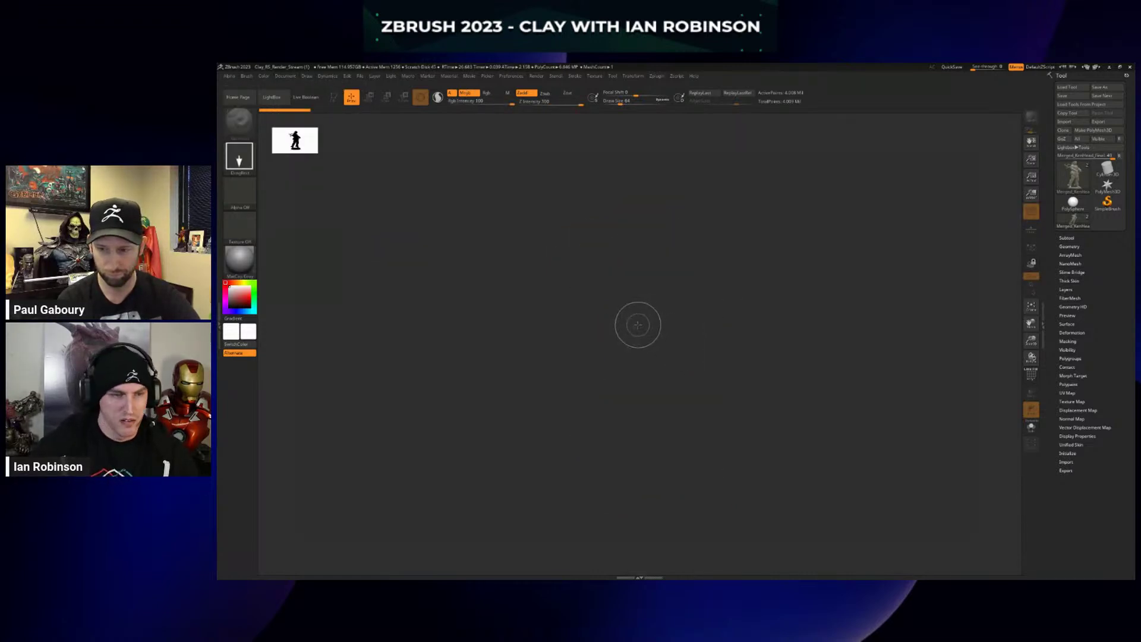
pyautogui.moveTo(637, 325); pyautogui.dragTo(638, 390)
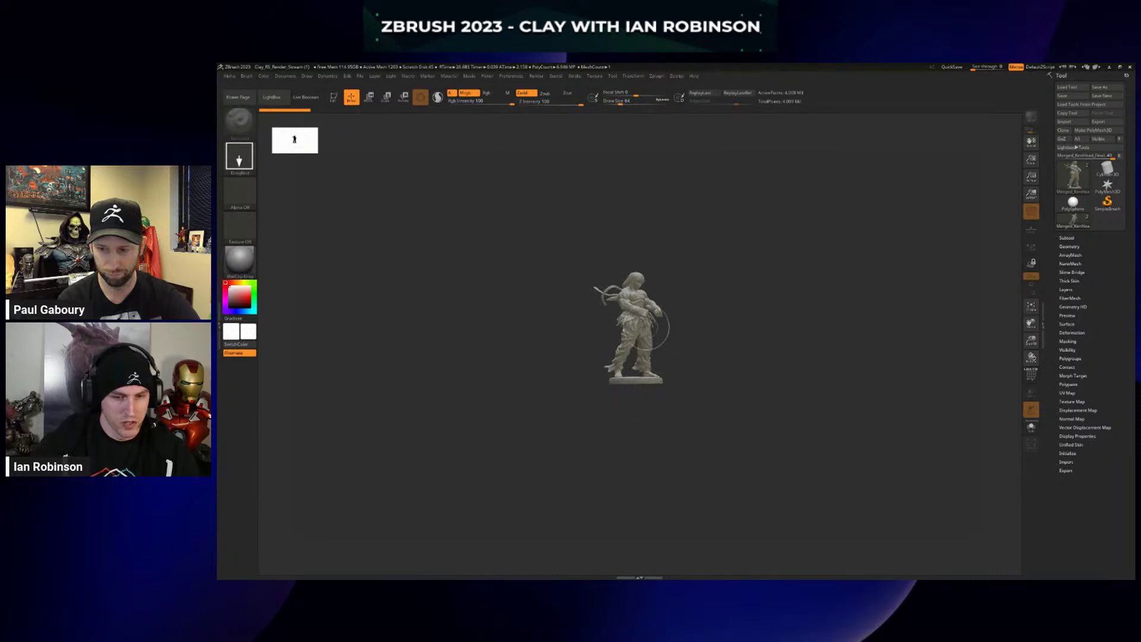
pyautogui.press('t')
pyautogui.keyDown('alt'); pyautogui.moveTo(700, 309); pyautogui.dragTo(716, 394); pyautogui.keyUp('alt')
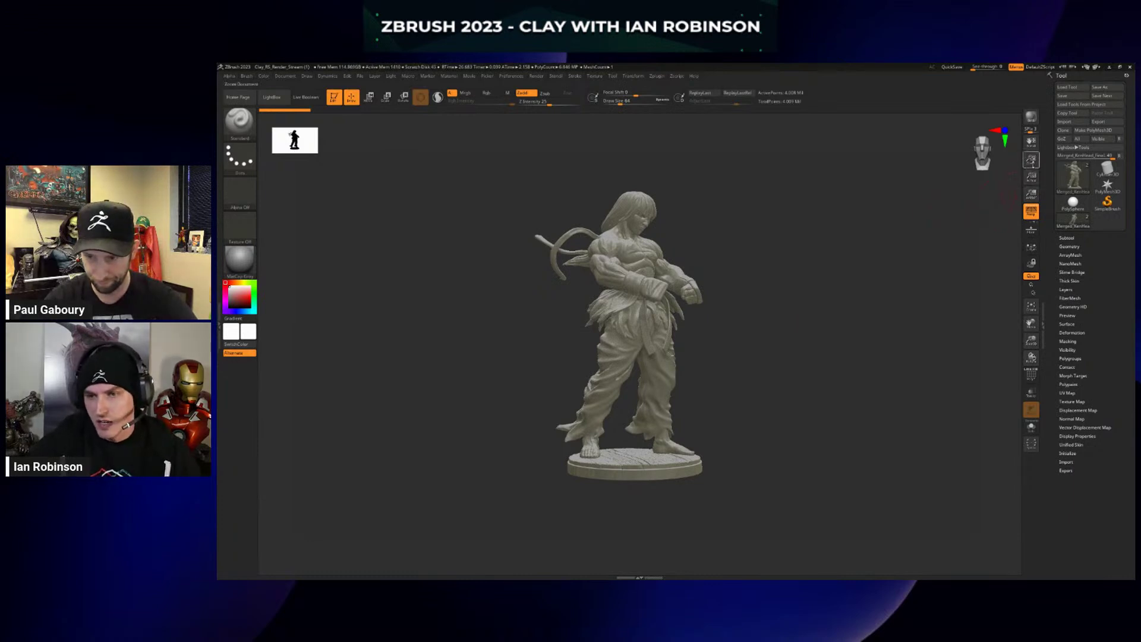
pyautogui.moveTo(1031, 160); pyautogui.dragTo(1031, 158)
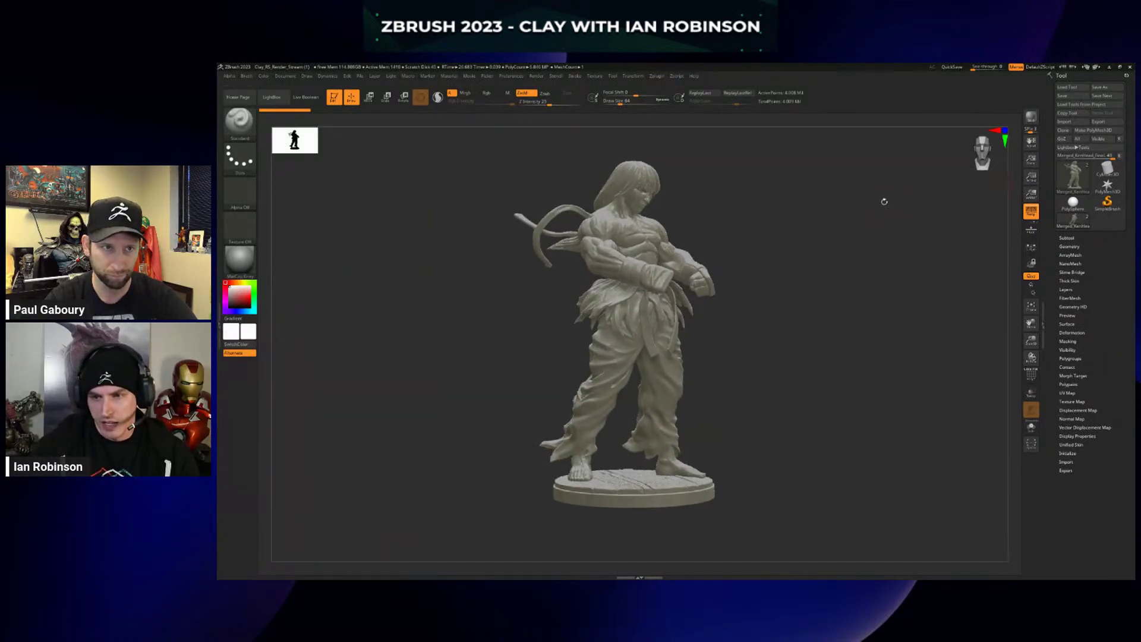
pyautogui.moveTo(882, 201); pyautogui.dragTo(884, 236)
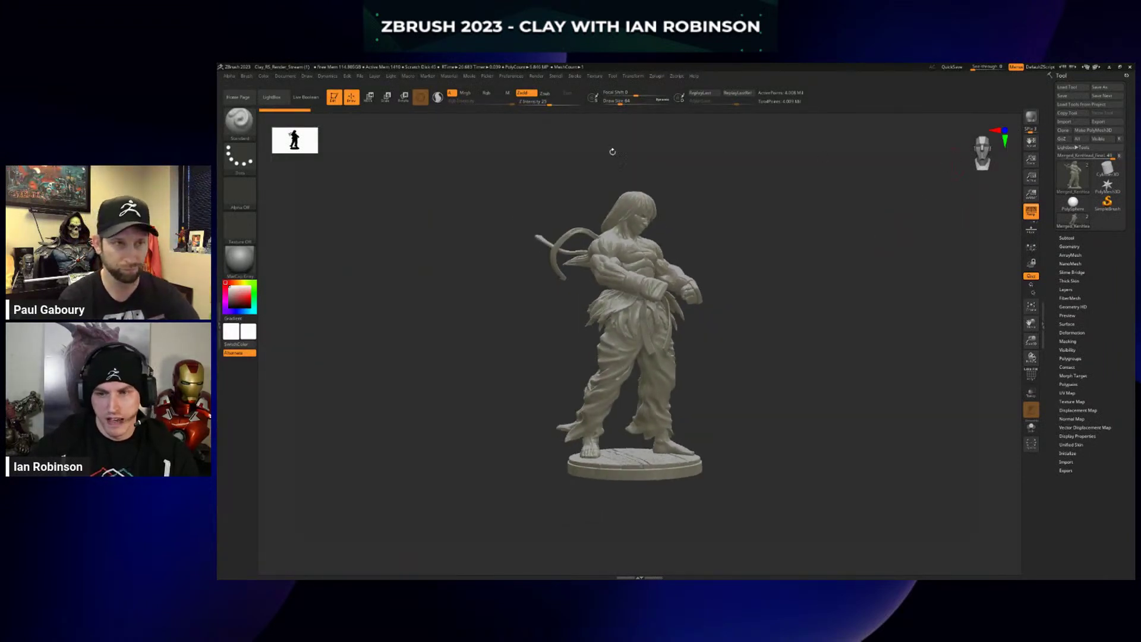
pyautogui.moveTo(1031, 159); pyautogui.dragTo(1032, 161)
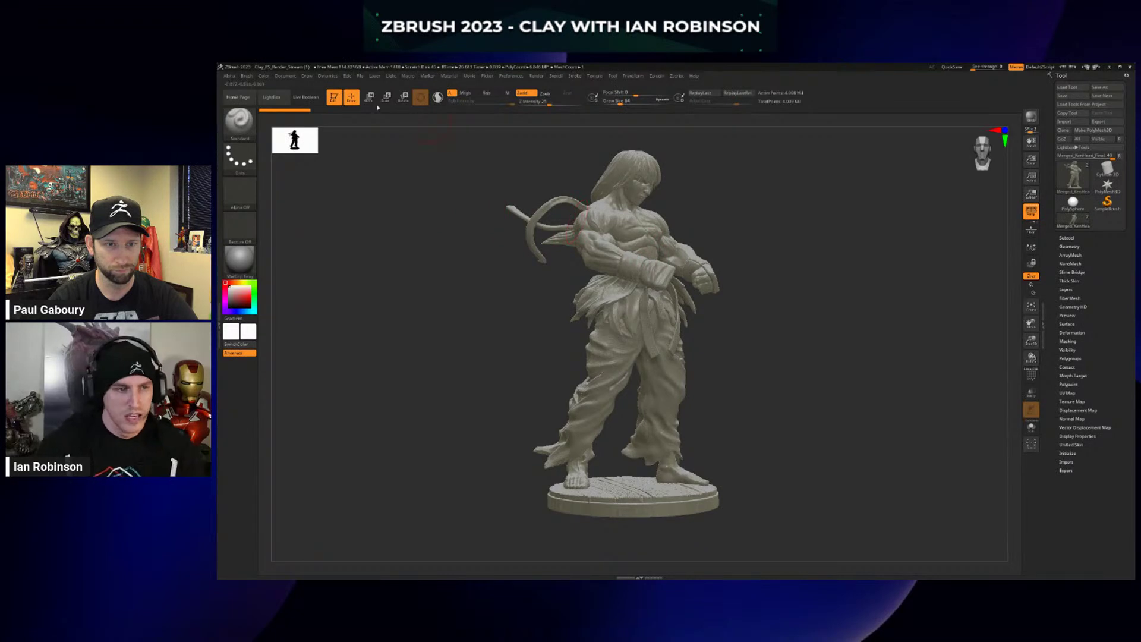
pyautogui.click(287, 76)
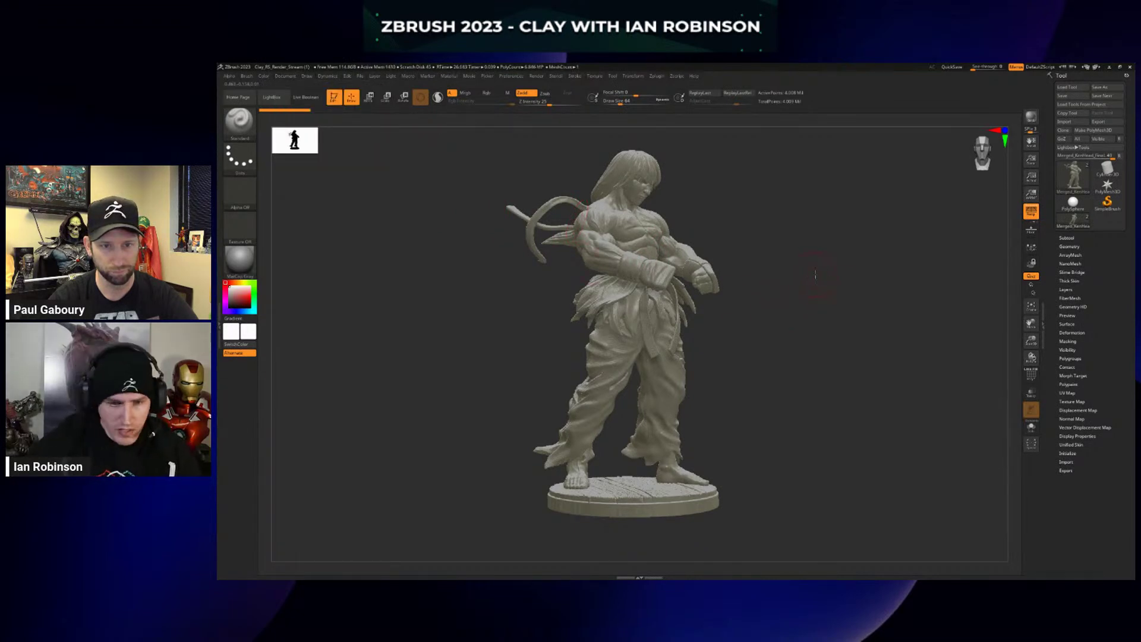
pyautogui.moveTo(816, 274); pyautogui.dragTo(814, 272)
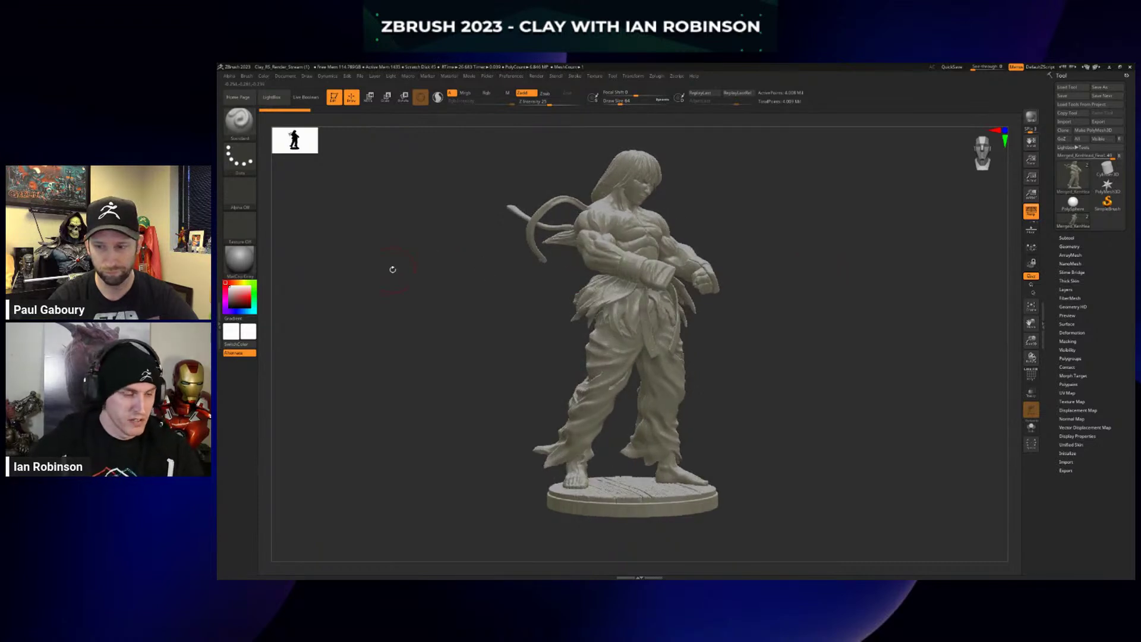
# Examine the standard, Redshift Polypaint and Redshift Preset Color groups in the material library.
pyautogui.click(242, 261)
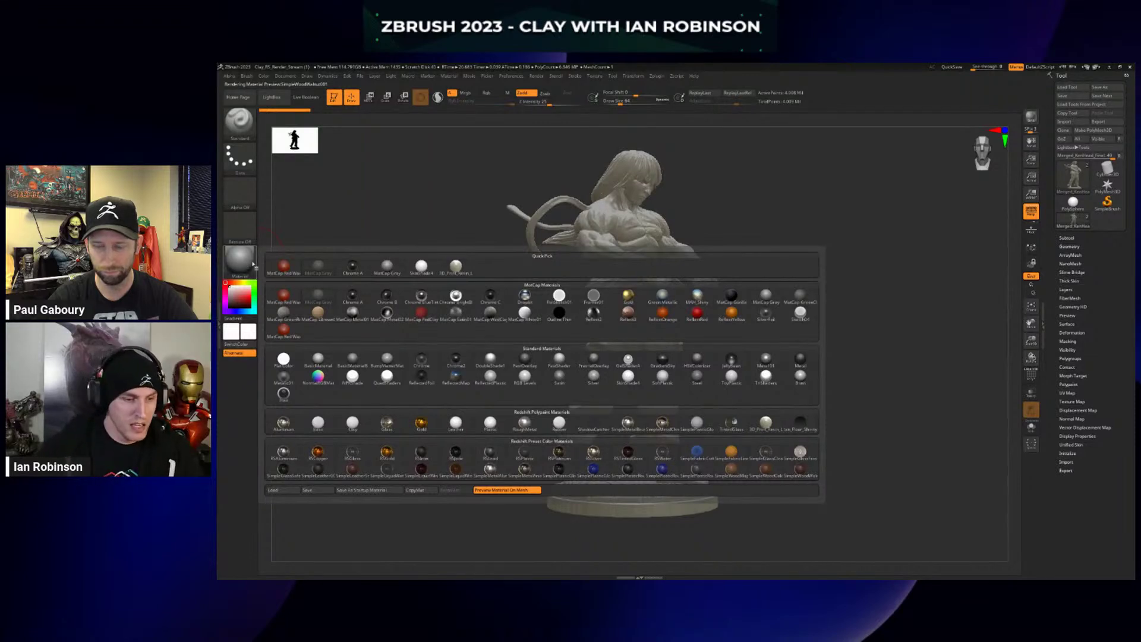
pyautogui.moveTo(342, 370)
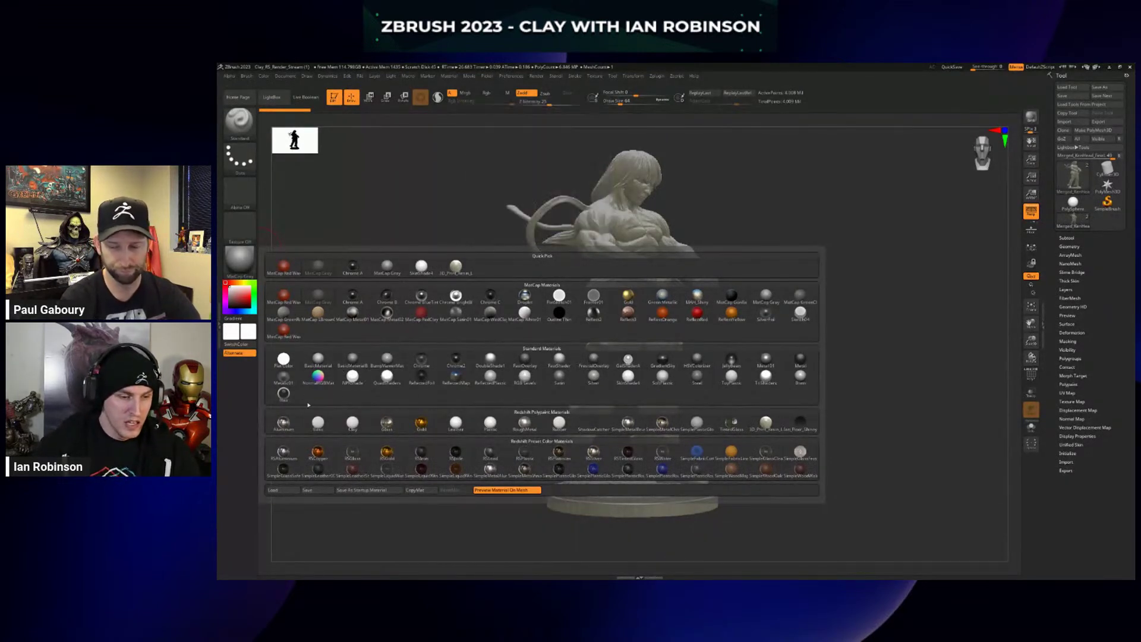
pyautogui.click(240, 258)
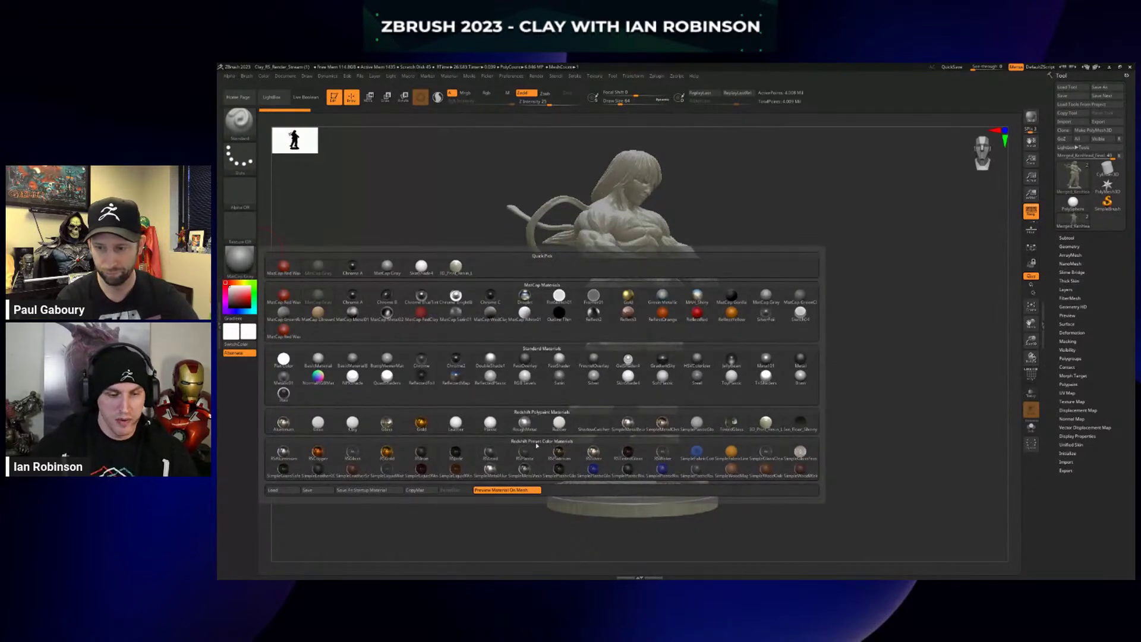
pyautogui.moveTo(532, 448)
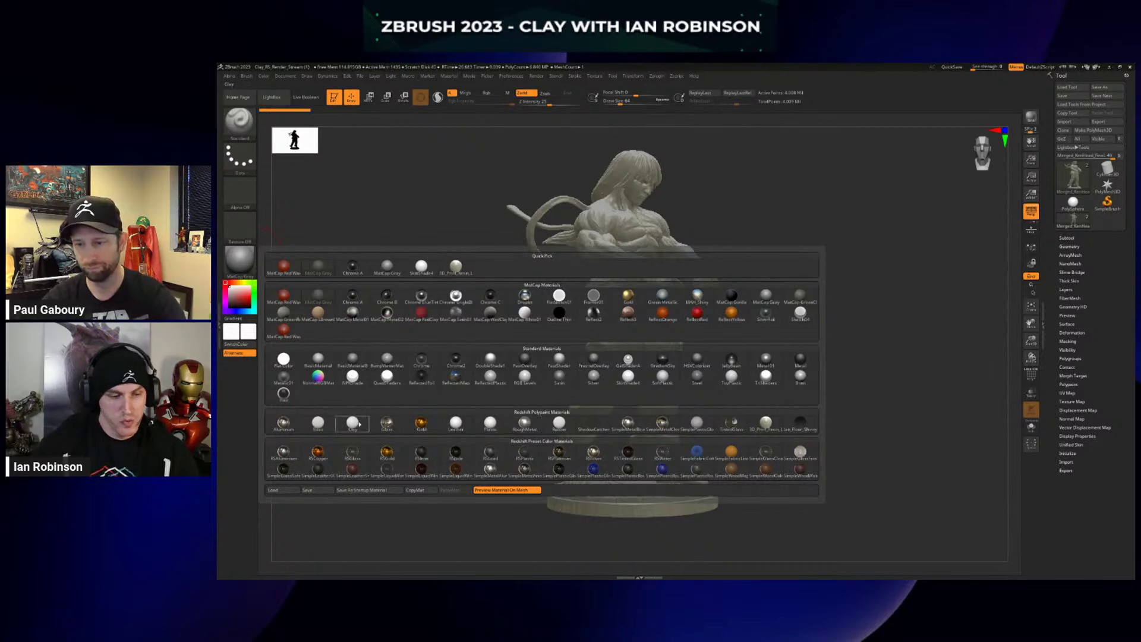
pyautogui.moveTo(596, 426)
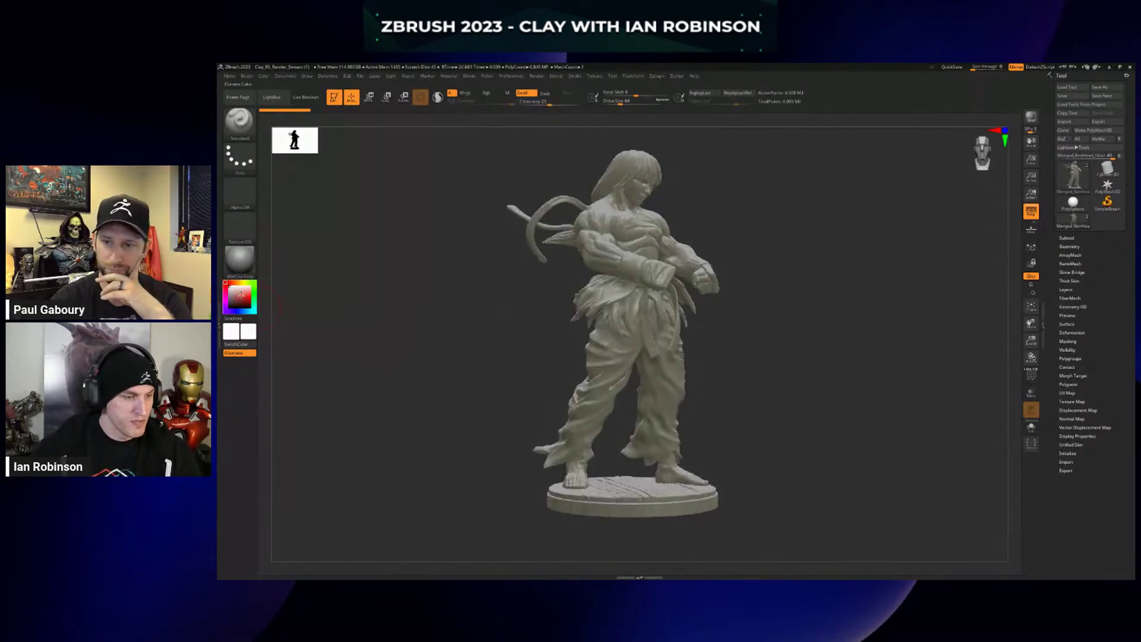
# Pick a muted red as the active colour and insert a cone and a cube as new subtools of the statue.
pyautogui.click(249, 300)
pyautogui.click(240, 293)
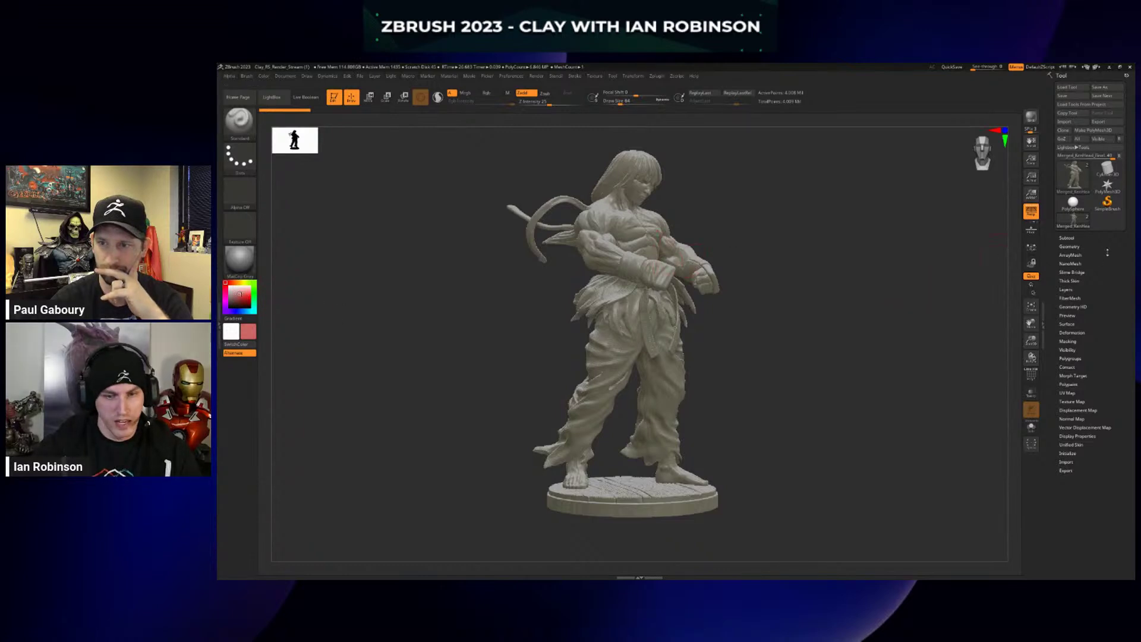
pyautogui.click(1067, 238)
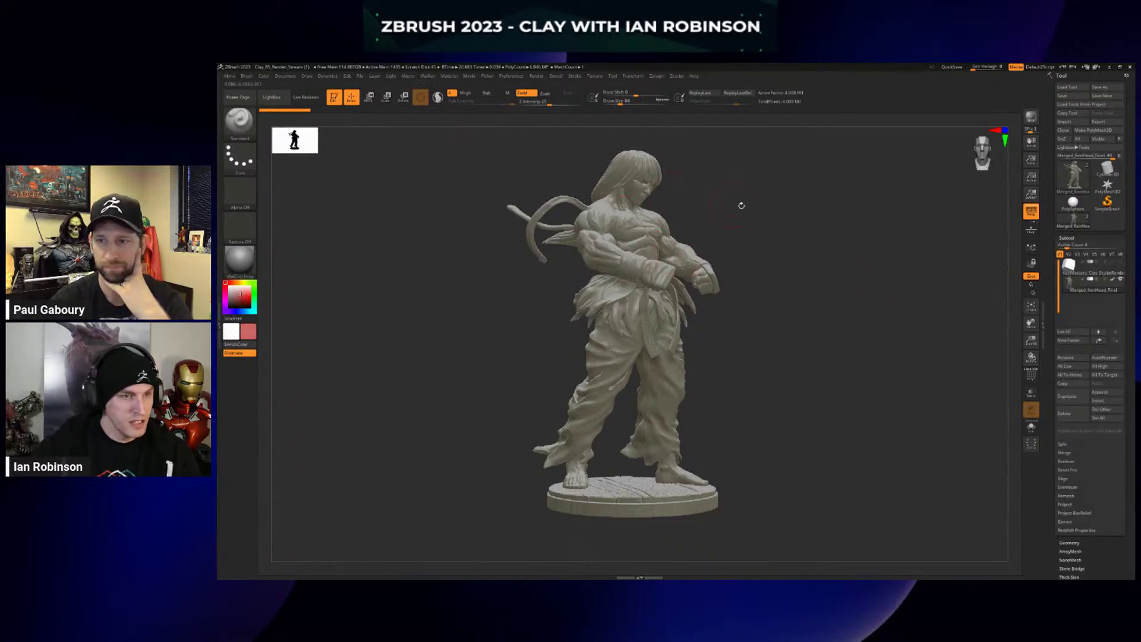
pyautogui.scroll(-5, 1073, 242)
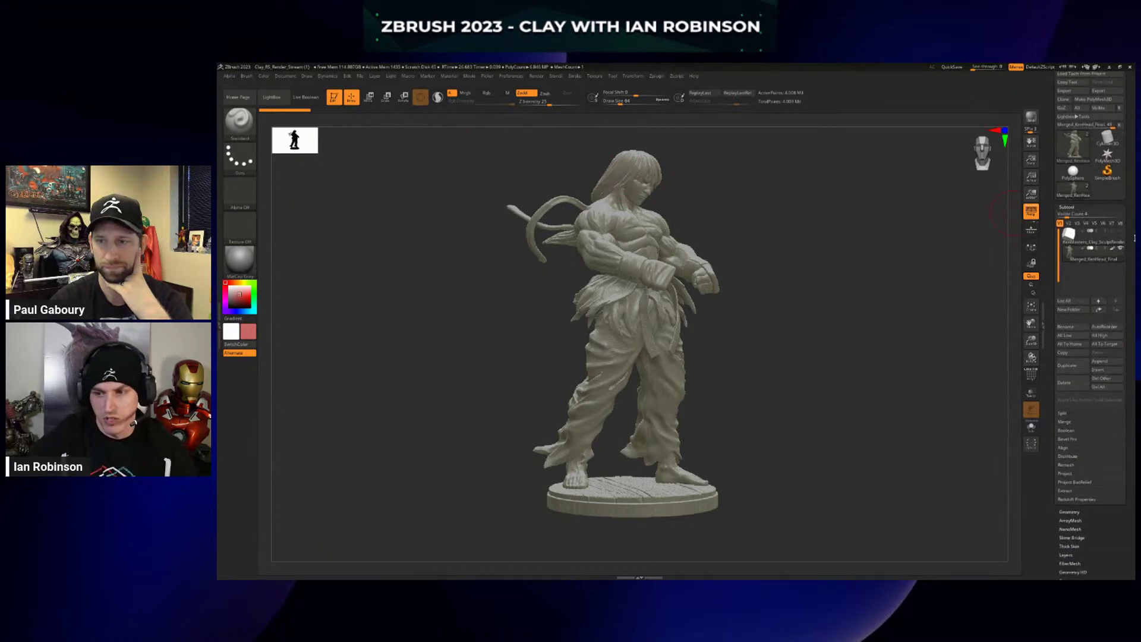
pyautogui.moveTo(1106, 228); pyautogui.dragTo(1105, 269)
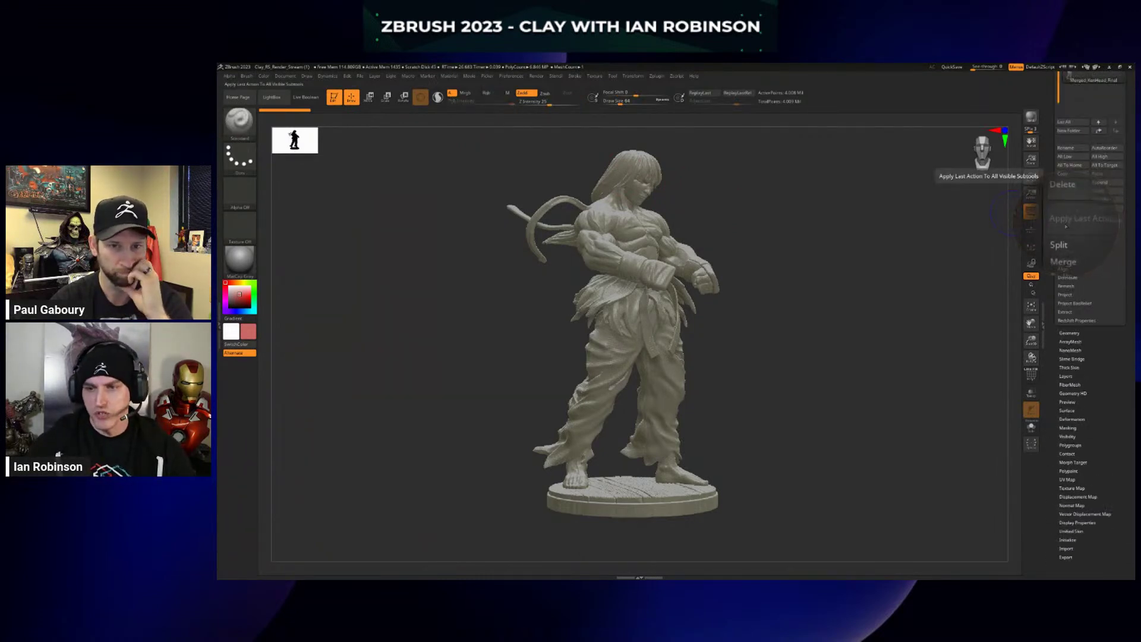
pyautogui.scroll(3, 1100, 228)
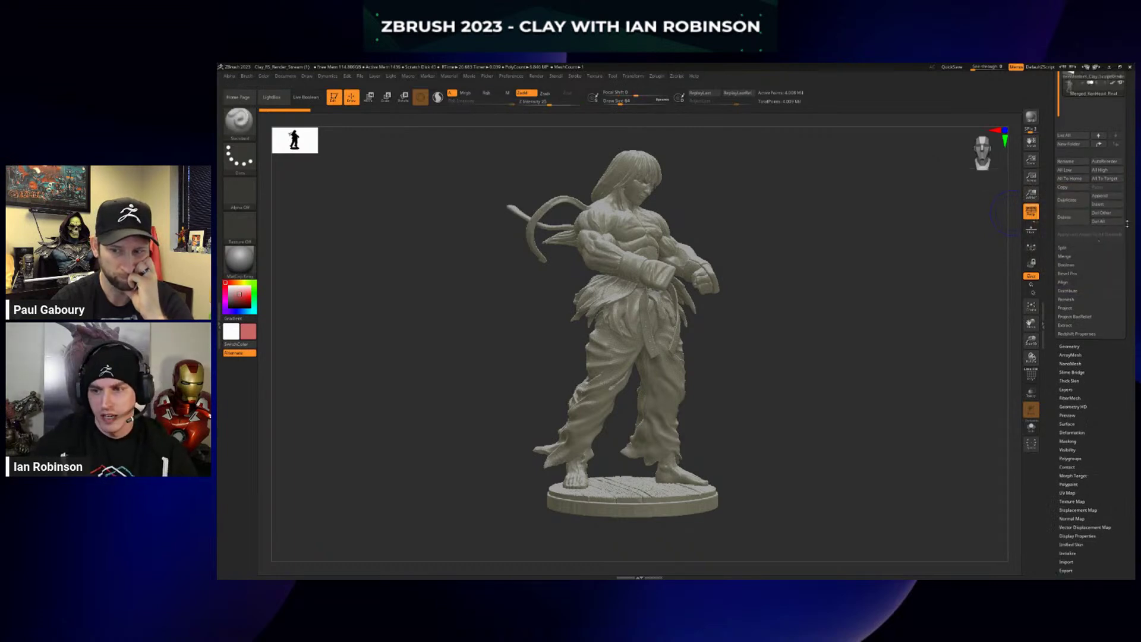
pyautogui.click(1097, 260)
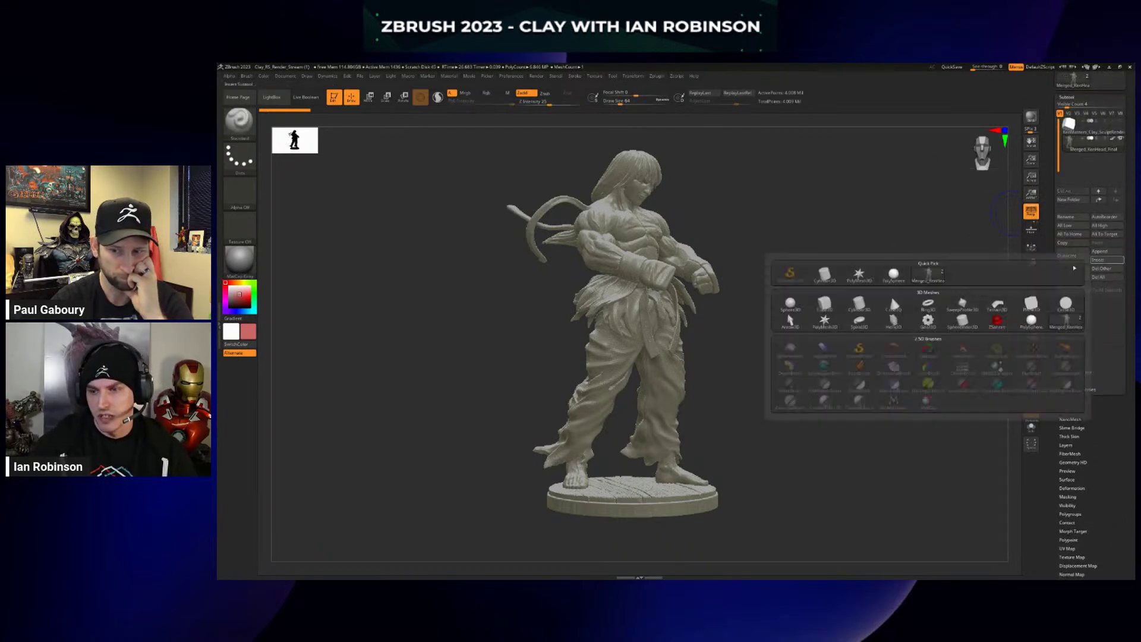
pyautogui.click(891, 301)
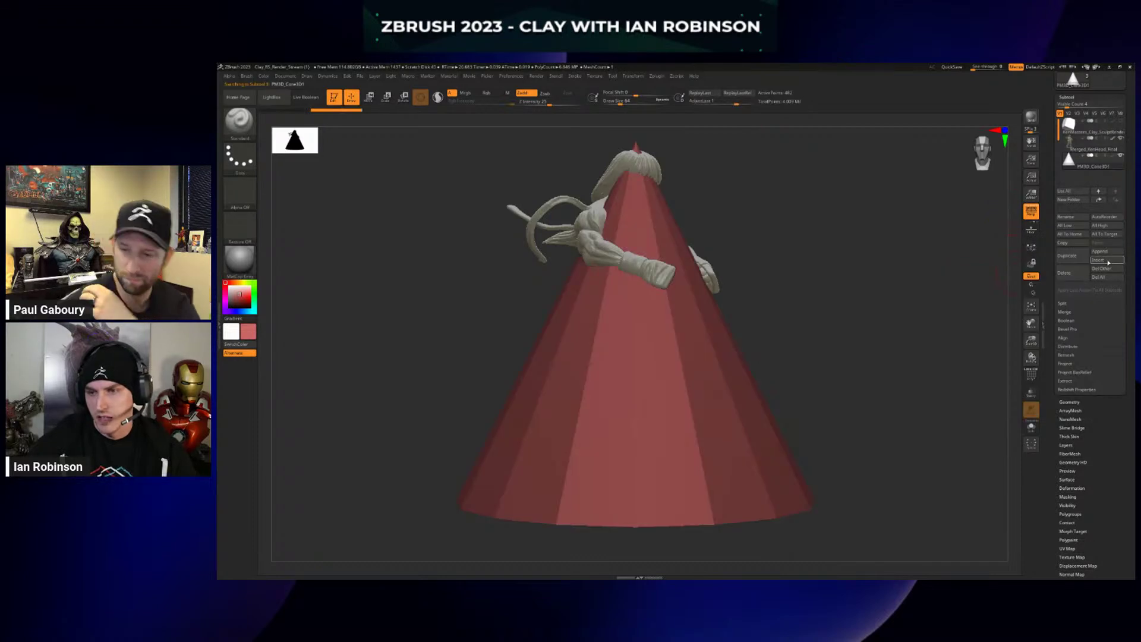
pyautogui.click(1098, 260)
pyautogui.click(828, 307)
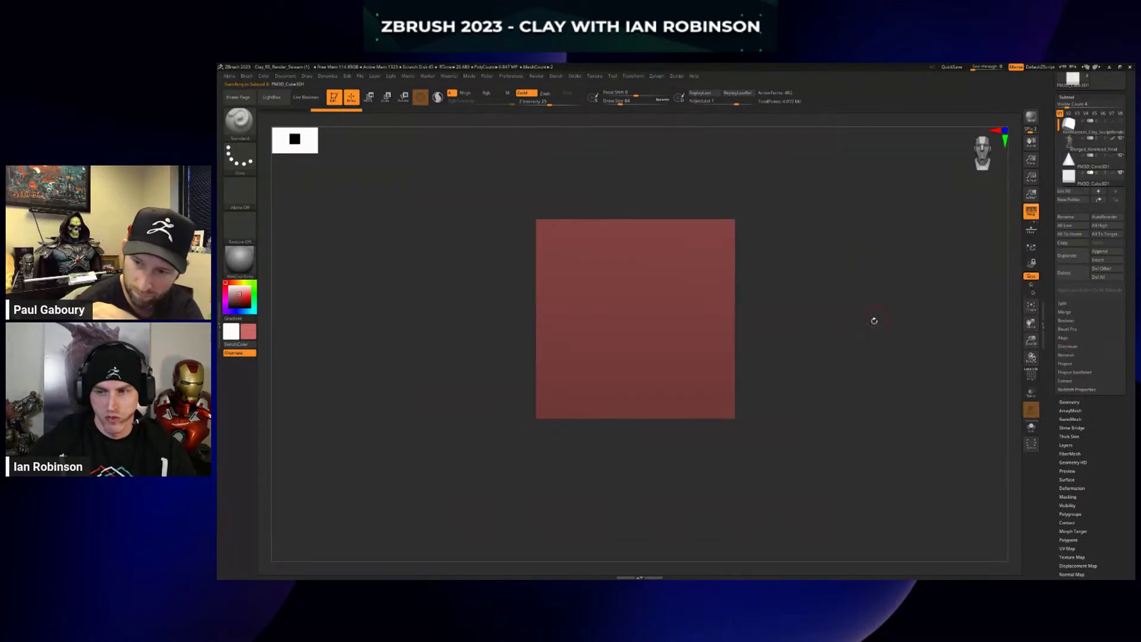
# Move the cube and the cone out to opposite sides of the fighter statue.
pyautogui.press('w')
pyautogui.moveTo(492, 272); pyautogui.dragTo(404, 255)
pyautogui.keyDown('alt'); pyautogui.click(630, 332); pyautogui.keyUp('alt')
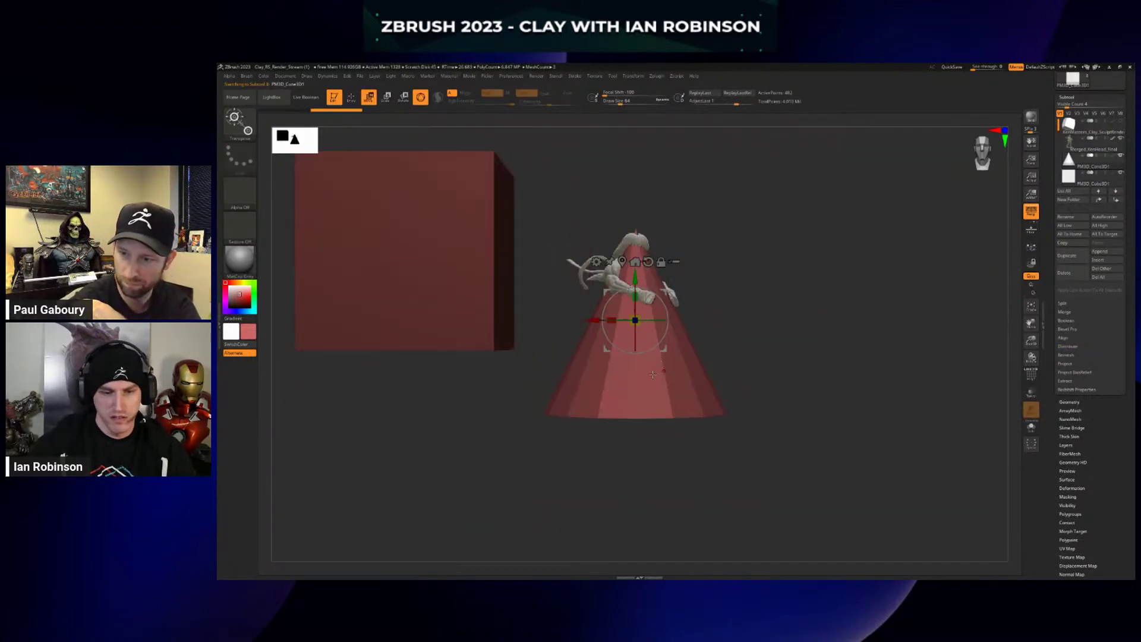
pyautogui.moveTo(611, 318); pyautogui.dragTo(832, 276)
pyautogui.press('q')
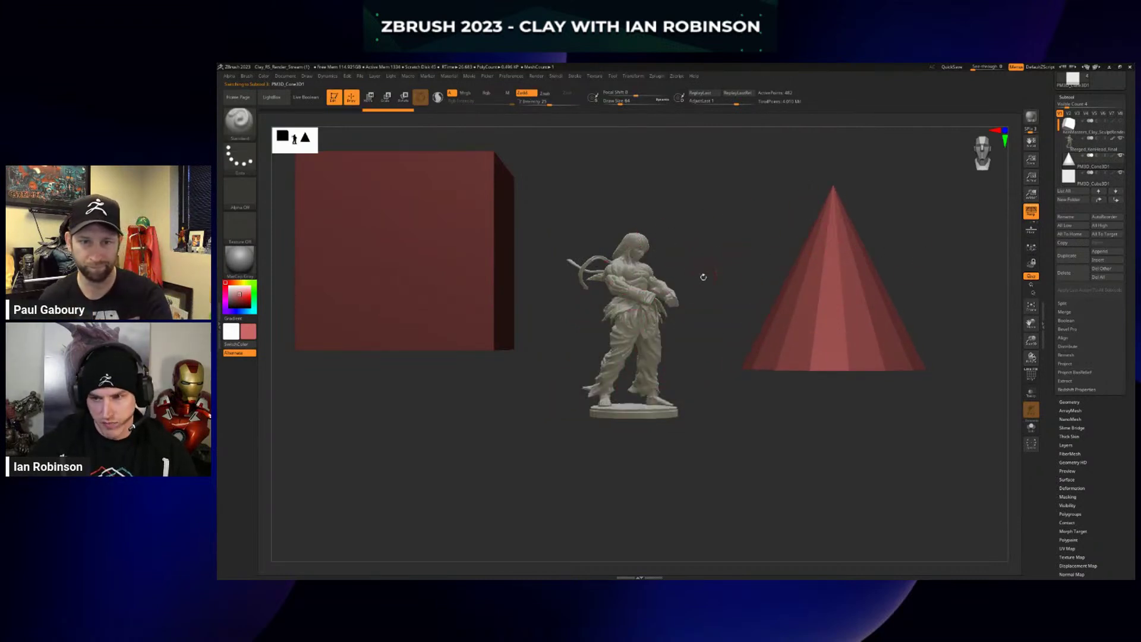
# Make the statue the active subtool, pick green, enable the Rgb channel and fill the statue with that colour.
pyautogui.keyDown('alt'); pyautogui.click(645, 292); pyautogui.keyUp('alt')
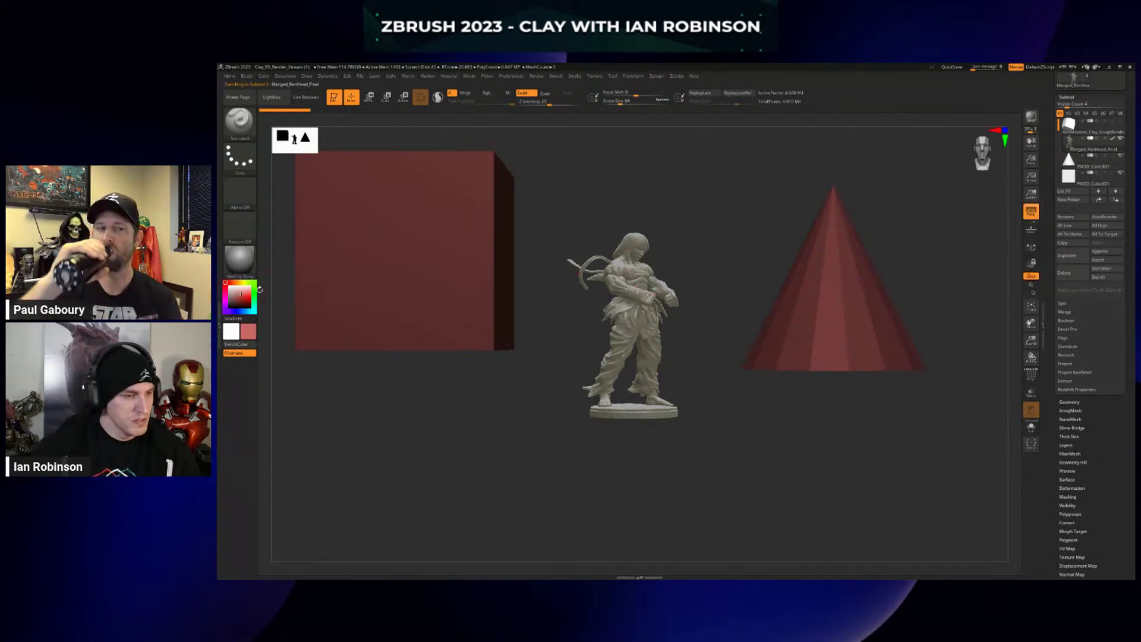
pyautogui.moveTo(249, 294); pyautogui.dragTo(245, 298)
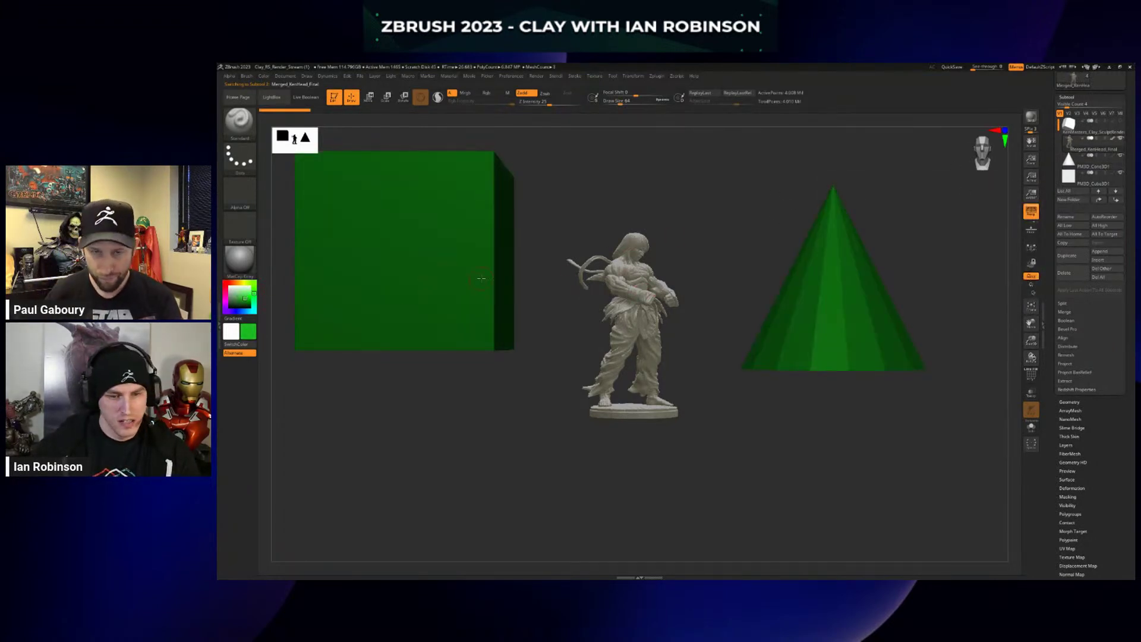
pyautogui.scroll(-3, 1119, 401)
pyautogui.scroll(-1, 1101, 375)
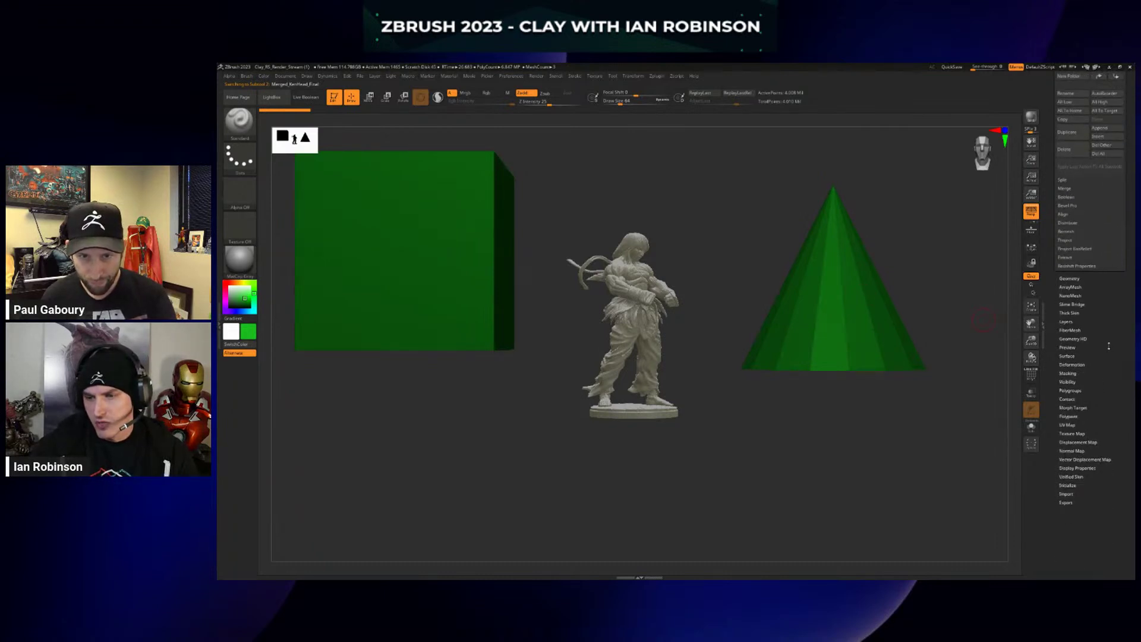
pyautogui.scroll(4, 1098, 368)
pyautogui.scroll(-5, 1094, 359)
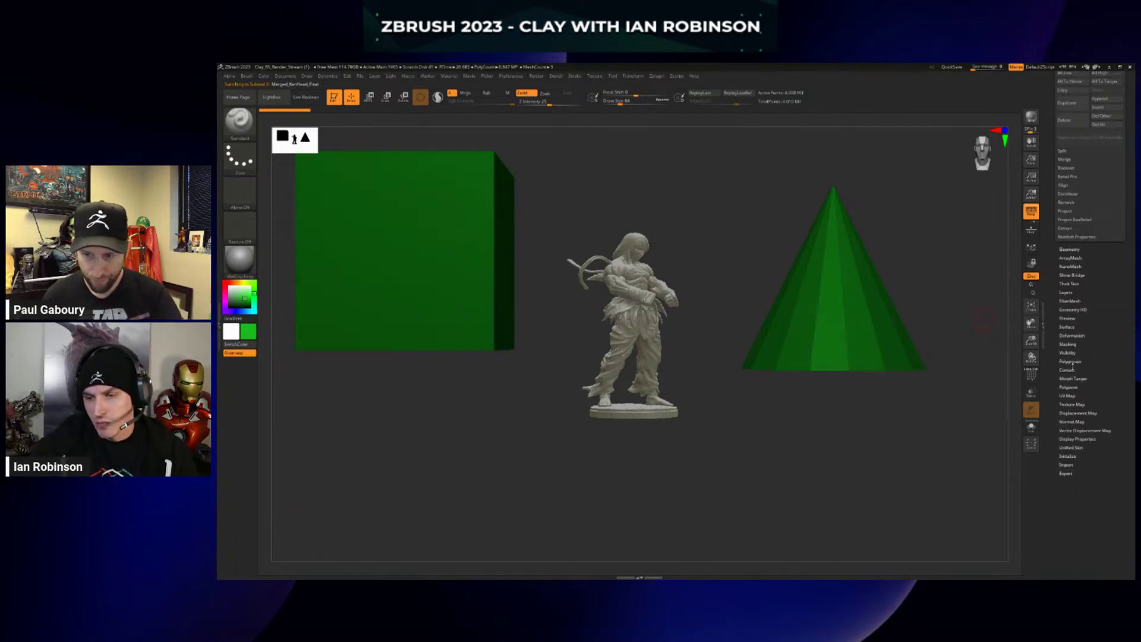
pyautogui.click(1068, 387)
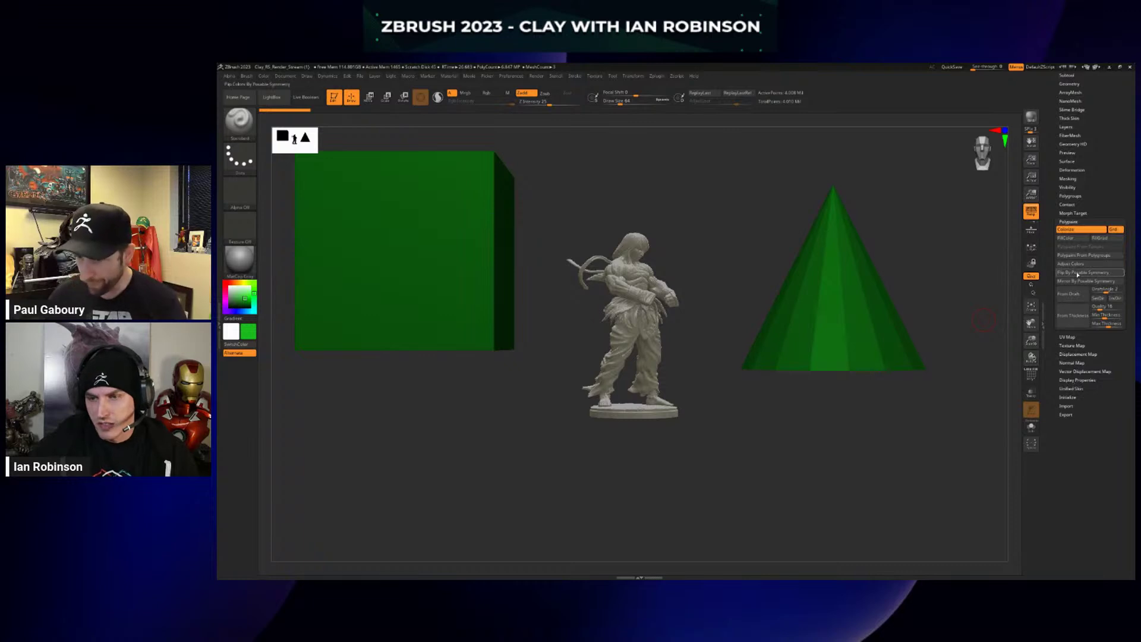
pyautogui.click(488, 93)
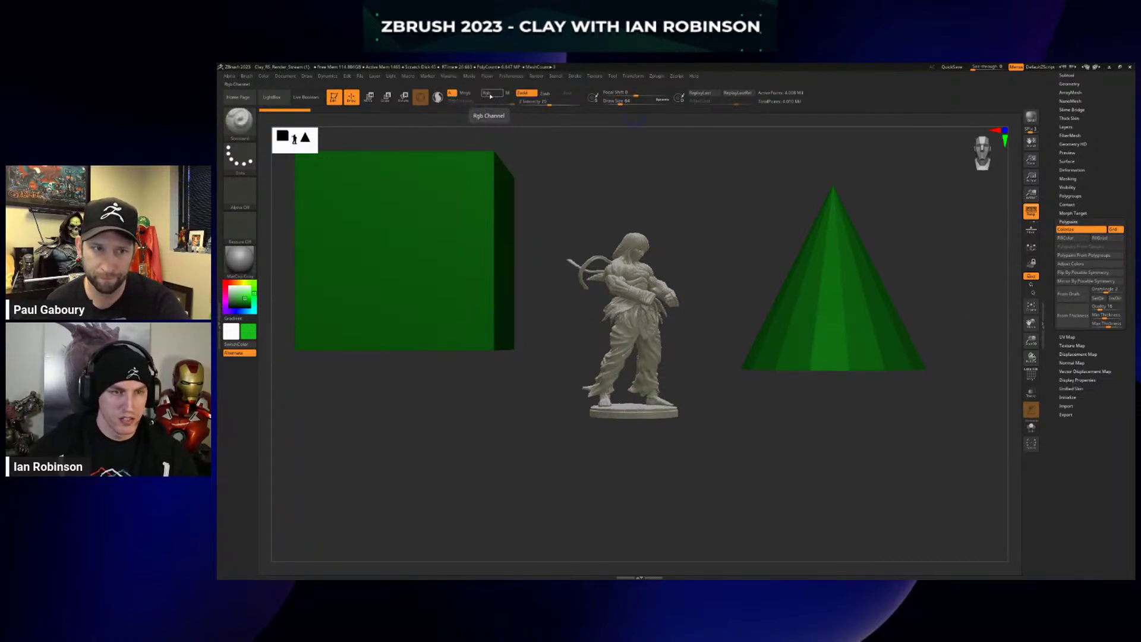
pyautogui.click(1065, 238)
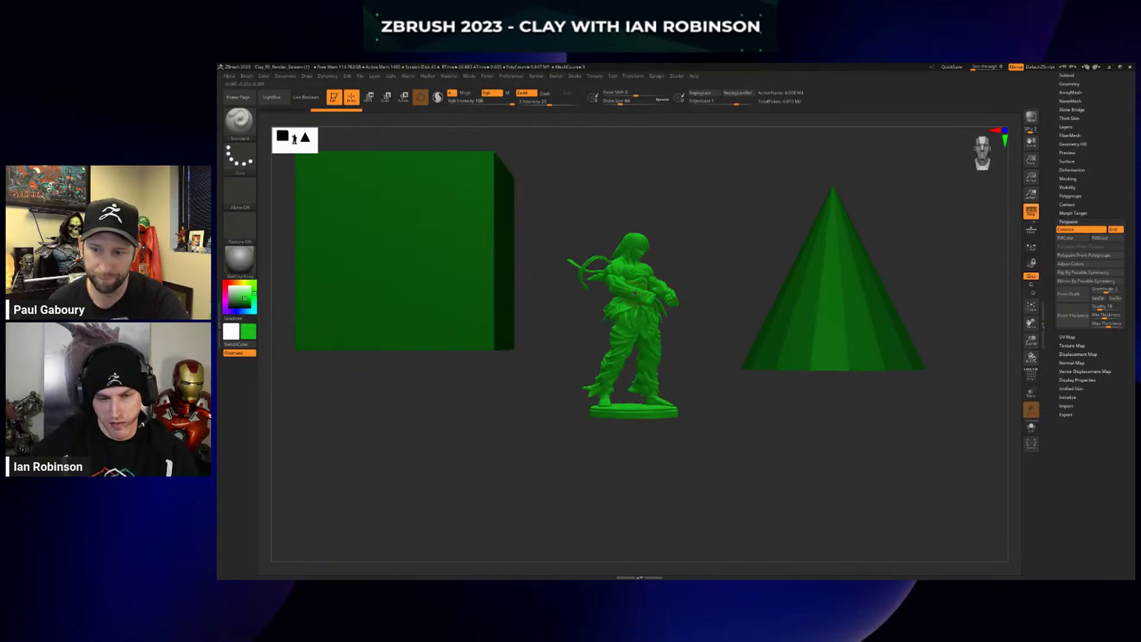
# Repeat the green fill on all other visible subtools with Apply Last Action To All Subtools.
pyautogui.moveTo(1097, 116); pyautogui.dragTo(1096, 279)
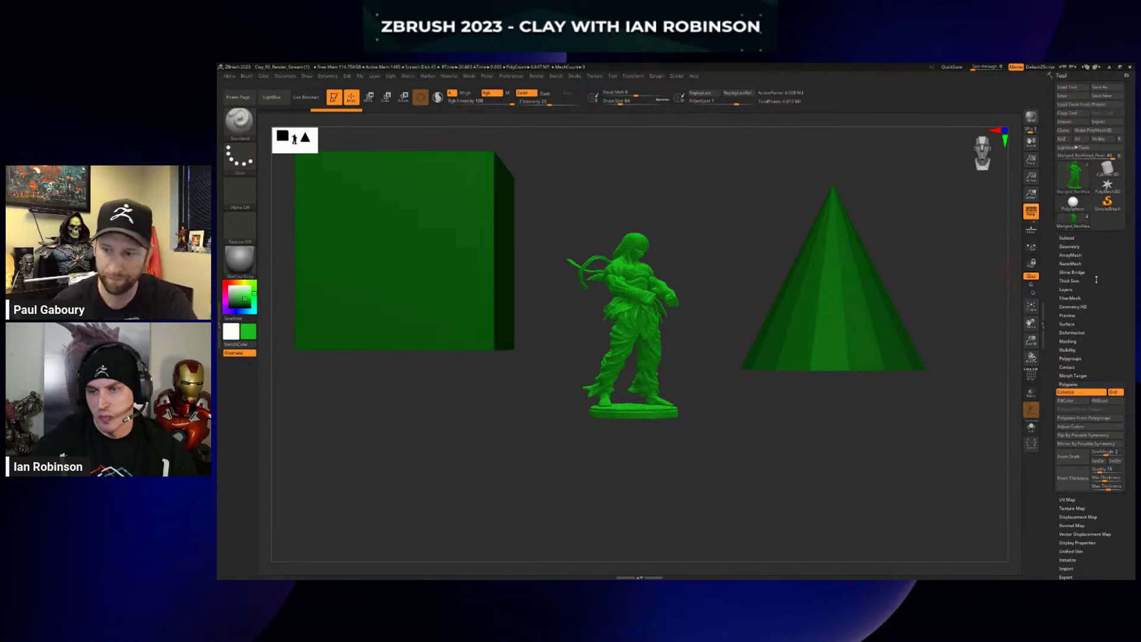
pyautogui.click(1073, 237)
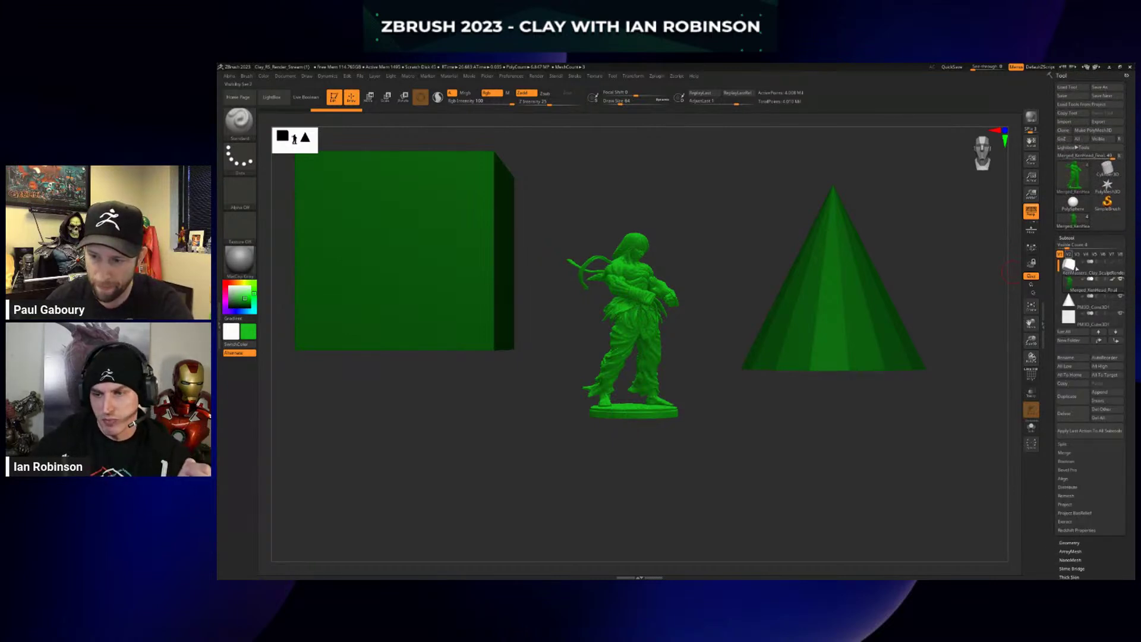
pyautogui.scroll(-3, 1079, 329)
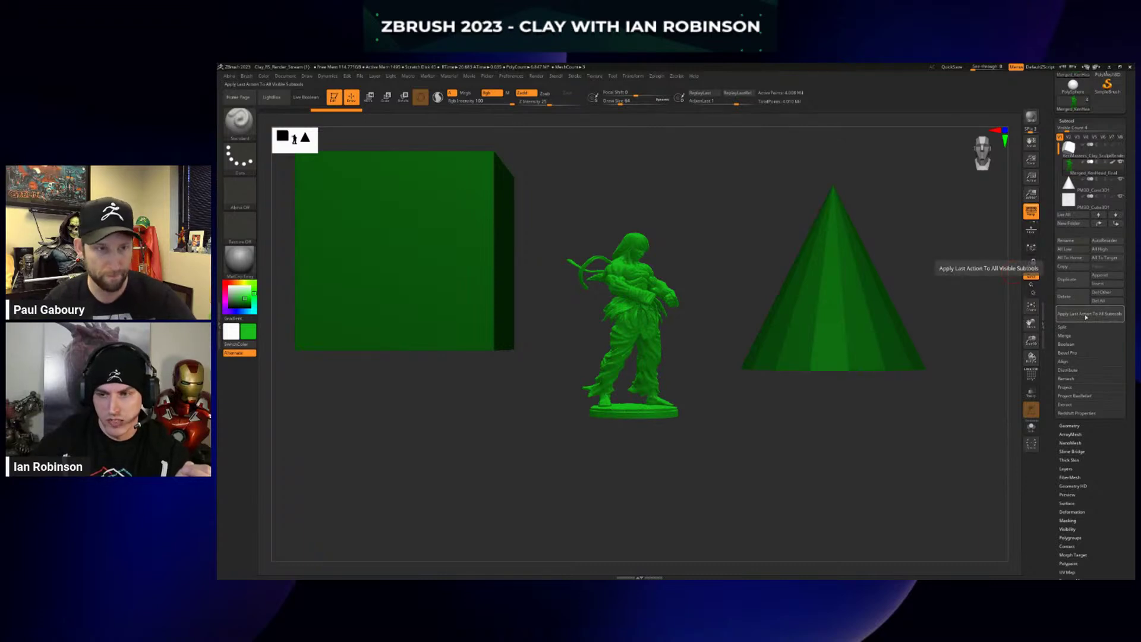
pyautogui.click(1085, 316)
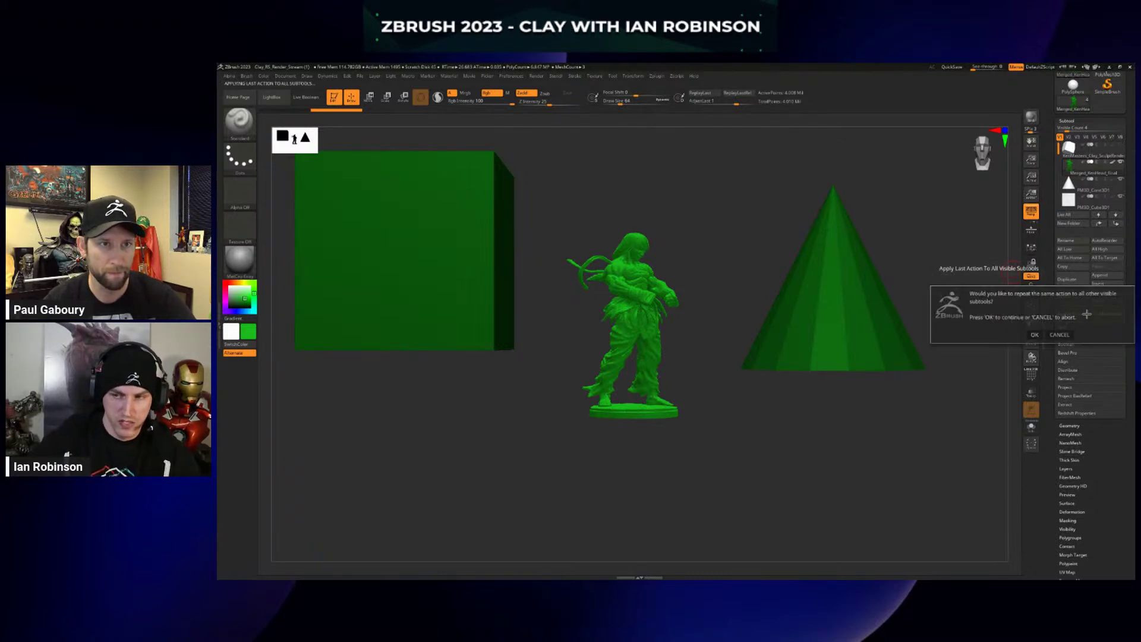
pyautogui.click(1039, 334)
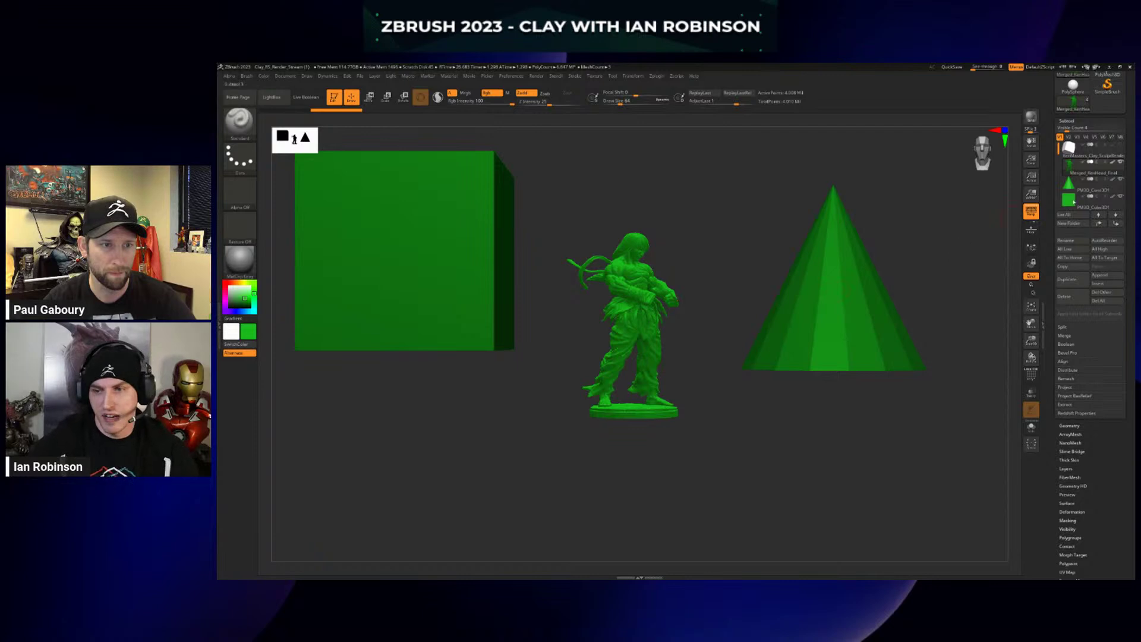
# Group the cone and cube subtools into a new folder.
pyautogui.click(1073, 192)
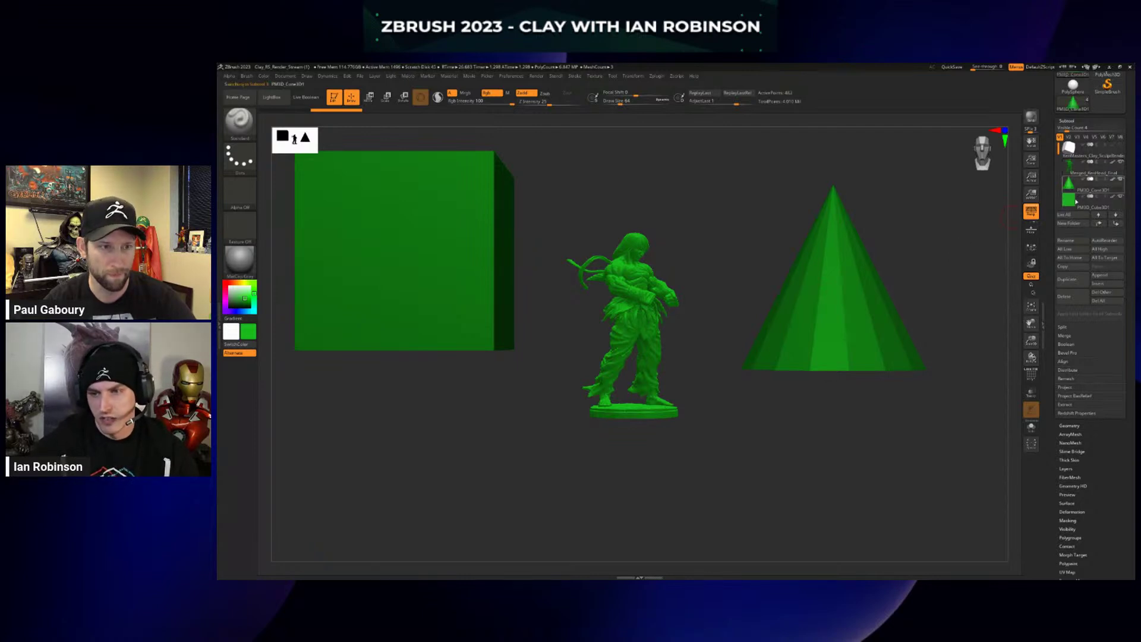
pyautogui.press('w')
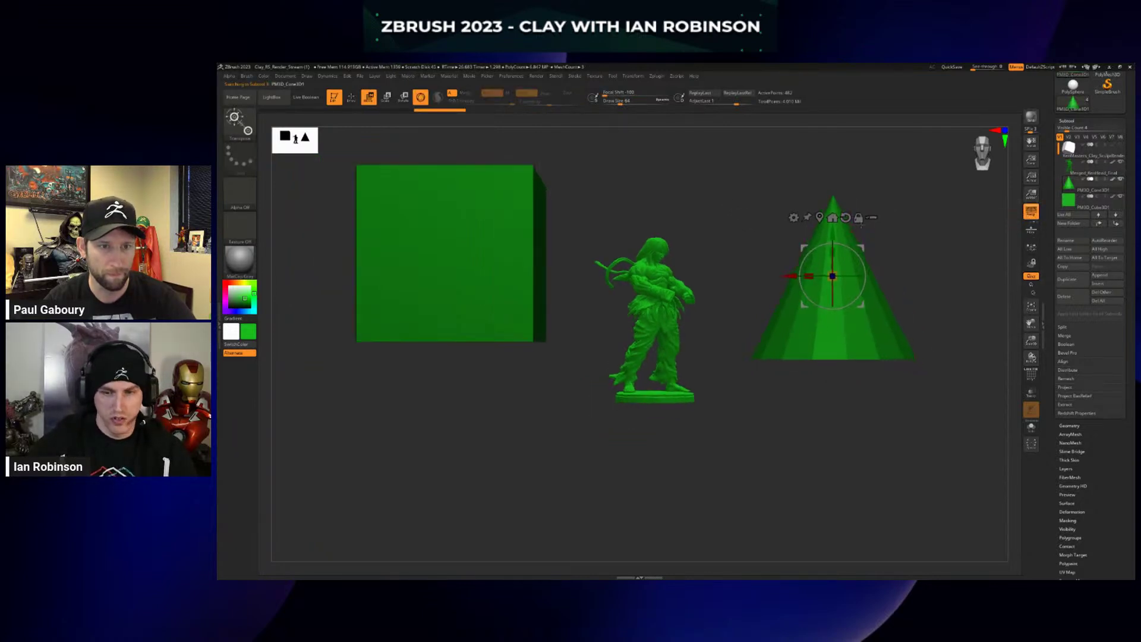
pyautogui.keyDown('ctrl'); pyautogui.keyDown('shift'); pyautogui.click(851, 305); pyautogui.keyUp('shift'); pyautogui.keyUp('ctrl')
pyautogui.keyDown('ctrl'); pyautogui.keyDown('shift'); pyautogui.click(521, 257); pyautogui.keyUp('shift'); pyautogui.keyUp('ctrl')
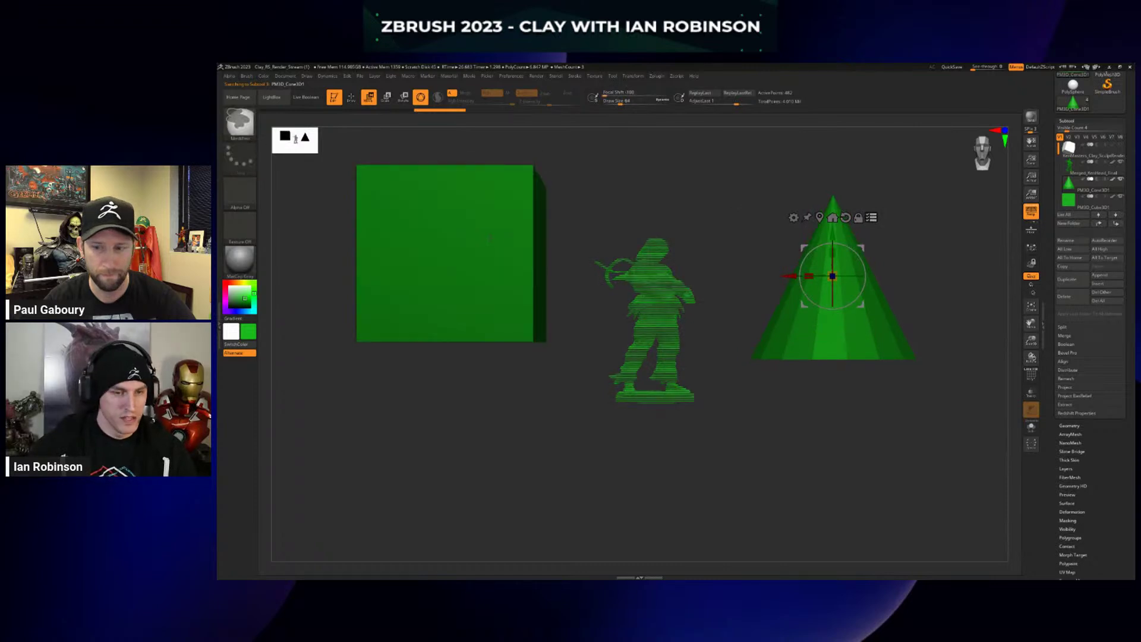
pyautogui.hotkey('ctrl', 'f')
pyautogui.click(502, 259)
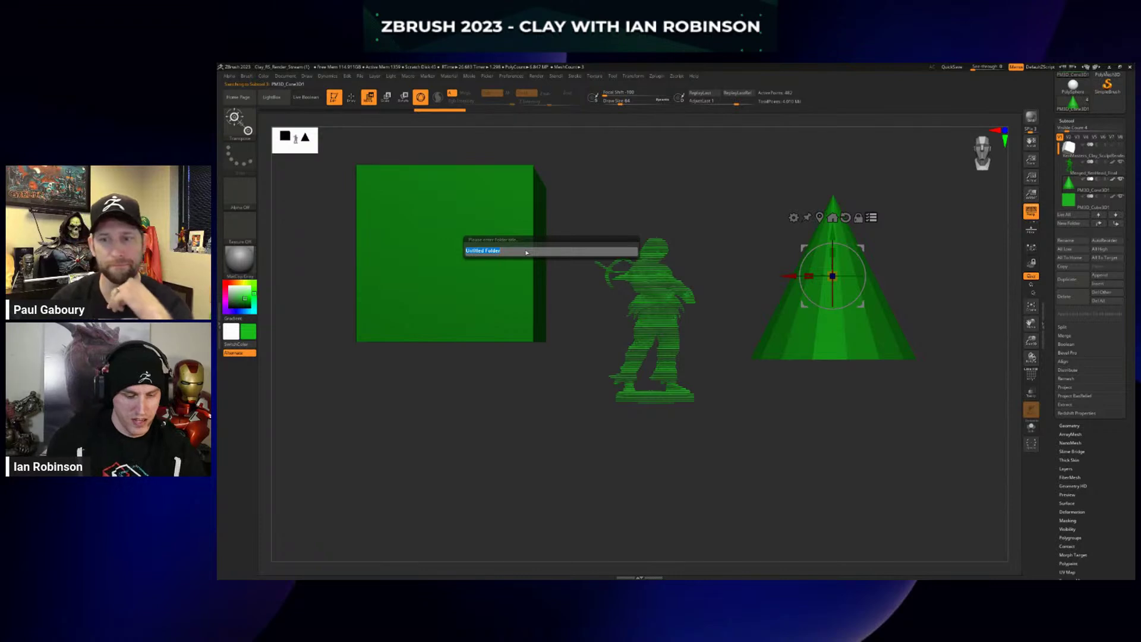
pyautogui.press('BackSpace')
pyautogui.press('Return')
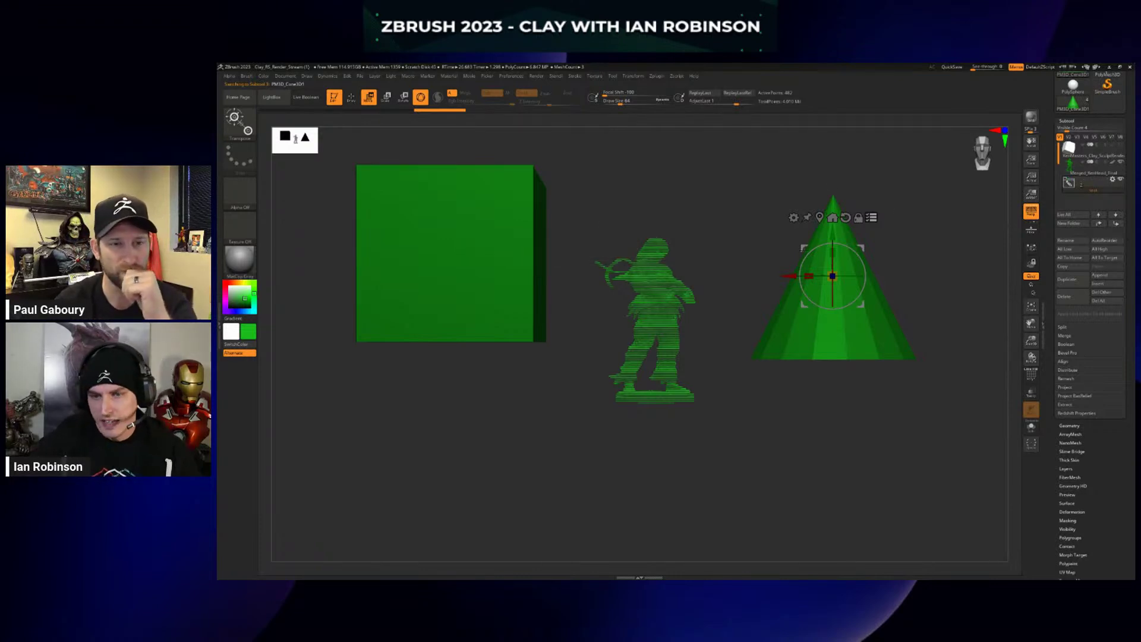
pyautogui.press('q')
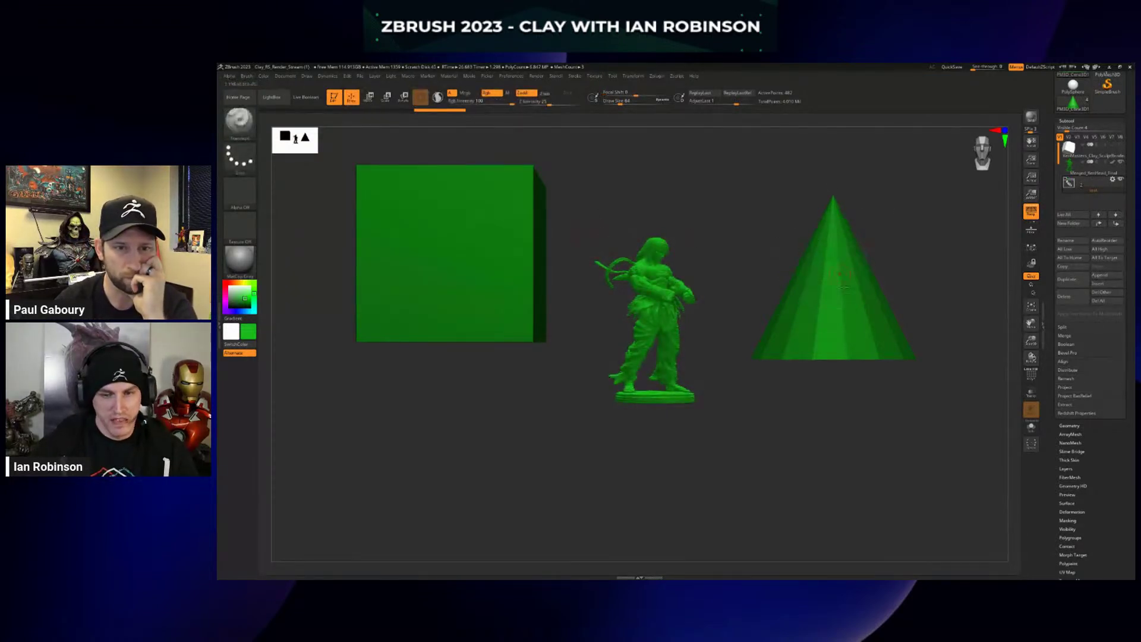
# Pick purple as the active colour and fill the cone with it.
pyautogui.click(225, 302)
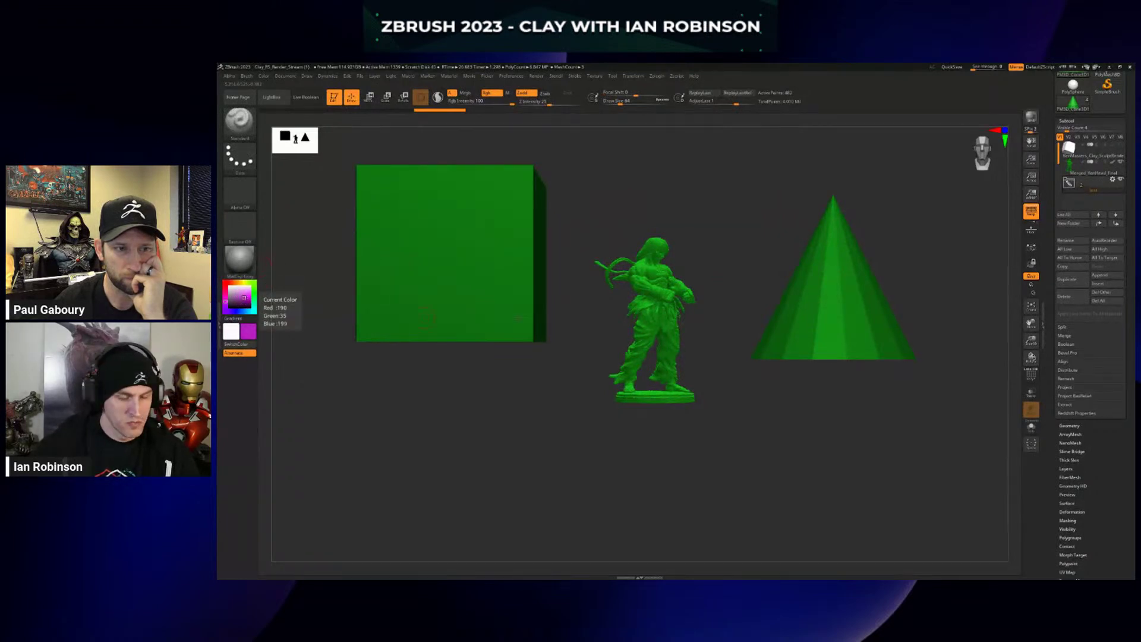
pyautogui.scroll(-2, 1105, 258)
pyautogui.scroll(-4, 1132, 327)
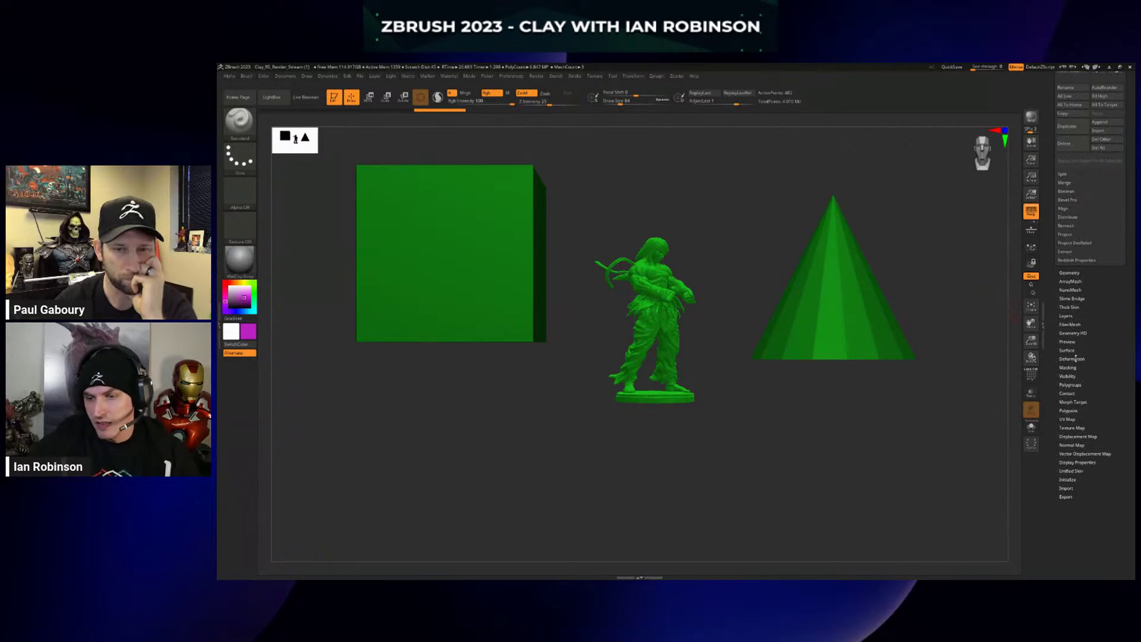
pyautogui.click(1073, 410)
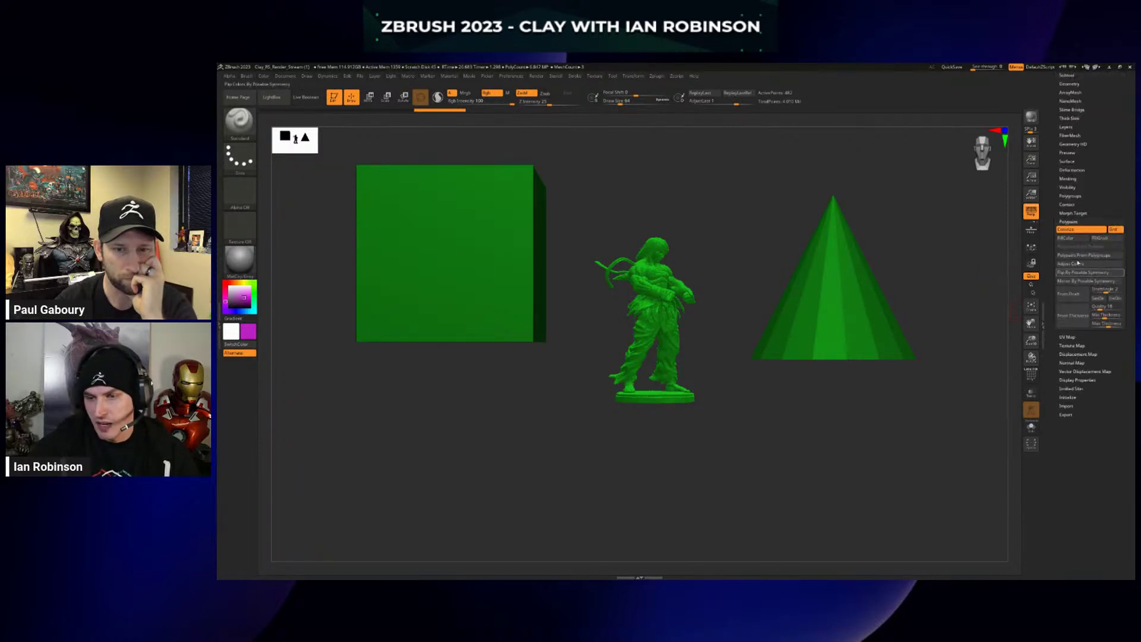
pyautogui.click(1073, 238)
pyautogui.scroll(5, 1108, 276)
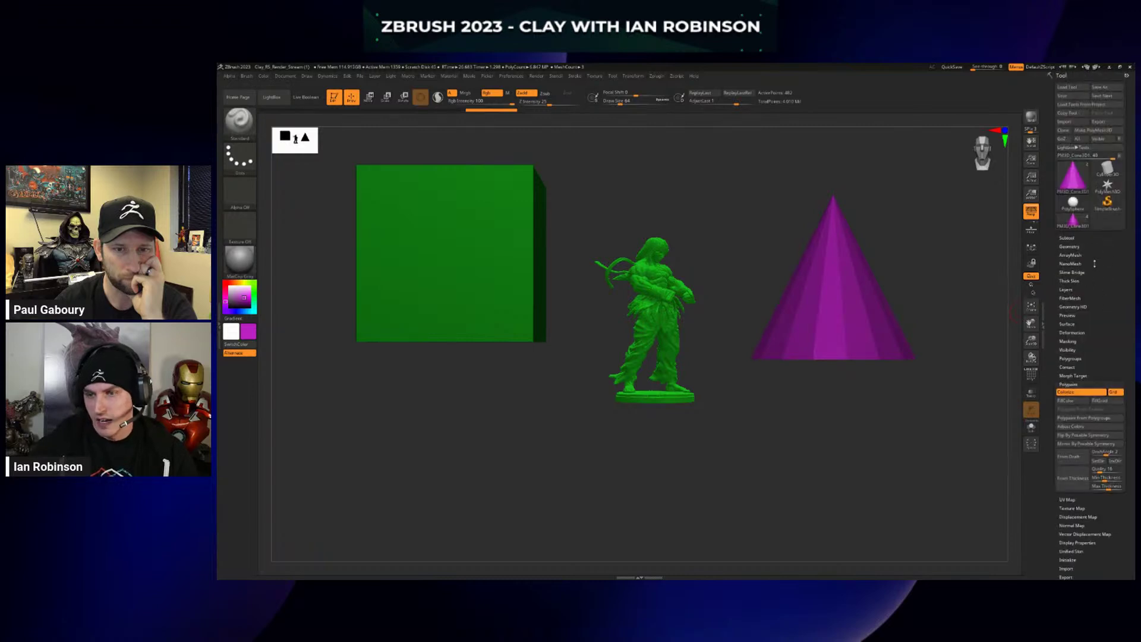
# Apply the last fill action to every subtool in the cone and cube folder.
pyautogui.click(1067, 237)
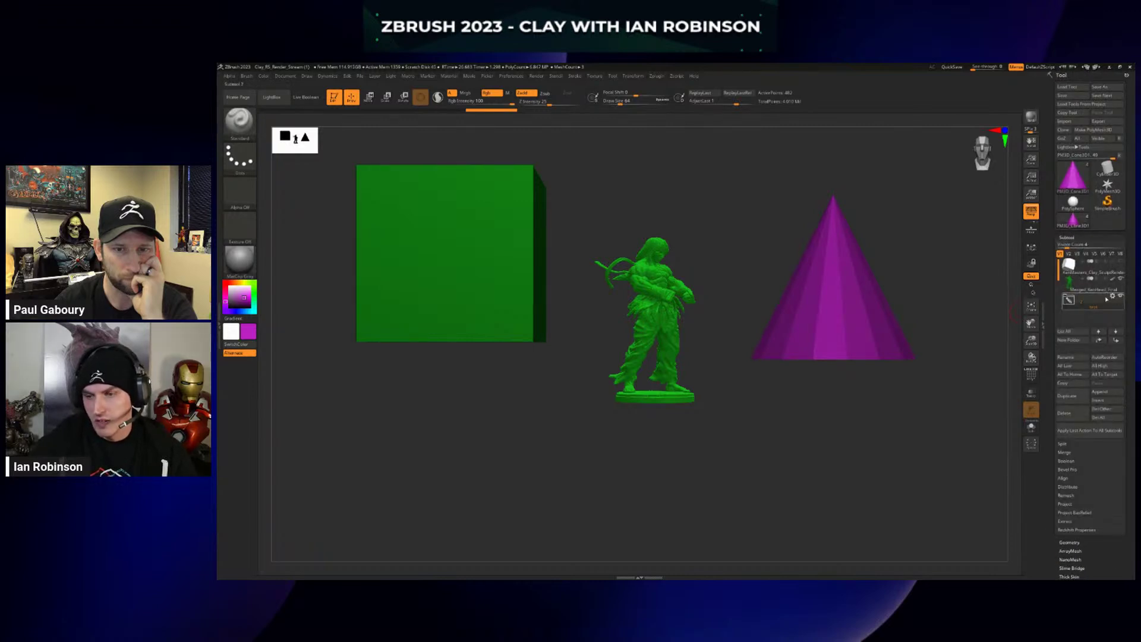
pyautogui.click(1115, 300)
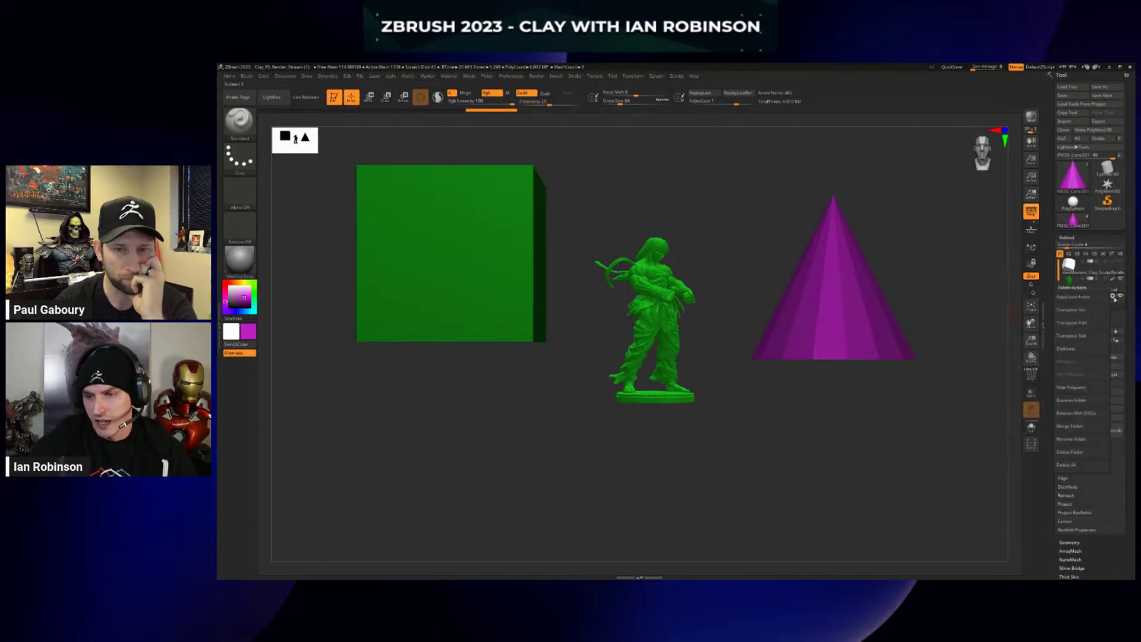
pyautogui.click(1081, 300)
pyautogui.click(1037, 320)
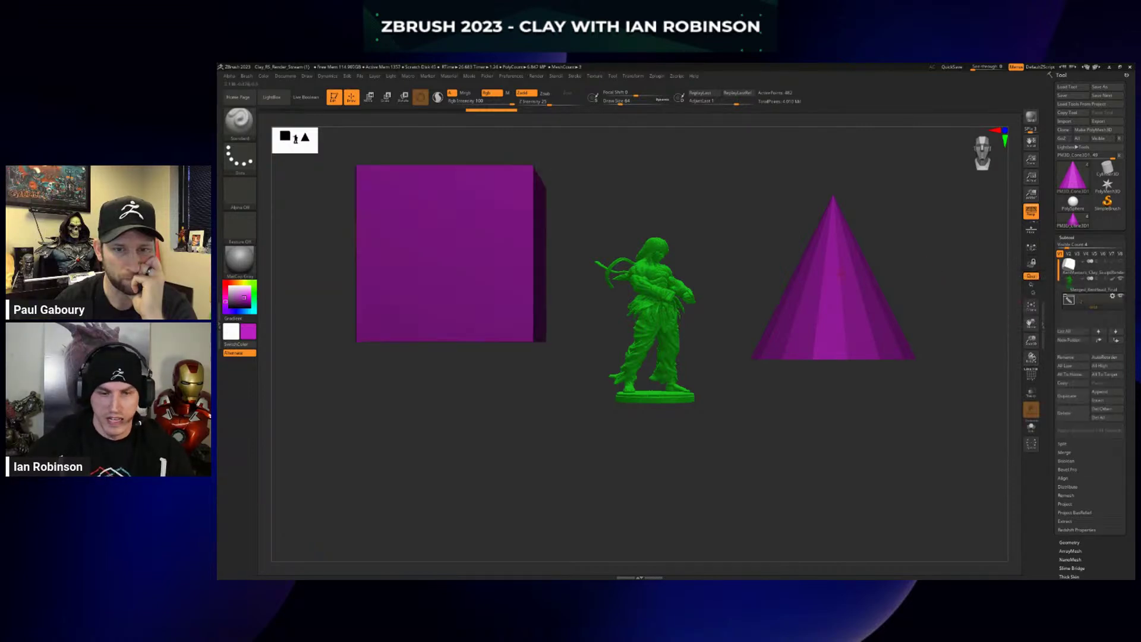
# Delete the folder together with the cone and cube subtools and frame the statue.
pyautogui.moveTo(751, 279); pyautogui.dragTo(778, 285)
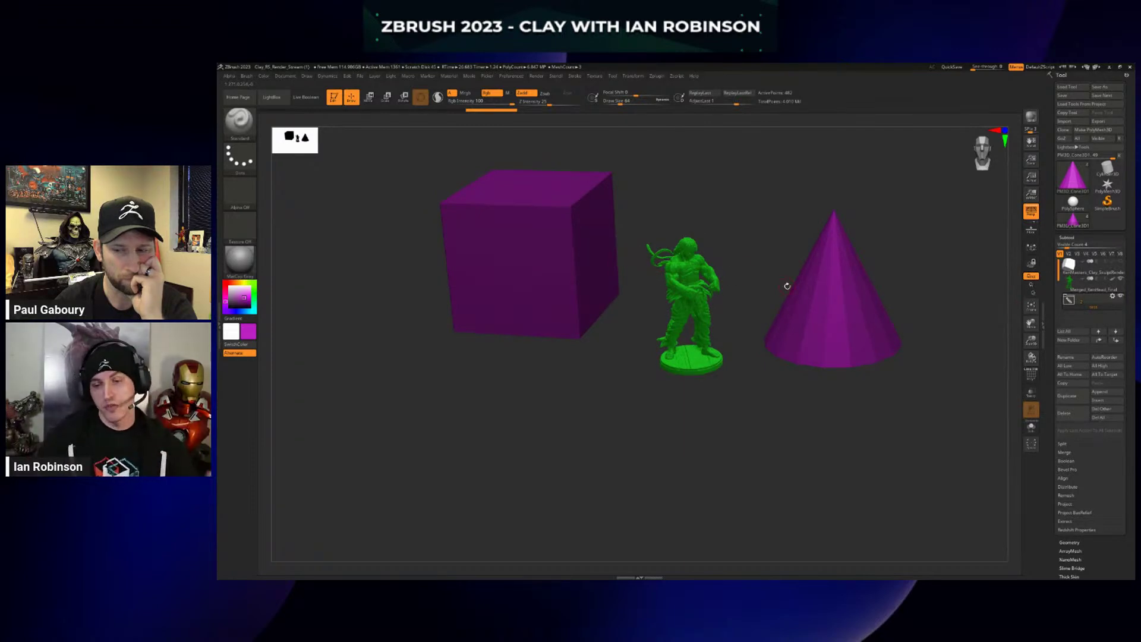
pyautogui.moveTo(936, 307); pyautogui.dragTo(898, 299)
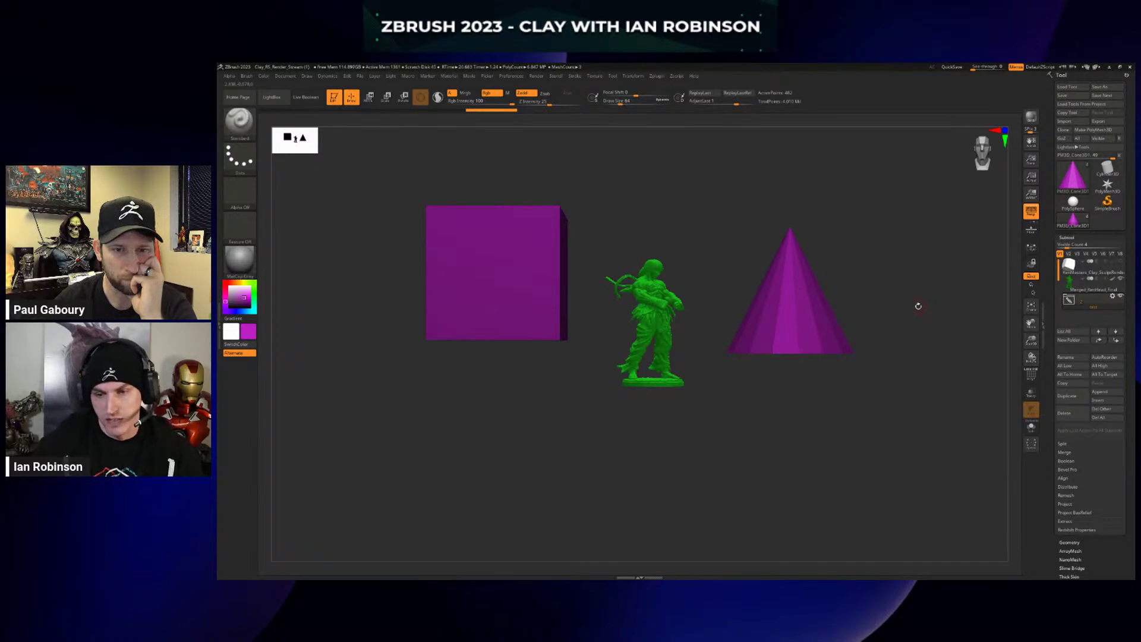
pyautogui.moveTo(922, 296); pyautogui.dragTo(960, 318)
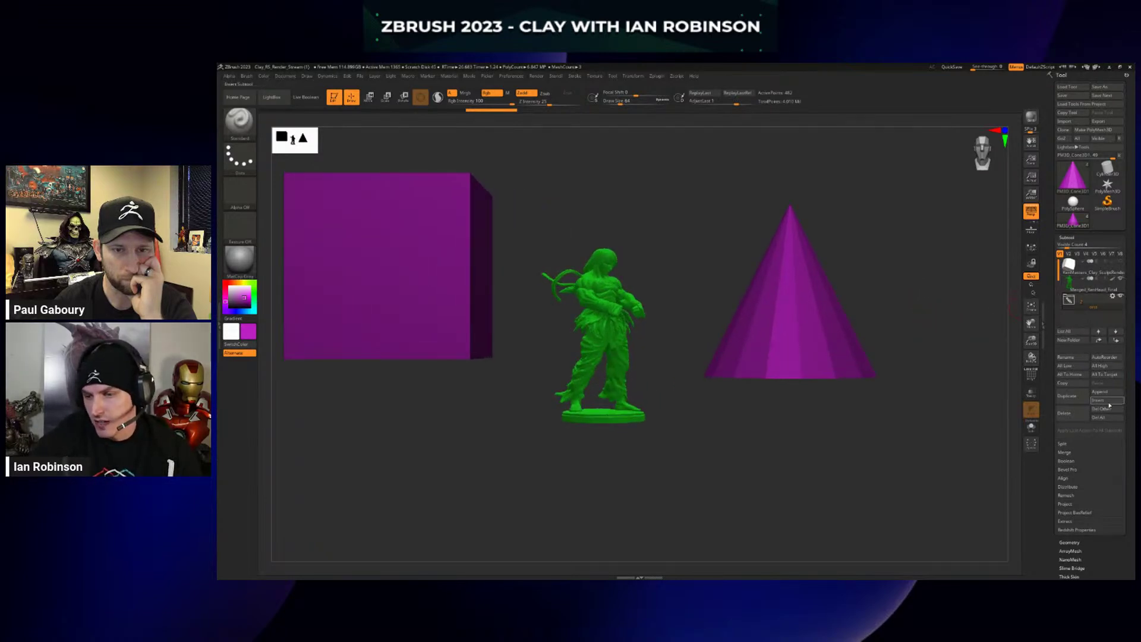
pyautogui.click(1065, 413)
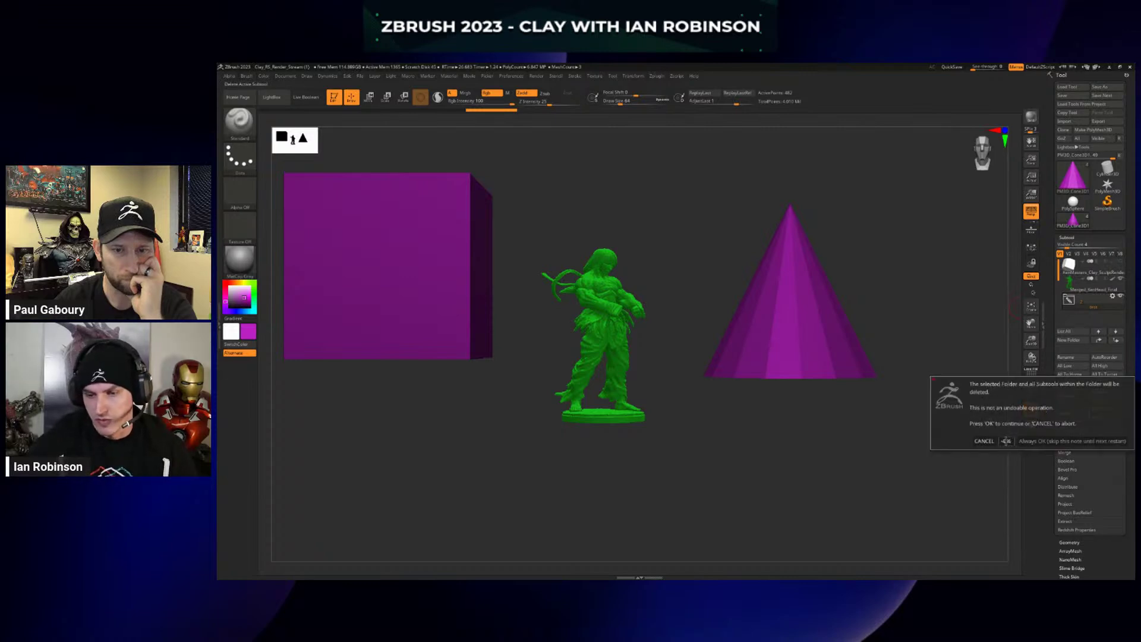
pyautogui.click(1007, 441)
pyautogui.press('f')
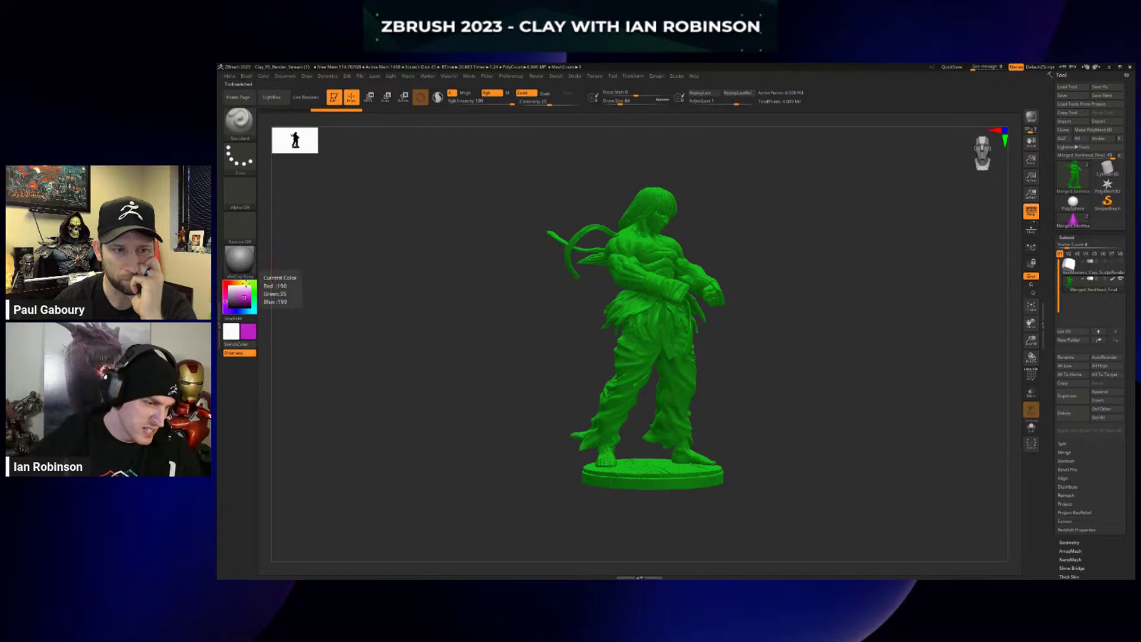
# Pick a clay brown as the active colour and fill the statue with it.
pyautogui.click(237, 282)
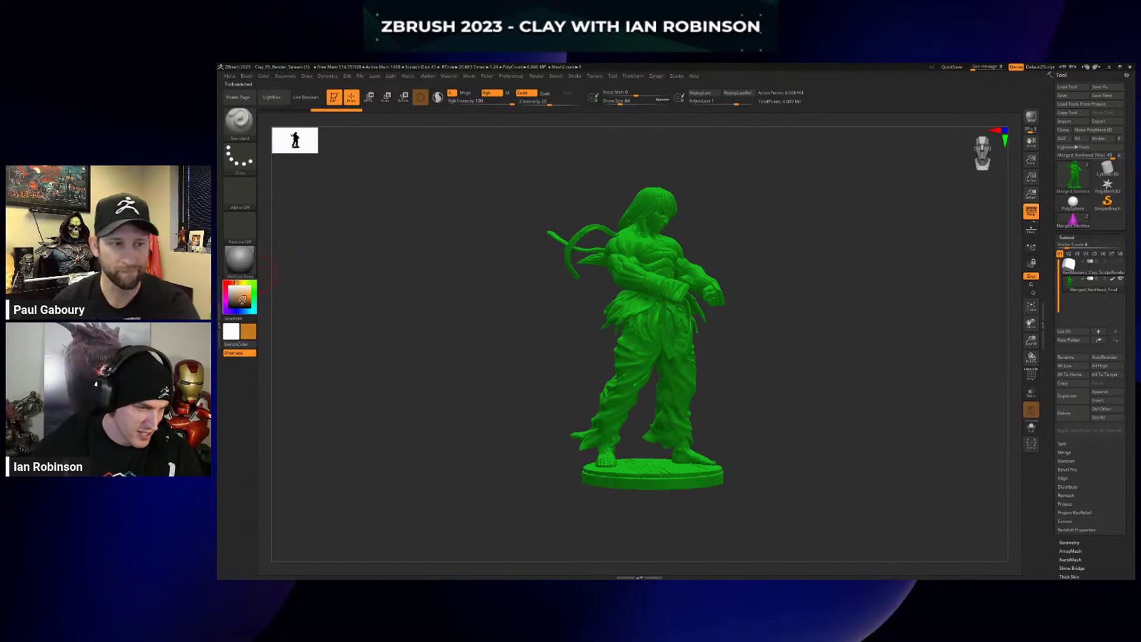
pyautogui.moveTo(244, 300); pyautogui.dragTo(236, 299)
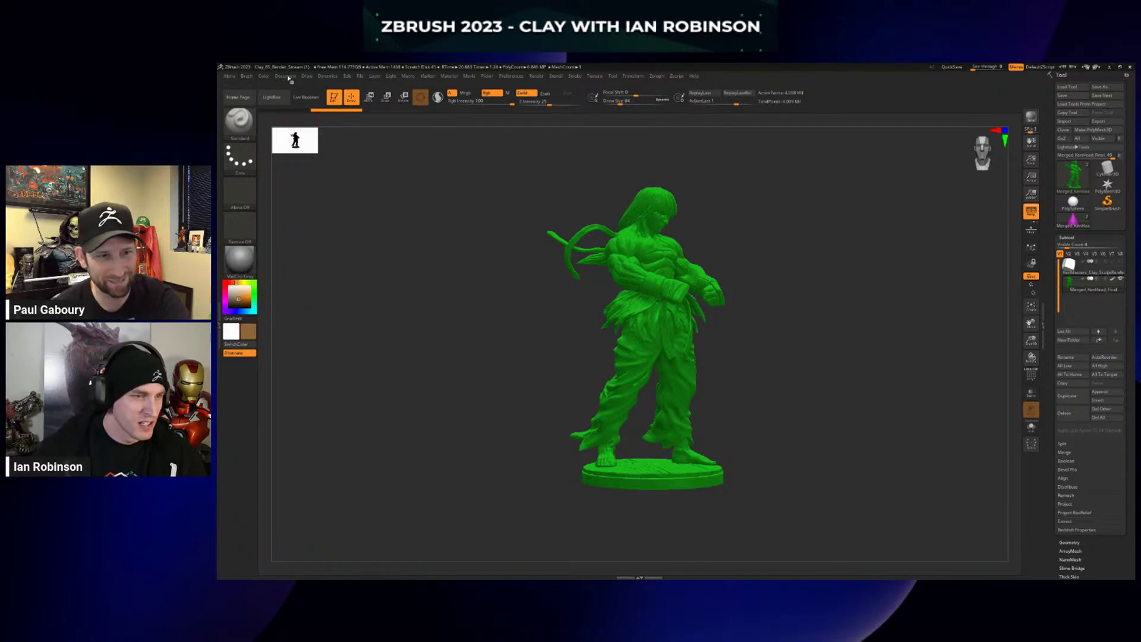
pyautogui.click(263, 76)
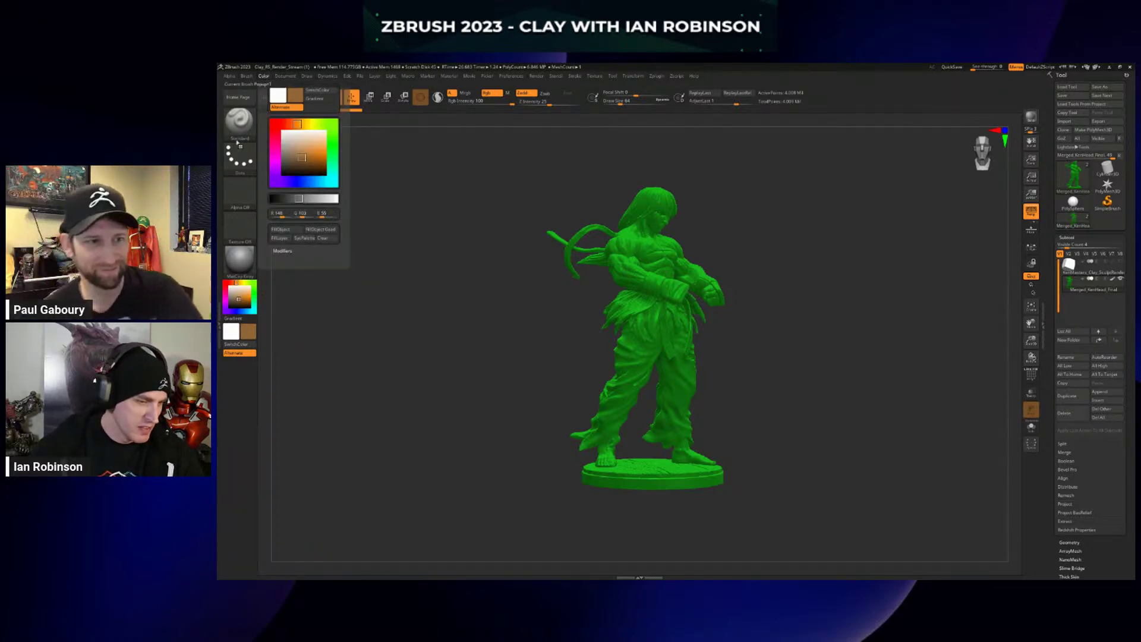
pyautogui.click(265, 77)
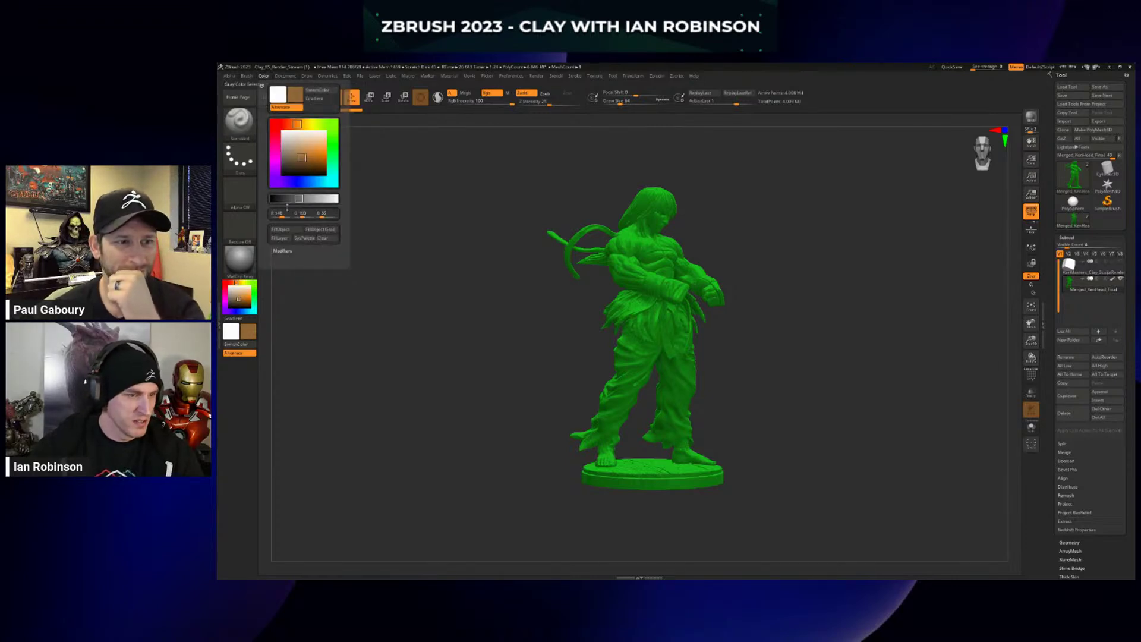
pyautogui.click(281, 230)
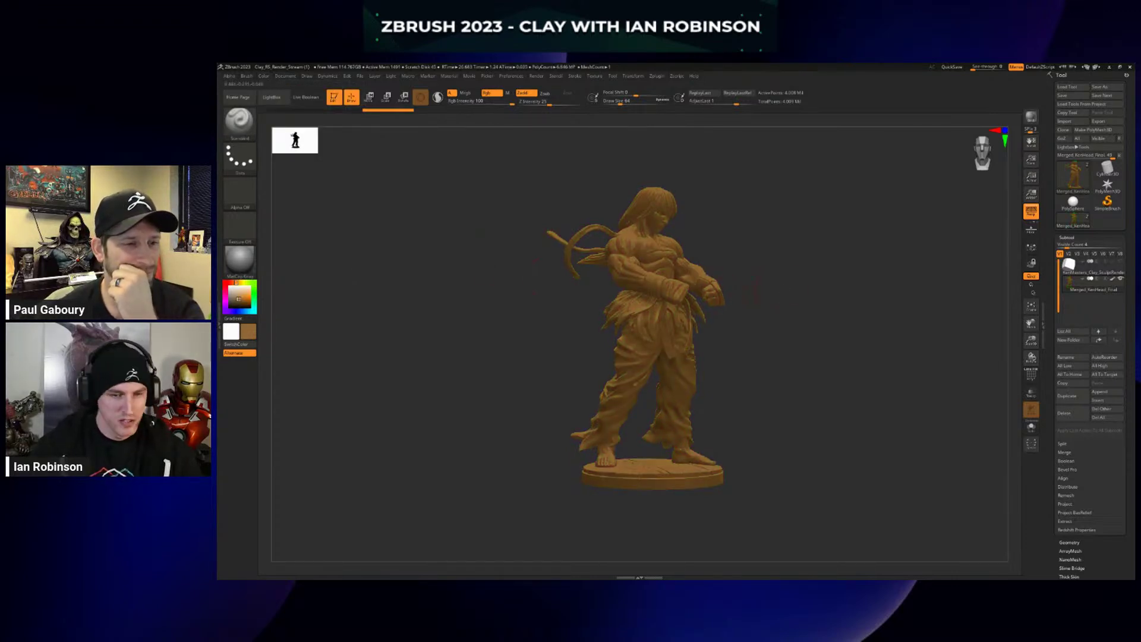
# Start a Redshift test render of the statue, cancel it and switch the Redshift renderer off.
pyautogui.moveTo(754, 280)
pyautogui.mouseDown()
pyautogui.moveTo(782, 311)
pyautogui.moveTo(773, 320)
pyautogui.moveTo(800, 315)
pyautogui.mouseUp()
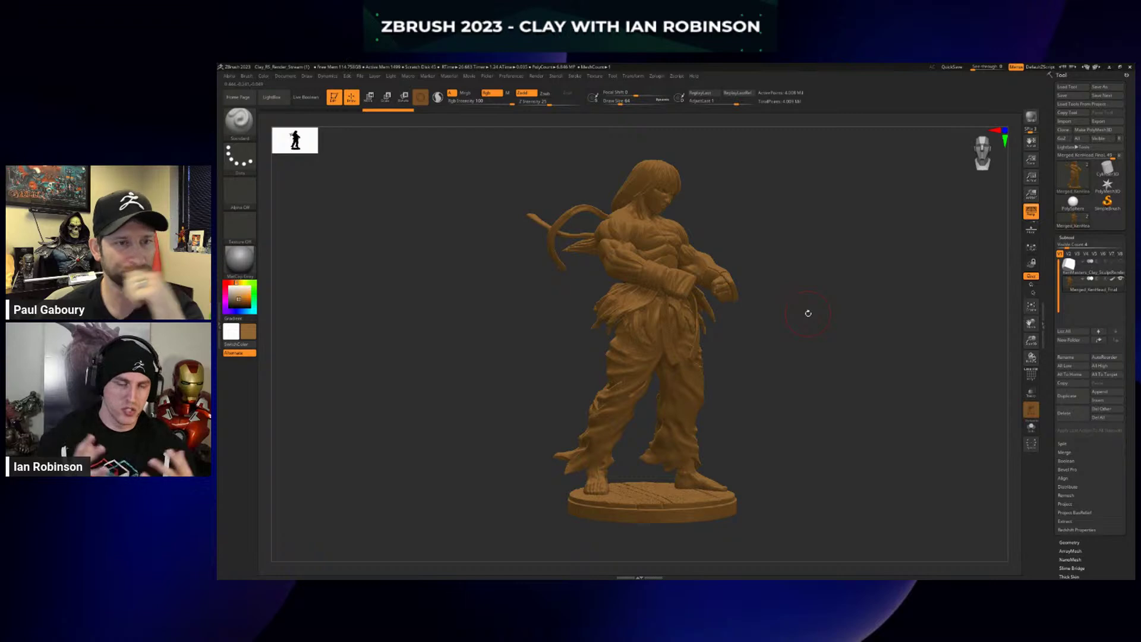
pyautogui.press('shift')
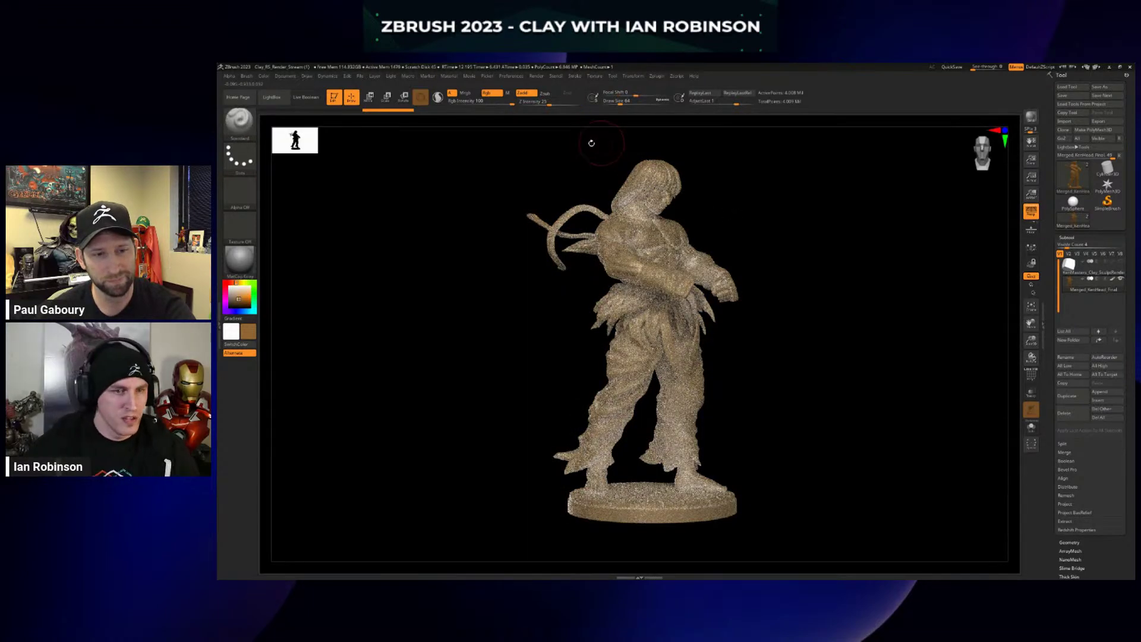
pyautogui.click(553, 161)
pyautogui.click(537, 75)
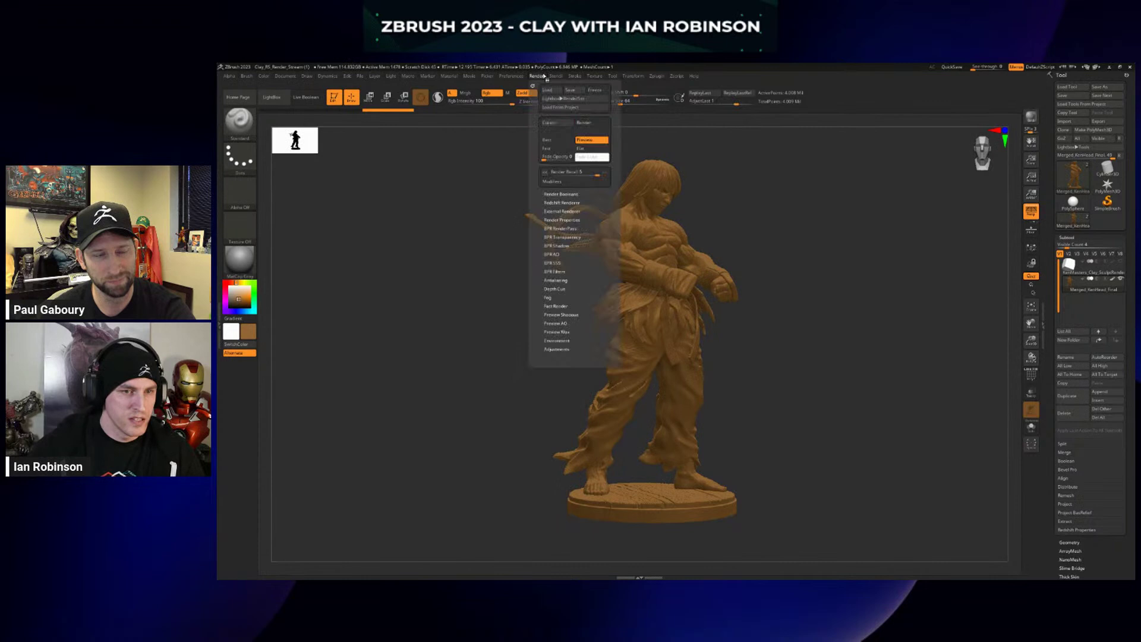
pyautogui.click(564, 201)
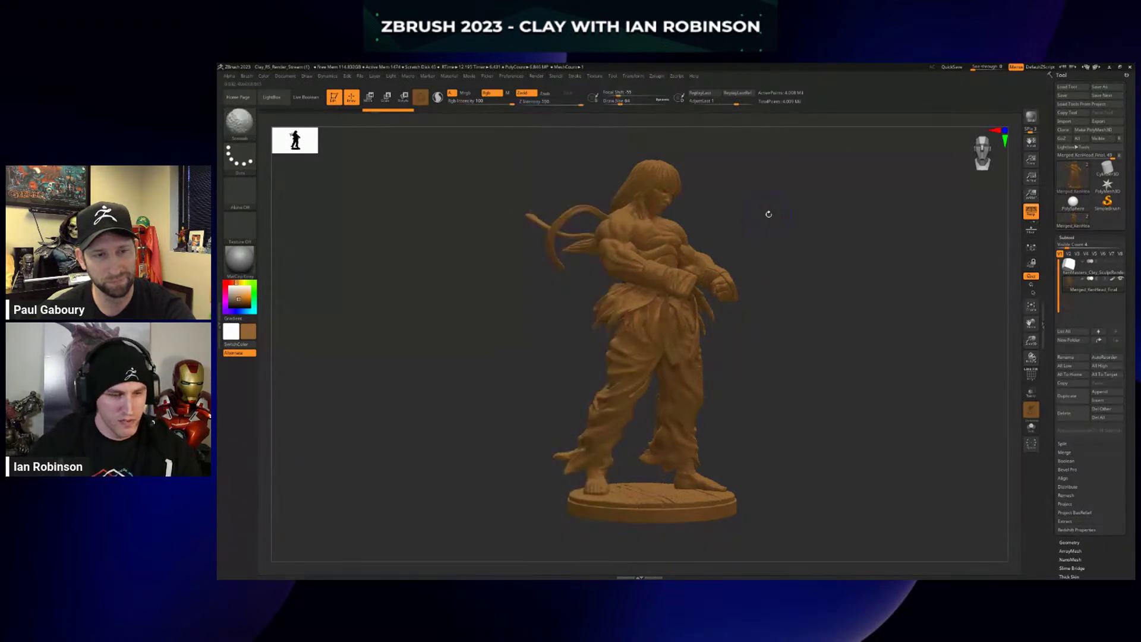
# Dock the Render palette, expand its Redshift Renderer settings and enable Redshift.
pyautogui.click(537, 76)
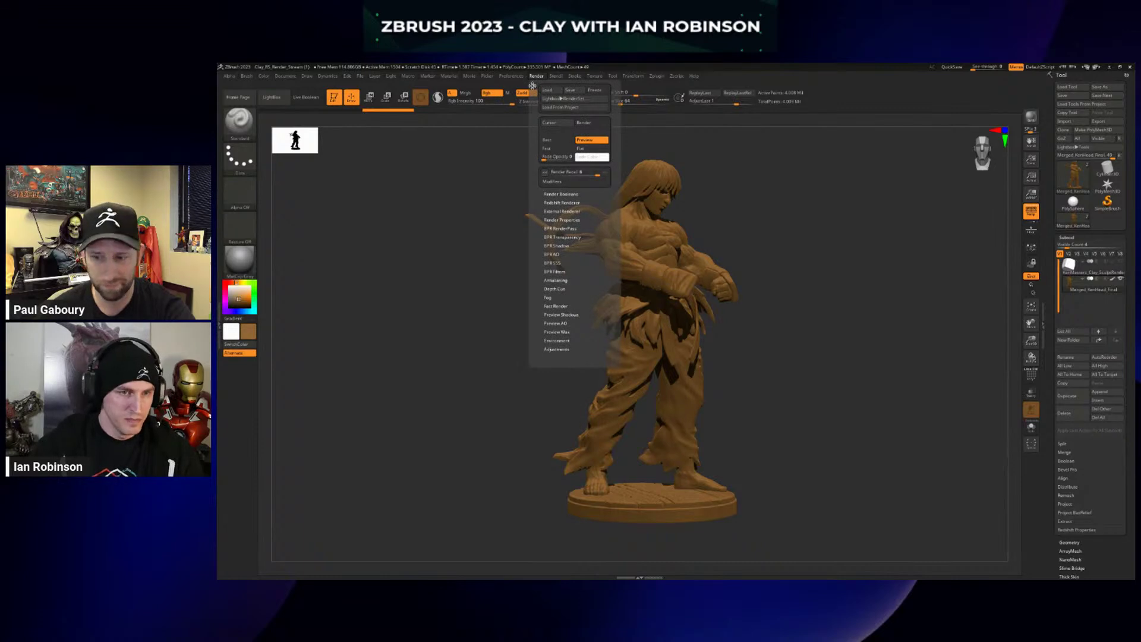
pyautogui.moveTo(532, 86); pyautogui.dragTo(285, 139)
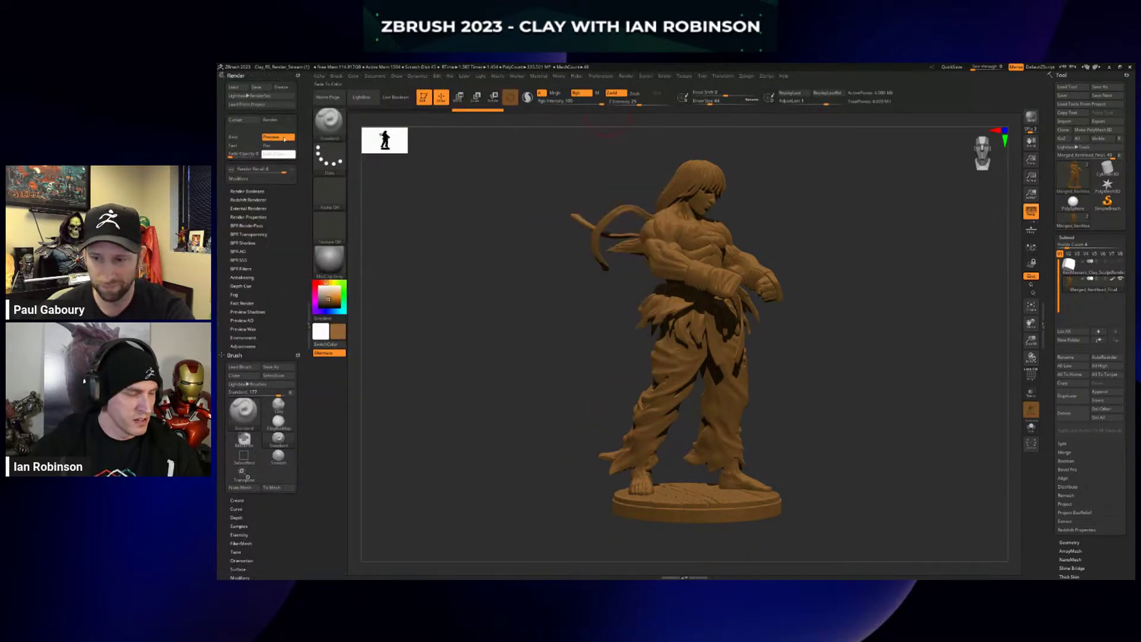
pyautogui.click(249, 200)
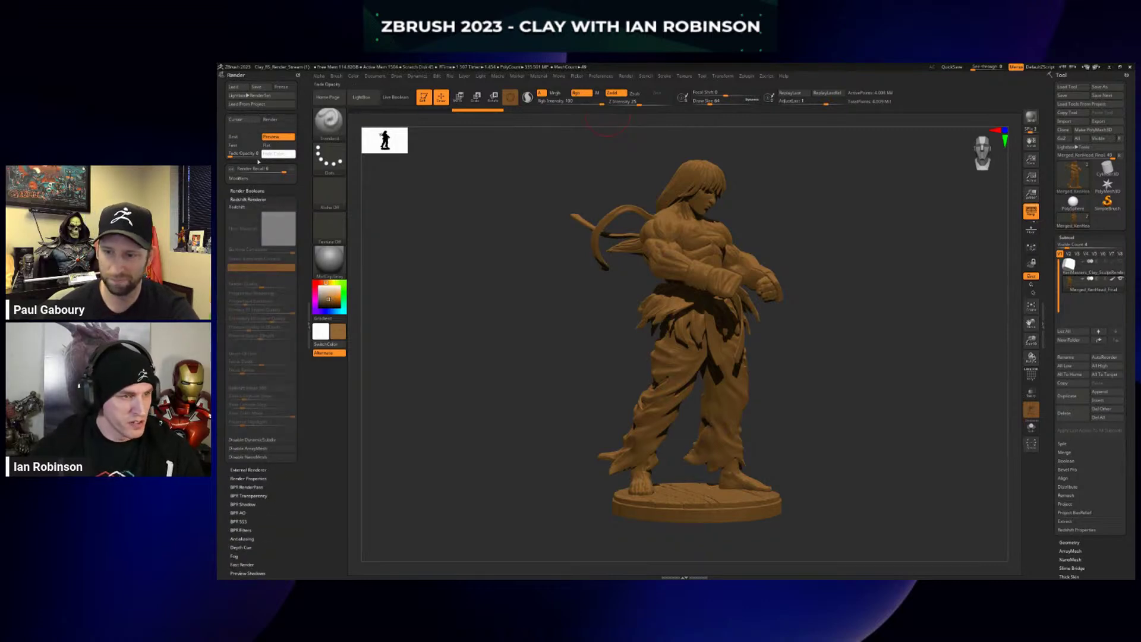
pyautogui.click(271, 208)
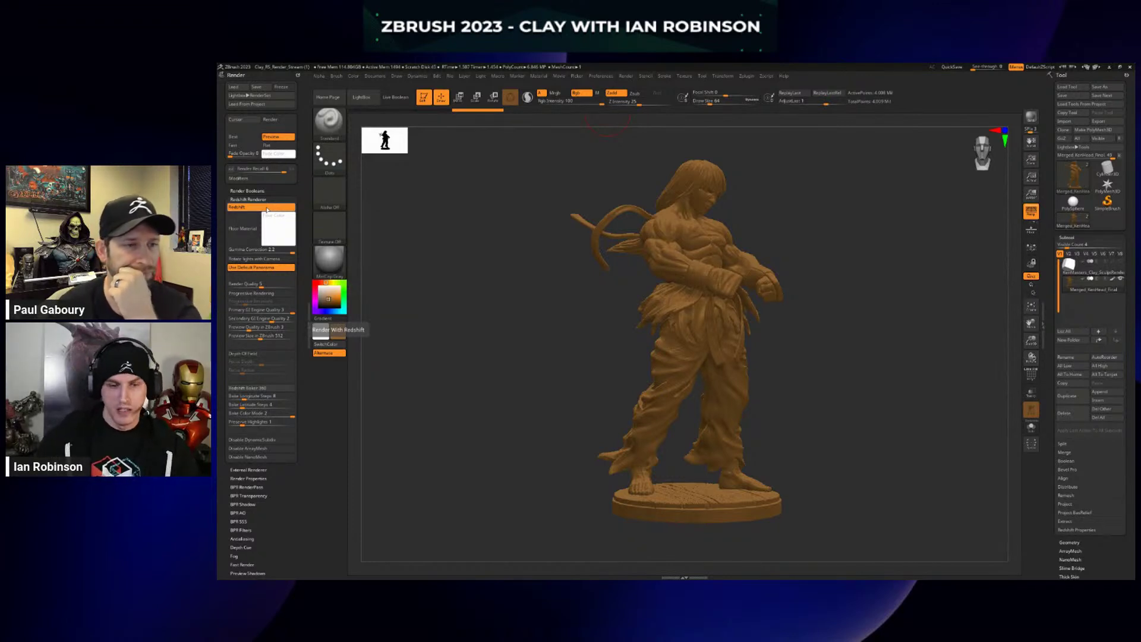
# Enable ambient occlusion in the Render Properties and expand the BPR AO settings.
pyautogui.click(259, 199)
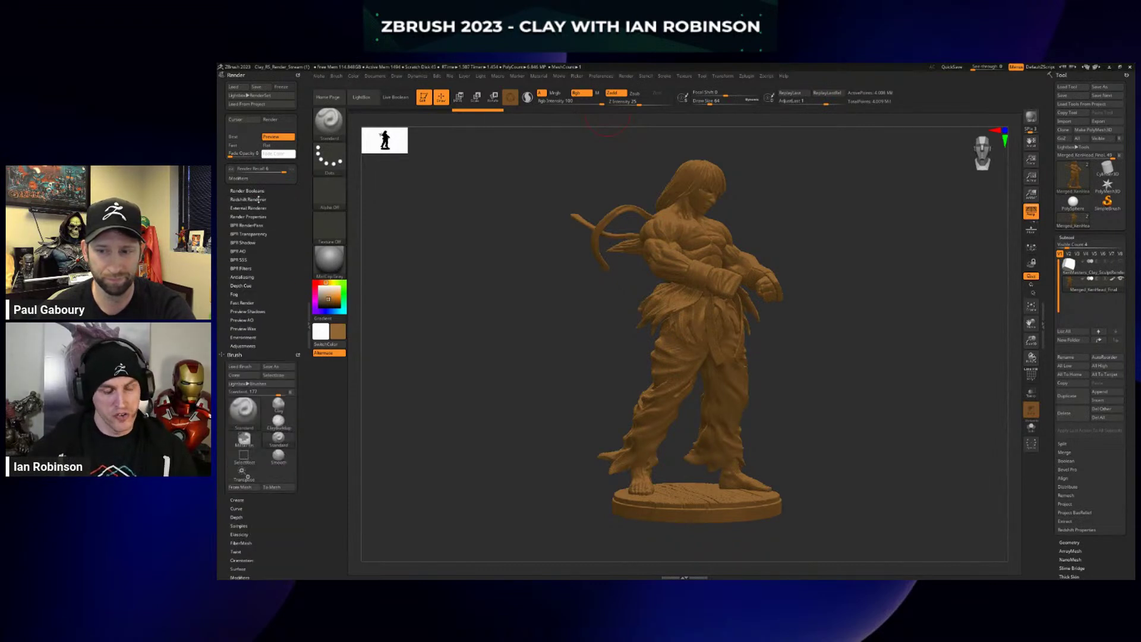
pyautogui.click(249, 243)
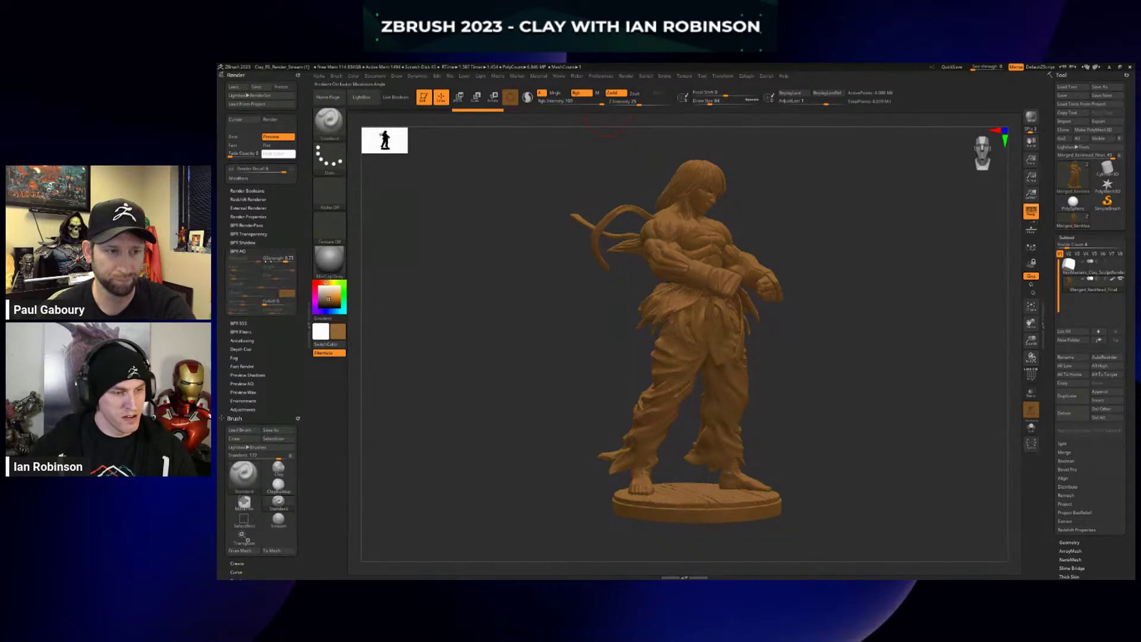
pyautogui.click(256, 242)
pyautogui.click(254, 217)
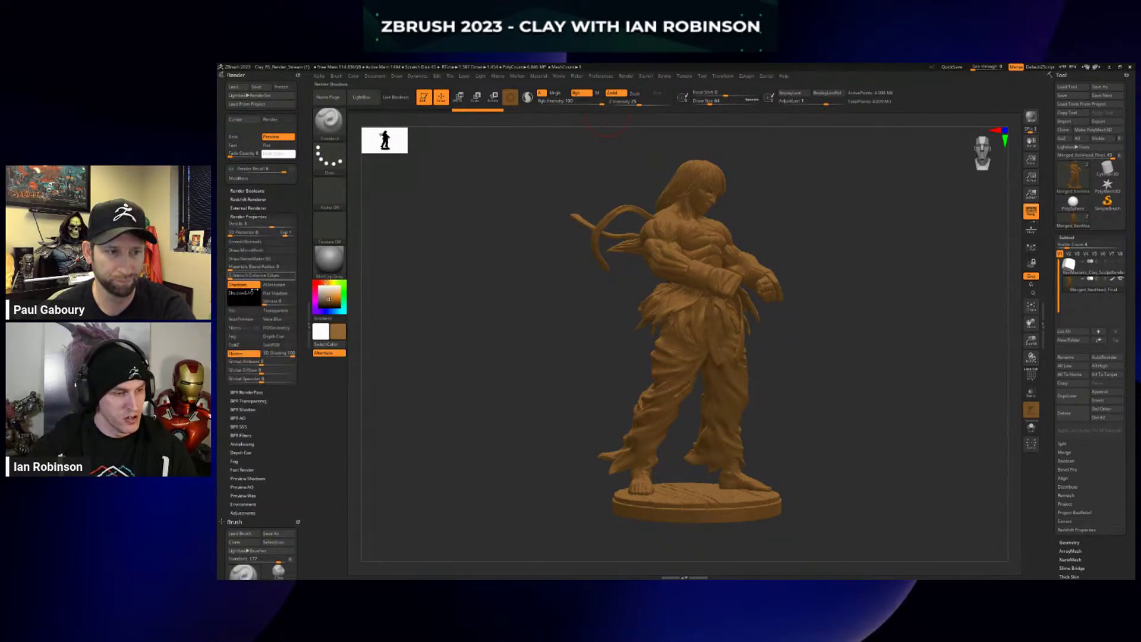
pyautogui.click(248, 216)
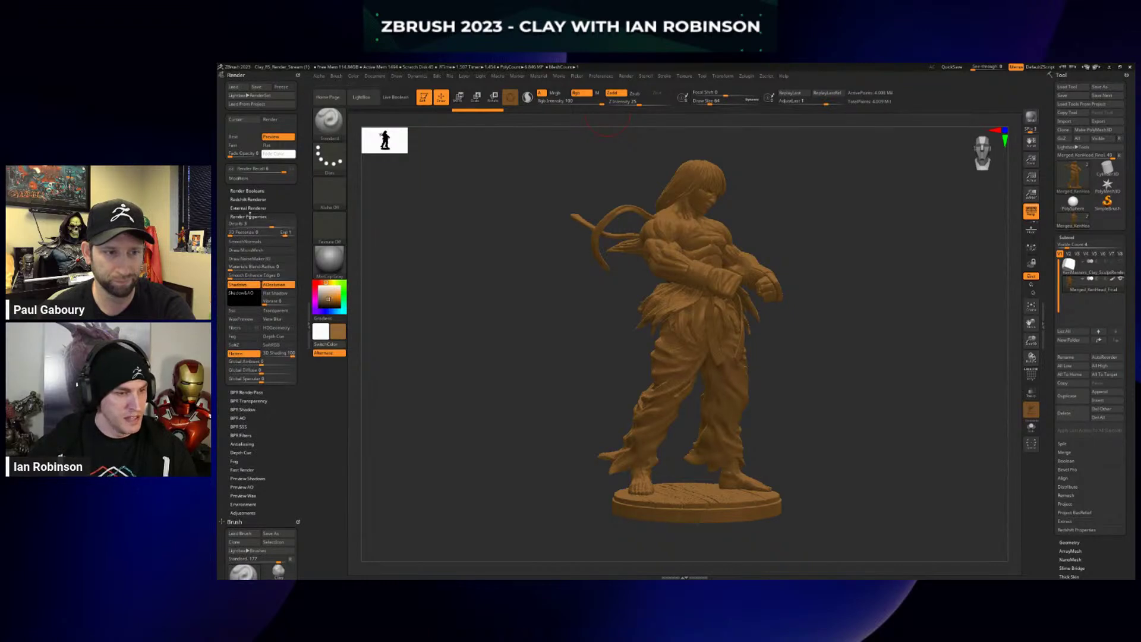
pyautogui.click(244, 251)
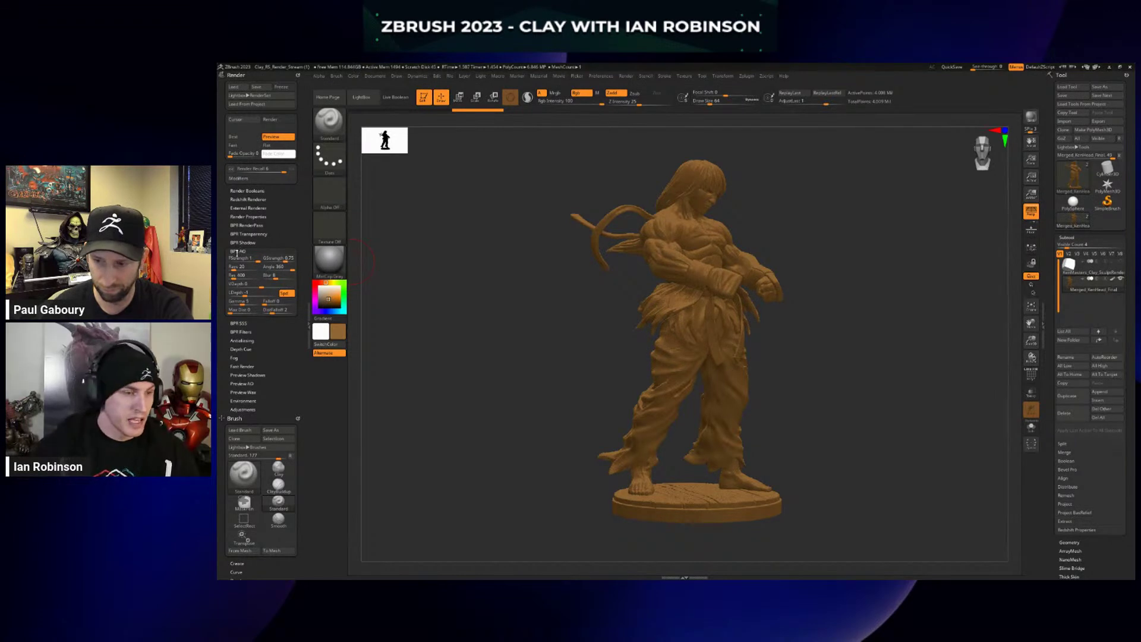
# Switch the Redshift renderer back on and render the brown statue with it.
pyautogui.click(249, 200)
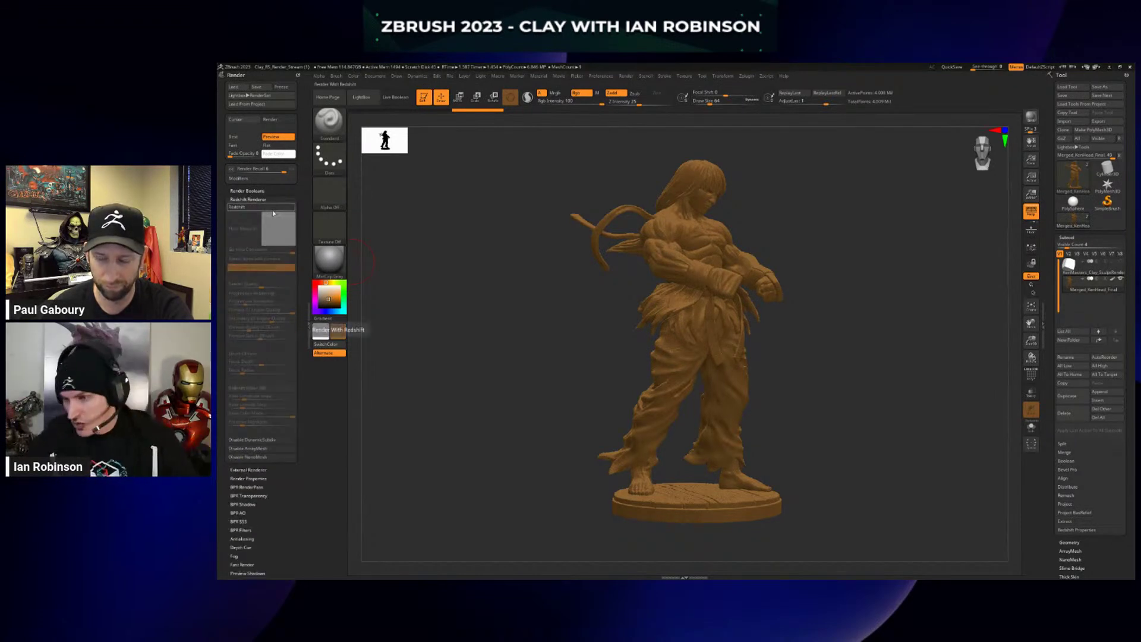
pyautogui.click(273, 207)
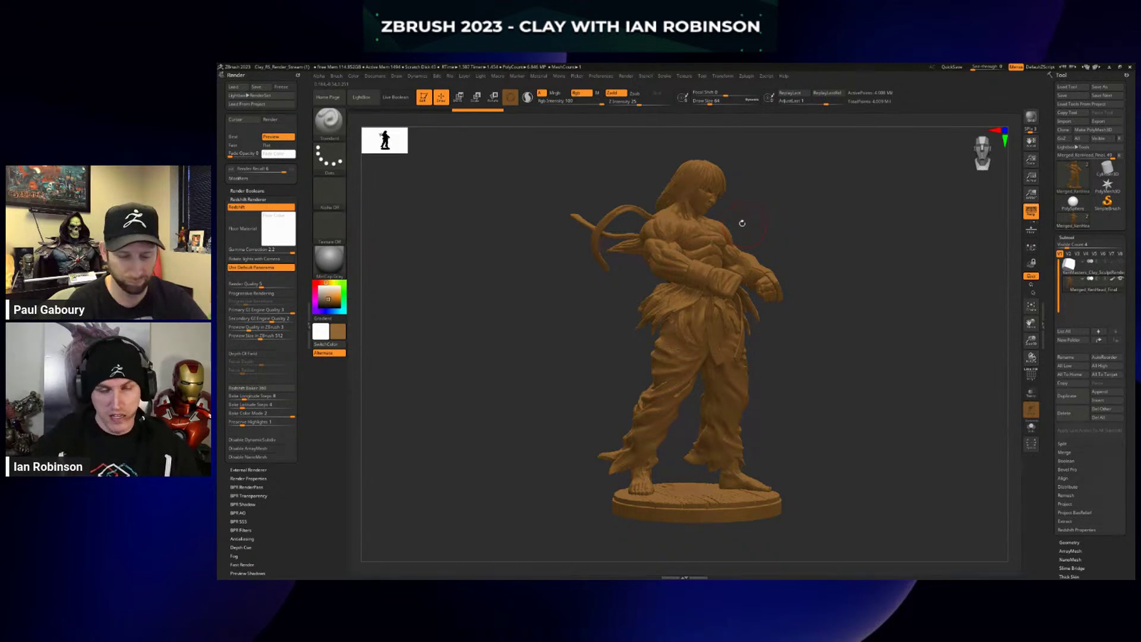
pyautogui.press('b')
pyautogui.press('m')
pyautogui.press('v')
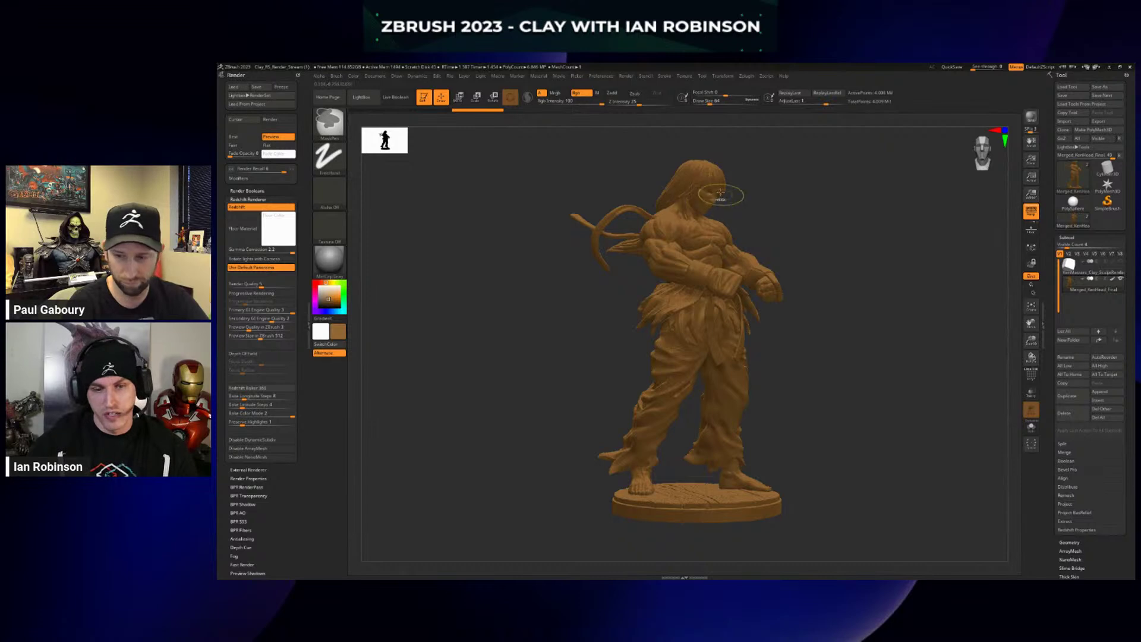
pyautogui.hotkey('shift', 'r')
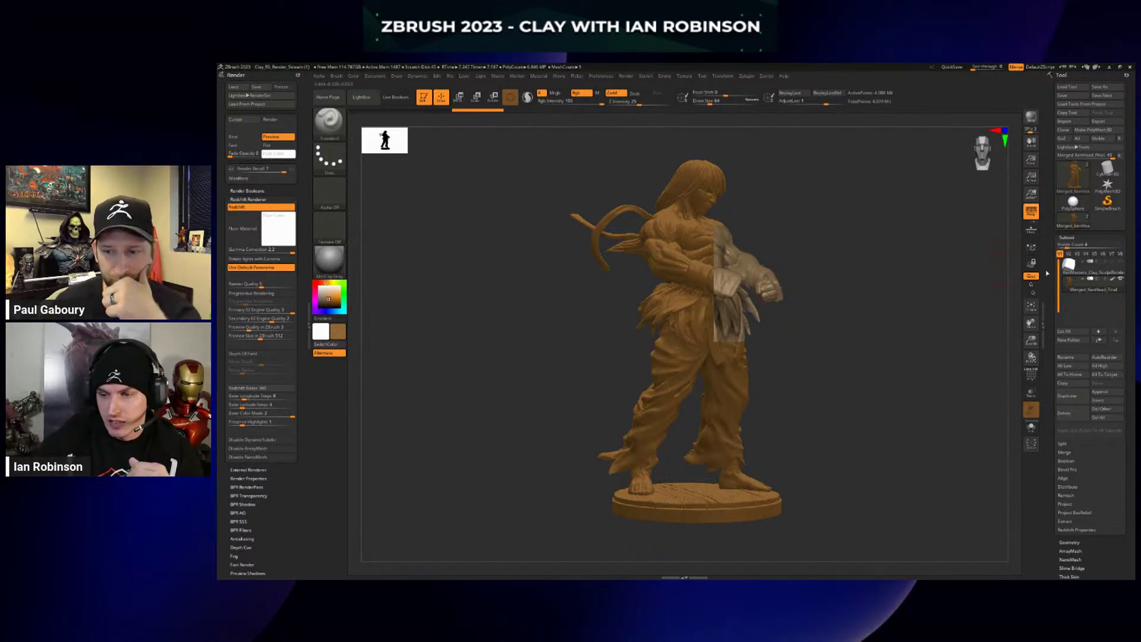
# Fill the statue with the Flat Color material, using only the material channel and not the colour channel.
pyautogui.click(1113, 279)
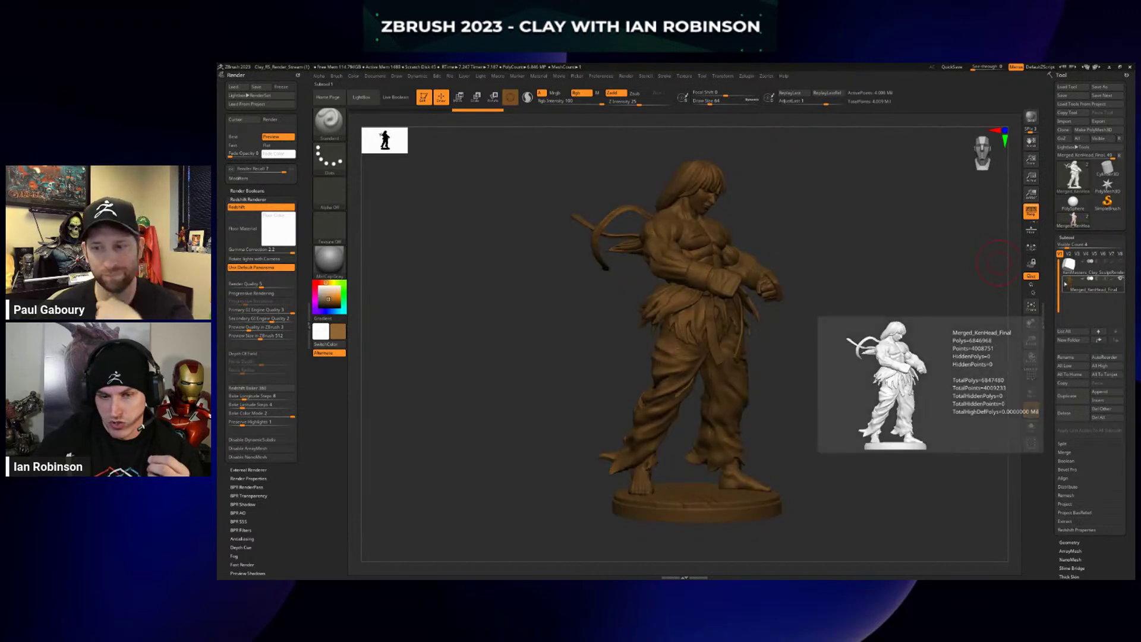
pyautogui.click(328, 258)
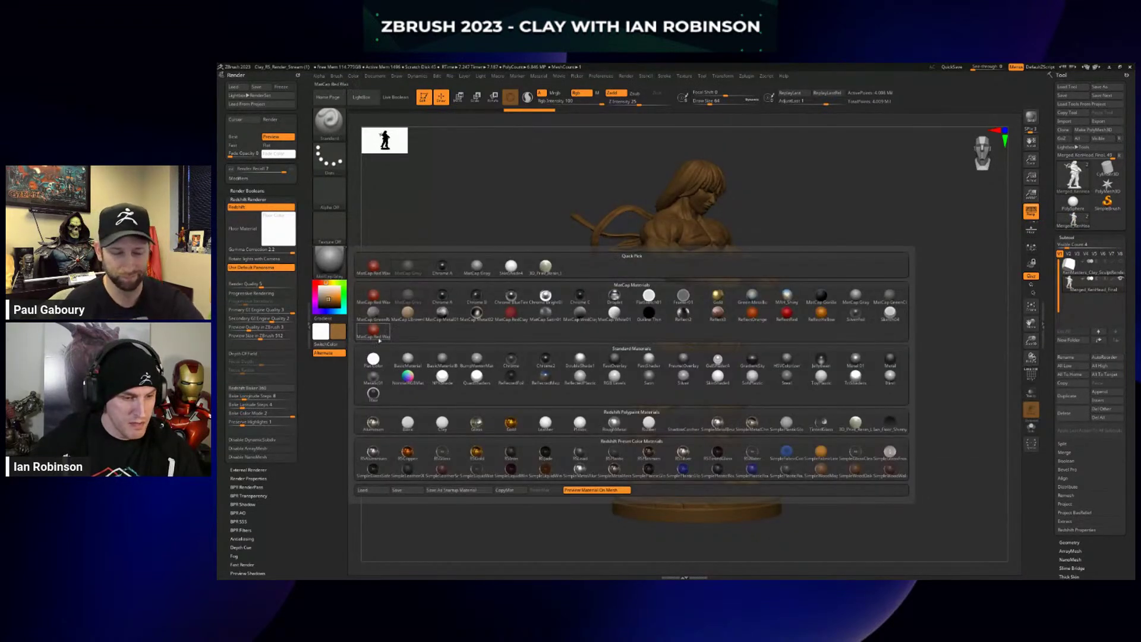
pyautogui.click(408, 321)
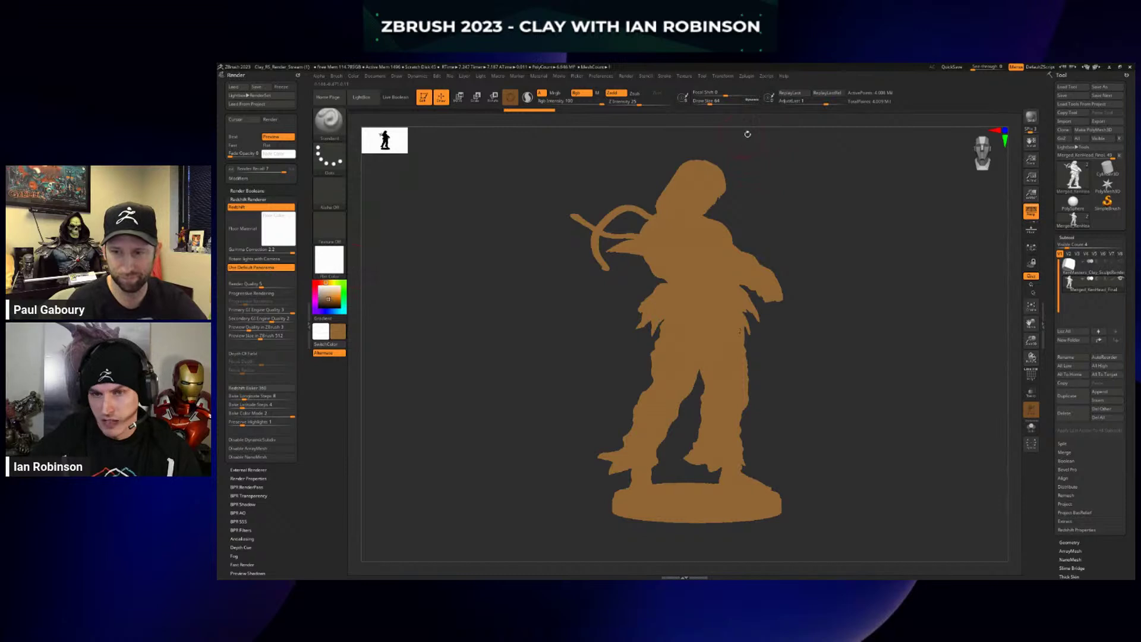
pyautogui.click(597, 93)
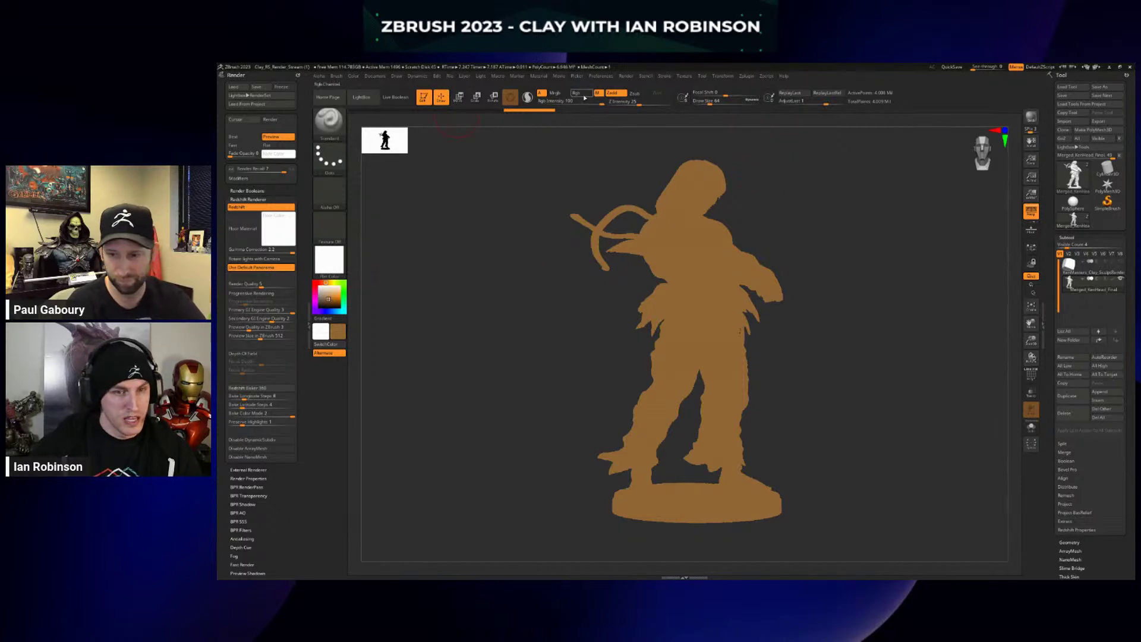
pyautogui.moveTo(354, 77)
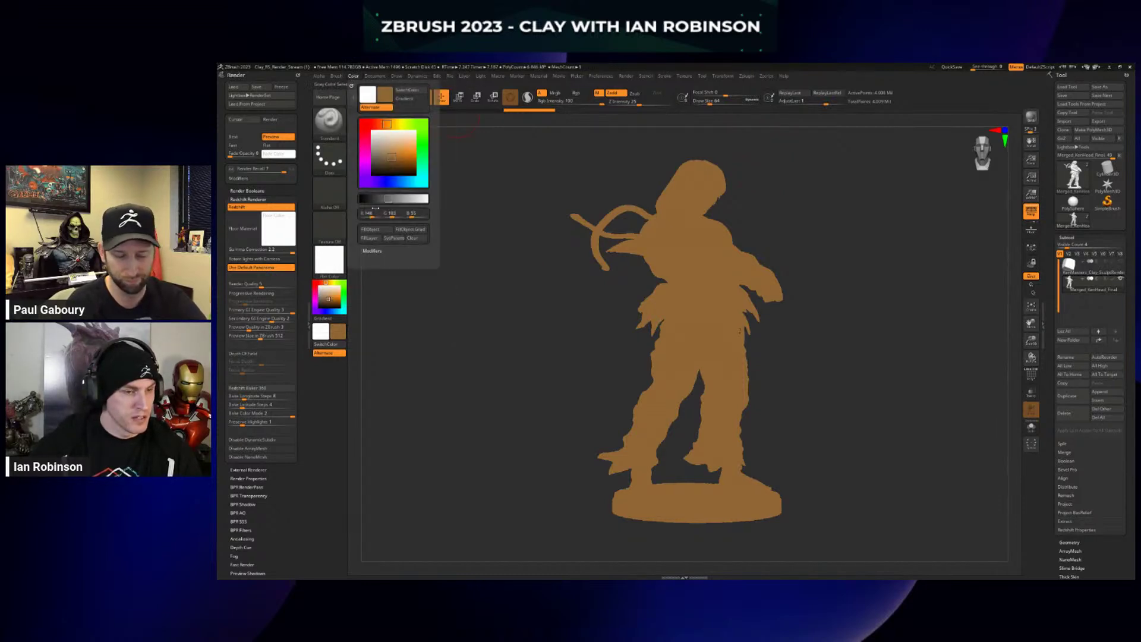
pyautogui.click(385, 230)
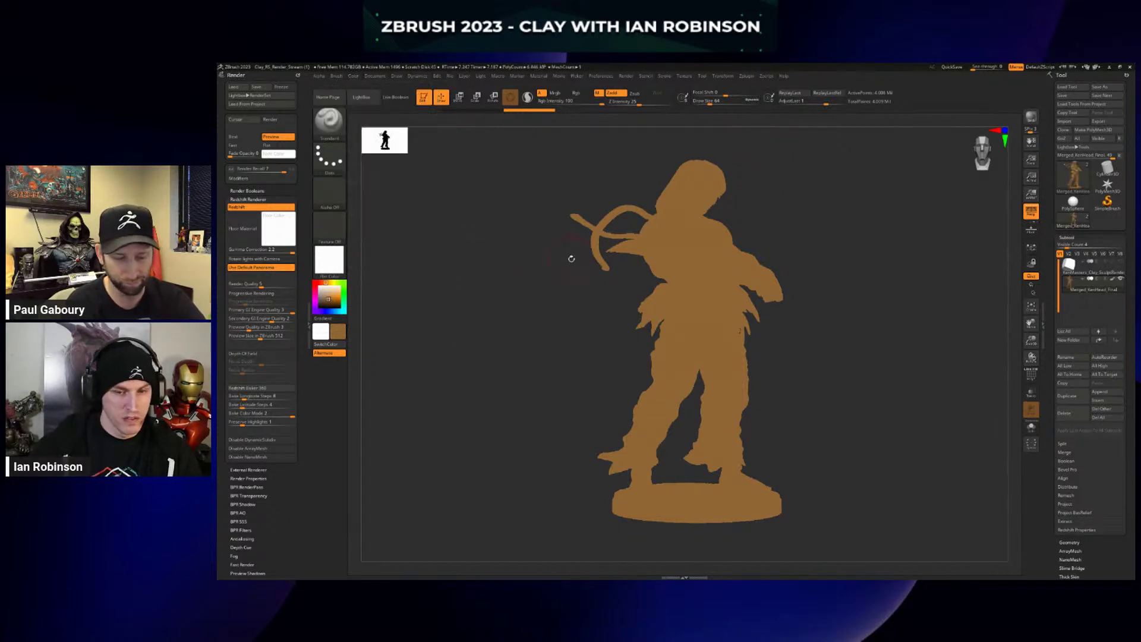
# Try several materials on the statue in turn, including DoubleShade1 and a white MatCap.
pyautogui.click(336, 272)
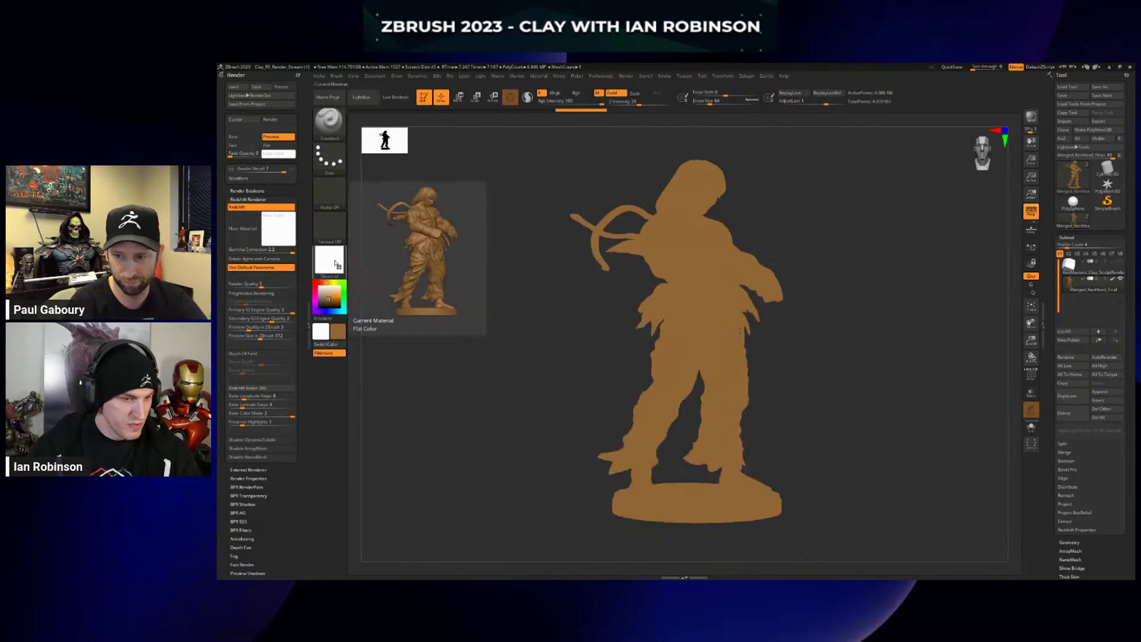
pyautogui.click(331, 261)
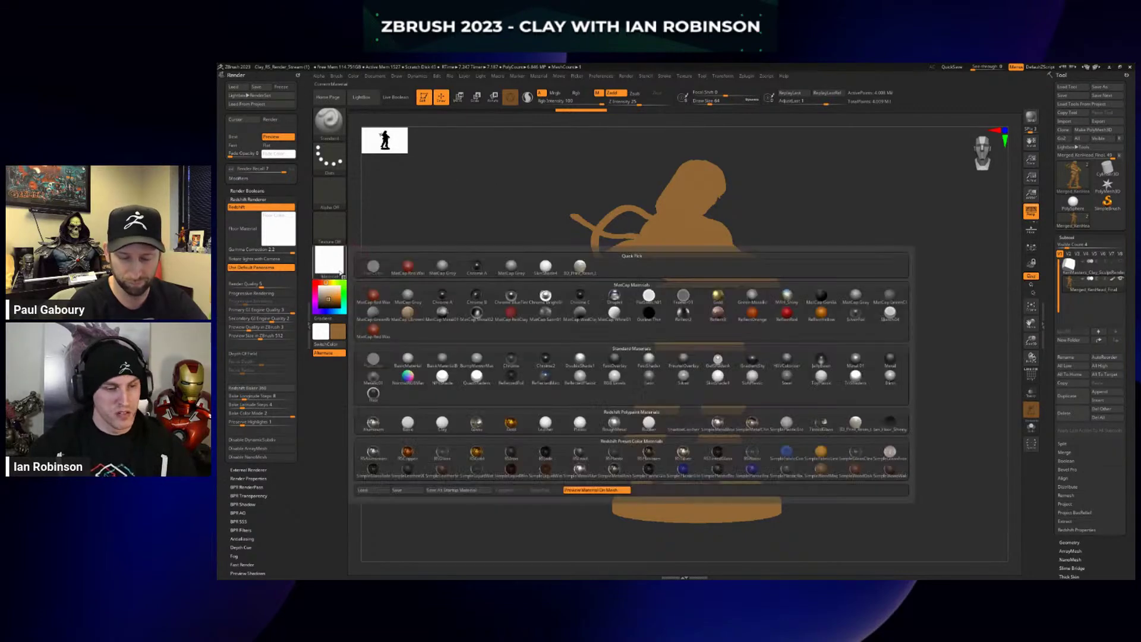
pyautogui.click(445, 361)
pyautogui.click(336, 262)
pyautogui.click(581, 361)
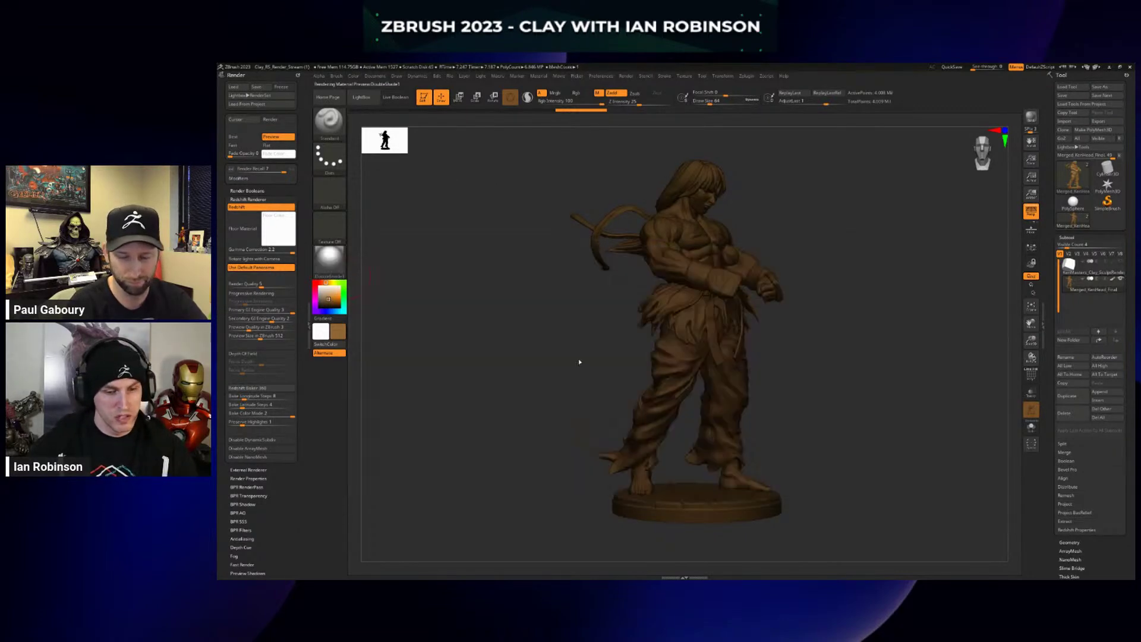
pyautogui.click(332, 260)
pyautogui.click(594, 312)
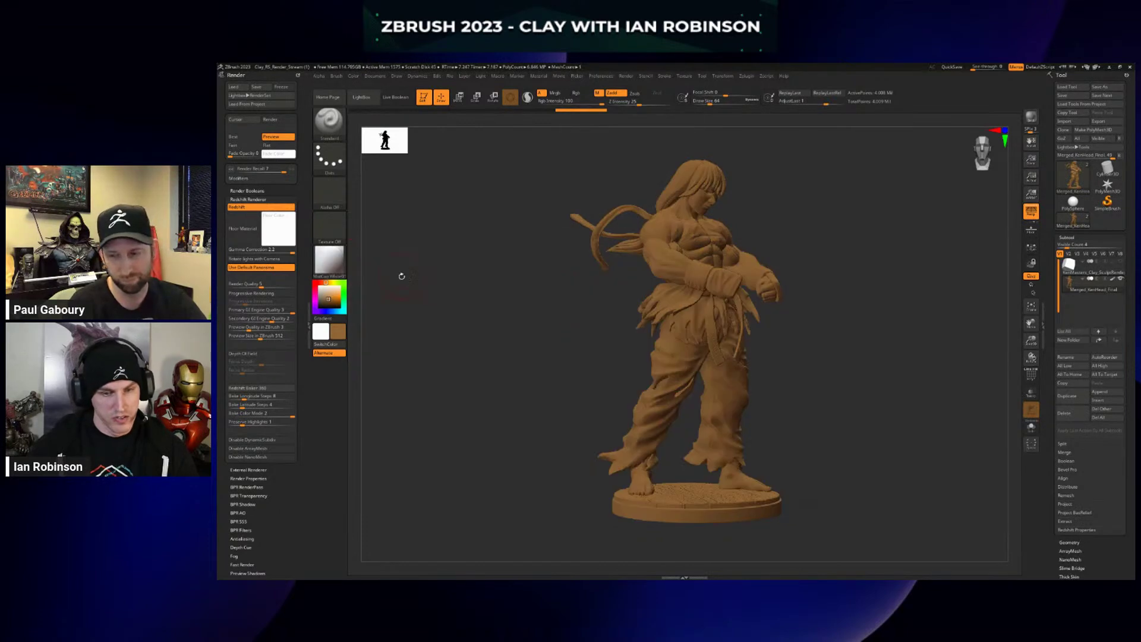
pyautogui.click(321, 265)
pyautogui.click(373, 272)
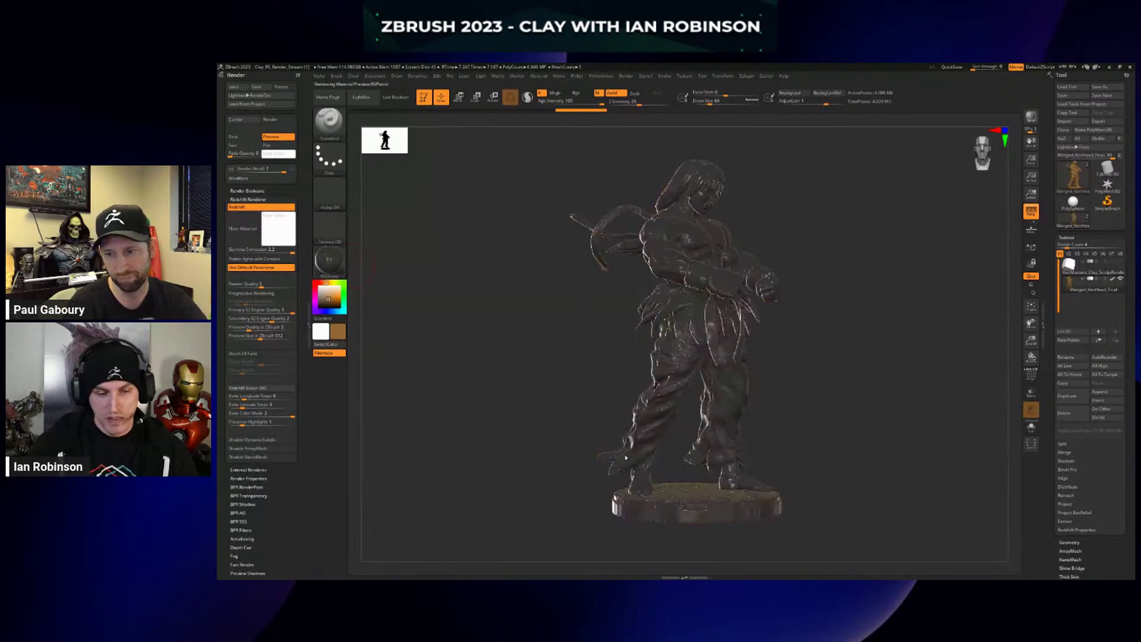
# Apply the Clay material from the Redshift Polypaint materials and render the statue with Redshift.
pyautogui.click(329, 262)
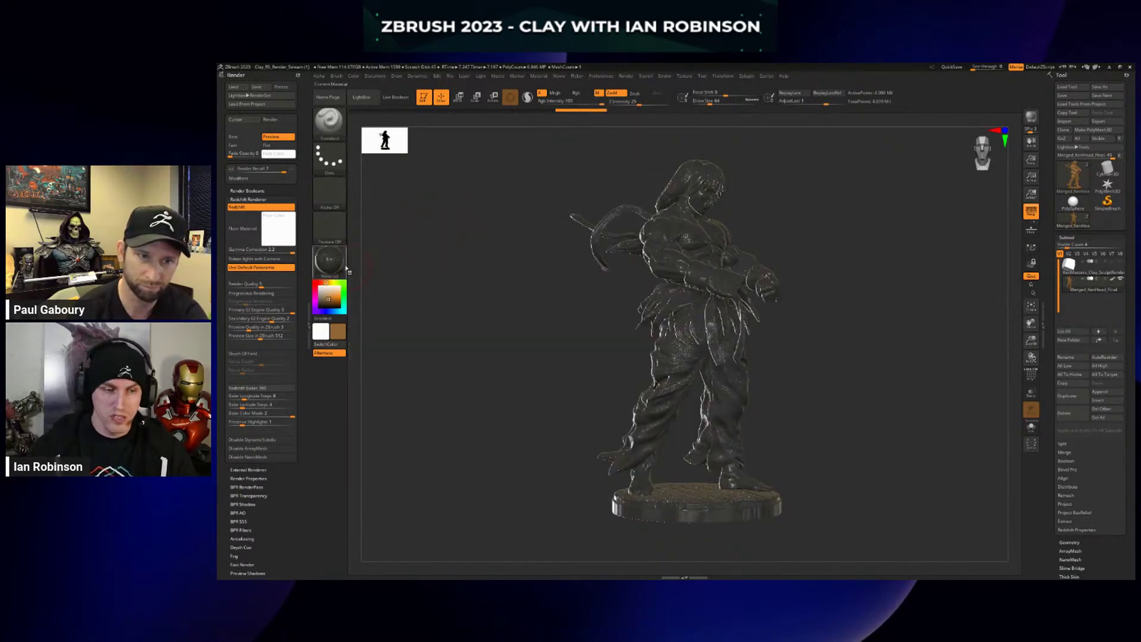
pyautogui.click(328, 260)
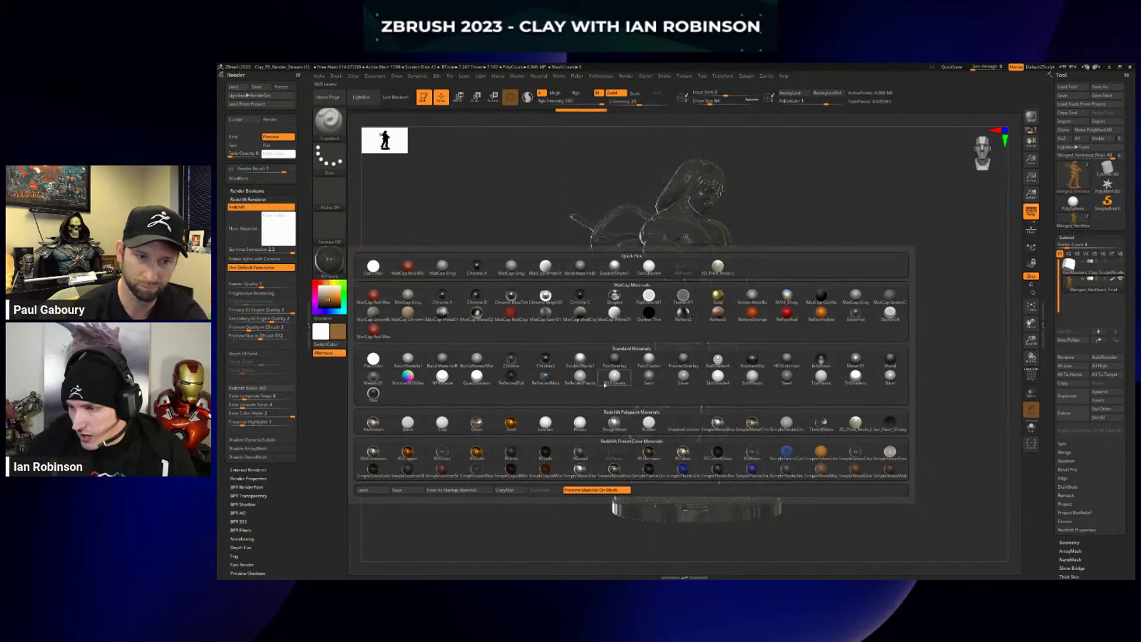
pyautogui.click(336, 261)
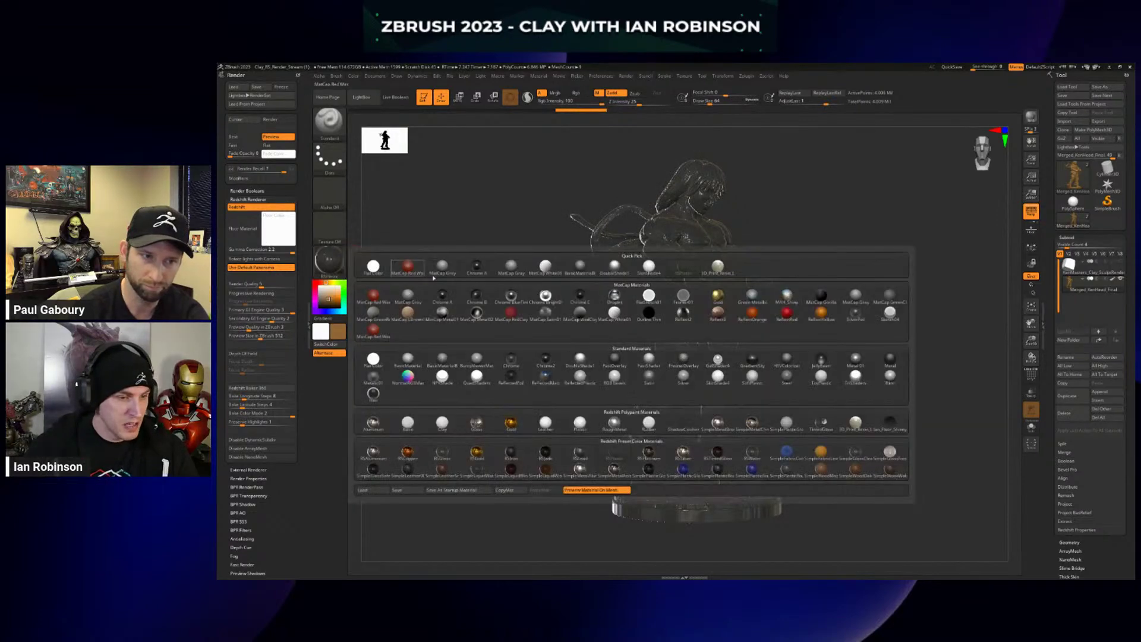
pyautogui.click(442, 425)
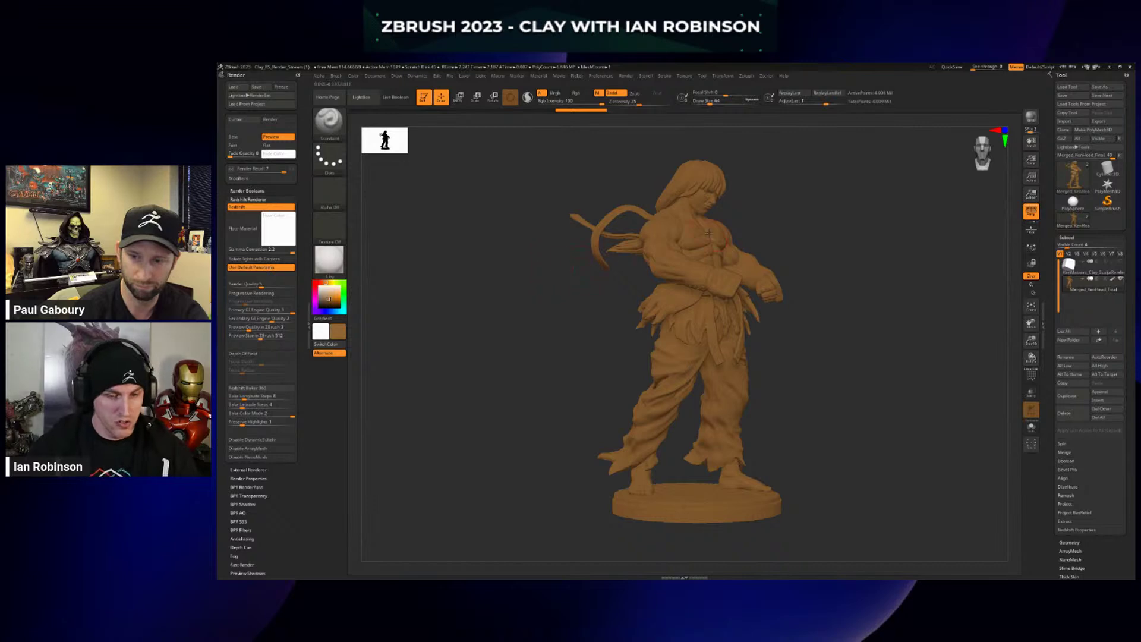
pyautogui.press('ctrl')
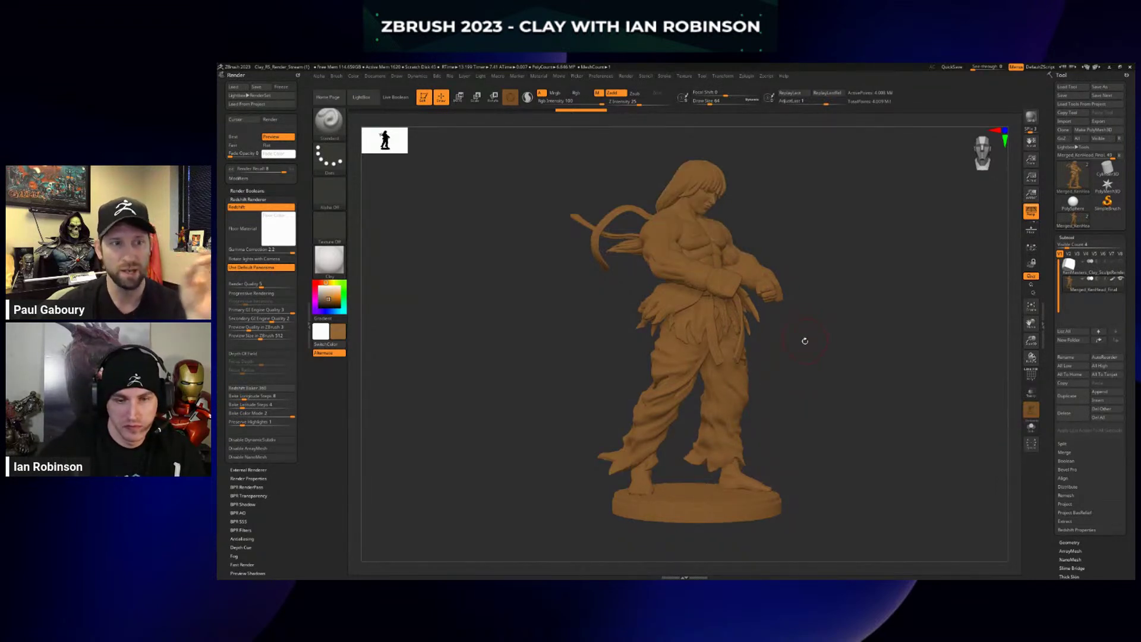
pyautogui.press('shift')
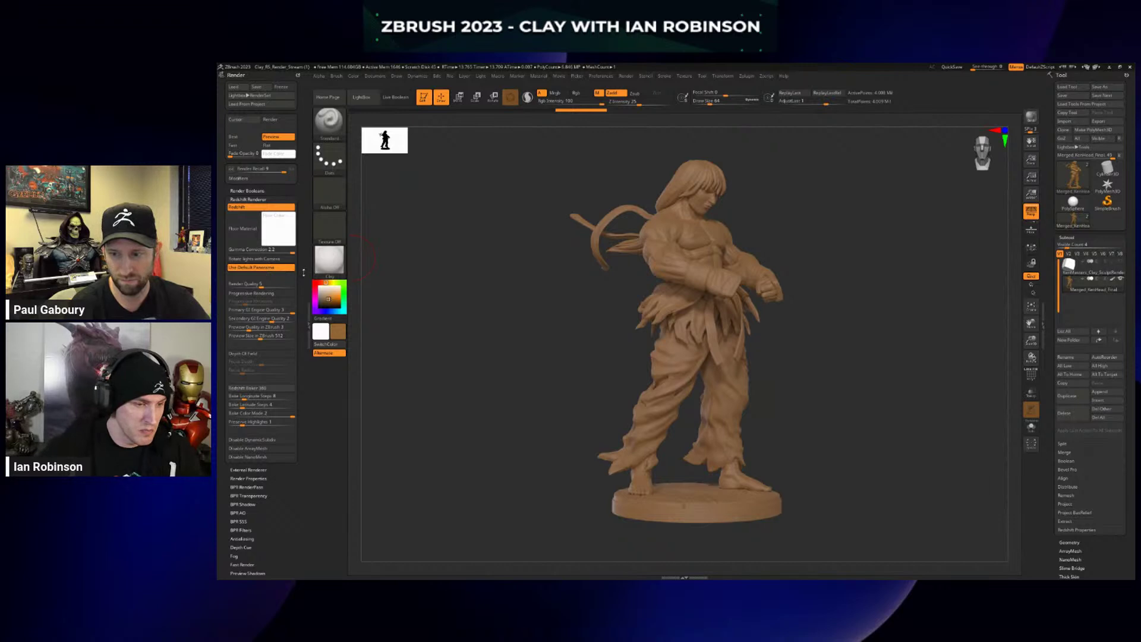
# Switch the Redshift renderer's default panorama off and back on.
pyautogui.scroll(-2, 257, 178)
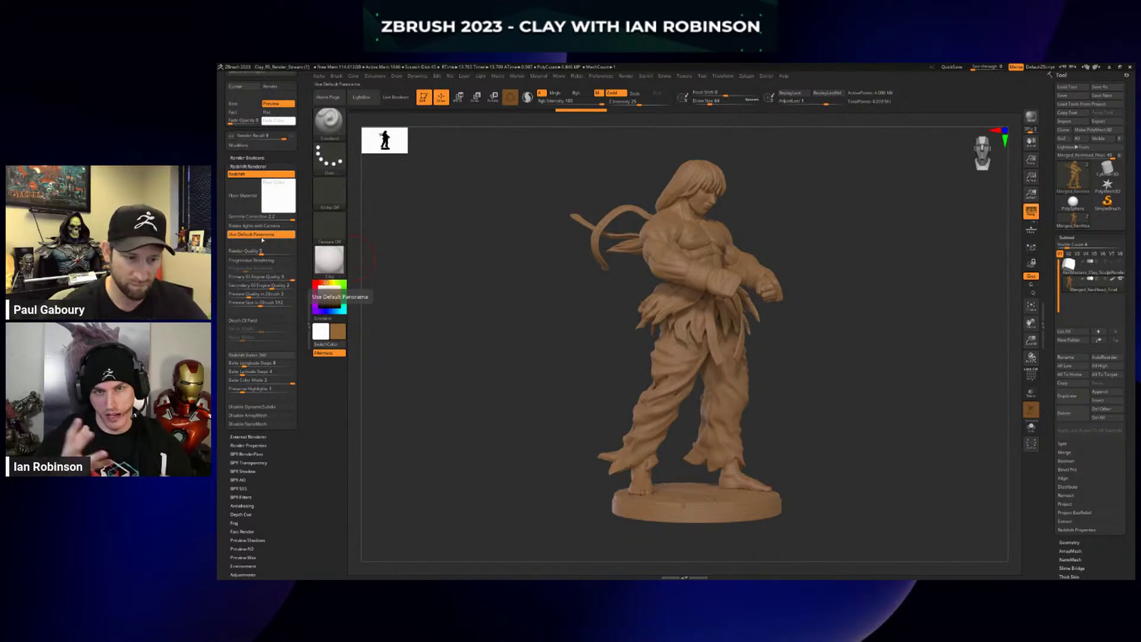
pyautogui.click(265, 235)
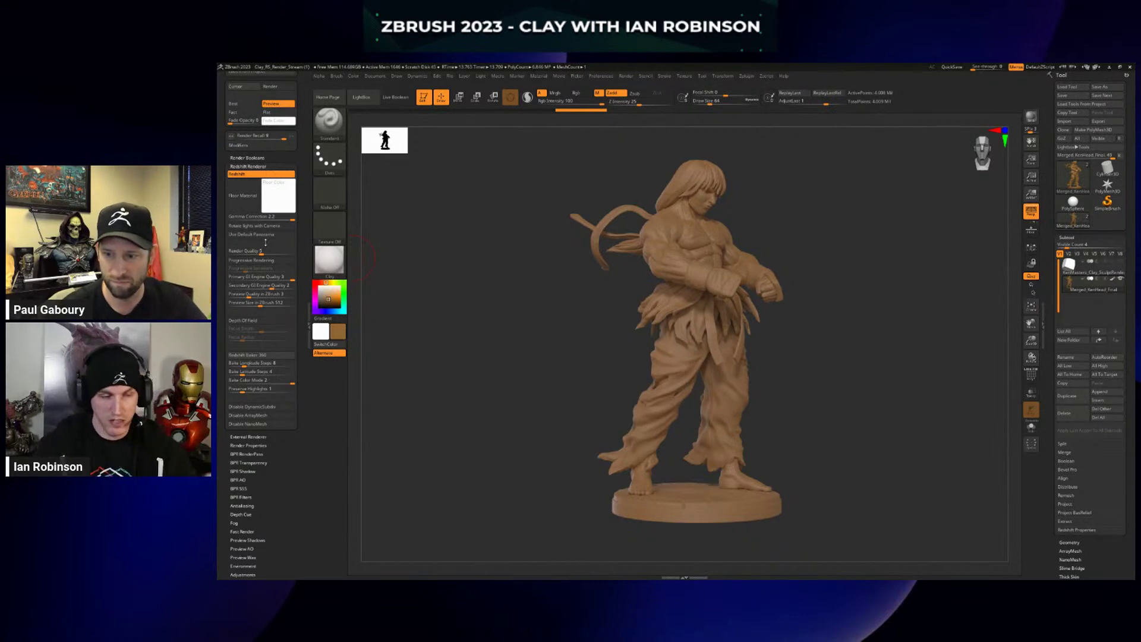
pyautogui.click(259, 236)
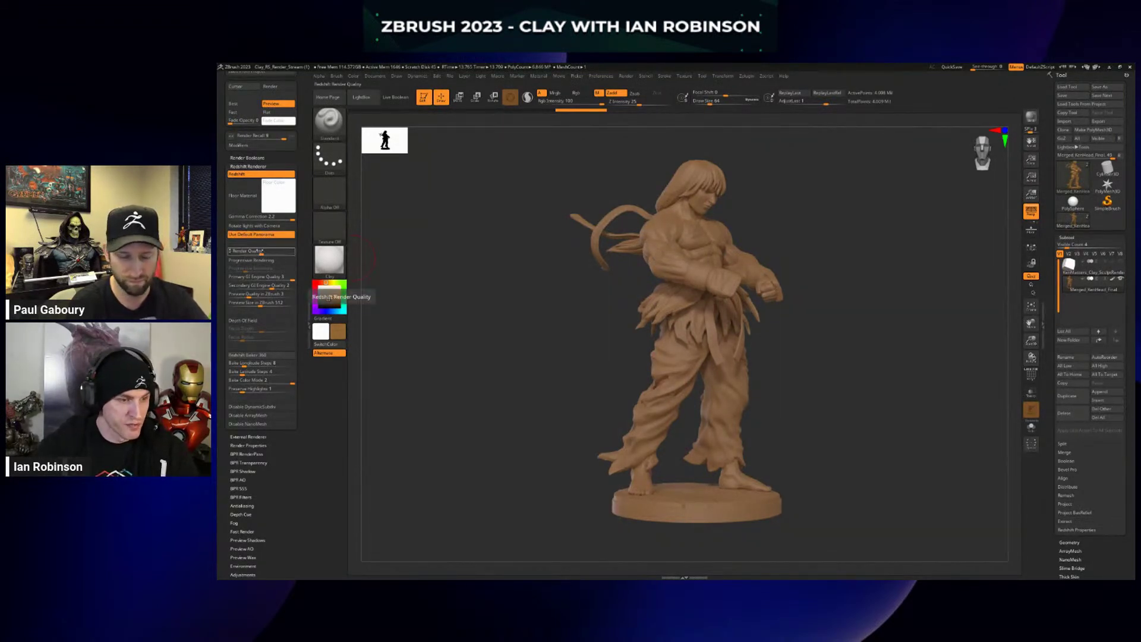
# Enable Redshift progressive rendering, try different iteration amounts, and switch progressive rendering off again.
pyautogui.click(272, 261)
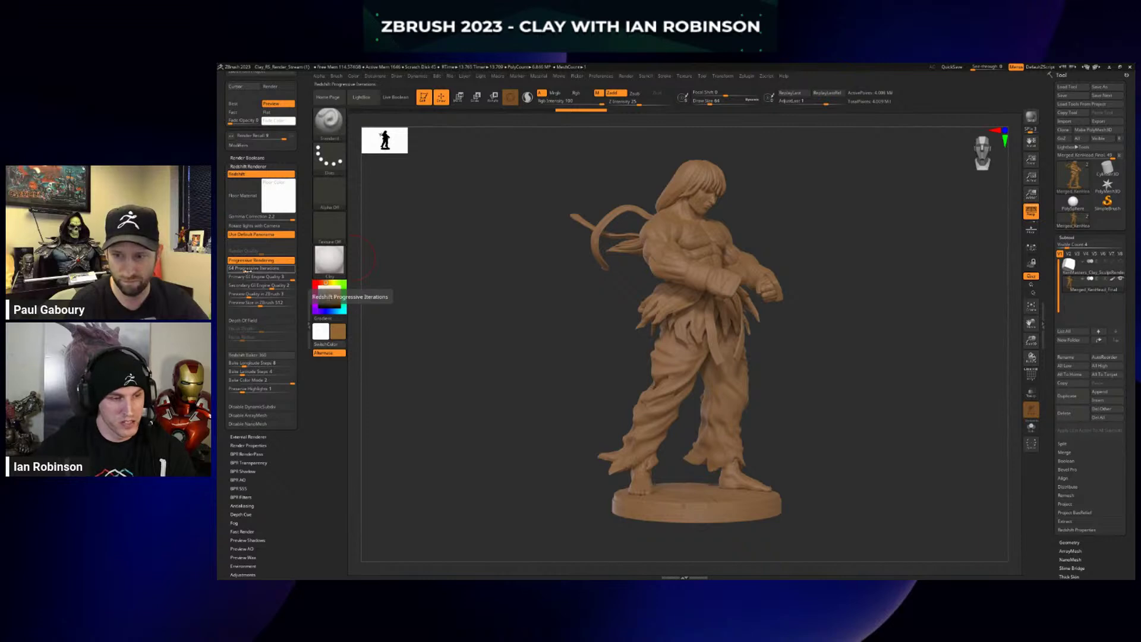
pyautogui.moveTo(248, 270); pyautogui.dragTo(242, 271)
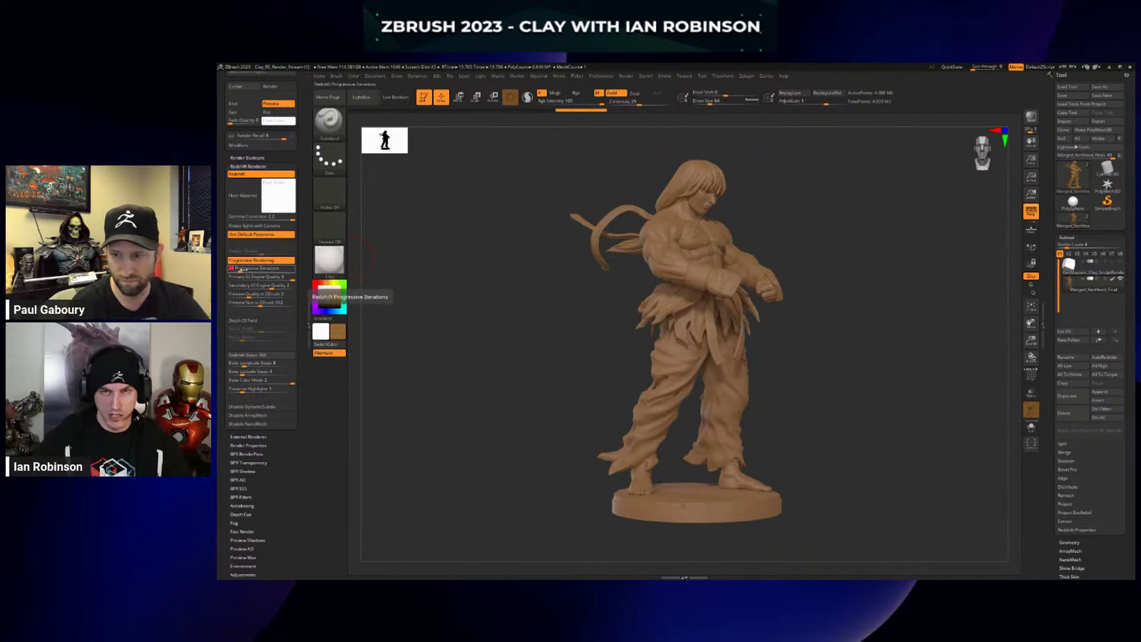
pyautogui.moveTo(242, 270); pyautogui.dragTo(278, 269)
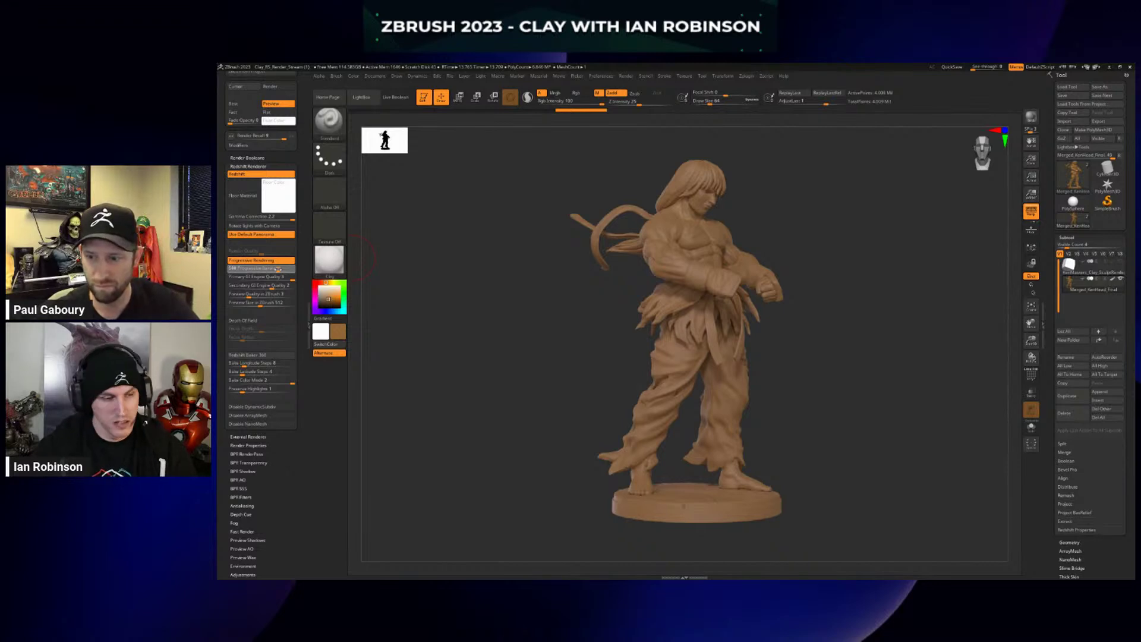
pyautogui.moveTo(262, 268); pyautogui.dragTo(230, 269)
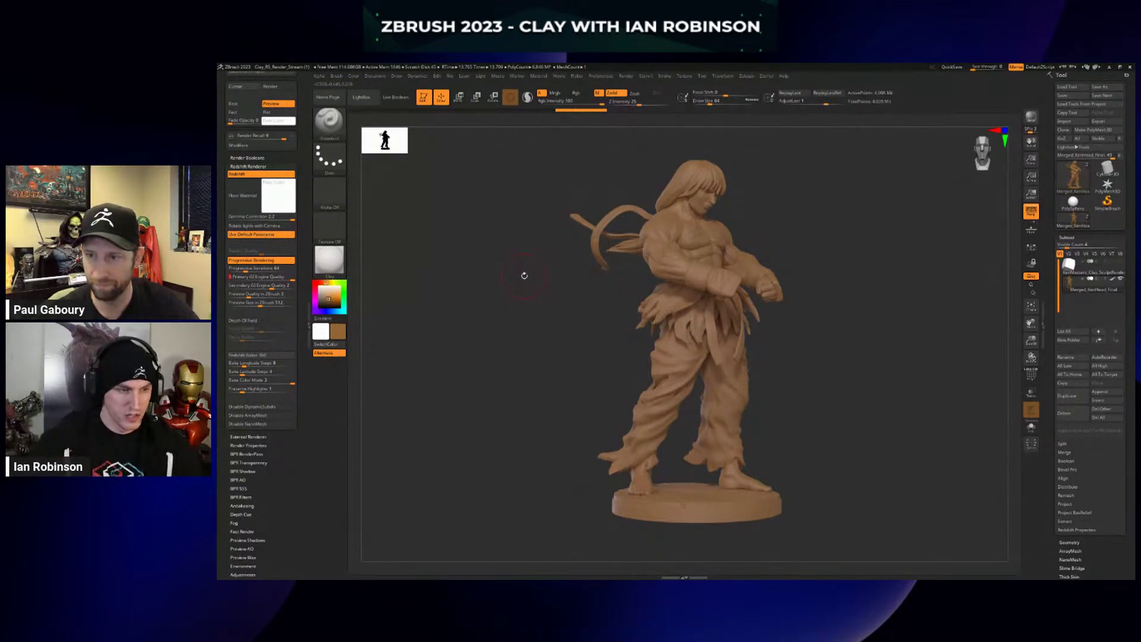
pyautogui.click(269, 261)
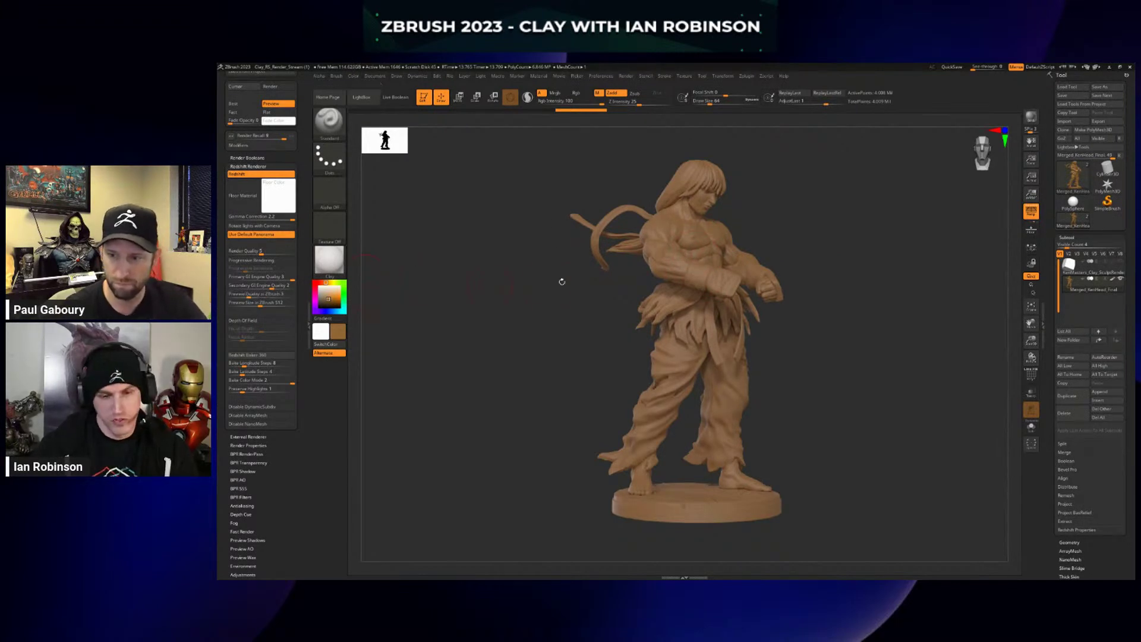
# Toggle the Redshift option that disables ArrayMesh, leaving ArrayMesh and DynamicSubdiv rendering allowed.
pyautogui.moveTo(595, 301); pyautogui.dragTo(603, 286)
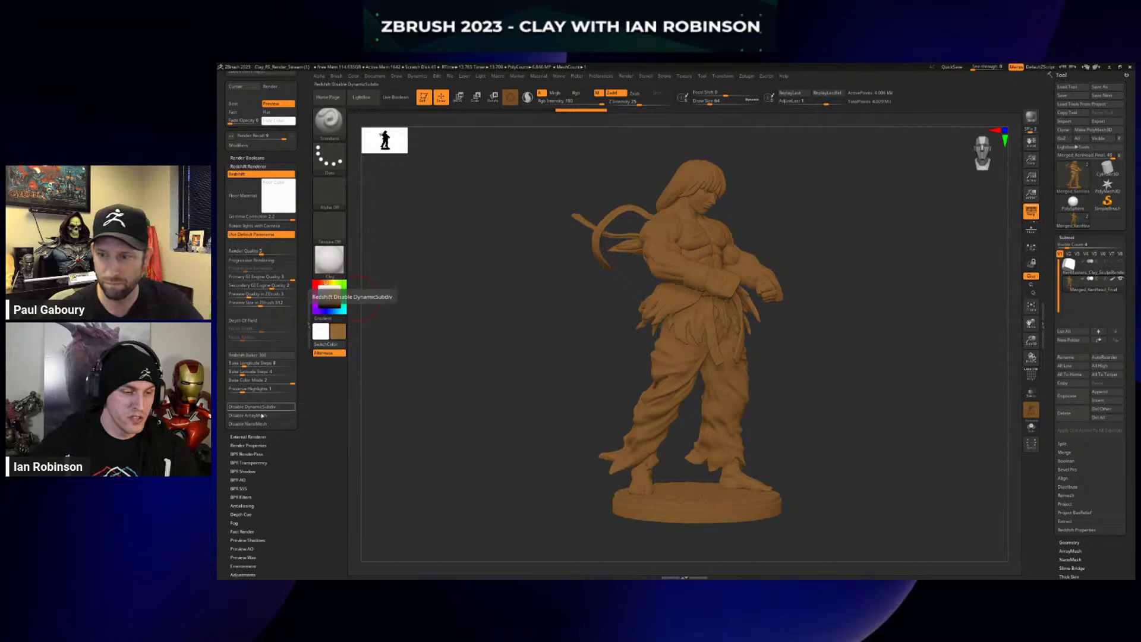
pyautogui.click(261, 416)
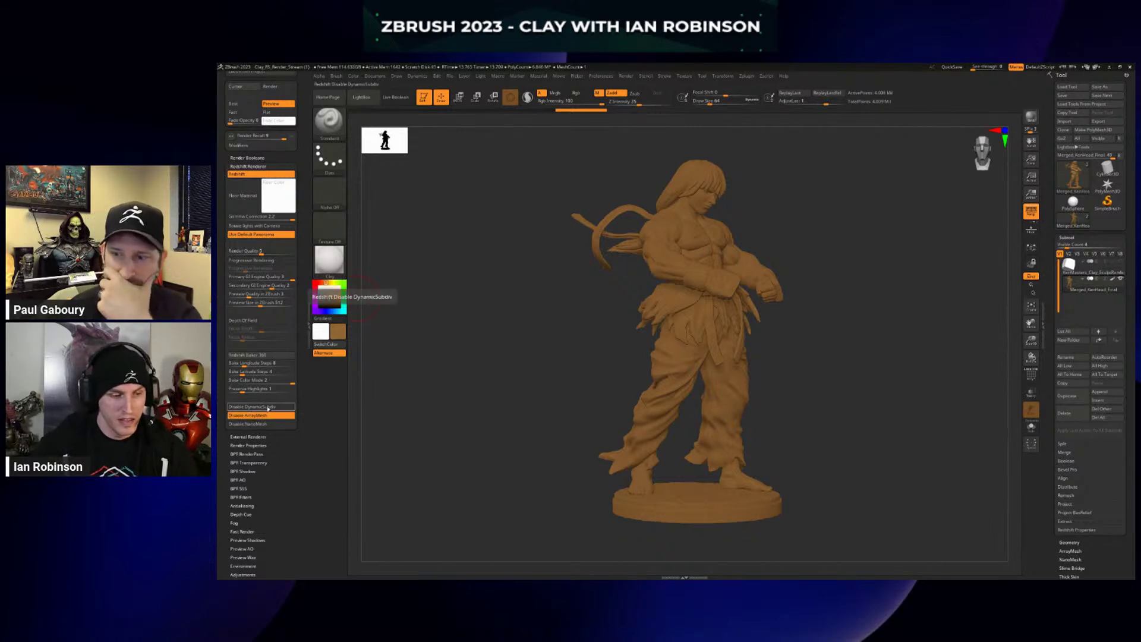
pyautogui.click(266, 407)
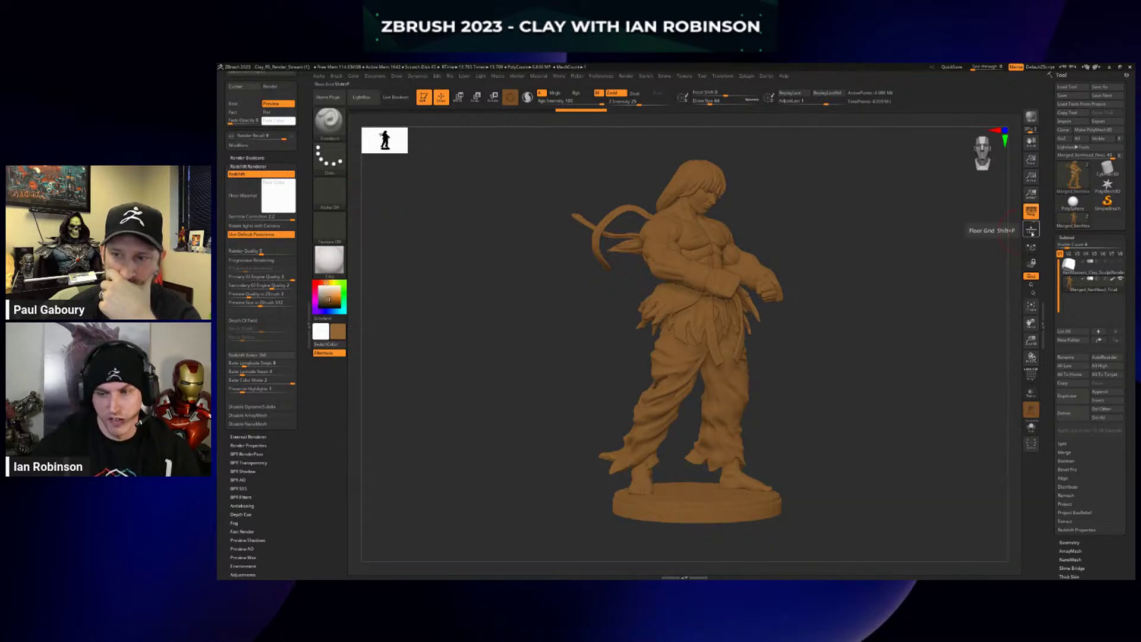
# Turn on the floor with the dark shiny floor material and render it with Redshift.
pyautogui.click(1032, 232)
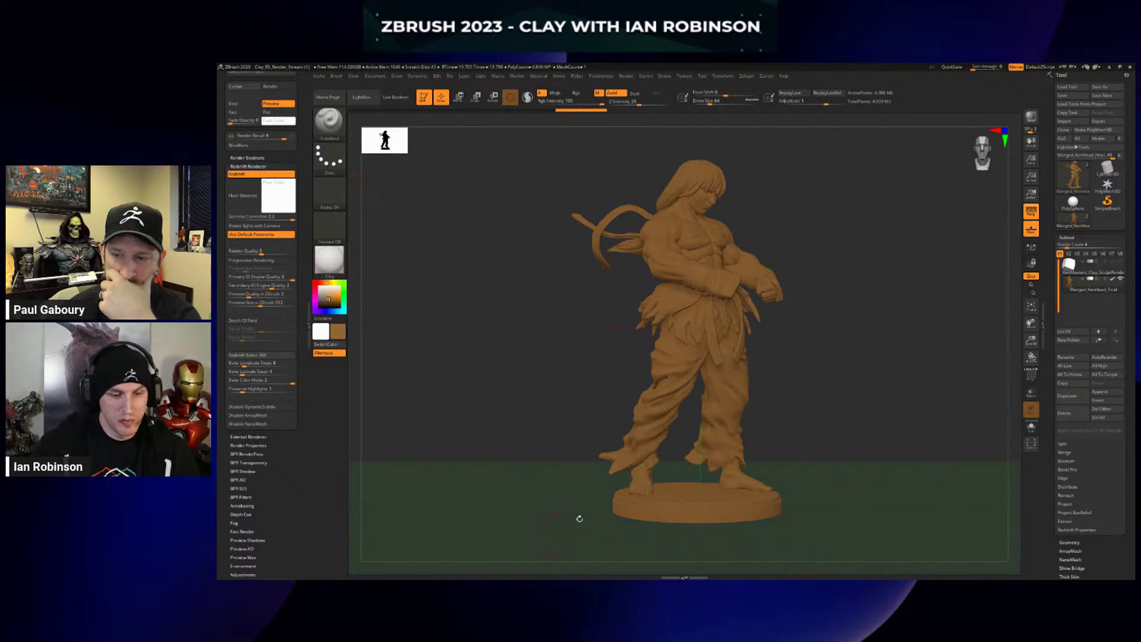
pyautogui.click(250, 201)
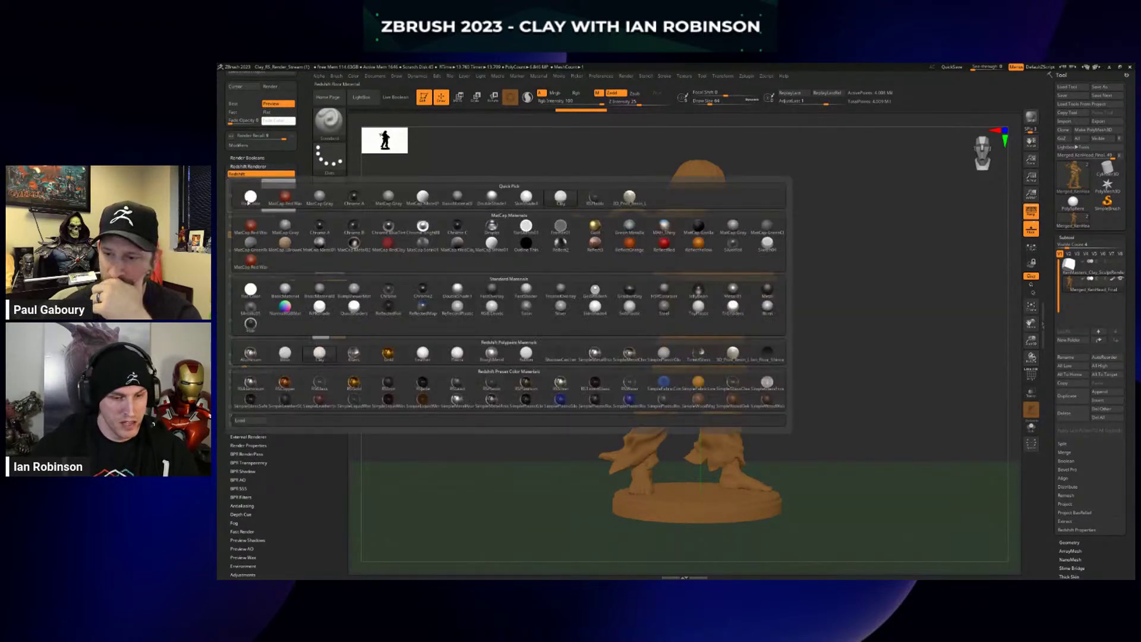
pyautogui.moveTo(566, 360)
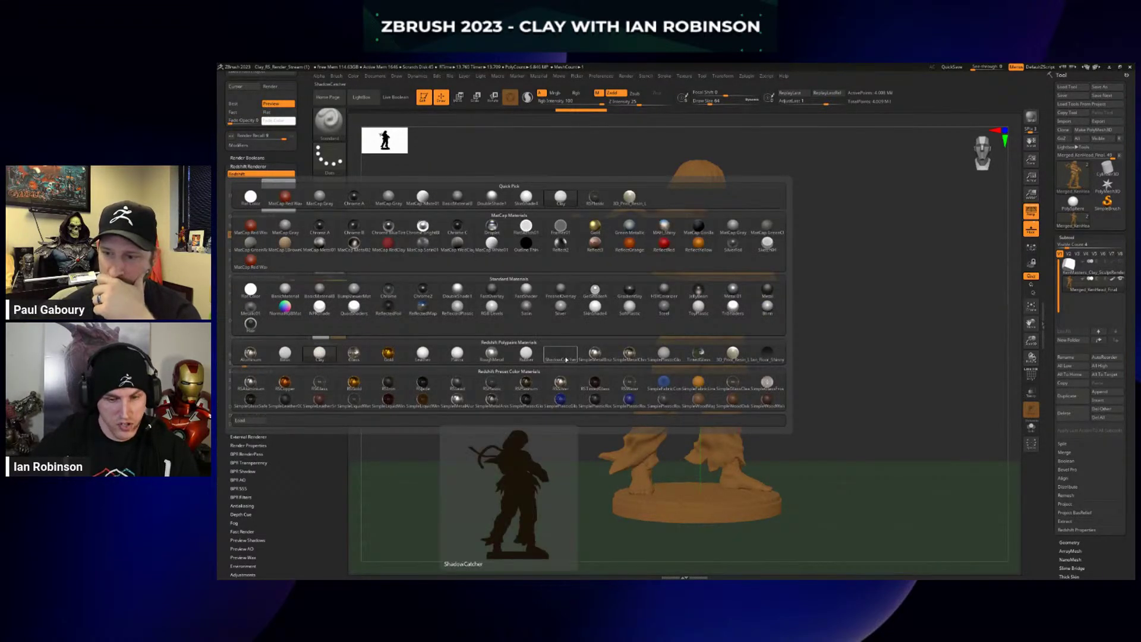
pyautogui.click(778, 355)
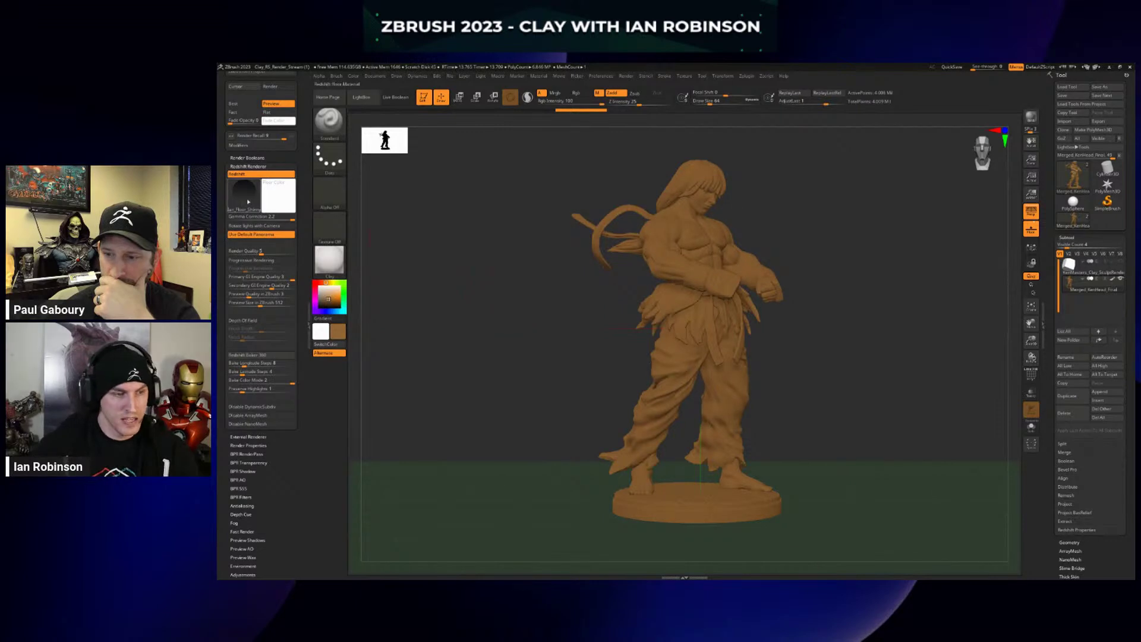
pyautogui.moveTo(249, 202)
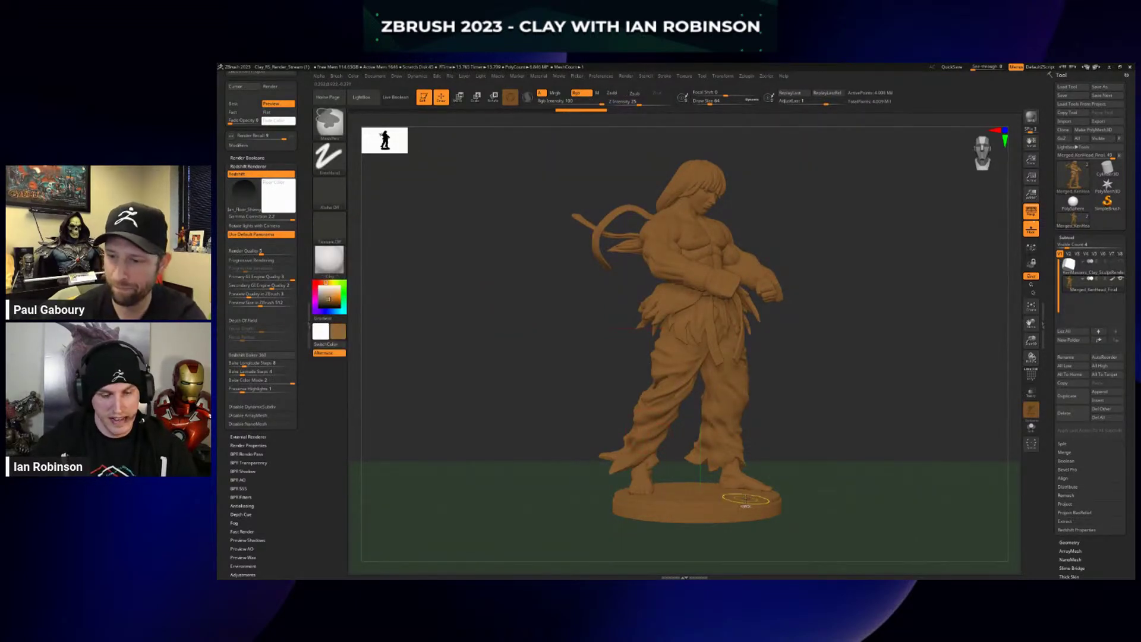
pyautogui.hotkey('shift', 'r')
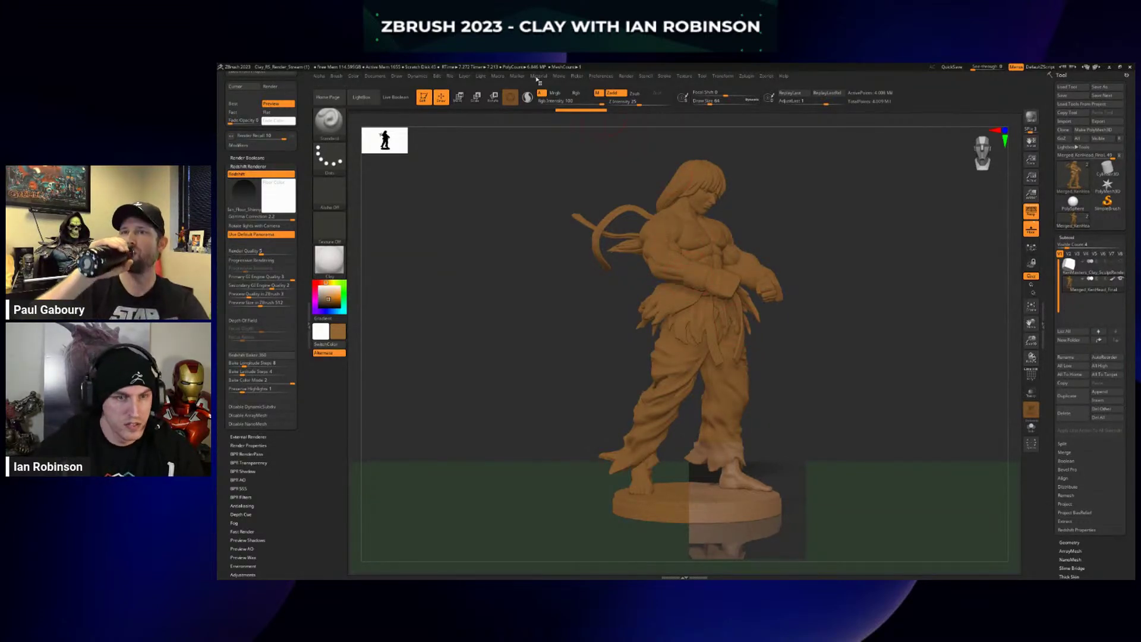
# Dock the Light palette above the Tool palette and set the light intensity to 0.001.
pyautogui.click(481, 76)
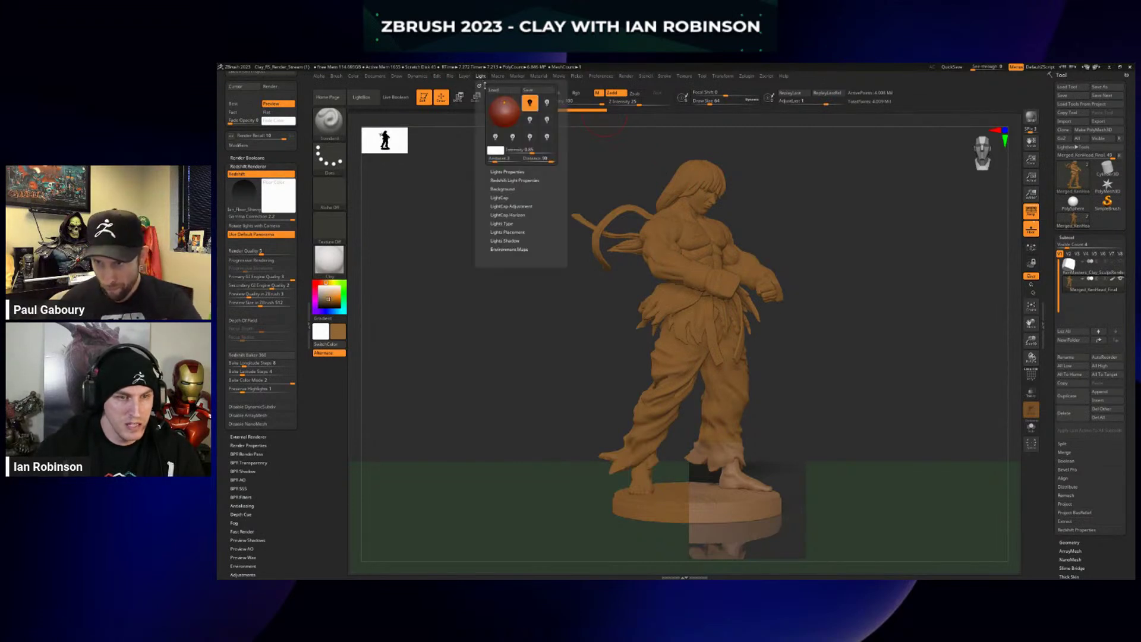
pyautogui.moveTo(479, 87); pyautogui.dragTo(1094, 136)
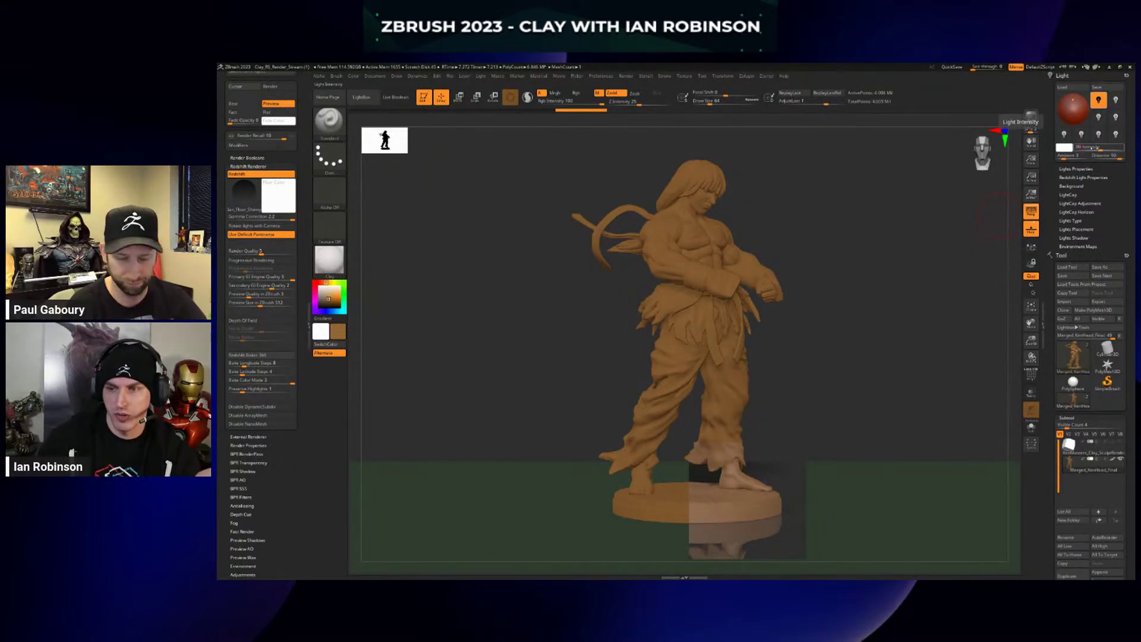
pyautogui.press('Return')
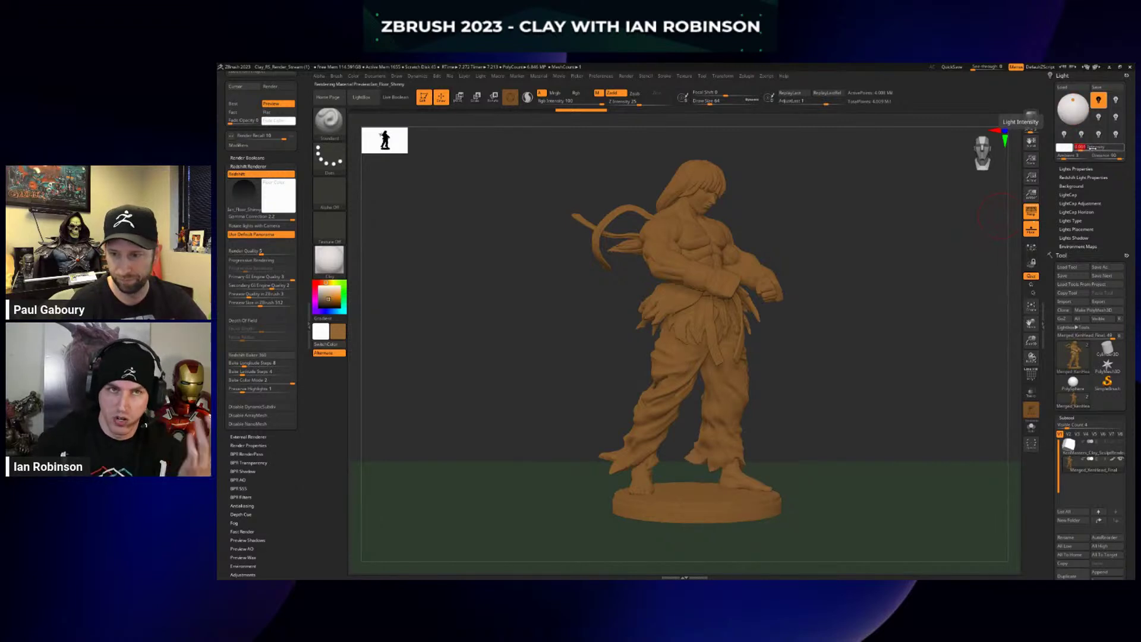
# Examine how the standard materials in the material library look under the dimmed light.
pyautogui.click(334, 263)
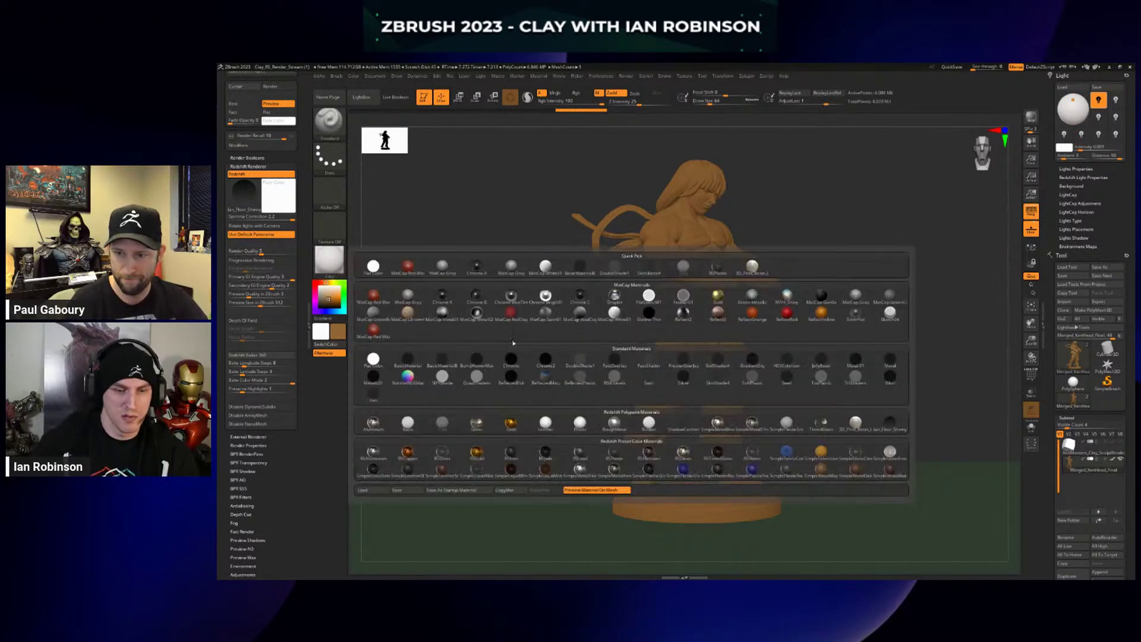
pyautogui.click(582, 385)
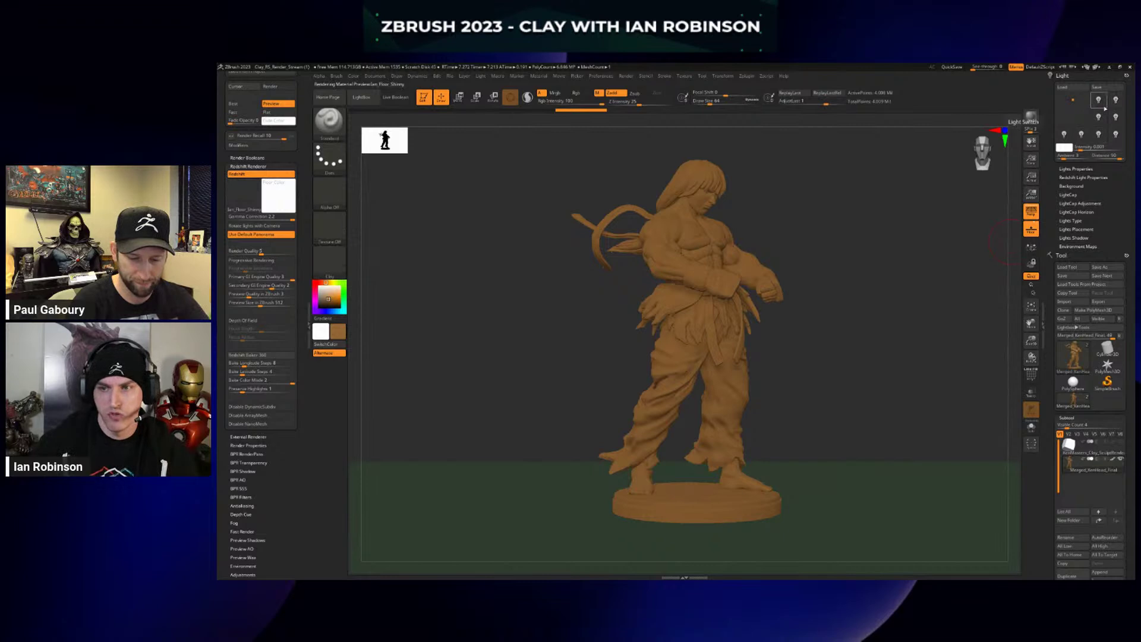
pyautogui.click(330, 264)
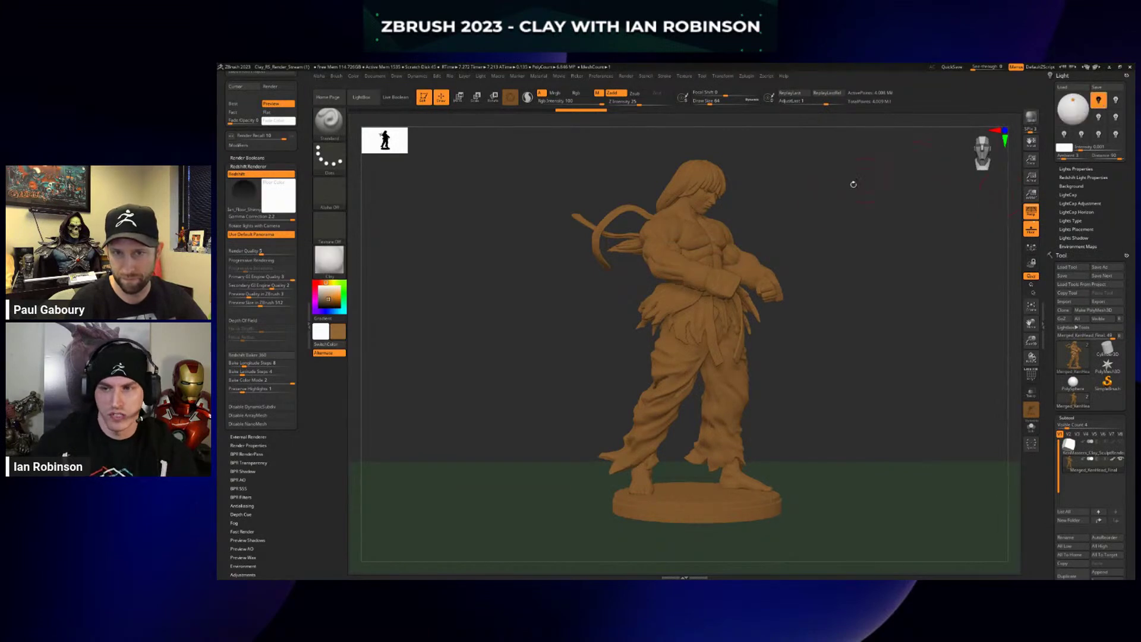
pyautogui.click(330, 261)
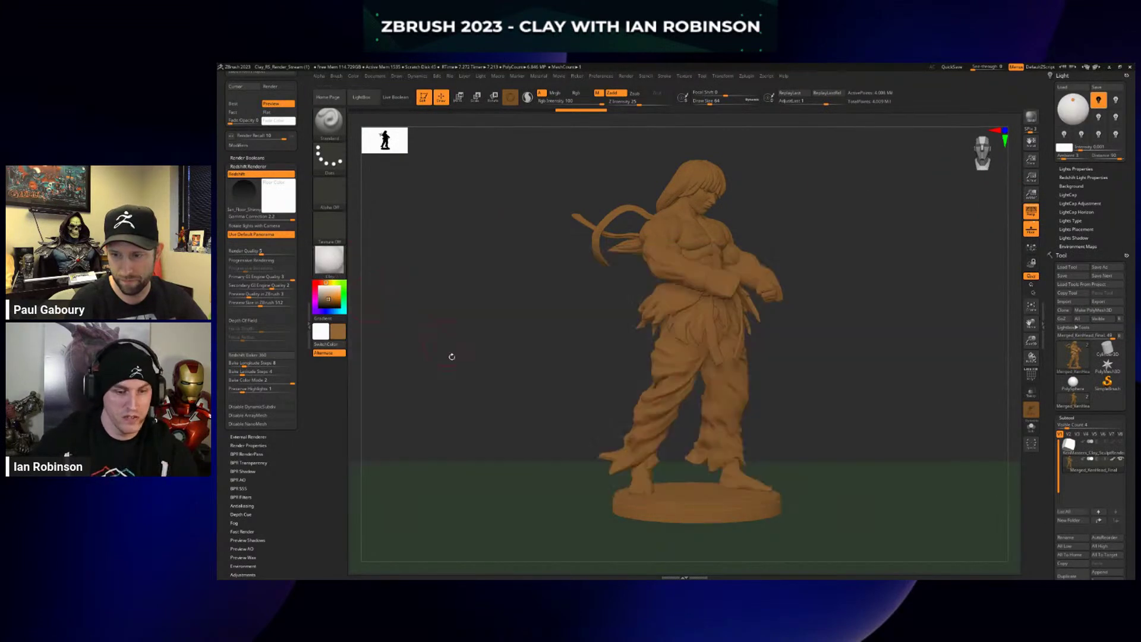
# Turn off the default panorama for Redshift rendering and open the light's Background settings.
pyautogui.click(331, 265)
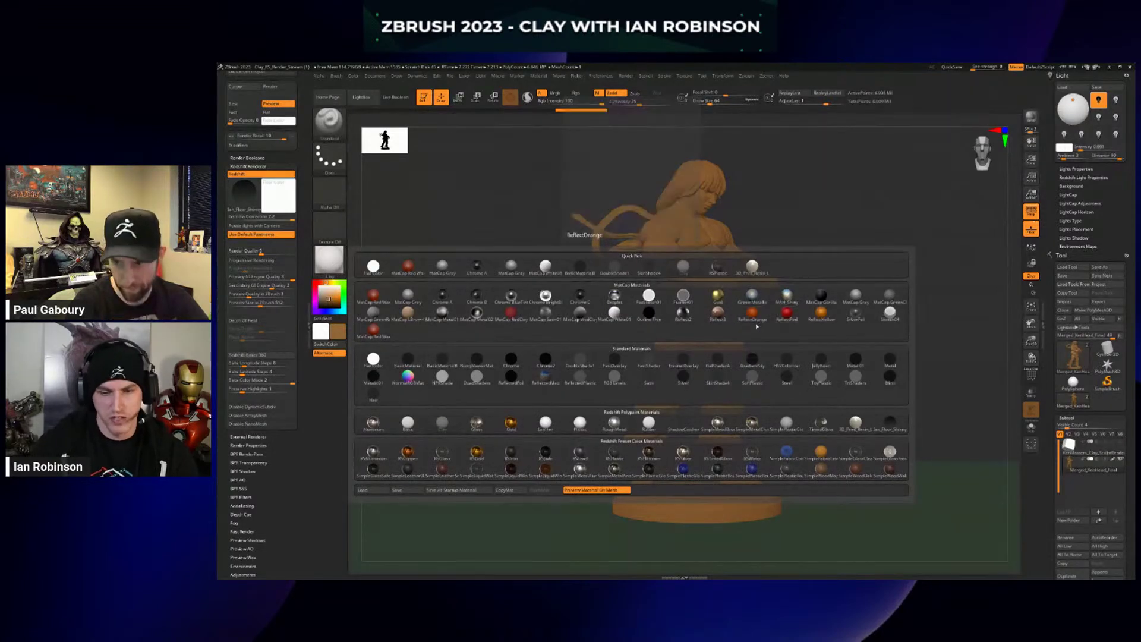
pyautogui.moveTo(750, 325)
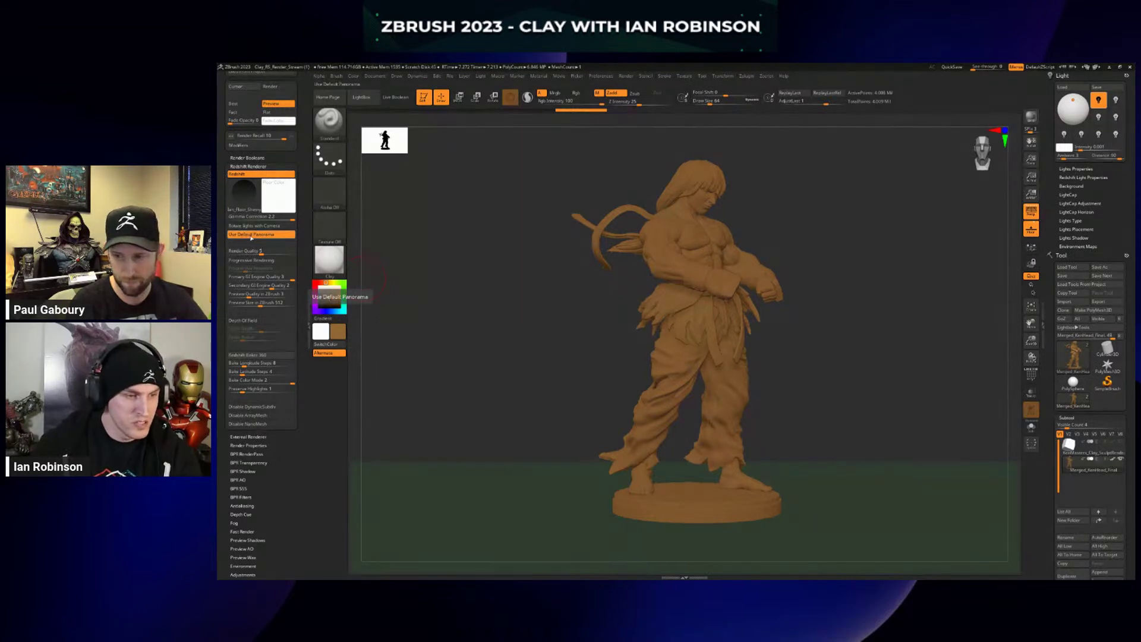
pyautogui.click(251, 236)
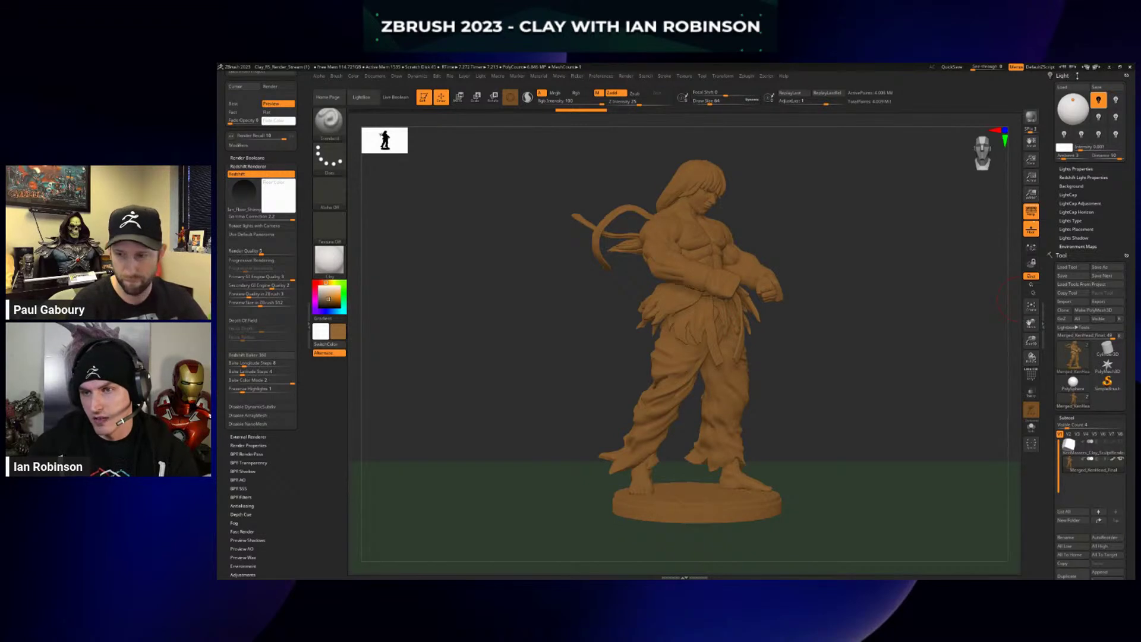
pyautogui.click(1075, 185)
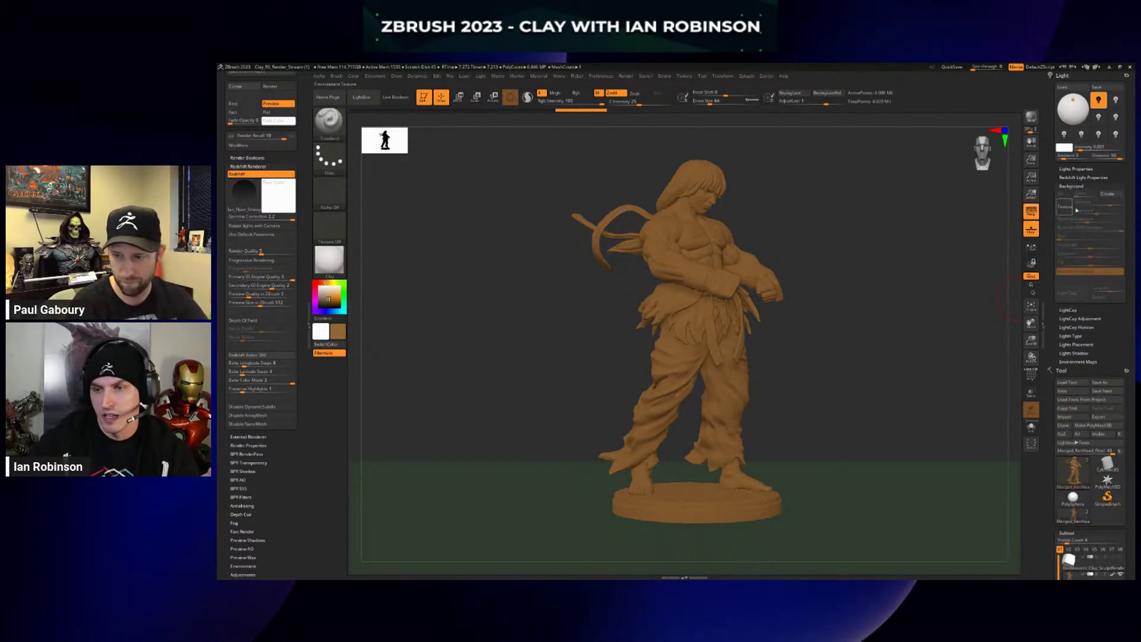
pyautogui.click(1064, 208)
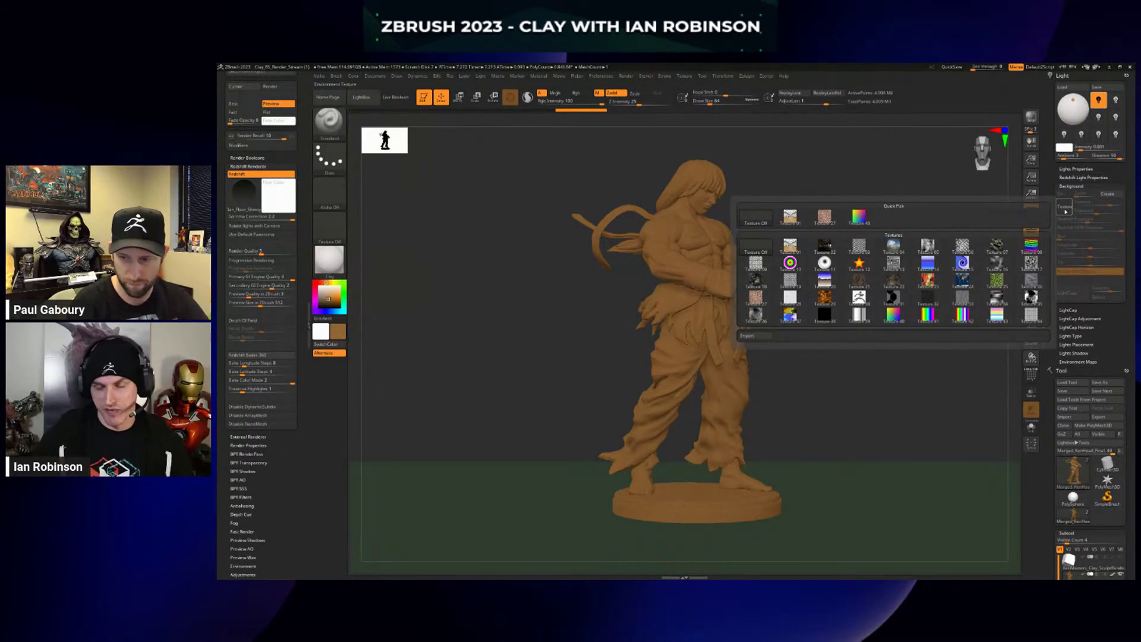
pyautogui.click(753, 337)
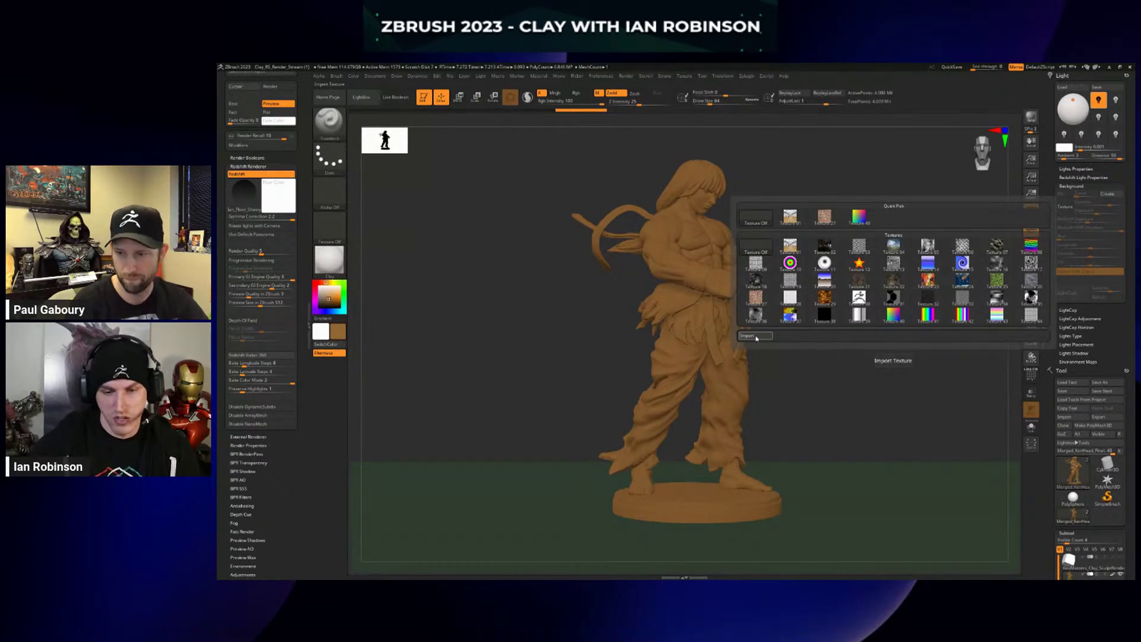
pyautogui.click(481, 241)
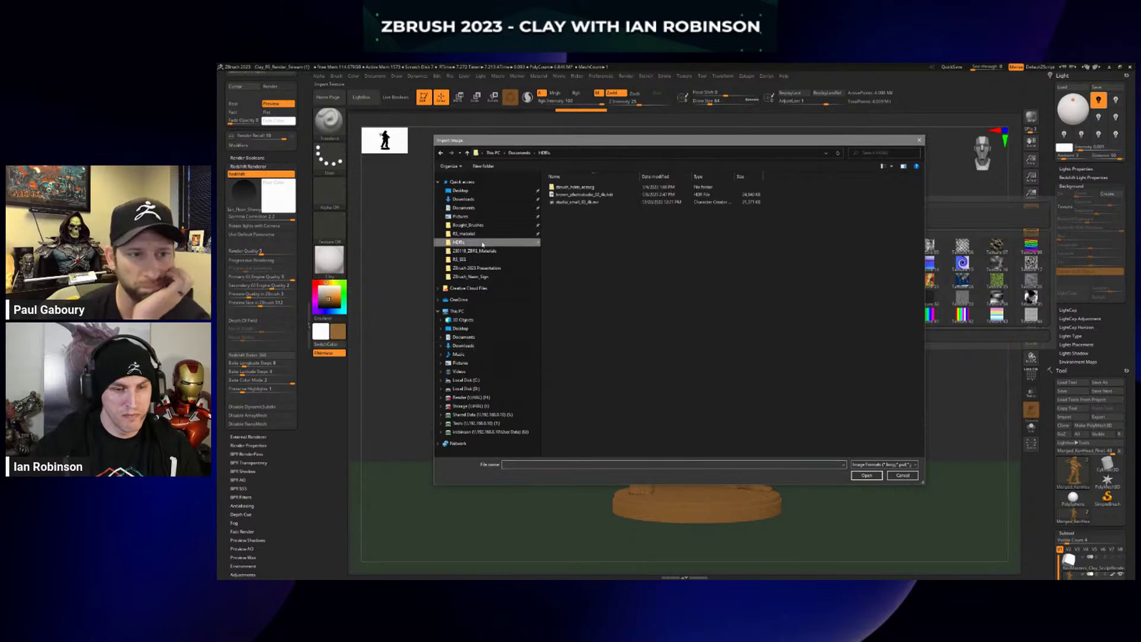
pyautogui.click(903, 475)
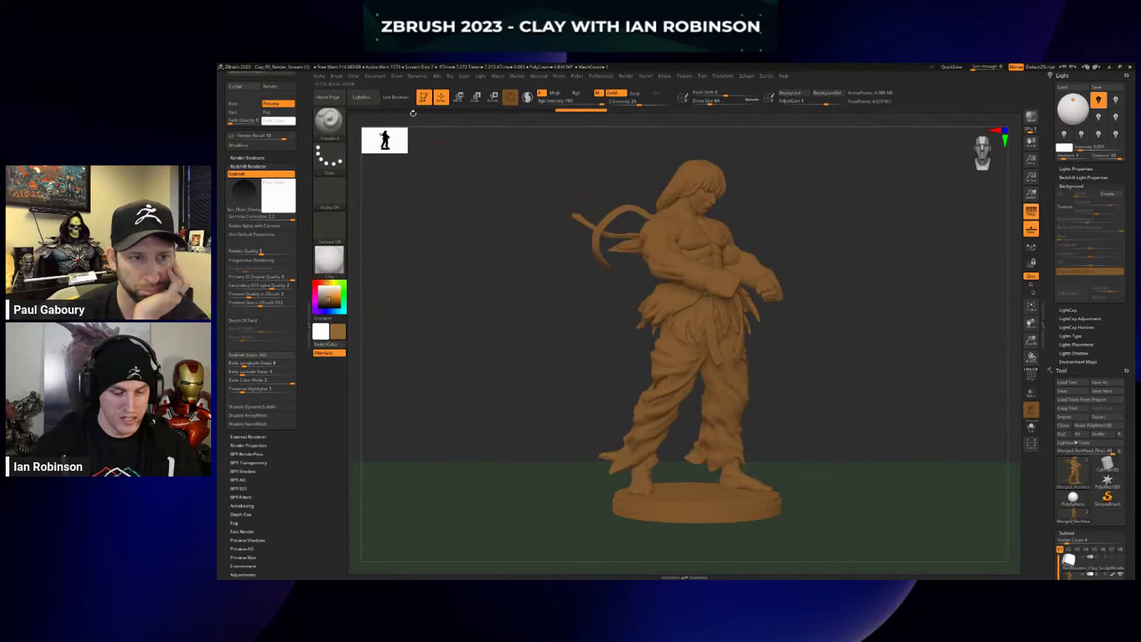
# Load a night street panorama from the LightBox texture library as the scene background and close LightBox.
pyautogui.click(361, 97)
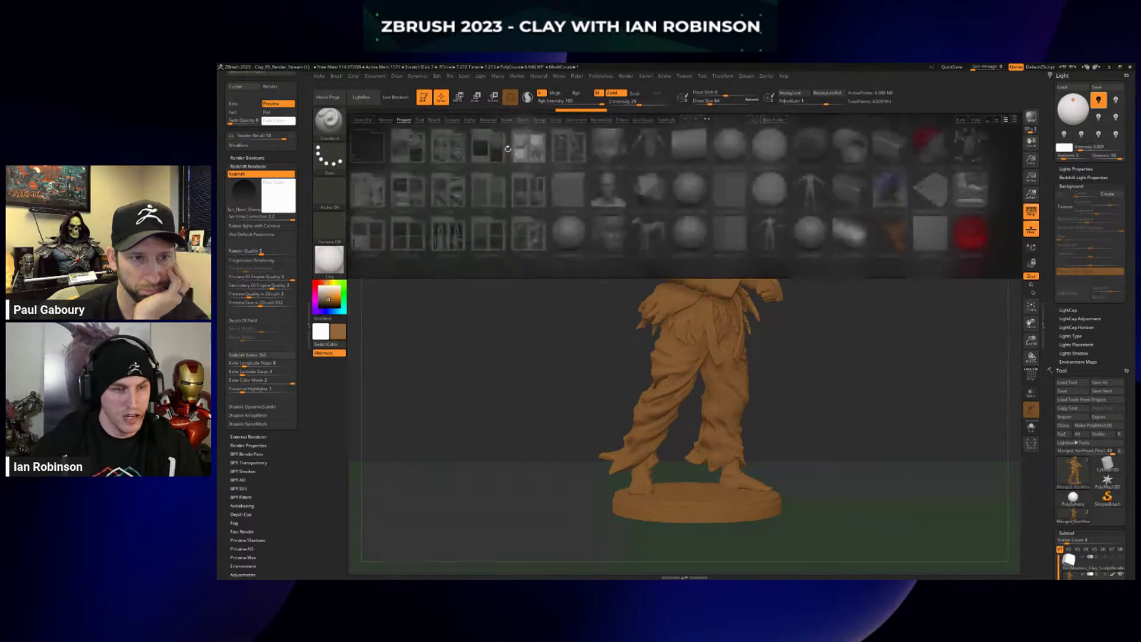
pyautogui.click(453, 120)
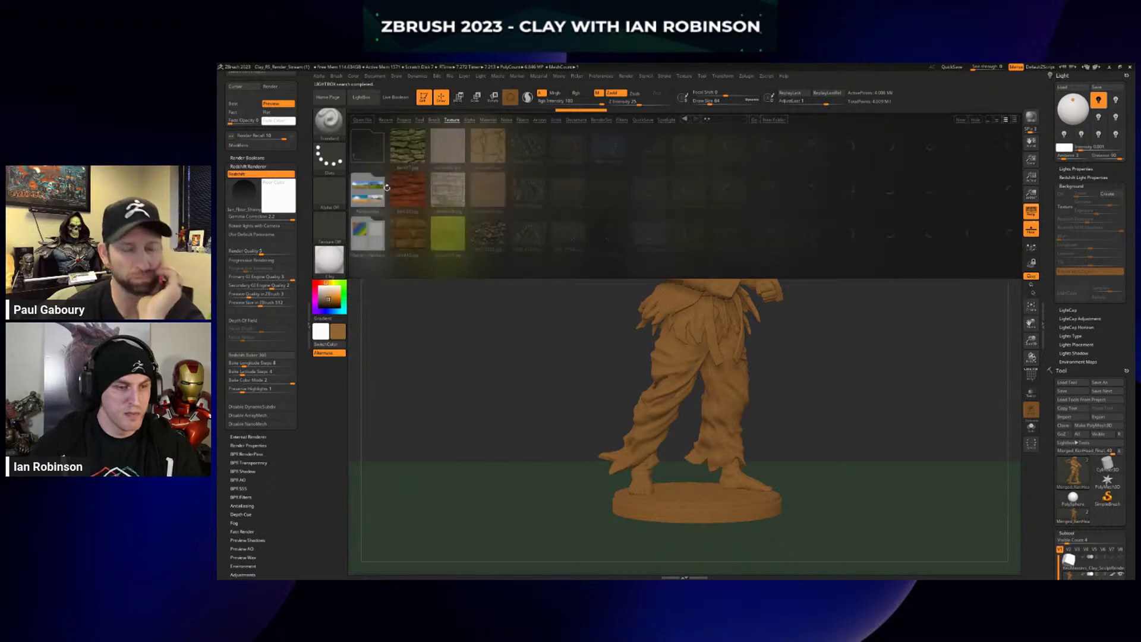
pyautogui.click(369, 188)
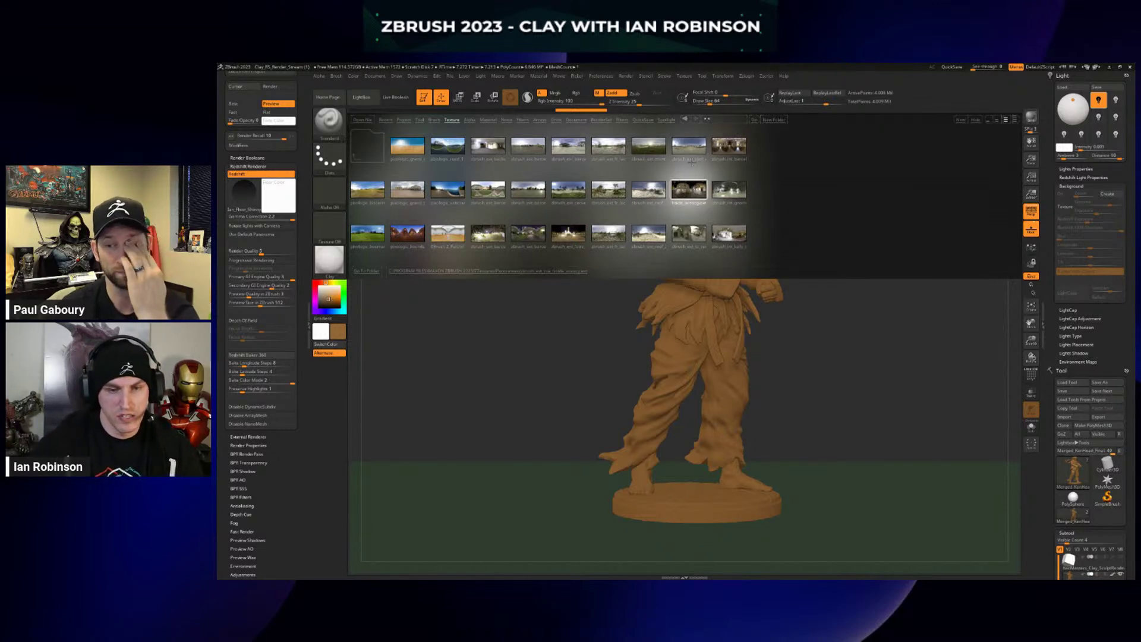
pyautogui.doubleClick(689, 192)
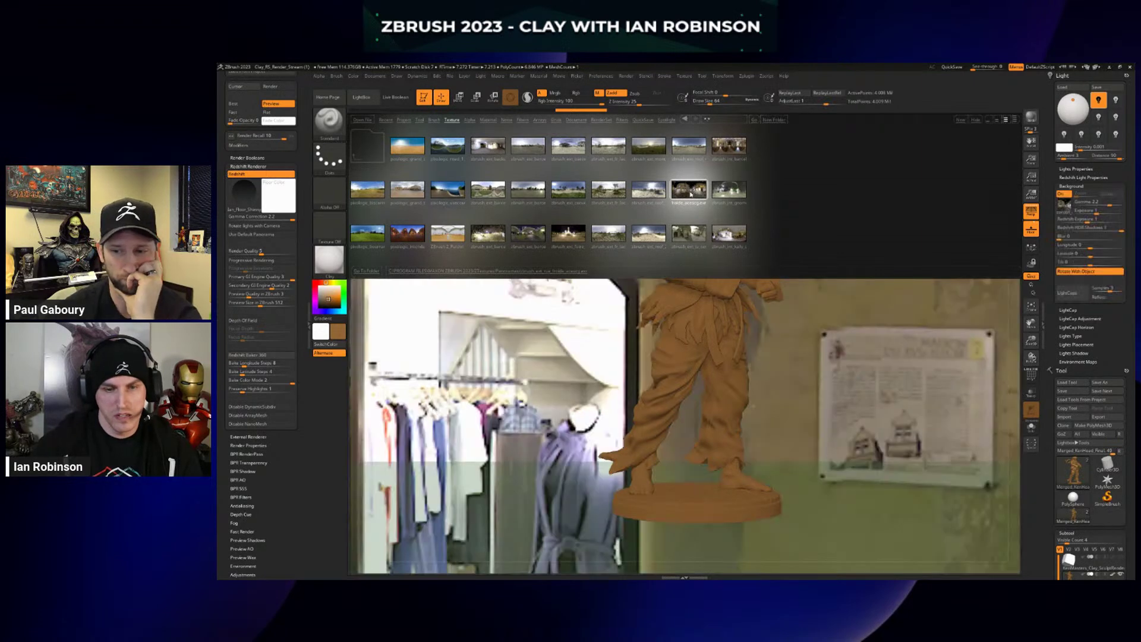
pyautogui.press(',')
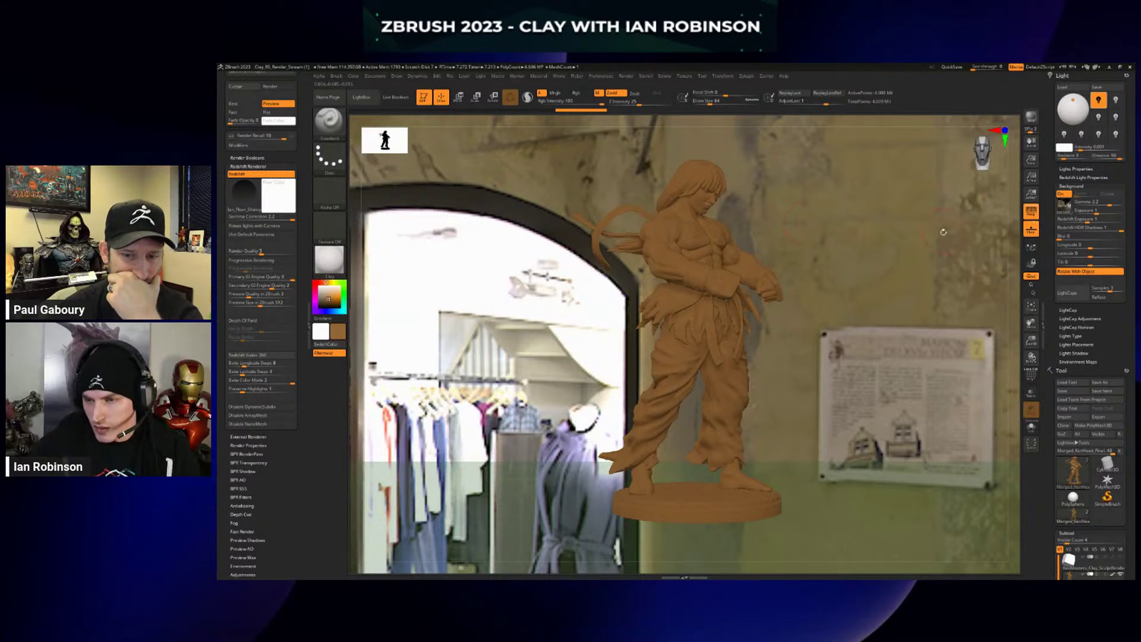
# Compare how the panorama background looks behind the statue with perspective off and on.
pyautogui.click(1031, 211)
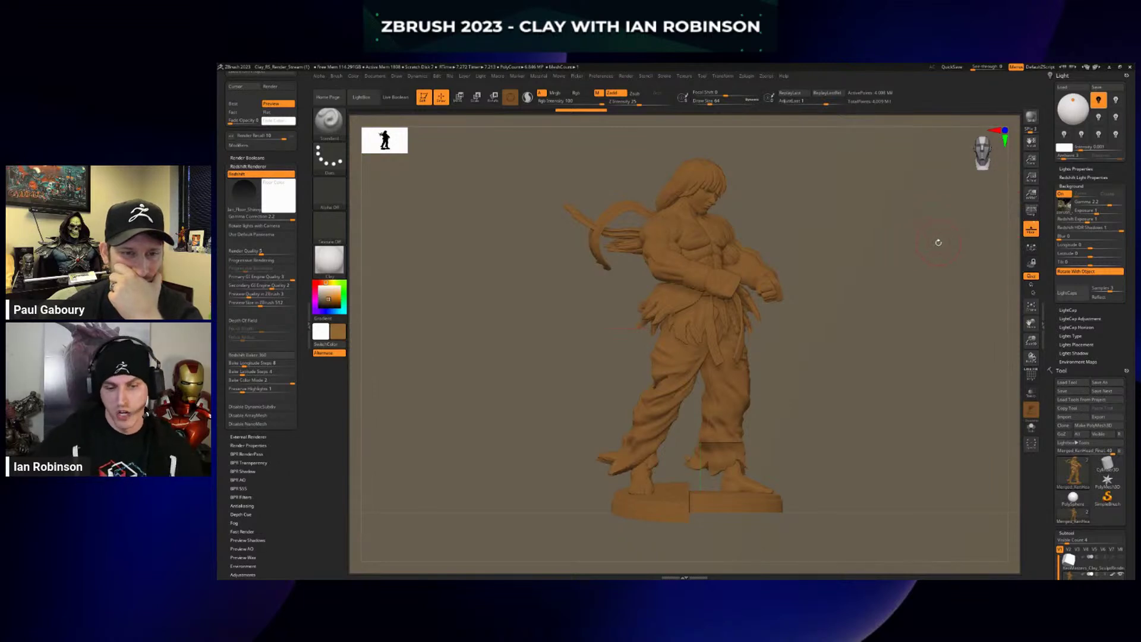
pyautogui.moveTo(938, 243); pyautogui.dragTo(899, 263)
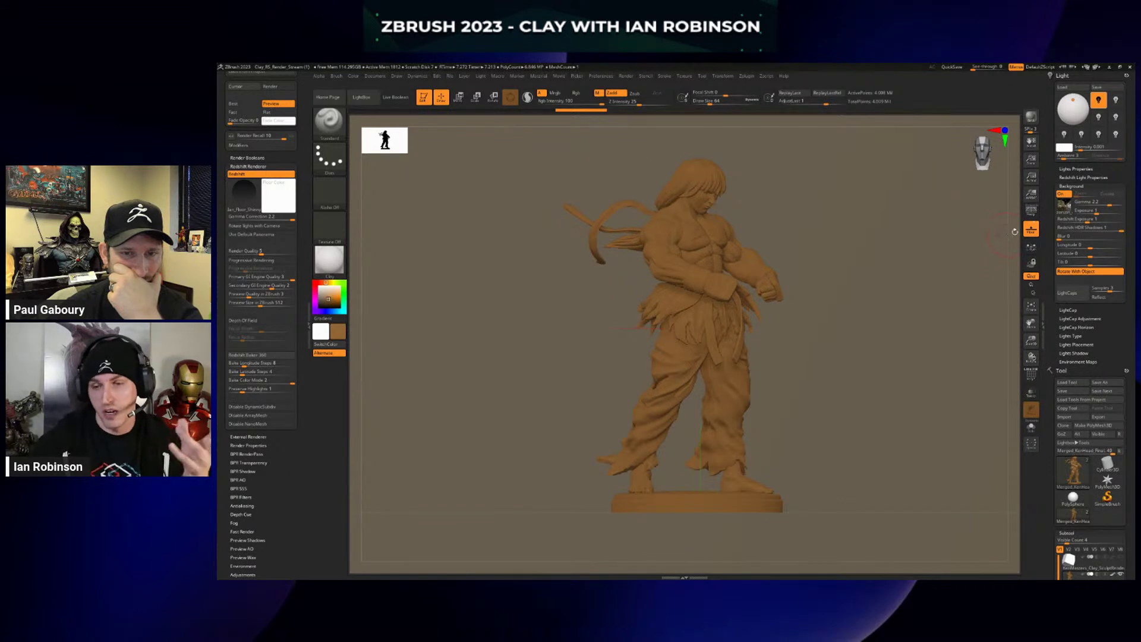
pyautogui.click(1031, 211)
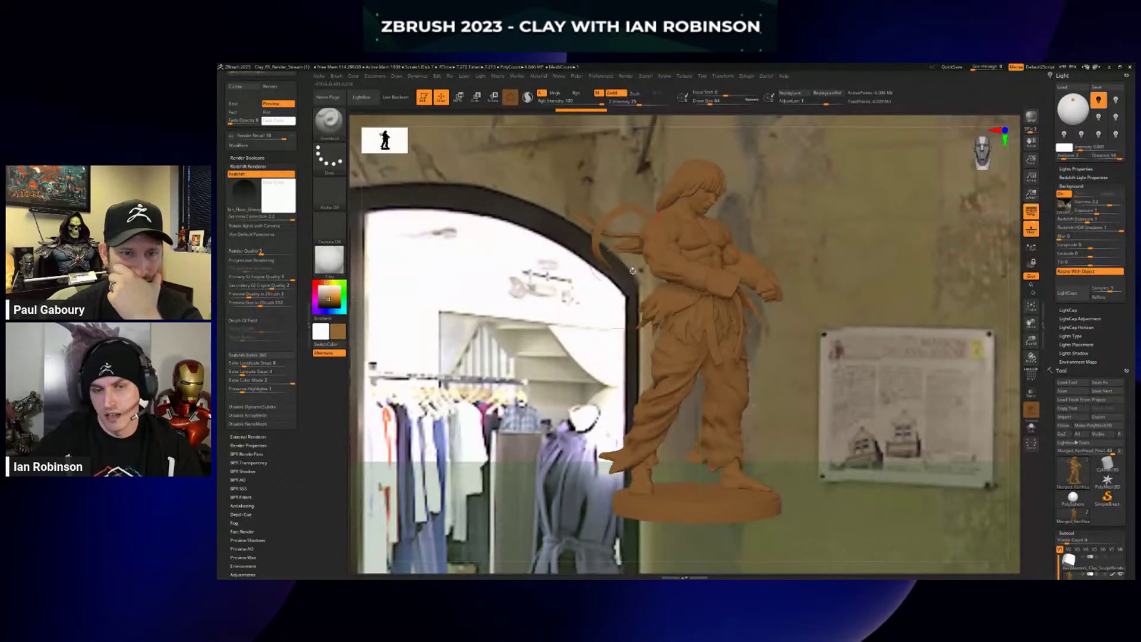
pyautogui.moveTo(632, 271)
pyautogui.mouseDown()
pyautogui.moveTo(600, 272)
pyautogui.moveTo(665, 268)
pyautogui.mouseUp()
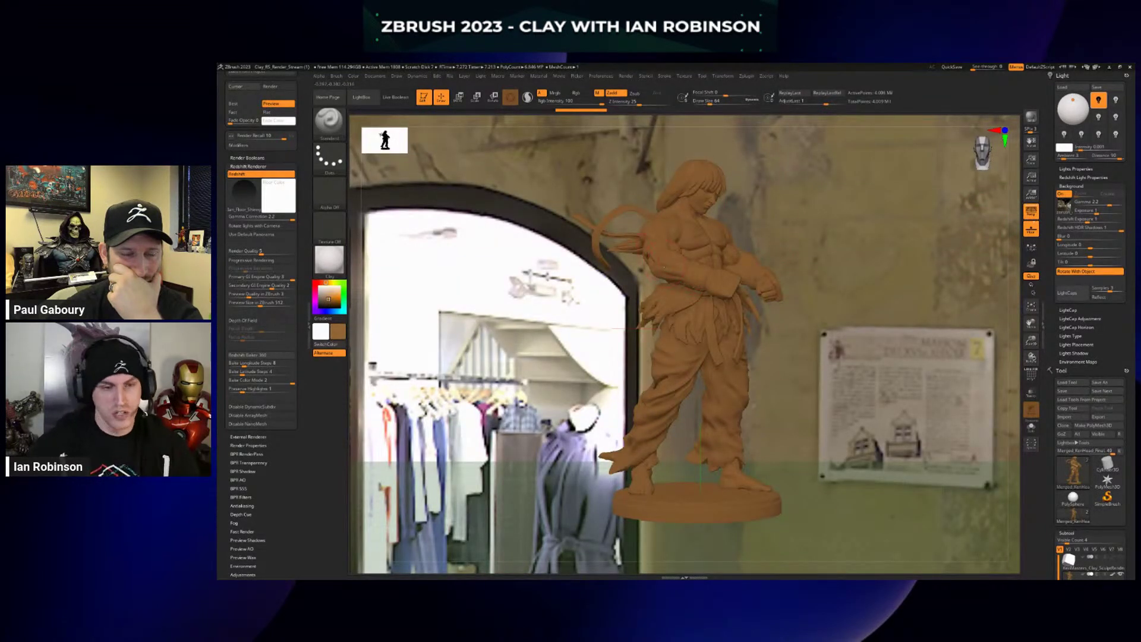
# Set the camera focal length to 18 mm and view the statue from the front against the street panorama.
pyautogui.click(397, 76)
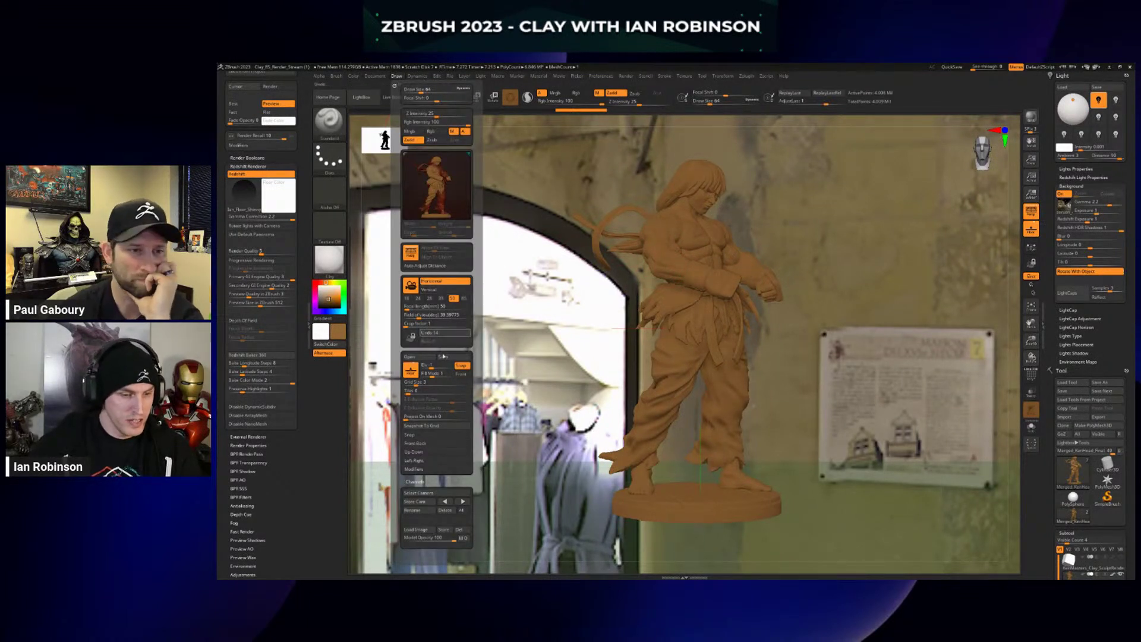
pyautogui.click(419, 315)
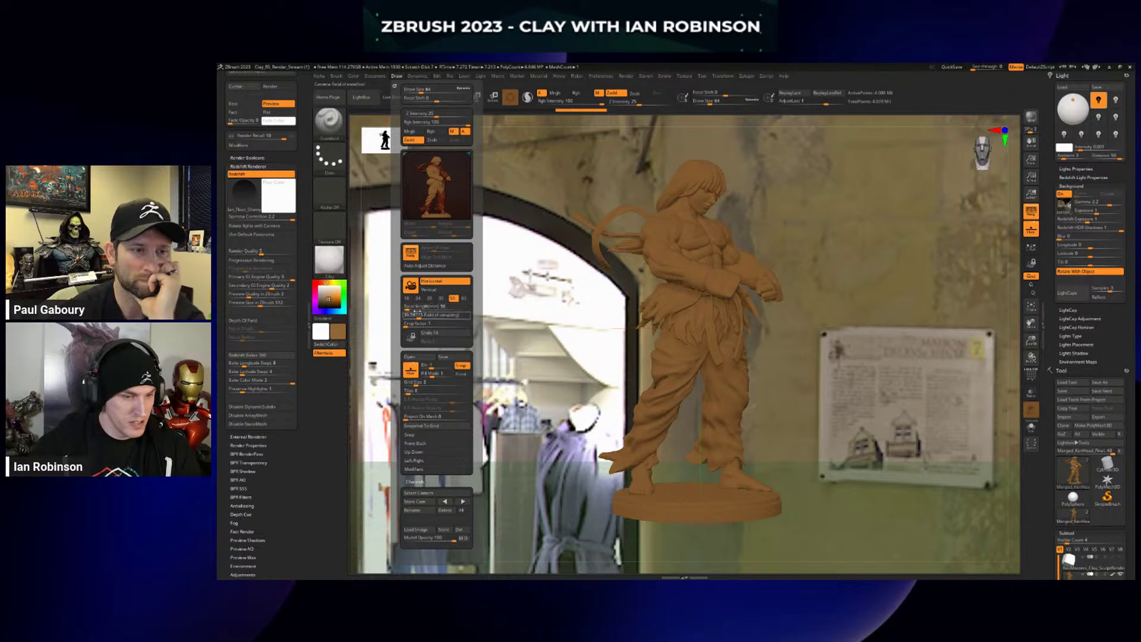
pyautogui.click(407, 298)
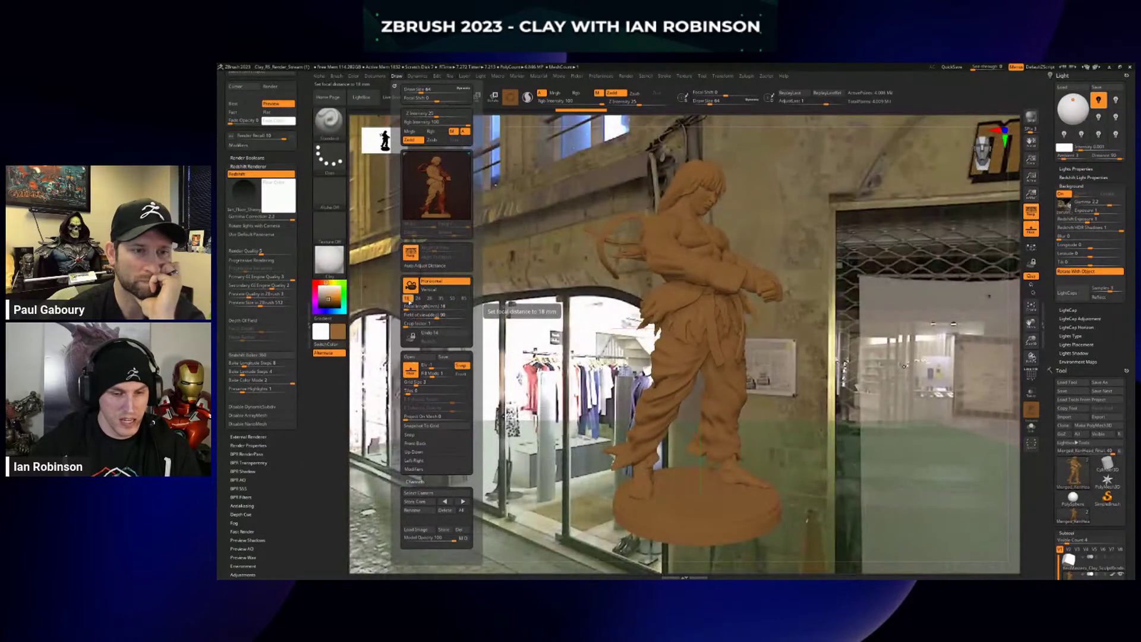
pyautogui.moveTo(661, 410)
pyautogui.keyDown('ctrl'); pyautogui.mouseDown(button='right')
pyautogui.moveTo(637, 337)
pyautogui.moveTo(703, 370)
pyautogui.mouseUp(button='right'); pyautogui.keyUp('ctrl')
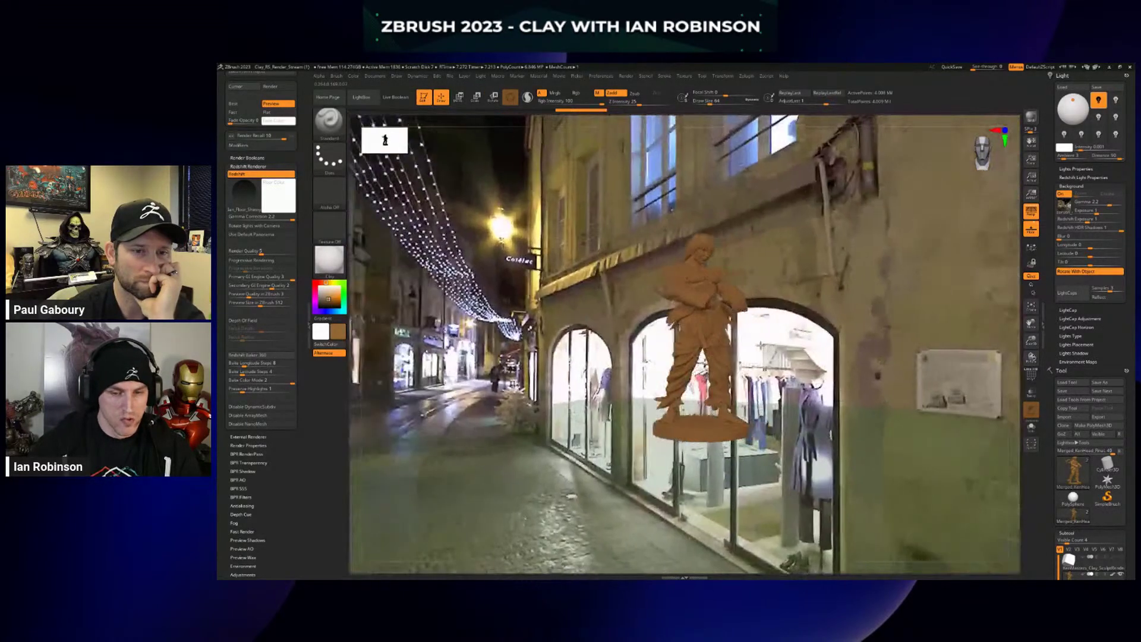
pyautogui.moveTo(759, 345); pyautogui.dragTo(722, 344, button='right')
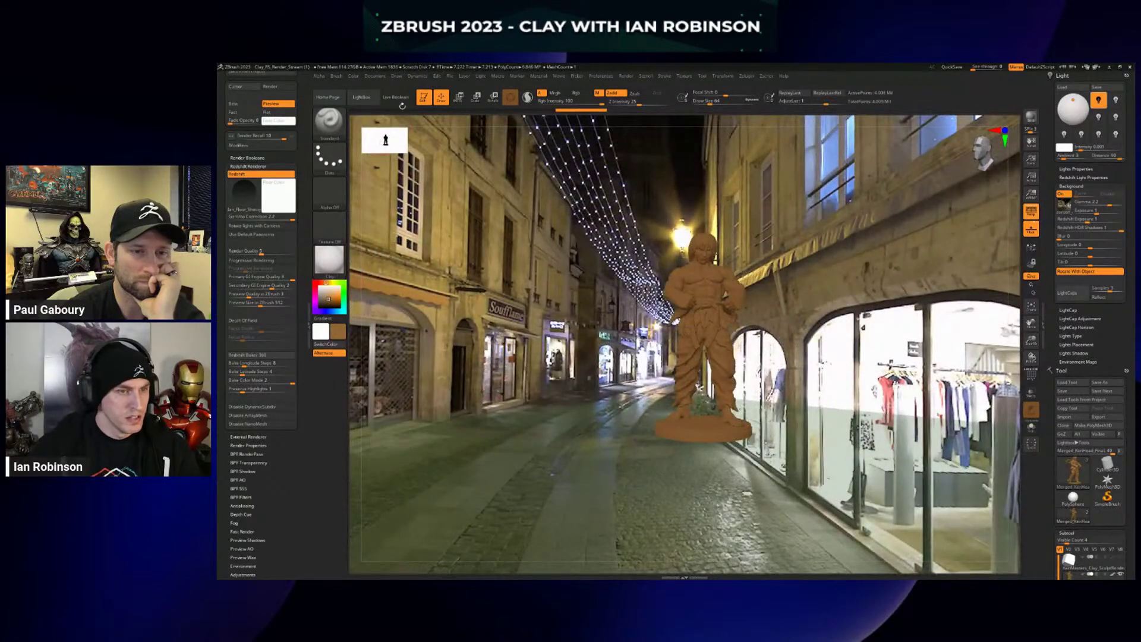
# Increase the camera focal length and examine how the panorama is magnified behind the statue.
pyautogui.click(399, 77)
pyautogui.click(458, 307)
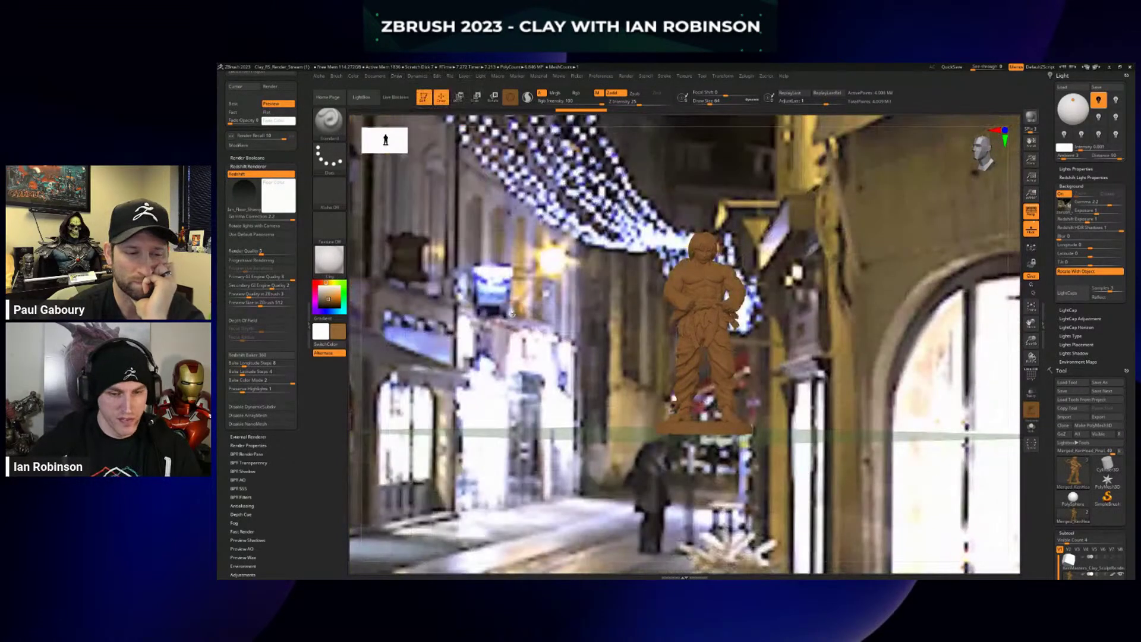
pyautogui.moveTo(512, 313); pyautogui.dragTo(611, 336, button='right')
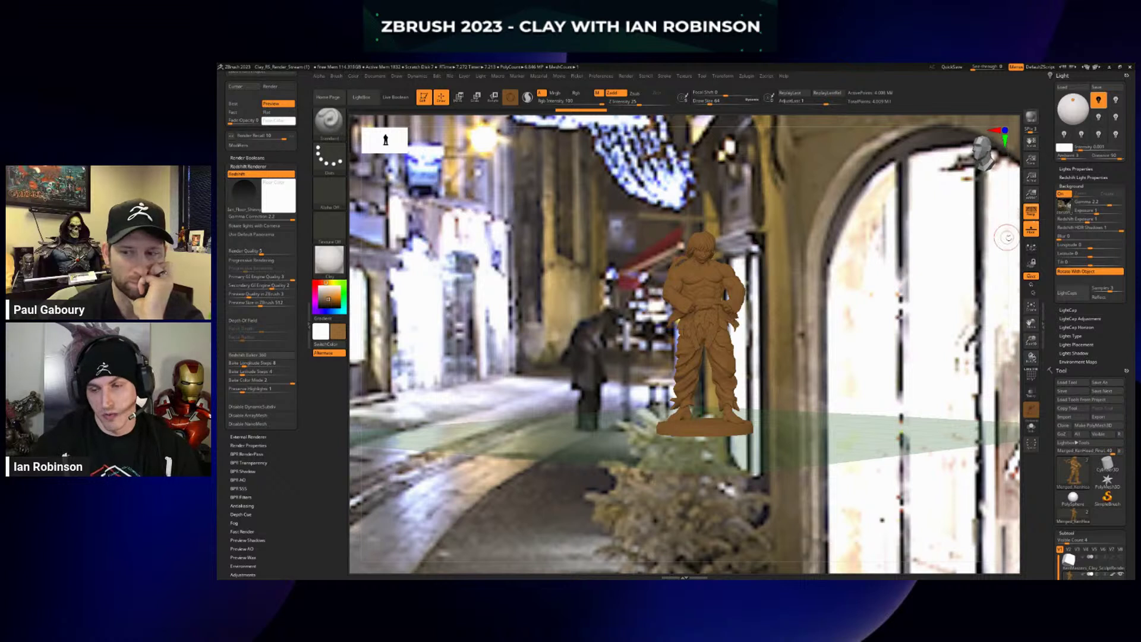
# Turn off the panorama background, reframe the statue in three-quarter view and render it with Redshift.
pyautogui.click(1061, 194)
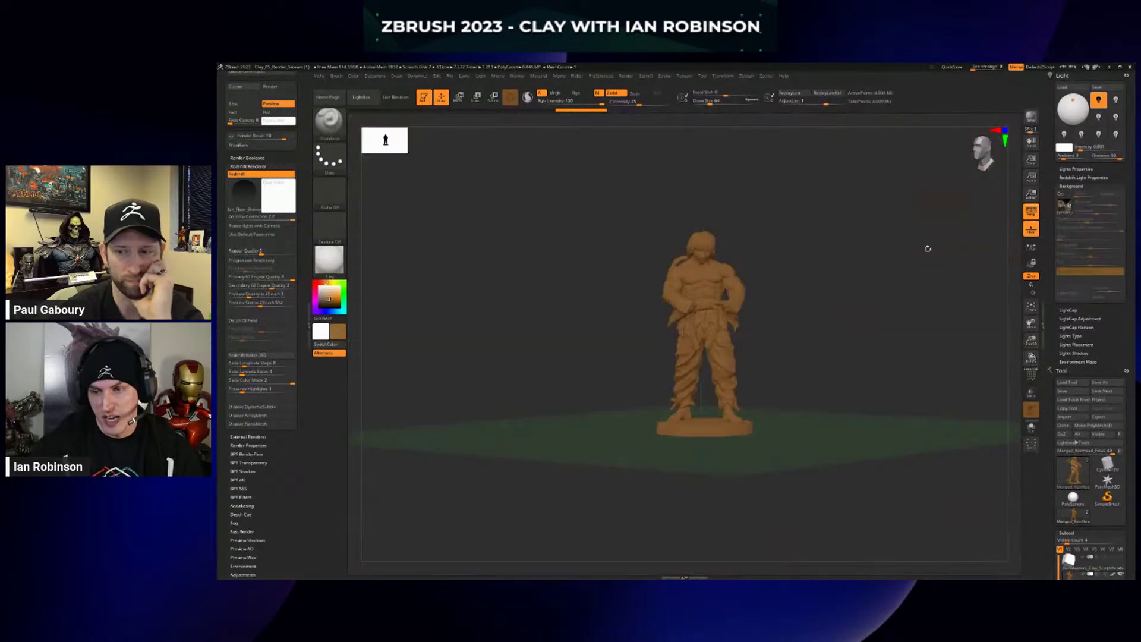
pyautogui.moveTo(926, 248); pyautogui.dragTo(997, 250)
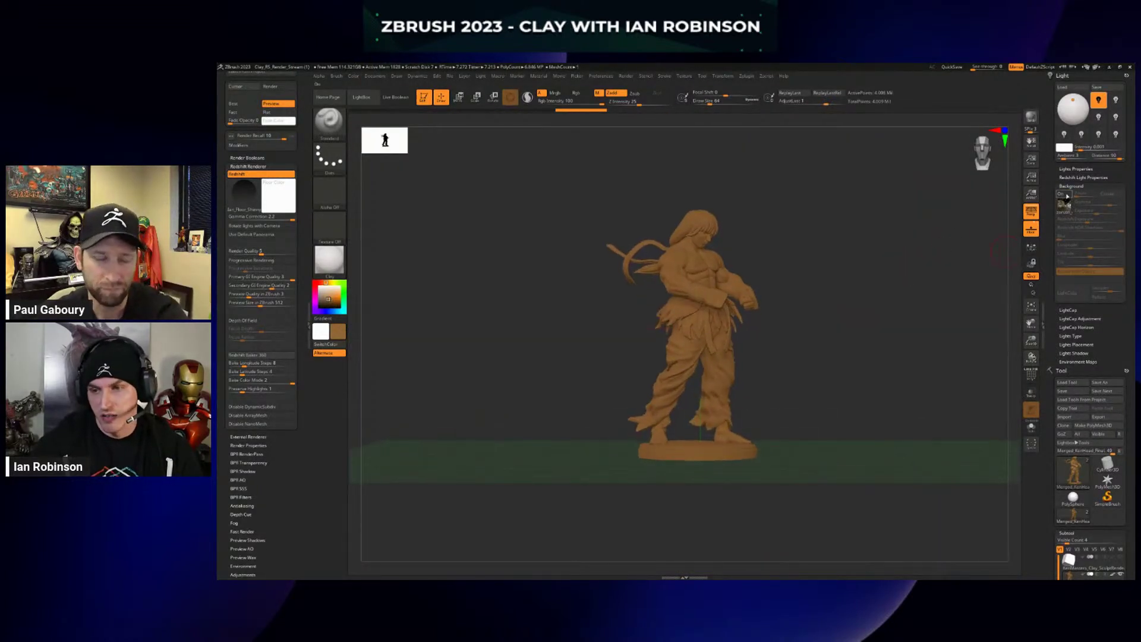
pyautogui.moveTo(894, 265); pyautogui.dragTo(897, 273)
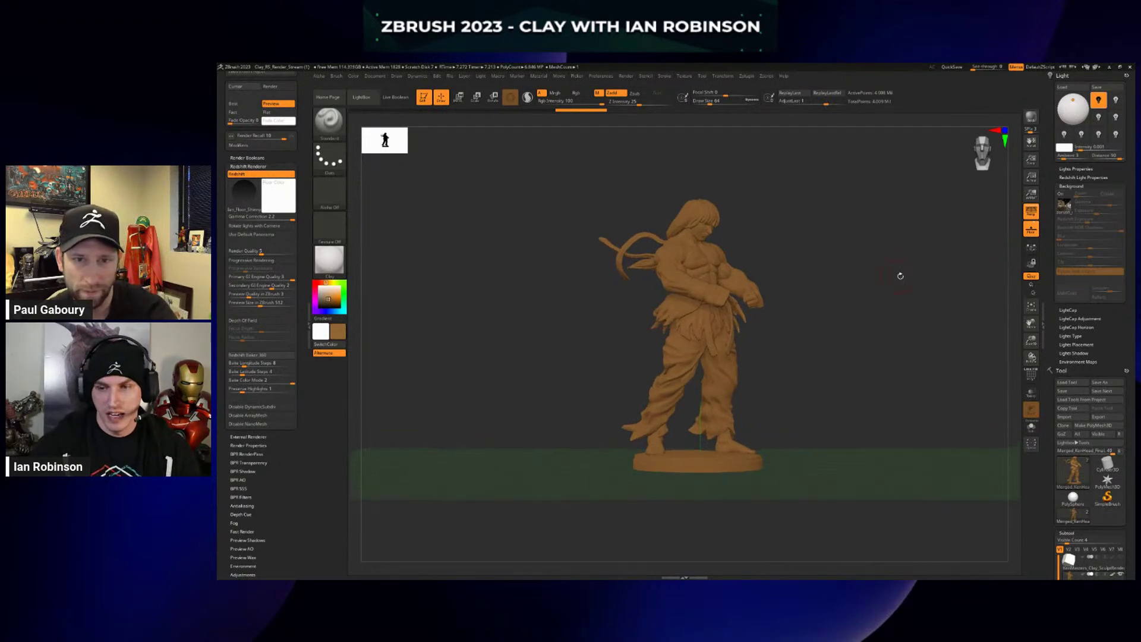
pyautogui.moveTo(1070, 211)
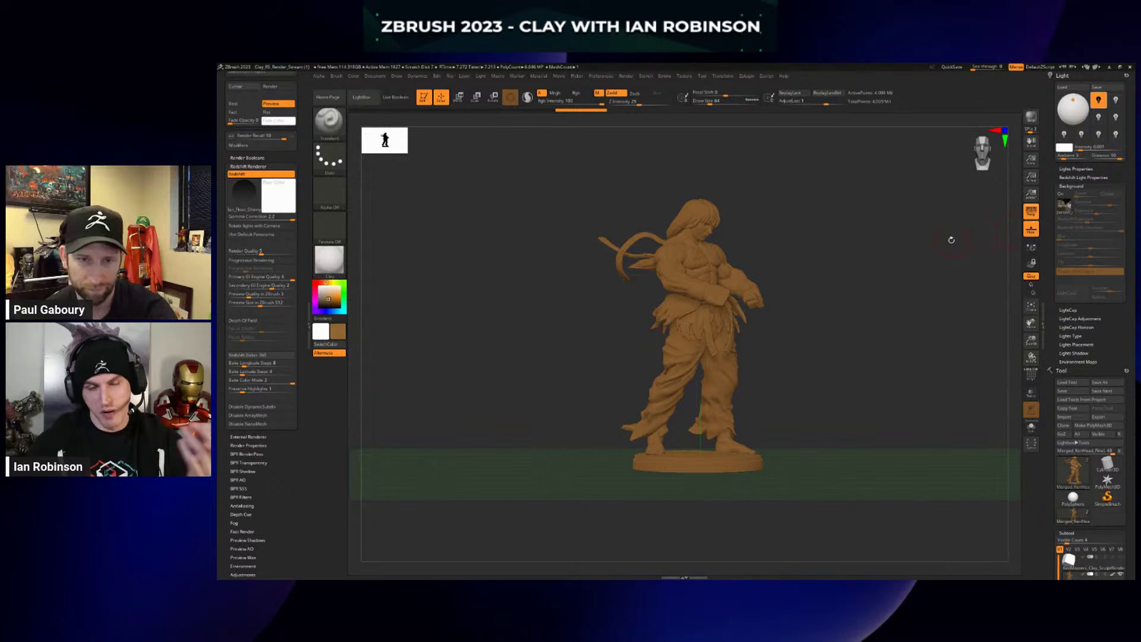
pyautogui.keyDown('alt'); pyautogui.moveTo(839, 271); pyautogui.dragTo(835, 284); pyautogui.keyUp('alt')
pyautogui.press('ctrl')
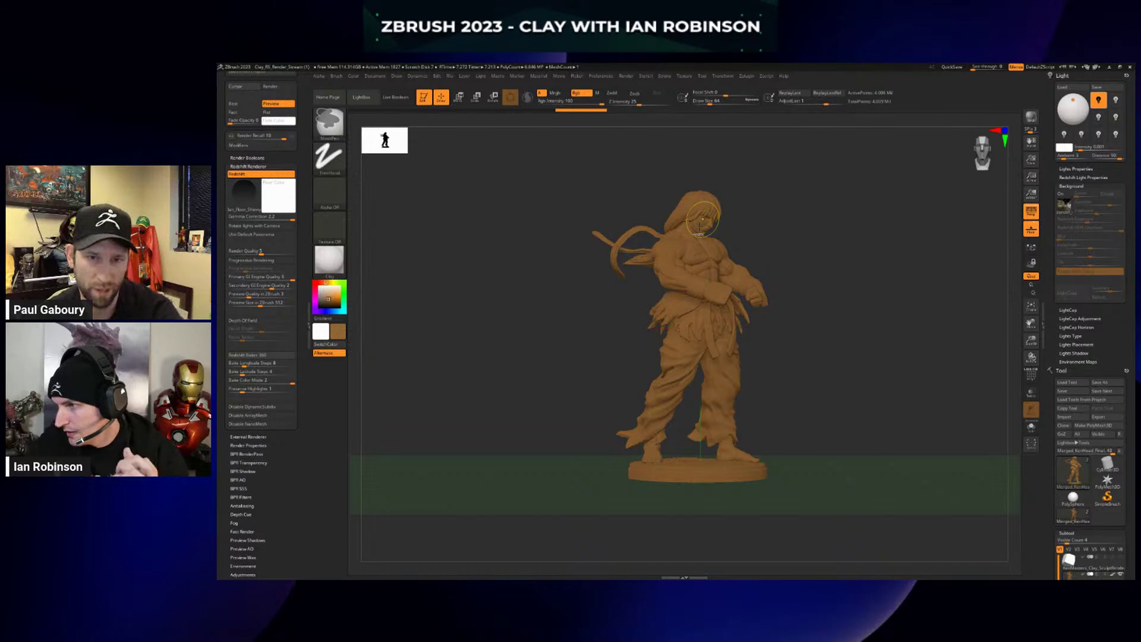
pyautogui.hotkey('ctrl', 'r')
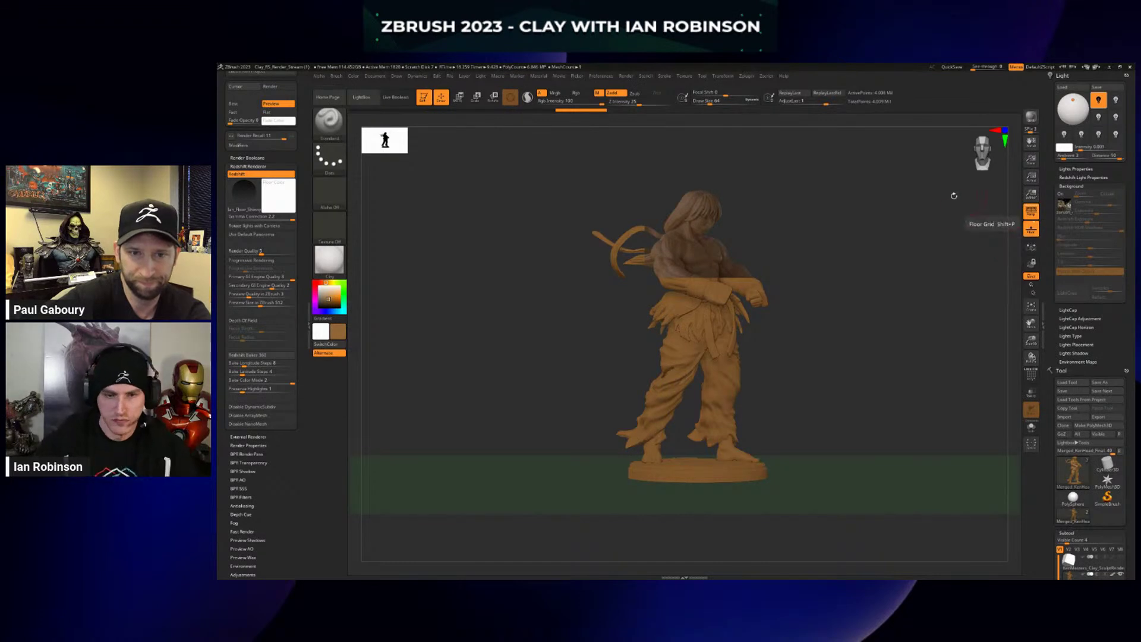
# Turn the panorama background back on, lower its exposure to darken it and set Redshift Exposure to 3.5.
pyautogui.click(1062, 194)
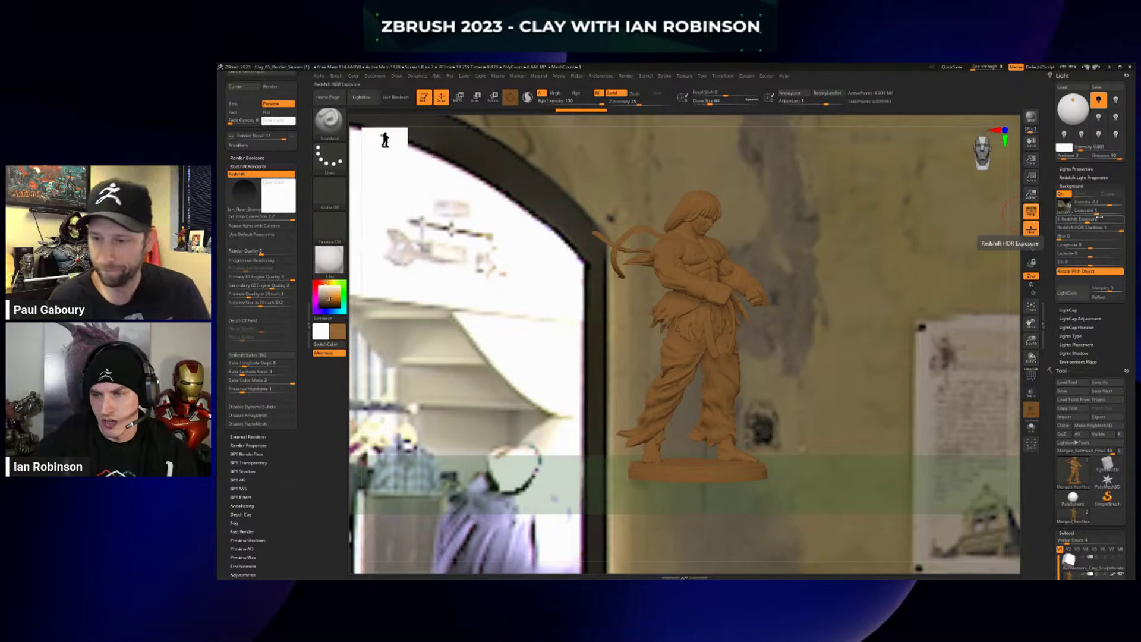
pyautogui.moveTo(1093, 210); pyautogui.dragTo(1079, 210)
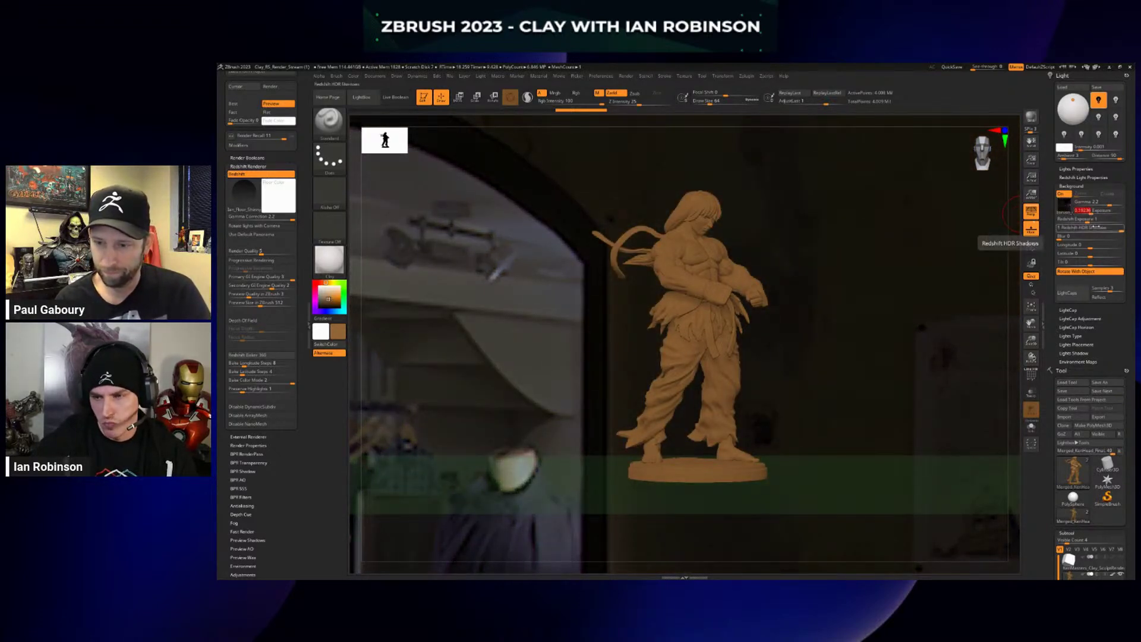
pyautogui.moveTo(1091, 219); pyautogui.dragTo(1097, 220)
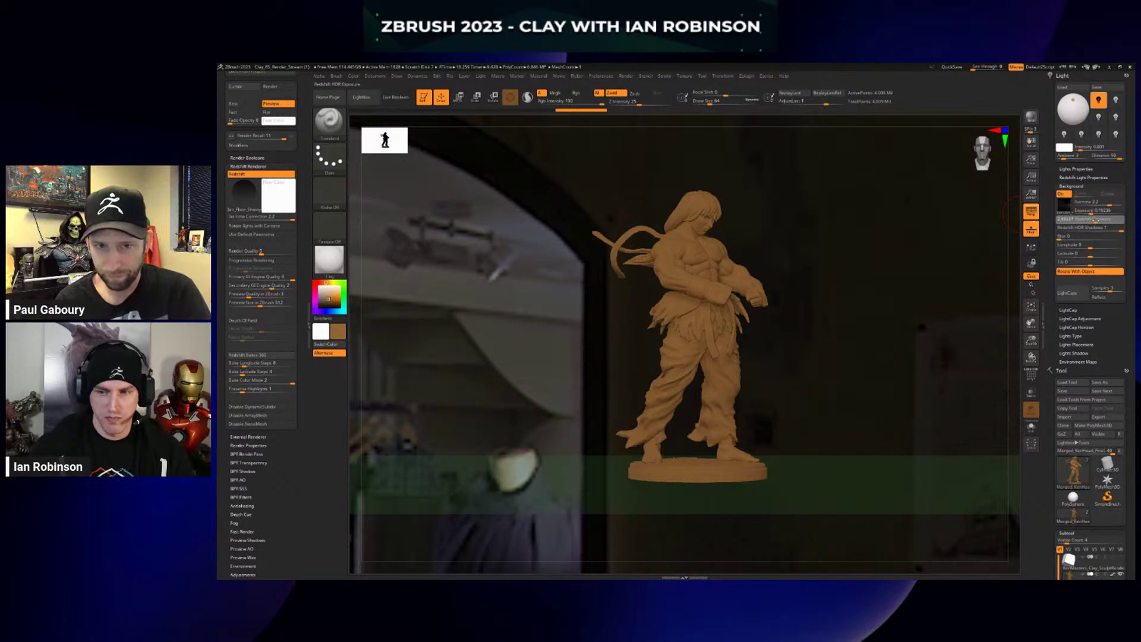
pyautogui.click(1096, 220)
pyautogui.write('3.5')
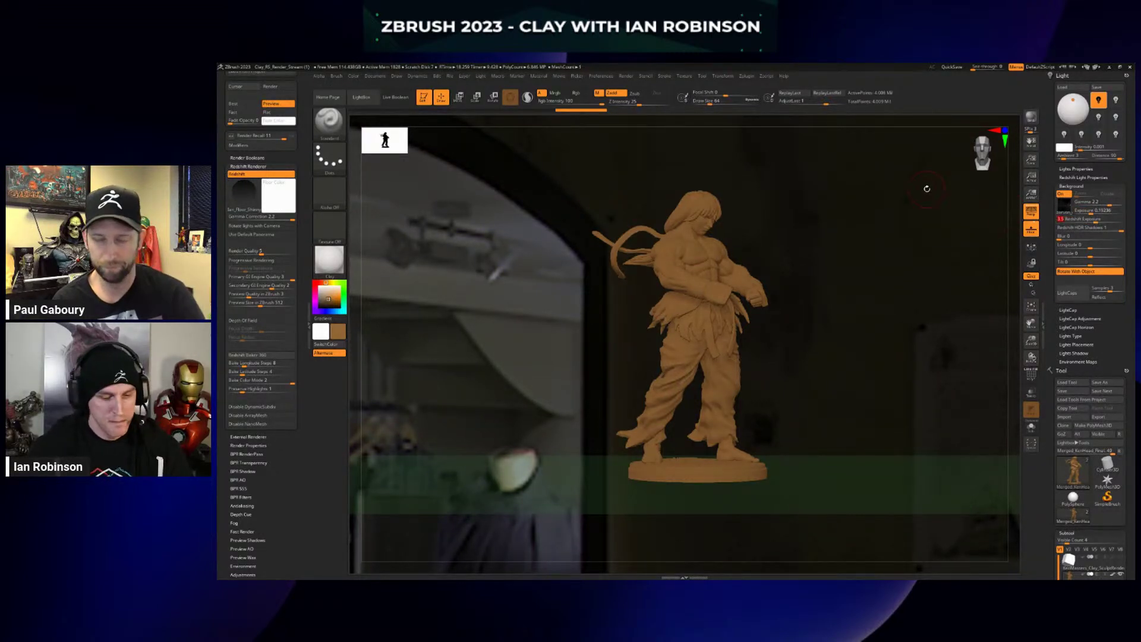
pyautogui.press('ctrl')
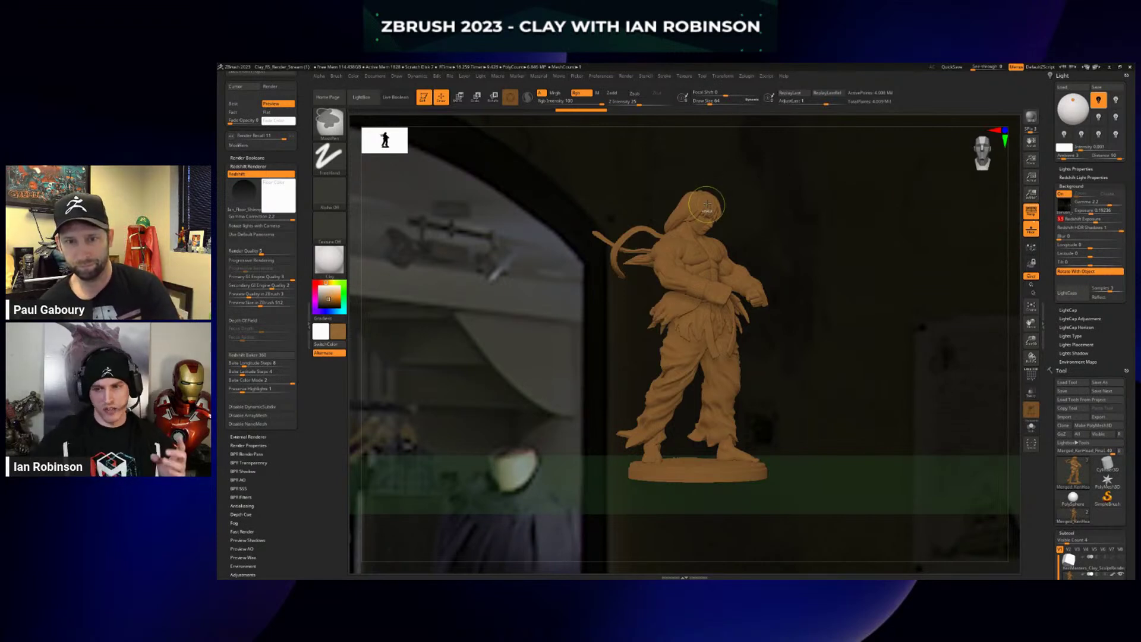
# Raise the panorama background's Exposure to brighten it and compare Redshift region renders of the statue's upper body before and after the change.
pyautogui.hotkey('shift', 'r')
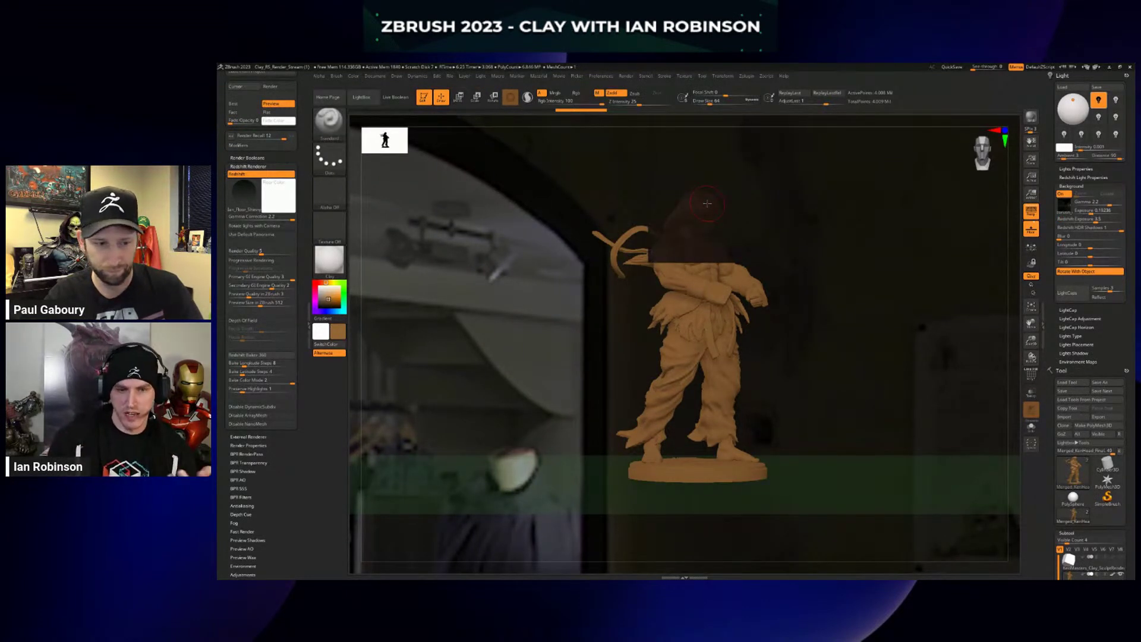
pyautogui.click(1091, 211)
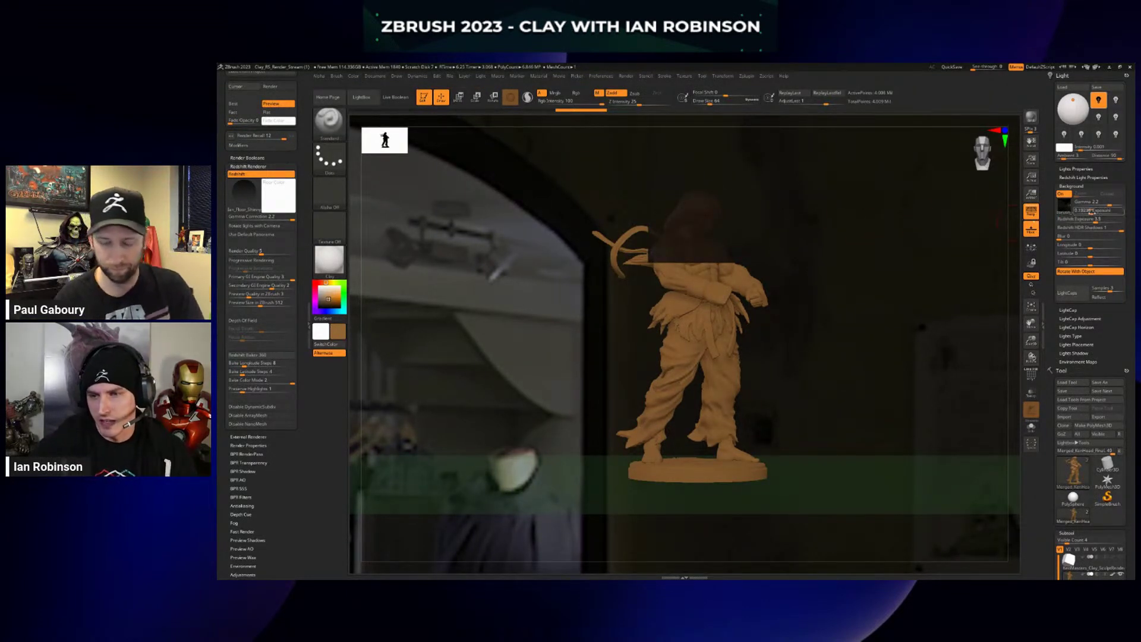
pyautogui.moveTo(1091, 212); pyautogui.dragTo(1093, 213)
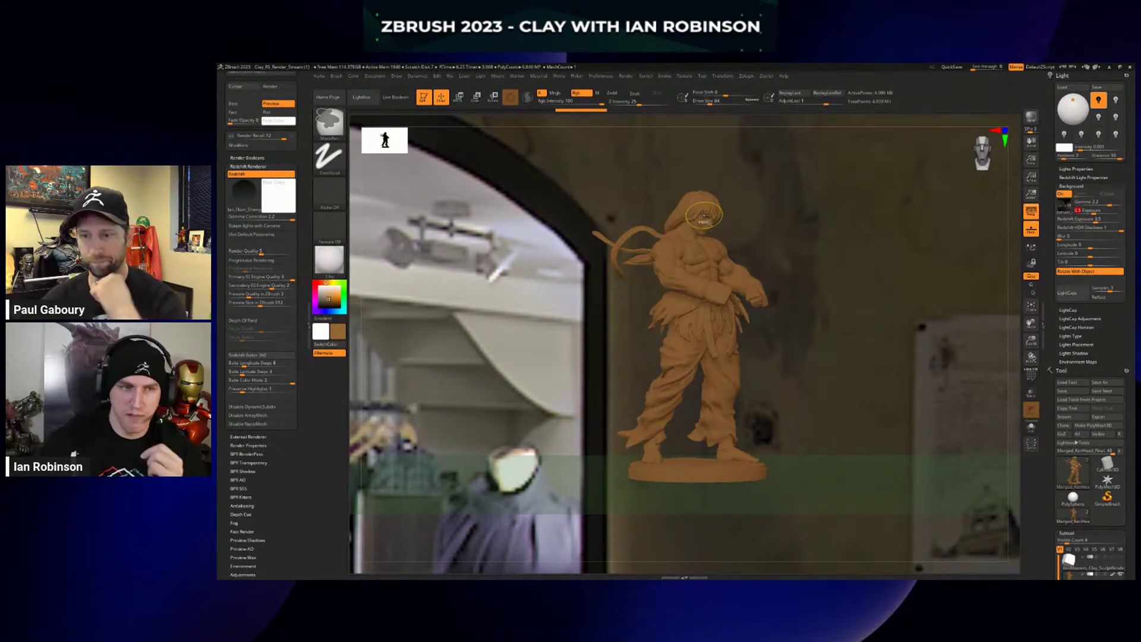
pyautogui.hotkey('shift', 'r')
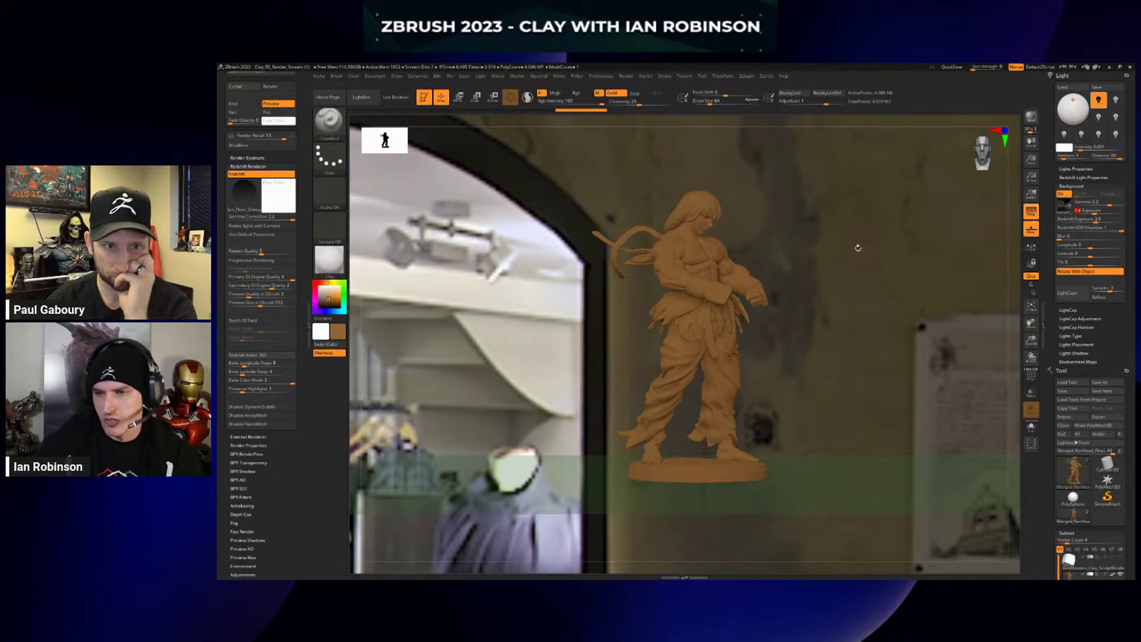
pyautogui.press('ctrl')
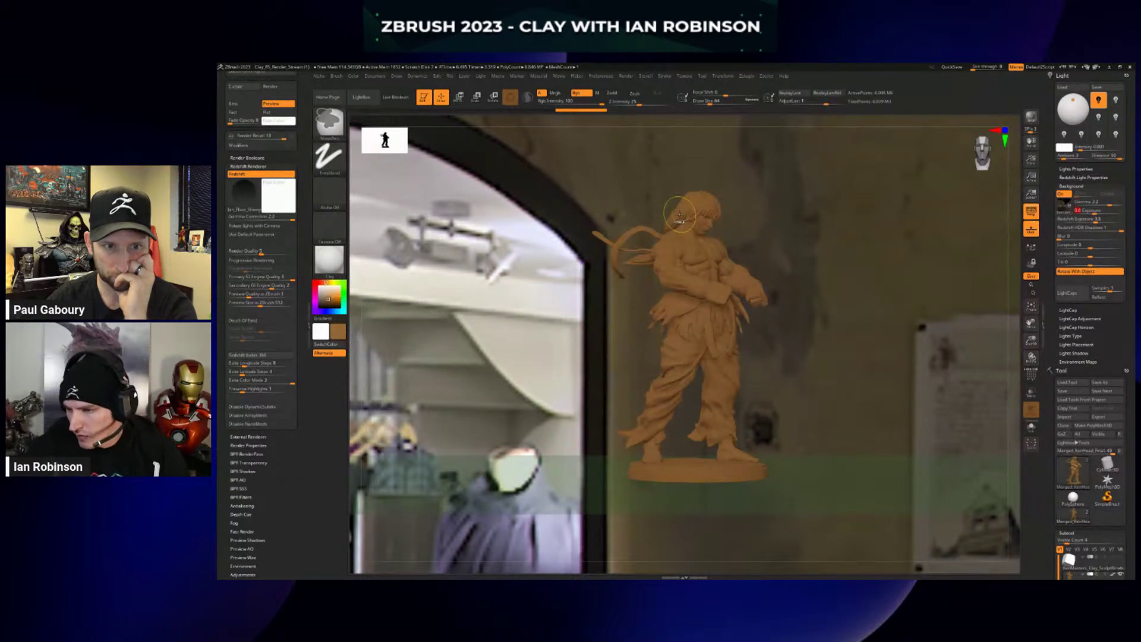
pyautogui.hotkey('ctrl', 'r')
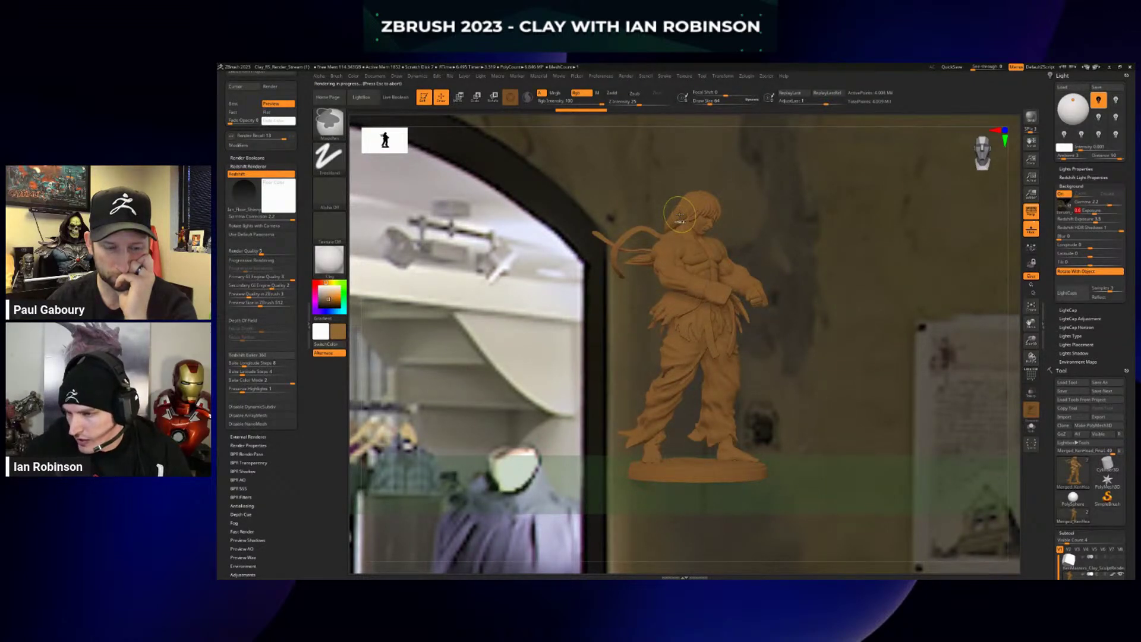
pyautogui.press('Escape')
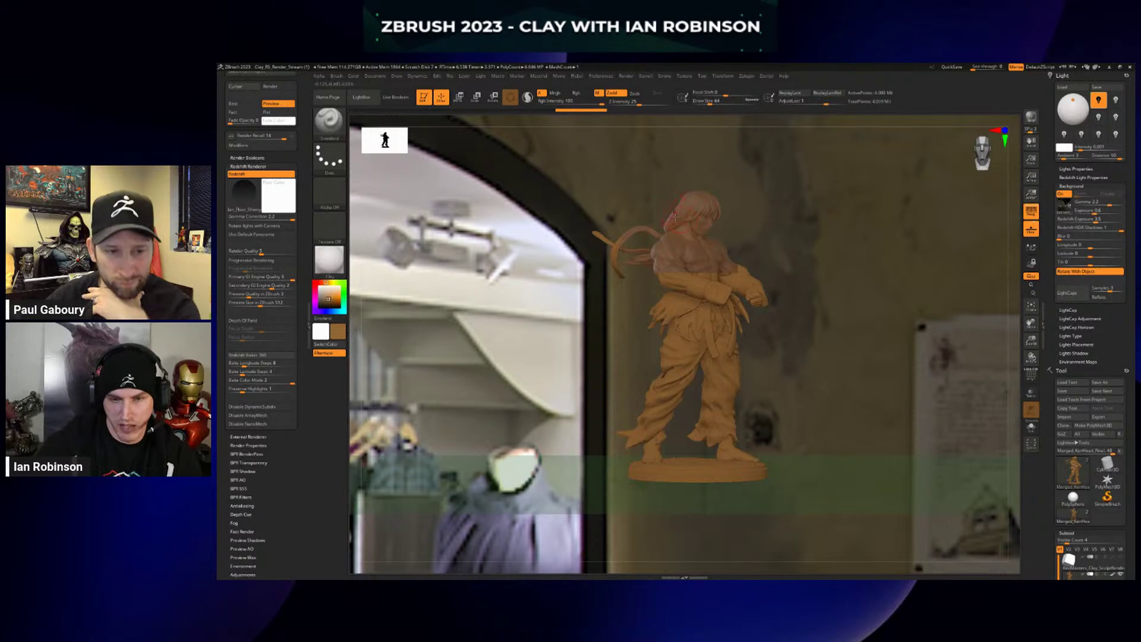
# Toggle the panorama background off and on, change its longitude, latitude and tilt, and render the statue's upper body.
pyautogui.click(1062, 195)
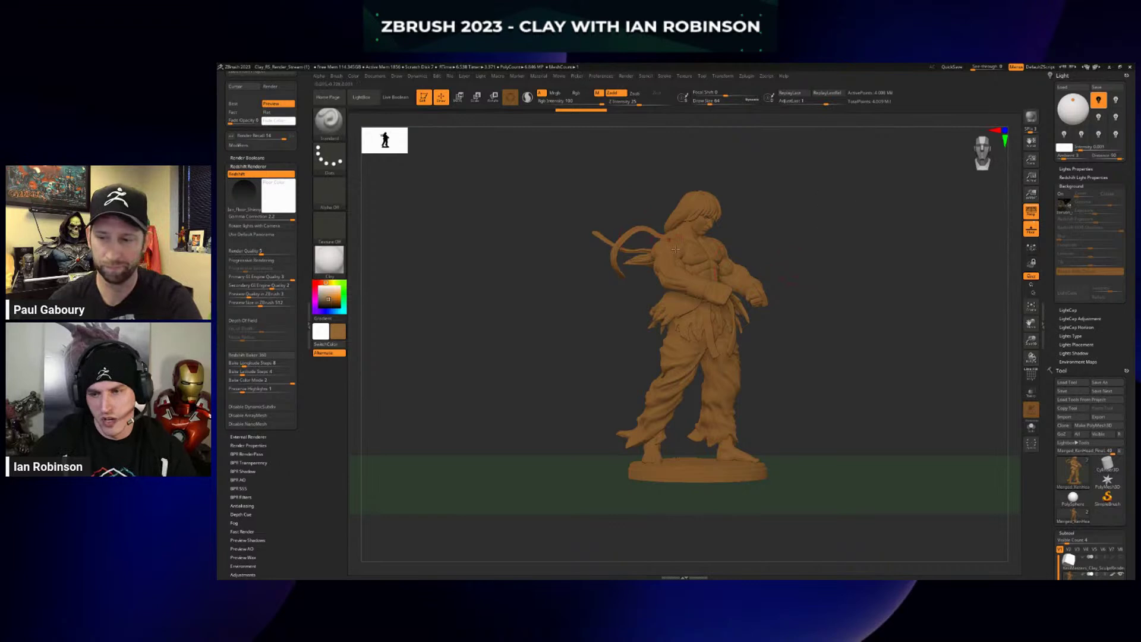
pyautogui.click(1065, 196)
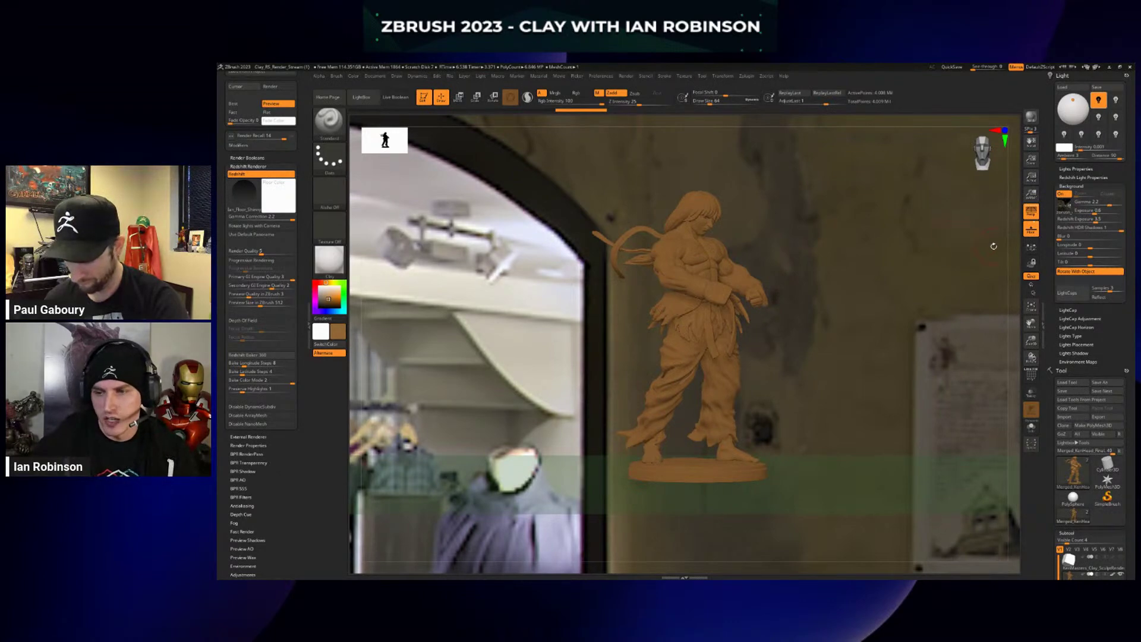
pyautogui.click(1093, 245)
pyautogui.moveTo(1093, 245); pyautogui.dragTo(903, 242)
pyautogui.press('ctrl')
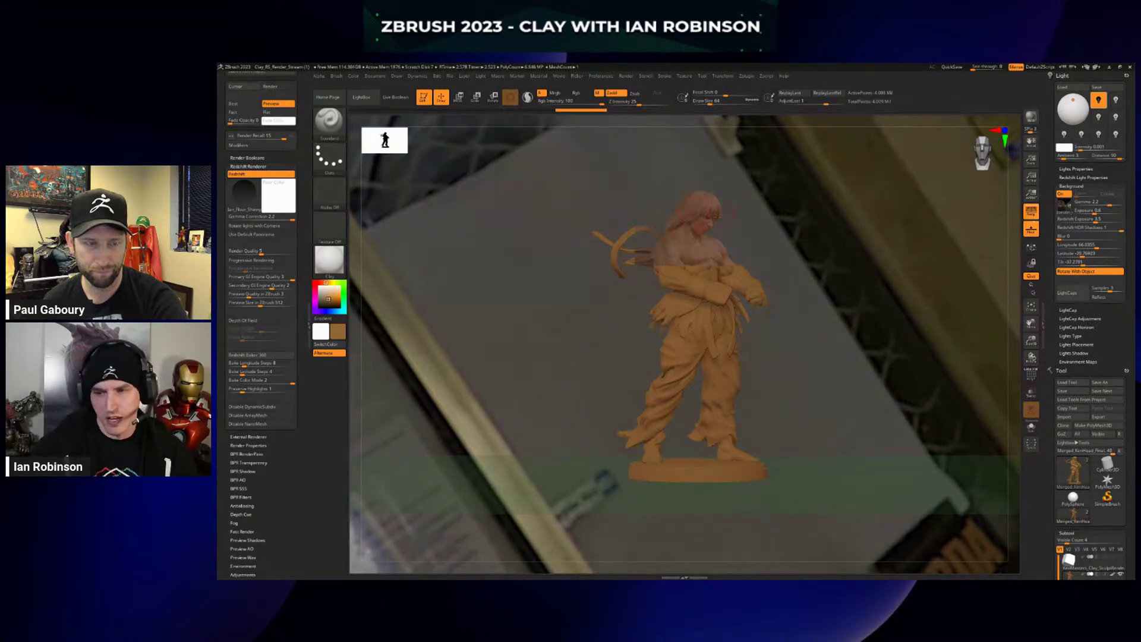
# Reset the panorama background's longitude, latitude and tilt to 0.
pyautogui.click(1092, 245)
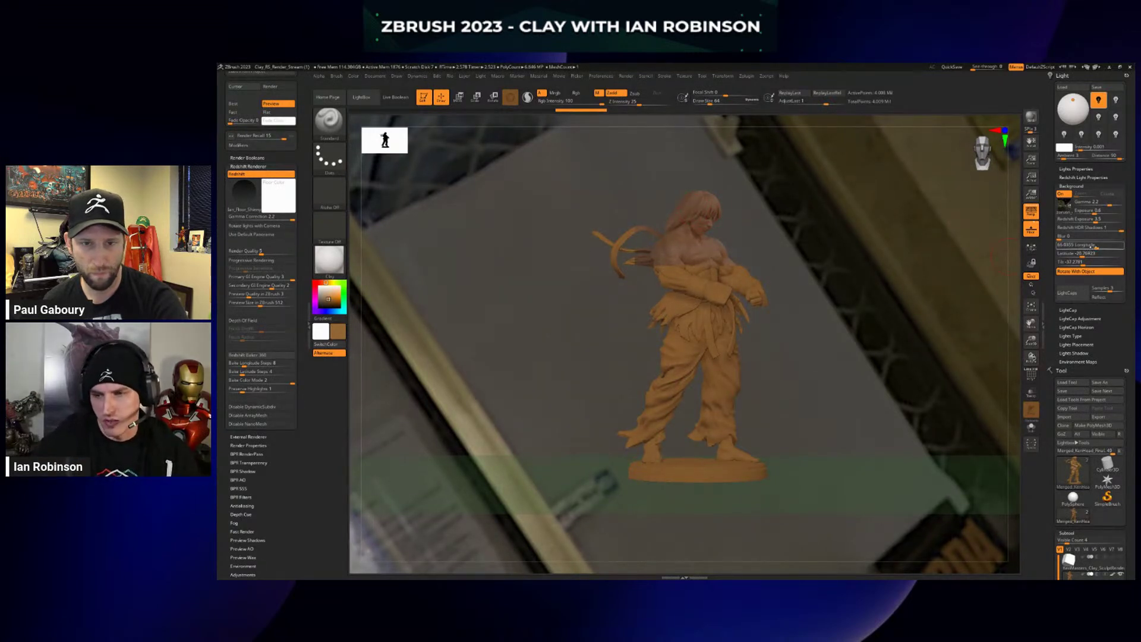
pyautogui.write('0')
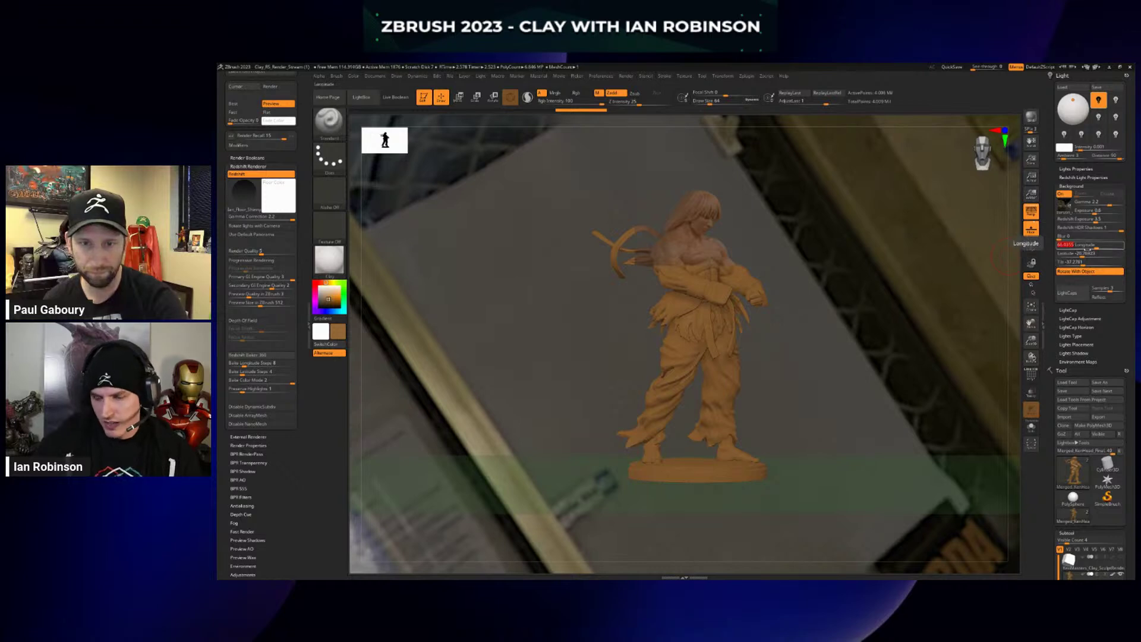
pyautogui.press('Return')
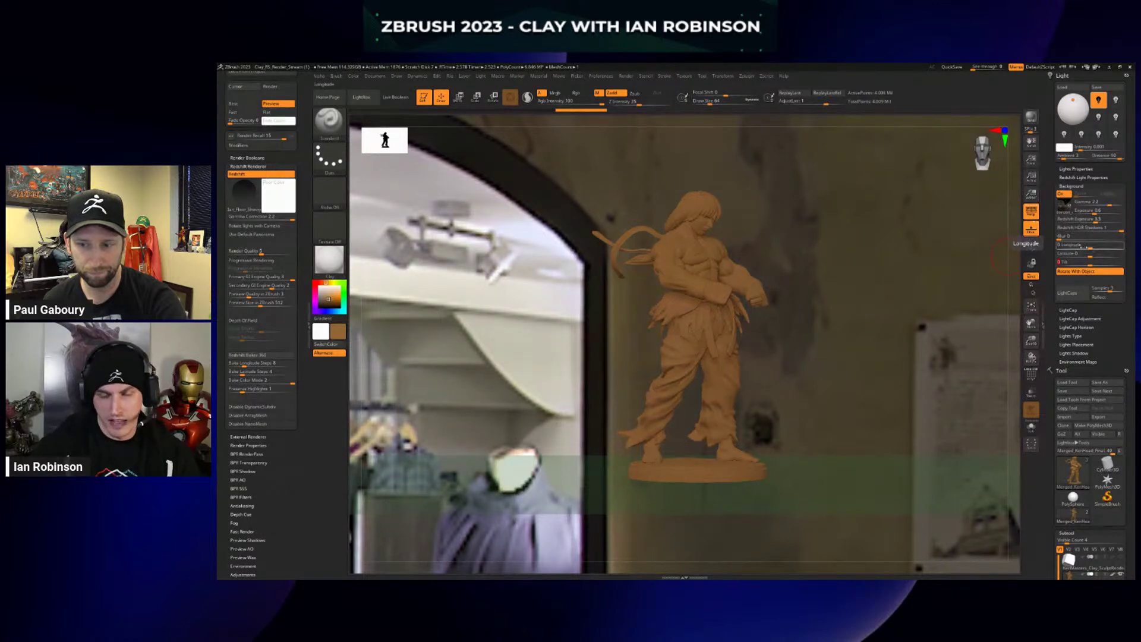
# Set the panorama background's Blur to about 13 and render the statue's upper body with Redshift.
pyautogui.click(1073, 236)
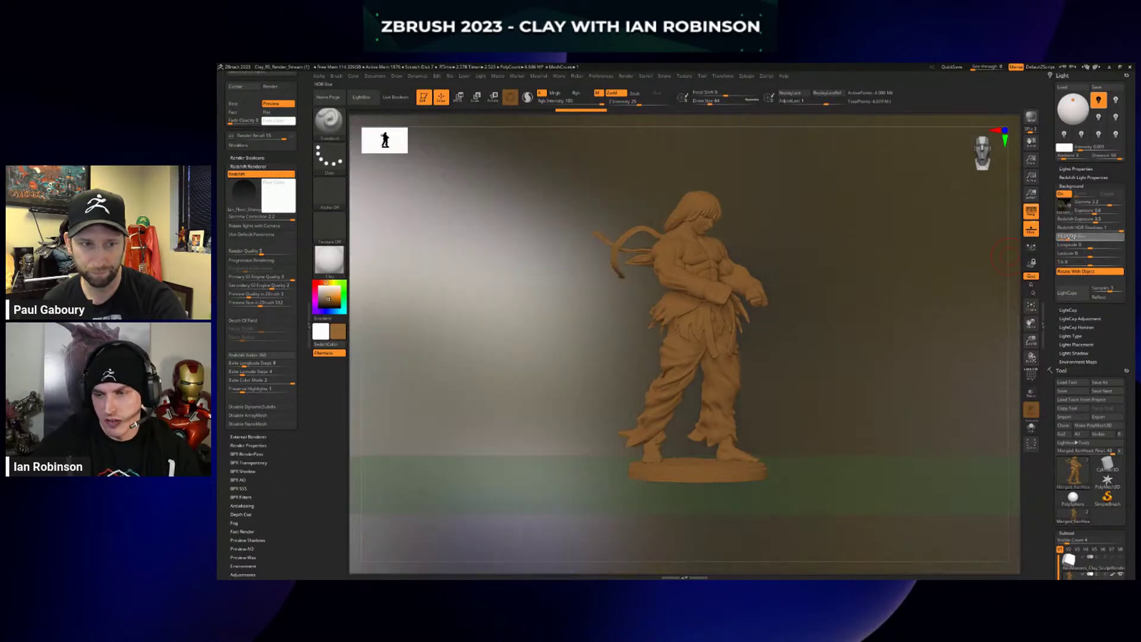
pyautogui.moveTo(1071, 236); pyautogui.dragTo(1067, 238)
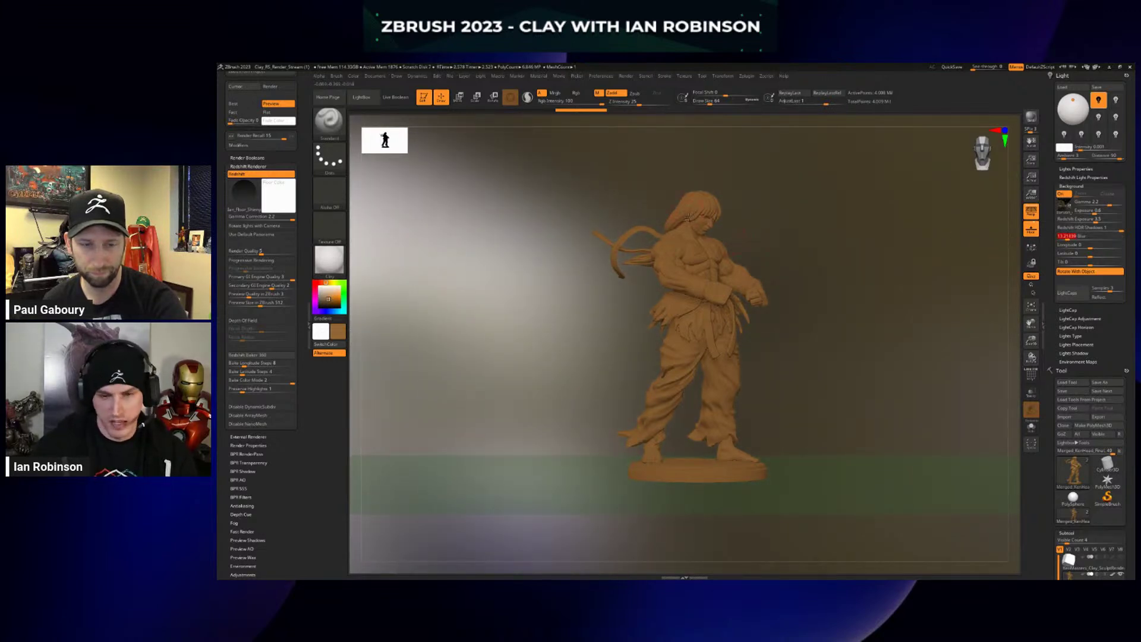
pyautogui.press('ctrl')
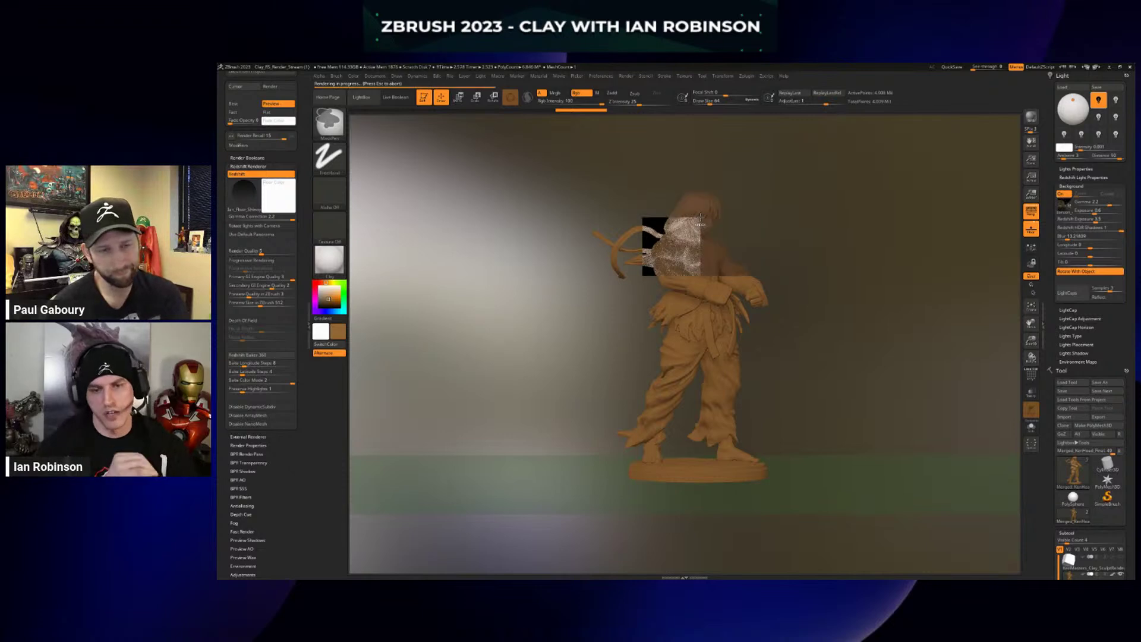
pyautogui.press('Escape')
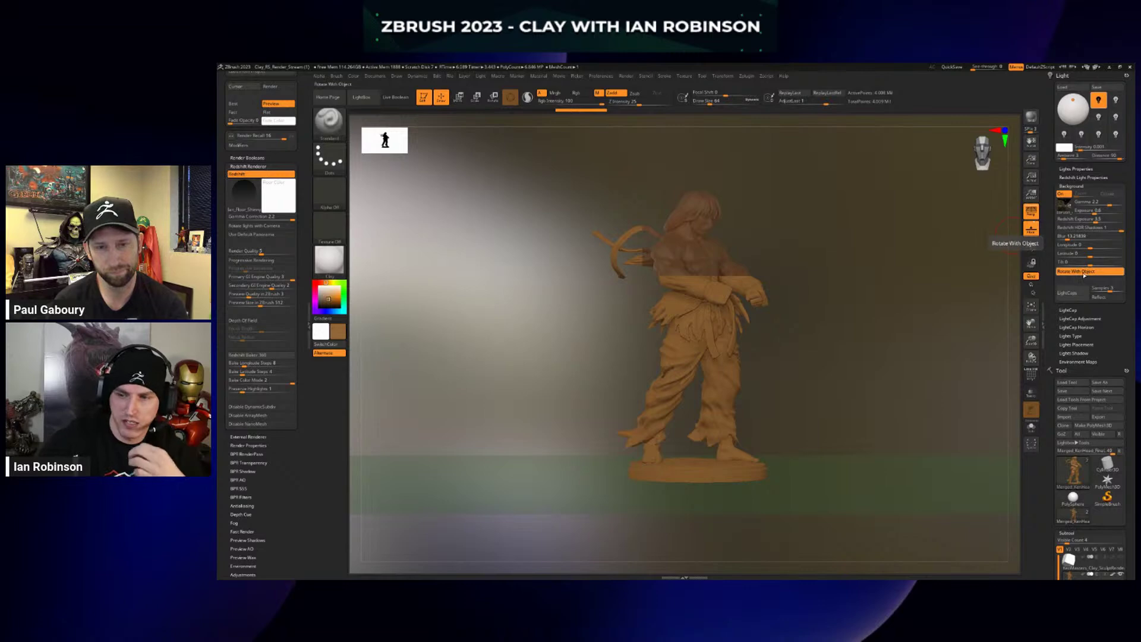
# Turn off Rotate With Object for the background, rotate the statue from back to front and render its upper body.
pyautogui.moveTo(900, 296); pyautogui.dragTo(874, 303)
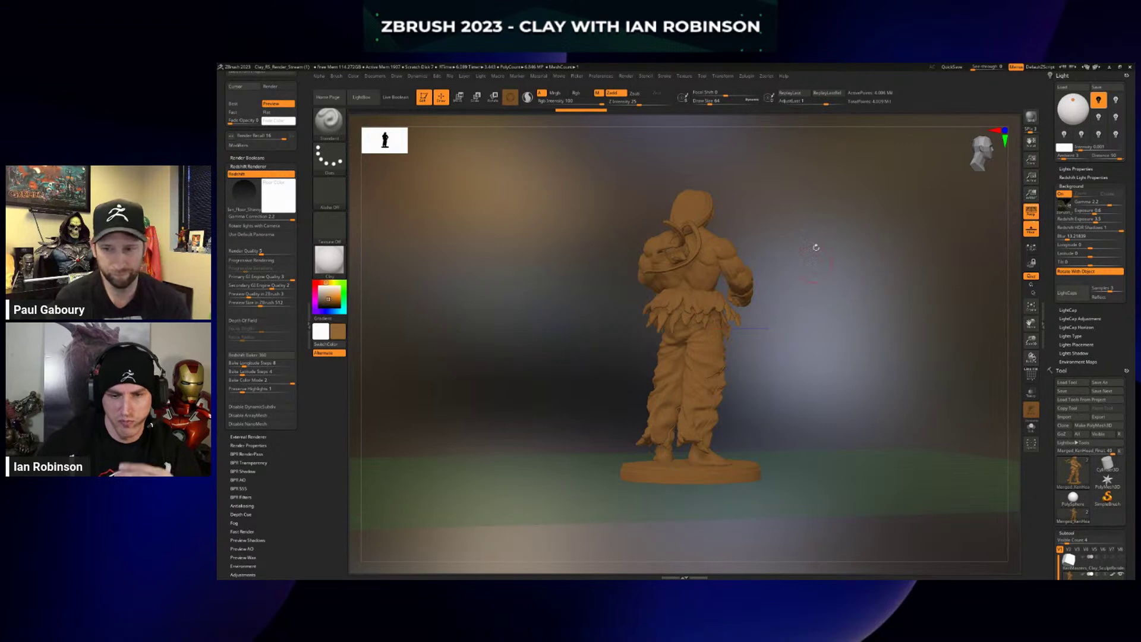
pyautogui.click(1080, 272)
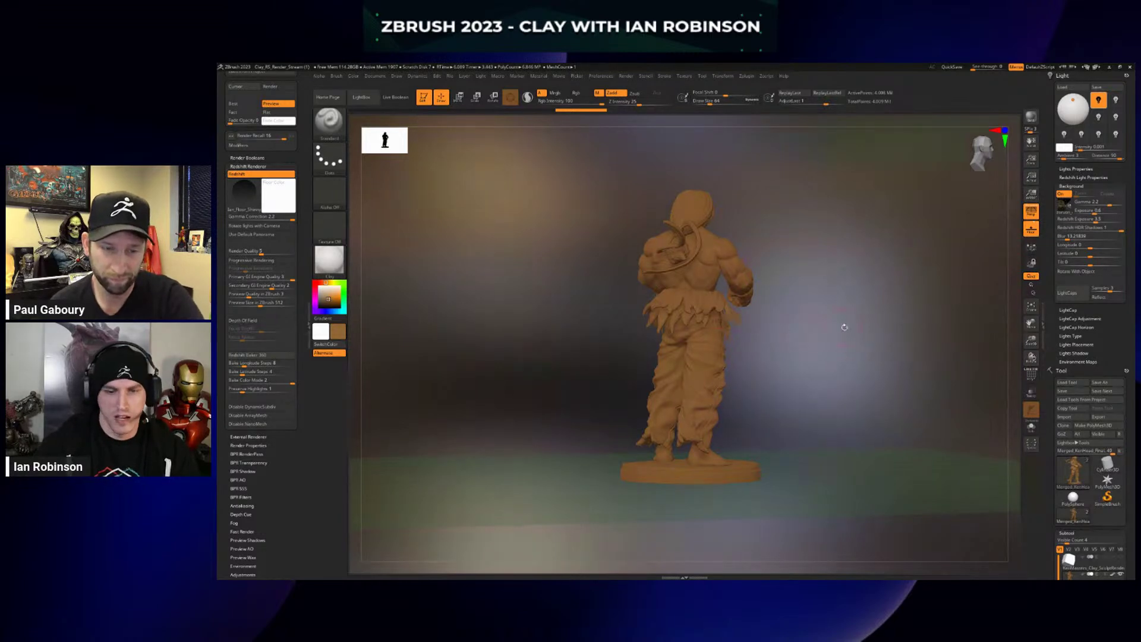
pyautogui.moveTo(845, 326); pyautogui.dragTo(786, 329)
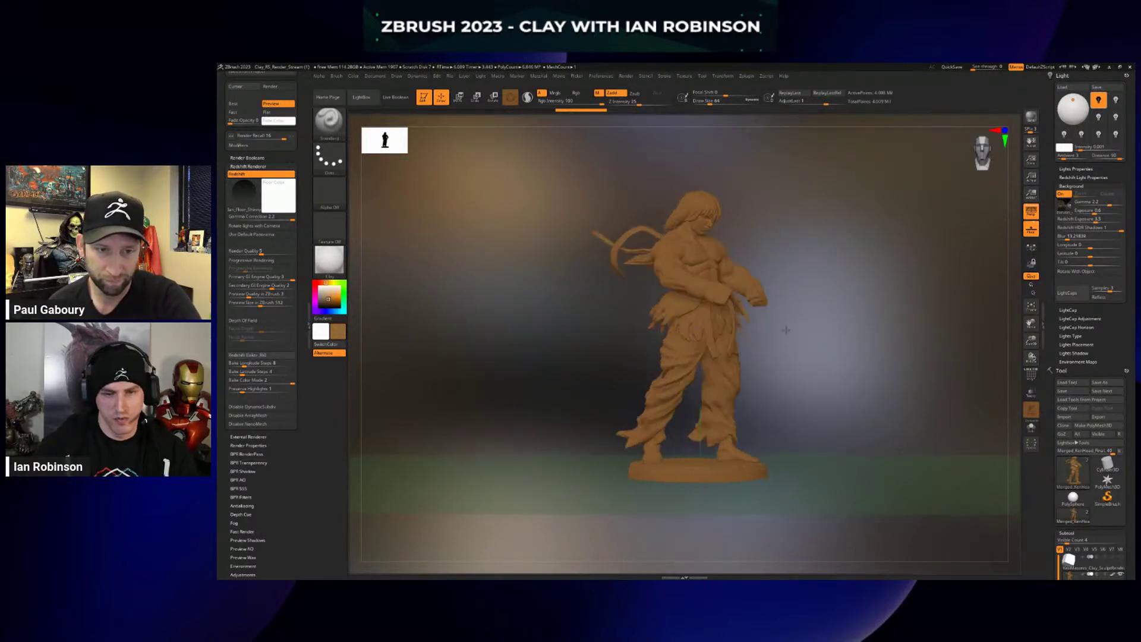
pyautogui.hotkey('ctrl', 'r')
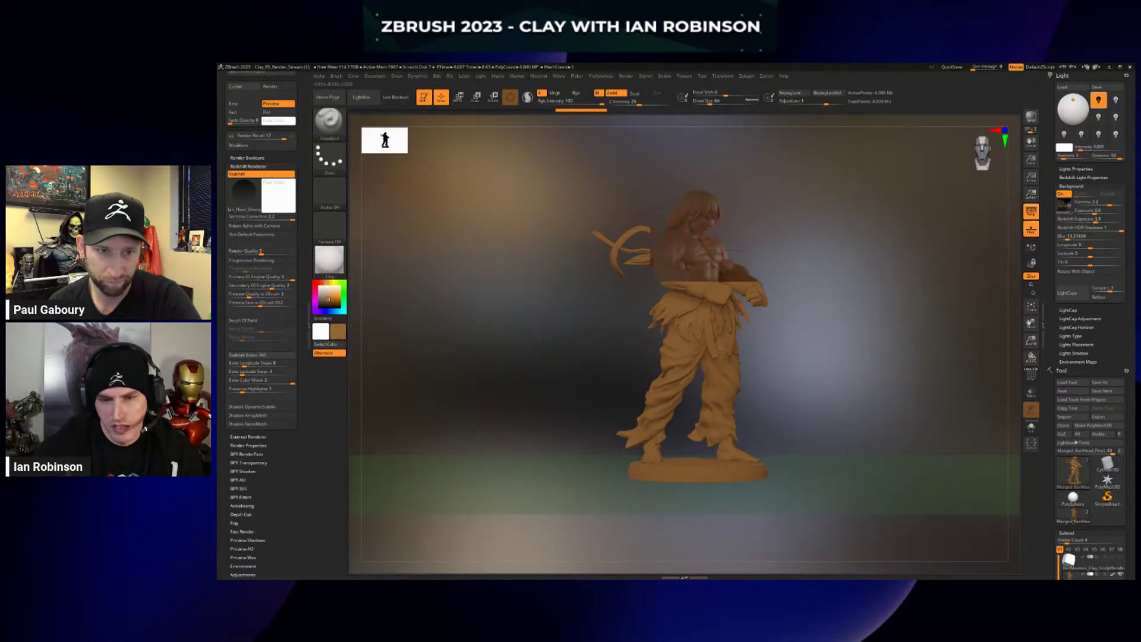
# Turn Rotate With Object back on to bring the panorama's bright area behind the statue, and disable it again.
pyautogui.click(1072, 271)
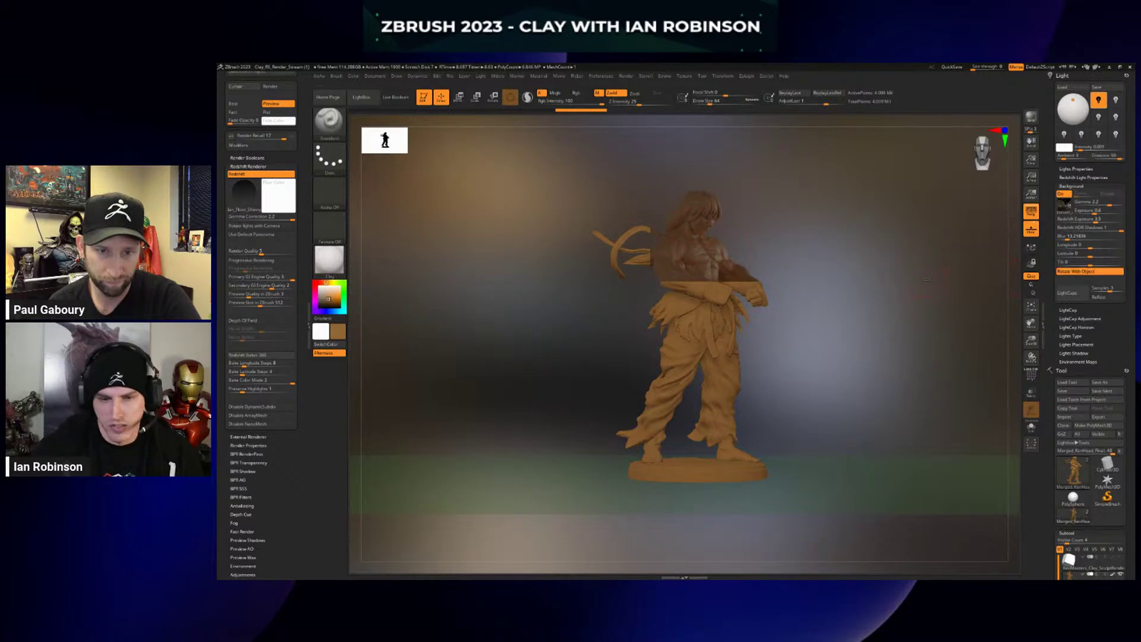
pyautogui.moveTo(969, 278)
pyautogui.mouseDown()
pyautogui.moveTo(880, 292)
pyautogui.moveTo(913, 306)
pyautogui.mouseUp()
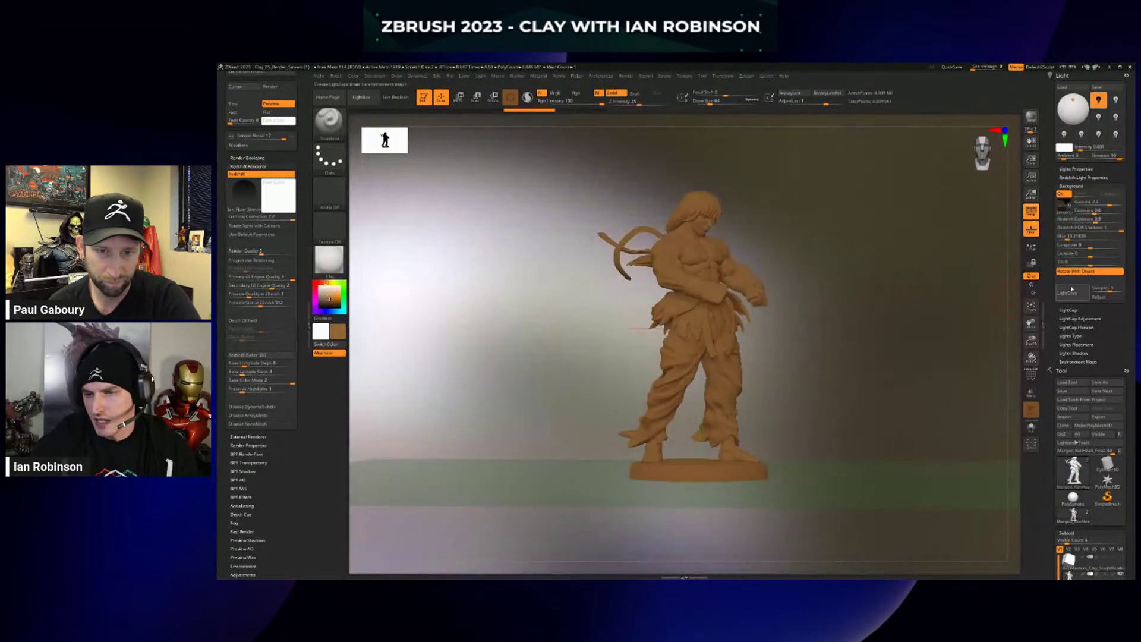
pyautogui.click(1072, 272)
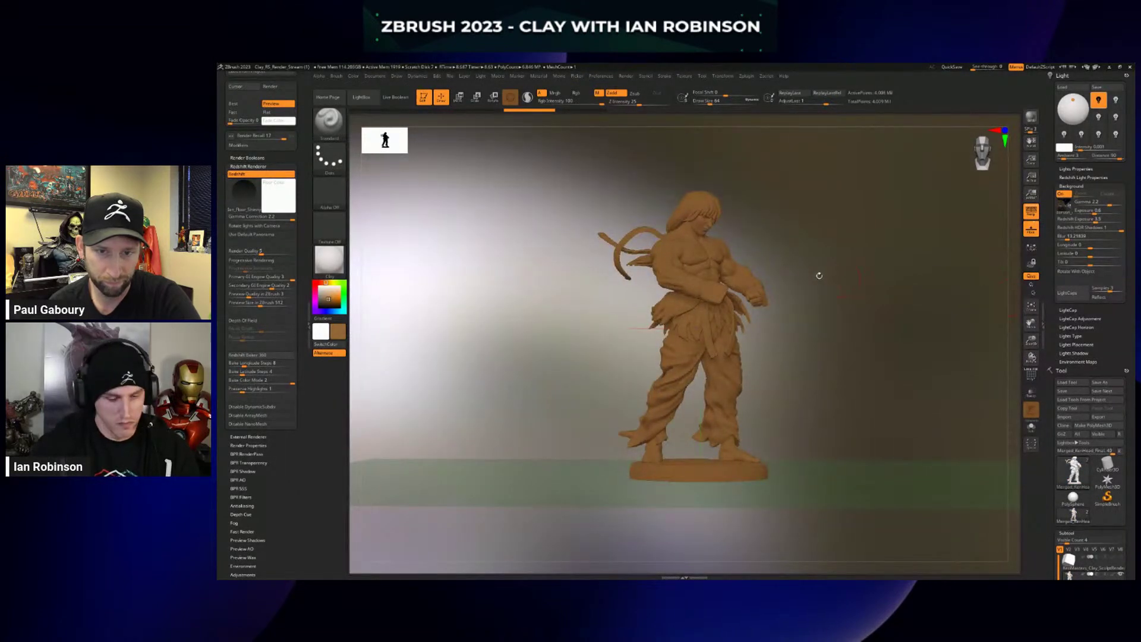
# Render the statue's head and shoulders with Redshift and slightly reduce the panorama background's Blur.
pyautogui.press('b')
pyautogui.press('m')
pyautogui.press('t')
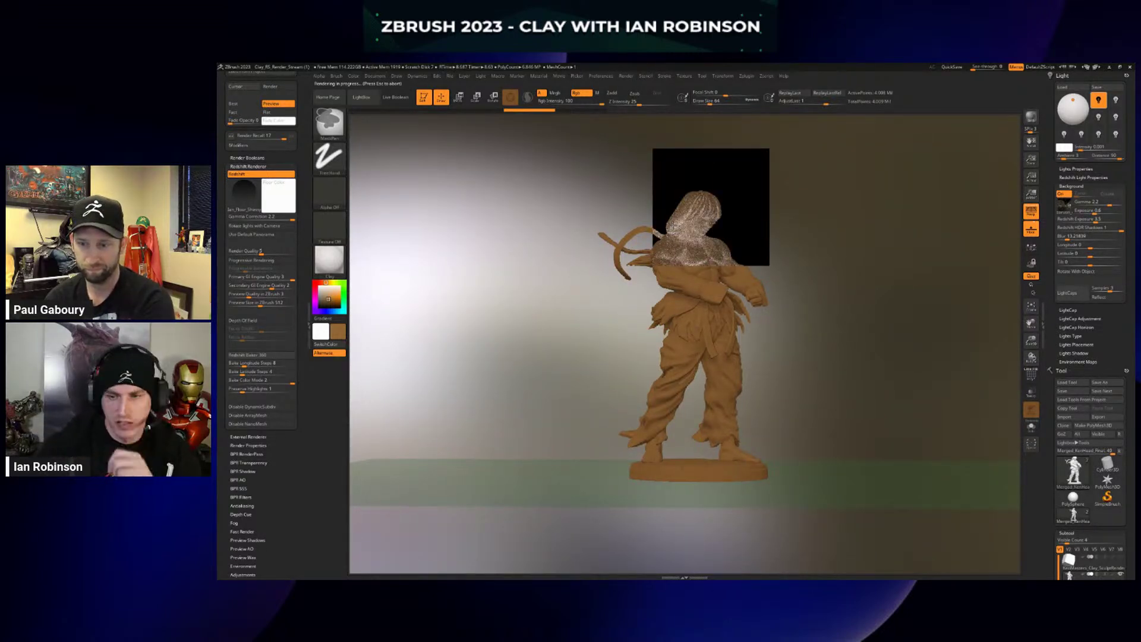
pyautogui.press('Escape')
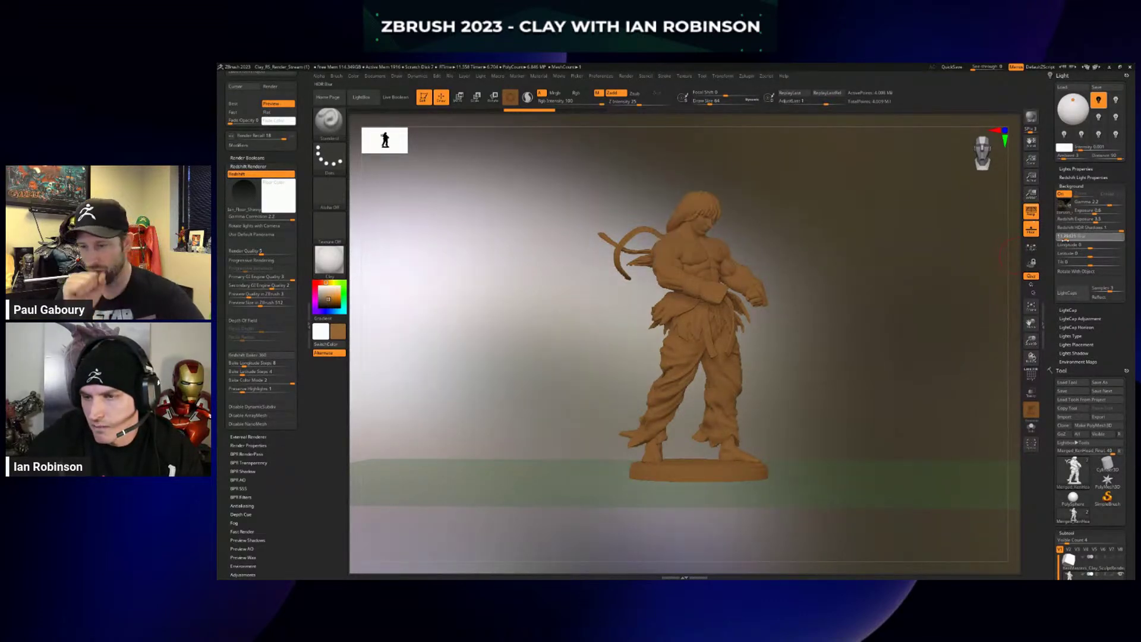
pyautogui.moveTo(1070, 237); pyautogui.dragTo(1065, 239)
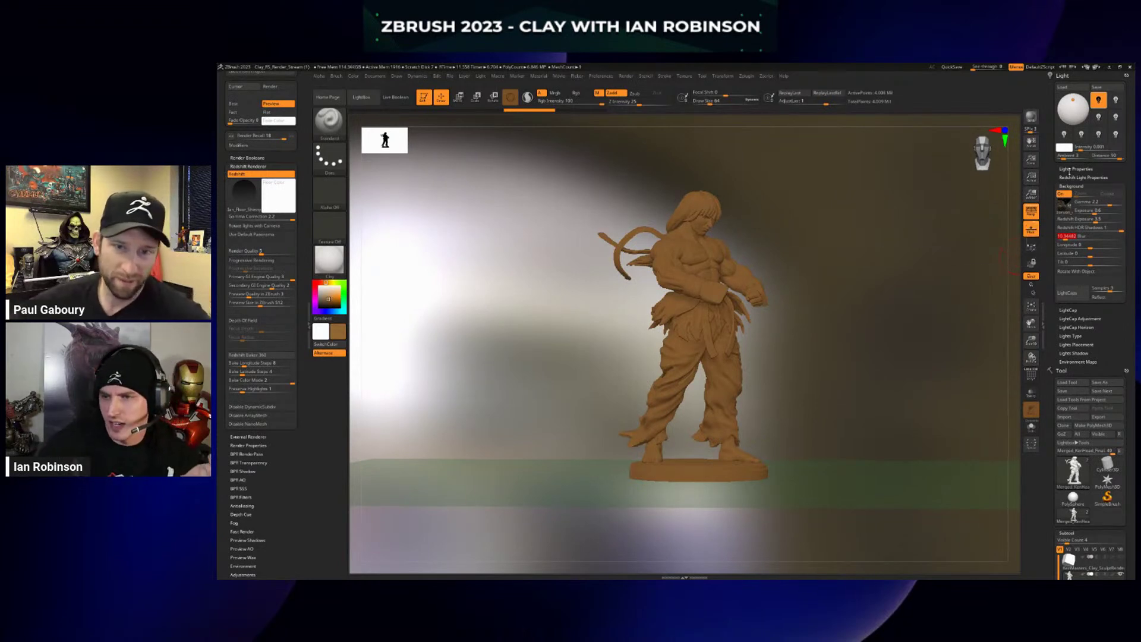
# Switch the active tool to the PolySphere, turn off the panorama background and frame the sphere smaller in the view.
pyautogui.scroll(-4, 1082, 297)
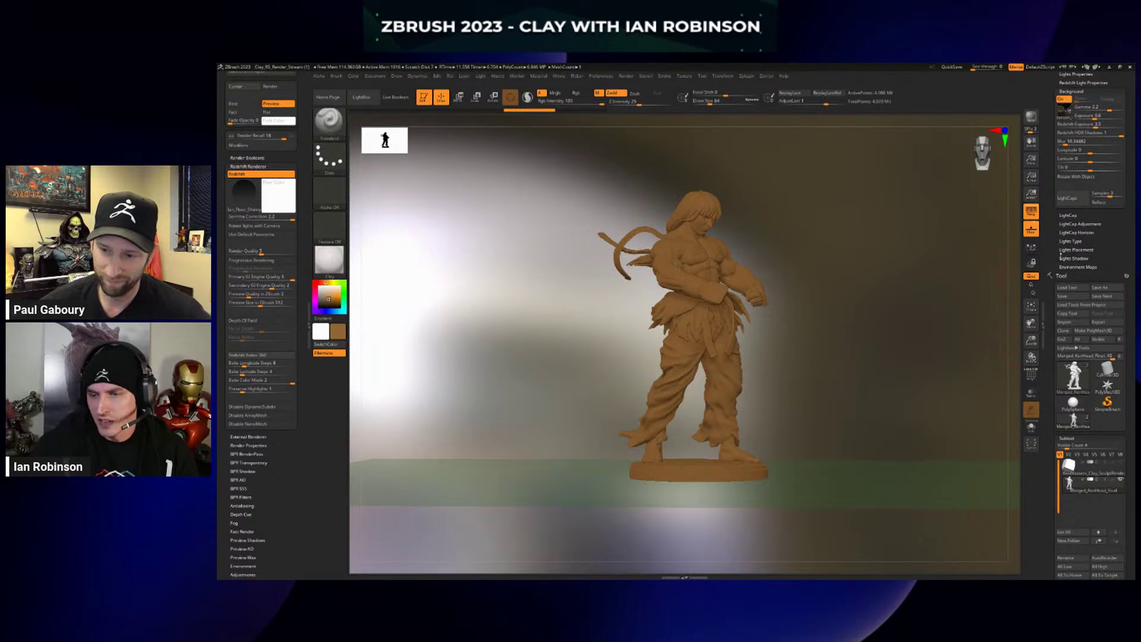
pyautogui.scroll(-8, 1073, 214)
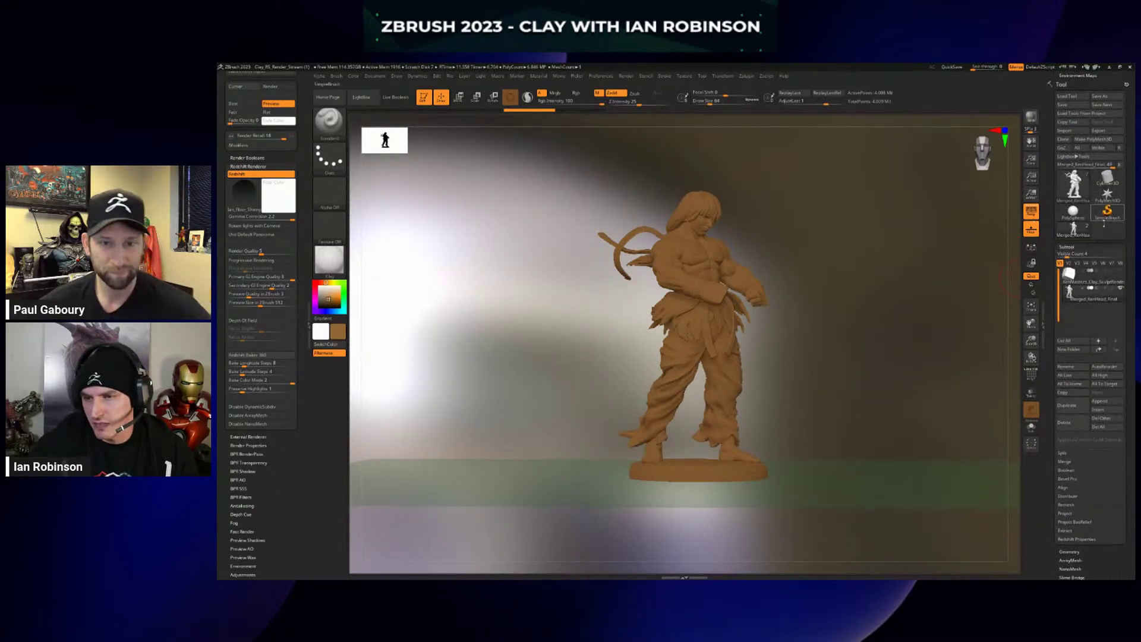
pyautogui.click(1073, 213)
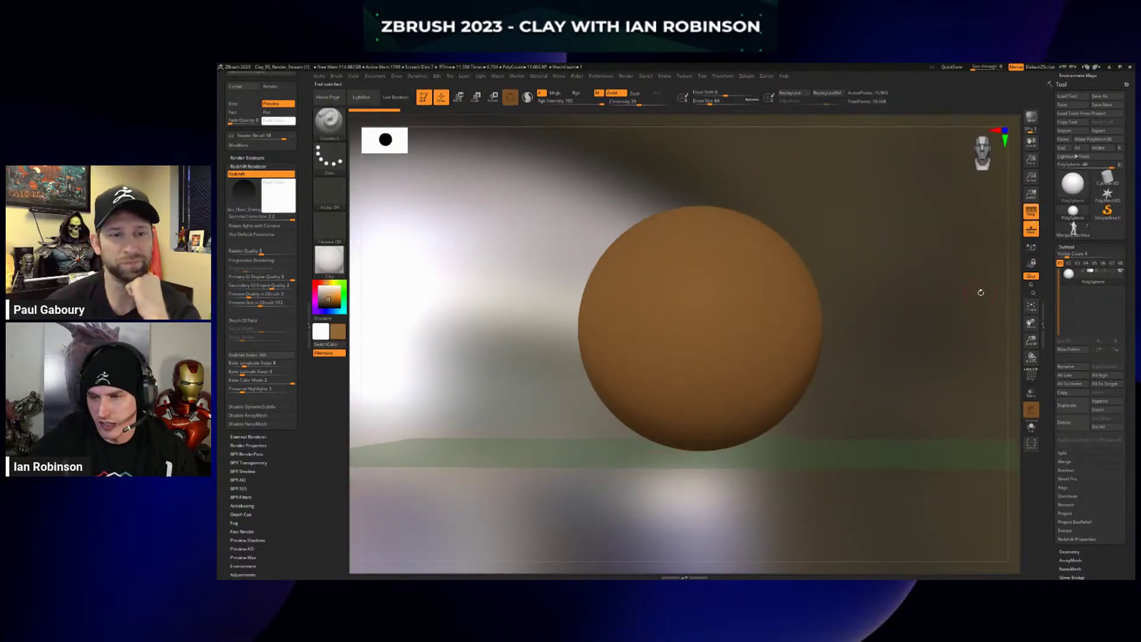
pyautogui.keyDown('alt'); pyautogui.moveTo(939, 334); pyautogui.dragTo(897, 333); pyautogui.keyUp('alt')
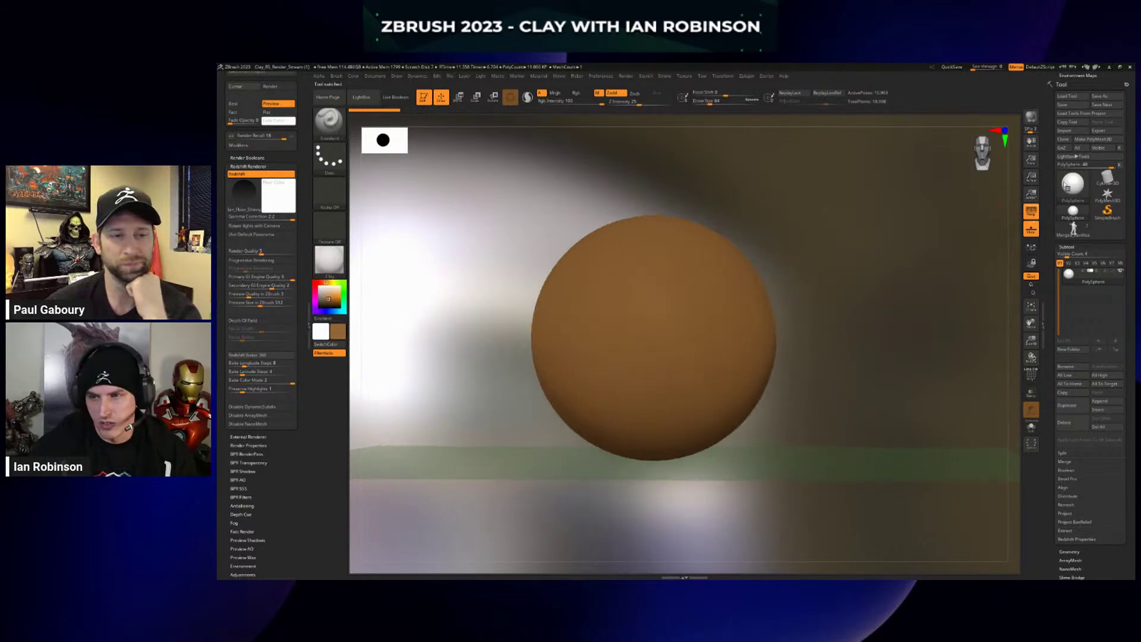
pyautogui.scroll(10, 1066, 186)
pyautogui.click(1061, 141)
pyautogui.keyDown('alt'); pyautogui.moveTo(890, 252); pyautogui.dragTo(873, 260); pyautogui.keyUp('alt')
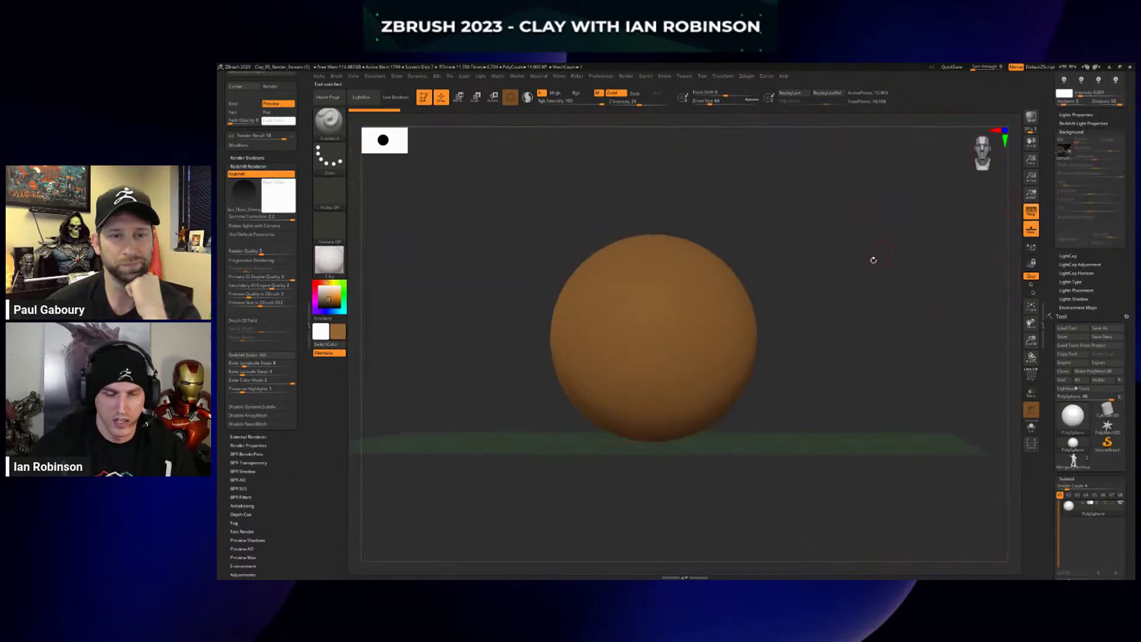
# Apply BasicMaterial to the sphere and turn off perspective for the view.
pyautogui.click(341, 273)
pyautogui.click(408, 359)
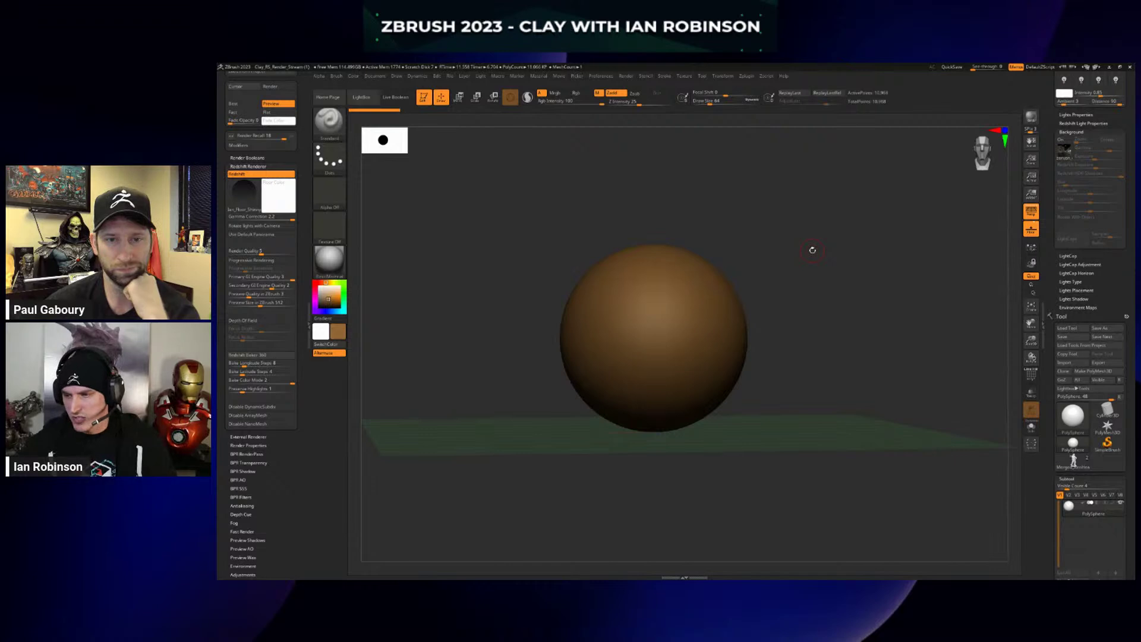
pyautogui.click(1031, 211)
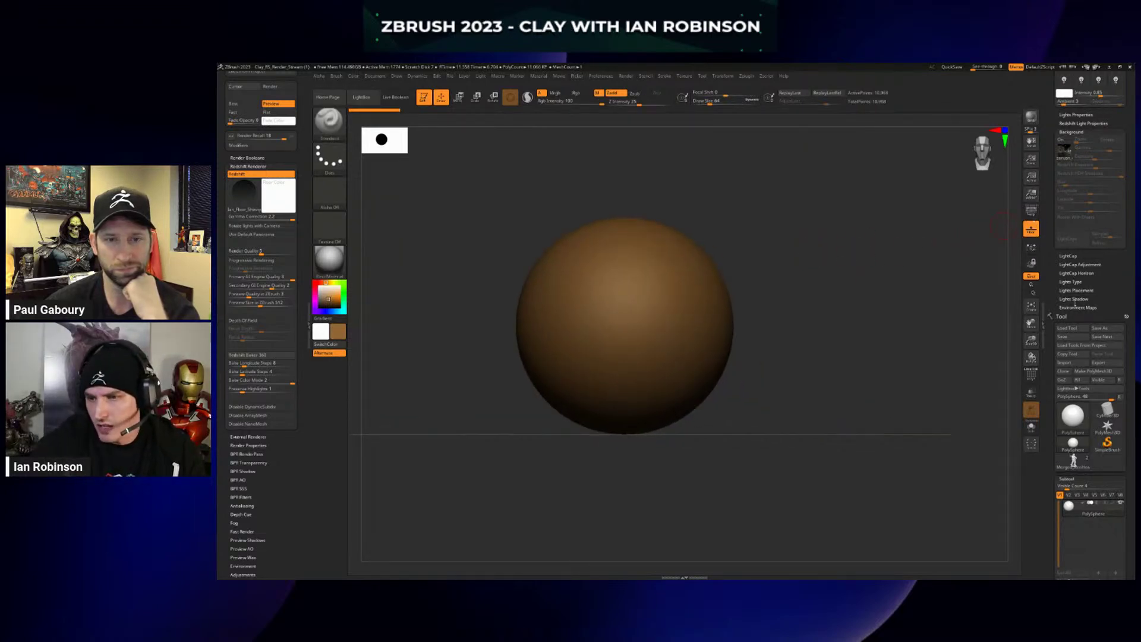
pyautogui.scroll(-3, 1117, 299)
pyautogui.scroll(-3, 1120, 294)
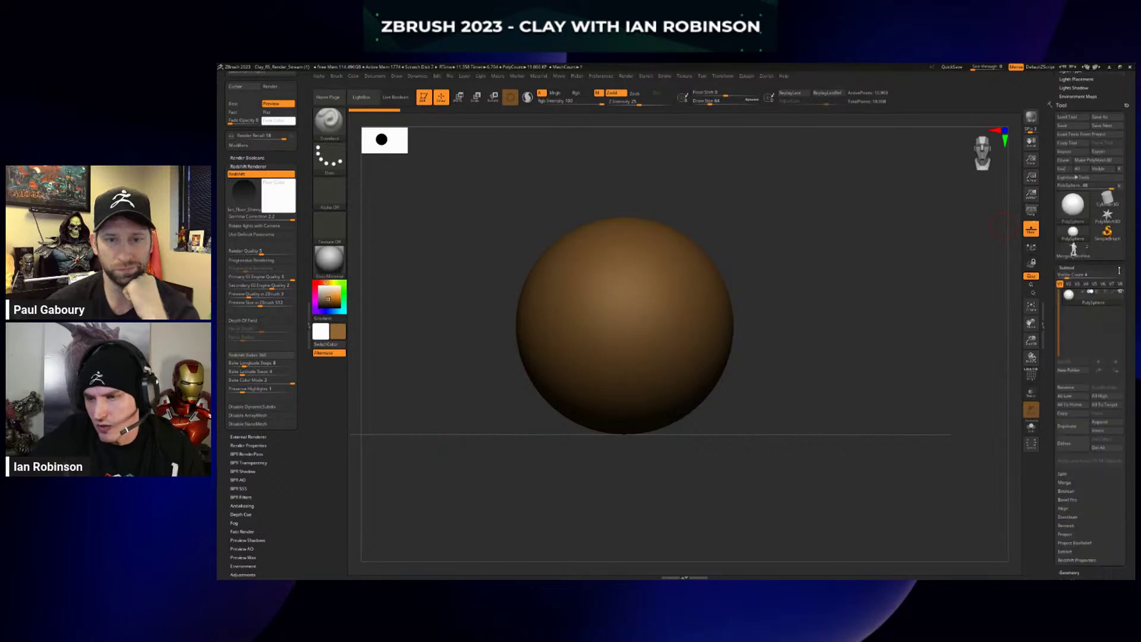
# Duplicate the sphere within the same mesh, place the copy up and to the side, and clear the mask.
pyautogui.moveTo(1120, 293)
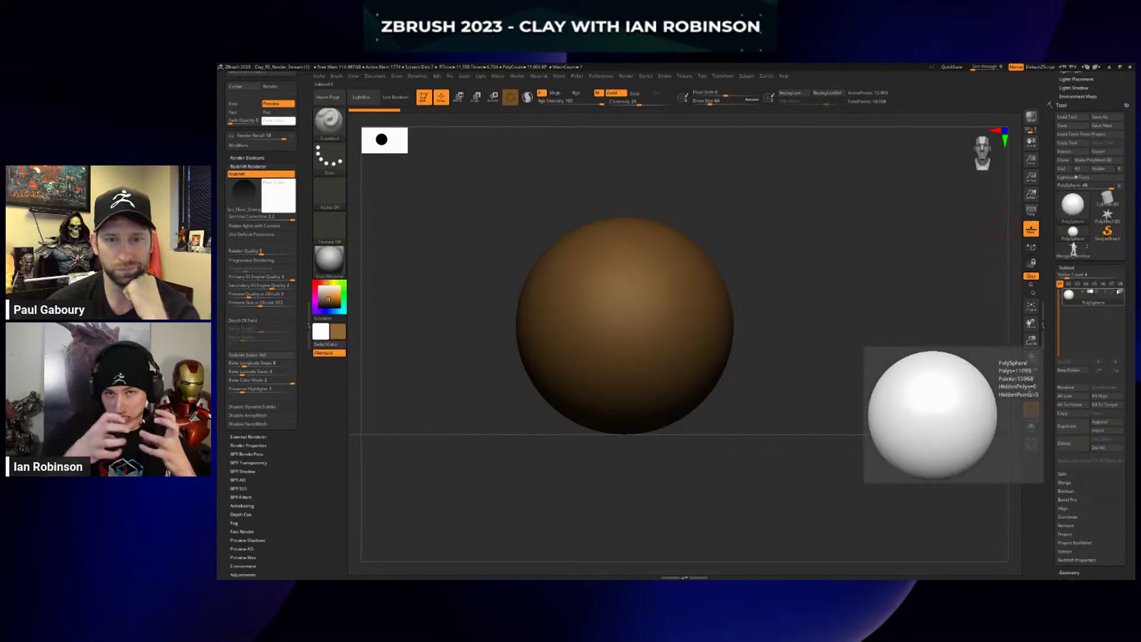
pyautogui.keyDown('alt'); pyautogui.moveTo(802, 293); pyautogui.dragTo(832, 270); pyautogui.keyUp('alt')
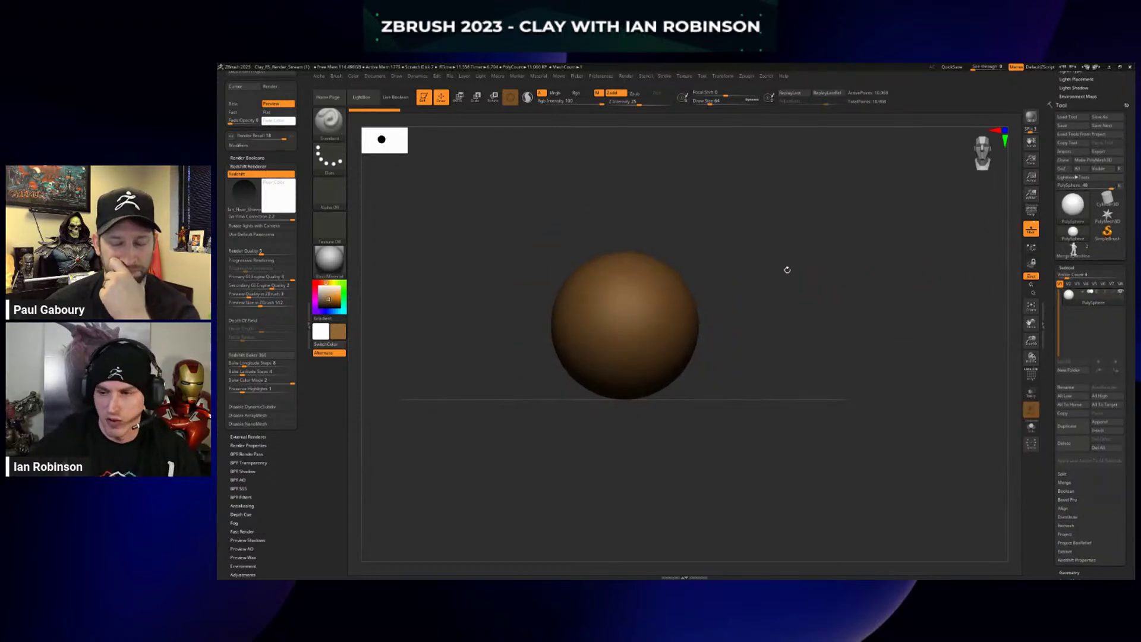
pyautogui.press('w')
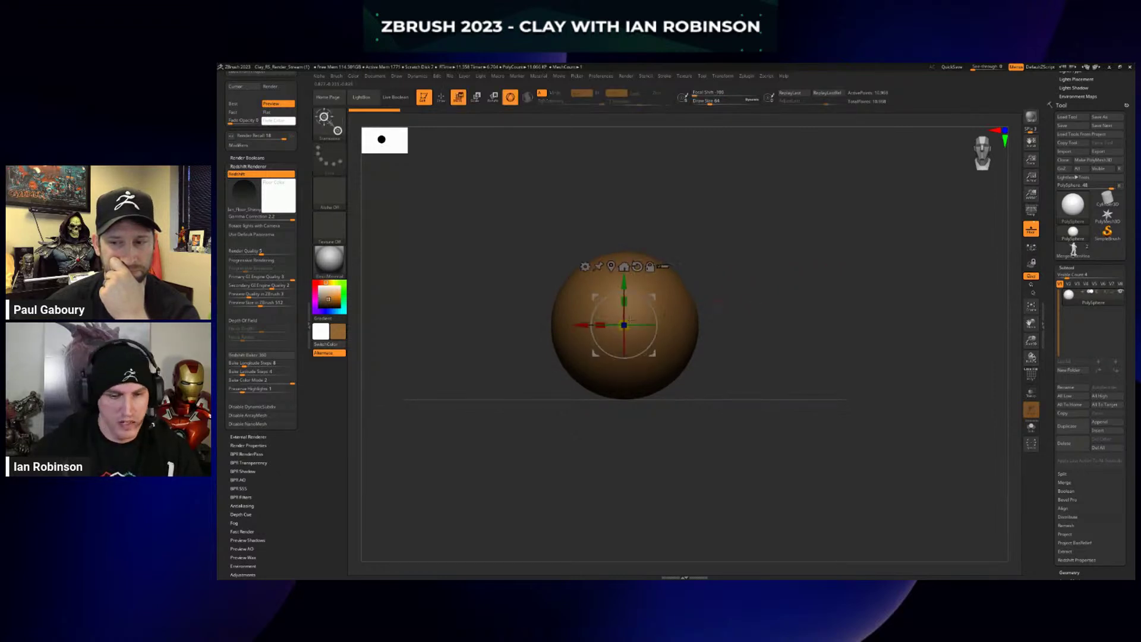
pyautogui.moveTo(577, 326); pyautogui.dragTo(849, 323)
pyautogui.hotkey('ctrl', 'z')
pyautogui.moveTo(889, 285); pyautogui.dragTo(887, 165)
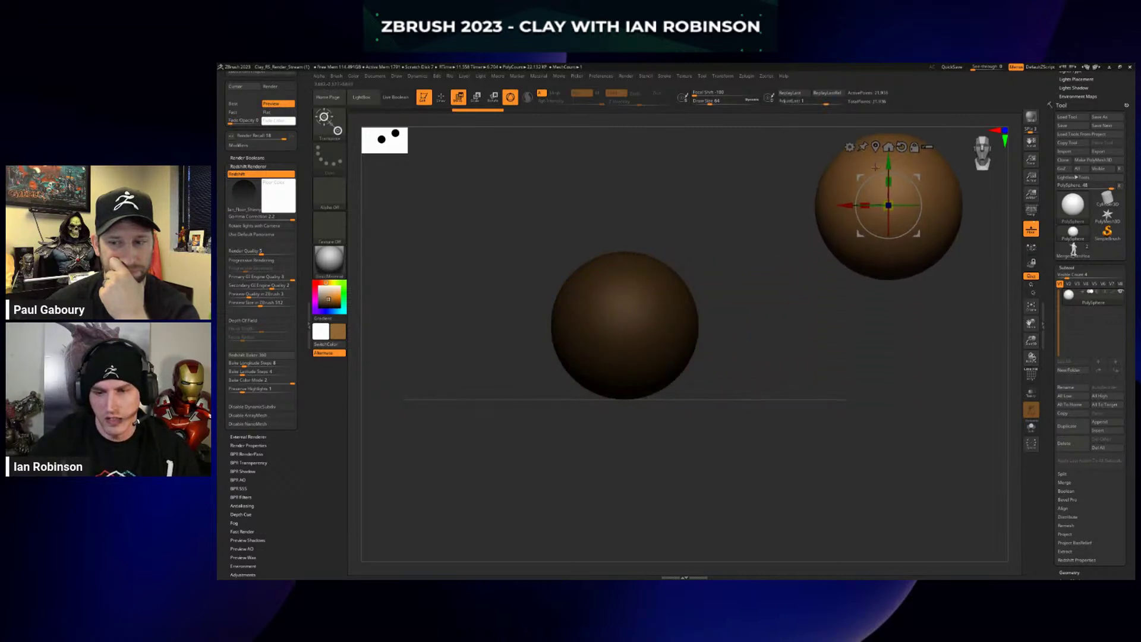
pyautogui.moveTo(951, 356); pyautogui.dragTo(999, 371)
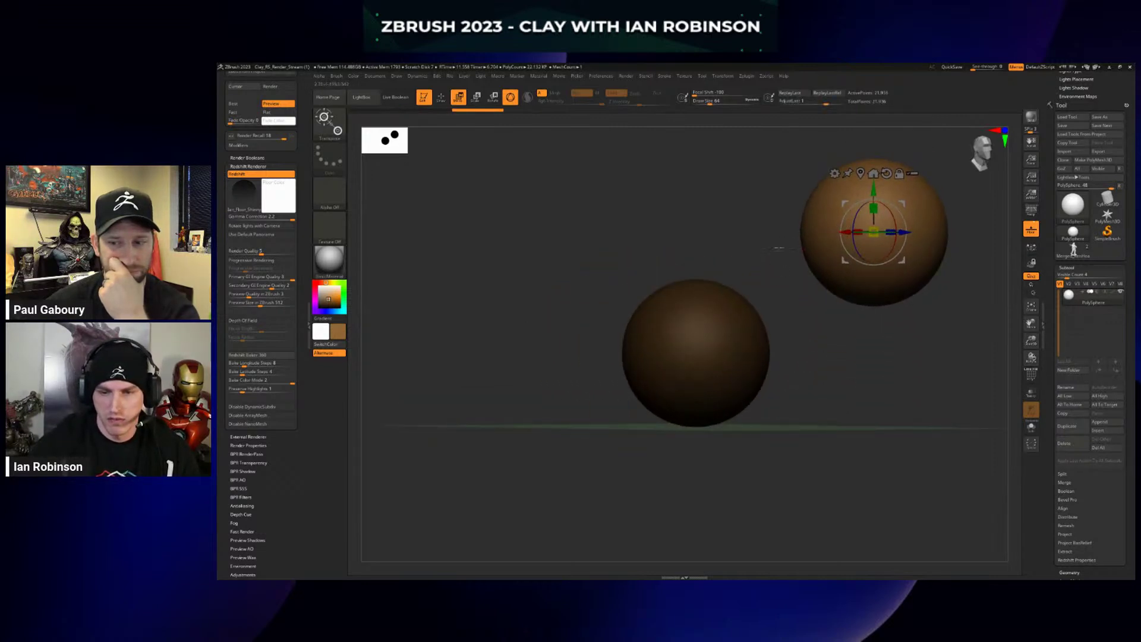
pyautogui.keyDown('ctrl'); pyautogui.moveTo(779, 248); pyautogui.dragTo(747, 241); pyautogui.keyUp('ctrl')
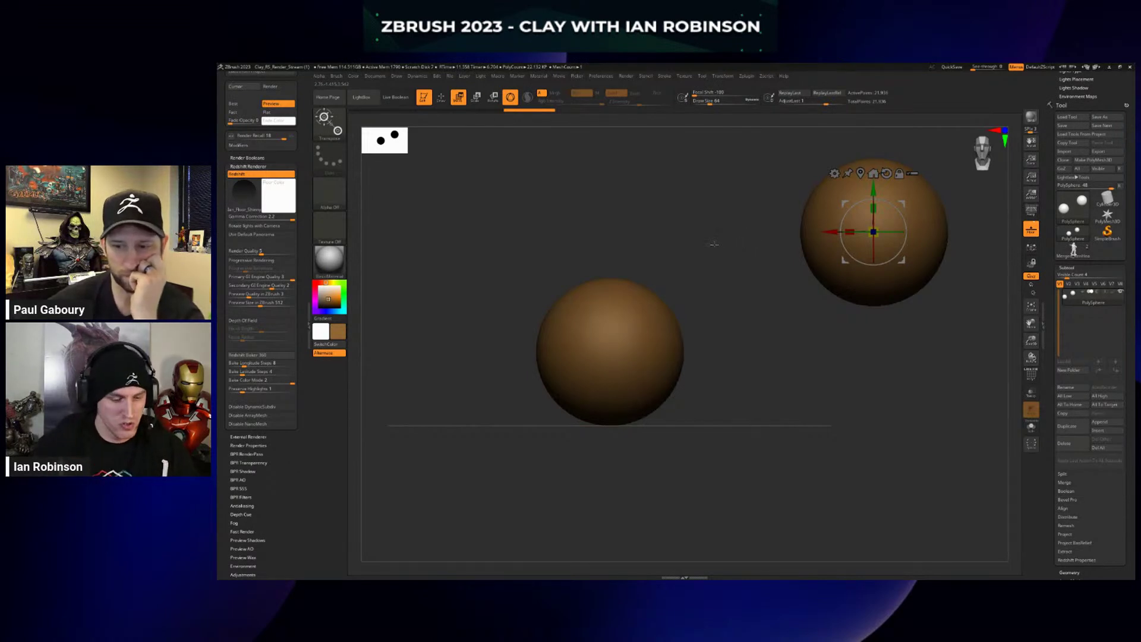
# Return to Draw mode and mask a round patch on the facing side of each sphere.
pyautogui.press('q')
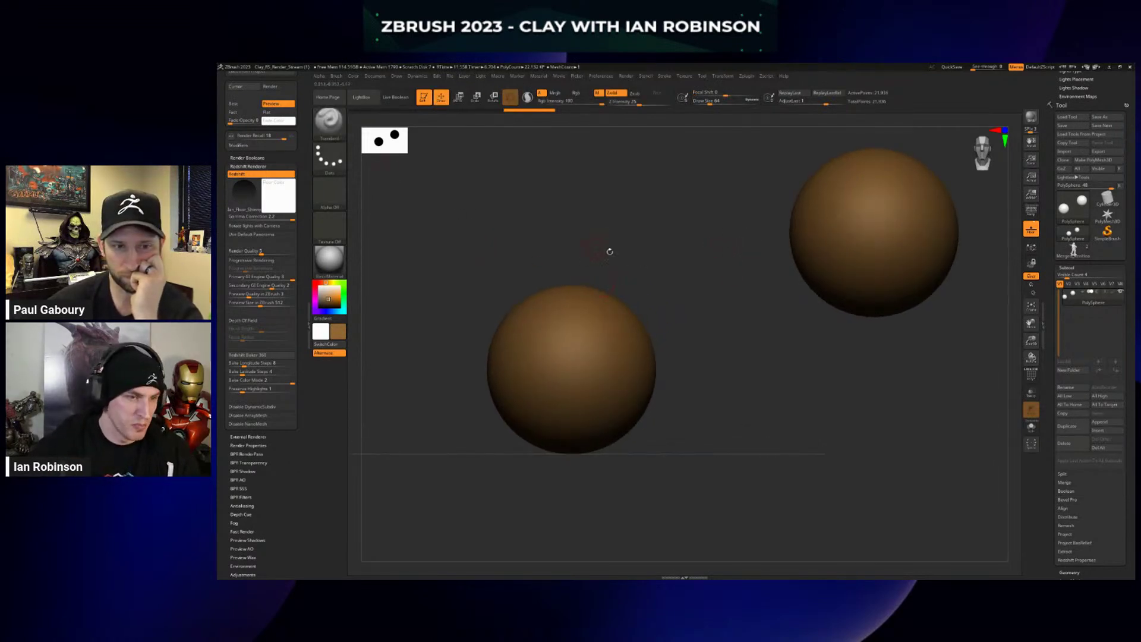
pyautogui.press('s')
pyautogui.moveTo(601, 250); pyautogui.dragTo(651, 266)
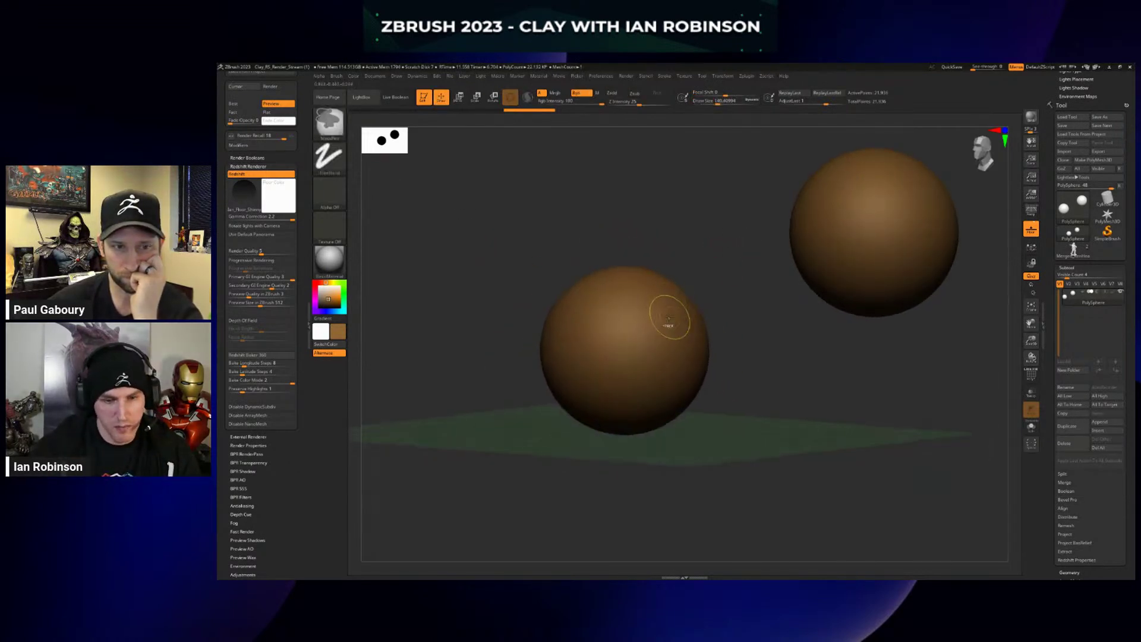
pyautogui.moveTo(668, 319)
pyautogui.keyDown('ctrl'); pyautogui.mouseDown()
pyautogui.moveTo(655, 335)
pyautogui.moveTo(636, 321)
pyautogui.moveTo(653, 300)
pyautogui.moveTo(624, 341)
pyautogui.moveTo(634, 330)
pyautogui.mouseUp(); pyautogui.keyUp('ctrl')
pyautogui.moveTo(751, 306); pyautogui.dragTo(805, 295)
pyautogui.moveTo(772, 220)
pyautogui.keyDown('ctrl'); pyautogui.mouseDown()
pyautogui.moveTo(810, 211)
pyautogui.moveTo(850, 226)
pyautogui.moveTo(785, 237)
pyautogui.moveTo(821, 198)
pyautogui.moveTo(763, 235)
pyautogui.mouseUp(); pyautogui.keyUp('ctrl')
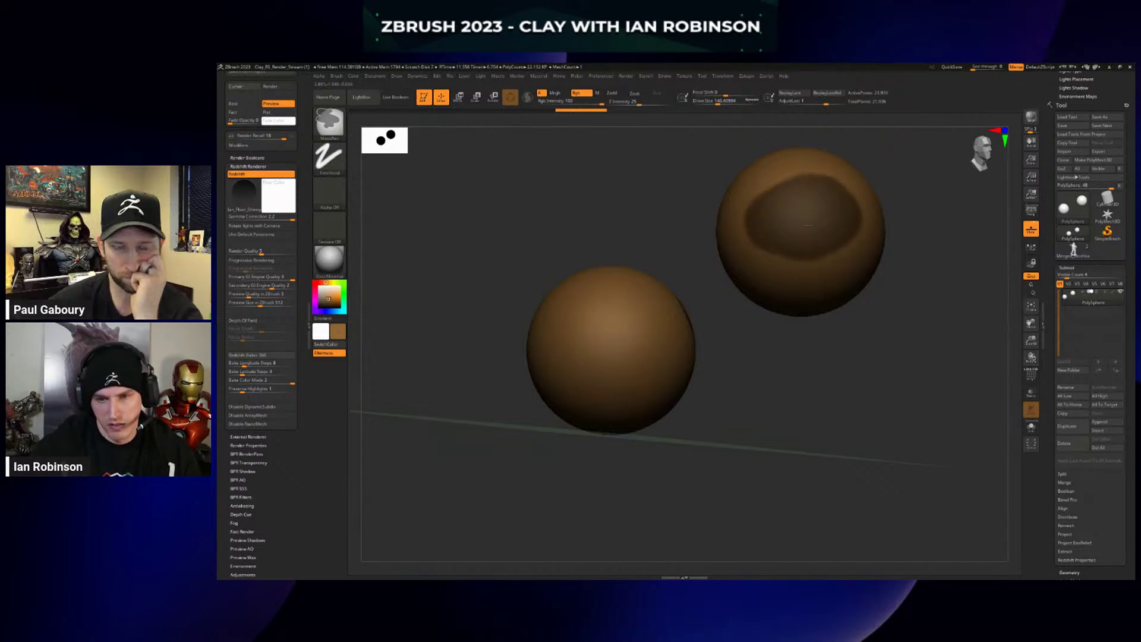
pyautogui.moveTo(874, 333); pyautogui.dragTo(923, 333)
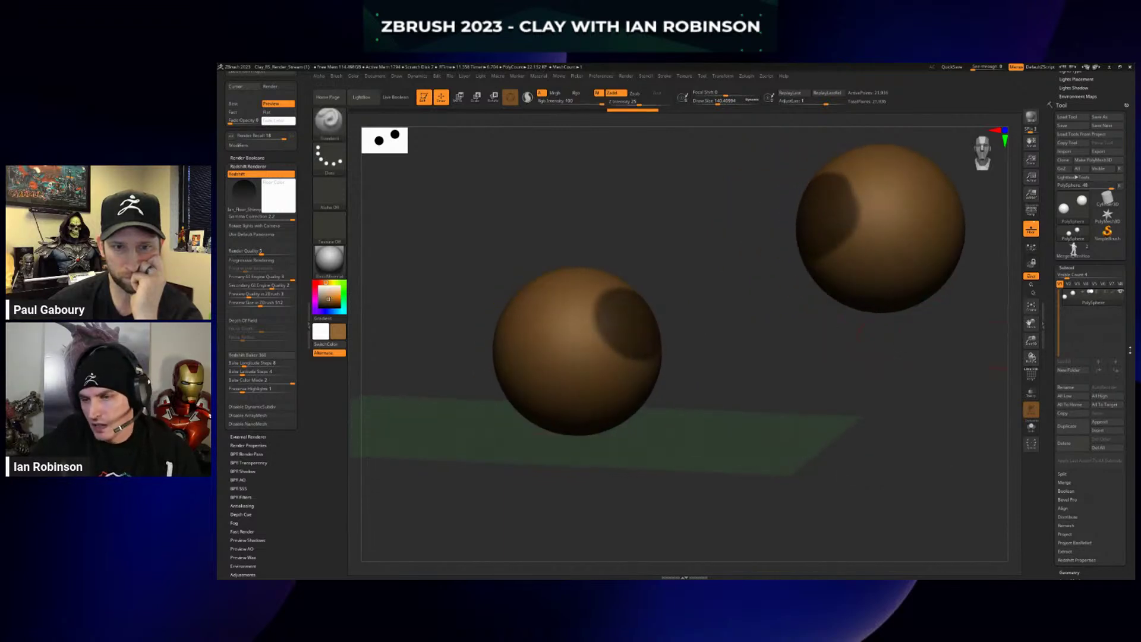
# Raise the Slime Bridge Tension to about 56 and generate a bridge between the two masked patches.
pyautogui.scroll(-10, 1121, 268)
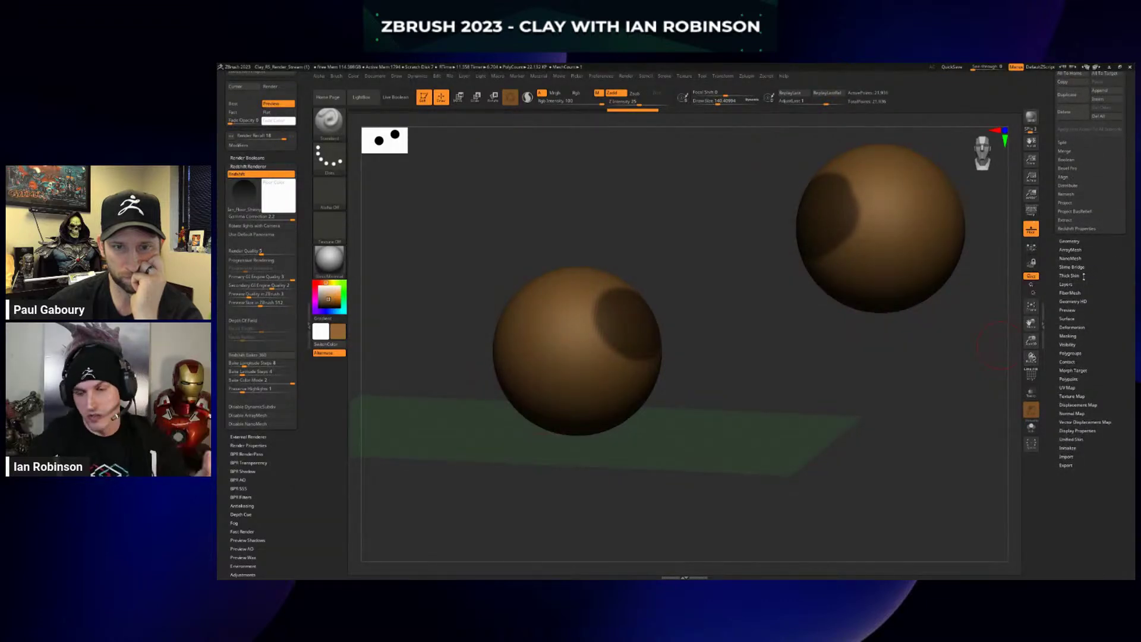
pyautogui.click(1077, 268)
pyautogui.scroll(3, 1110, 214)
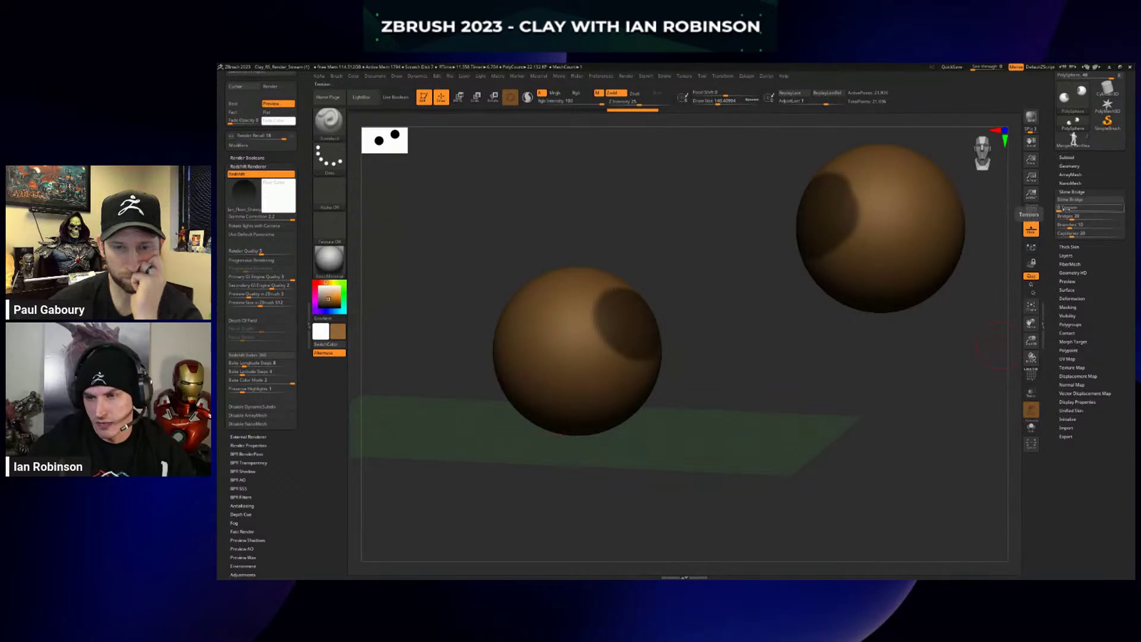
pyautogui.moveTo(1061, 208); pyautogui.dragTo(1097, 208)
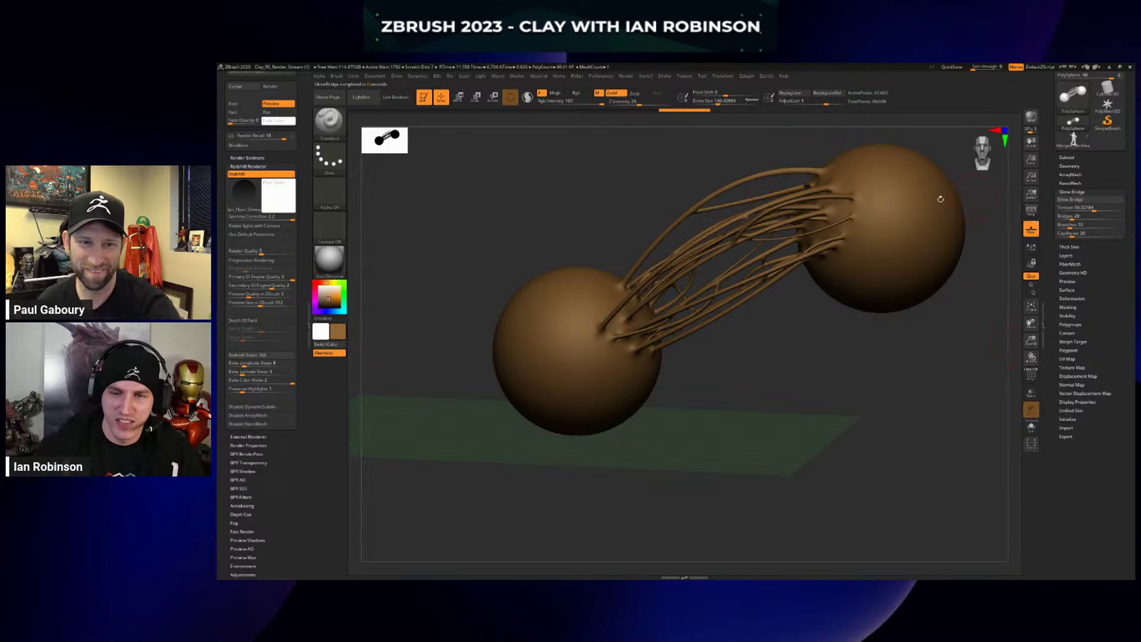
# Turn on PolyFrame and isolate the polygroups of the upper bridge strands by showing and hiding parts.
pyautogui.moveTo(792, 323)
pyautogui.mouseDown()
pyautogui.moveTo(804, 315)
pyautogui.moveTo(806, 353)
pyautogui.moveTo(810, 342)
pyautogui.moveTo(772, 357)
pyautogui.moveTo(763, 344)
pyautogui.mouseUp()
pyautogui.hotkey('shift', 'f')
pyautogui.keyDown('ctrl'); pyautogui.keyDown('shift'); pyautogui.click(671, 220); pyautogui.keyUp('shift'); pyautogui.keyUp('ctrl')
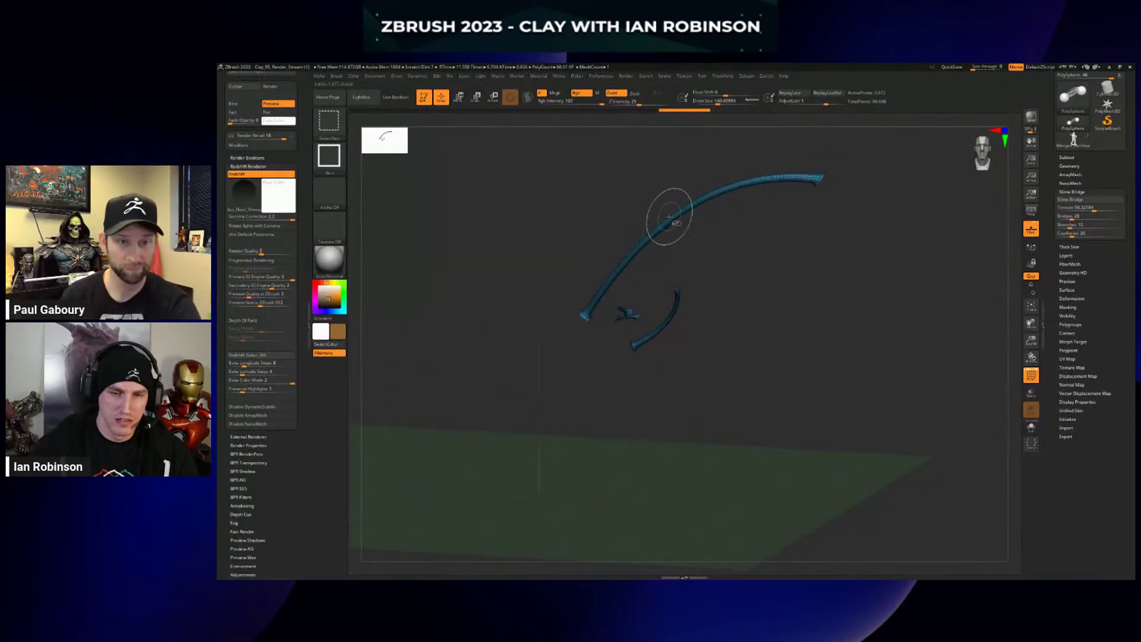
pyautogui.keyDown('ctrl'); pyautogui.keyDown('shift'); pyautogui.moveTo(717, 265); pyautogui.dragTo(729, 290); pyautogui.keyUp('shift'); pyautogui.keyUp('ctrl')
pyautogui.keyDown('ctrl'); pyautogui.keyDown('shift'); pyautogui.click(685, 222); pyautogui.keyUp('shift'); pyautogui.keyUp('ctrl')
pyautogui.keyDown('ctrl'); pyautogui.keyDown('shift'); pyautogui.moveTo(788, 360); pyautogui.dragTo(795, 377); pyautogui.keyUp('shift'); pyautogui.keyUp('ctrl')
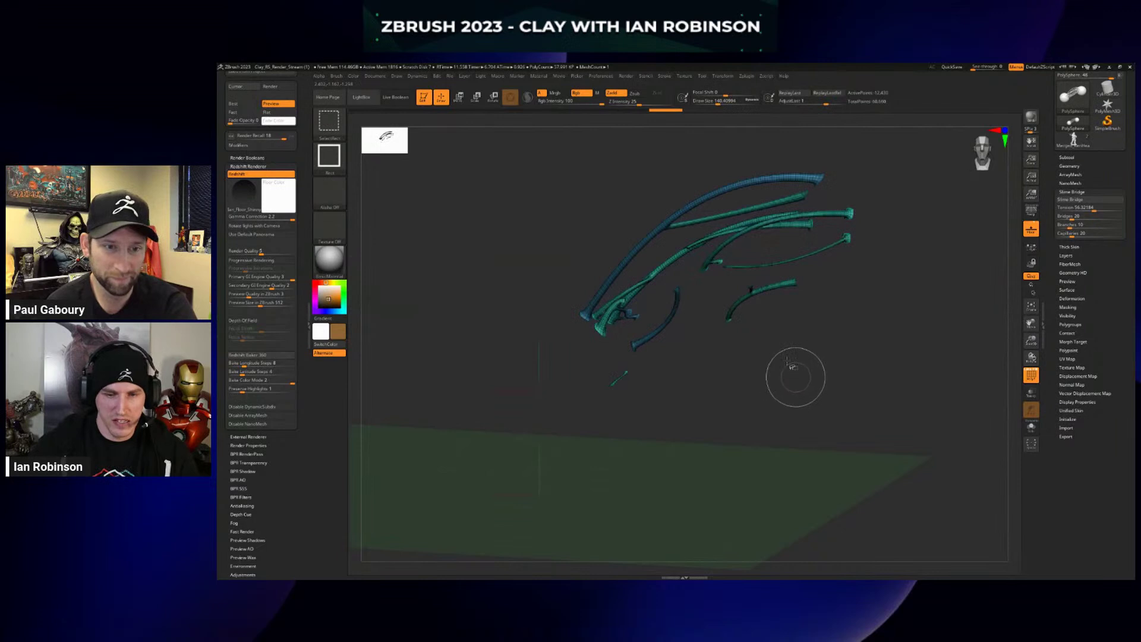
# Apply Auto Groups to the visible strands so that separate pieces get their own polygroups.
pyautogui.moveTo(868, 340); pyautogui.dragTo(916, 332)
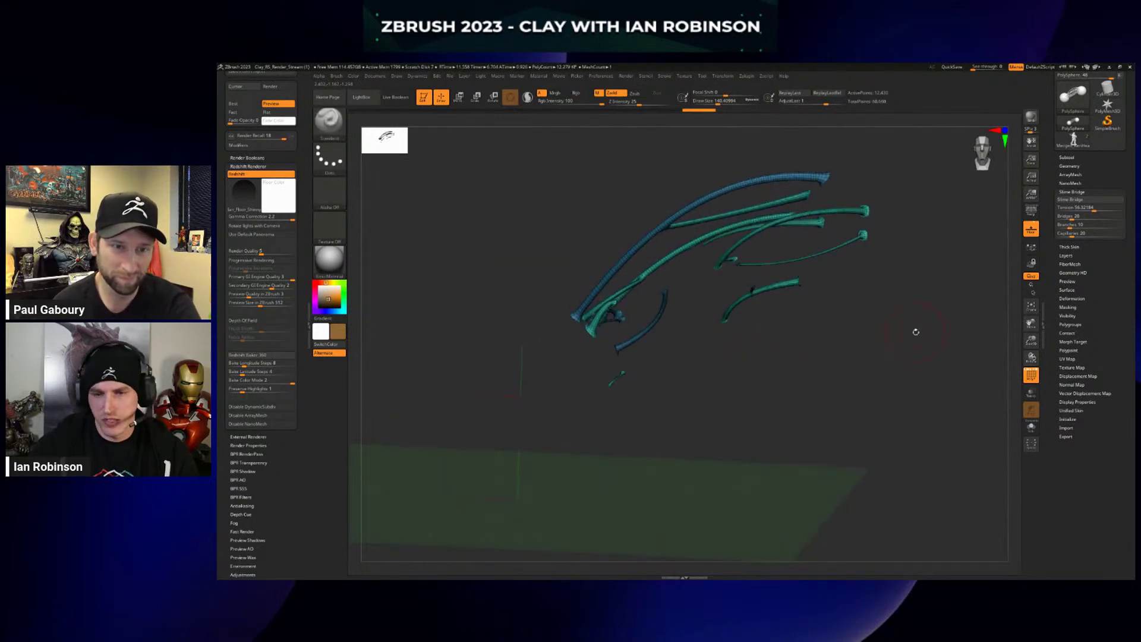
pyautogui.click(1070, 325)
pyautogui.click(1069, 286)
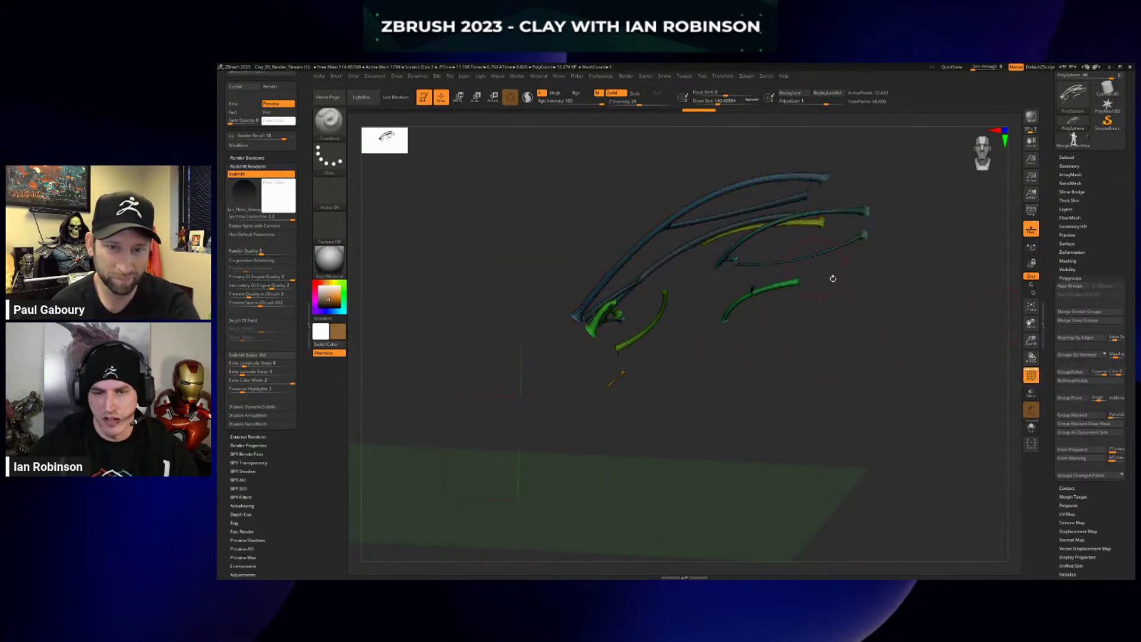
# Hide individual bridge strands by their polygroups while keeping both spheres in view.
pyautogui.keyDown('ctrl'); pyautogui.keyDown('shift'); pyautogui.click(683, 216); pyautogui.keyUp('shift'); pyautogui.keyUp('ctrl')
pyautogui.keyDown('ctrl'); pyautogui.keyDown('shift'); pyautogui.click(874, 285); pyautogui.keyUp('shift'); pyautogui.keyUp('ctrl')
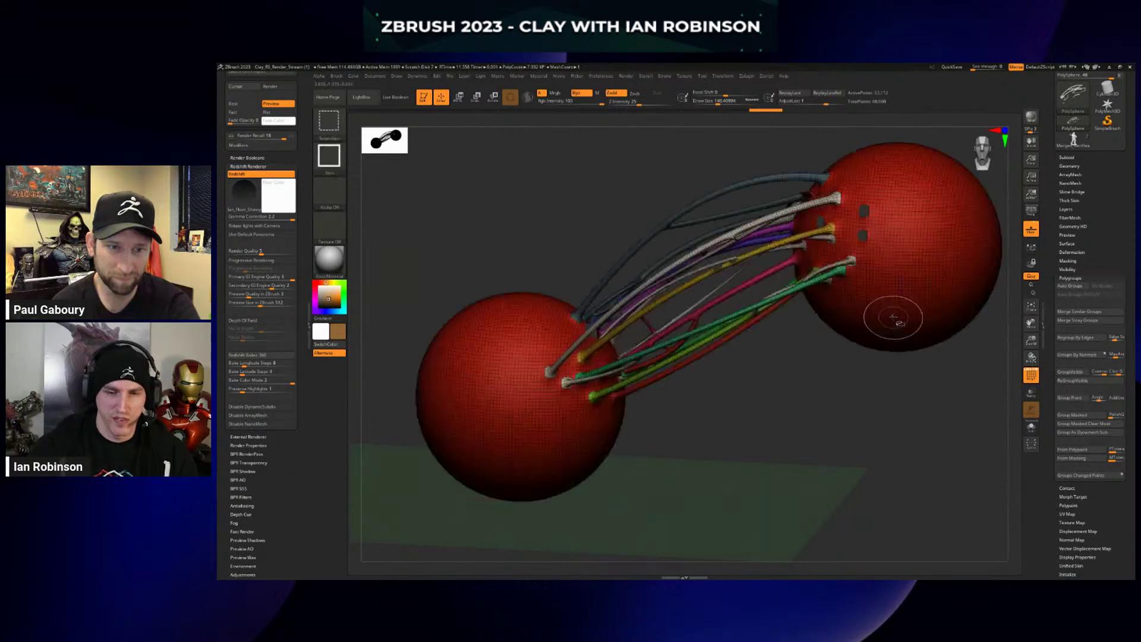
pyautogui.keyDown('ctrl'); pyautogui.keyDown('shift'); pyautogui.click(682, 218); pyautogui.keyUp('shift'); pyautogui.keyUp('ctrl')
pyautogui.moveTo(731, 285); pyautogui.dragTo(821, 332)
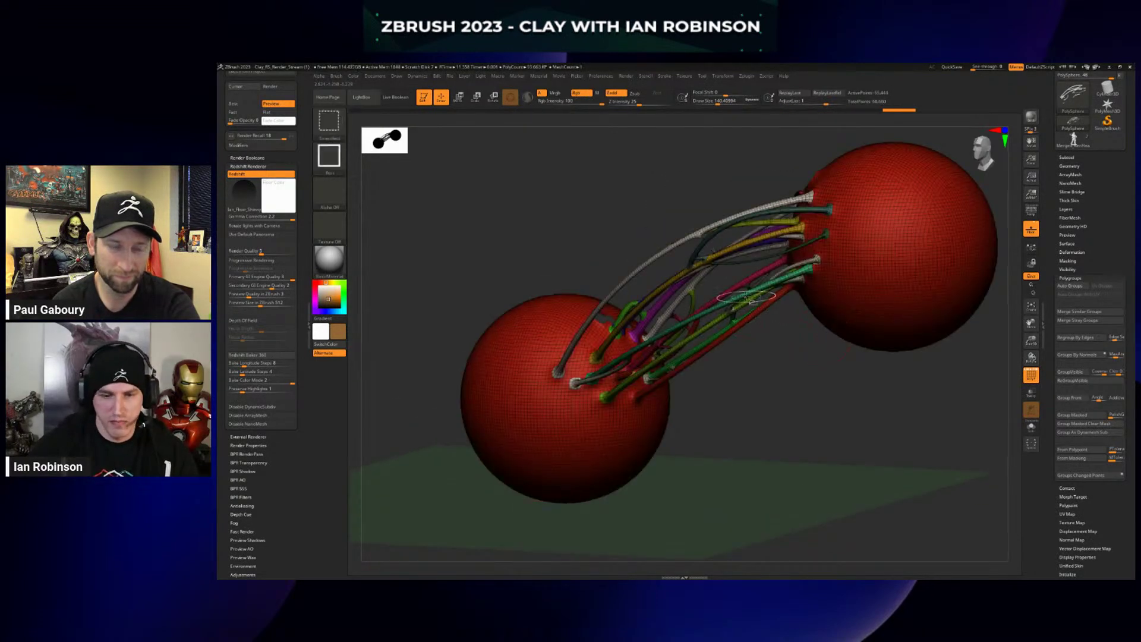
pyautogui.keyDown('alt'); pyautogui.click(719, 294); pyautogui.keyUp('alt')
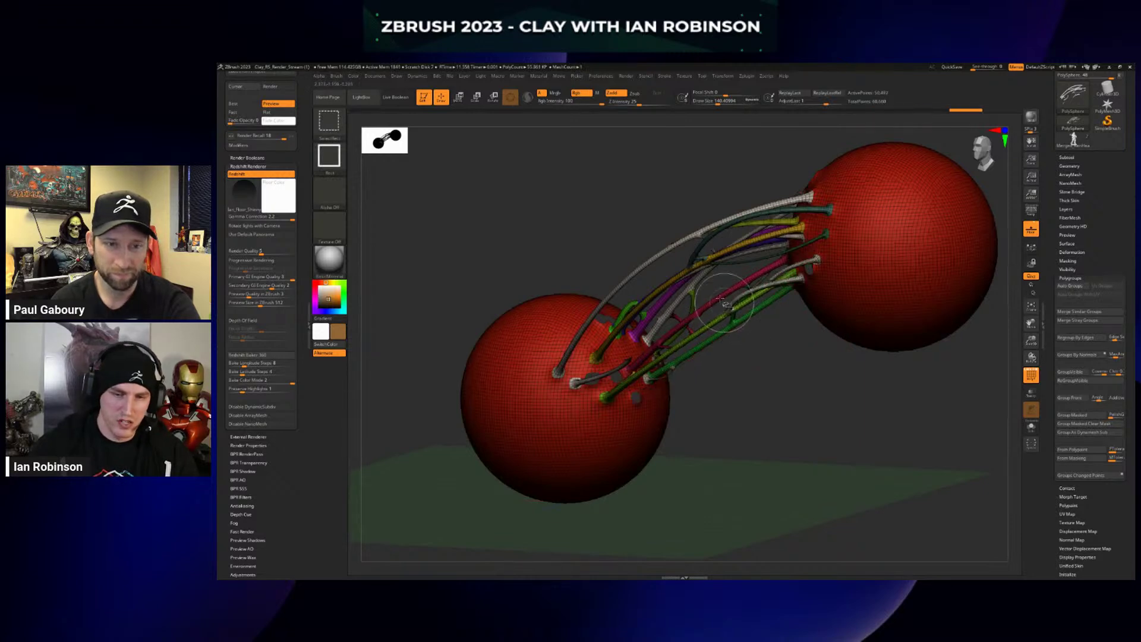
pyautogui.keyDown('alt'); pyautogui.click(719, 291); pyautogui.keyUp('alt')
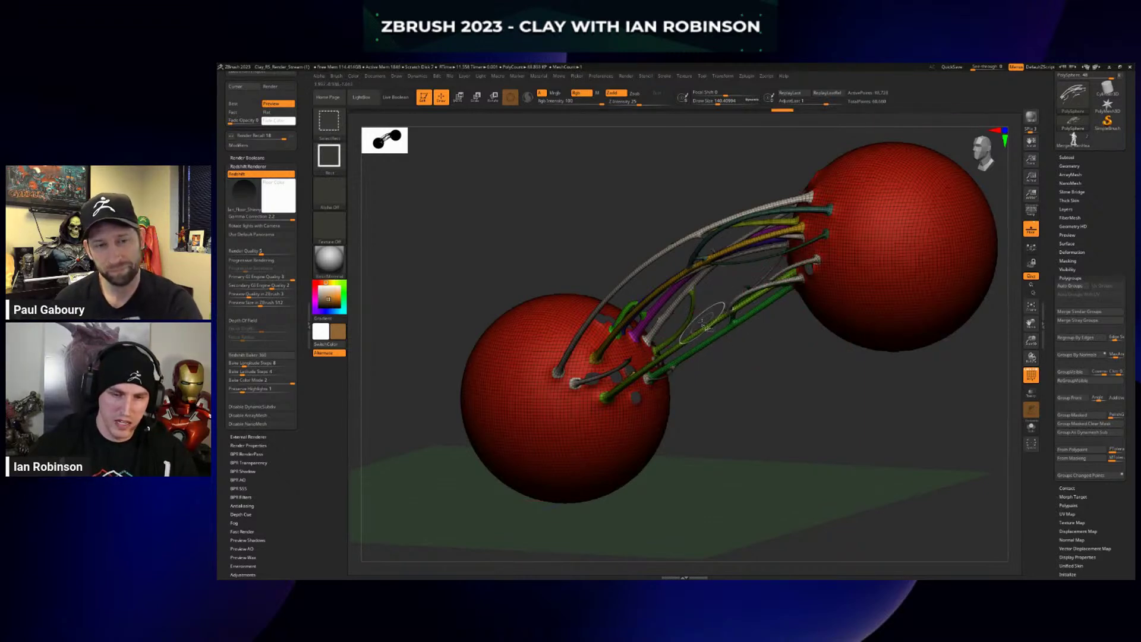
pyautogui.keyDown('alt'); pyautogui.click(719, 333); pyautogui.keyUp('alt')
# Unhide the whole mesh and turn off PolyFrame.
pyautogui.keyDown('ctrl'); pyautogui.keyDown('shift'); pyautogui.click(717, 338); pyautogui.keyUp('shift'); pyautogui.keyUp('ctrl')
pyautogui.moveTo(780, 349)
pyautogui.keyDown('ctrl'); pyautogui.keyDown('shift'); pyautogui.mouseDown()
pyautogui.moveTo(846, 400)
pyautogui.moveTo(833, 388)
pyautogui.moveTo(868, 382)
pyautogui.moveTo(860, 357)
pyautogui.mouseUp(); pyautogui.keyUp('shift'); pyautogui.keyUp('ctrl')
pyautogui.keyDown('ctrl'); pyautogui.keyDown('shift'); pyautogui.click(839, 387); pyautogui.keyUp('shift'); pyautogui.keyUp('ctrl')
# Mask a round patch on the upper sphere and generate a Slime Bridge there with lower Tension and Branches at 0.
pyautogui.moveTo(858, 247)
pyautogui.keyDown('ctrl'); pyautogui.mouseDown()
pyautogui.moveTo(867, 236)
pyautogui.moveTo(832, 208)
pyautogui.moveTo(803, 261)
pyautogui.moveTo(844, 205)
pyautogui.mouseUp(); pyautogui.keyUp('ctrl')
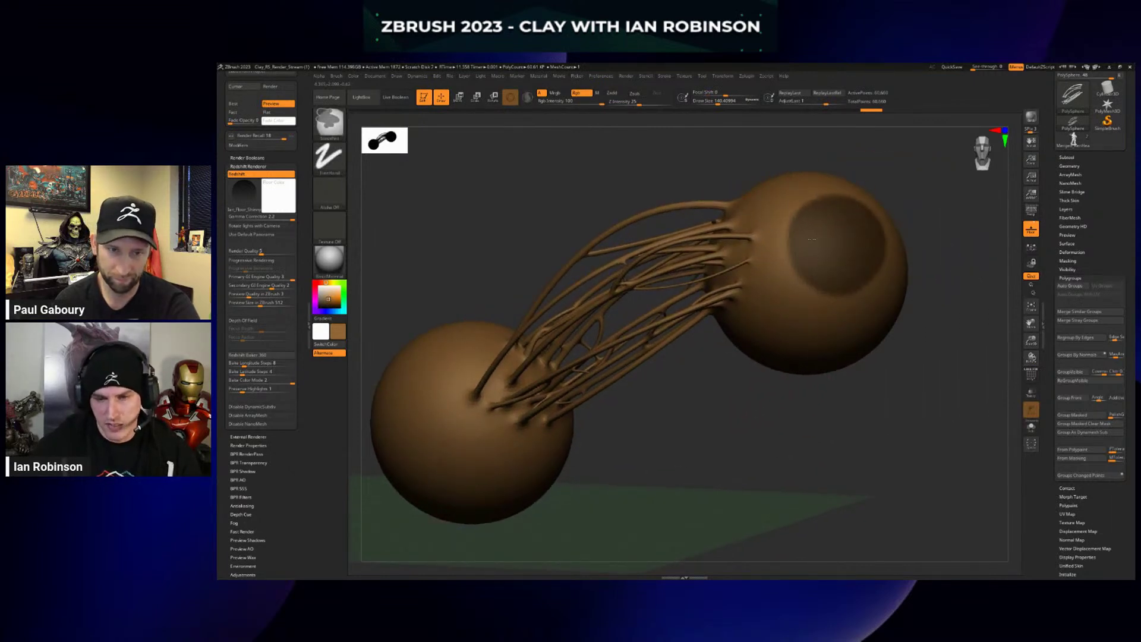
pyautogui.keyDown('ctrl'); pyautogui.moveTo(811, 242); pyautogui.dragTo(815, 241); pyautogui.keyUp('ctrl')
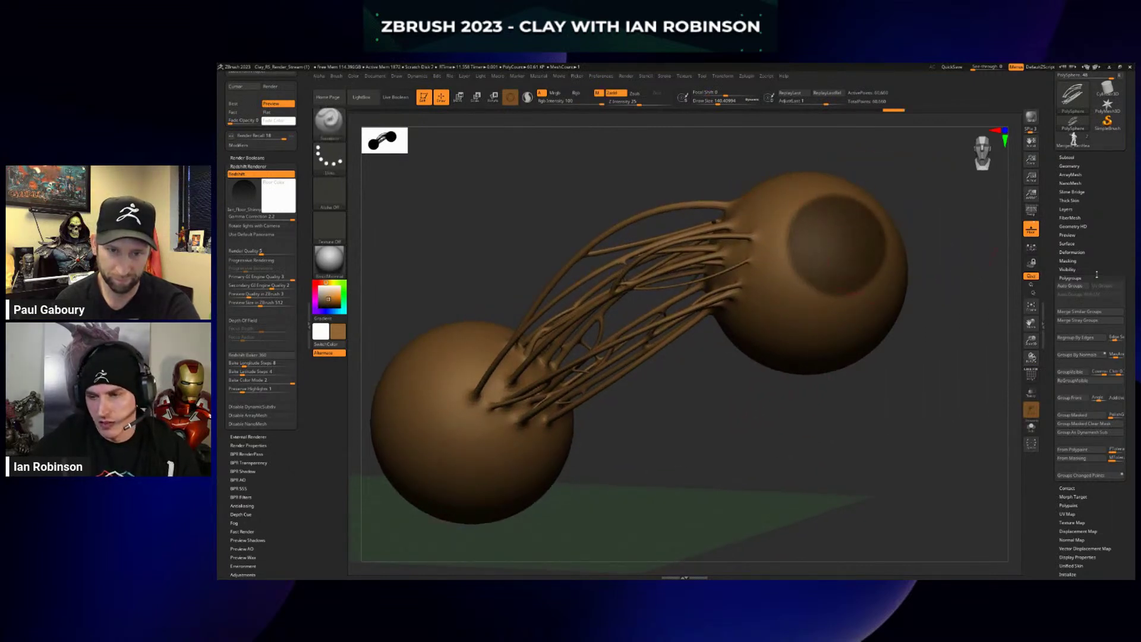
pyautogui.click(1083, 192)
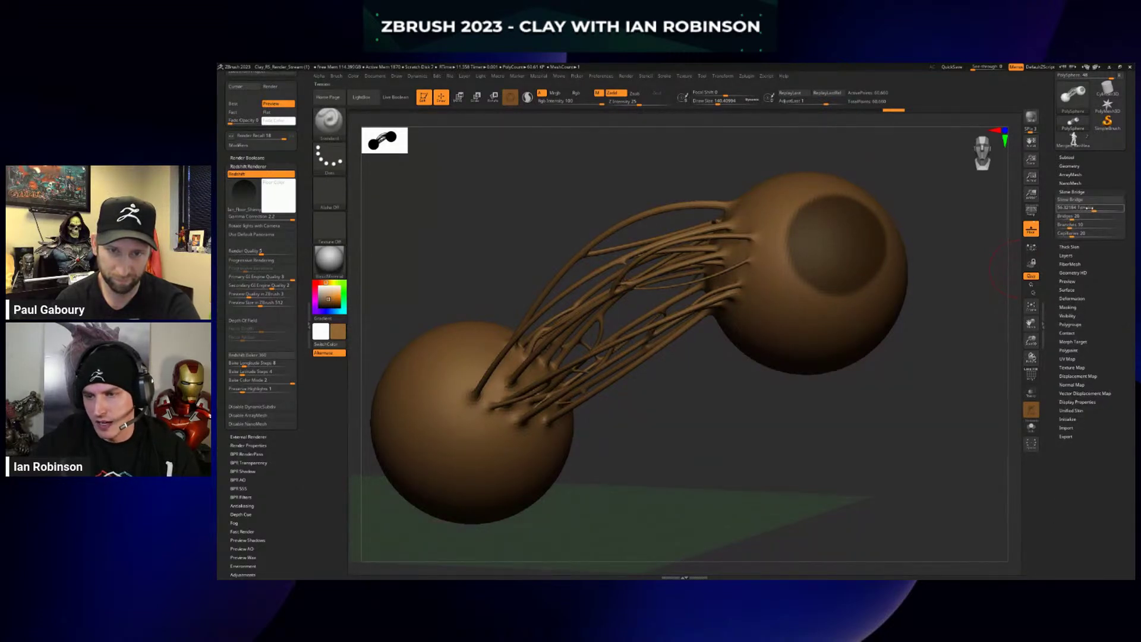
pyautogui.moveTo(1092, 208); pyautogui.dragTo(1067, 216)
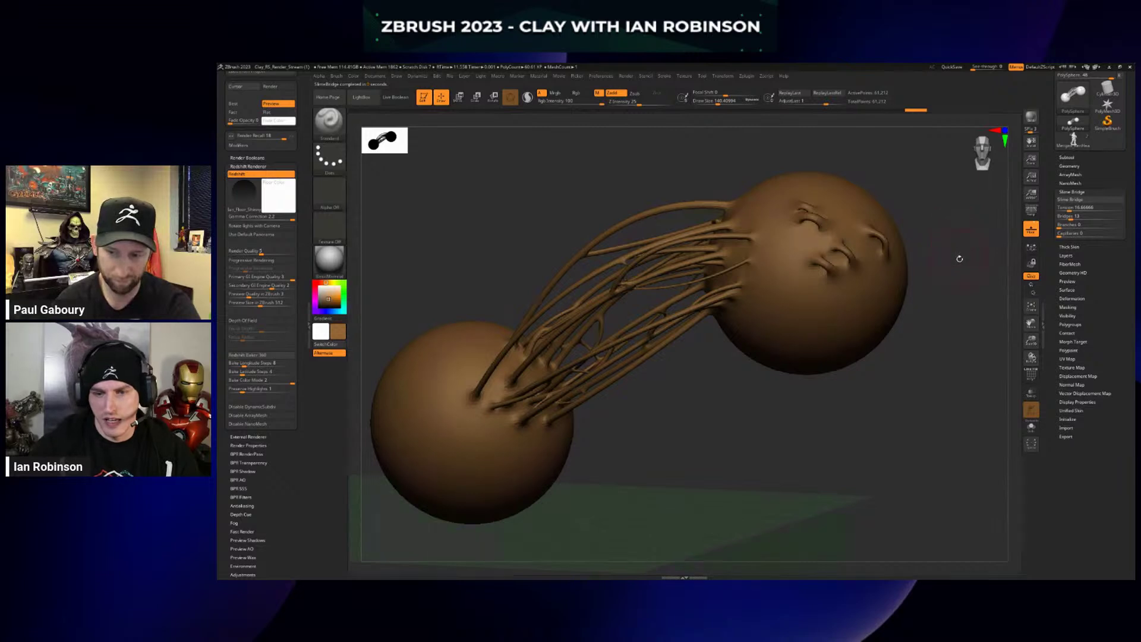
pyautogui.moveTo(959, 259); pyautogui.dragTo(917, 272)
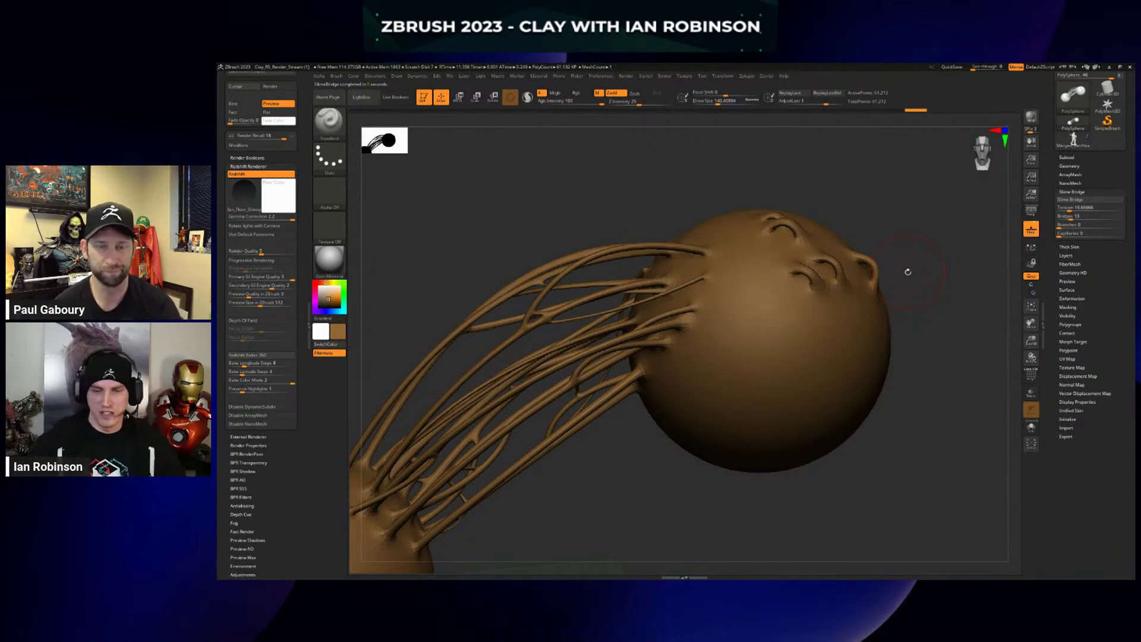
pyautogui.moveTo(909, 262); pyautogui.dragTo(889, 288)
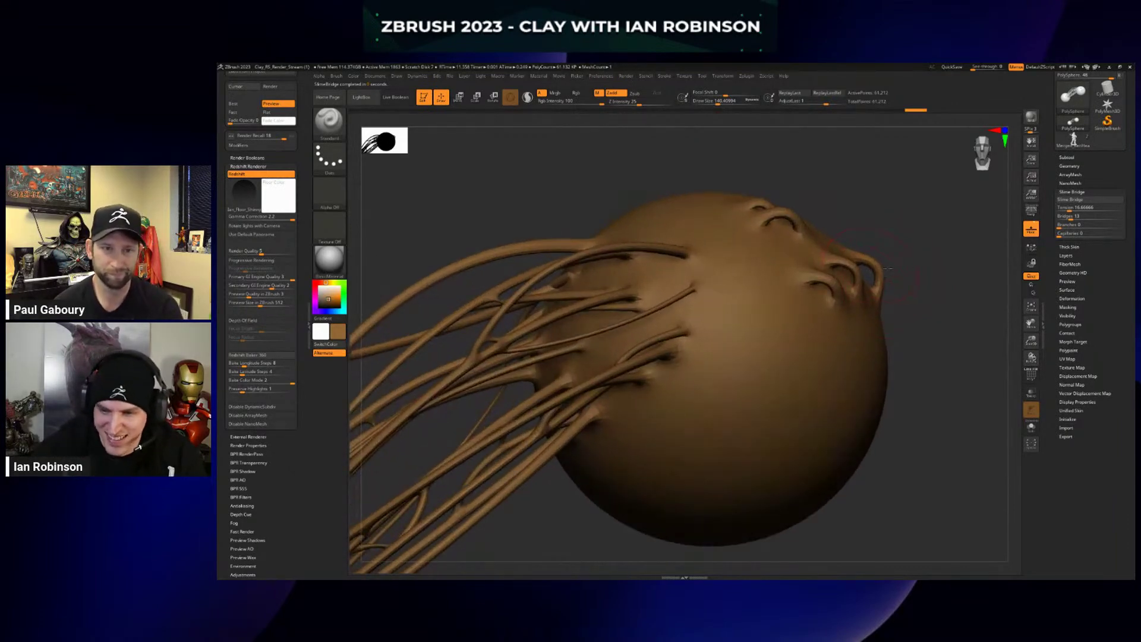
pyautogui.moveTo(950, 267); pyautogui.dragTo(926, 233)
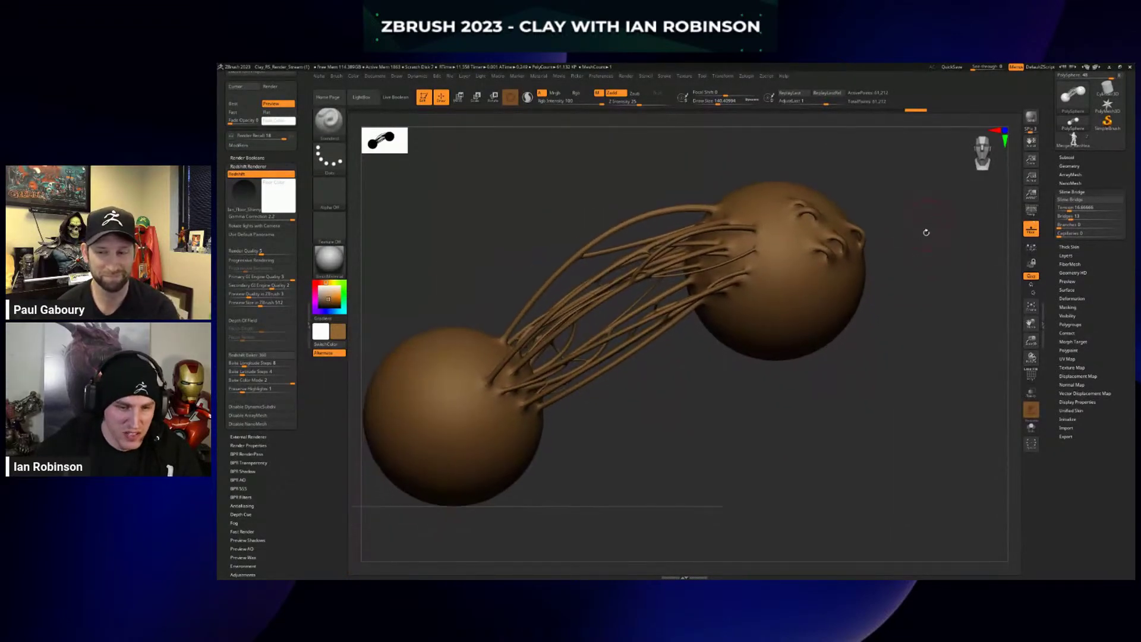
# Mask a patch on the underside of the upper sphere and another on the lower sphere's near side.
pyautogui.press('ctrl')
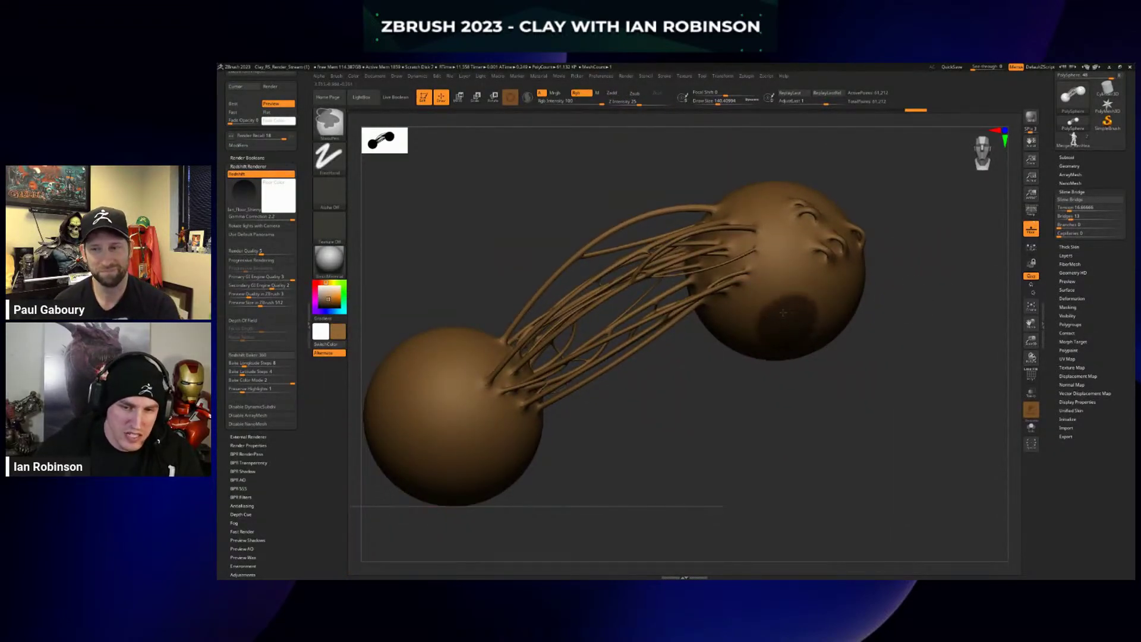
pyautogui.press('b')
pyautogui.press('s')
pyautogui.press('t')
pyautogui.keyDown('alt'); pyautogui.moveTo(691, 380); pyautogui.dragTo(690, 359); pyautogui.keyUp('alt')
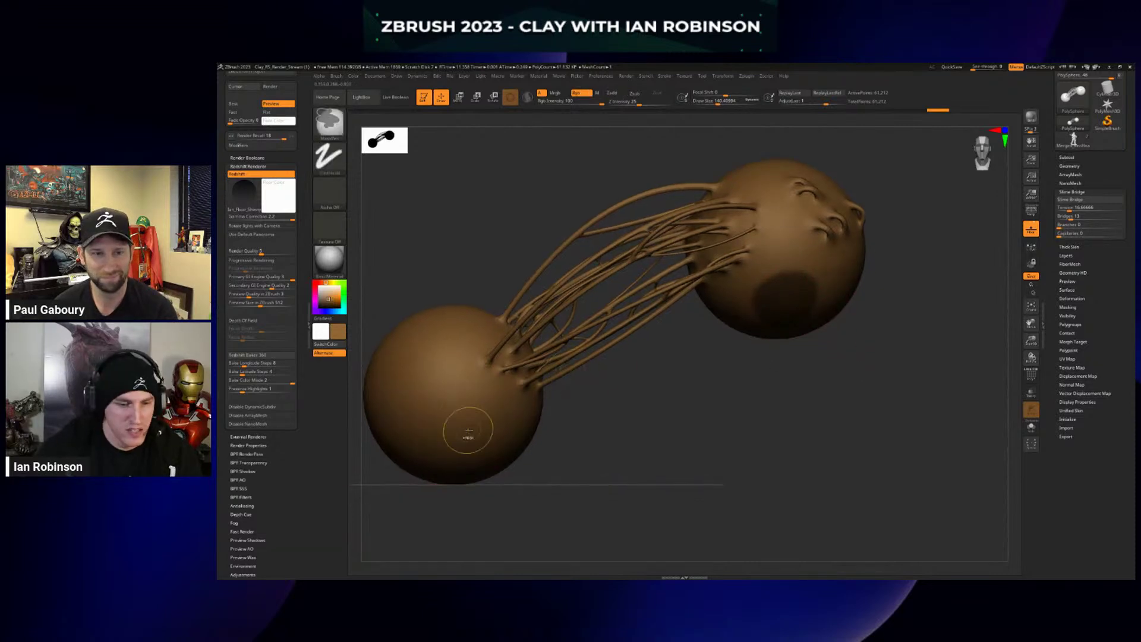
pyautogui.moveTo(485, 429)
pyautogui.keyDown('ctrl'); pyautogui.mouseDown()
pyautogui.moveTo(493, 435)
pyautogui.moveTo(479, 426)
pyautogui.mouseUp(); pyautogui.keyUp('ctrl')
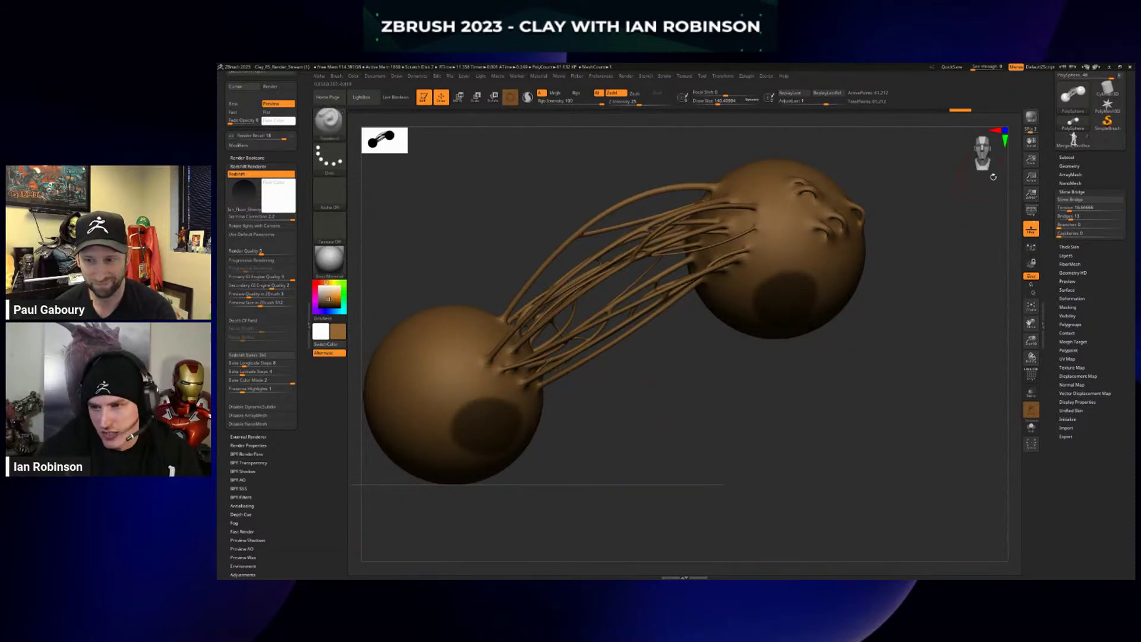
# Generate a Slime Bridge between the two new masked patches with Tension set to 100, and clear any remaining mask.
pyautogui.moveTo(1068, 208); pyautogui.dragTo(1120, 209)
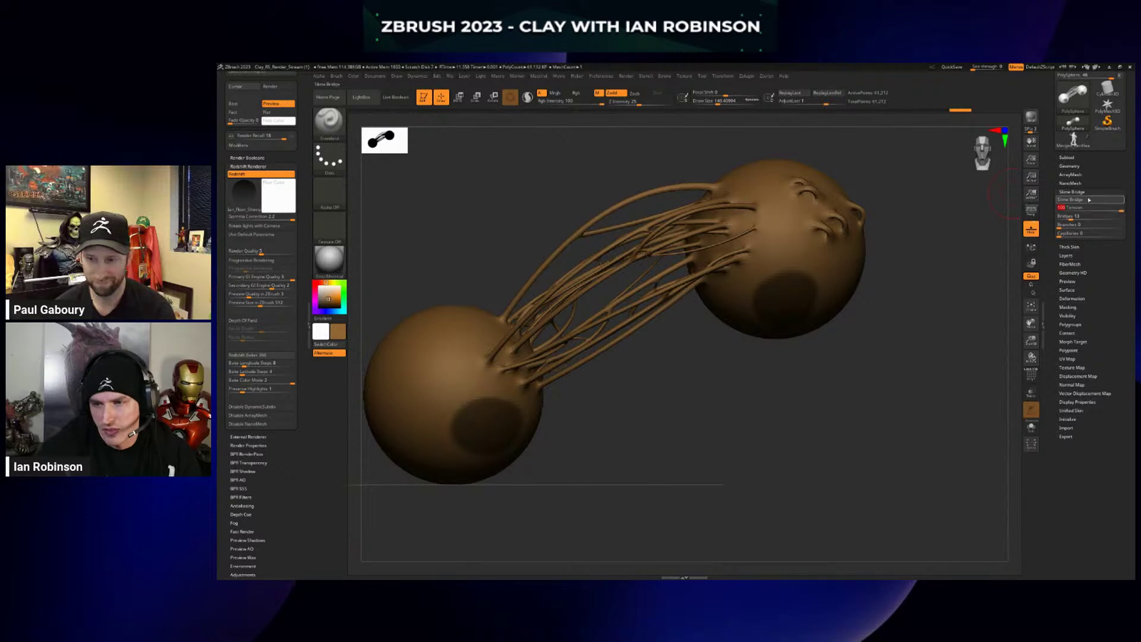
pyautogui.click(1072, 199)
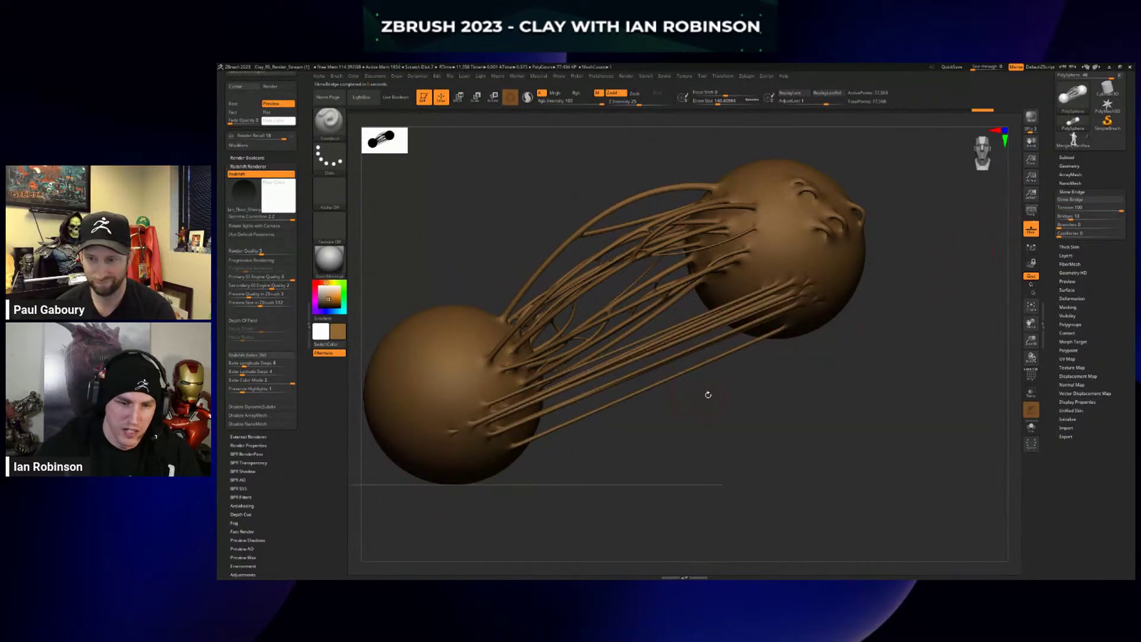
pyautogui.moveTo(733, 417); pyautogui.dragTo(787, 398)
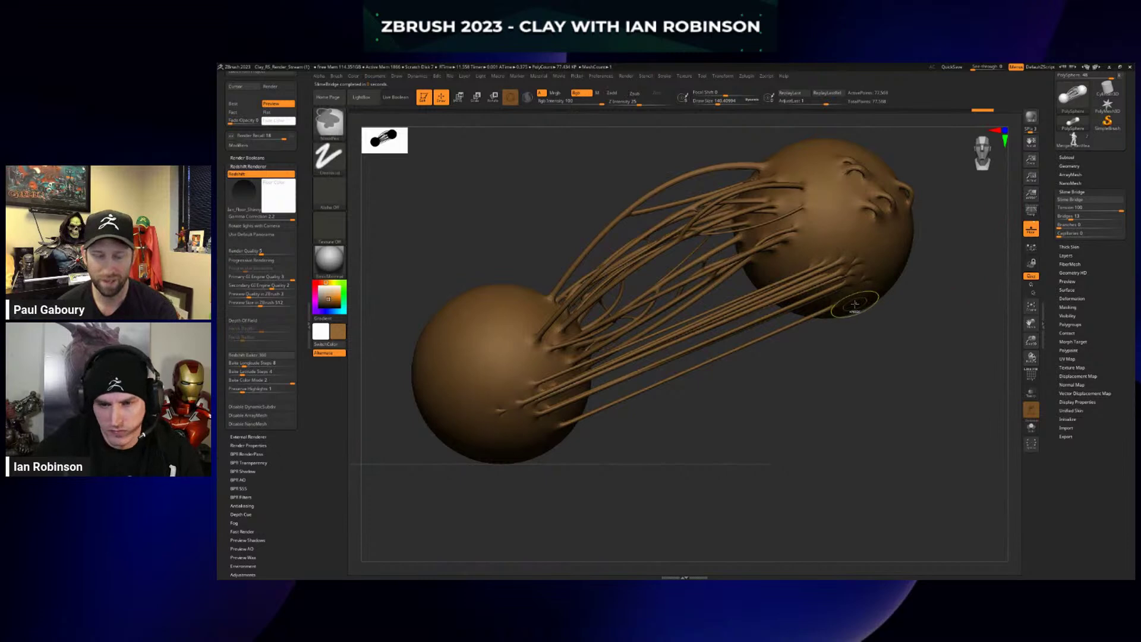
pyautogui.keyDown('ctrl'); pyautogui.click(878, 331); pyautogui.keyUp('ctrl')
pyautogui.keyDown('ctrl'); pyautogui.moveTo(898, 334); pyautogui.dragTo(908, 337); pyautogui.keyUp('ctrl')
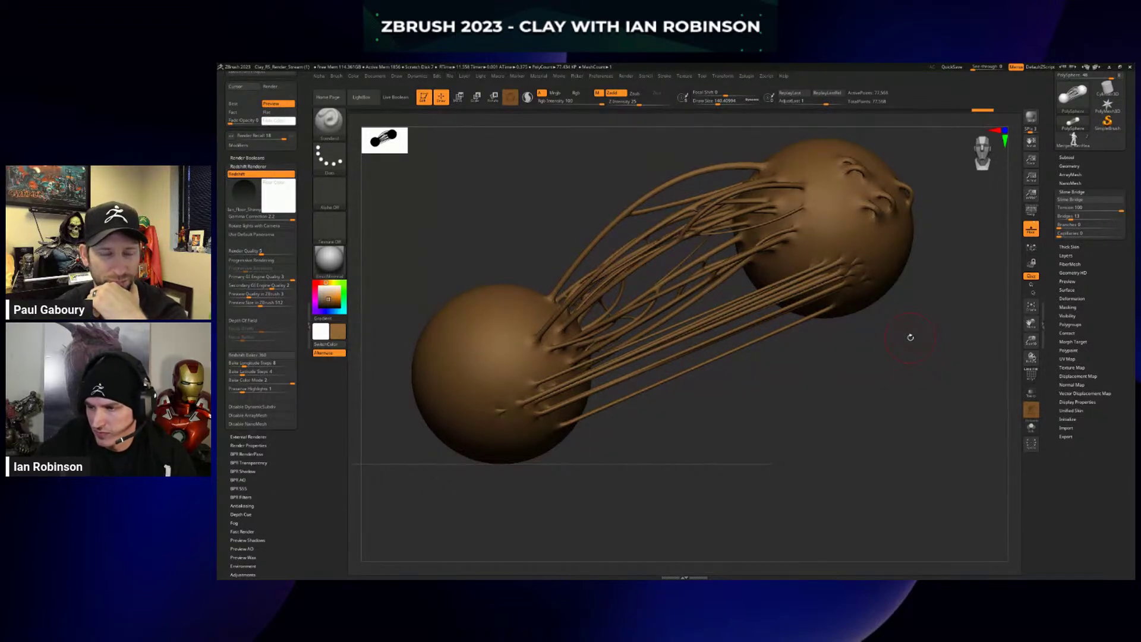
# Examine the slime bridges between the two spheres with PolyFrame turned on to see how their polygroups are assigned.
pyautogui.moveTo(773, 381); pyautogui.dragTo(808, 376)
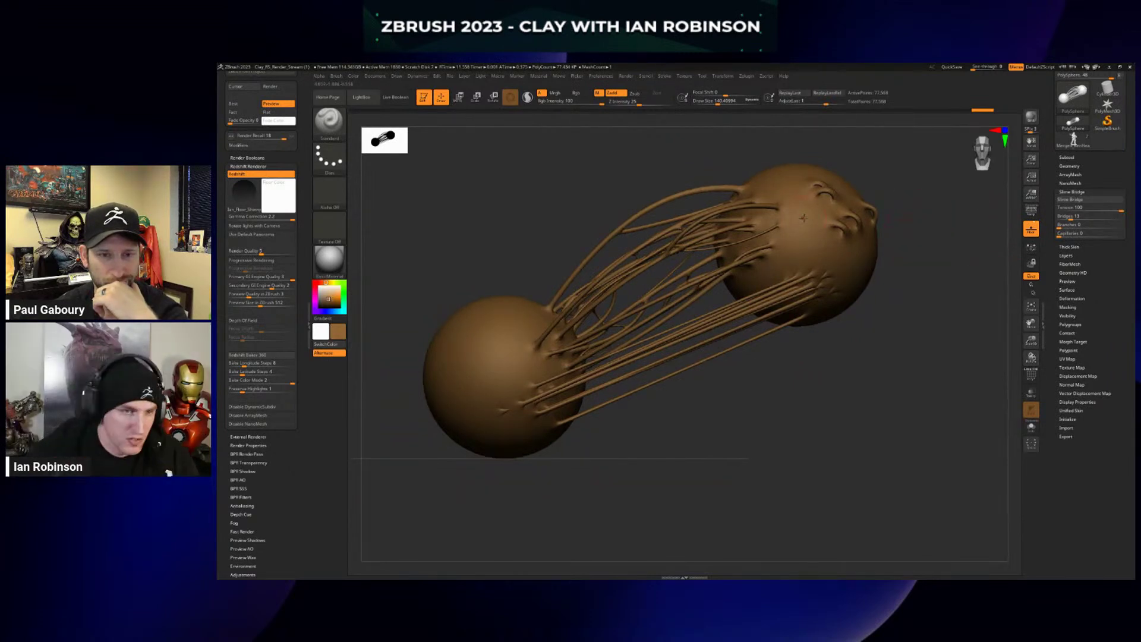
pyautogui.hotkey('shift', 'f')
pyautogui.hotkey('shift', 'f')
pyautogui.hotkey('shift', 'f')
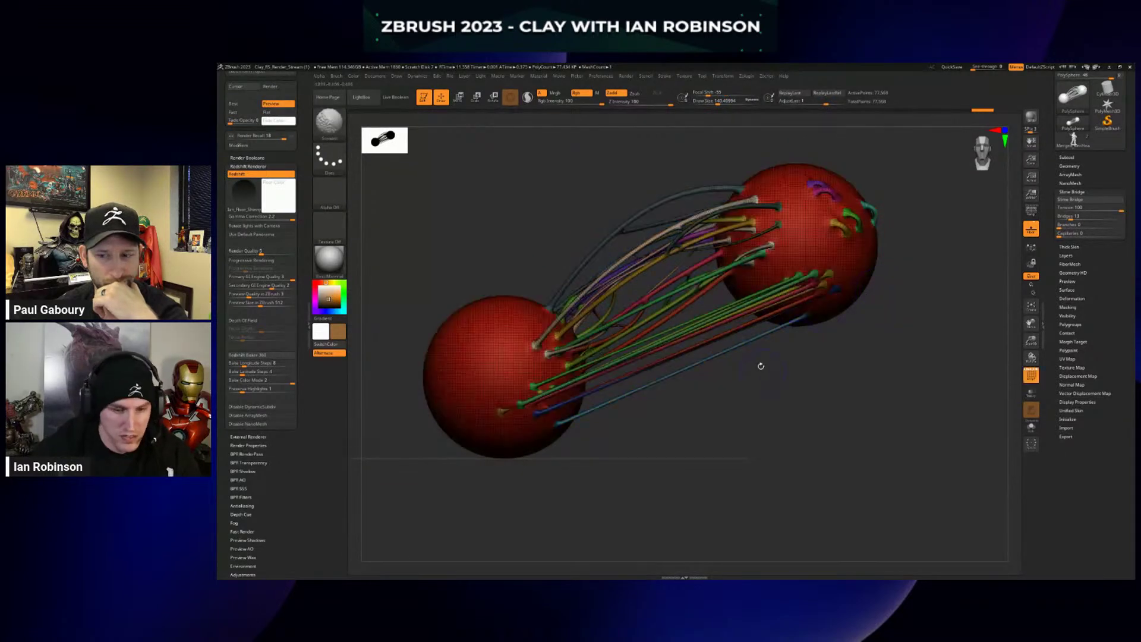
pyautogui.hotkey('shift', 'f')
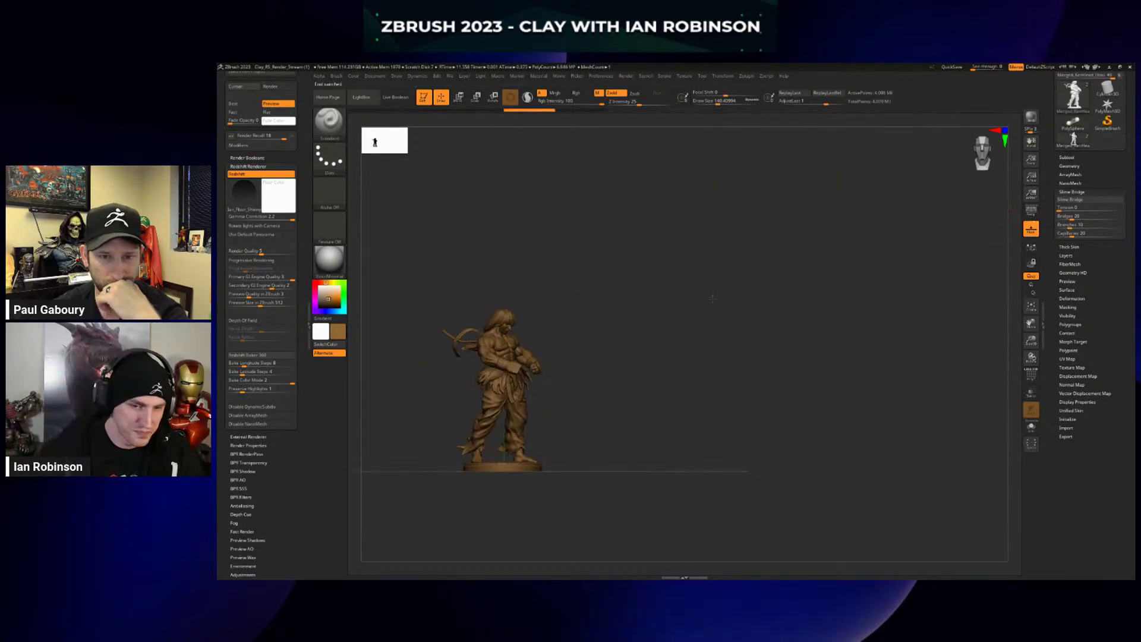
# Apply the Clay Redshift material to the fighter statue and turn on perspective.
pyautogui.press('f')
pyautogui.keyDown('alt'); pyautogui.moveTo(819, 338); pyautogui.dragTo(811, 316); pyautogui.keyUp('alt')
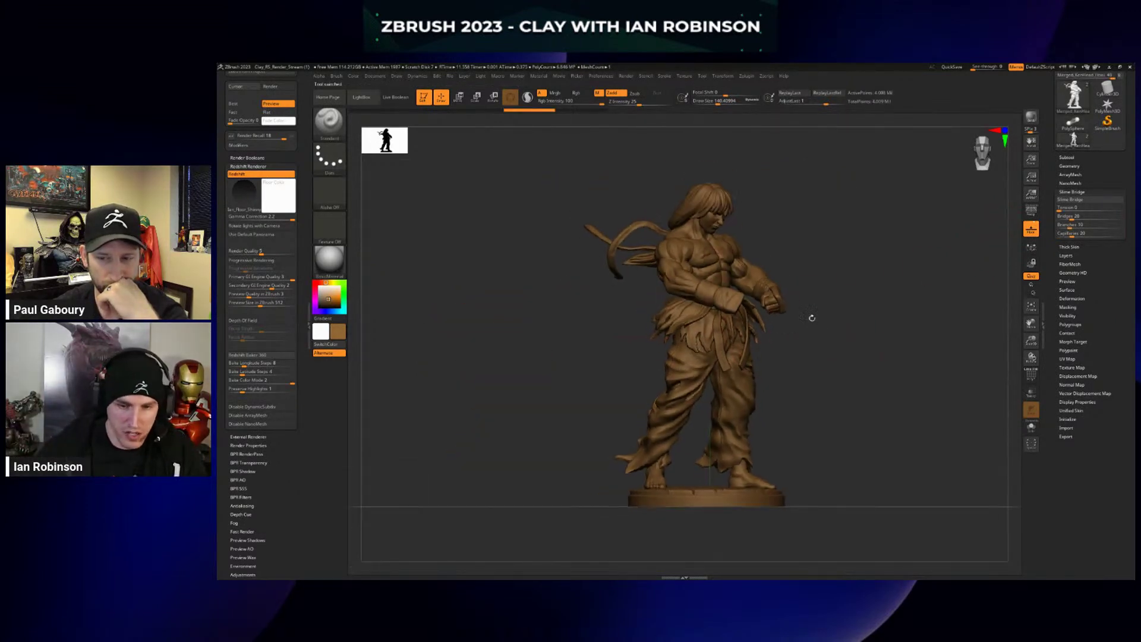
pyautogui.press('s')
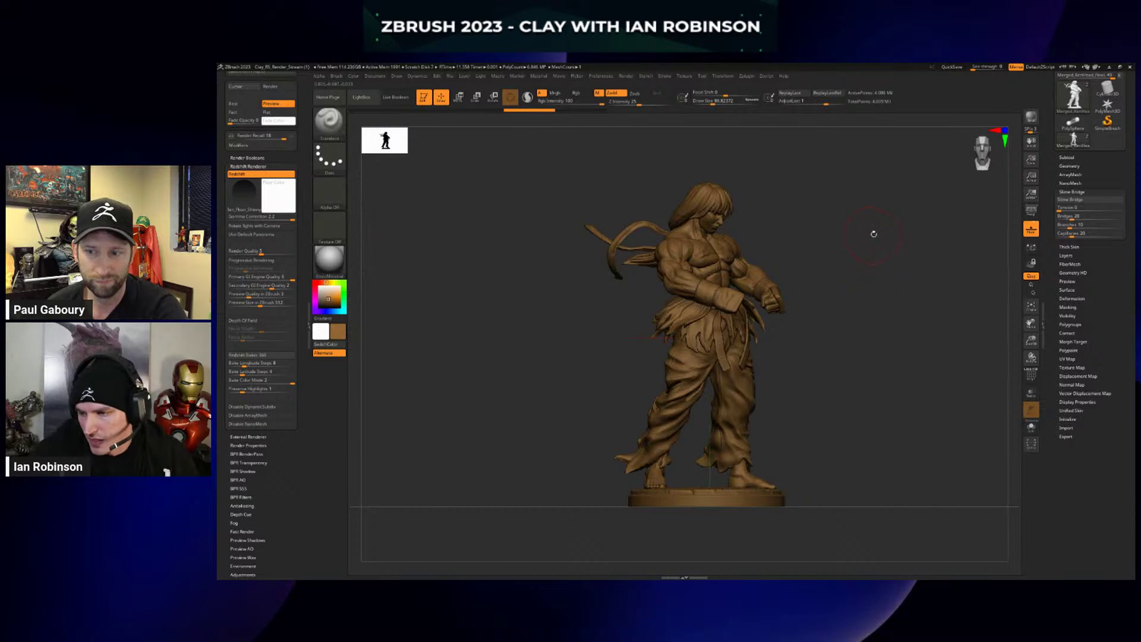
pyautogui.moveTo(874, 234); pyautogui.dragTo(878, 235)
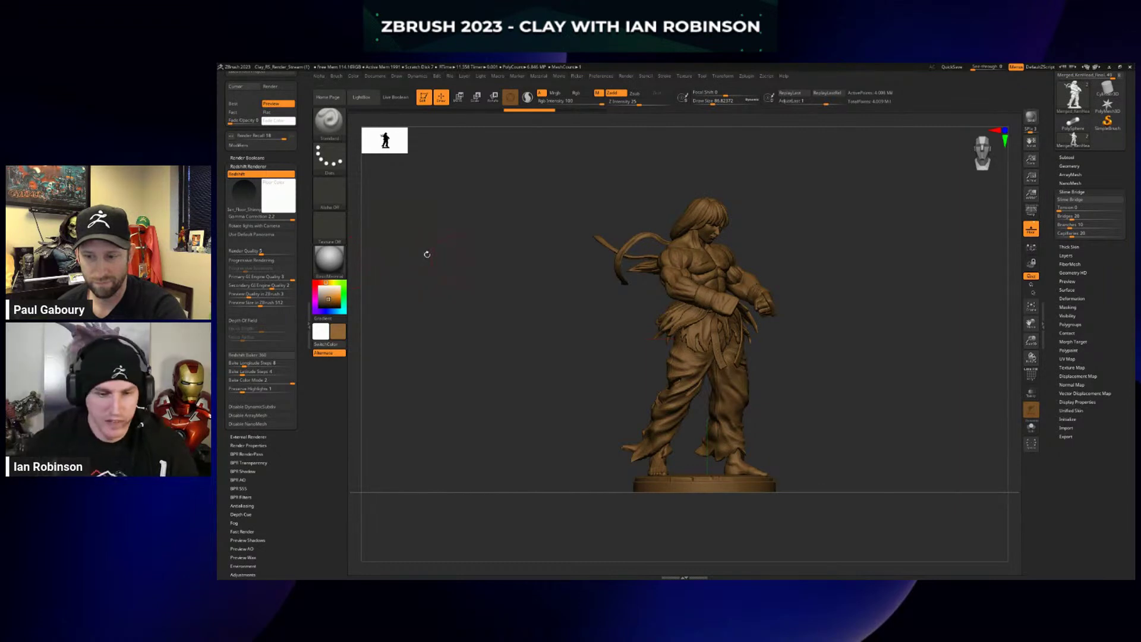
pyautogui.click(329, 260)
pyautogui.click(443, 421)
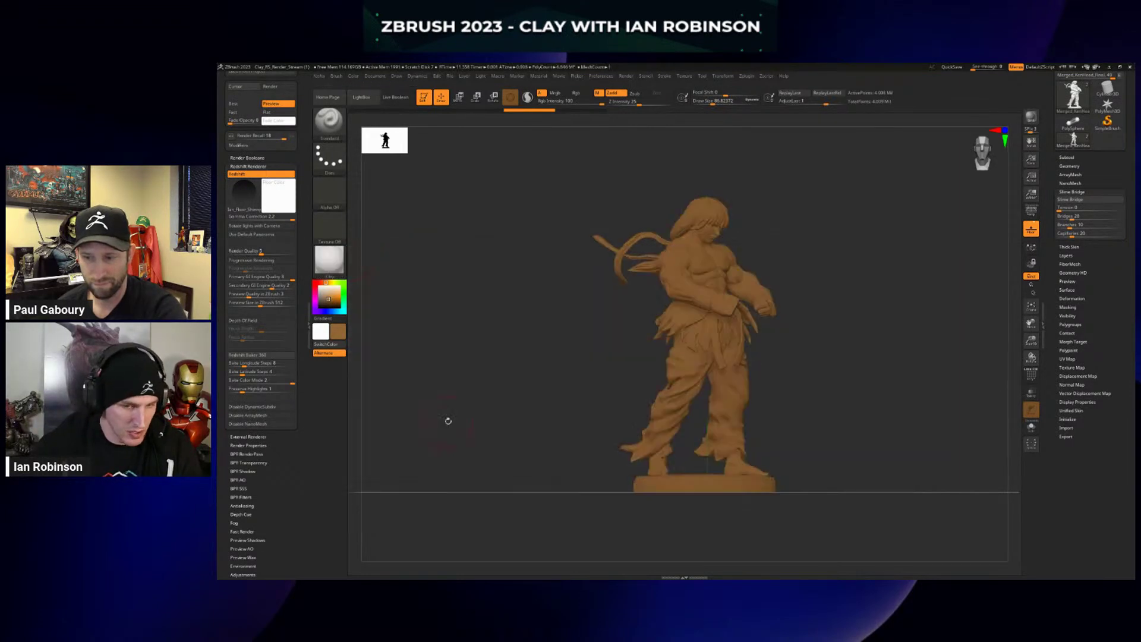
pyautogui.moveTo(910, 308); pyautogui.dragTo(868, 338)
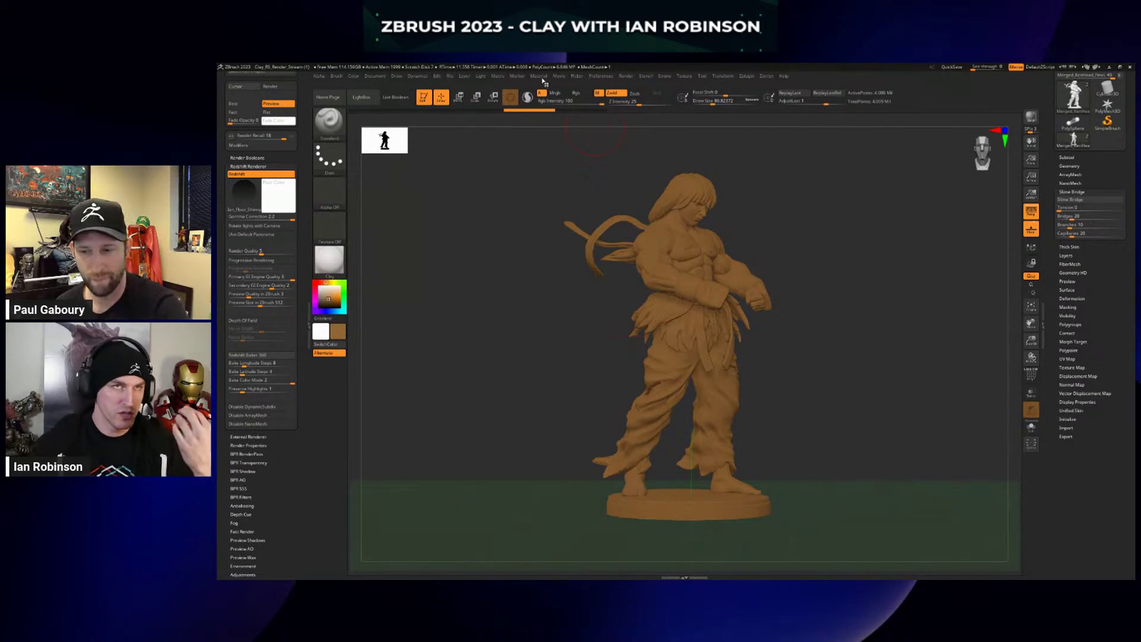
# Dock the Material palette beside the canvas and expand the Clay material's modifiers.
pyautogui.click(539, 78)
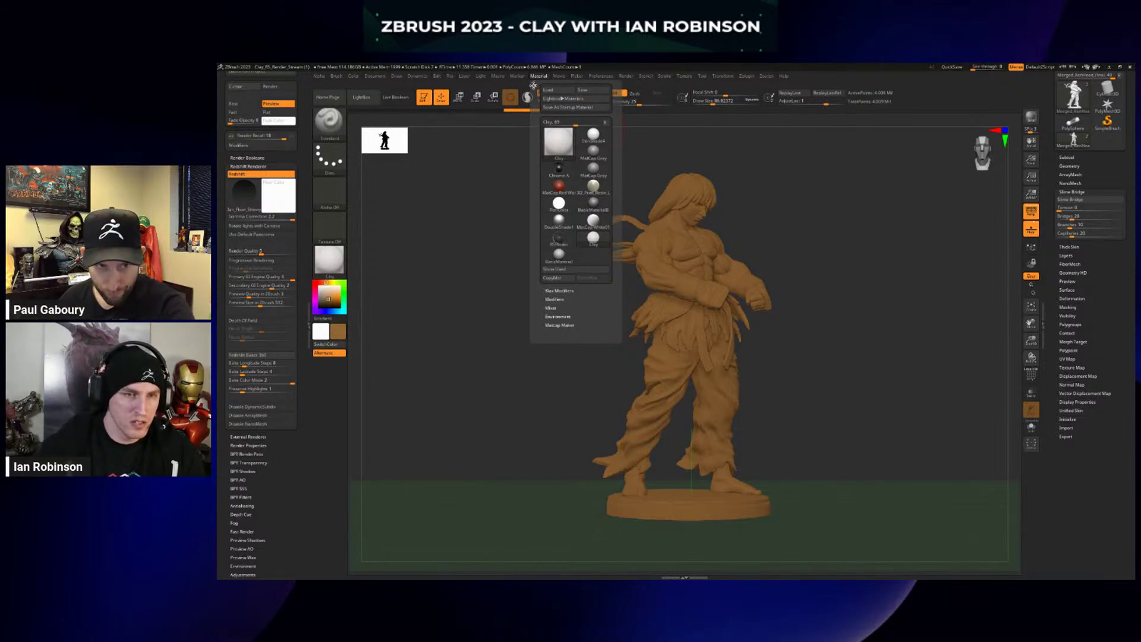
pyautogui.click(533, 85)
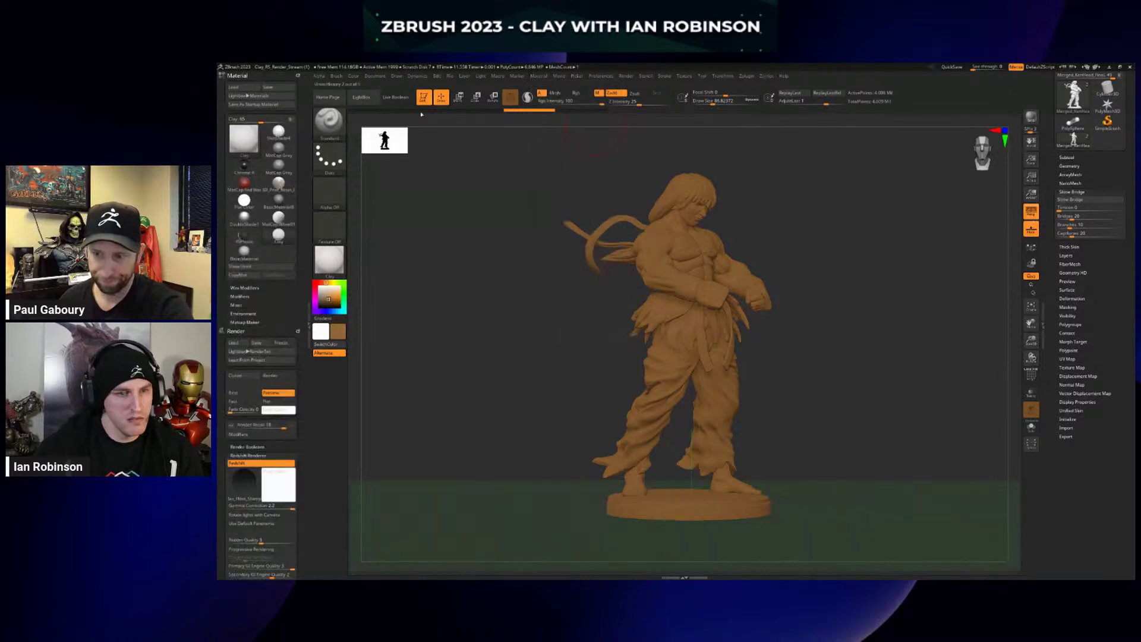
pyautogui.moveTo(279, 293); pyautogui.dragTo(282, 262)
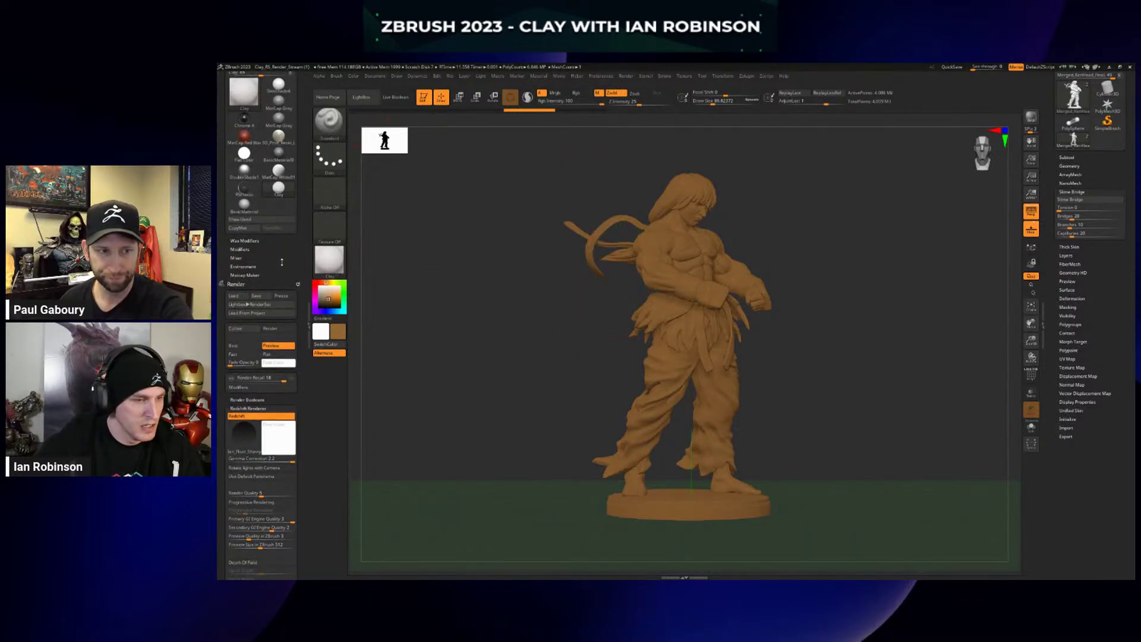
pyautogui.click(246, 250)
pyautogui.moveTo(300, 308); pyautogui.dragTo(299, 199)
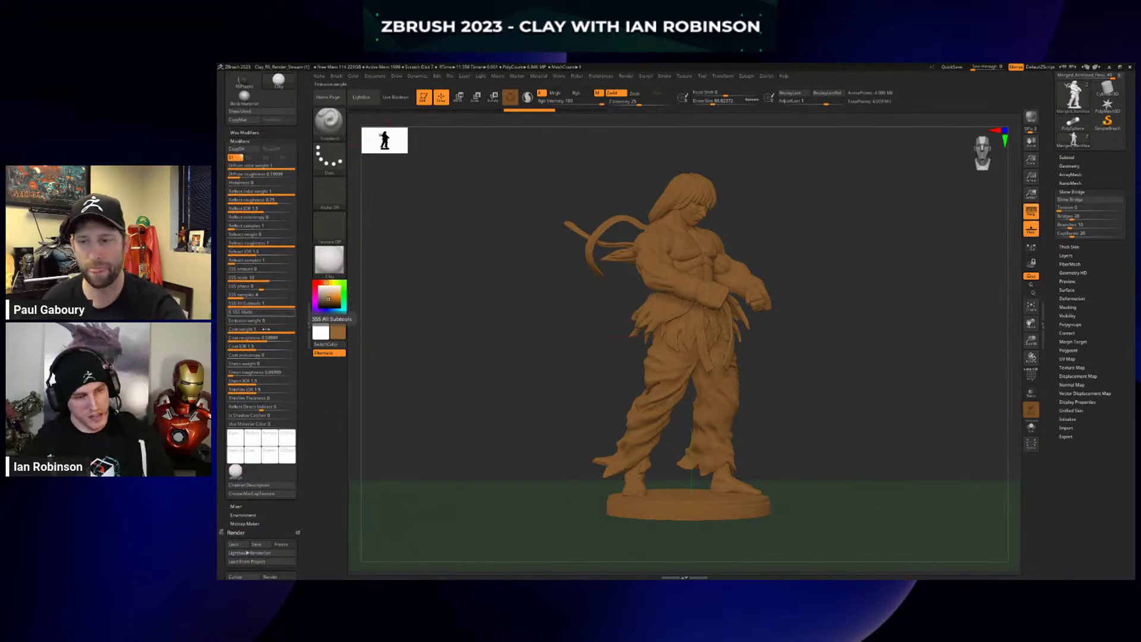
# Switch the statue to a MatCap material to compare its modifiers, and reapply the Clay material.
pyautogui.click(329, 260)
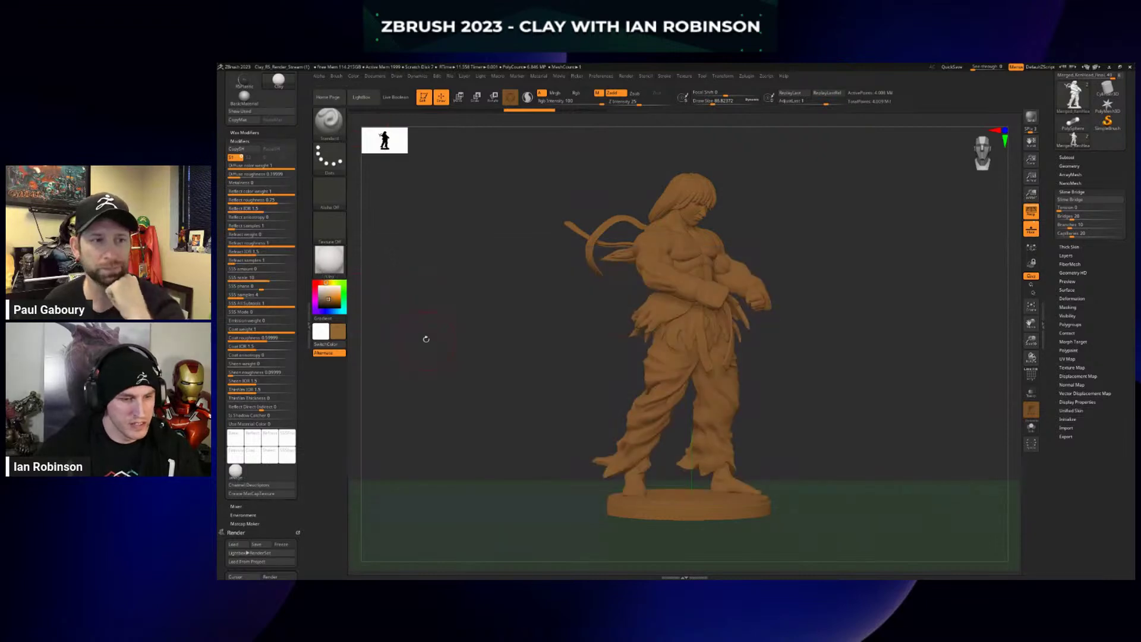
pyautogui.click(330, 261)
pyautogui.click(417, 297)
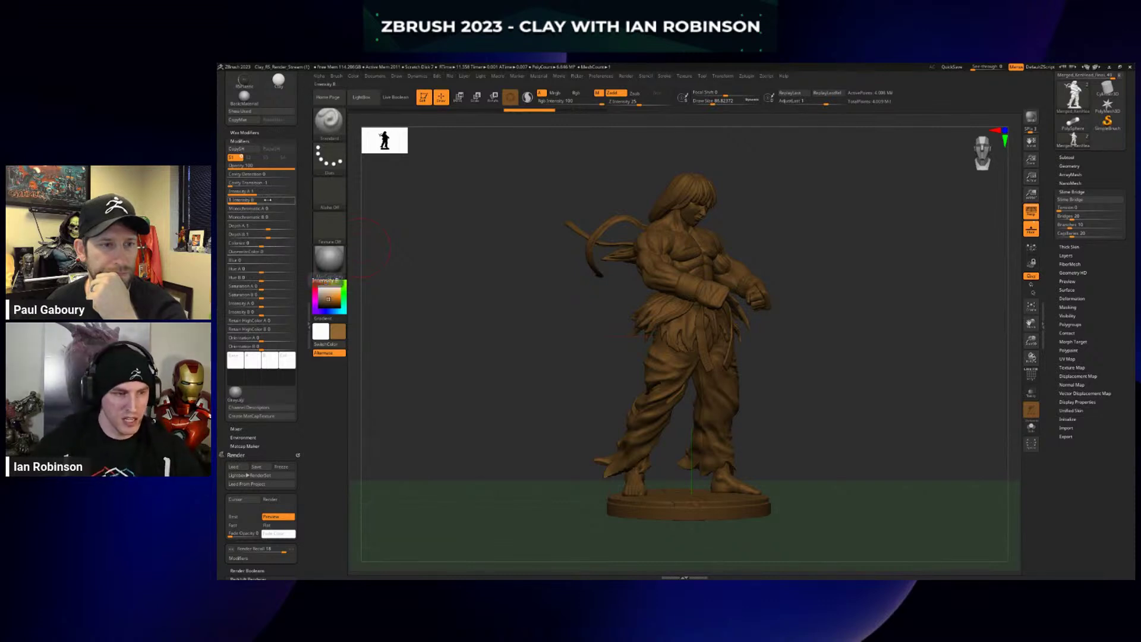
pyautogui.click(327, 261)
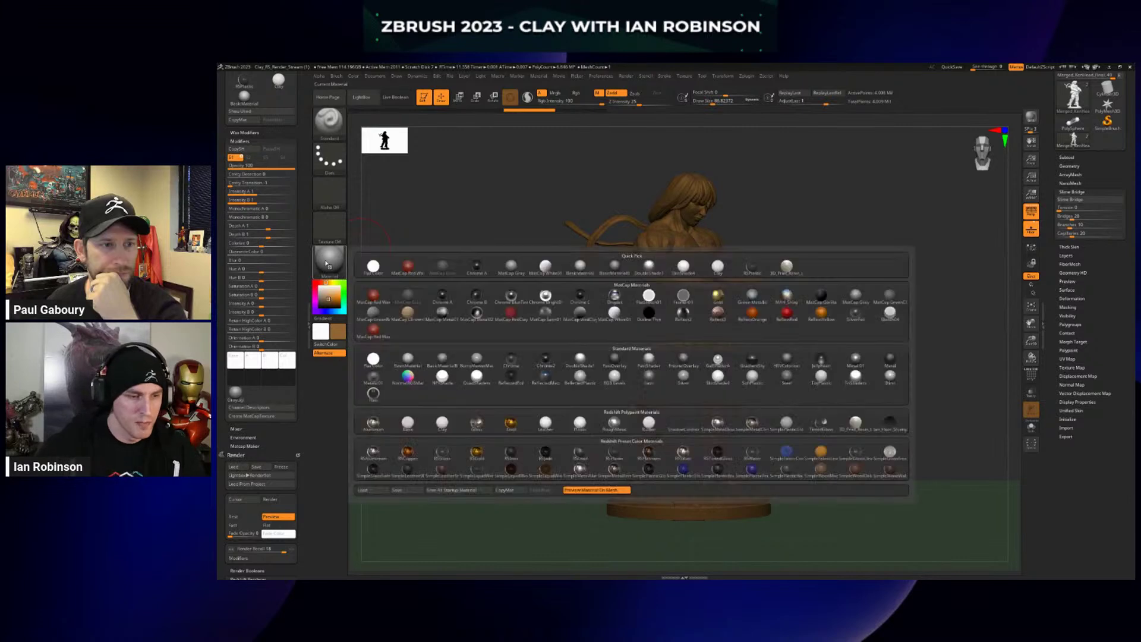
pyautogui.click(455, 426)
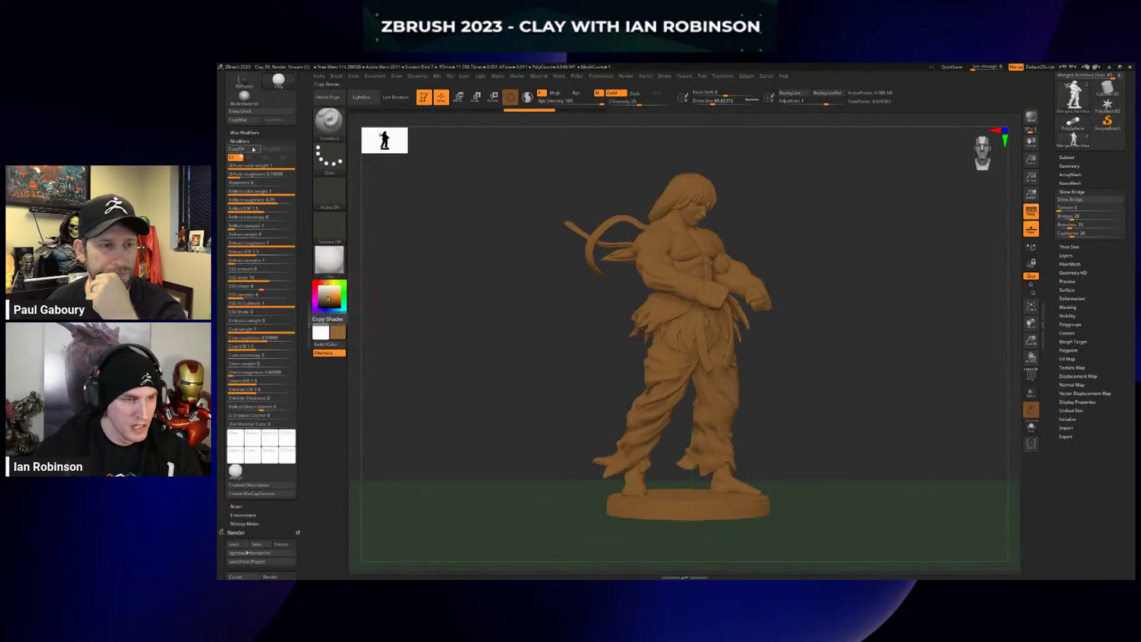
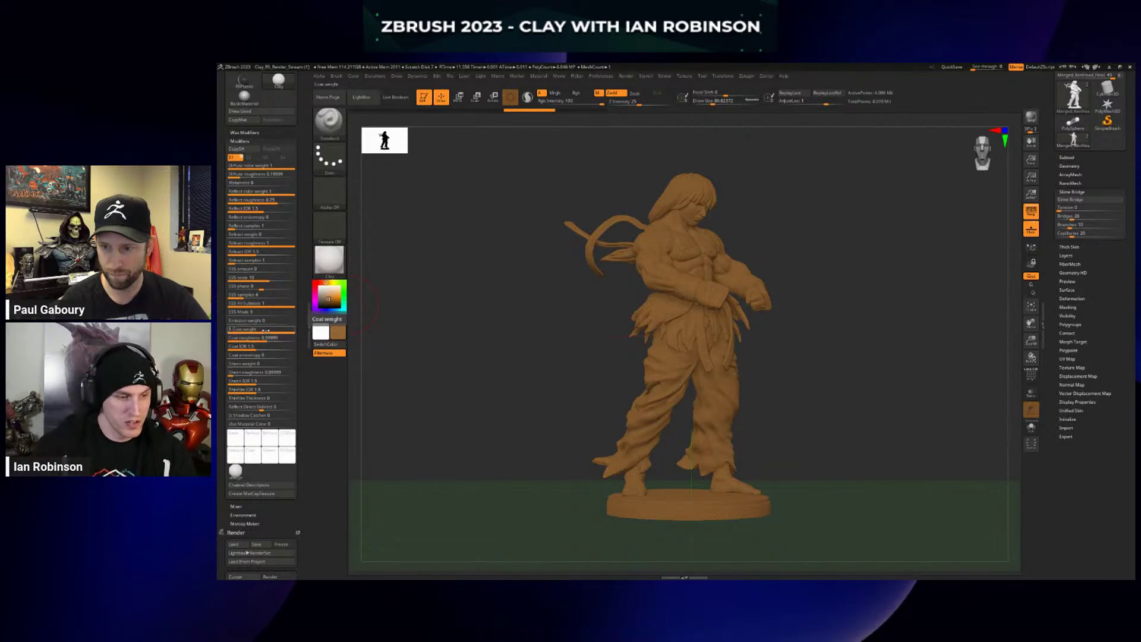
# Test-render the statue's upper body with Coat weight at 0, and raise Coat weight to about 0.74.
pyautogui.moveTo(265, 330); pyautogui.dragTo(253, 329)
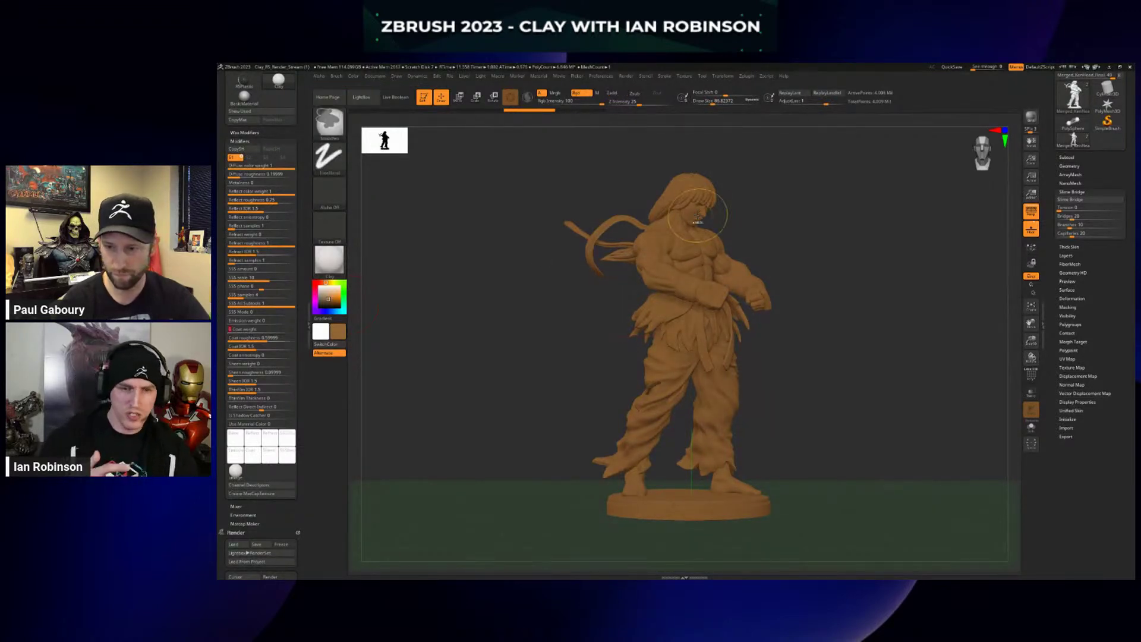
pyautogui.hotkey('ctrl', 'r')
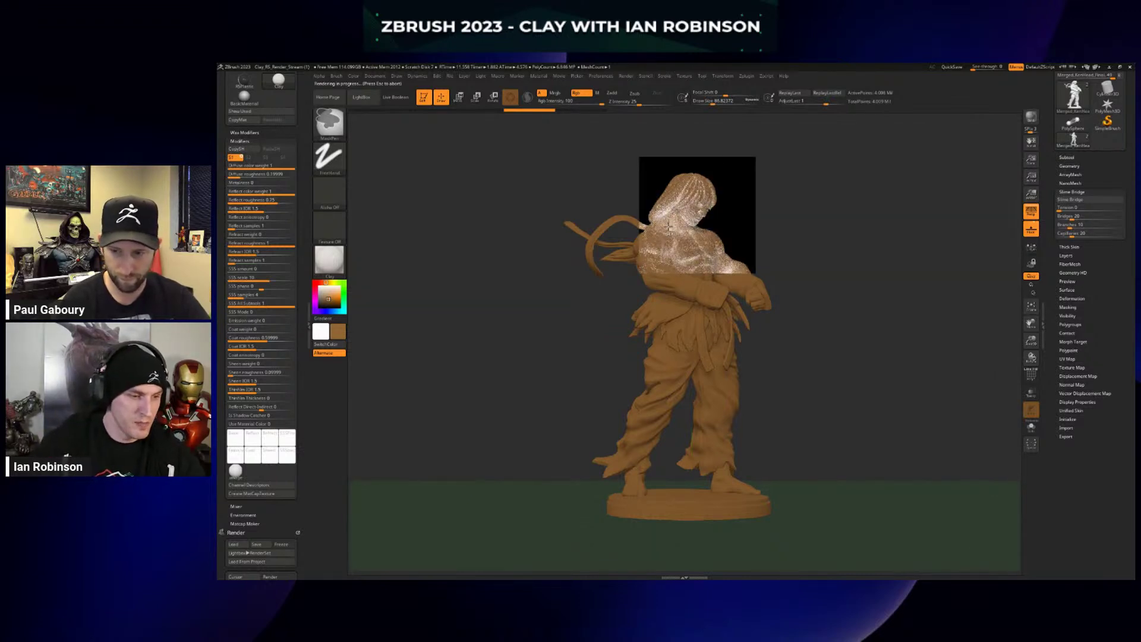
pyautogui.press('Escape')
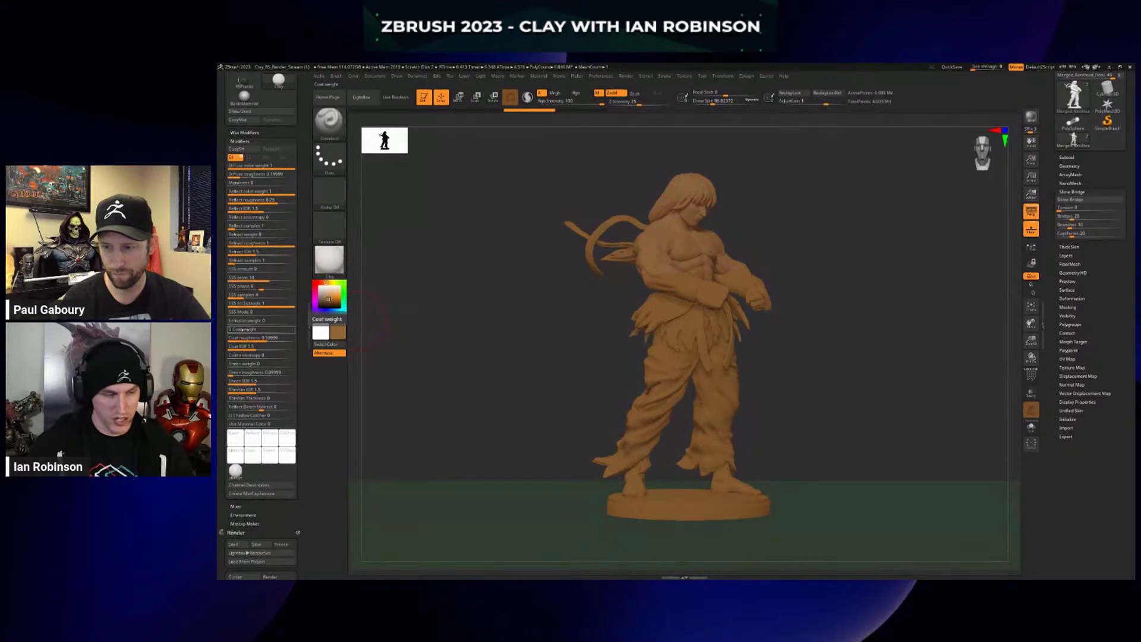
pyautogui.moveTo(243, 329); pyautogui.dragTo(275, 331)
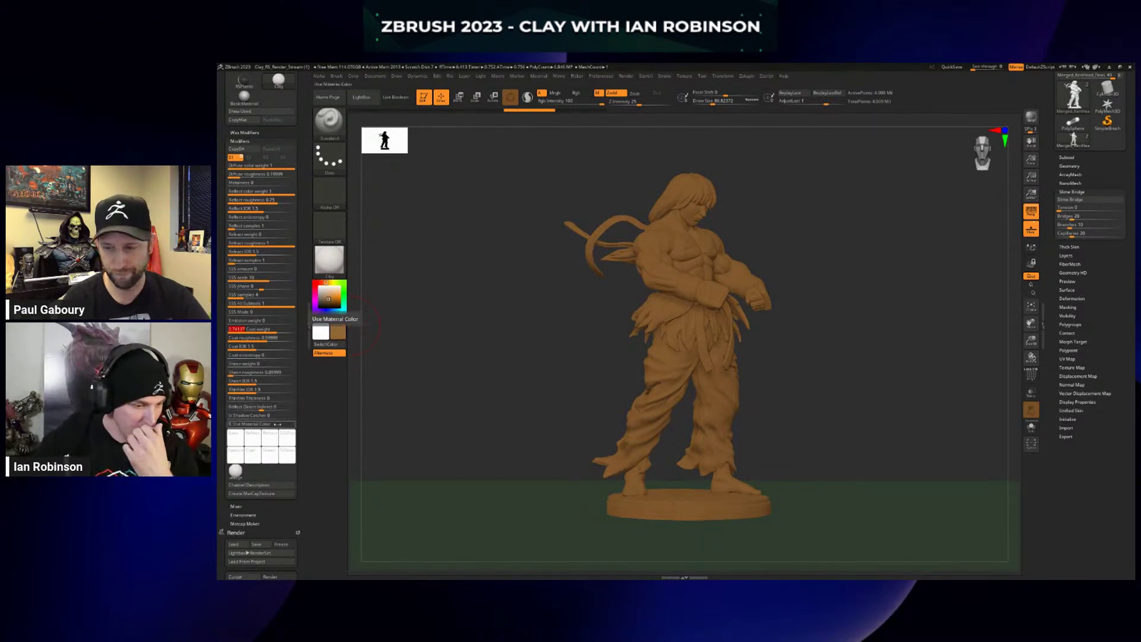
# Pick a pink main color (221, 54, 156) and assign it to the Clay material's Base color.
pyautogui.moveTo(241, 440); pyautogui.dragTo(235, 342)
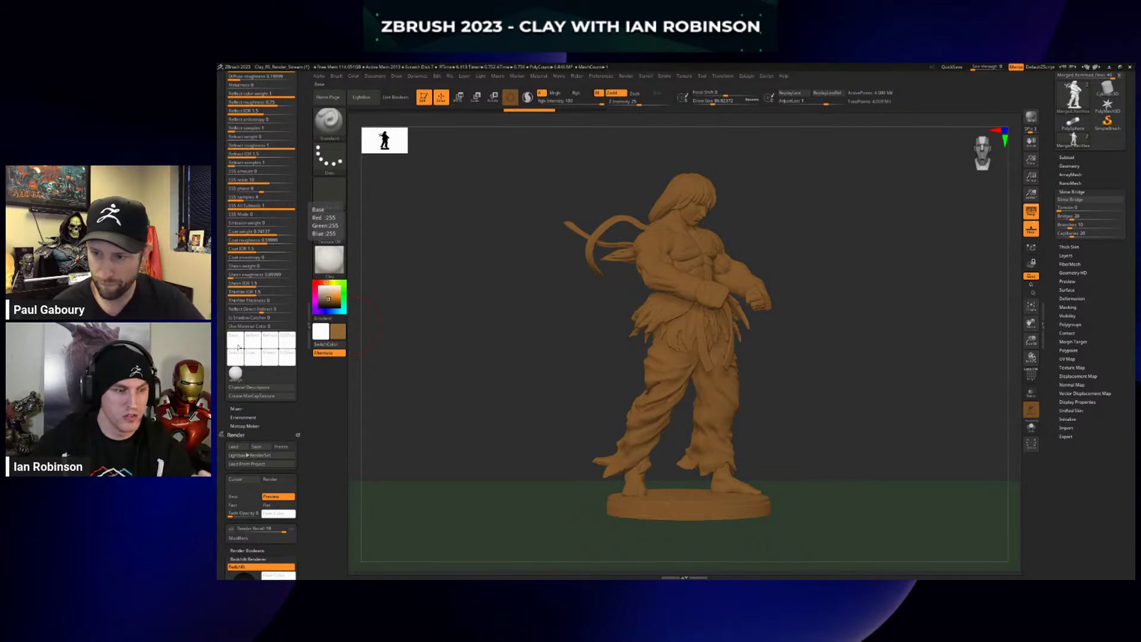
pyautogui.click(345, 294)
pyautogui.moveTo(343, 294); pyautogui.dragTo(315, 295)
pyautogui.click(335, 296)
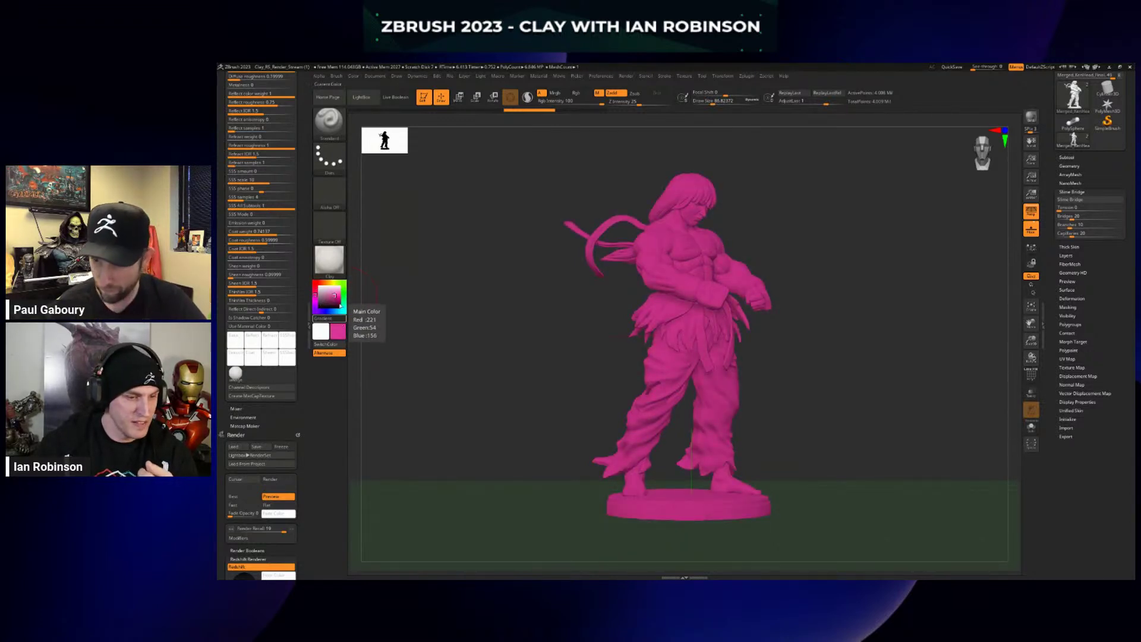
pyautogui.click(237, 344)
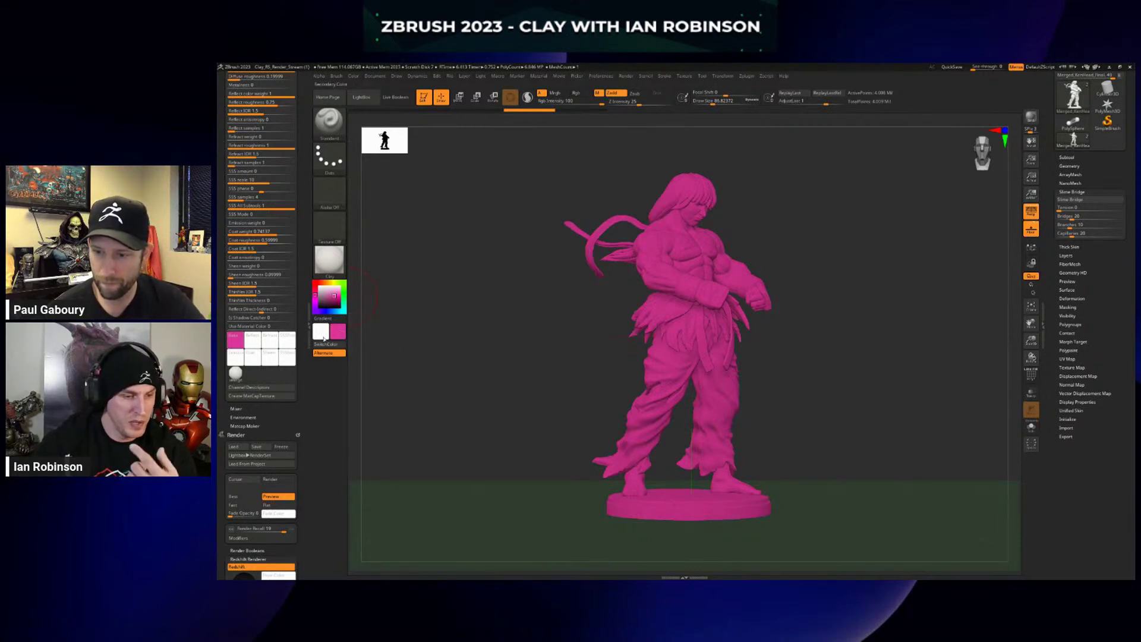
# Change the main color to near-white and test-render the statue's upper body with the pink Base color.
pyautogui.click(329, 289)
pyautogui.click(321, 290)
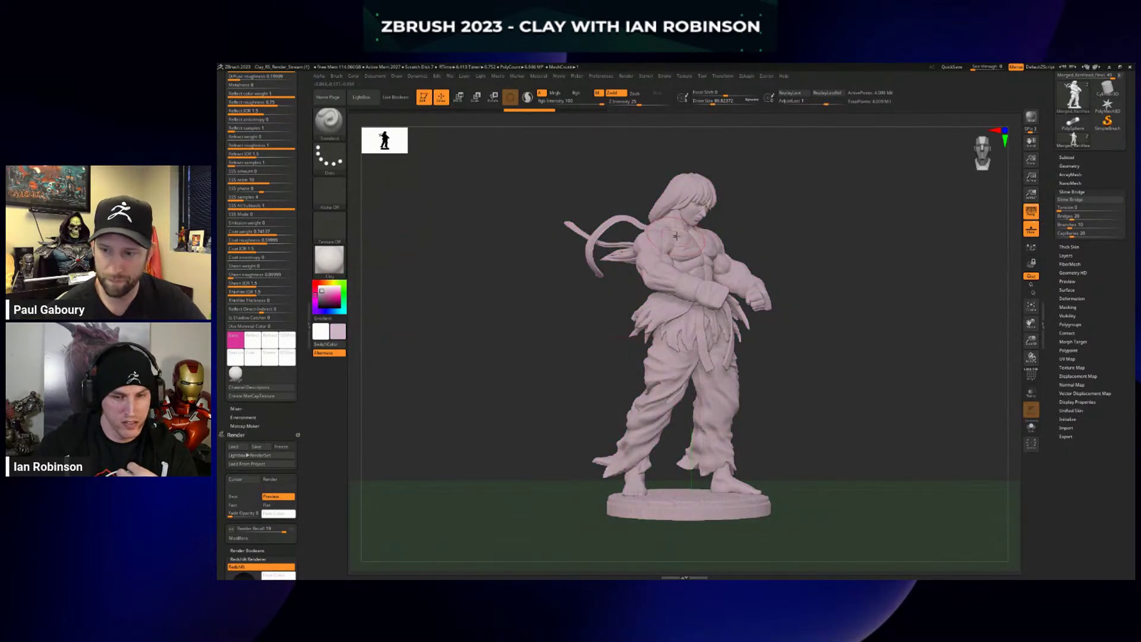
pyautogui.click(320, 288)
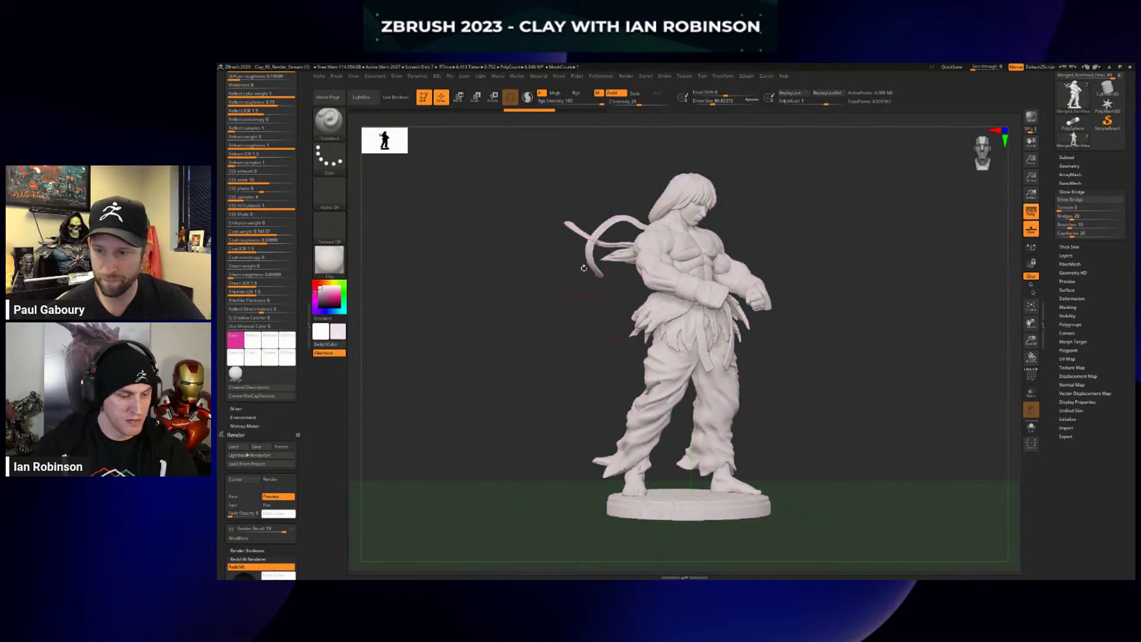
pyautogui.press('ctrl')
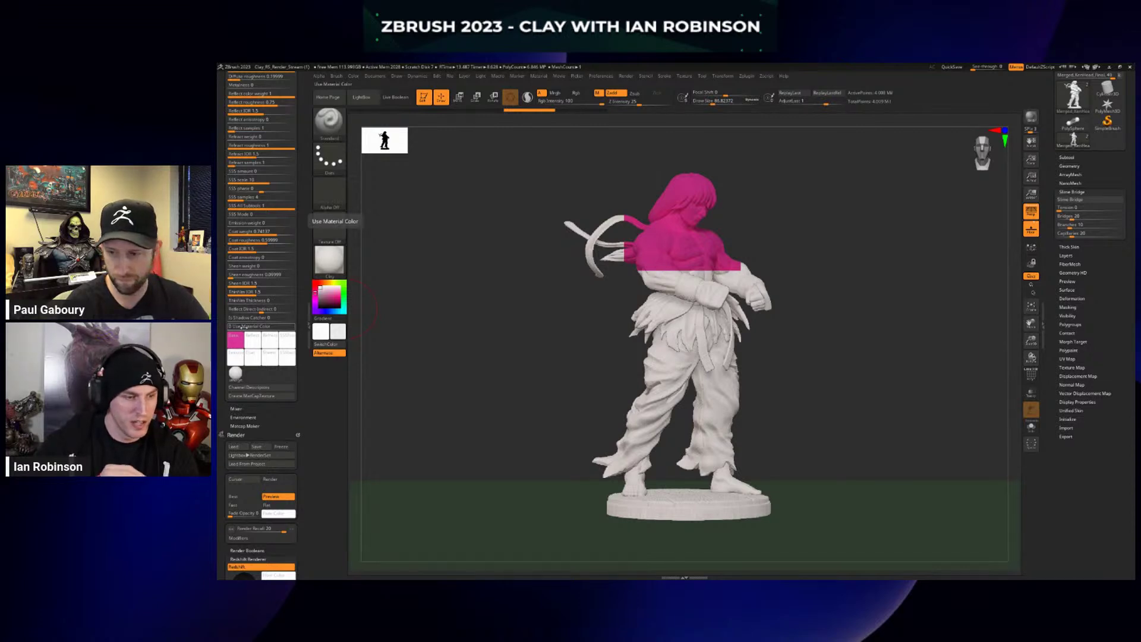
# Raise Use Material Color on the Clay material, and set its Base color to white.
pyautogui.moveTo(243, 327); pyautogui.dragTo(328, 330)
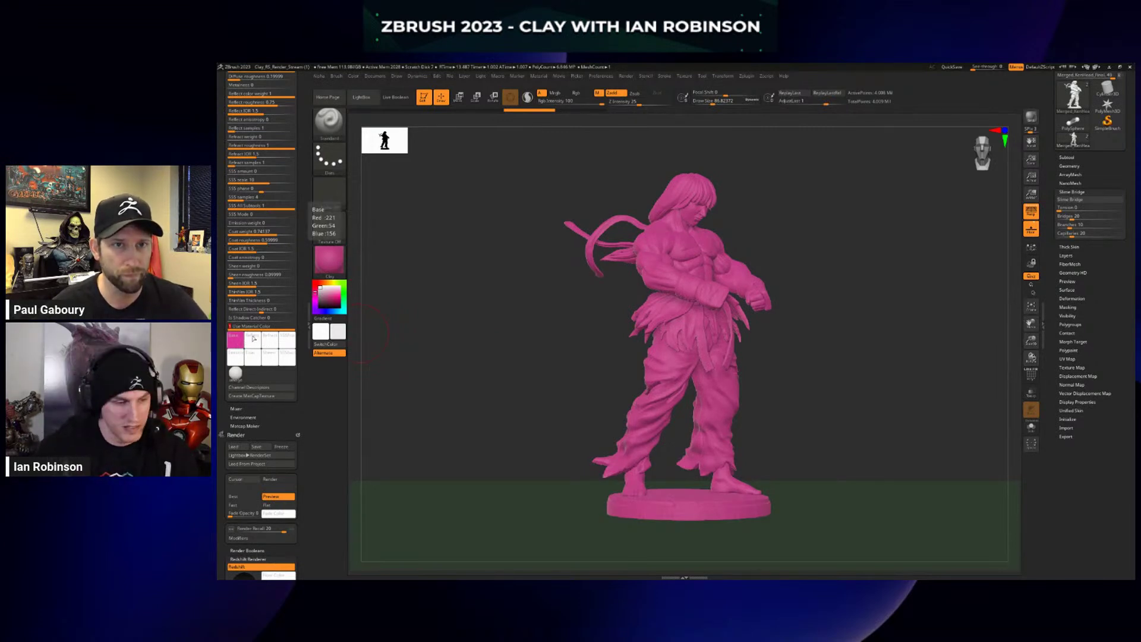
pyautogui.moveTo(272, 327); pyautogui.dragTo(240, 345)
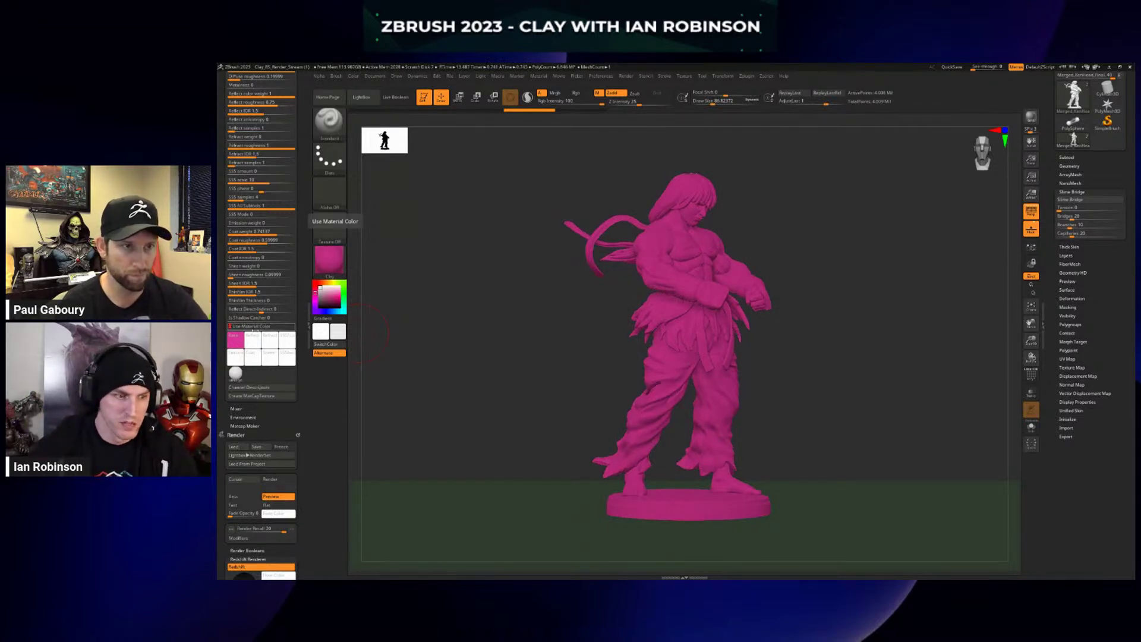
pyautogui.click(235, 343)
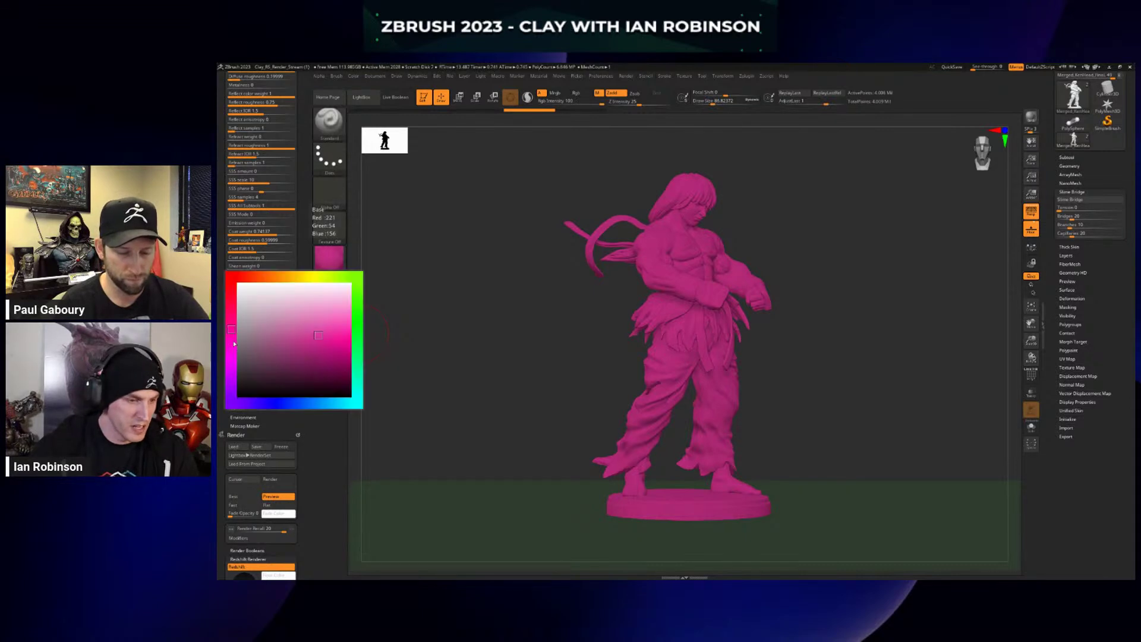
pyautogui.click(237, 284)
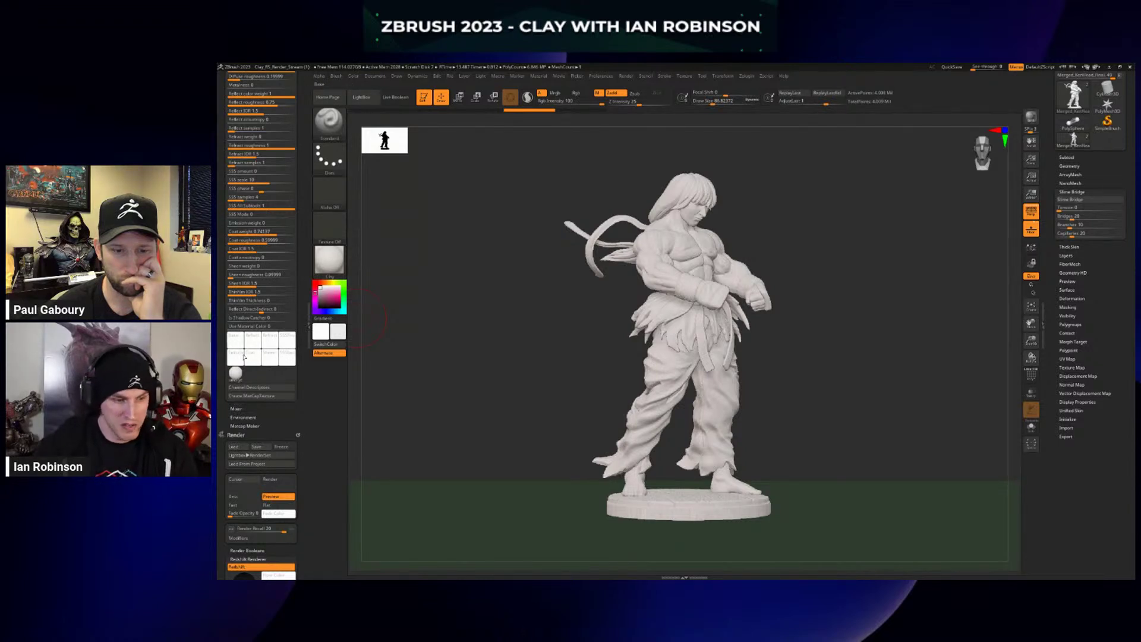
# Set the Clay material's two subsurface color swatches to reds, and raise the SSS amount.
pyautogui.click(284, 352)
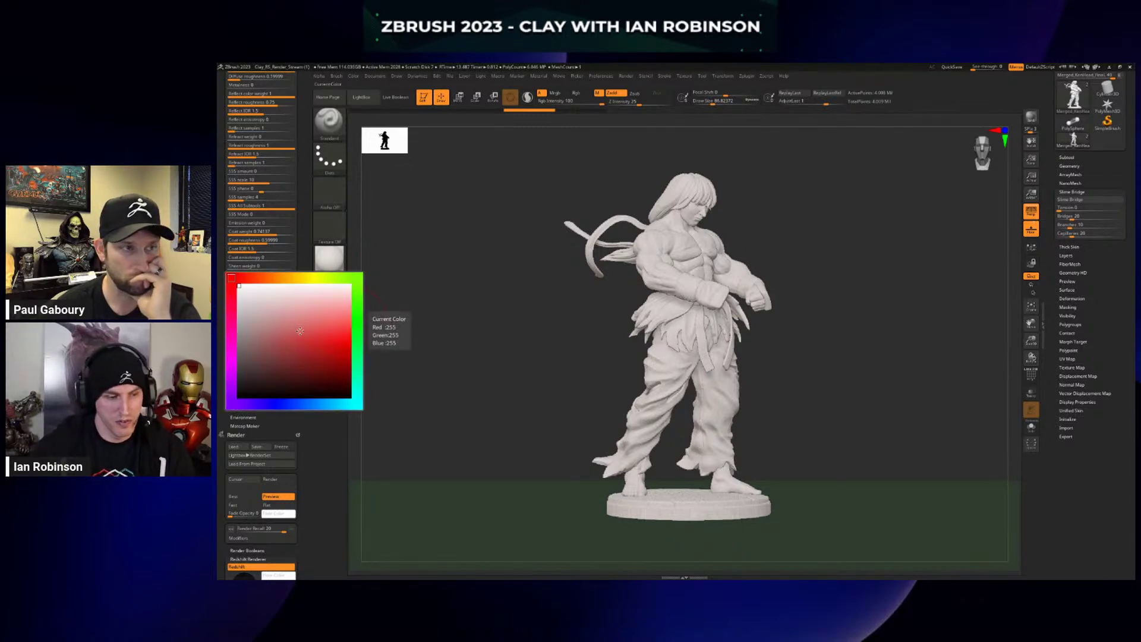
pyautogui.click(359, 356)
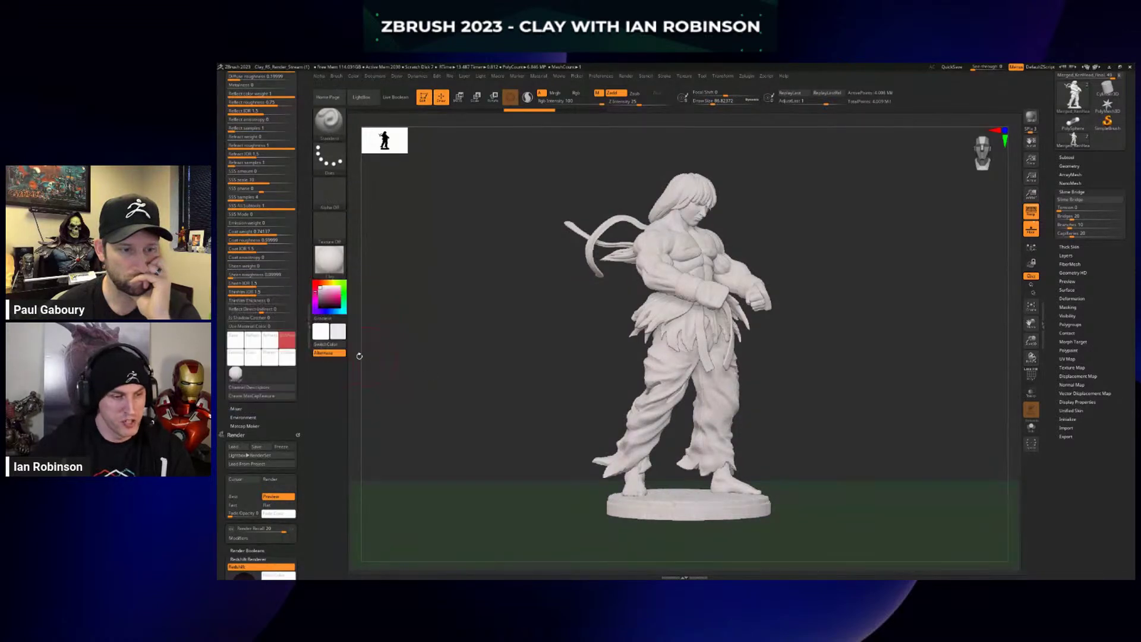
pyautogui.click(286, 340)
pyautogui.click(345, 383)
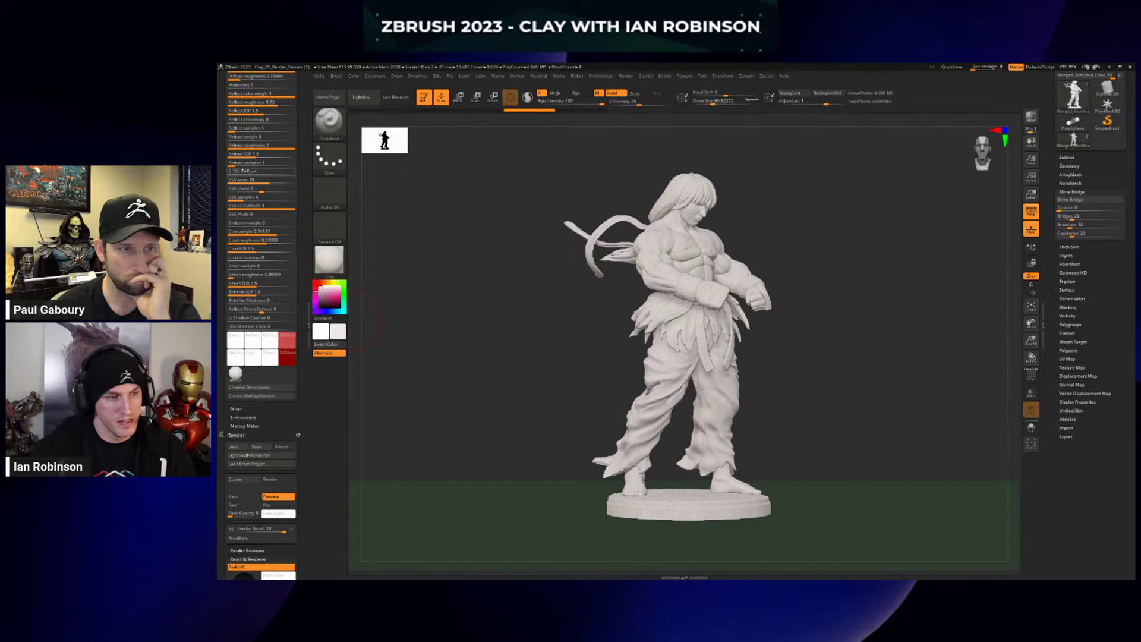
pyautogui.click(243, 170)
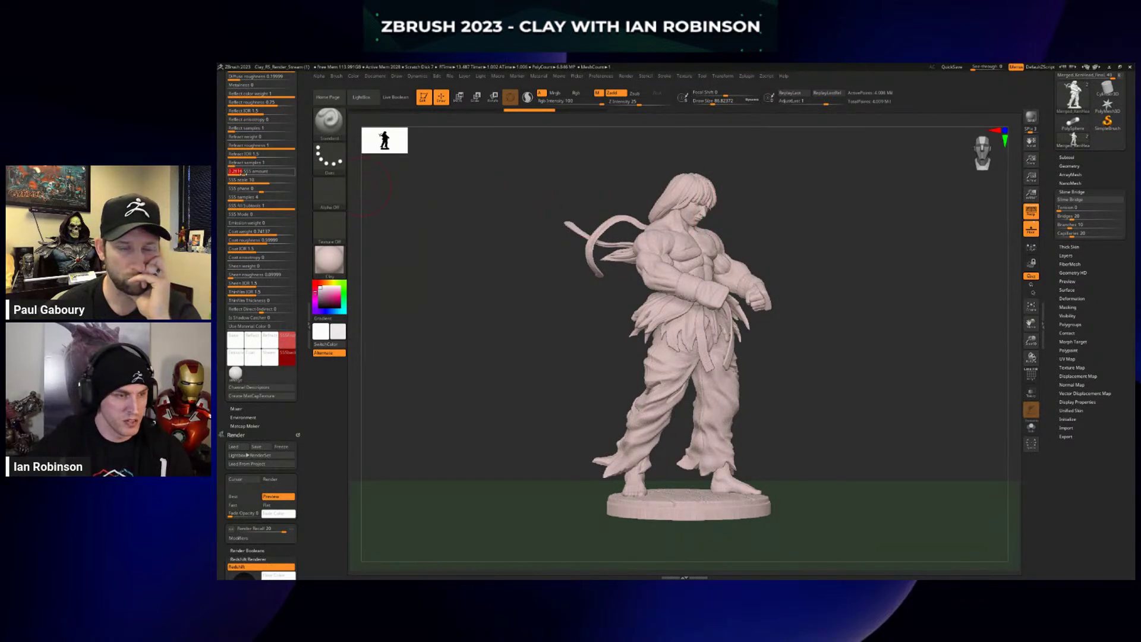
# Set the Clay material's SSS amount to 0 and return both red subsurface color swatches to white.
pyautogui.click(238, 172)
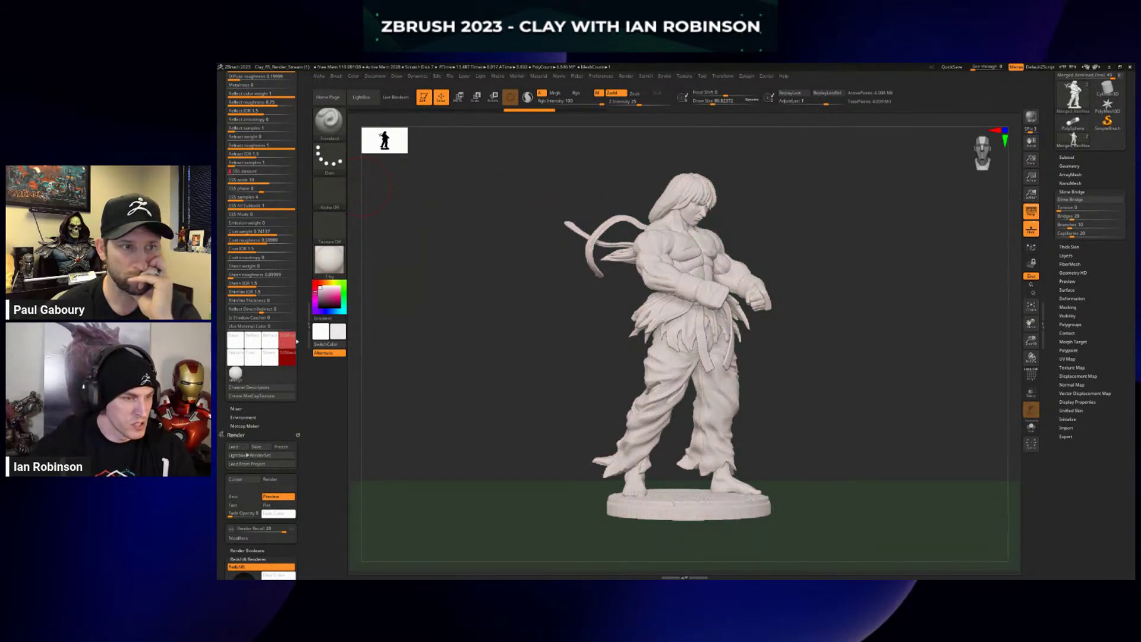
pyautogui.click(288, 342)
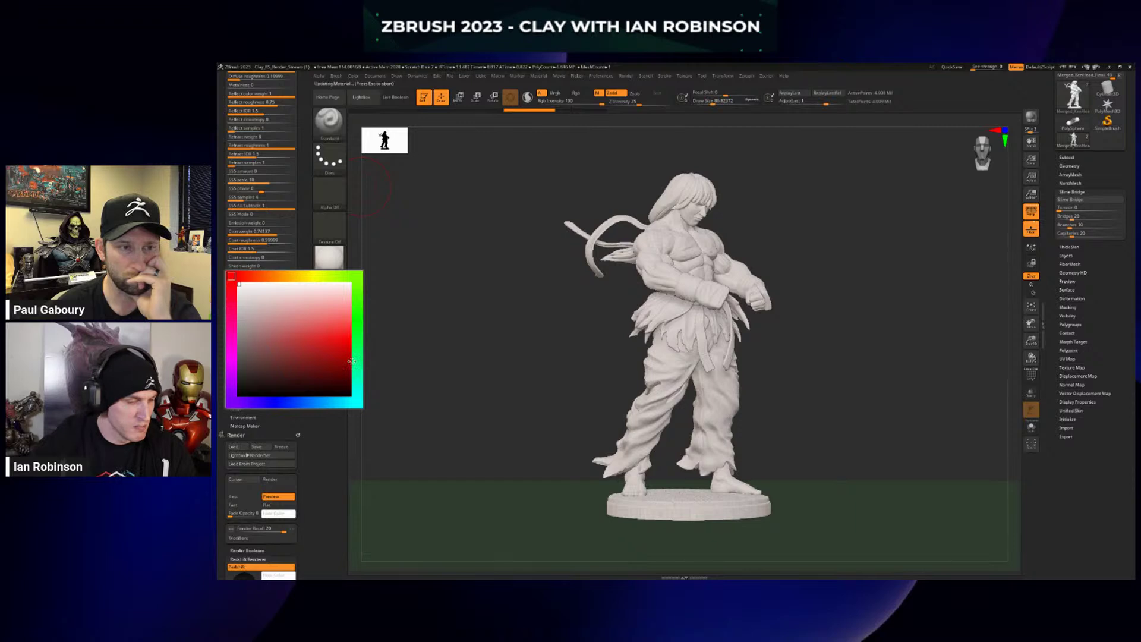
pyautogui.click(346, 363)
pyautogui.click(298, 359)
pyautogui.moveTo(254, 305); pyautogui.dragTo(248, 305)
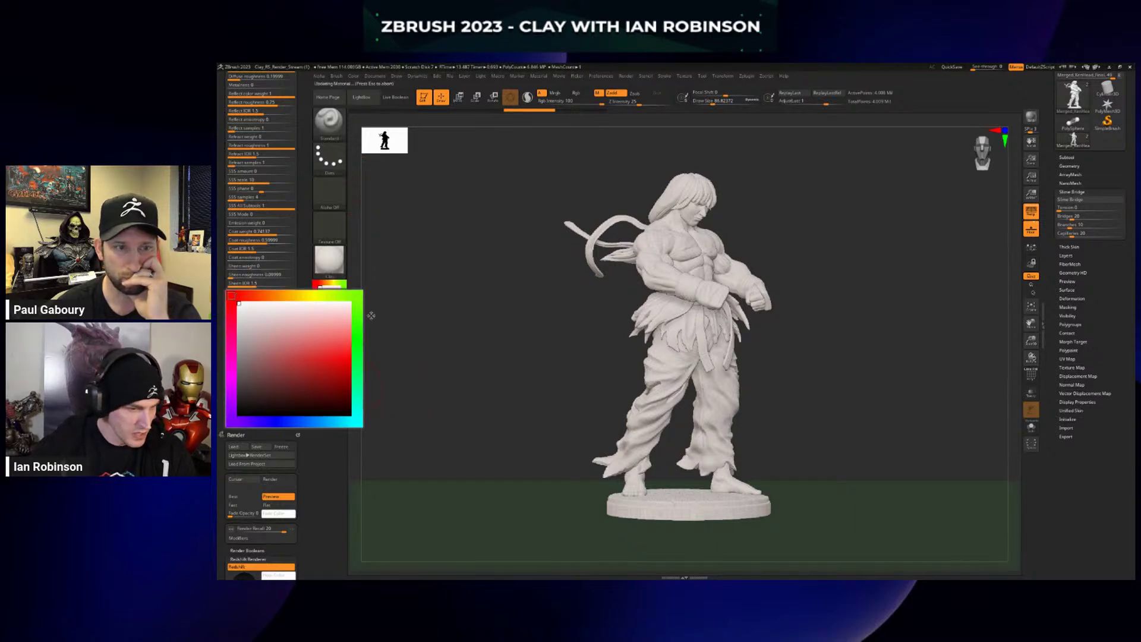
pyautogui.click(493, 313)
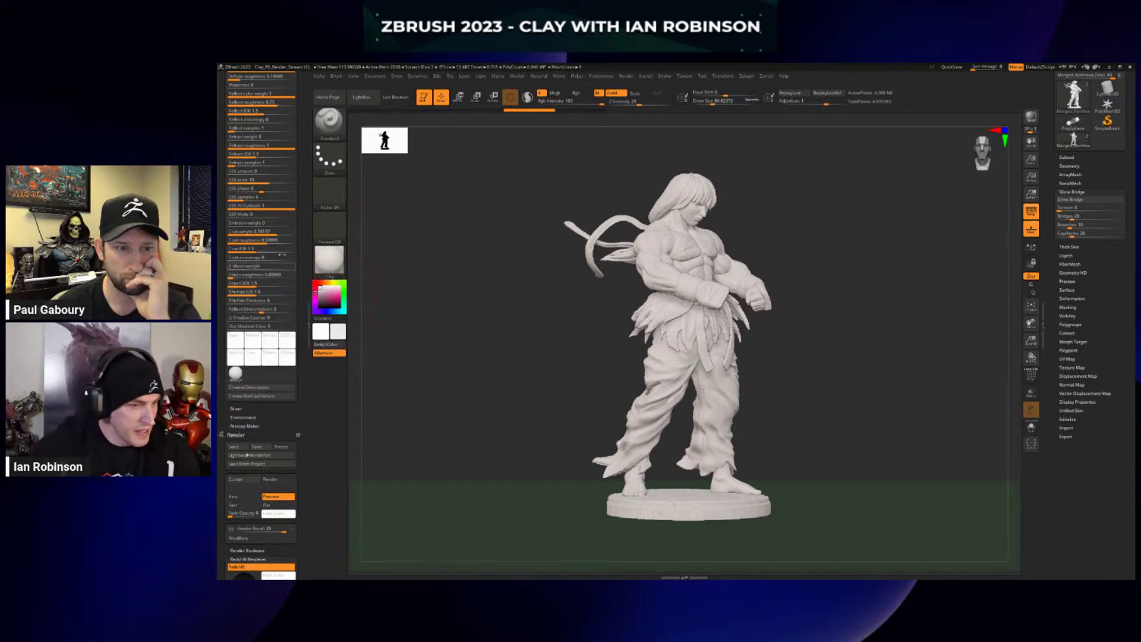
# Turn on polypaint display for the statue's subtool and set the Clay material's Base color to white.
pyautogui.scroll(3, 261, 250)
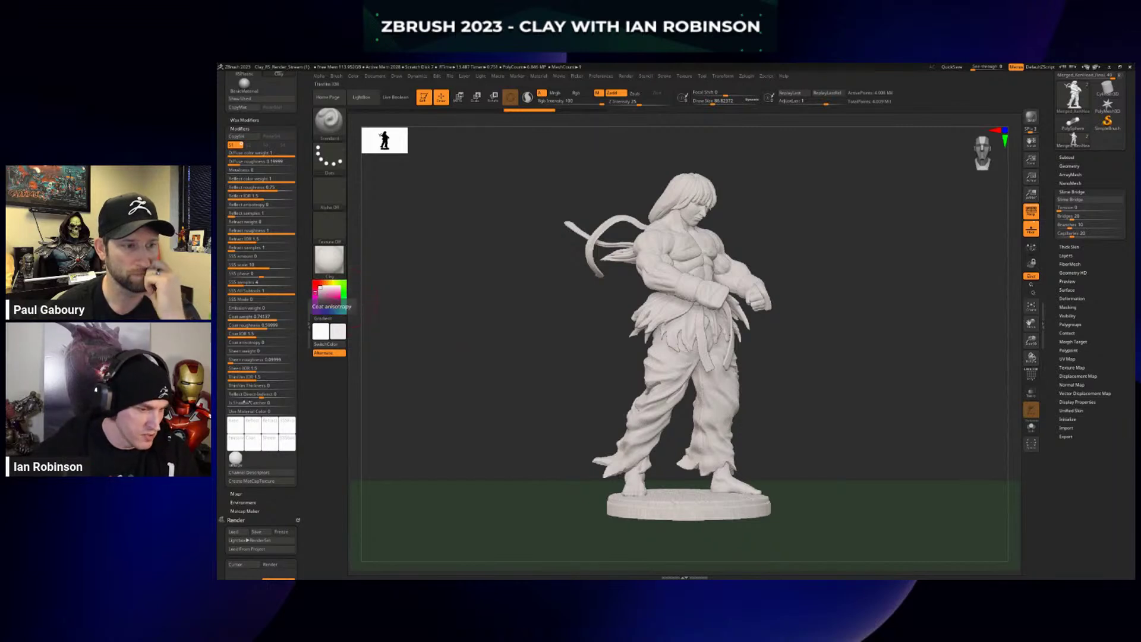
pyautogui.click(241, 426)
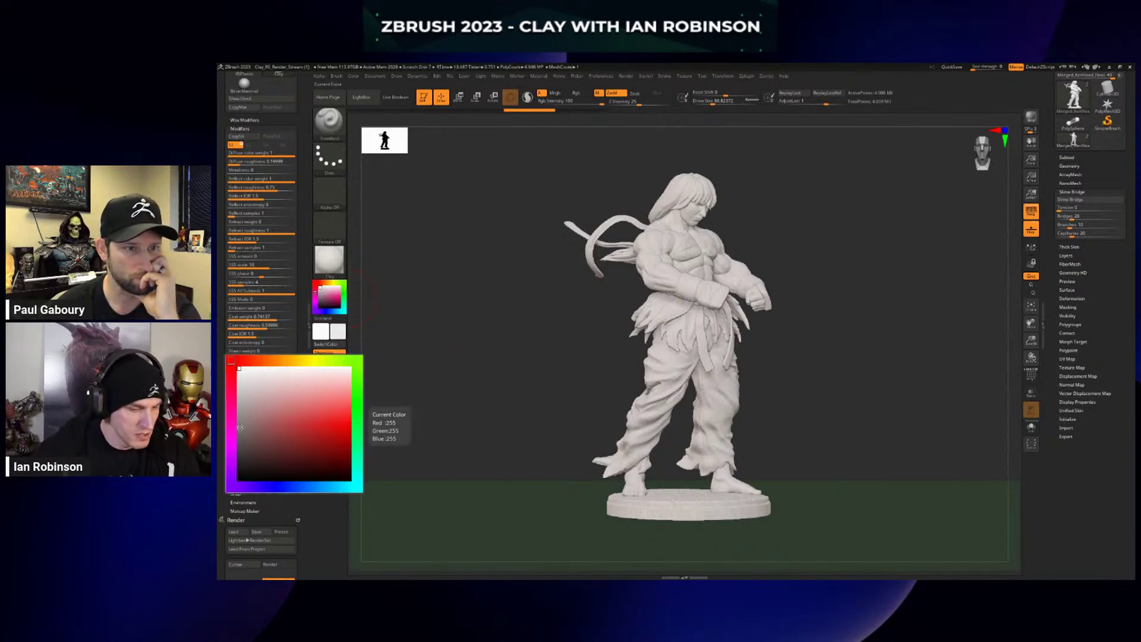
pyautogui.click(1067, 158)
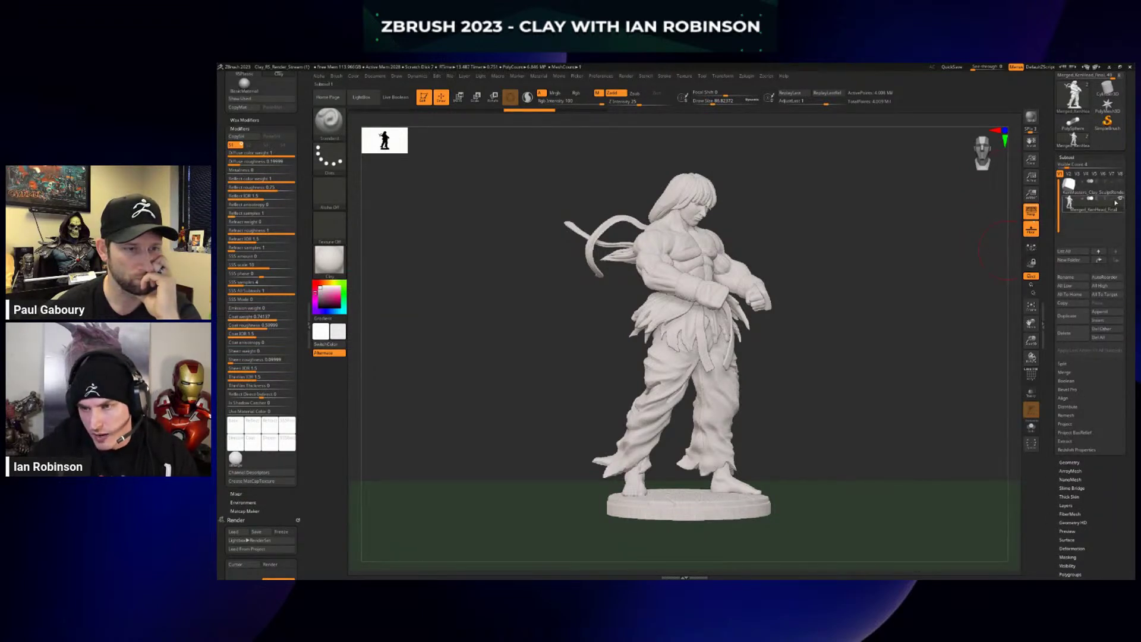
pyautogui.click(1117, 203)
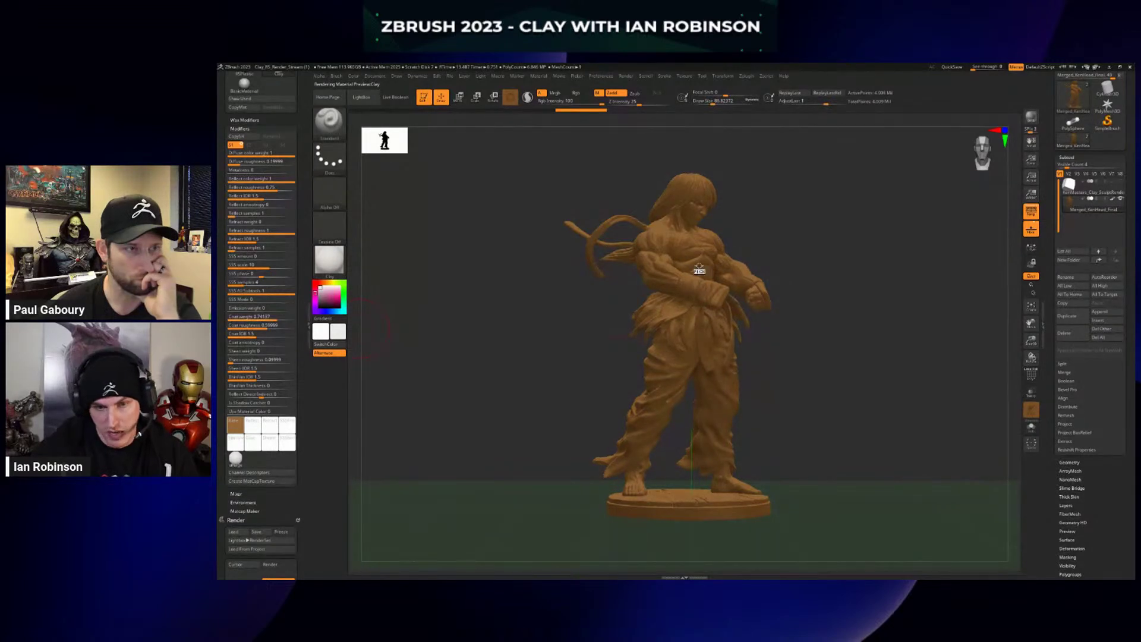
pyautogui.click(236, 435)
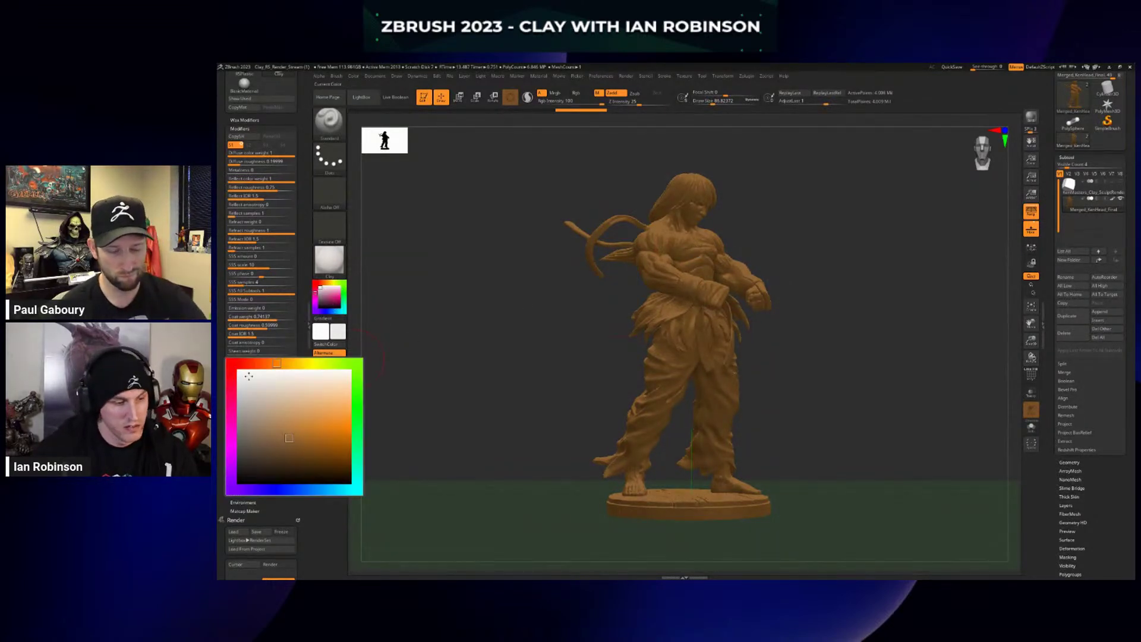
pyautogui.click(300, 372)
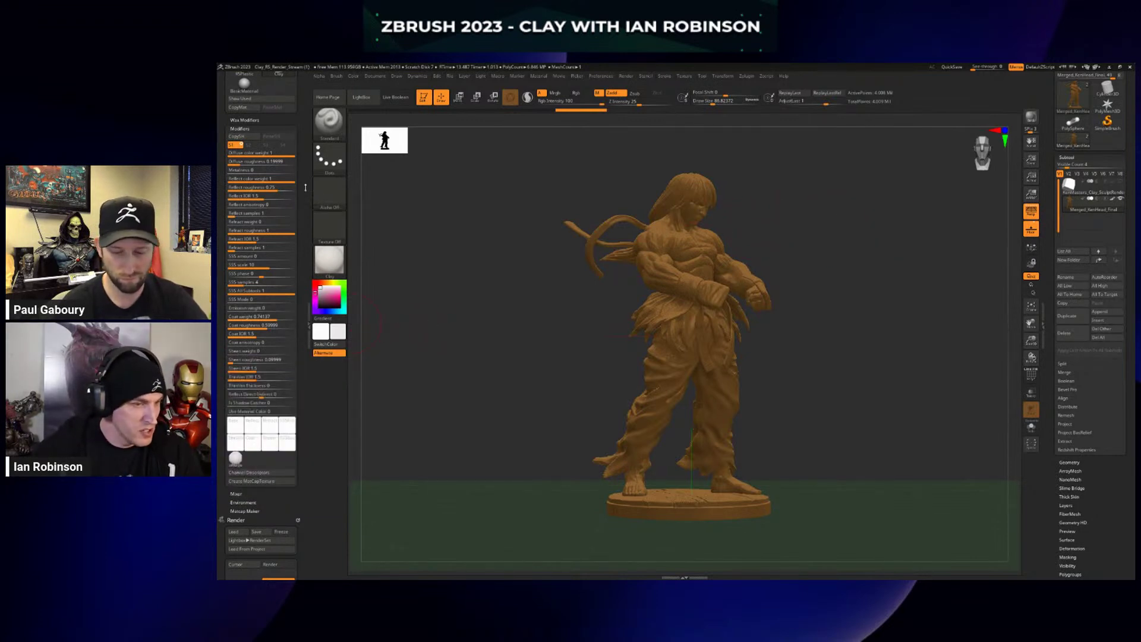
# Lower the Clay material's Reflect roughness to about 0.2 and render the polypainted statue.
pyautogui.scroll(1, 306, 175)
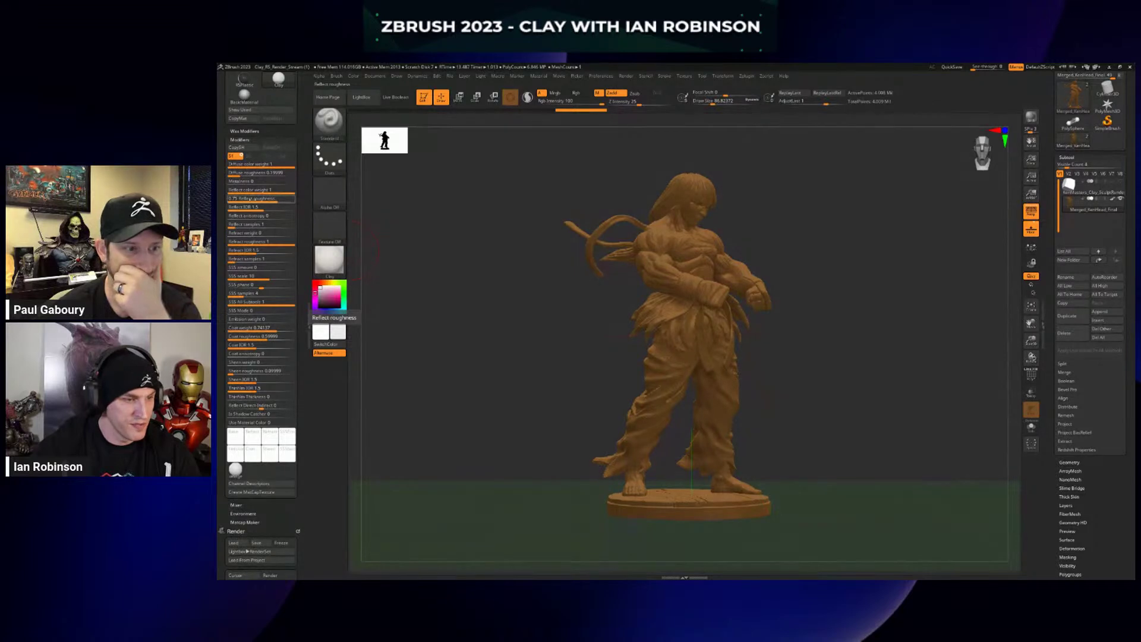
pyautogui.moveTo(274, 199); pyautogui.dragTo(239, 200)
pyautogui.press('shift')
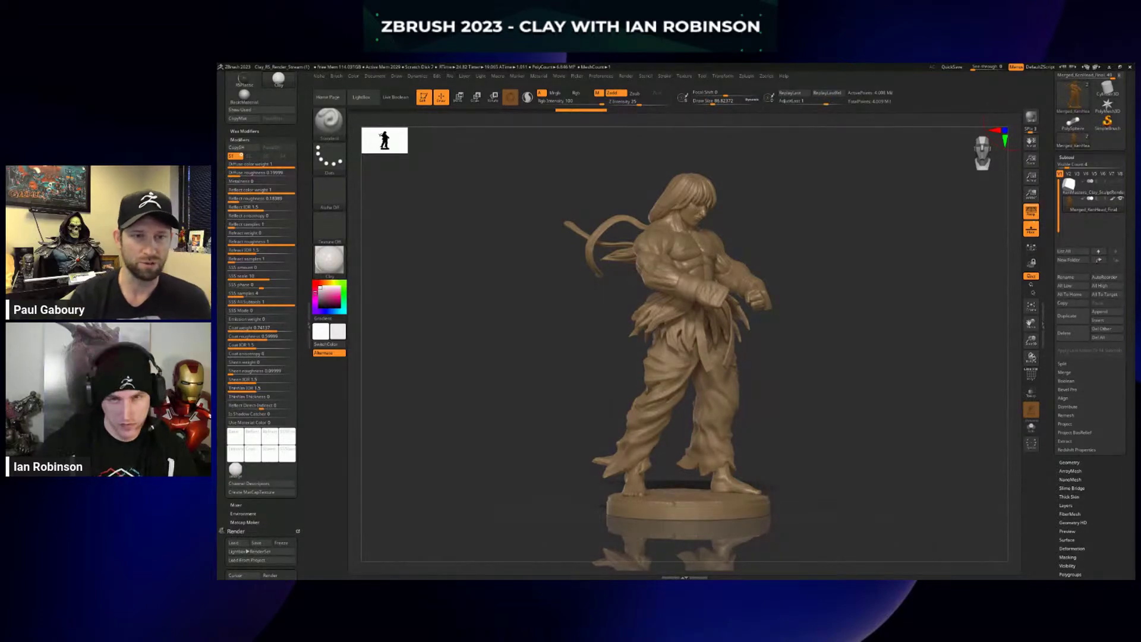
# Switch to Chrome and examine the common, A and C material values in the Pixel and Poly IOR list.
pyautogui.hotkey('alt', 'Tab')
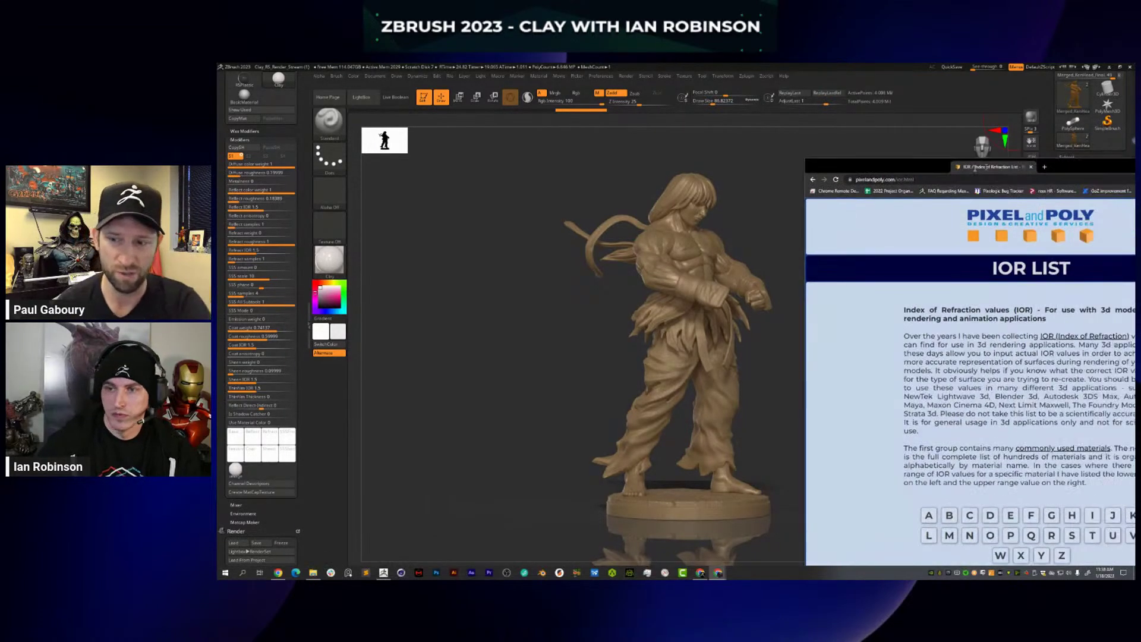
pyautogui.moveTo(730, 99); pyautogui.dragTo(679, 63)
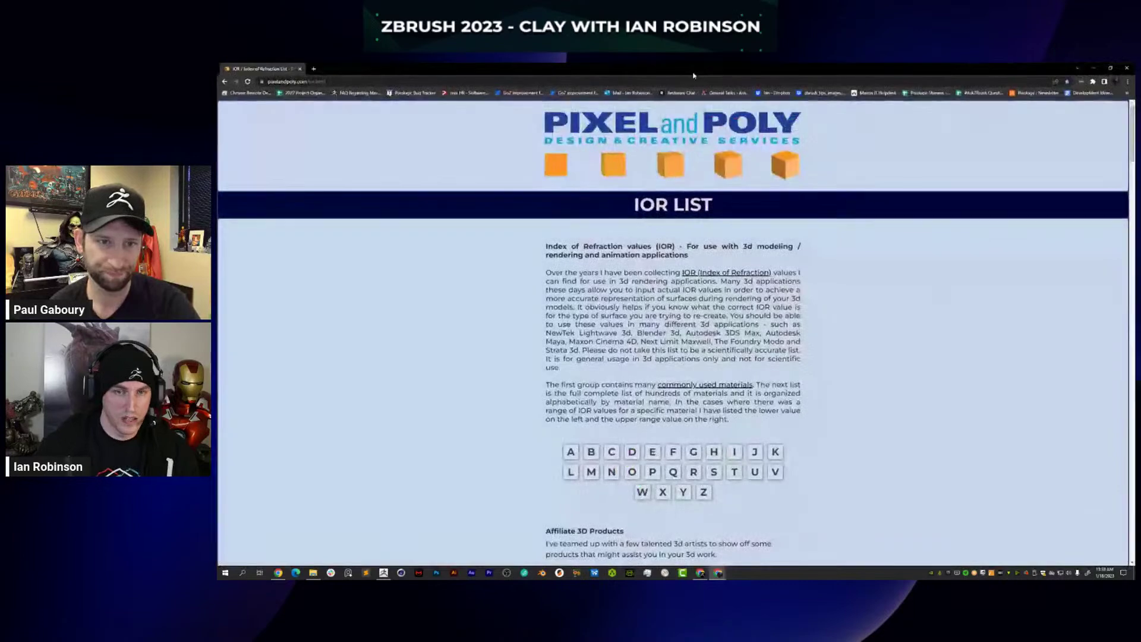
pyautogui.scroll(-20, 782, 235)
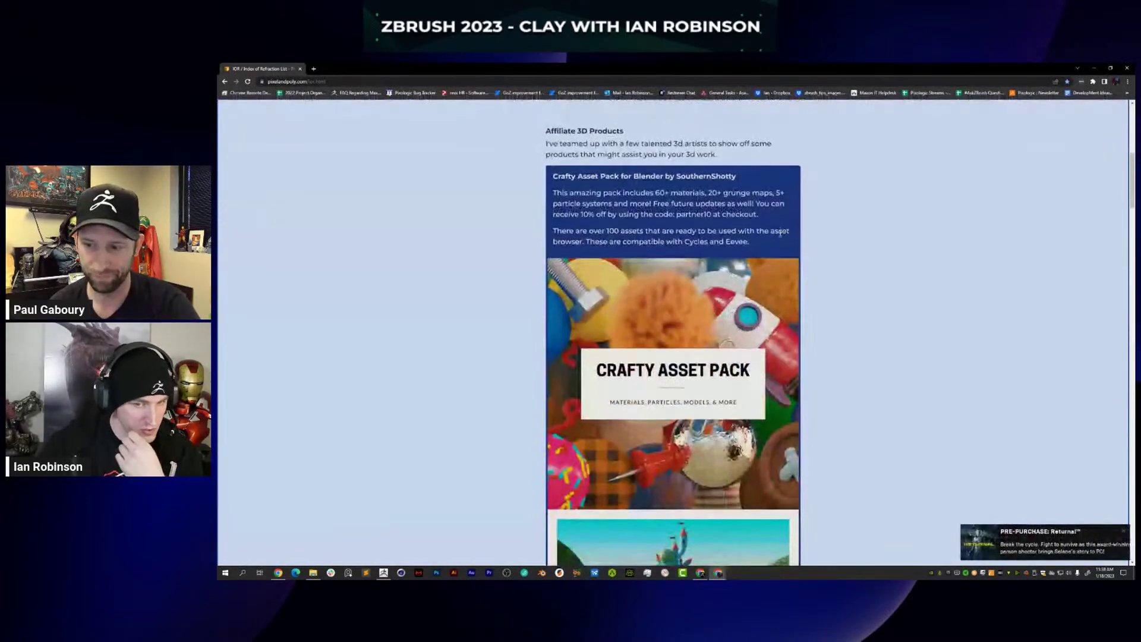
pyautogui.scroll(-8, 780, 239)
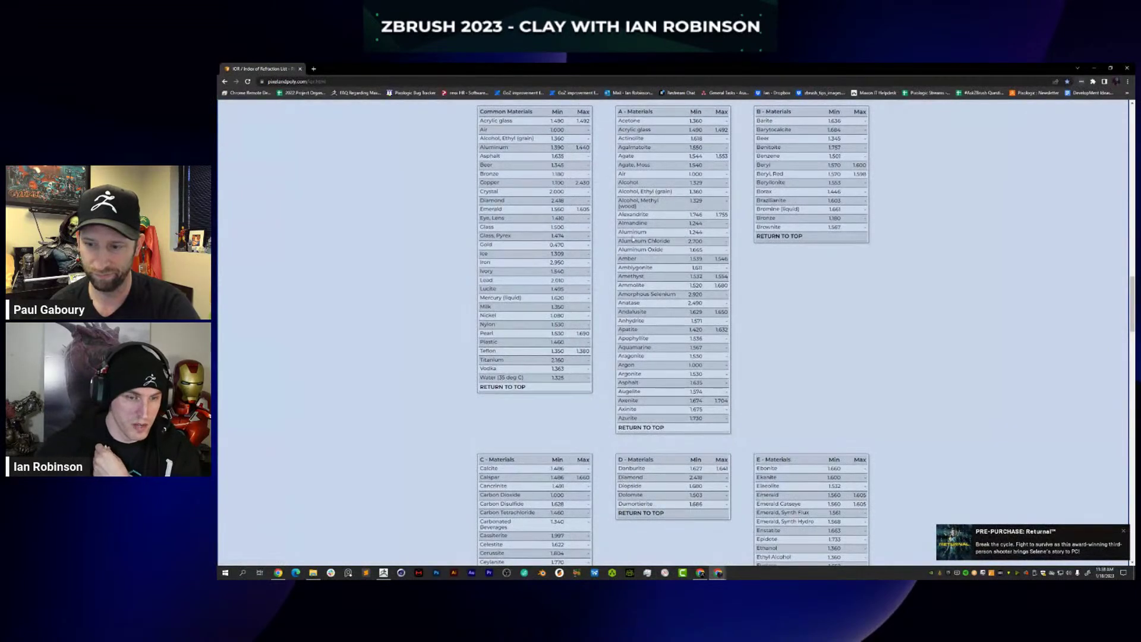
pyautogui.scroll(3, 645, 232)
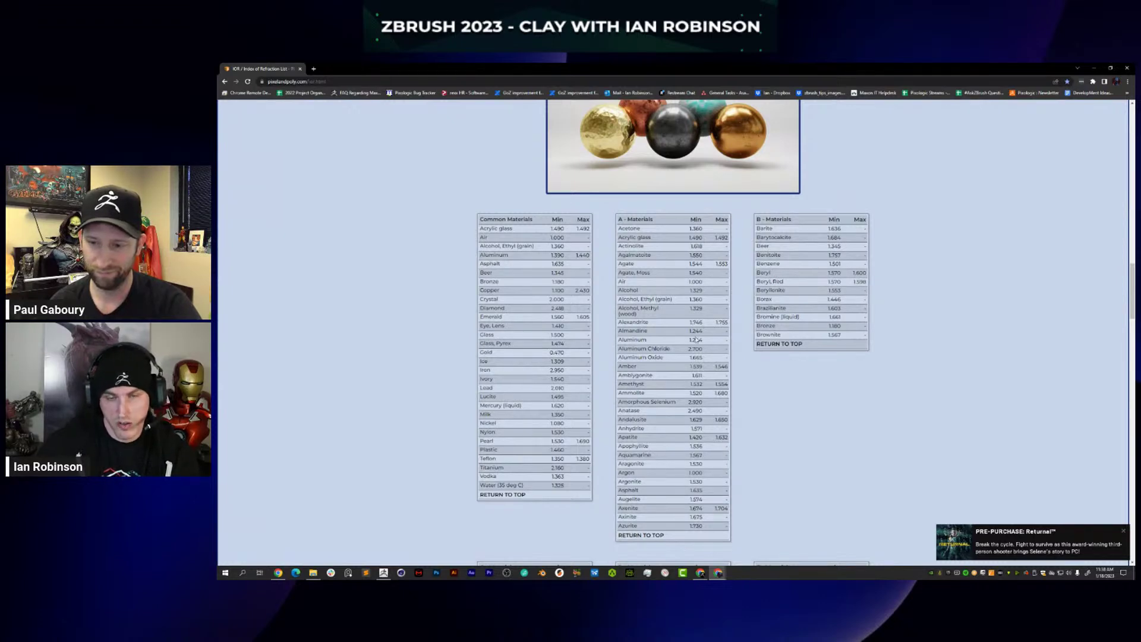
pyautogui.scroll(-5, 681, 354)
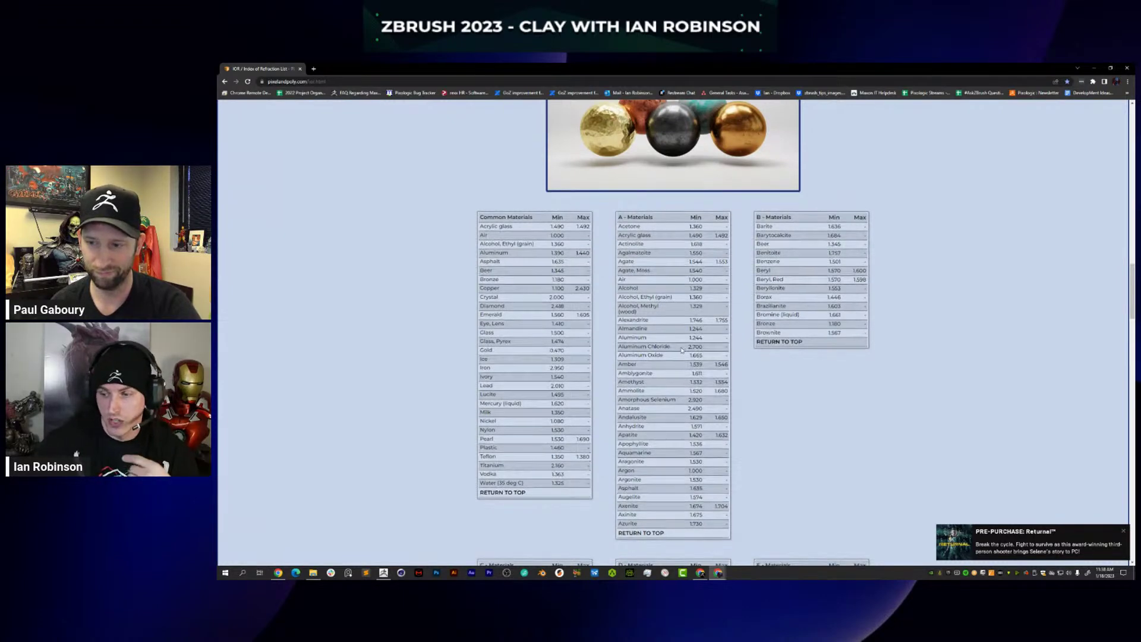
pyautogui.scroll(-5, 681, 353)
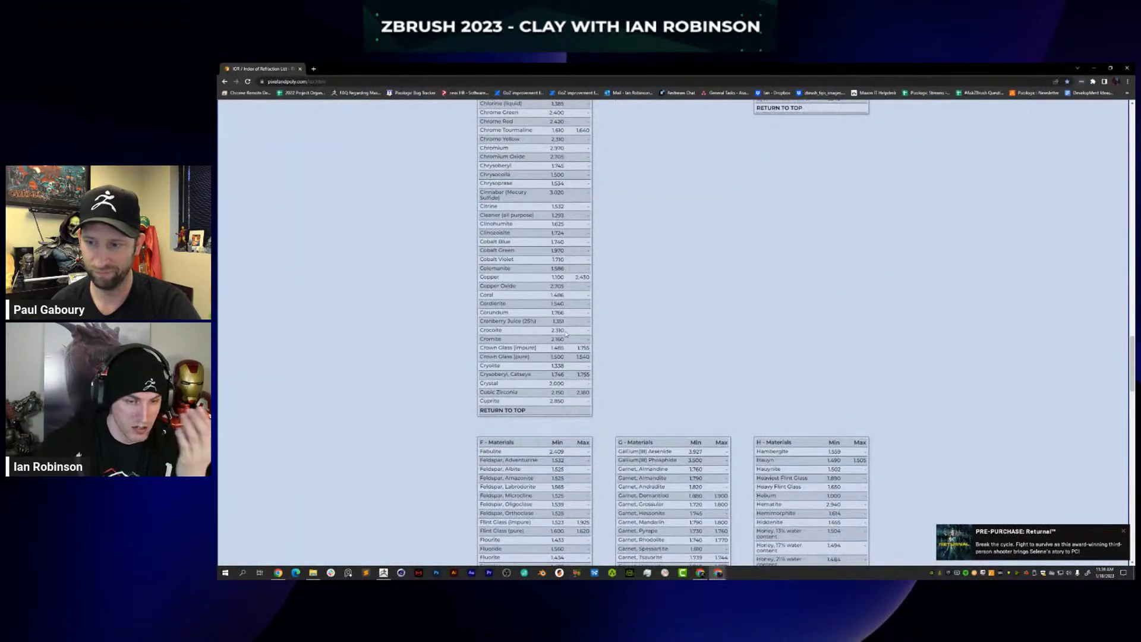
pyautogui.scroll(3, 532, 291)
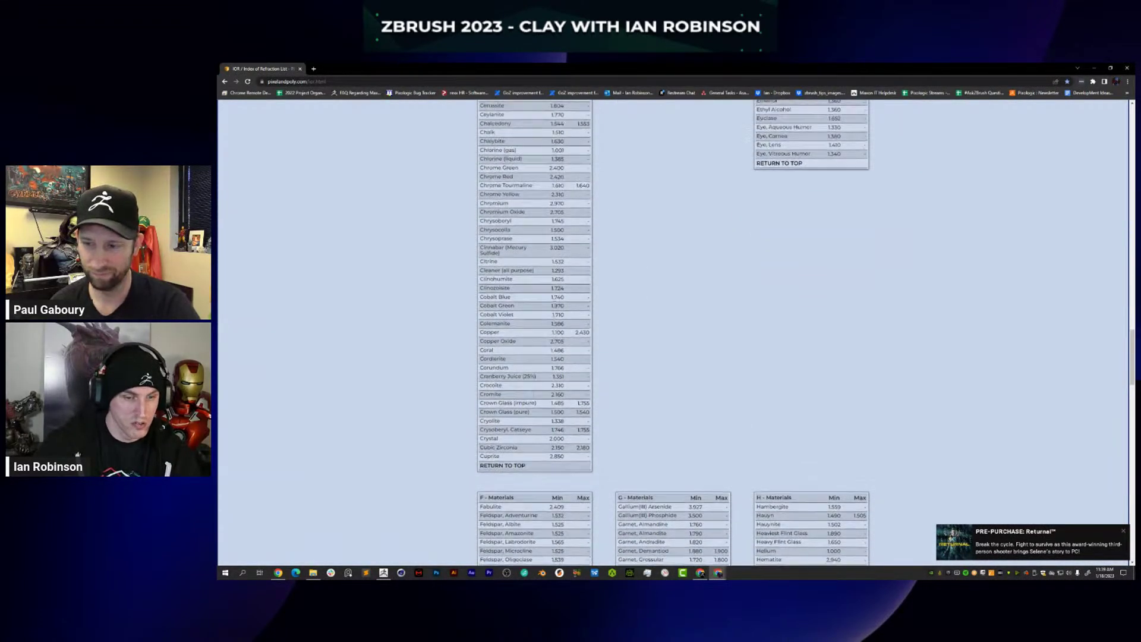
pyautogui.scroll(-2, 554, 377)
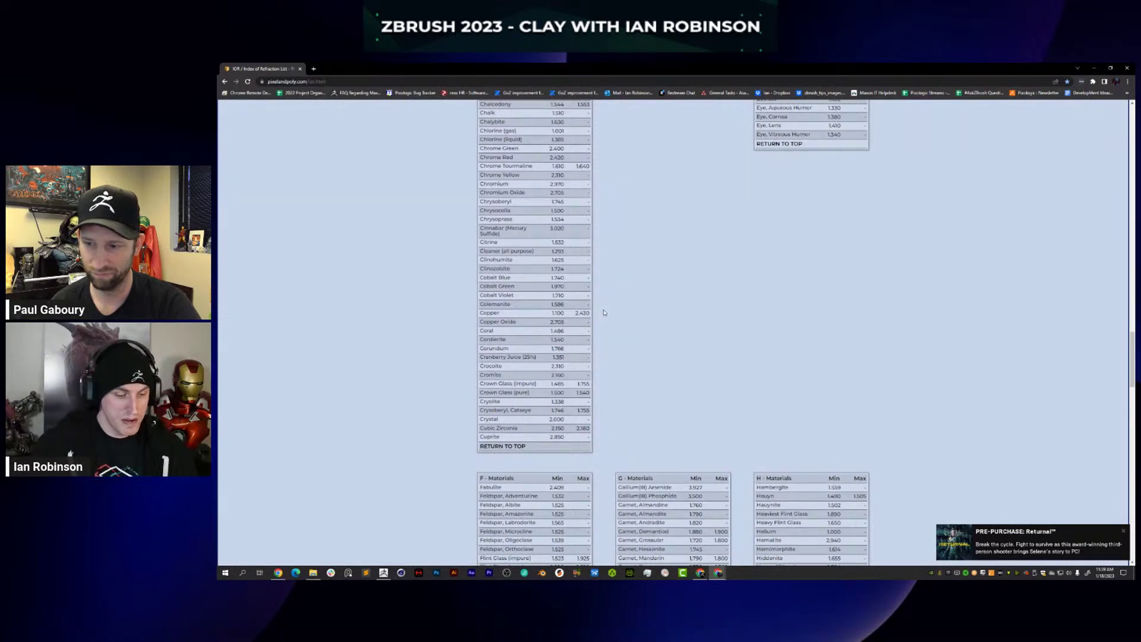
# Switch back to ZBrush and set the Clay material's Refract IOR to 1.485.
pyautogui.hotkey('alt', 'Tab')
pyautogui.hotkey('alt', 'Tab')
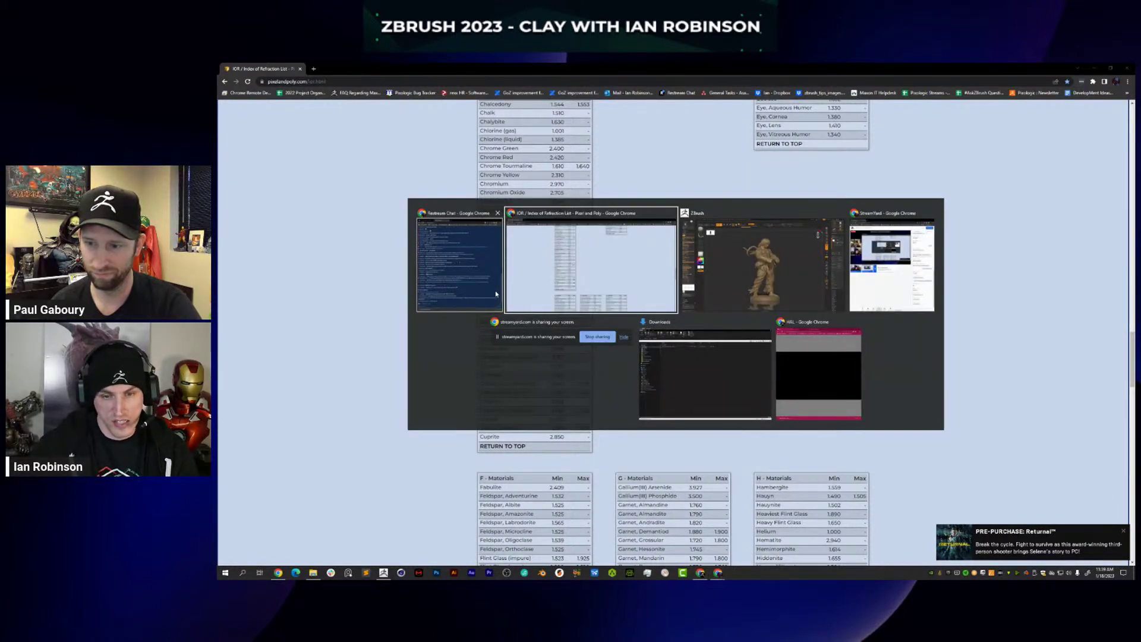
pyautogui.hotkey('alt', 'Tab')
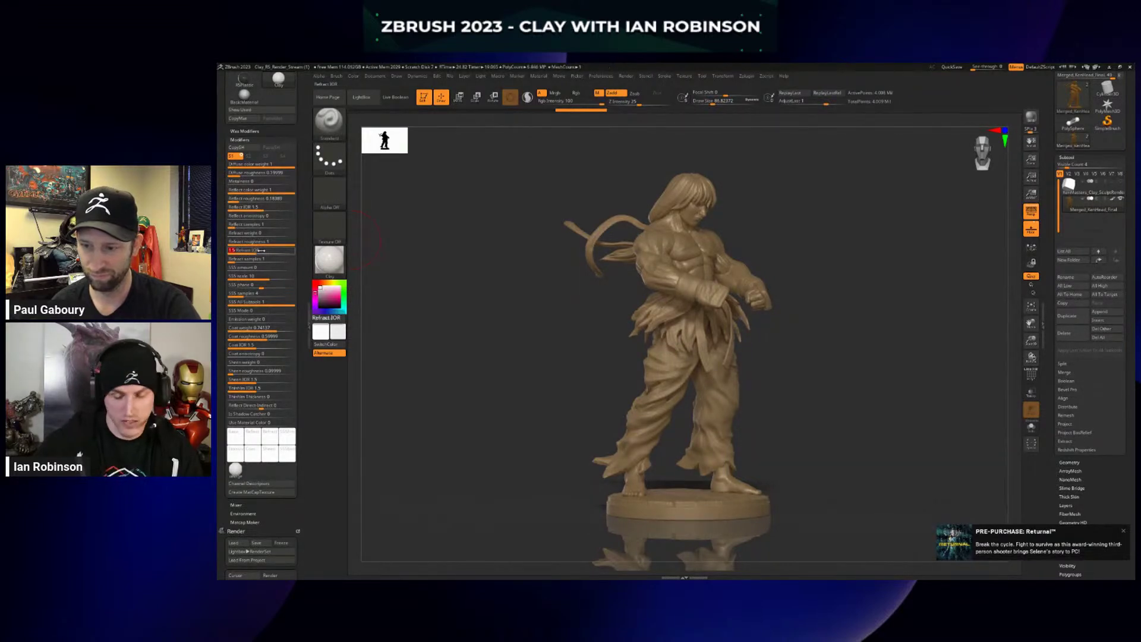
pyautogui.moveTo(262, 250); pyautogui.dragTo(260, 251)
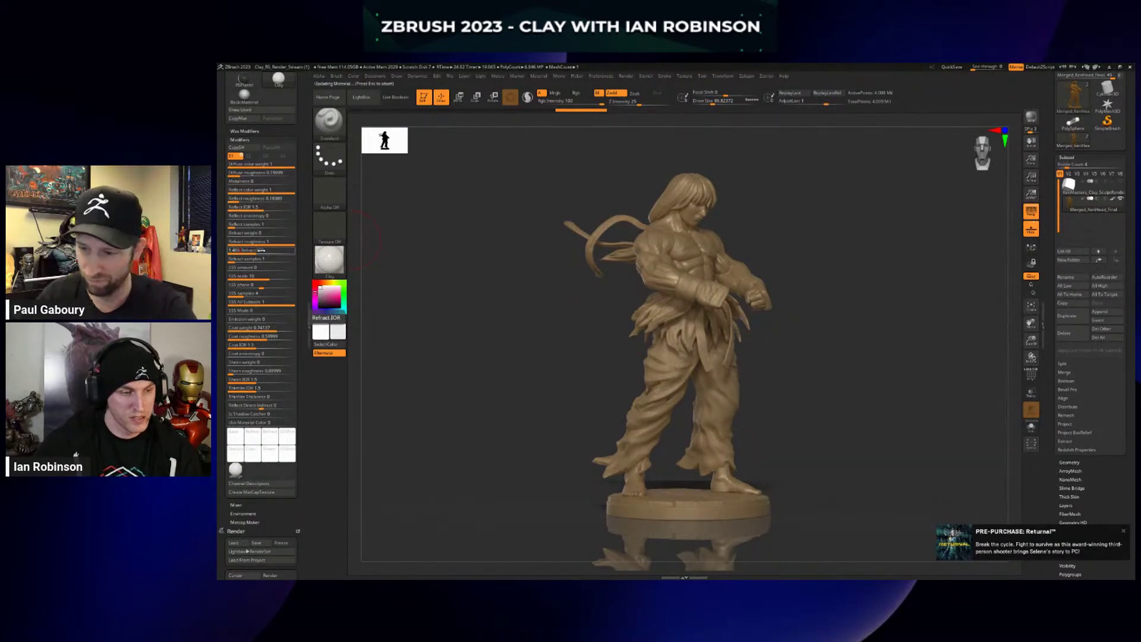
pyautogui.click(494, 269)
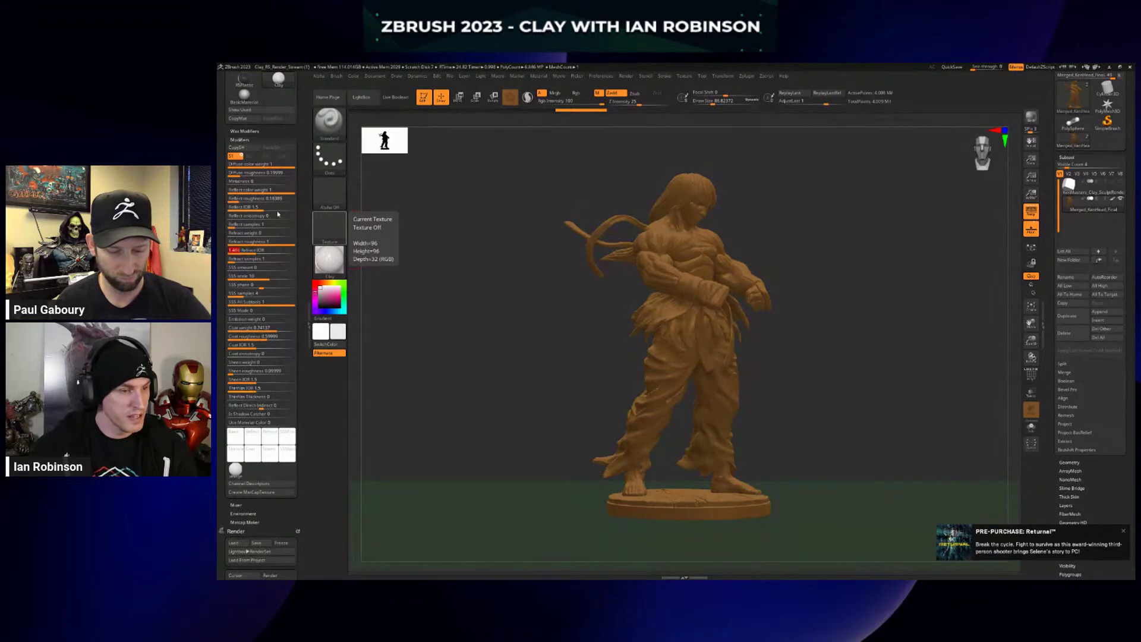
# Raise the Clay material's Reflect roughness to about 0.27 and set its Reflect IOR to 1.485.
pyautogui.moveTo(255, 201); pyautogui.dragTo(250, 206)
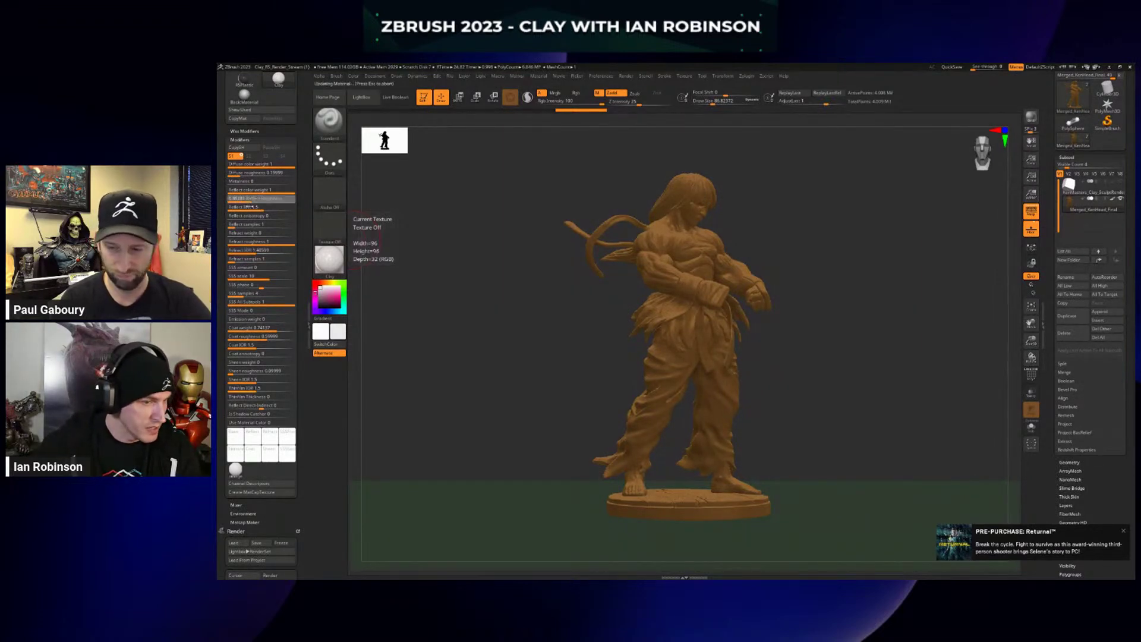
pyautogui.click(254, 206)
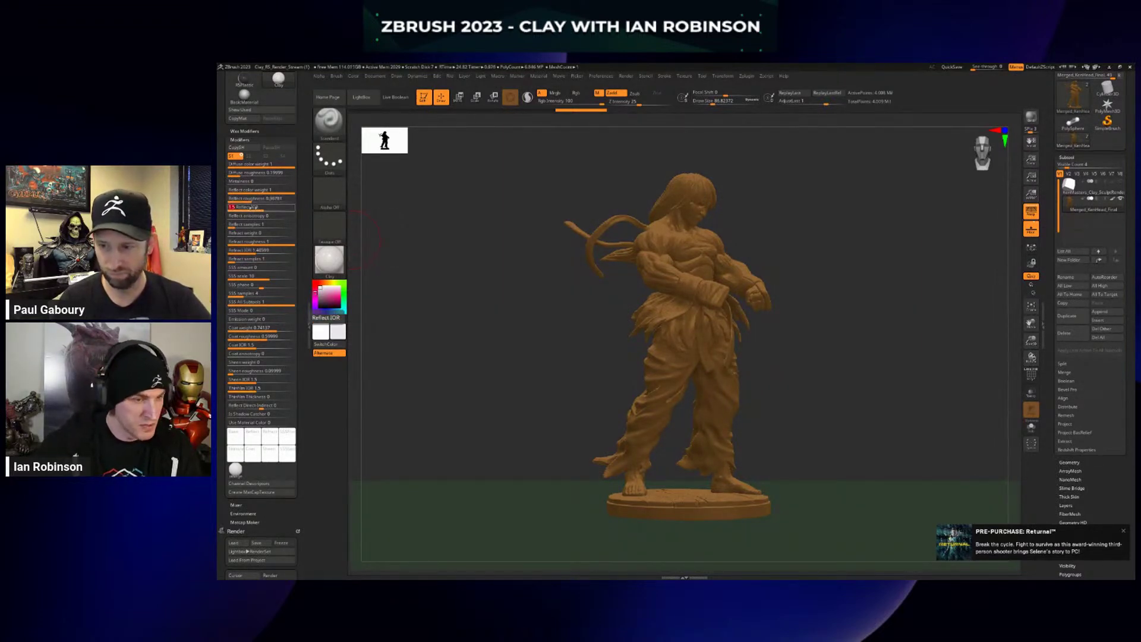
pyautogui.write('1.485')
pyautogui.press('Return')
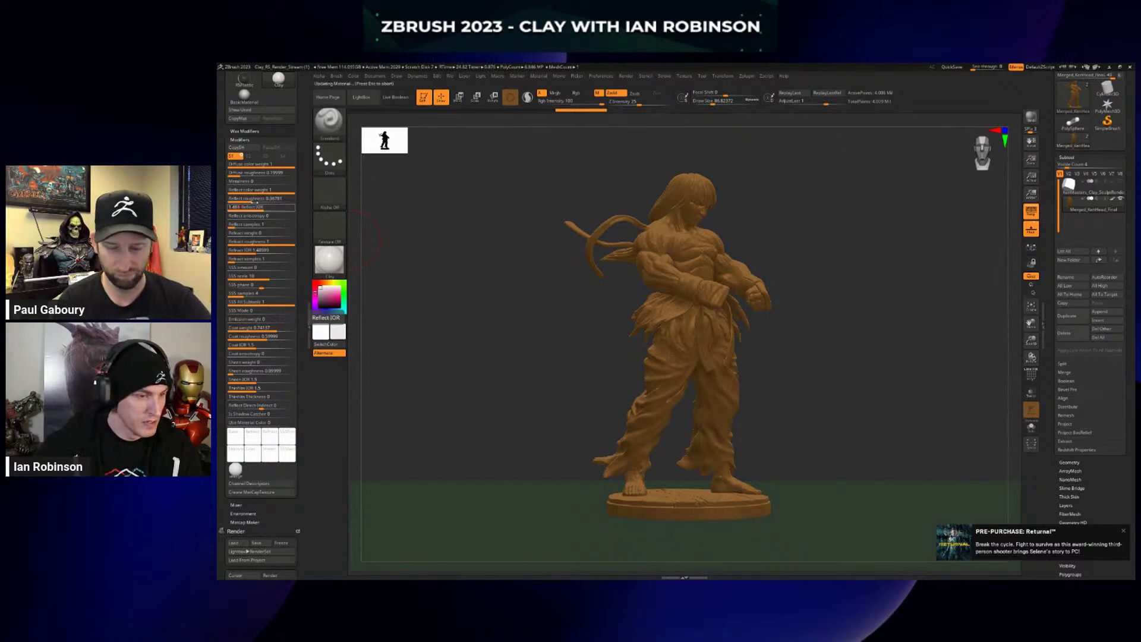
# Set the Clay material's Coat IOR to 1.485 and render the statue again.
pyautogui.click(250, 344)
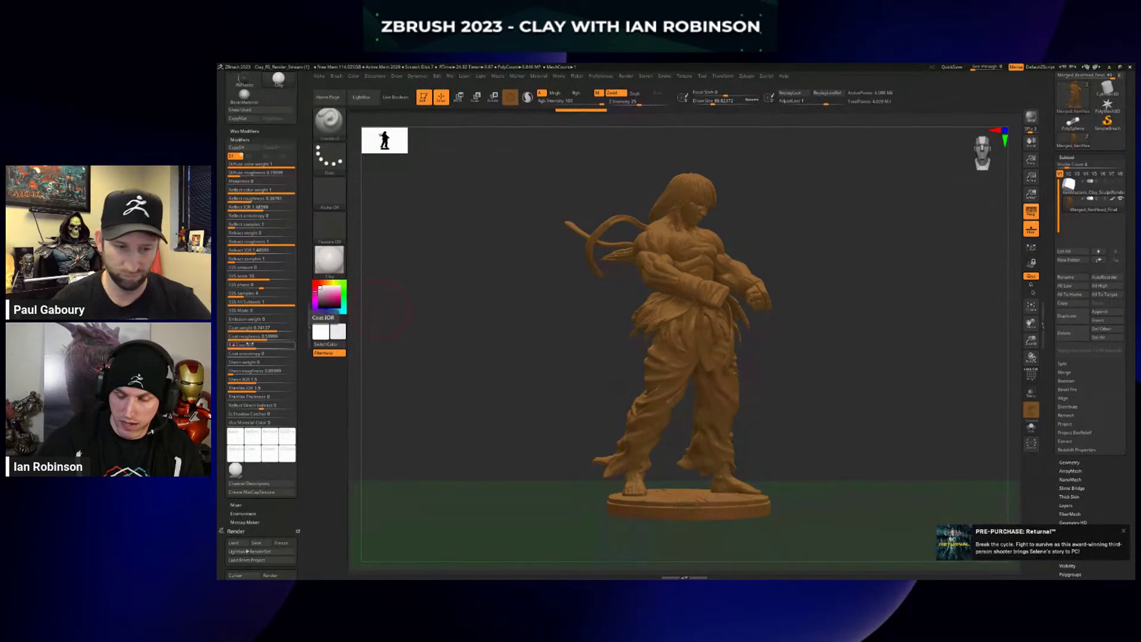
pyautogui.write('1.485')
pyautogui.press('Return')
pyautogui.click(259, 336)
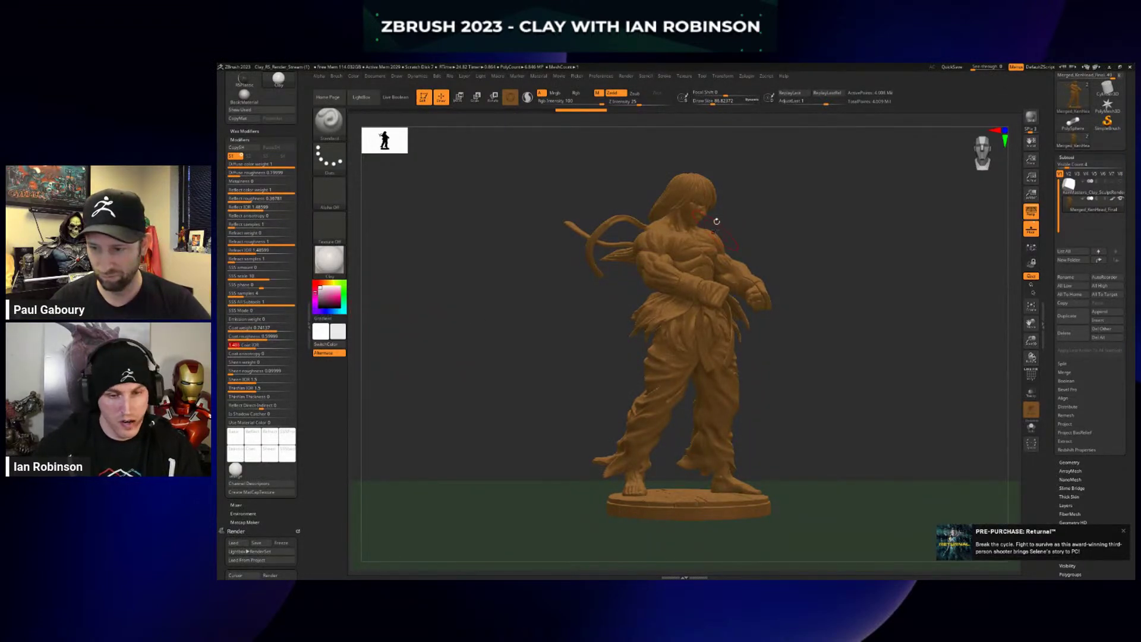
pyautogui.press('shift')
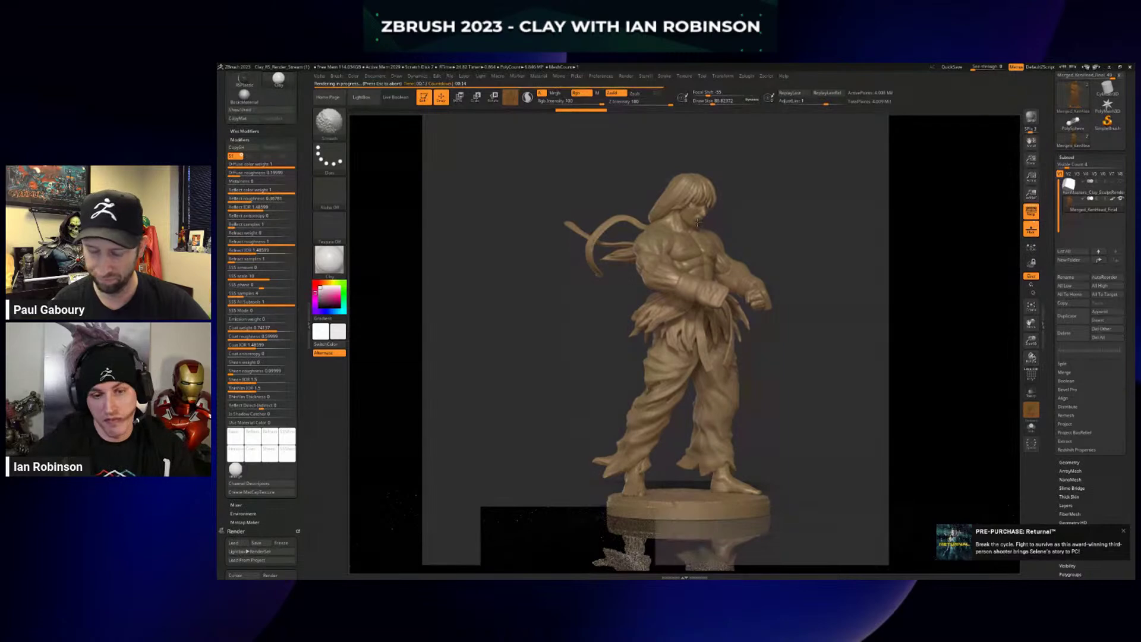
# Switch to the IOR list in Chrome and examine the F, G and H material values.
pyautogui.hotkey('alt', 'Tab')
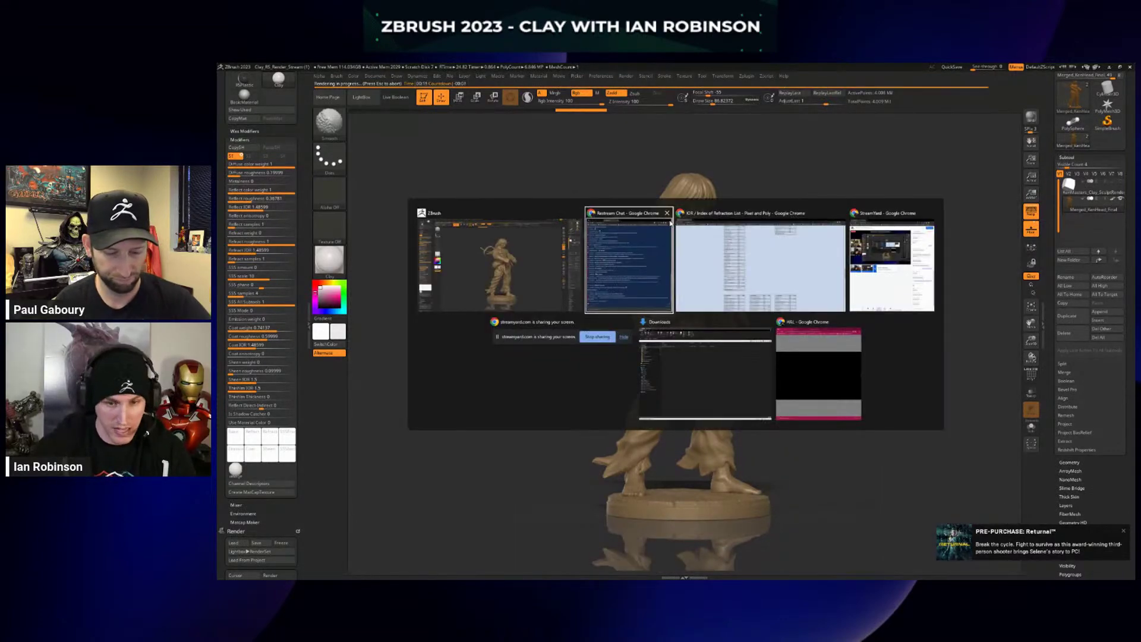
pyautogui.hotkey('alt', 'Tab')
pyautogui.hotkey('alt', 'Tab')
pyautogui.hotkey('alt', 'Tab')
pyautogui.hotkey('alt', 'Tab')
pyautogui.hotkey('alt', 'Tab')
pyautogui.hotkey('alt', 'Tab')
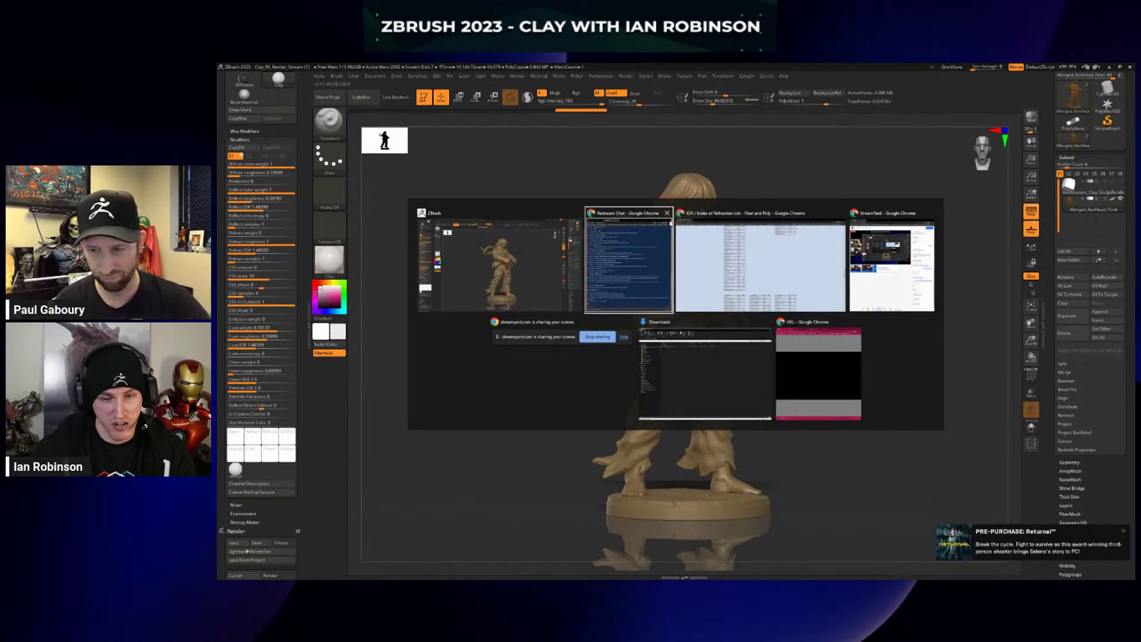
pyautogui.scroll(-4, 551, 305)
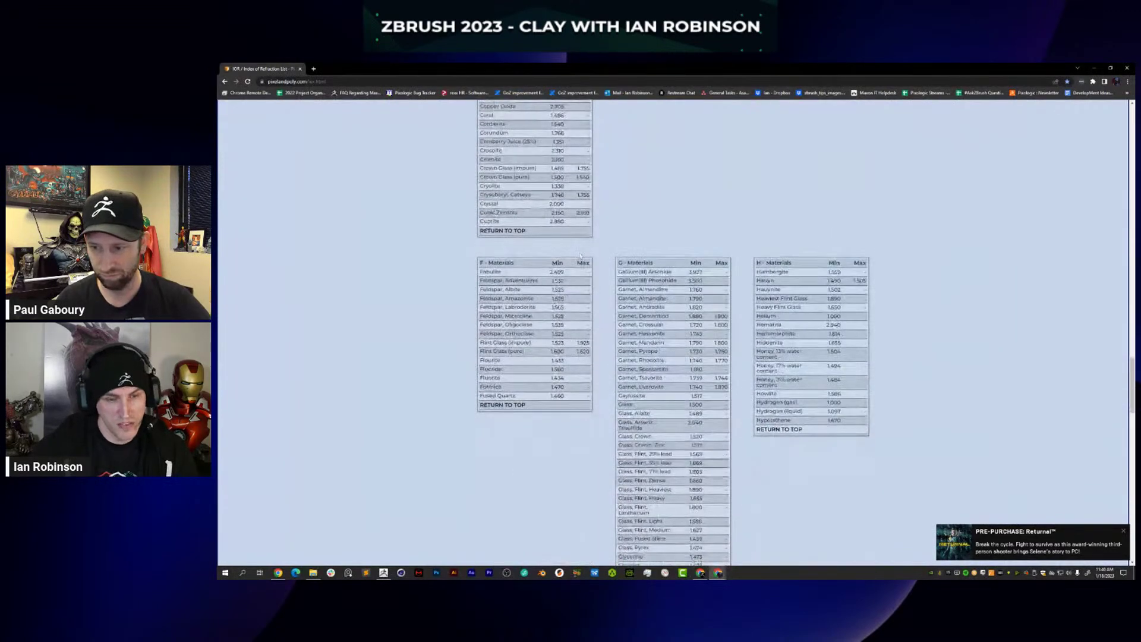
pyautogui.scroll(-2, 573, 165)
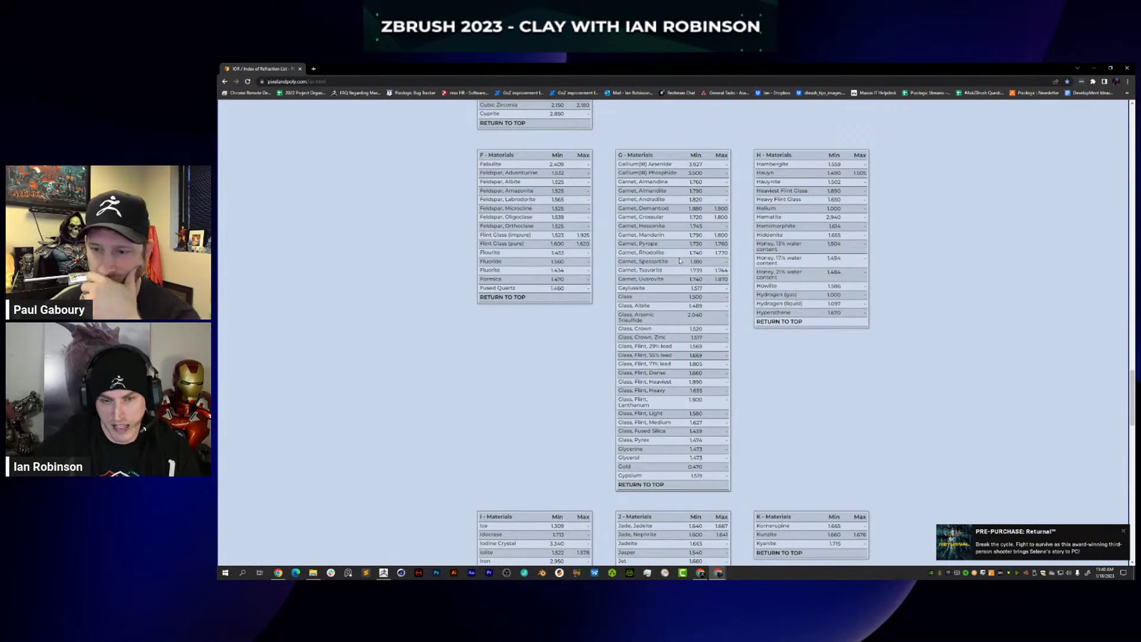
# Switch back to ZBrush and save the adjusted Clay material as My_Clay in the Downloads folder.
pyautogui.scroll(-2, 681, 262)
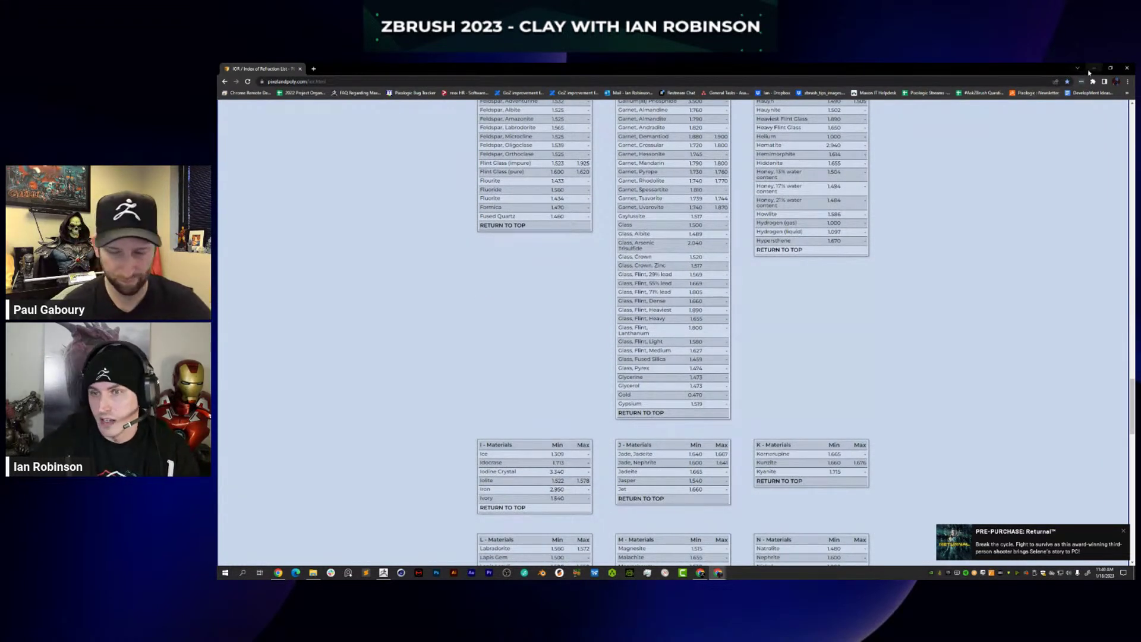
pyautogui.click(1093, 69)
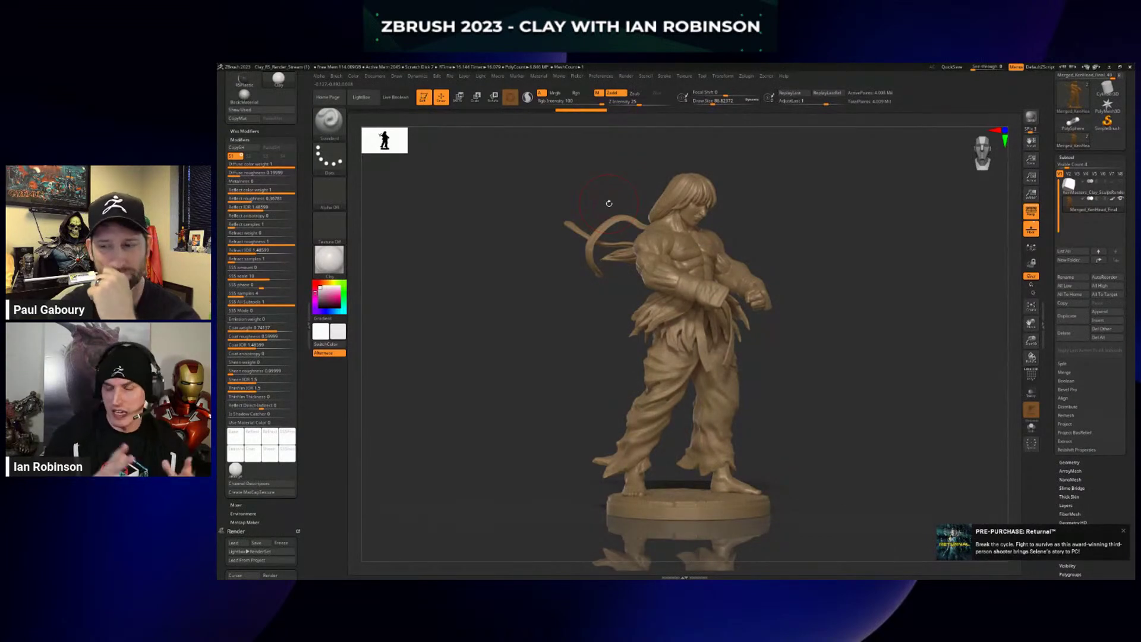
pyautogui.click(335, 266)
pyautogui.click(410, 490)
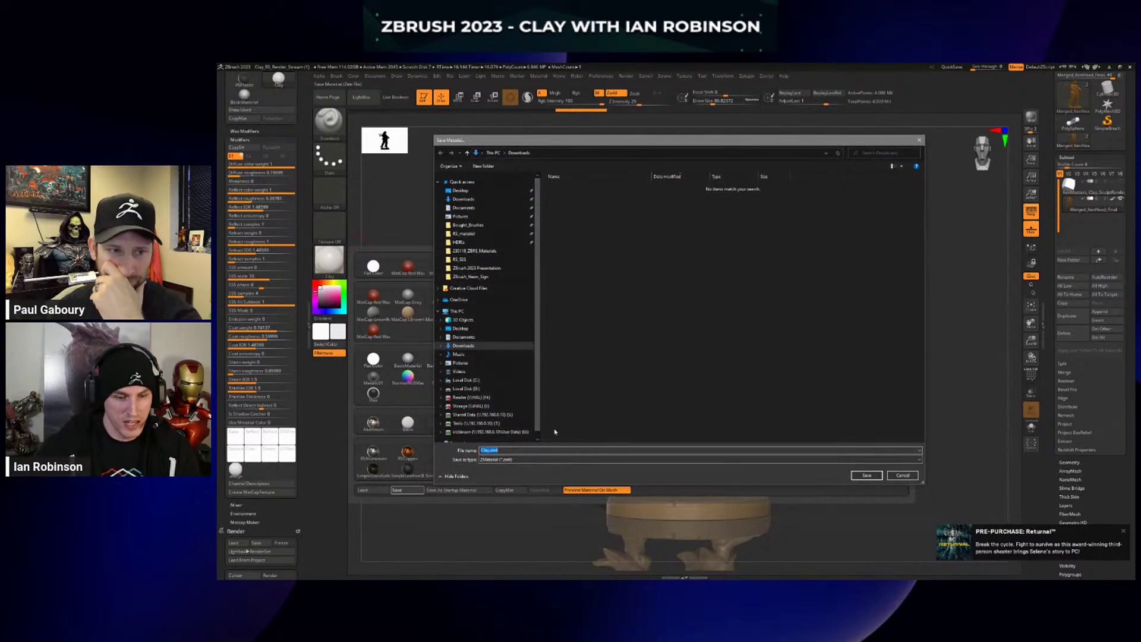
pyautogui.write('My_')
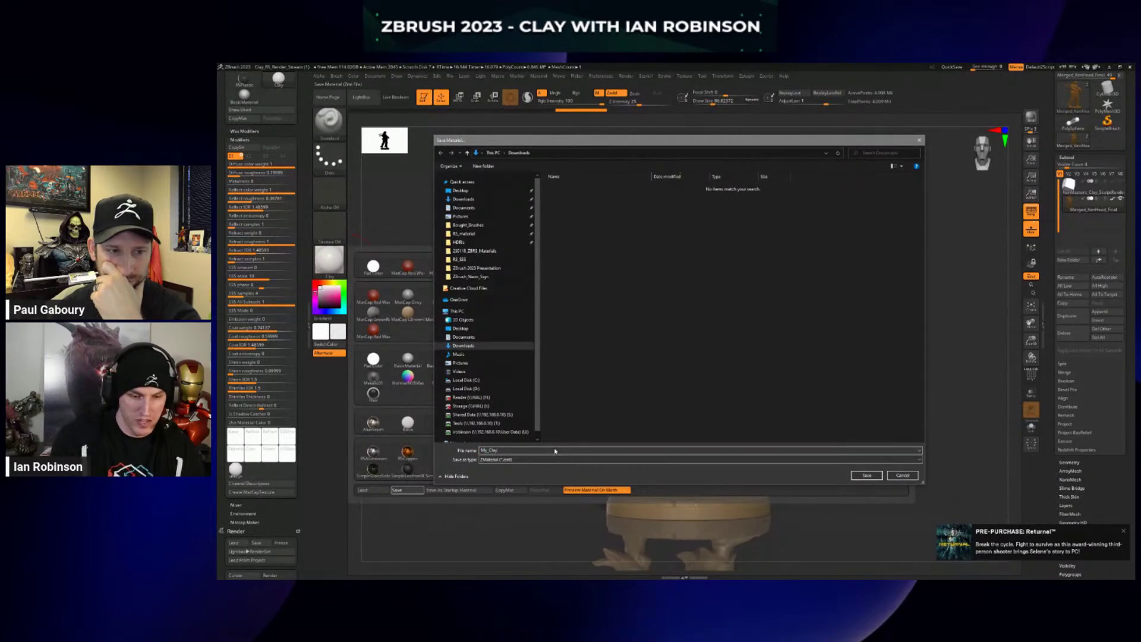
pyautogui.press('Return')
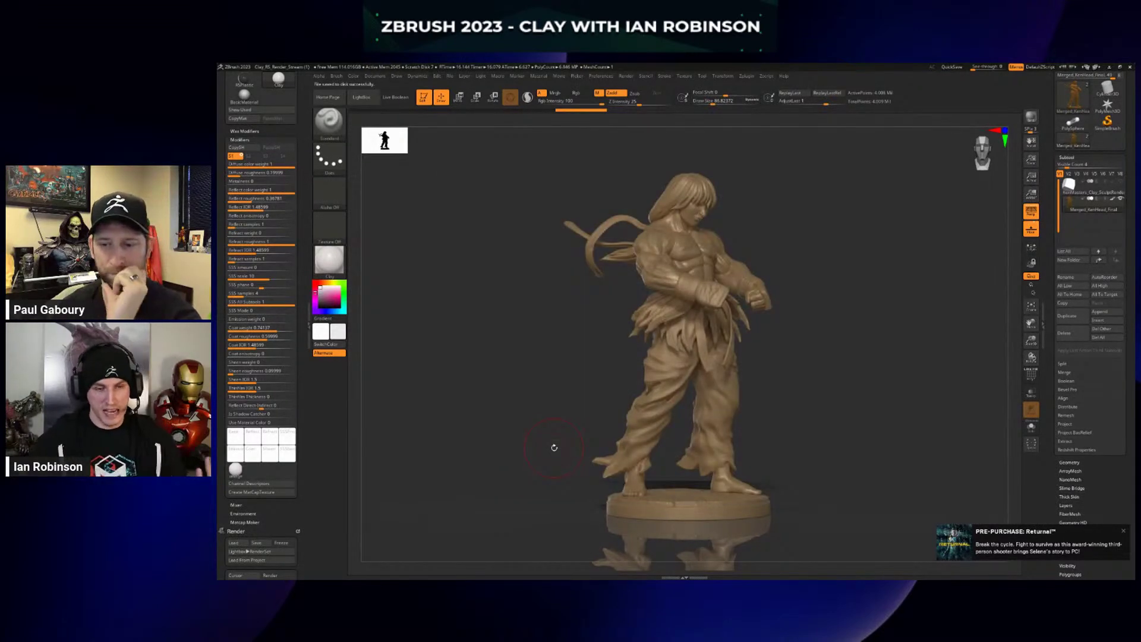
# Select the last material in the Standard Materials group and load My_Clay from the Downloads folder into its slot.
pyautogui.click(333, 266)
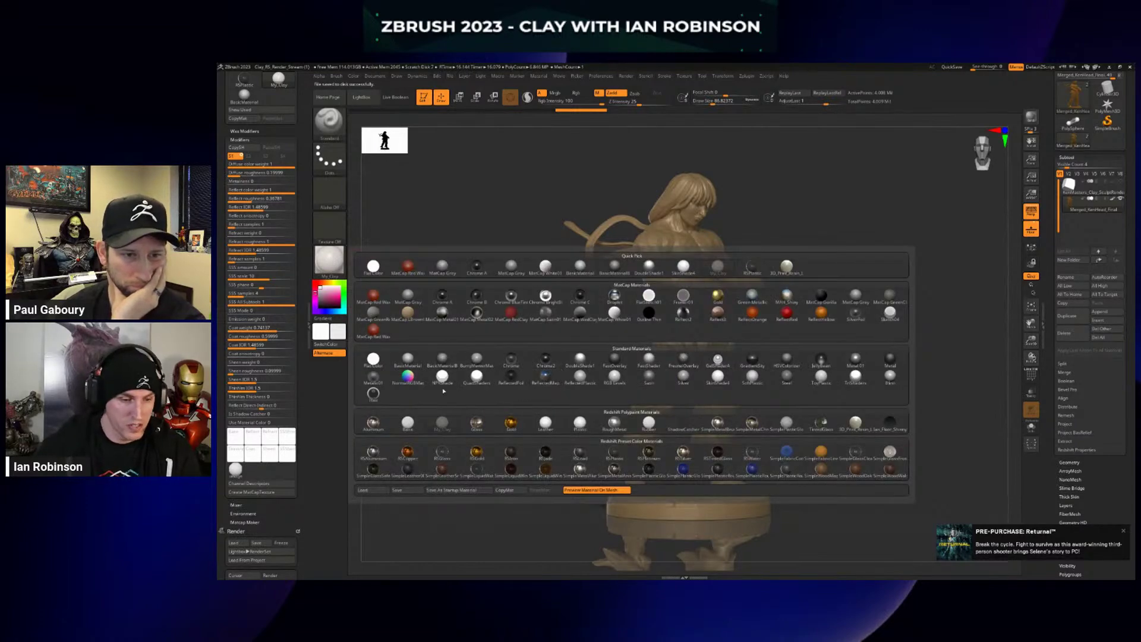
pyautogui.click(373, 394)
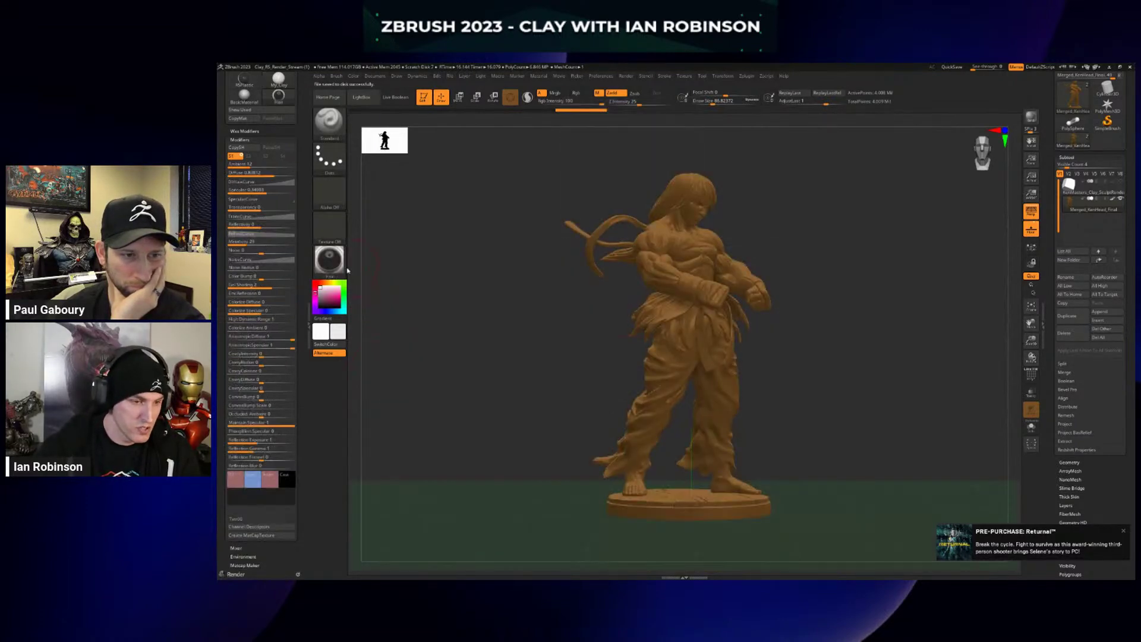
pyautogui.click(329, 260)
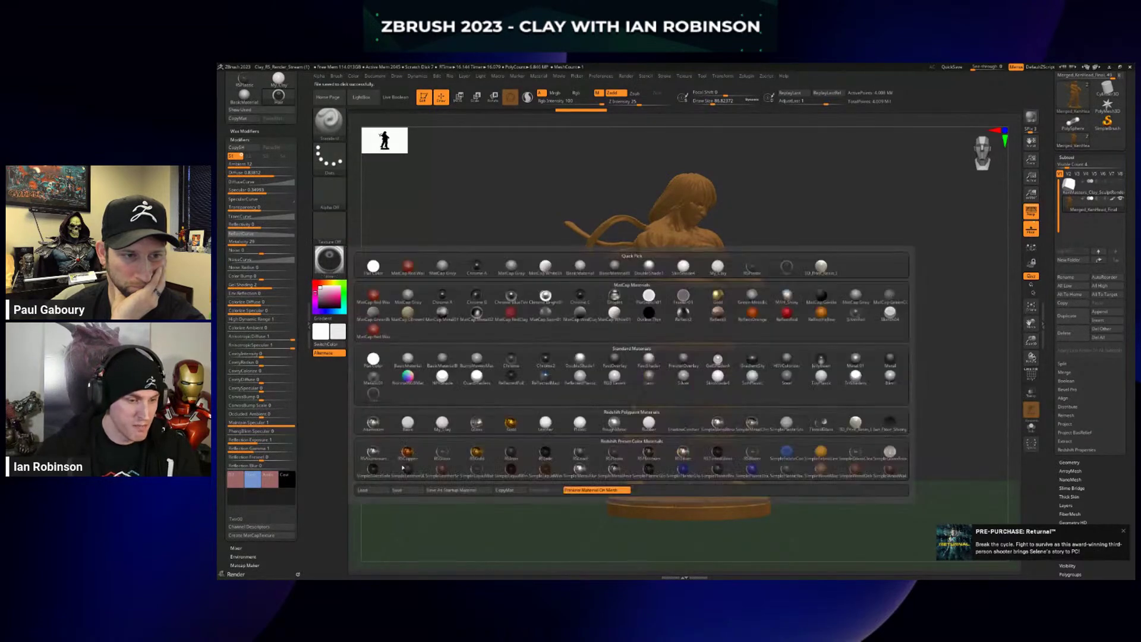
pyautogui.click(381, 492)
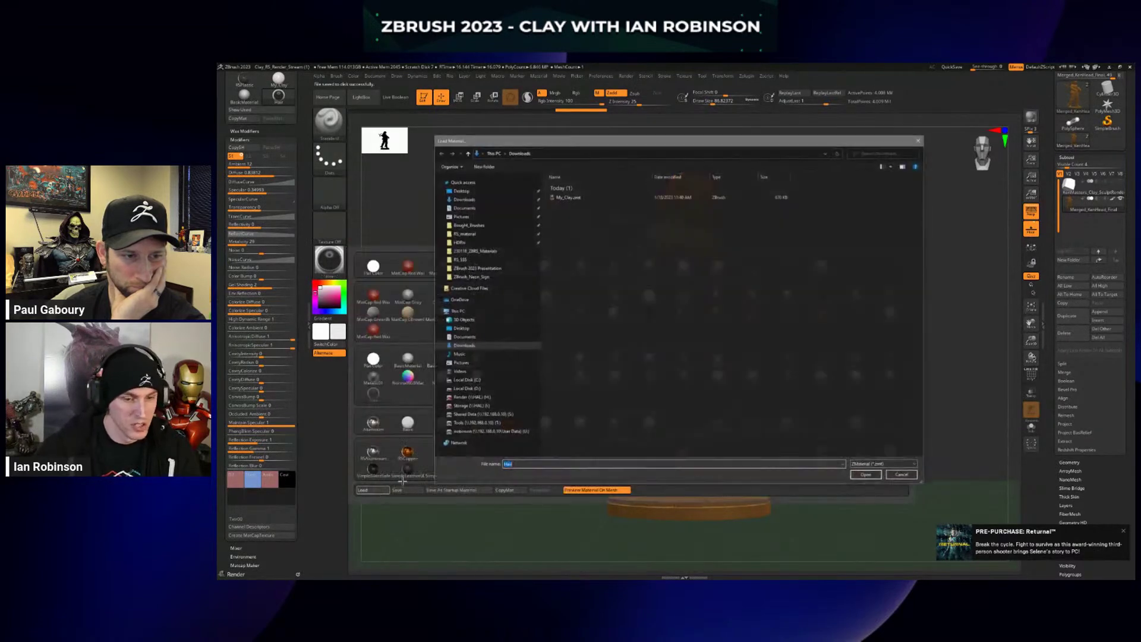
pyautogui.click(579, 205)
pyautogui.click(877, 475)
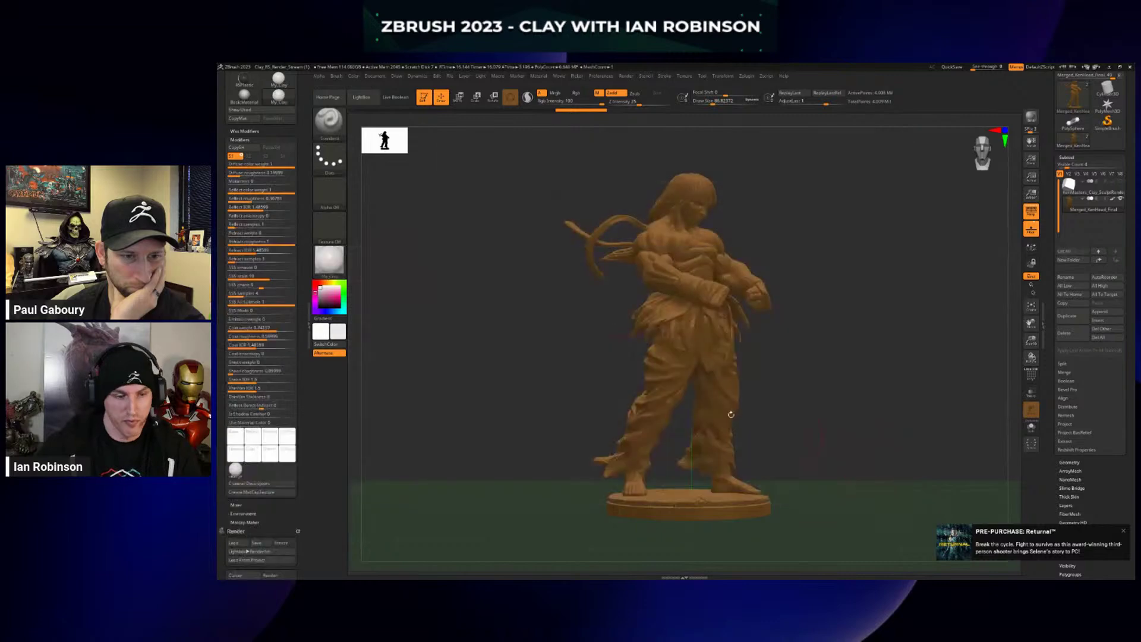
# Copy the Bone Redshift polypaint material and select the SoftPlastic standard material as the slot for pasting it.
pyautogui.click(331, 261)
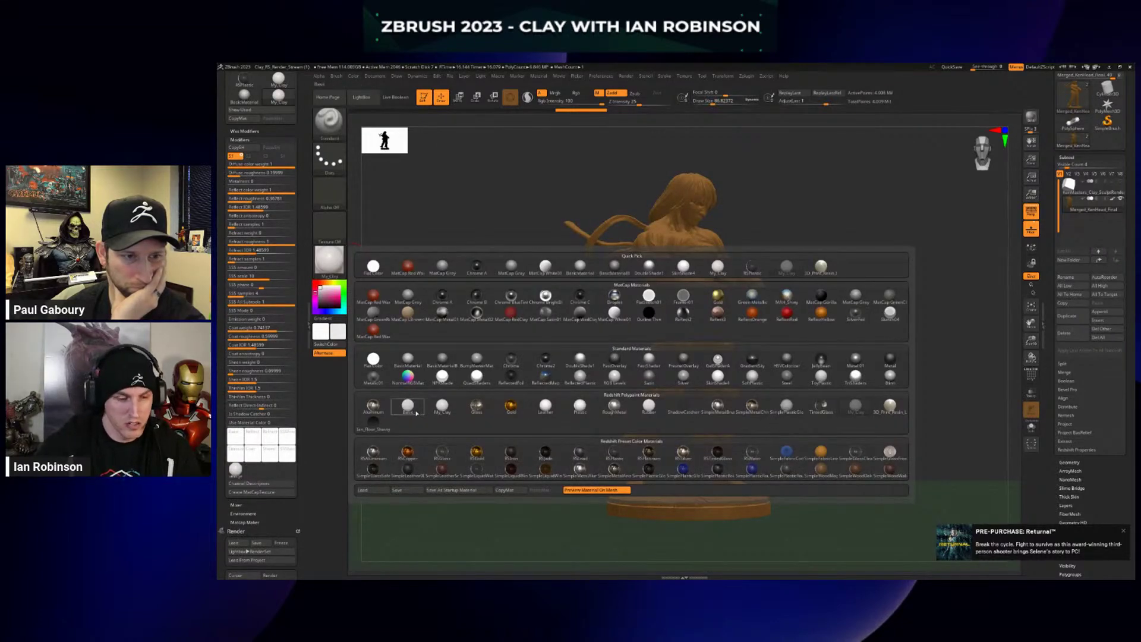
pyautogui.click(416, 412)
pyautogui.click(331, 262)
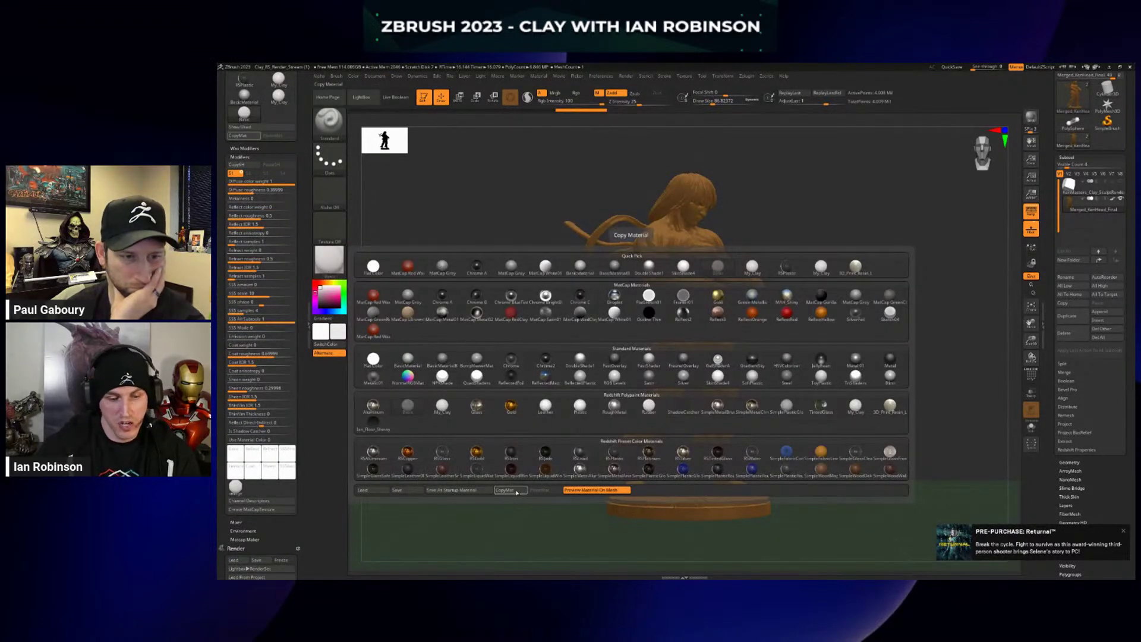
pyautogui.click(516, 491)
pyautogui.click(331, 262)
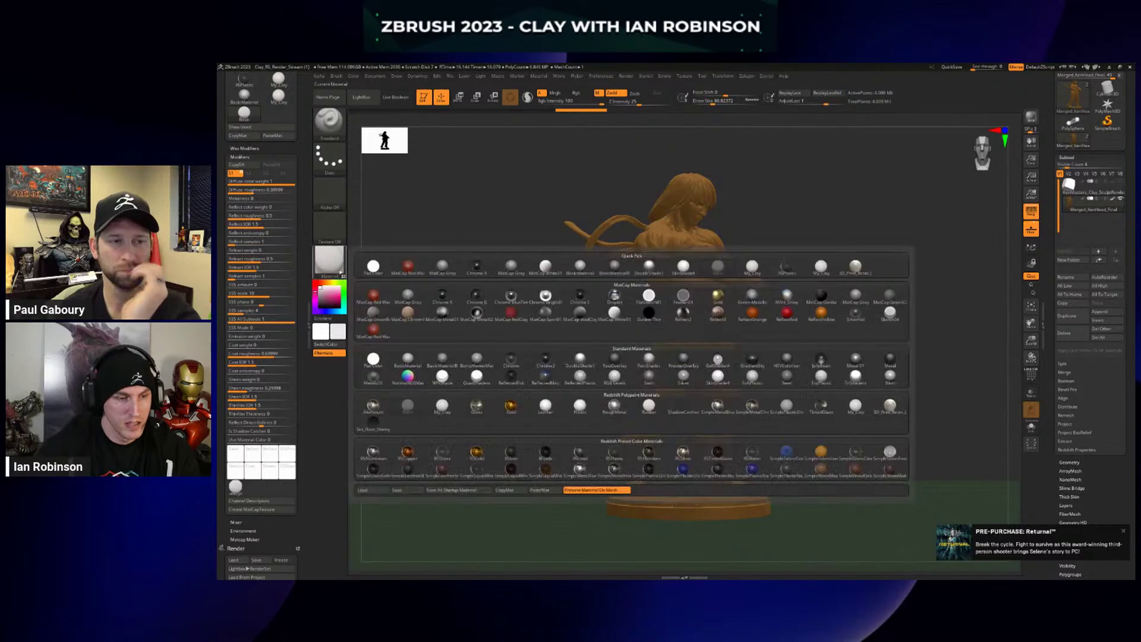
pyautogui.click(752, 375)
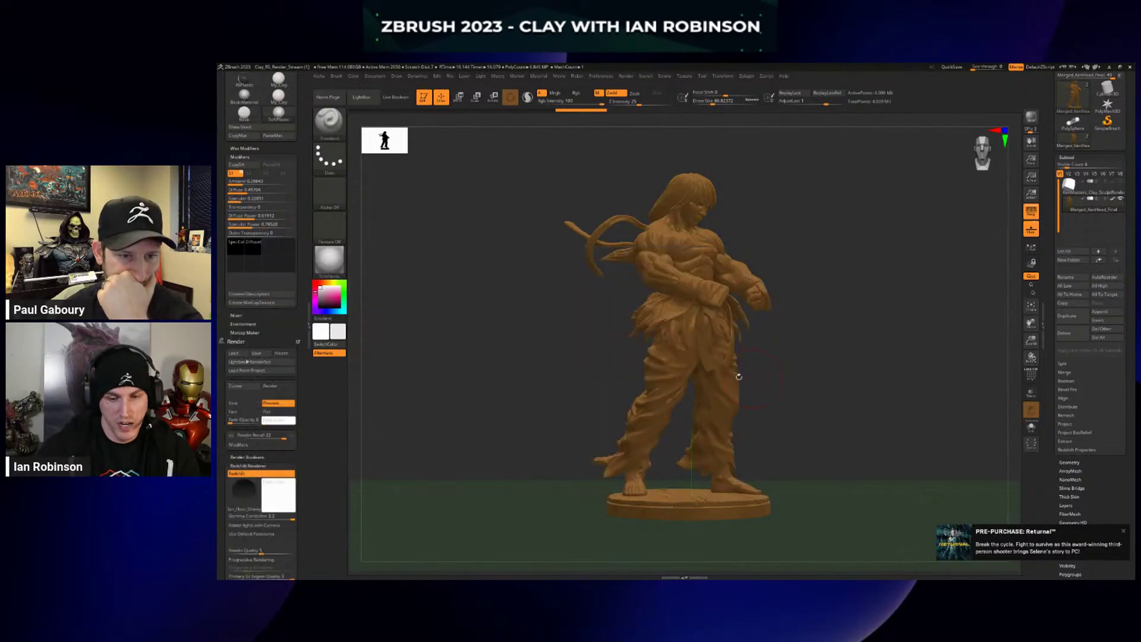
pyautogui.click(331, 262)
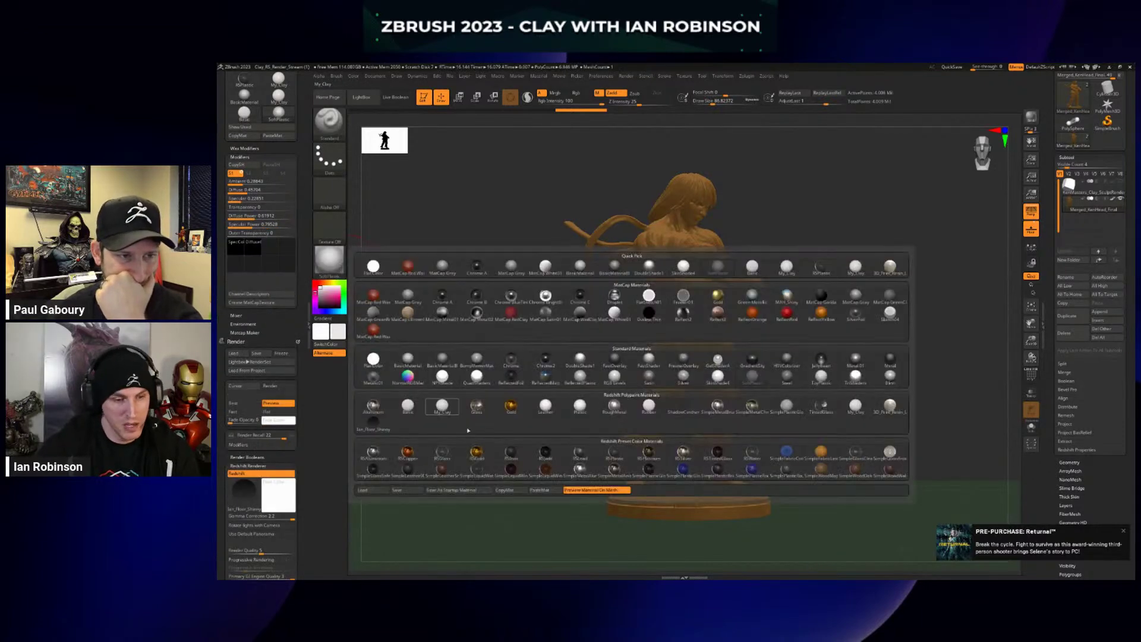
# Paste the copied Redshift material over the current material and reopen the material library to review the Redshift Polypaint Materials.
pyautogui.click(518, 492)
pyautogui.click(540, 491)
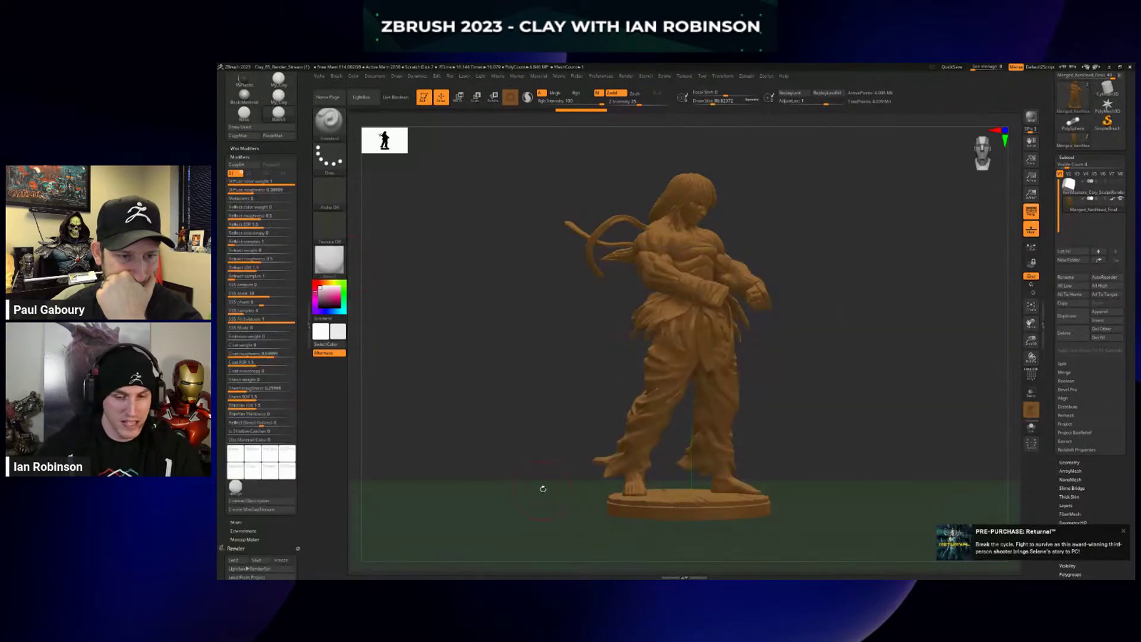
pyautogui.click(331, 262)
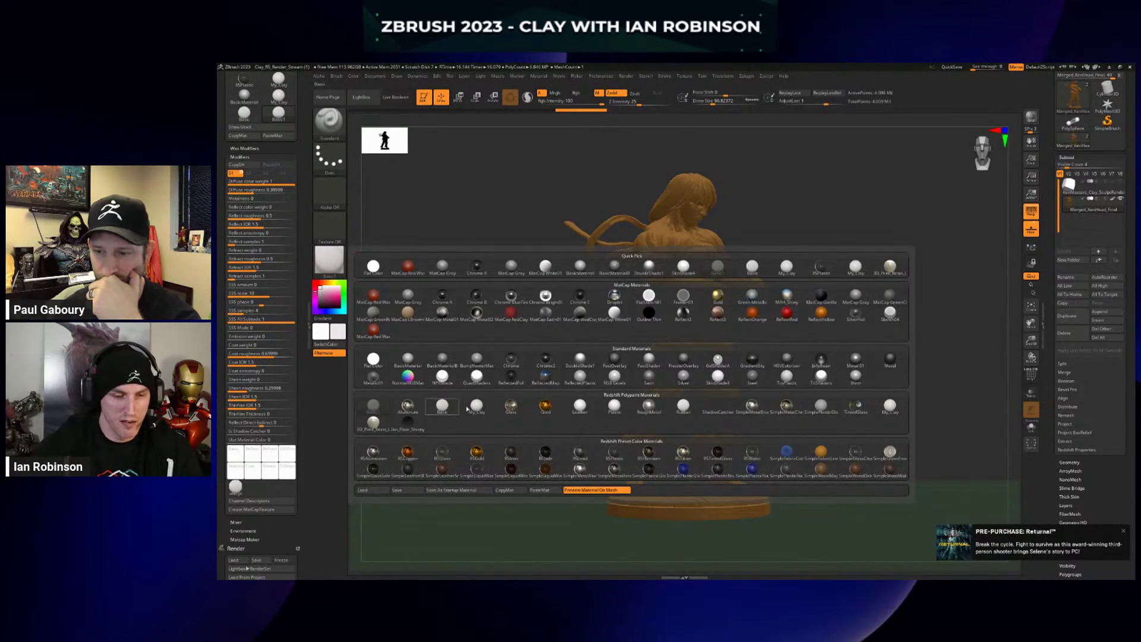
pyautogui.moveTo(702, 409)
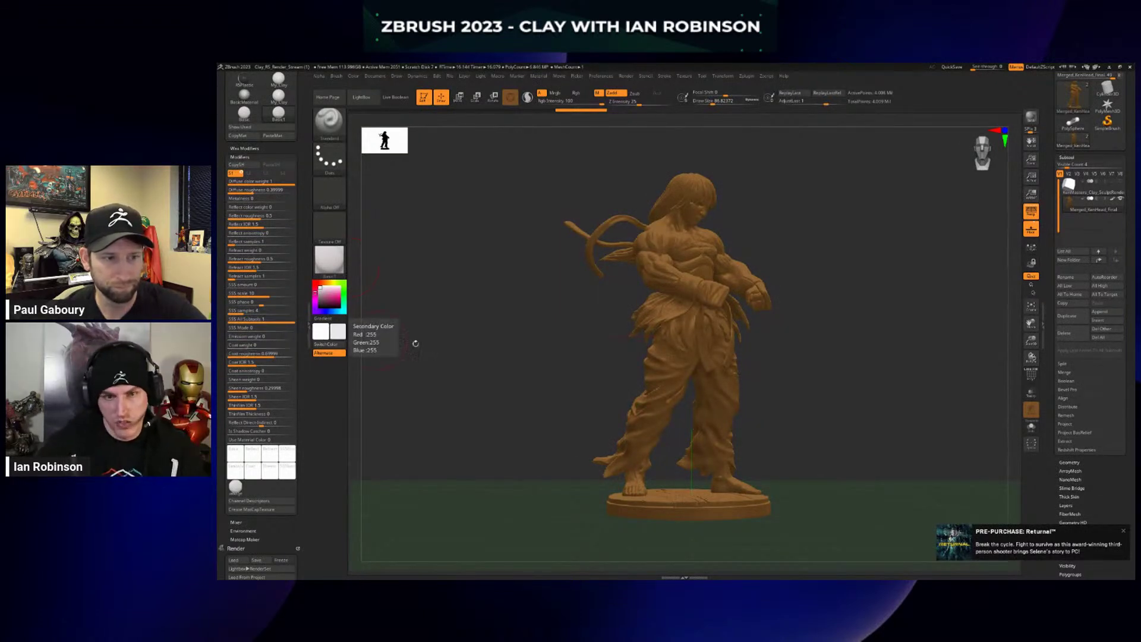
# Switch to the browser's Index of Refraction list, highlight the value for Glass, Flint, Heavy, and return to ZBrush.
pyautogui.hotkey('alt', 'Tab')
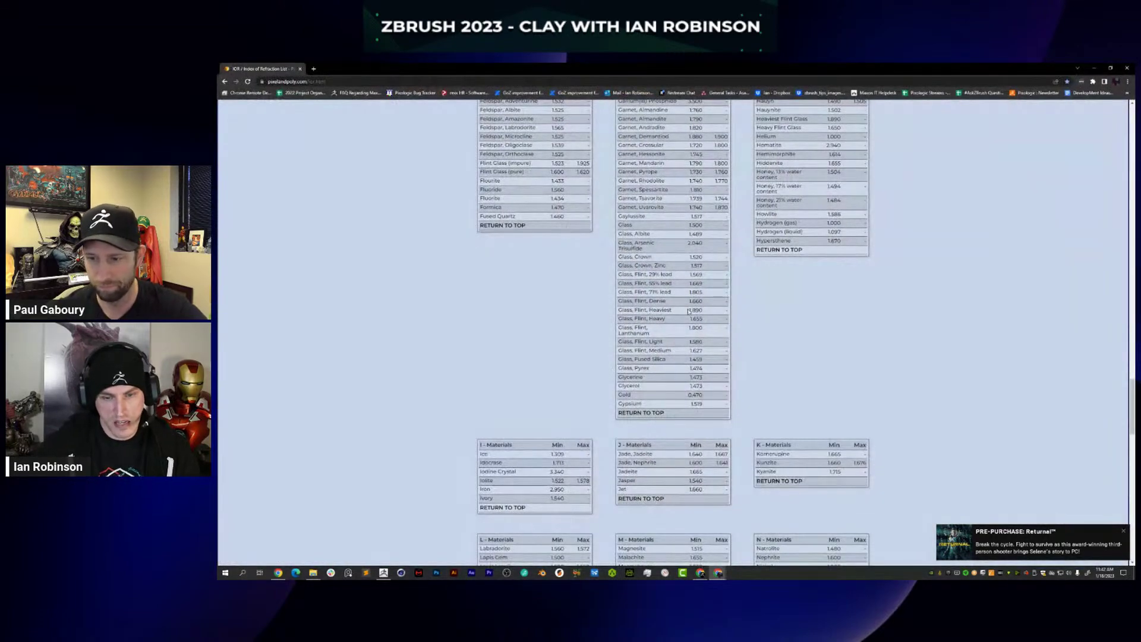
pyautogui.moveTo(690, 318); pyautogui.dragTo(704, 319)
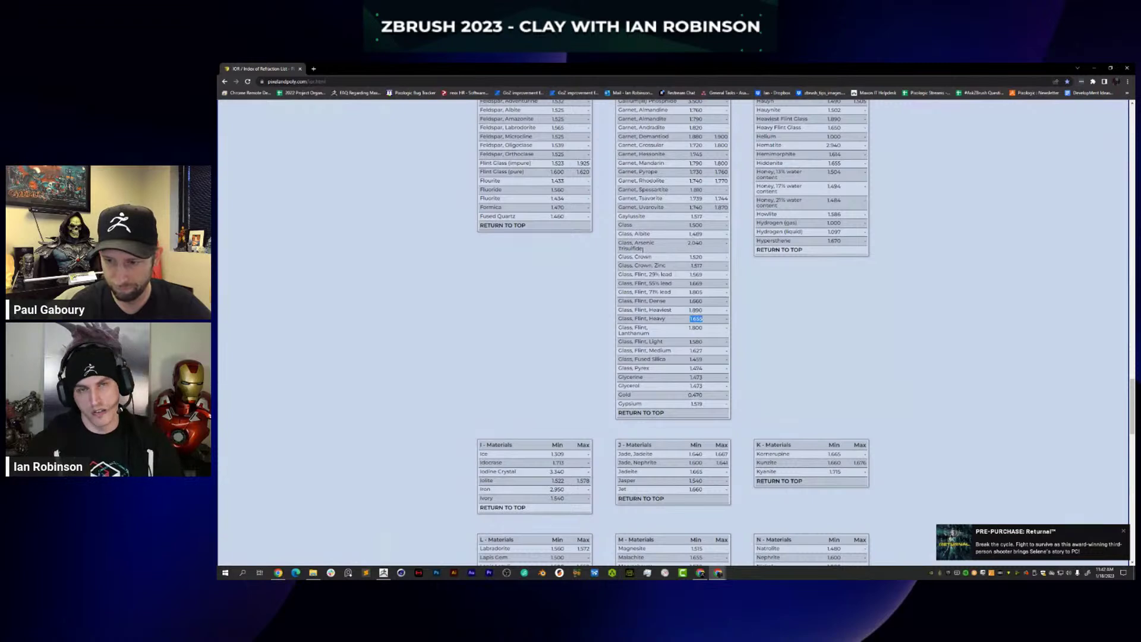
pyautogui.hotkey('alt', 'Tab')
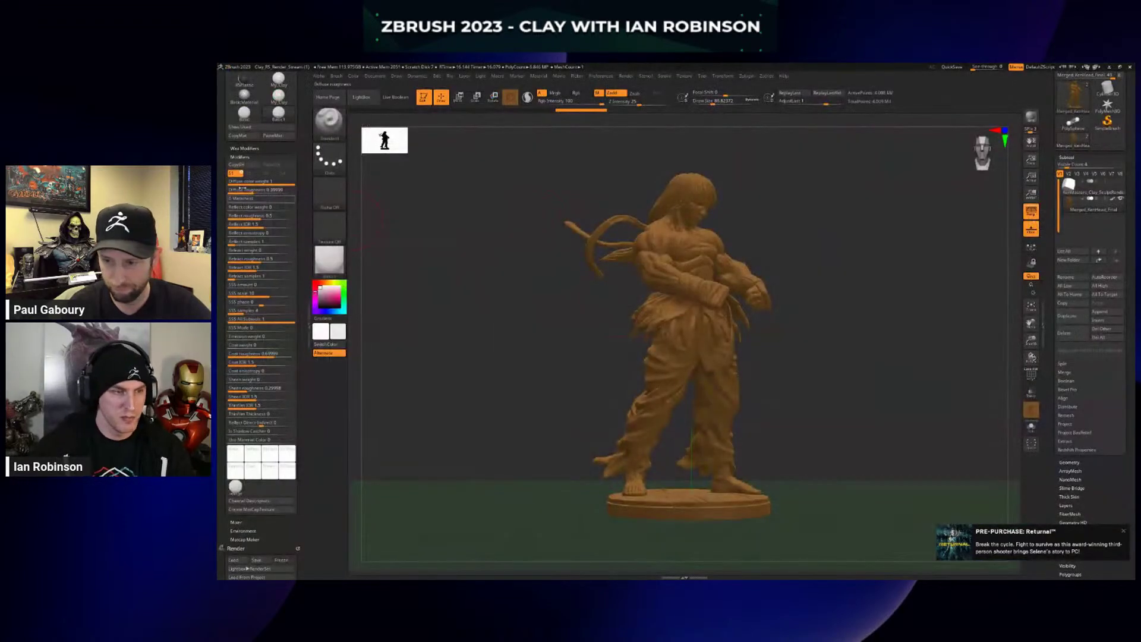
# Look over the current Redshift material's modifiers and dismiss the game pre-purchase notification.
pyautogui.scroll(1, 256, 107)
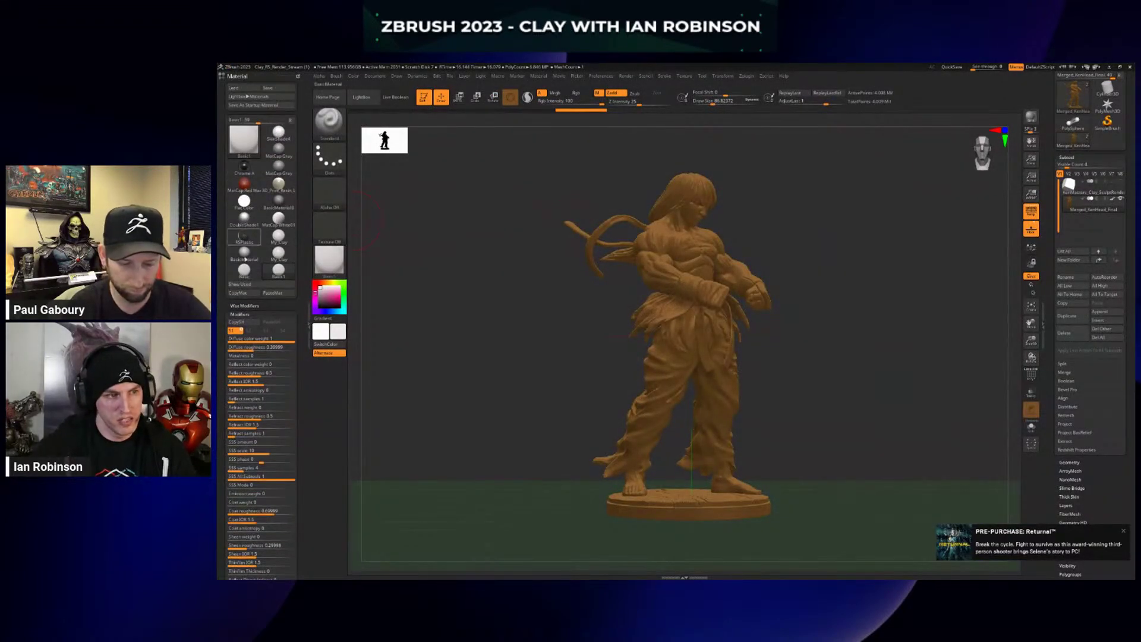
pyautogui.scroll(-2, 247, 233)
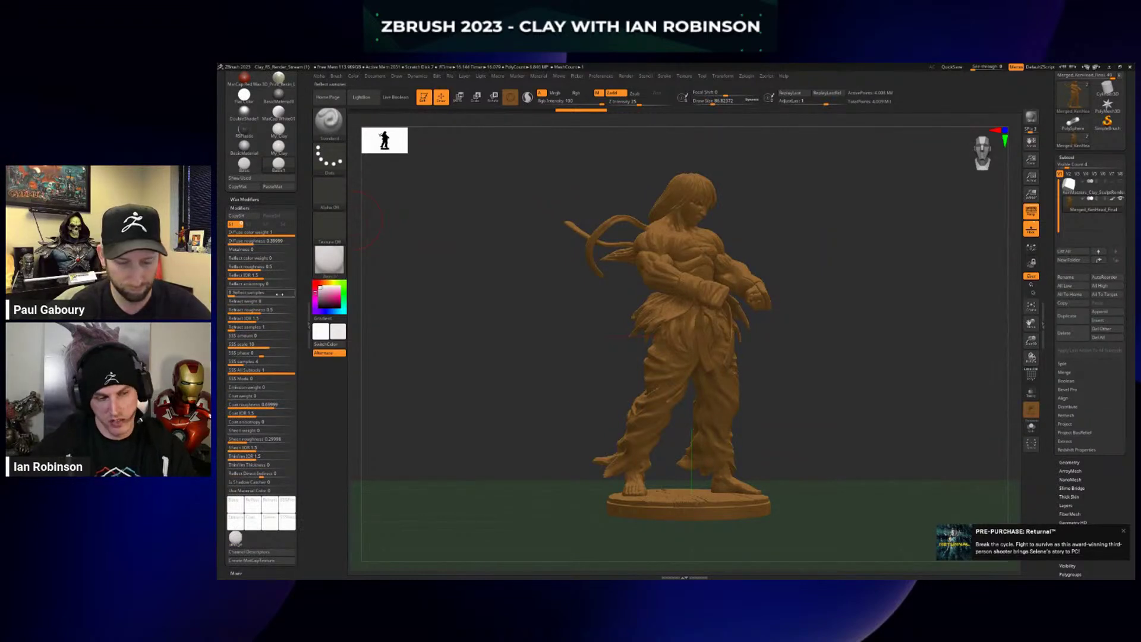
pyautogui.scroll(-2, 268, 294)
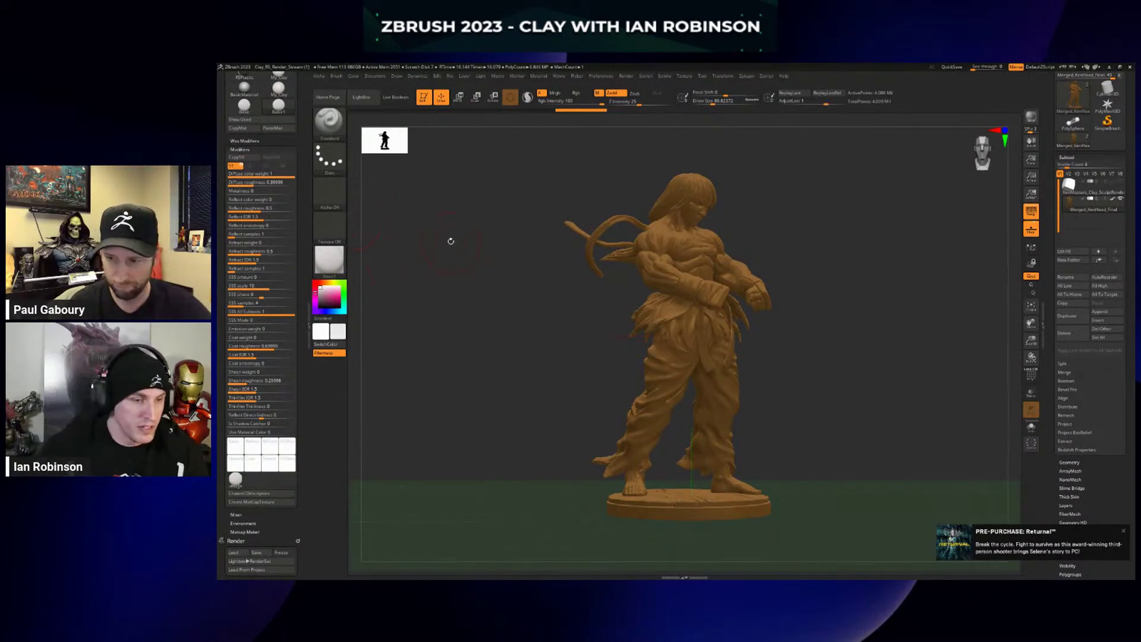
pyautogui.click(1125, 533)
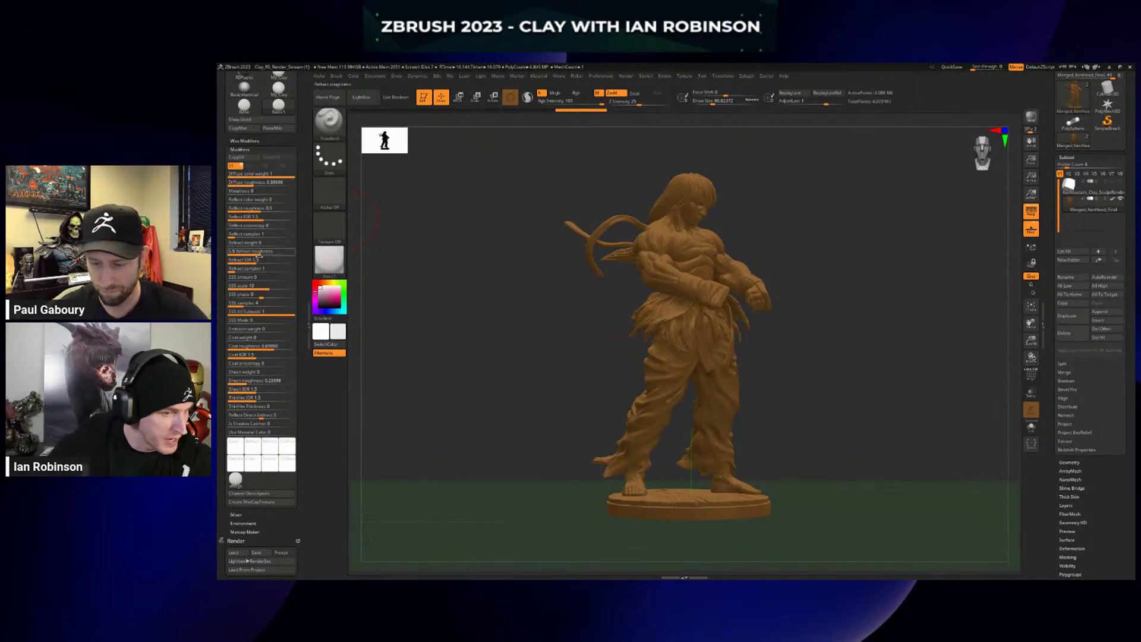
# Select the My_Clay Redshift Polypaint material and set its Refract IOR to 1.5.
pyautogui.click(329, 259)
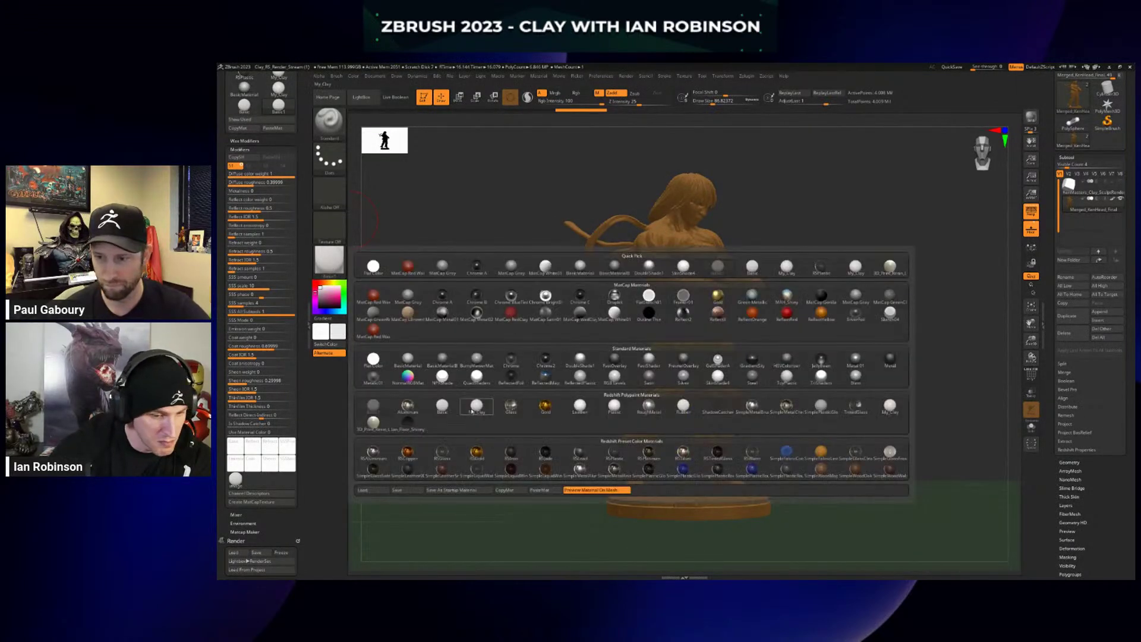
pyautogui.click(476, 406)
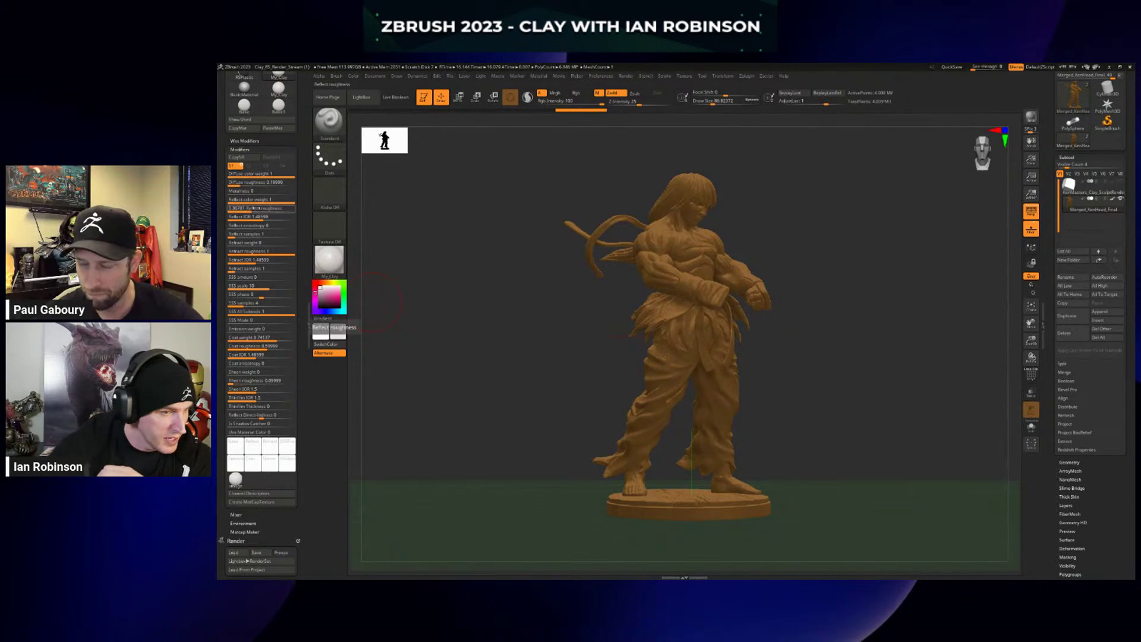
pyautogui.click(261, 260)
pyautogui.write('1.5')
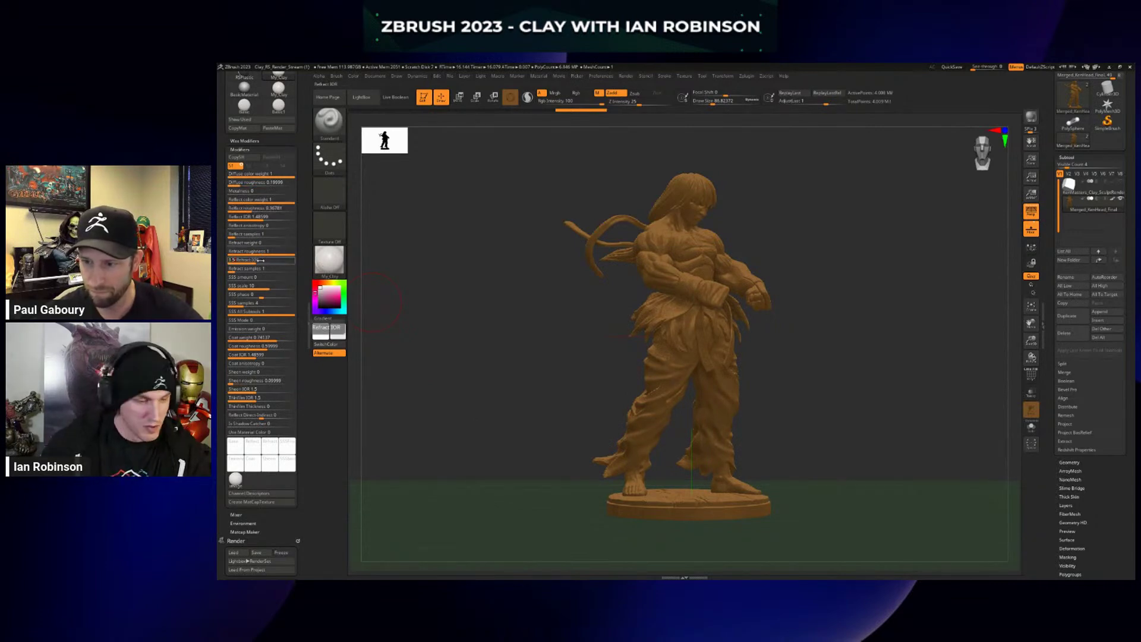
pyautogui.press('Return')
# Switch to the browser and search the C materials in the Index of Refraction list for a clay-like entry.
pyautogui.hotkey('alt', 'Tab')
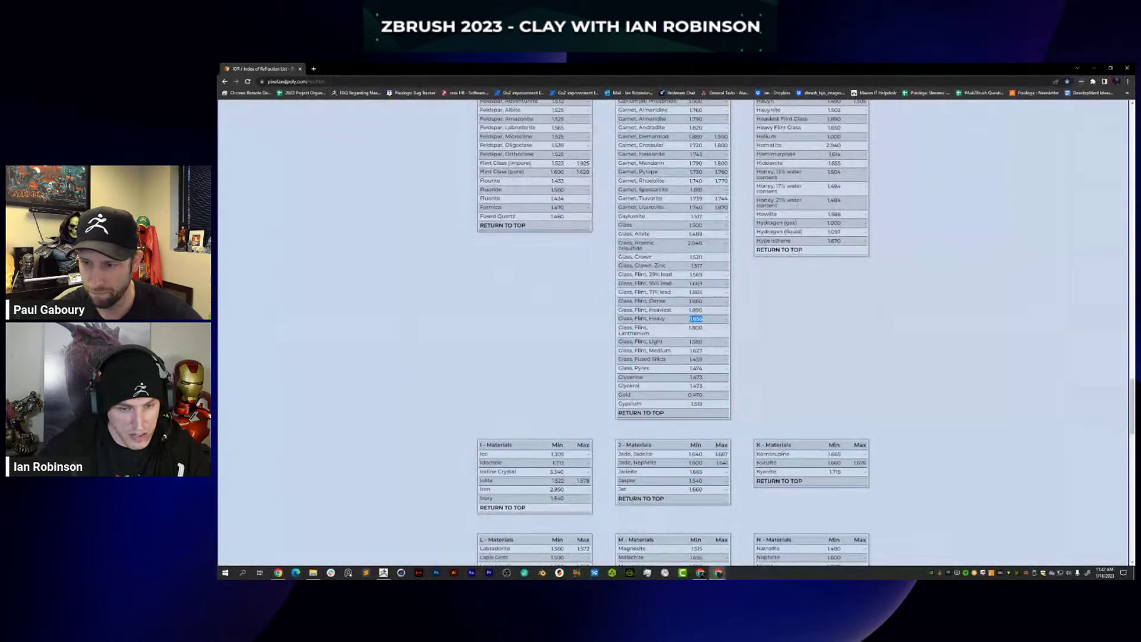
pyautogui.scroll(5, 638, 291)
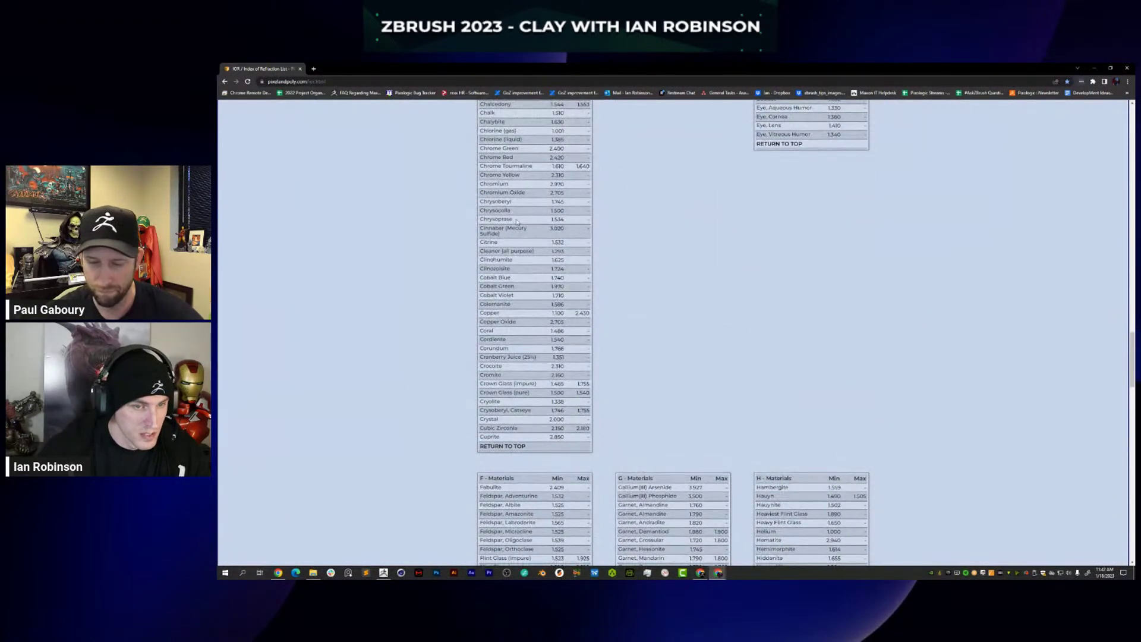
pyautogui.scroll(2, 516, 213)
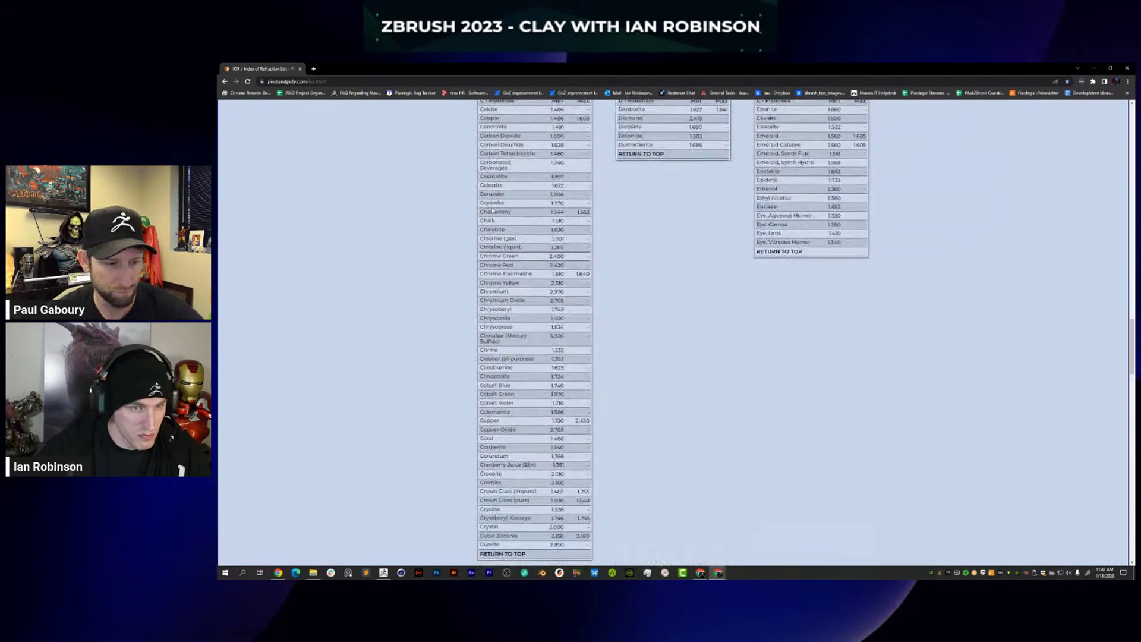
pyautogui.scroll(1, 543, 233)
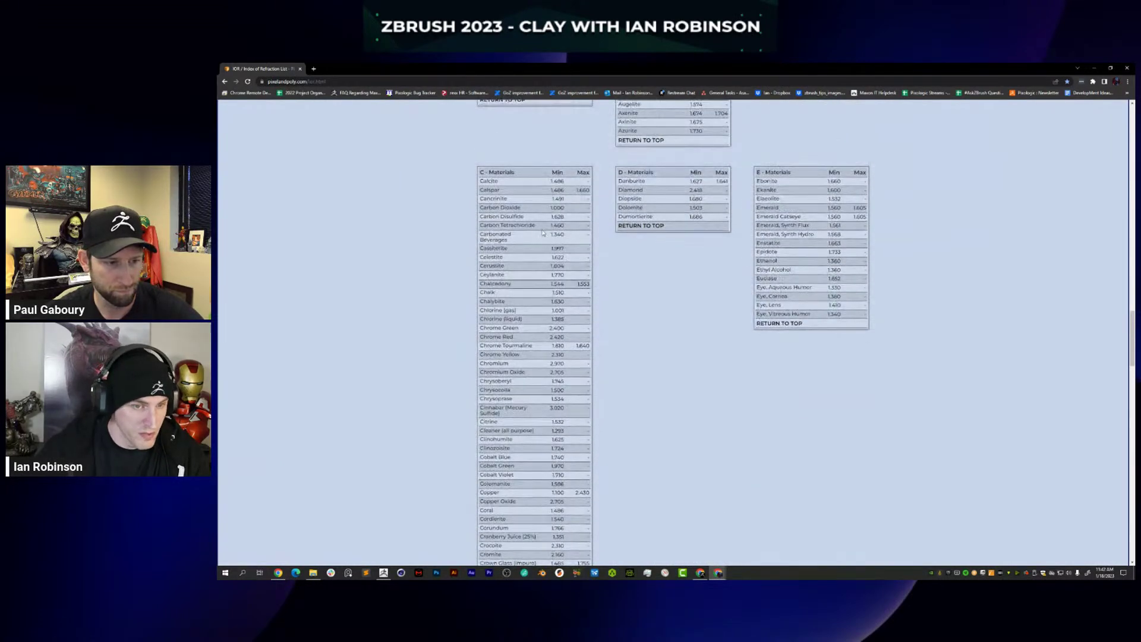
pyautogui.scroll(-4, 539, 232)
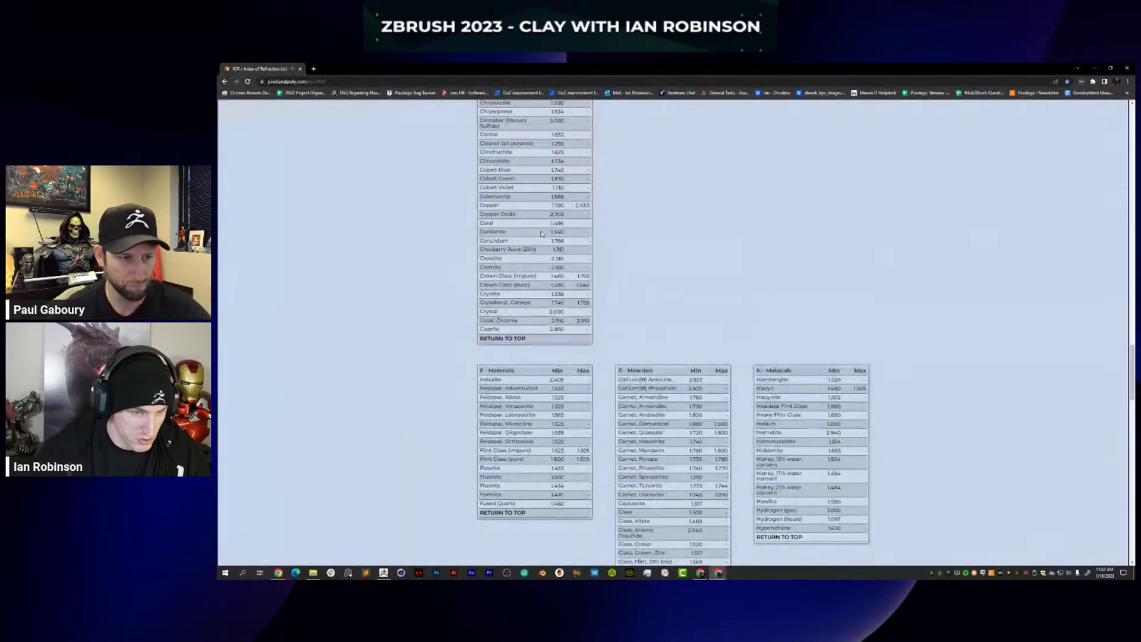
# Return to ZBrush, raise My_Clay's Sheen weight to about 0.73, and render the figure.
pyautogui.hotkey('alt', 'Tab')
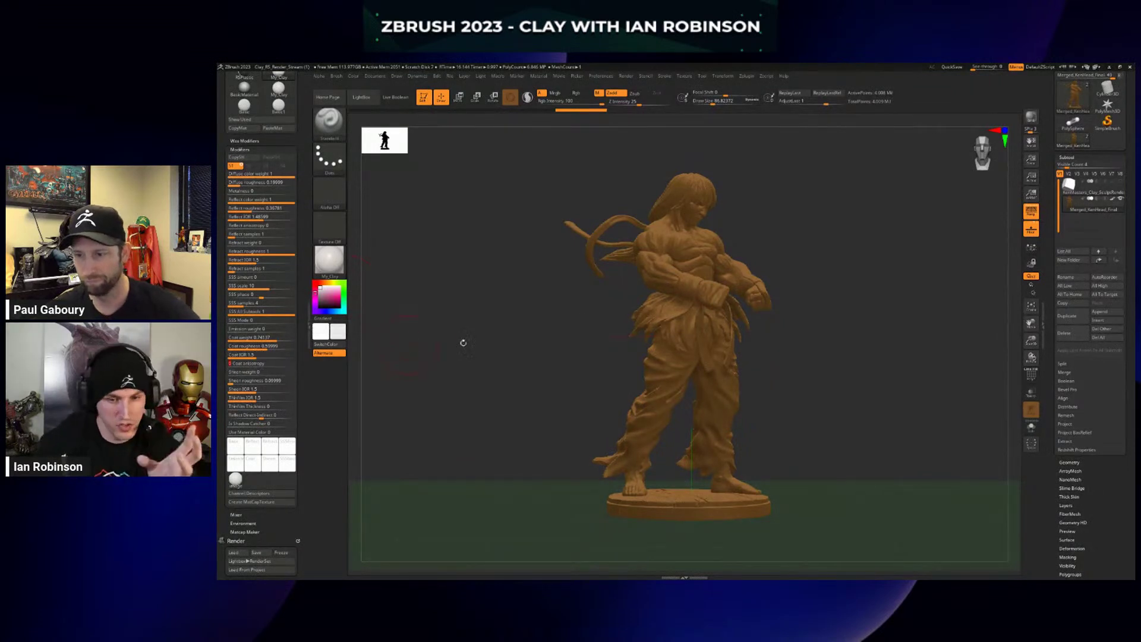
pyautogui.click(237, 372)
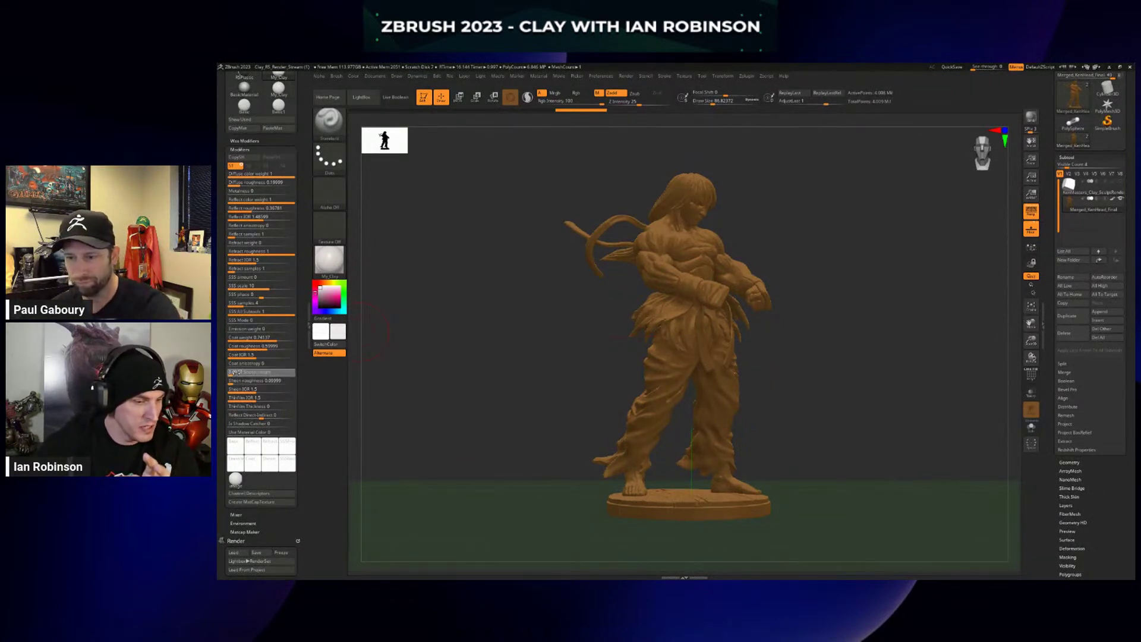
pyautogui.moveTo(236, 372); pyautogui.dragTo(241, 372)
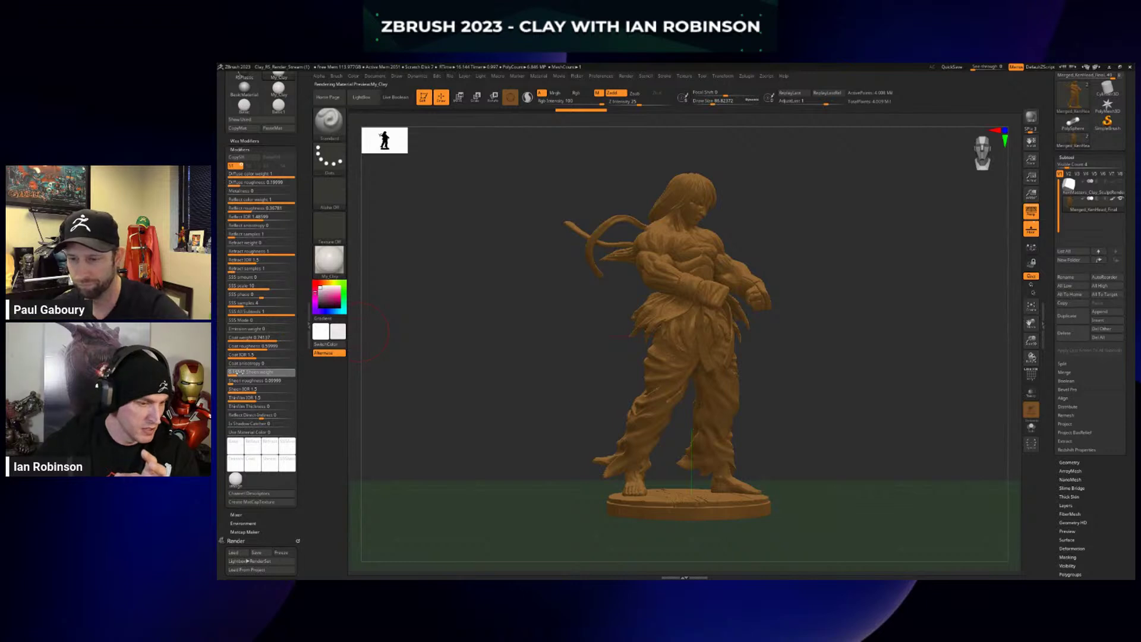
pyautogui.click(237, 373)
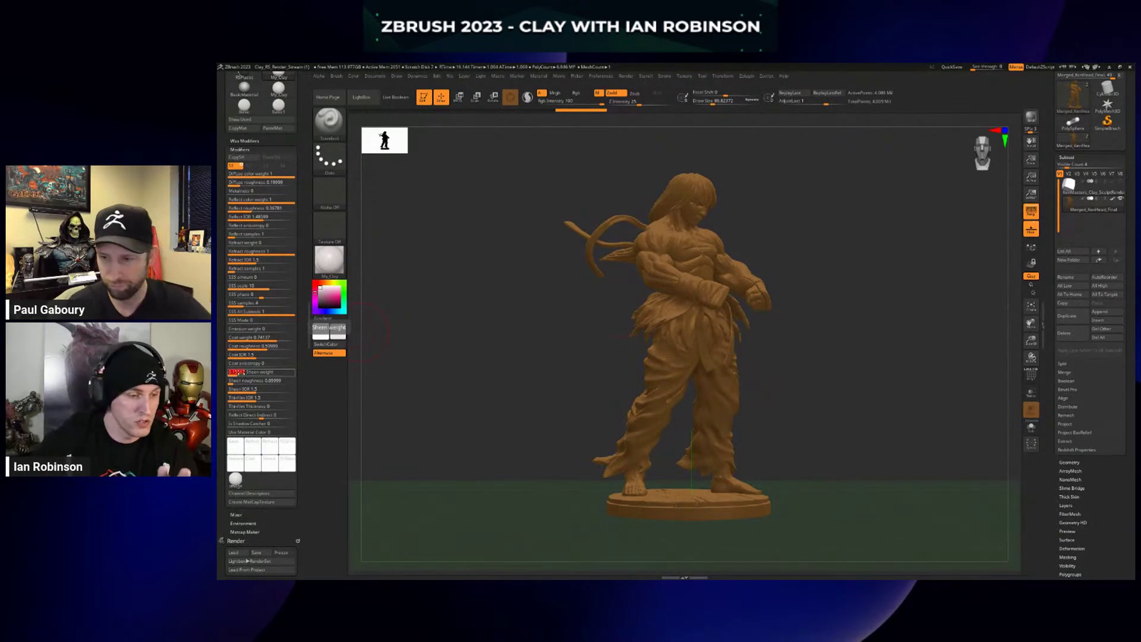
pyautogui.moveTo(241, 373); pyautogui.dragTo(288, 376)
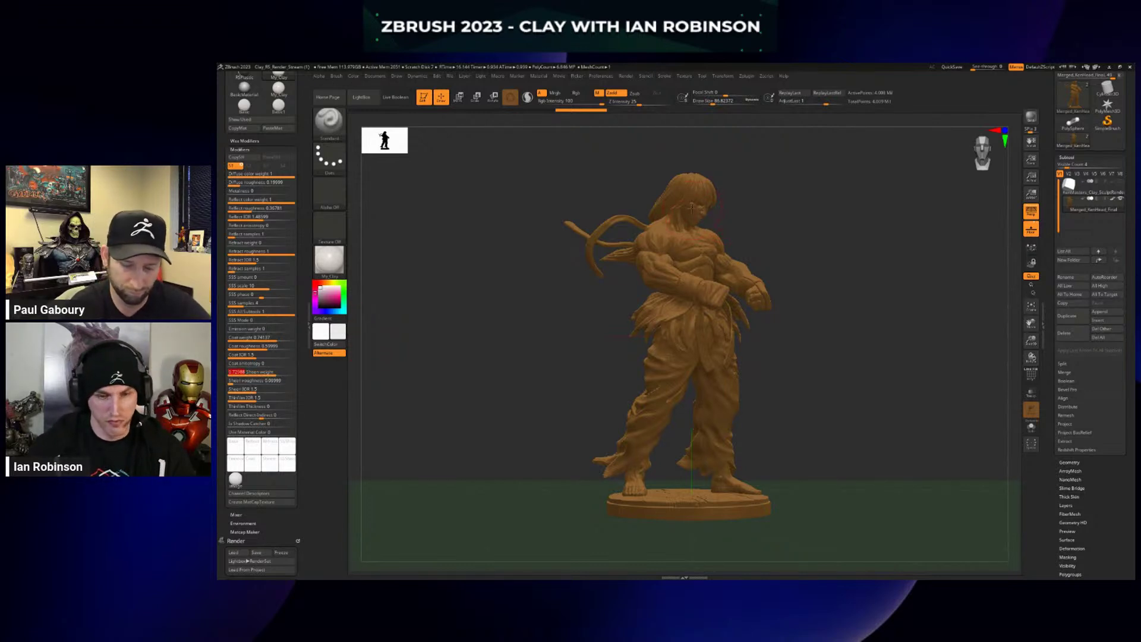
pyautogui.hotkey('ctrl', 'r')
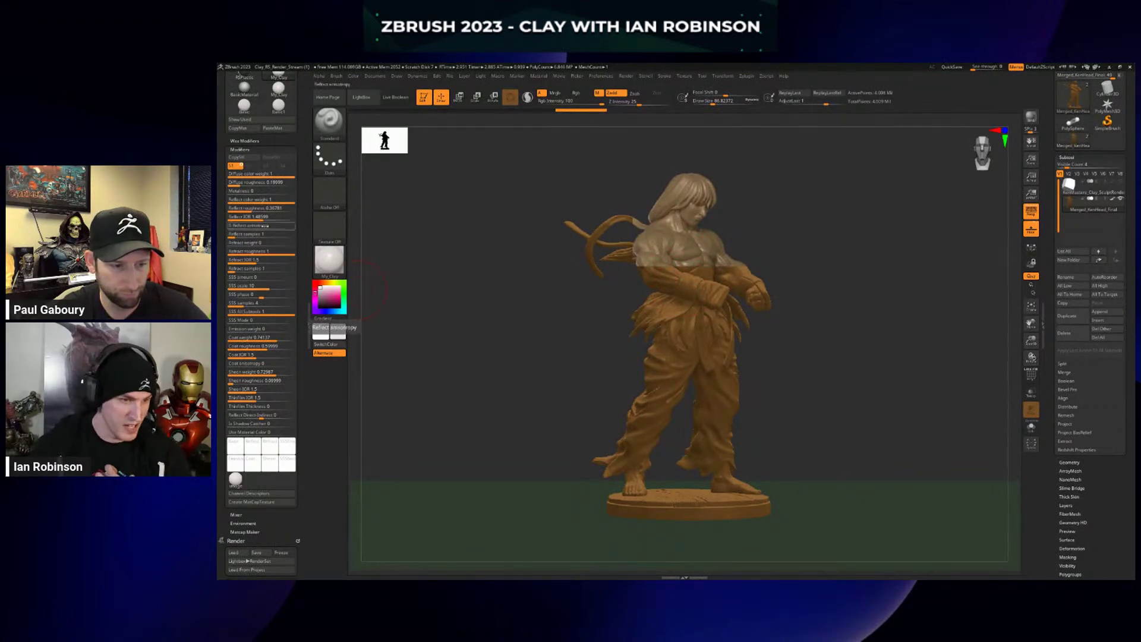
# Try a higher Metalness on My_Clay and reset it to 0.
pyautogui.moveTo(254, 193); pyautogui.dragTo(268, 194)
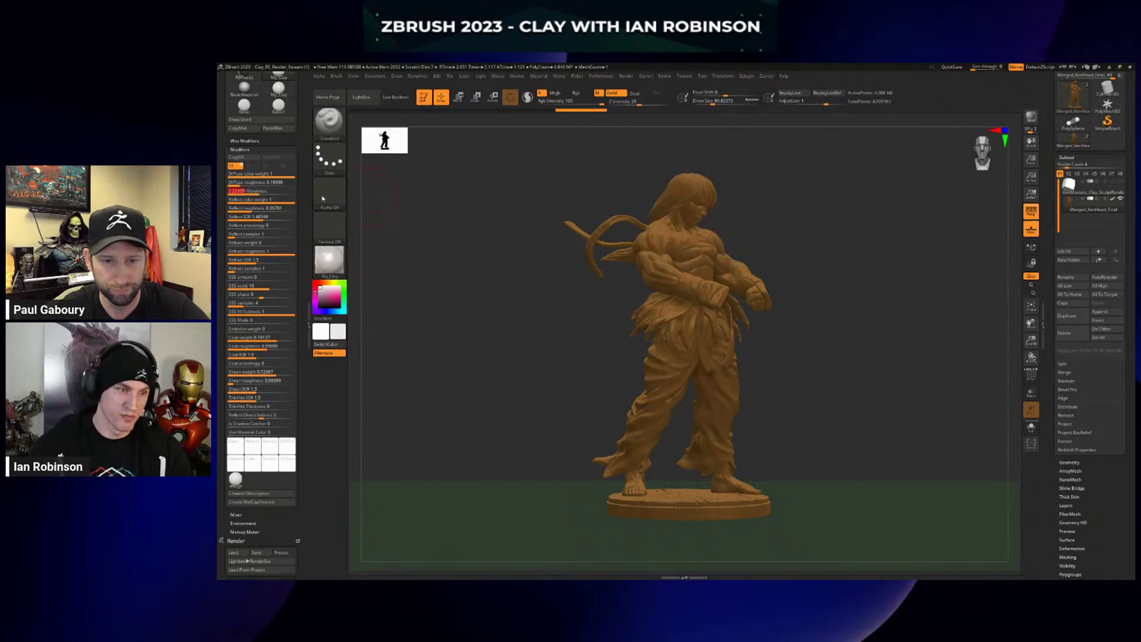
pyautogui.moveTo(260, 194); pyautogui.dragTo(247, 193)
pyautogui.click(248, 193)
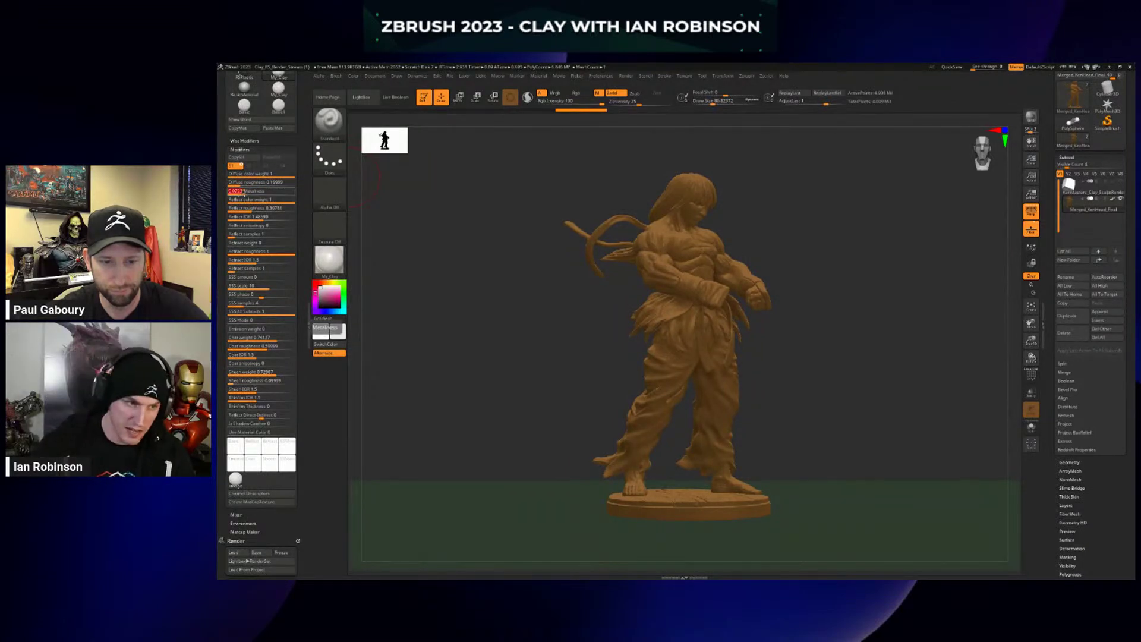
pyautogui.write('0')
pyautogui.press('Return')
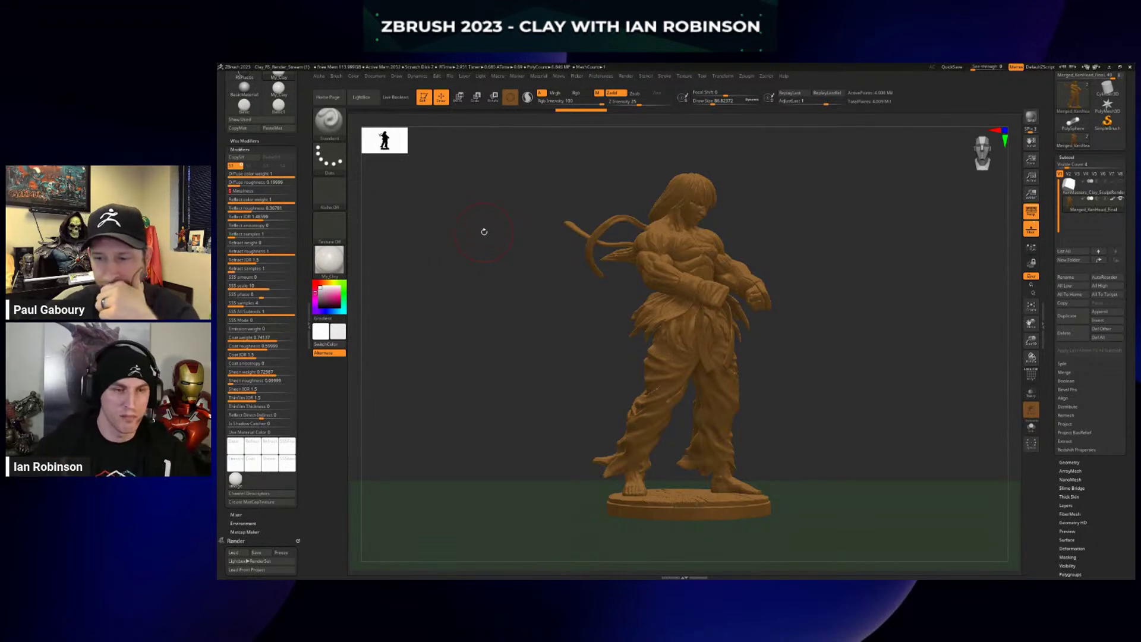
# Browse back through the saved Render Recall entries to compare earlier setups, and return to the latest one.
pyautogui.scroll(5, 300, 248)
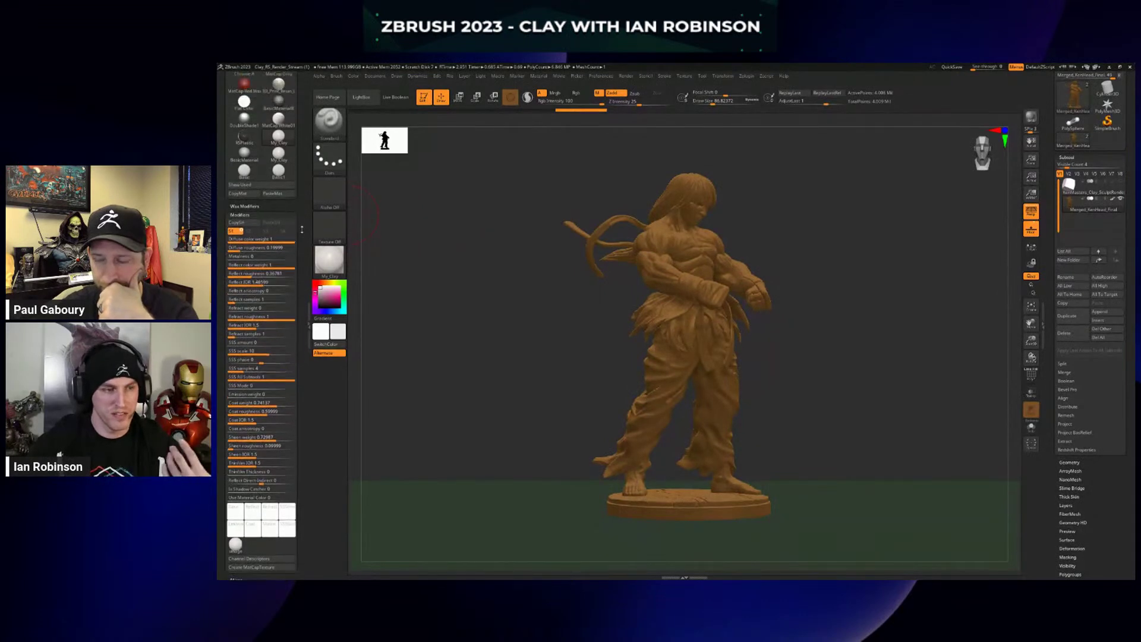
pyautogui.scroll(-10, 300, 248)
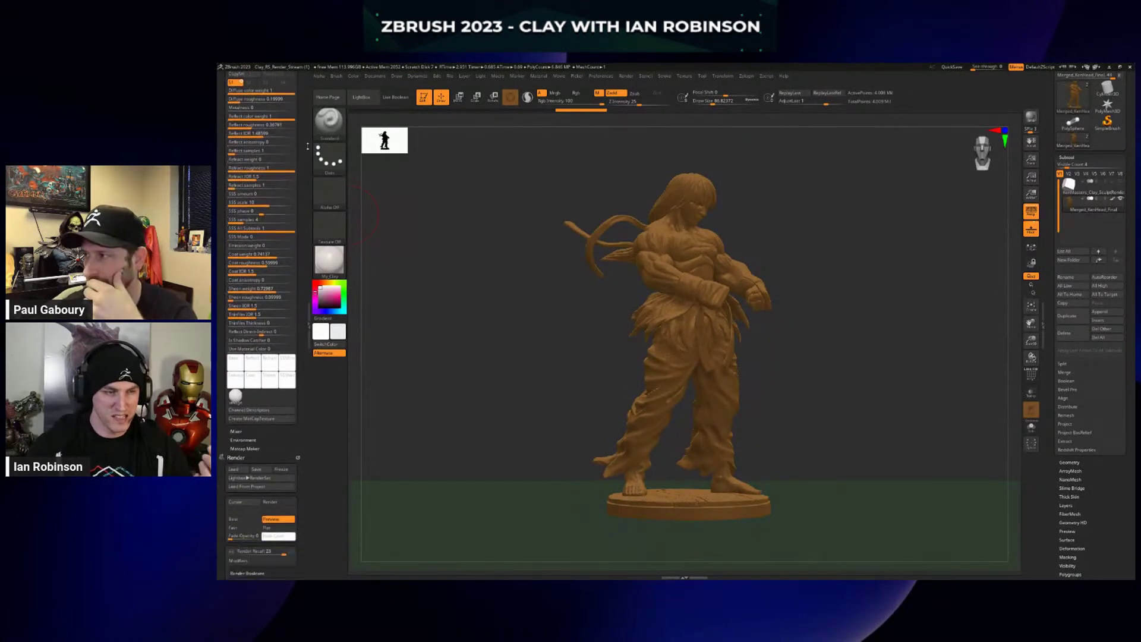
pyautogui.scroll(-2, 314, 117)
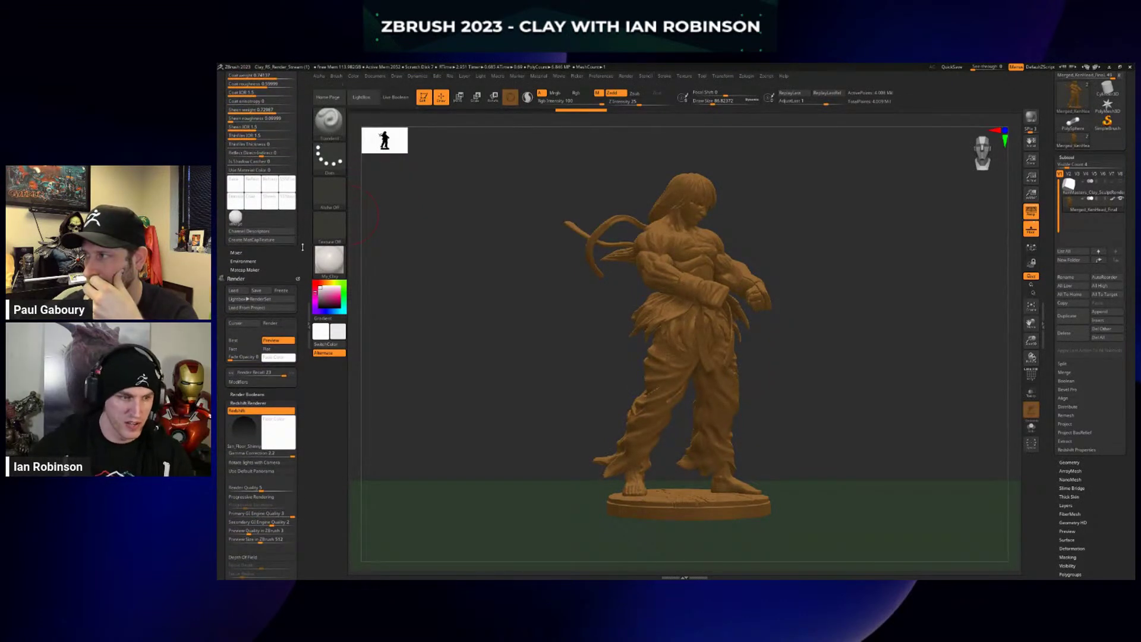
pyautogui.scroll(-8, 303, 246)
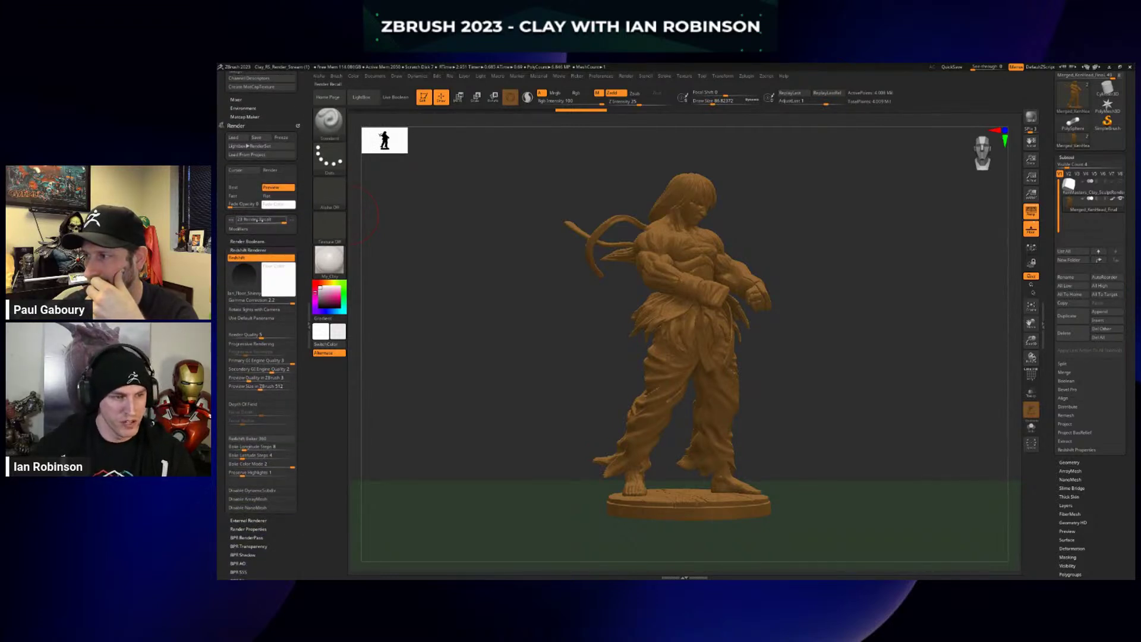
pyautogui.click(232, 223)
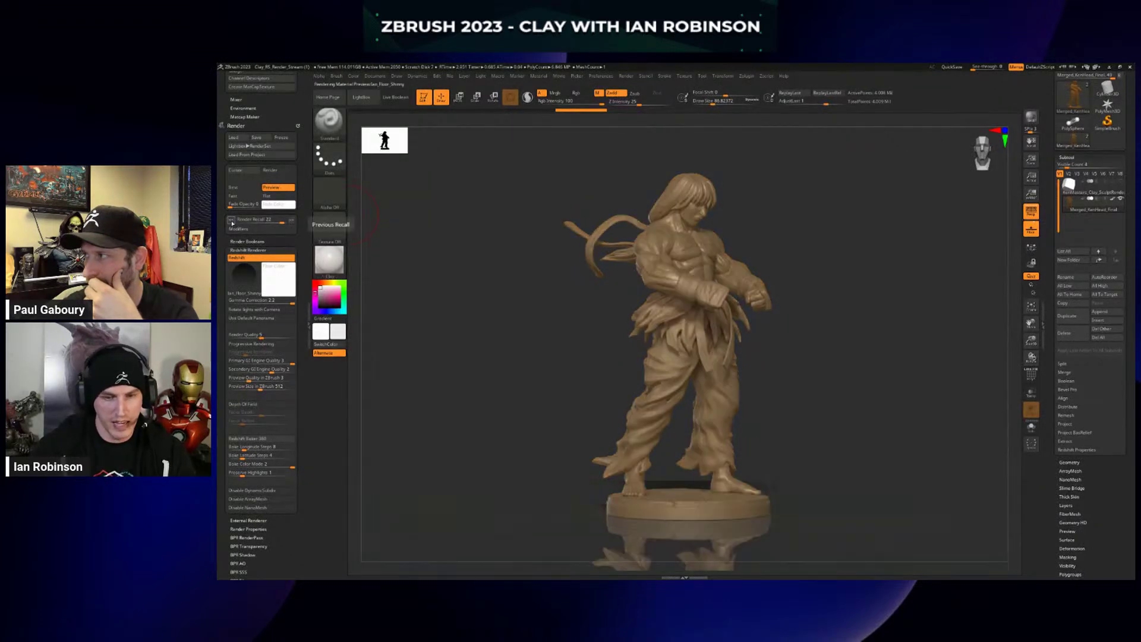
pyautogui.click(232, 222)
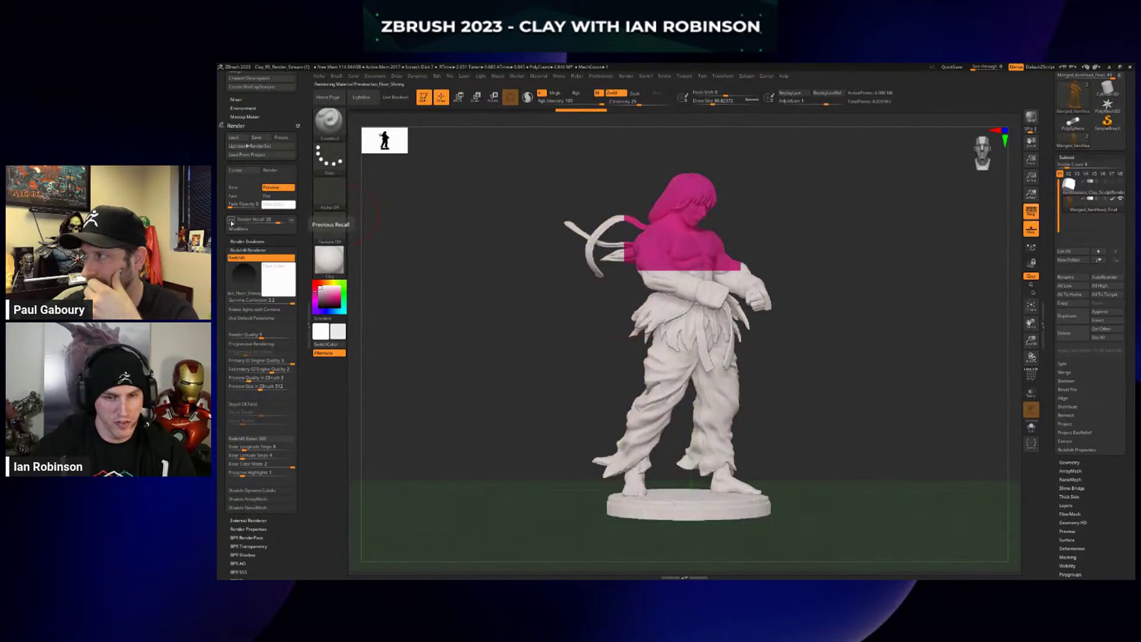
pyautogui.click(231, 223)
pyautogui.click(232, 223)
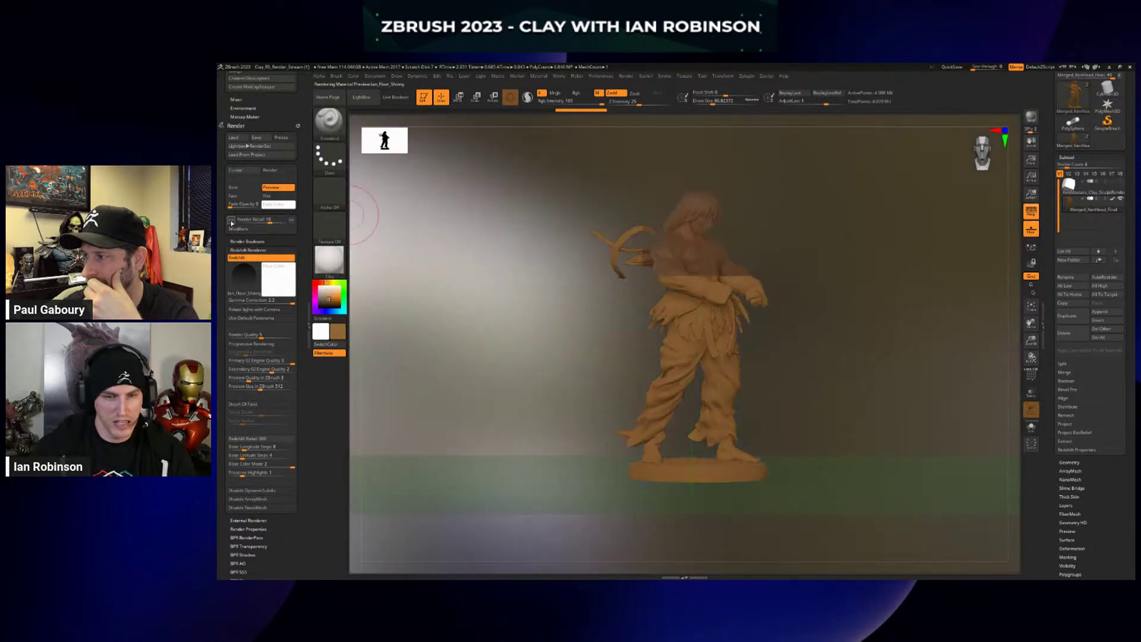
pyautogui.click(232, 222)
pyautogui.click(231, 223)
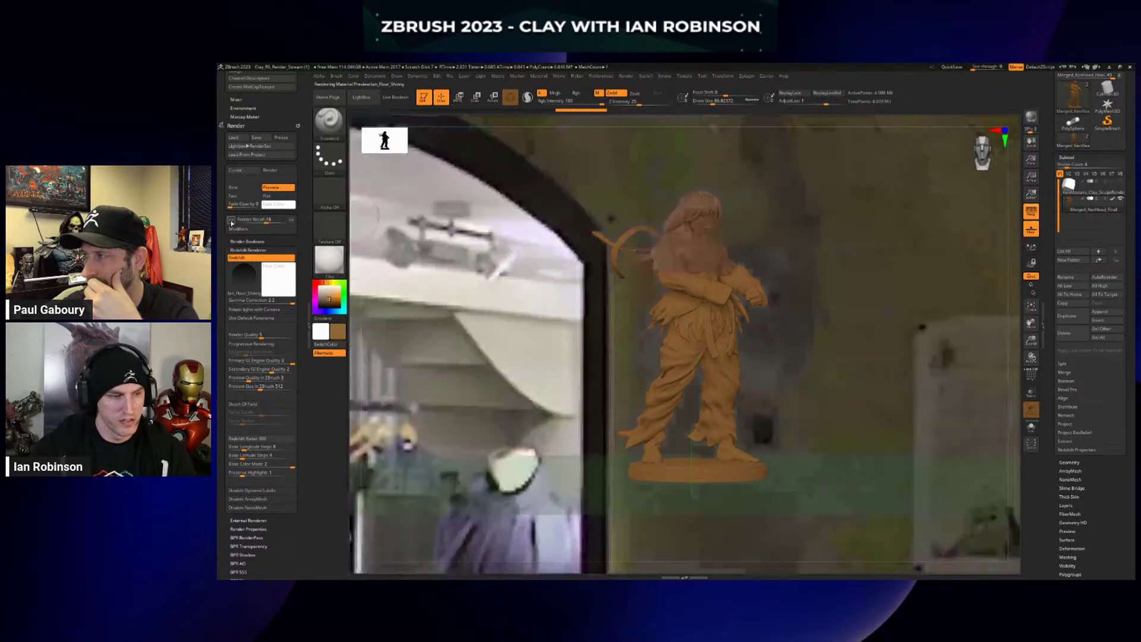
pyautogui.click(232, 223)
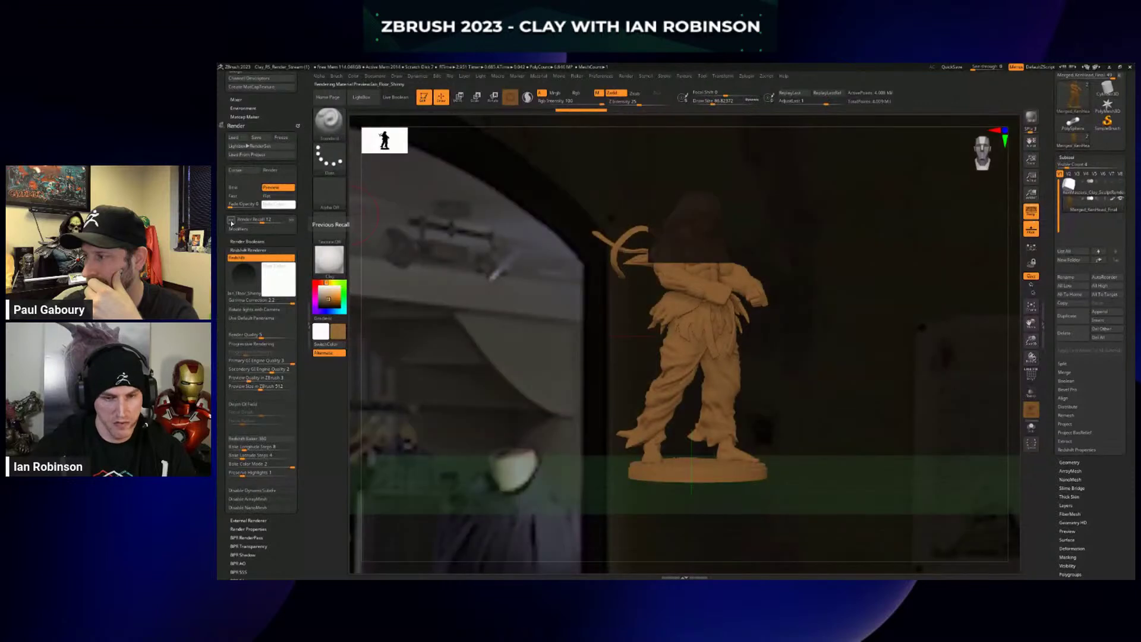
pyautogui.click(232, 223)
pyautogui.click(232, 223)
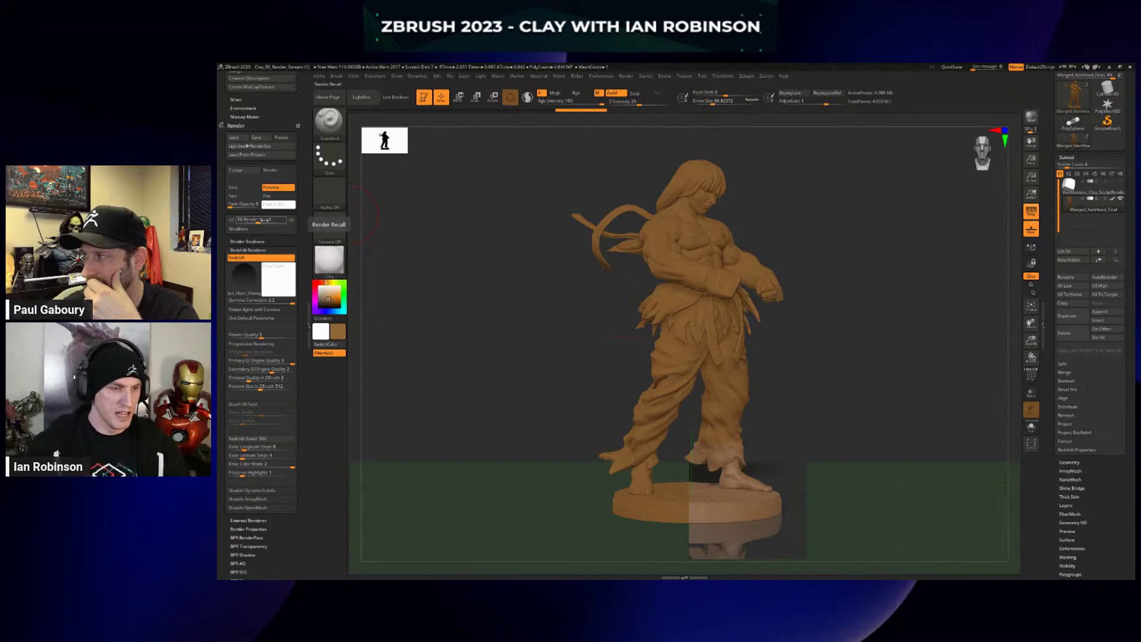
pyautogui.click(291, 220)
pyautogui.moveTo(284, 220); pyautogui.dragTo(259, 221)
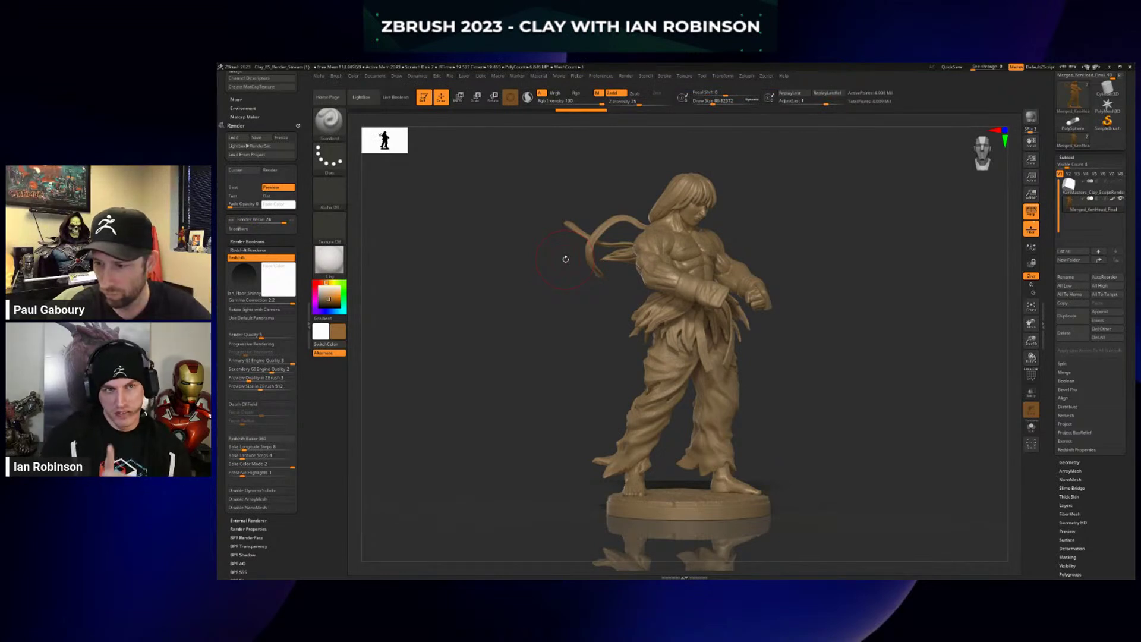
# Try moving the figure sideways with the Move gizmo, and undo the move.
pyautogui.press('w')
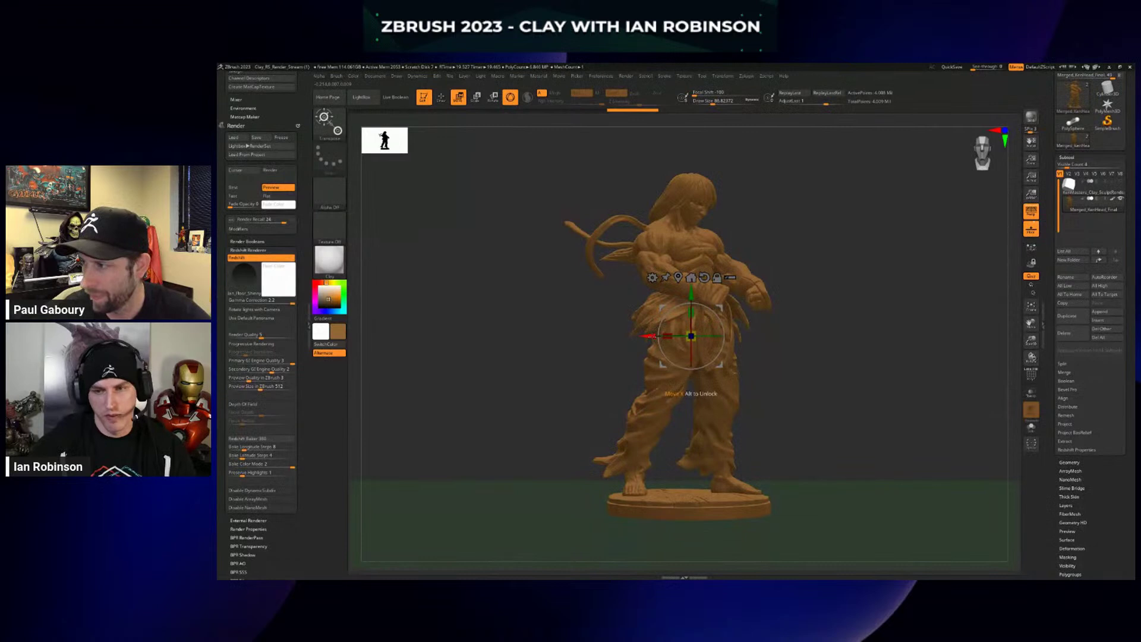
pyautogui.moveTo(650, 337); pyautogui.dragTo(541, 337)
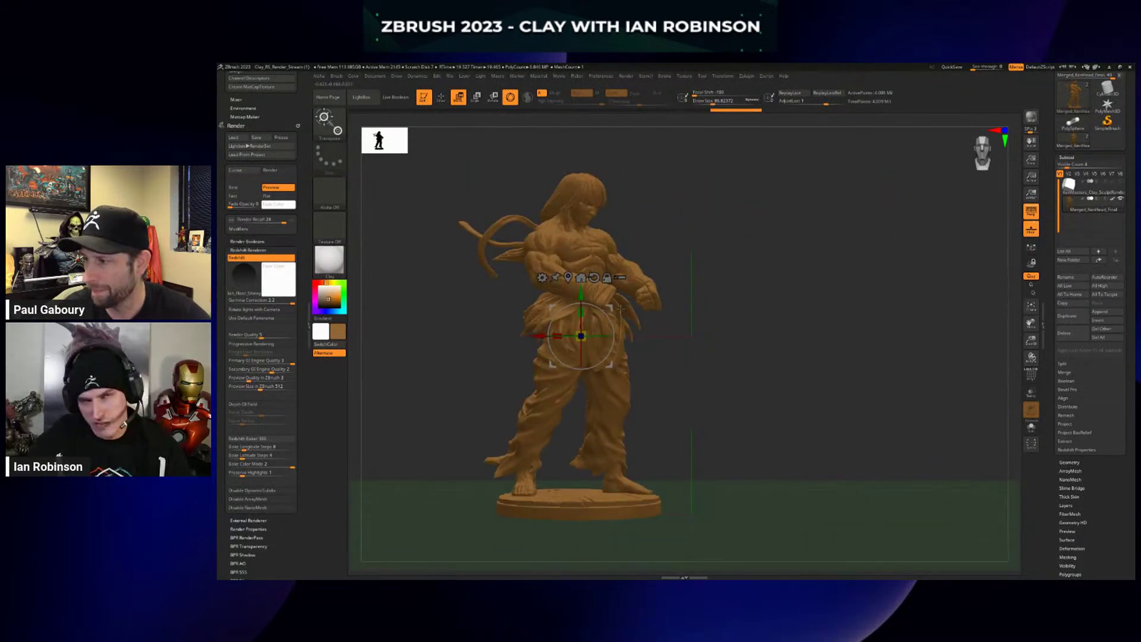
pyautogui.hotkey('ctrl', 'z')
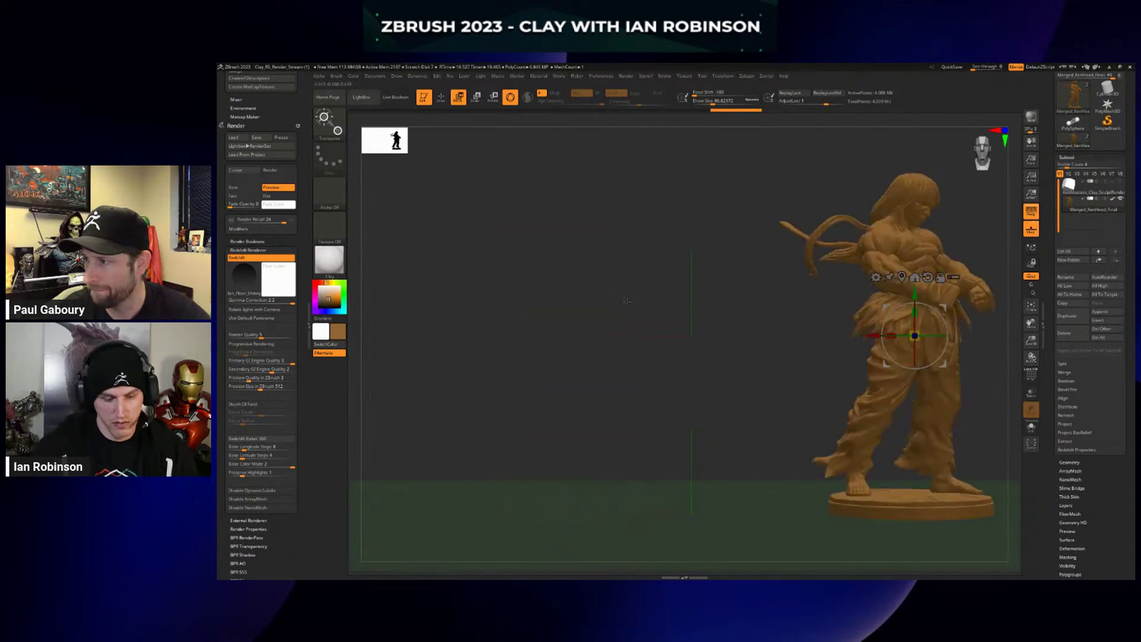
pyautogui.press('q')
pyautogui.hotkey('ctrl', 'z')
# Start test renders of the figure from two different viewing angles and abort the second one partway.
pyautogui.moveTo(822, 322); pyautogui.dragTo(837, 327)
pyautogui.press('ctrl')
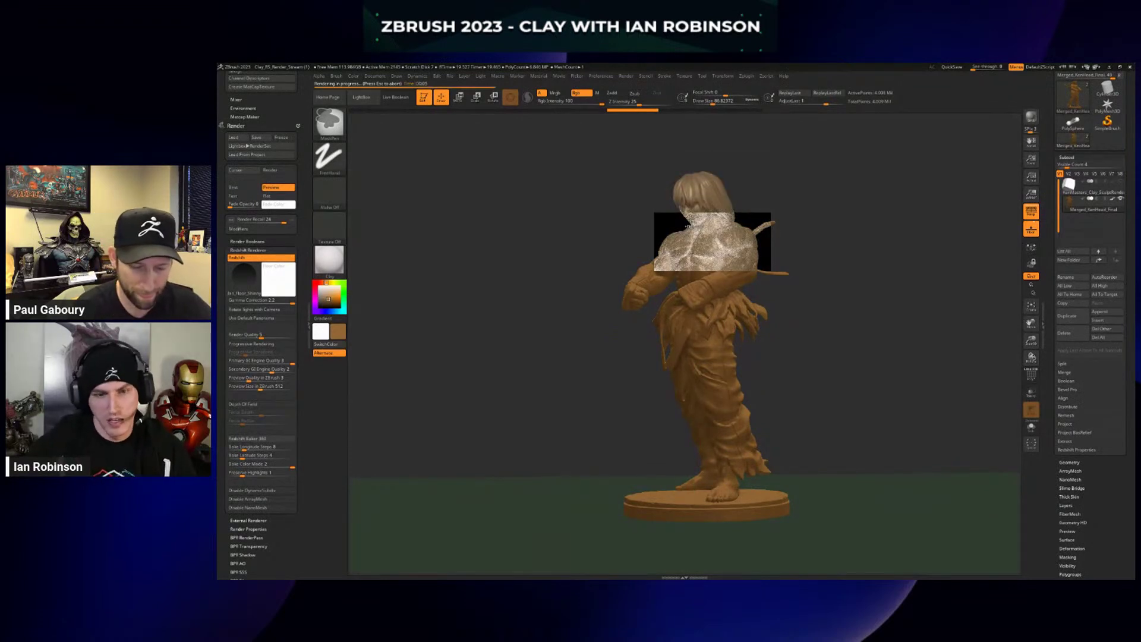
pyautogui.moveTo(832, 344); pyautogui.dragTo(823, 331)
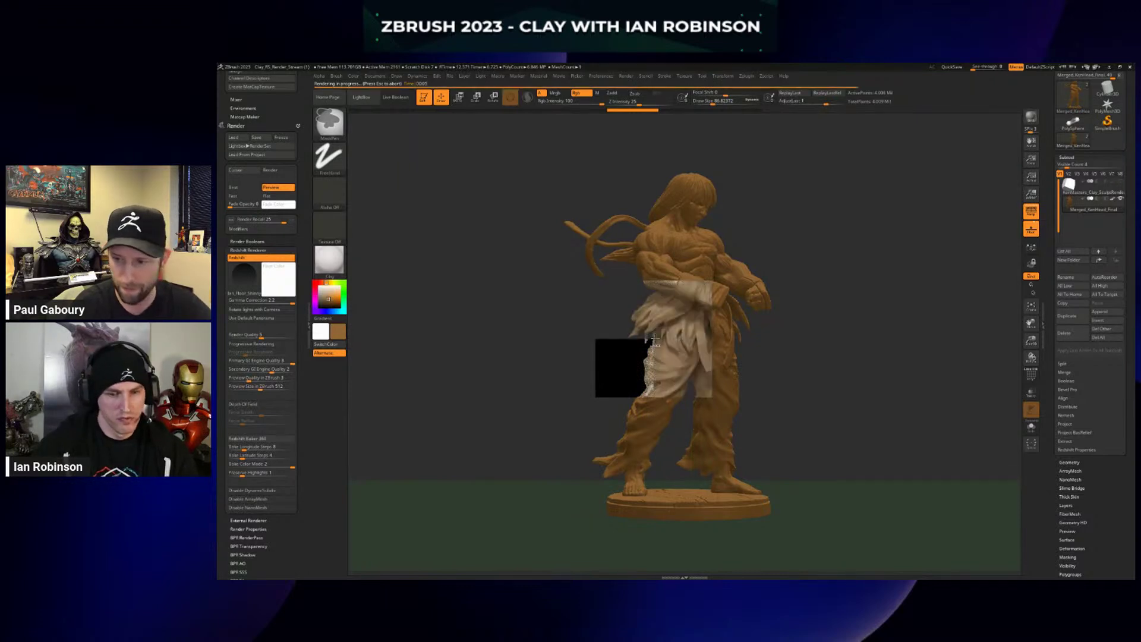
pyautogui.press('Escape')
# Recall the two partial test renders with their camera angles, and go forward to the latest entry.
pyautogui.click(231, 223)
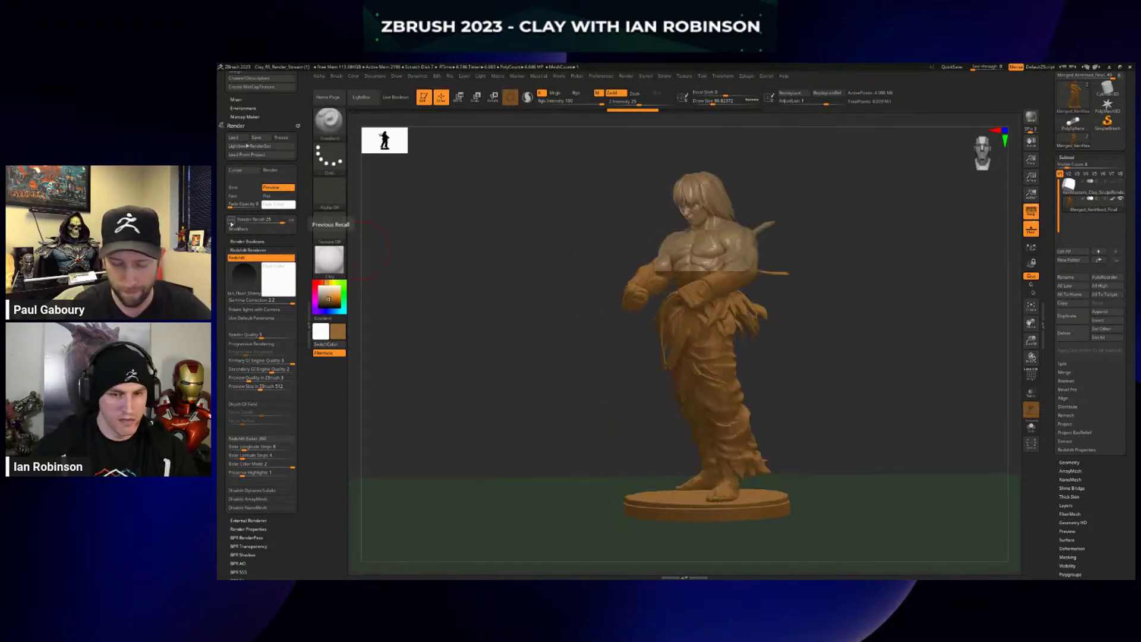
pyautogui.click(231, 224)
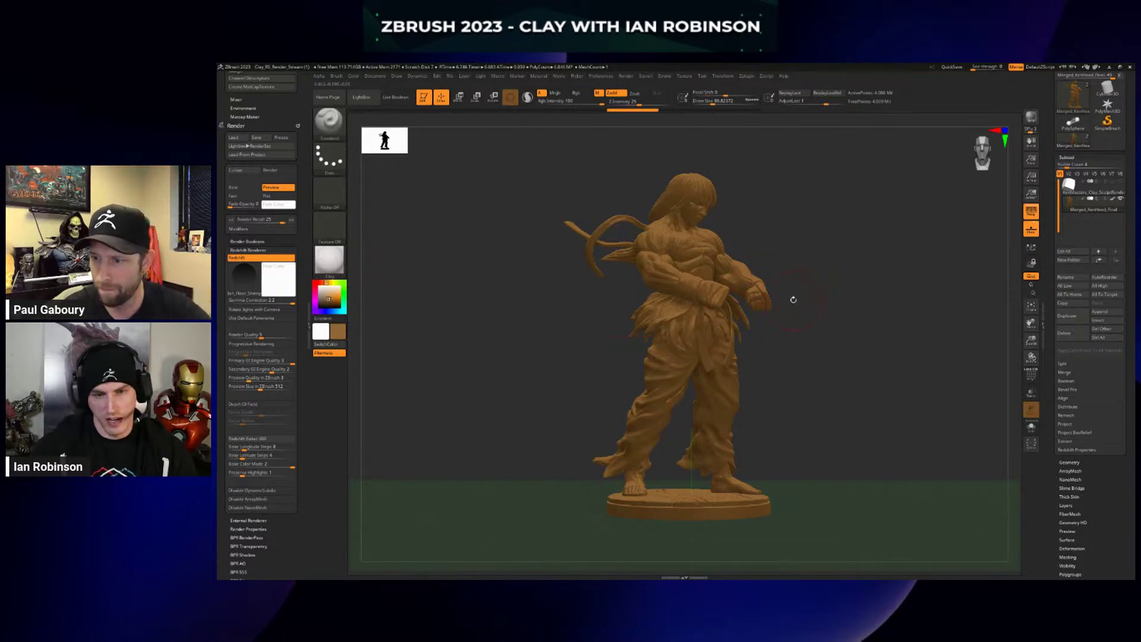
pyautogui.moveTo(282, 223); pyautogui.dragTo(296, 227)
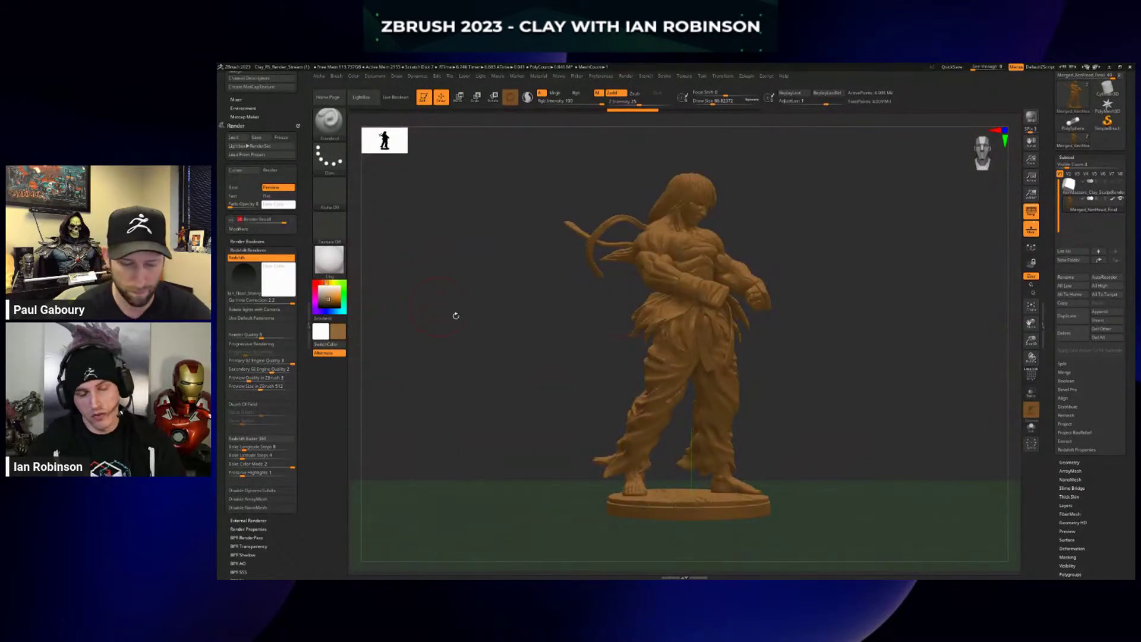
# Store the current view of the figure as a camera named Front.
pyautogui.click(397, 77)
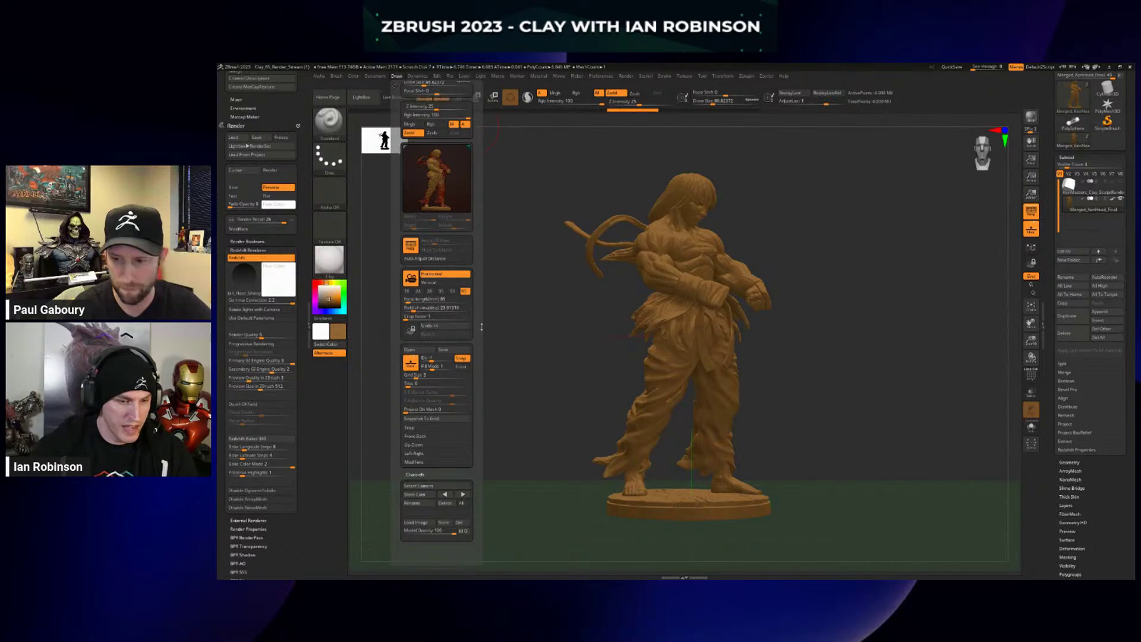
pyautogui.click(399, 77)
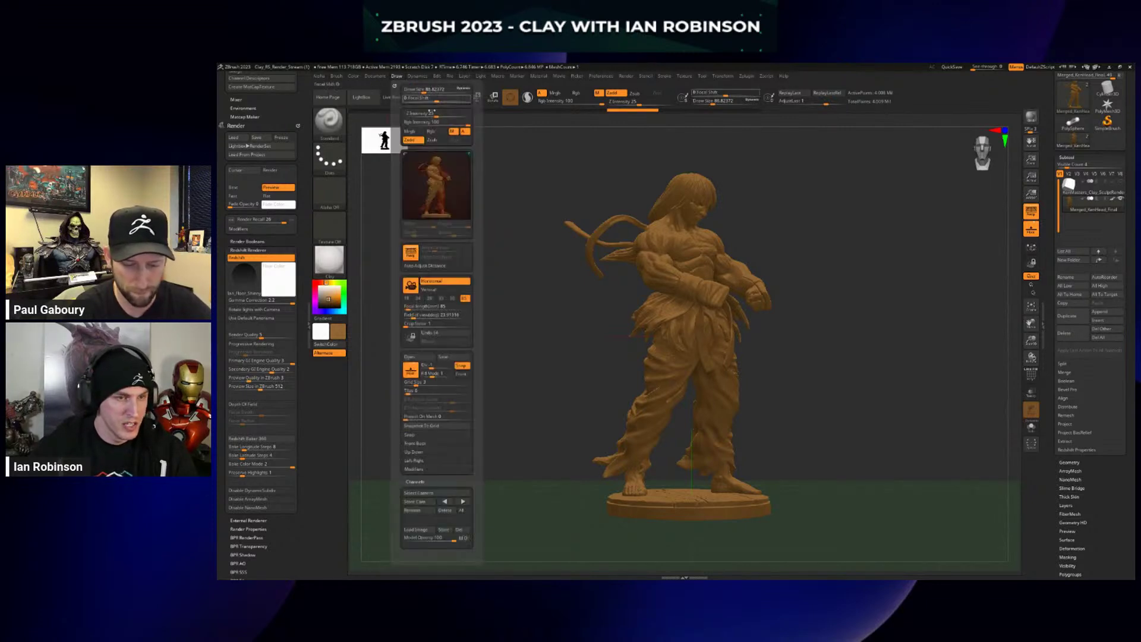
pyautogui.scroll(1, 480, 277)
pyautogui.scroll(-10, 480, 277)
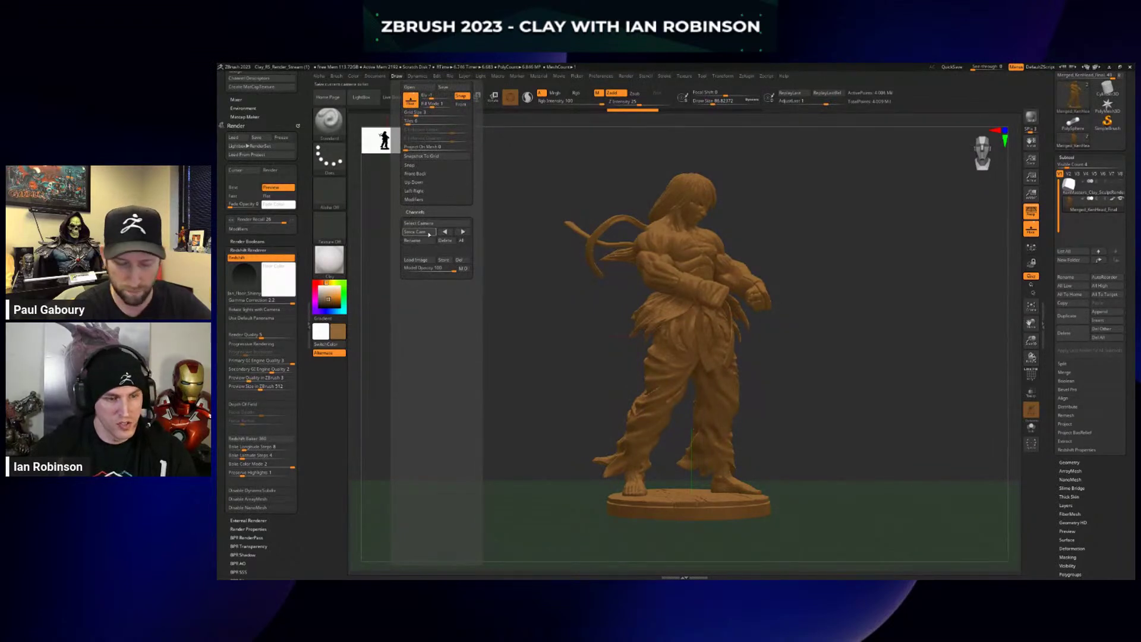
pyautogui.click(429, 233)
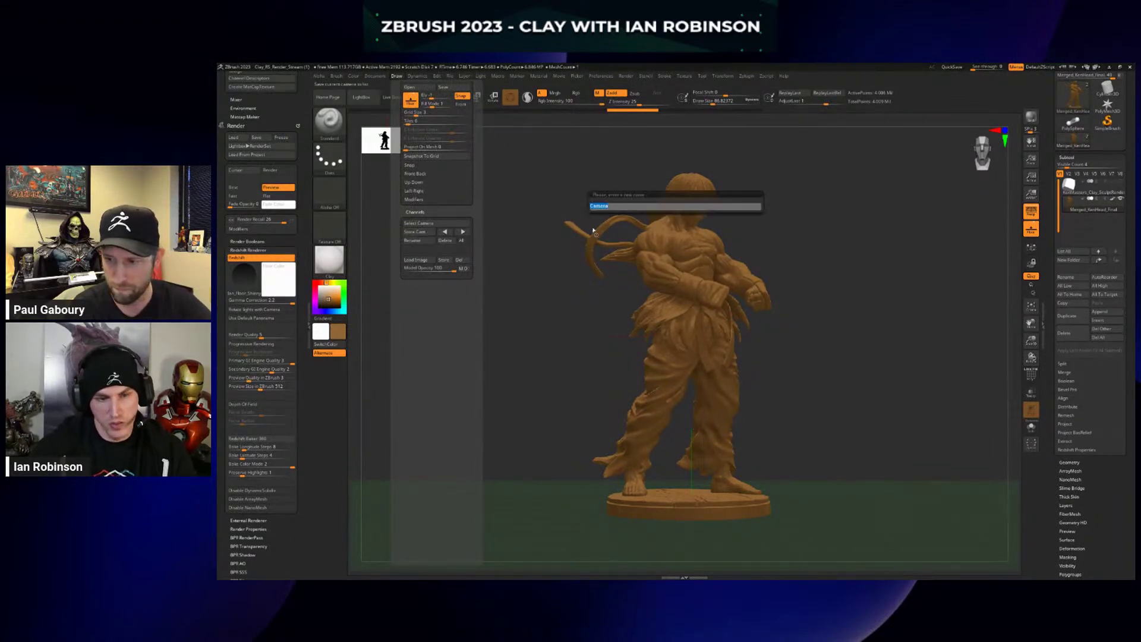
pyautogui.write('Front')
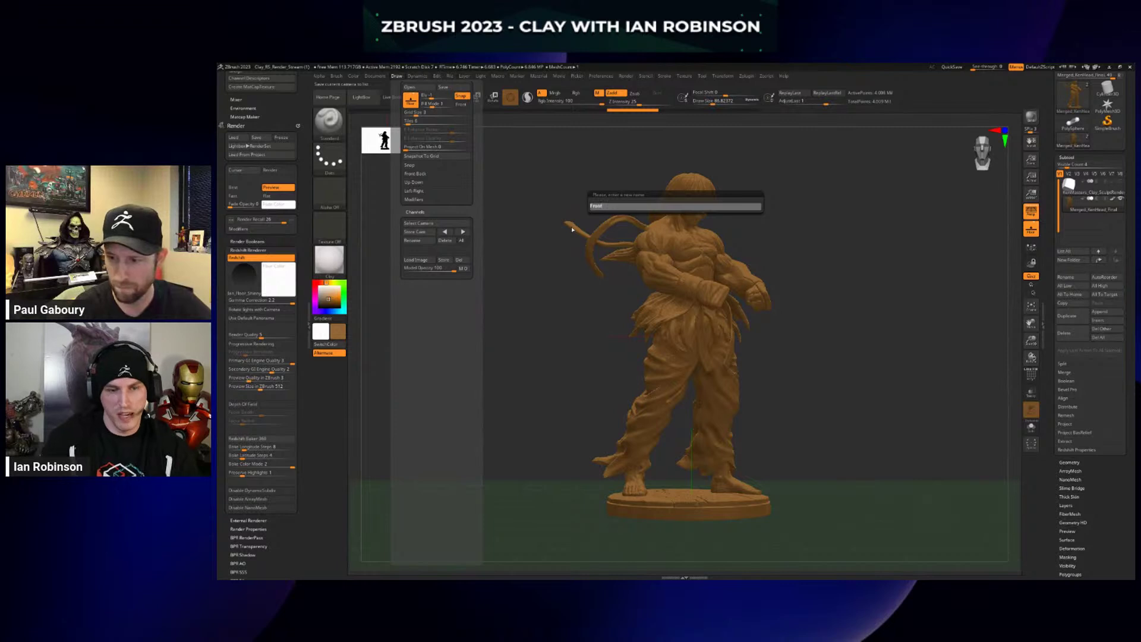
pyautogui.press('Return')
# Rotate to the figure's other side and store that view as a camera named side.
pyautogui.moveTo(805, 285)
pyautogui.mouseDown()
pyautogui.moveTo(815, 296)
pyautogui.moveTo(793, 306)
pyautogui.mouseUp()
pyautogui.click(396, 76)
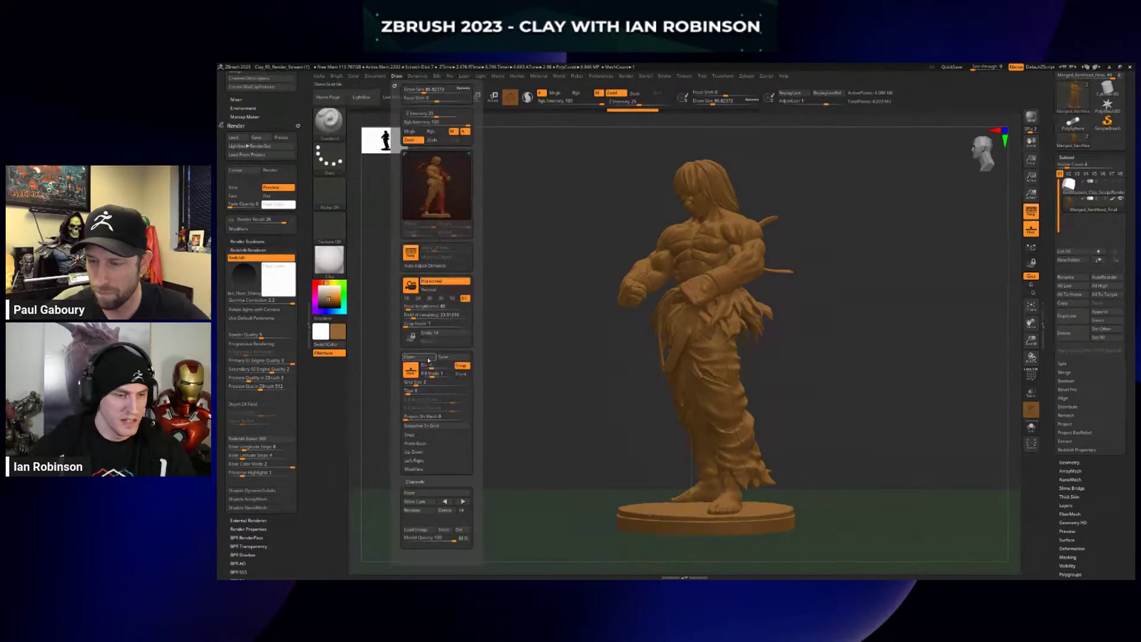
pyautogui.moveTo(450, 381); pyautogui.dragTo(450, 406)
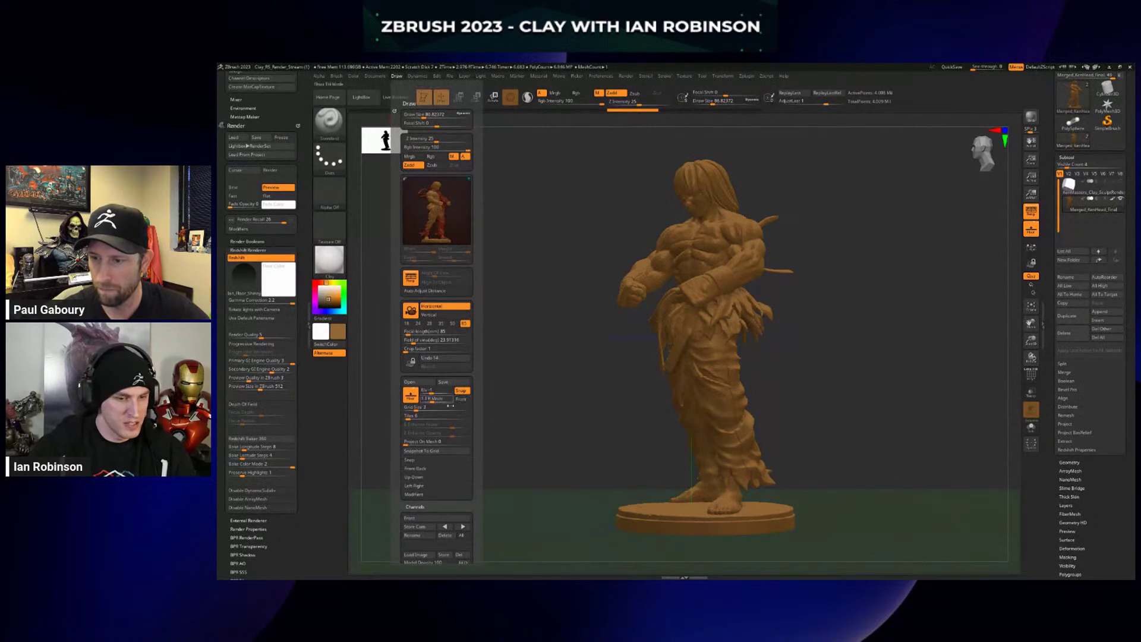
pyautogui.click(419, 526)
pyautogui.write('side')
pyautogui.press('Return')
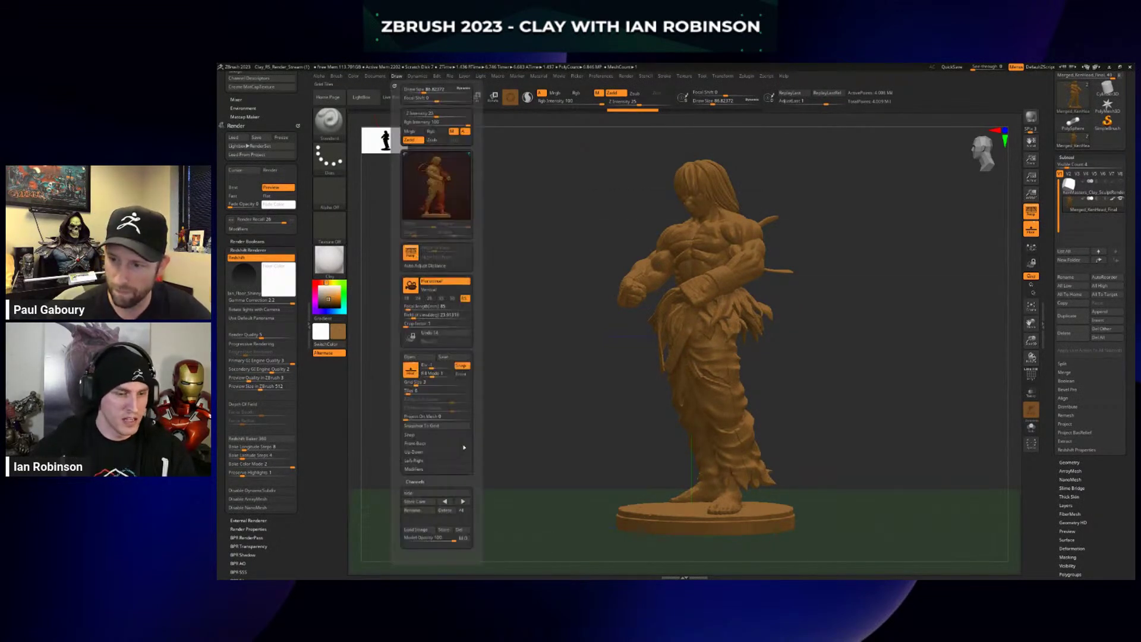
# Switch back and forth between the stored Front and side cameras to compare the views.
pyautogui.click(457, 502)
pyautogui.click(458, 503)
pyautogui.click(445, 502)
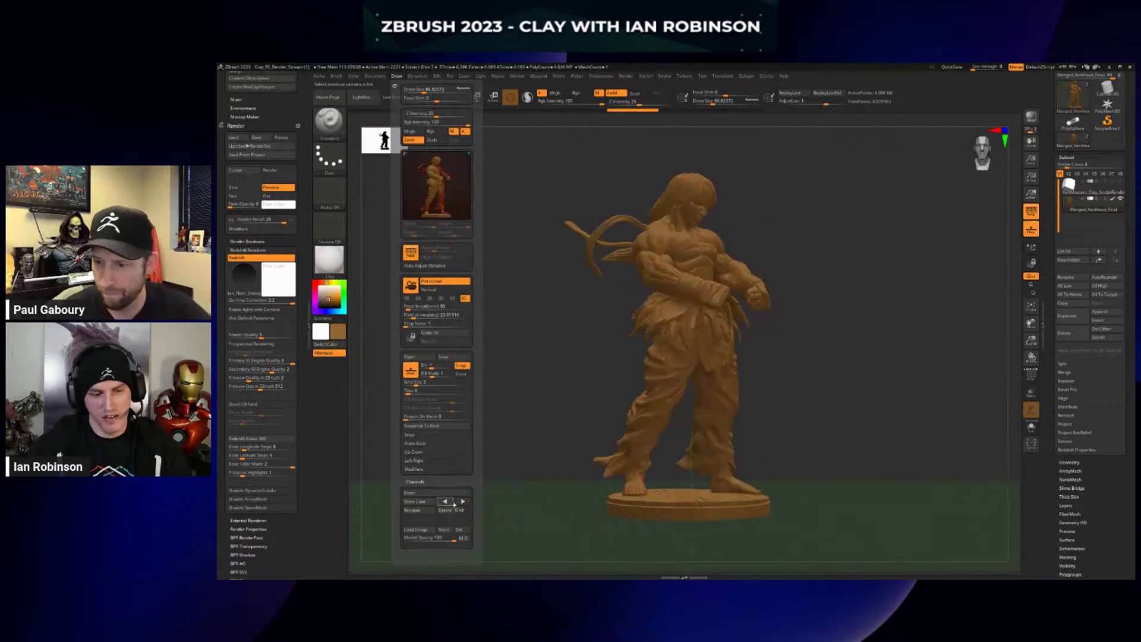
pyautogui.click(445, 502)
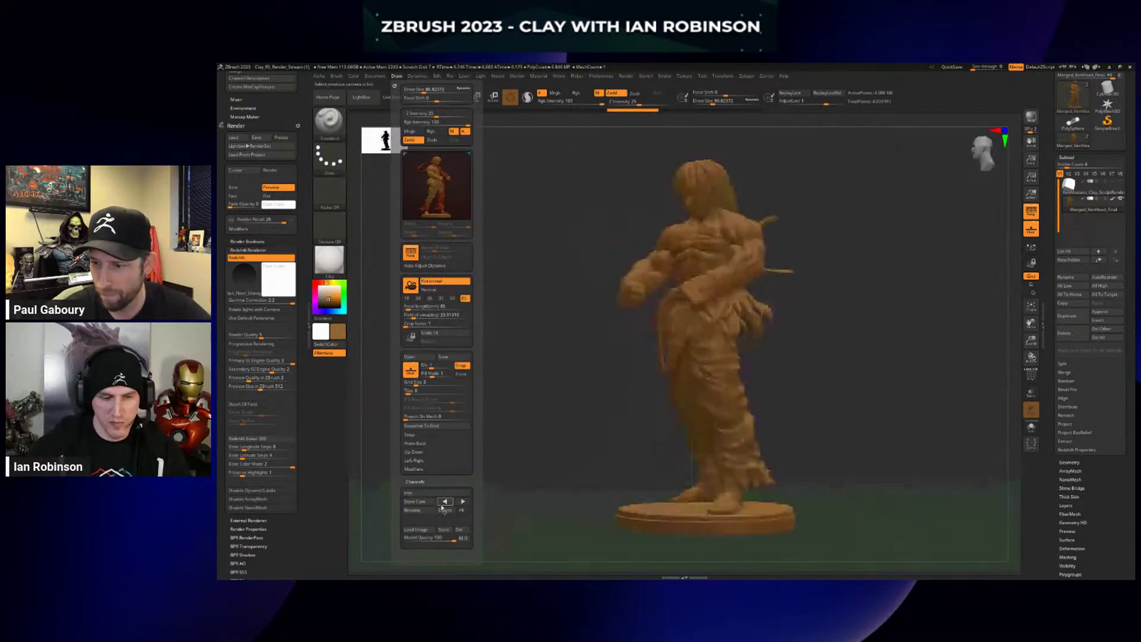
pyautogui.click(445, 502)
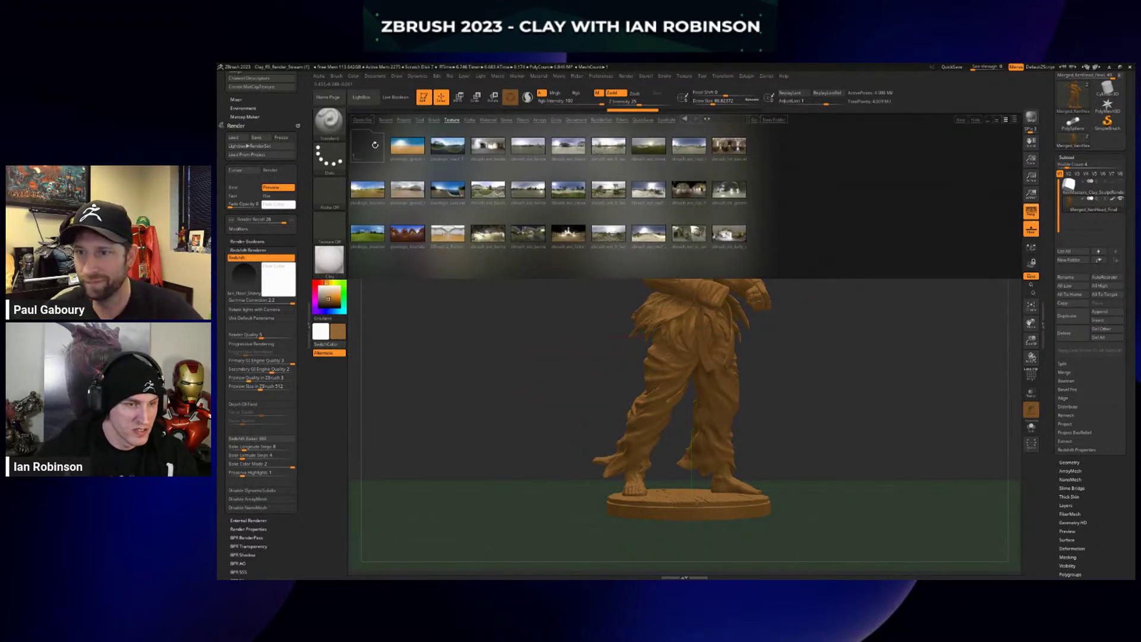
# Open the Redshift demo project with the purple ball, discarding the current project's changes, and inspect its curved backdrop.
pyautogui.click(403, 120)
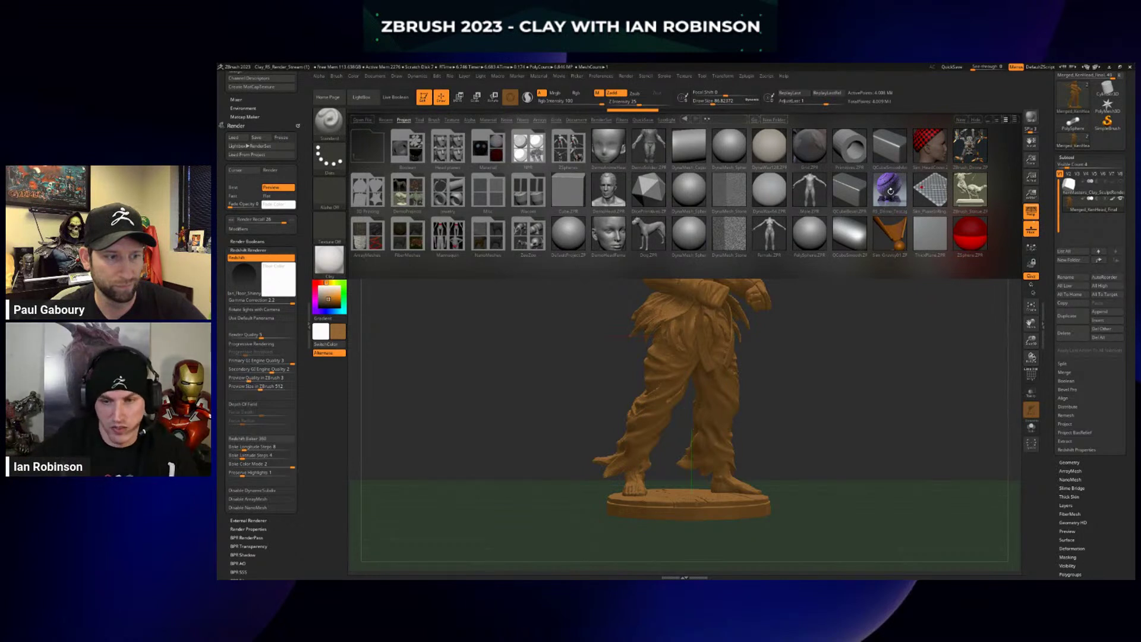
pyautogui.doubleClick(890, 189)
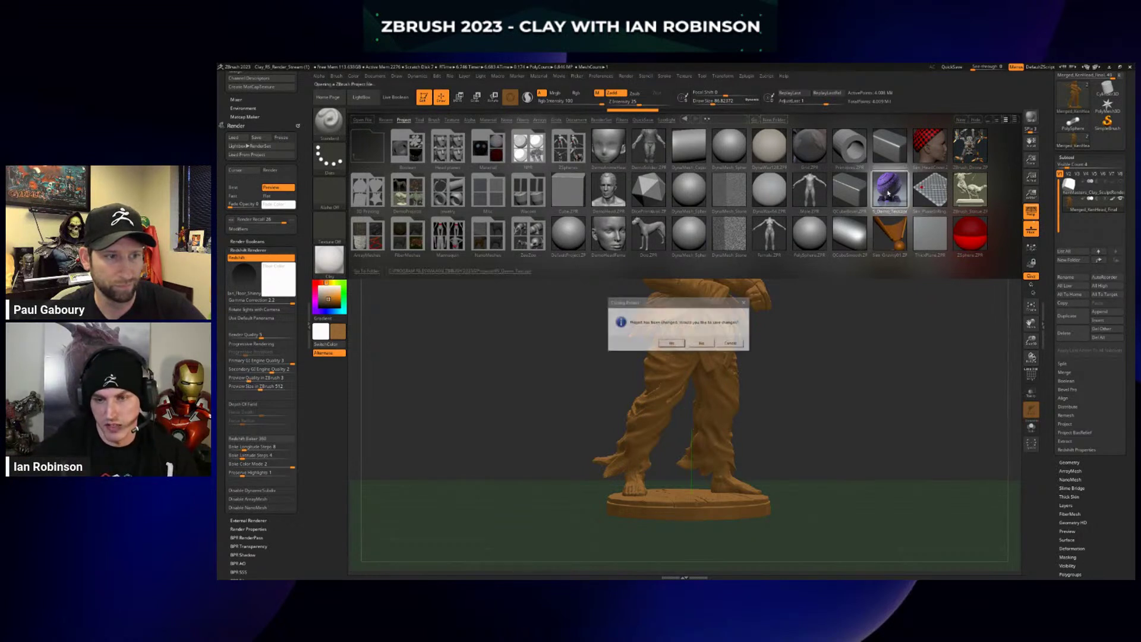
pyautogui.click(702, 344)
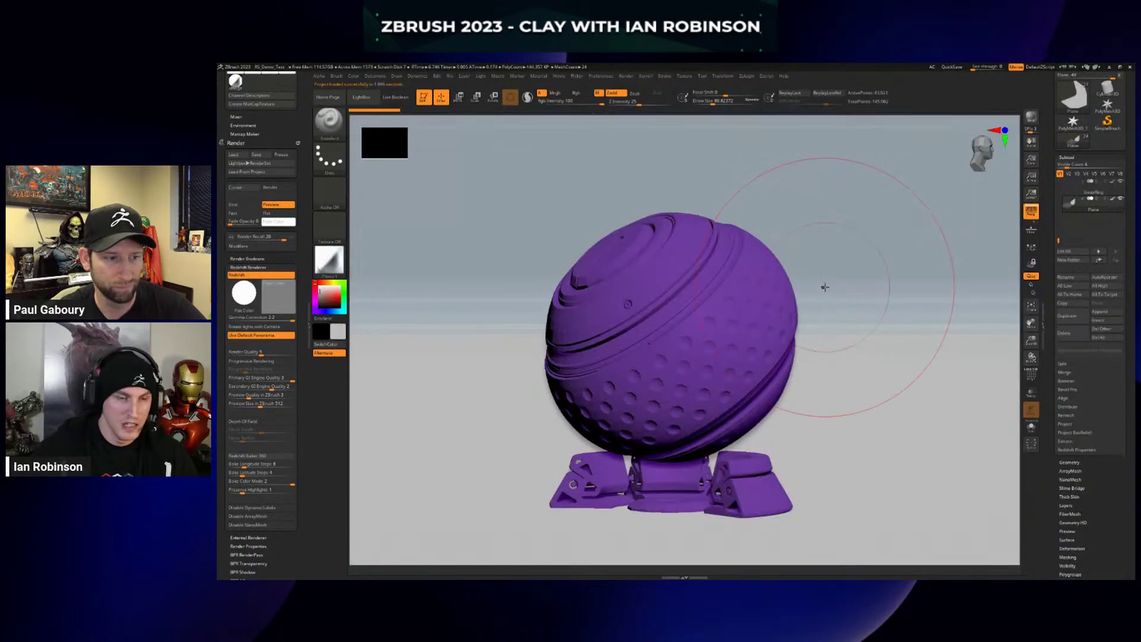
pyautogui.moveTo(803, 297); pyautogui.dragTo(717, 346, button='right')
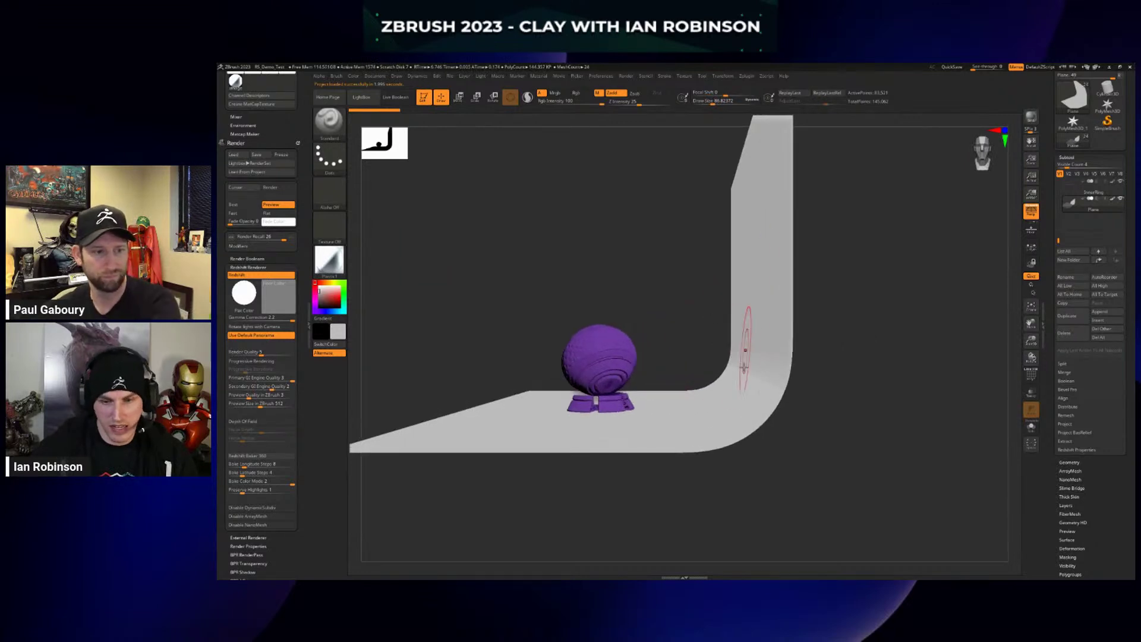
pyautogui.moveTo(751, 395)
pyautogui.keyDown('shift'); pyautogui.mouseDown(button='right')
pyautogui.moveTo(886, 371)
pyautogui.moveTo(860, 376)
pyautogui.moveTo(884, 336)
pyautogui.moveTo(870, 352)
pyautogui.mouseUp(button='right'); pyautogui.keyUp('shift')
pyautogui.keyDown('alt'); pyautogui.moveTo(870, 352); pyautogui.dragTo(886, 330, button='right'); pyautogui.keyUp('alt')
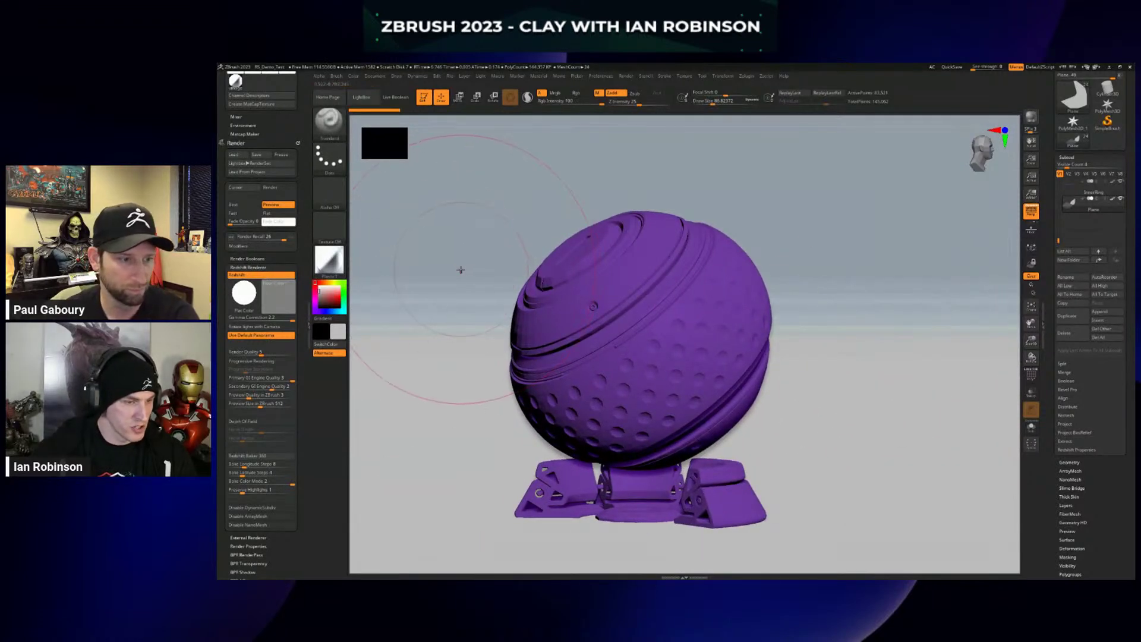
# Load the saved My_Clay material file from disk as the current material.
pyautogui.click(333, 271)
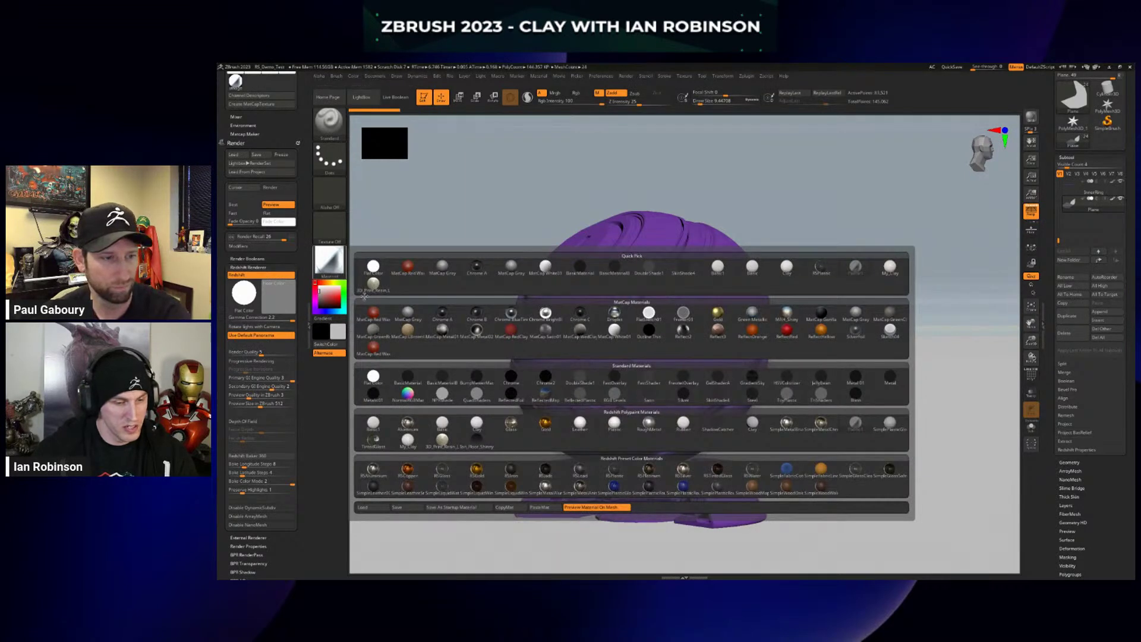
pyautogui.click(376, 508)
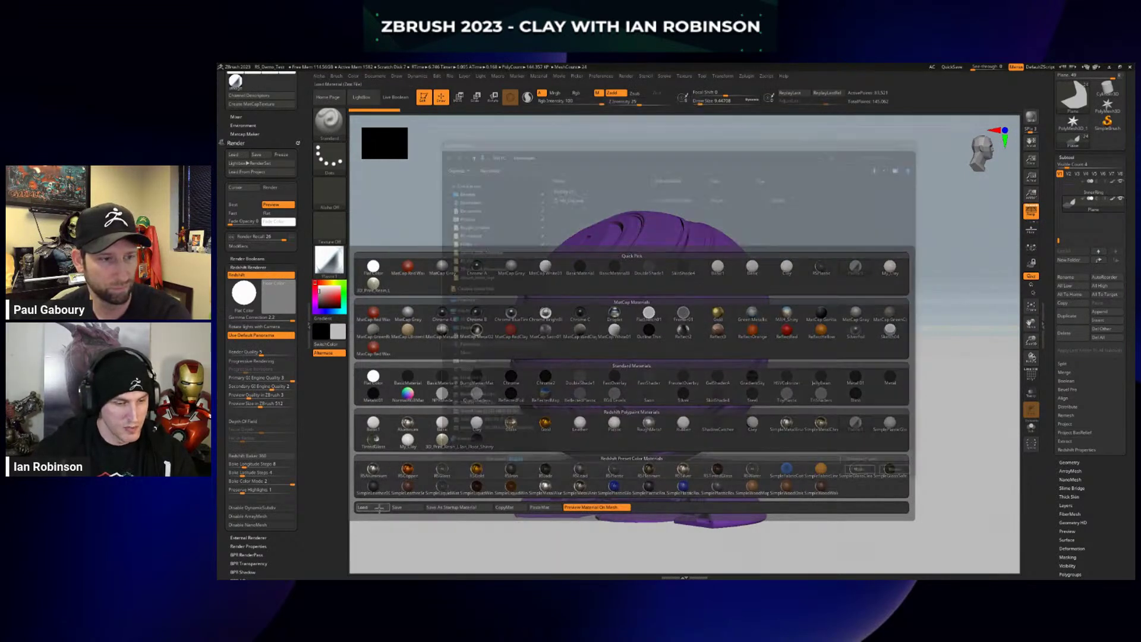
pyautogui.doubleClick(569, 197)
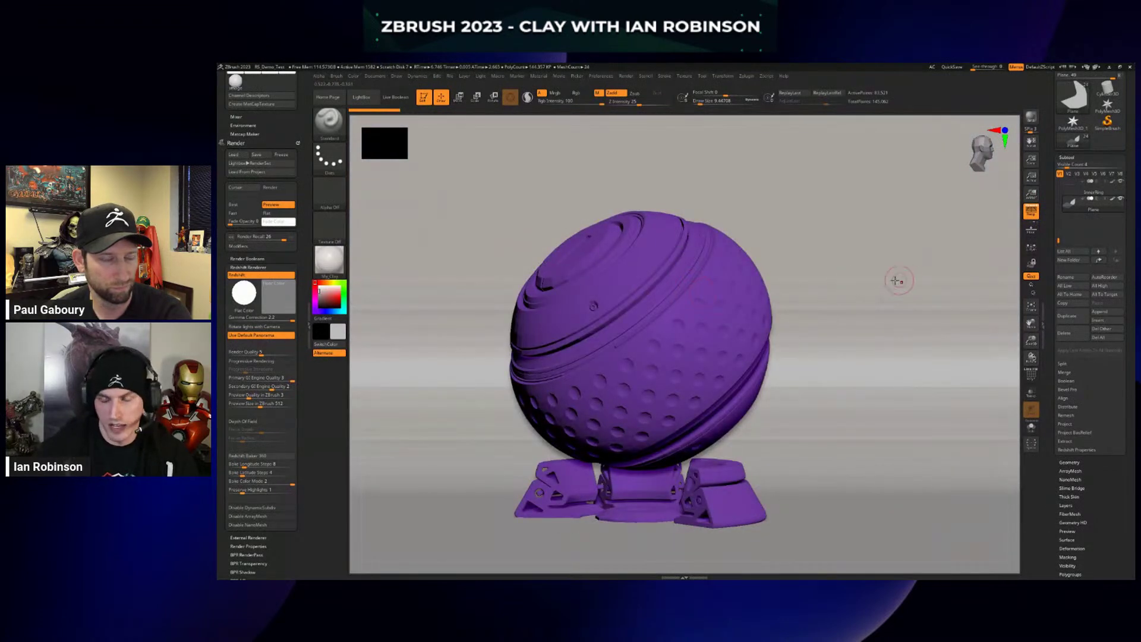
# Select the InnerRing subtool and hide the backdrop Plane, briefly isolating the ring to check the selection.
pyautogui.moveTo(1060, 236)
pyautogui.mouseDown()
pyautogui.moveTo(1061, 195)
pyautogui.moveTo(1058, 237)
pyautogui.mouseUp()
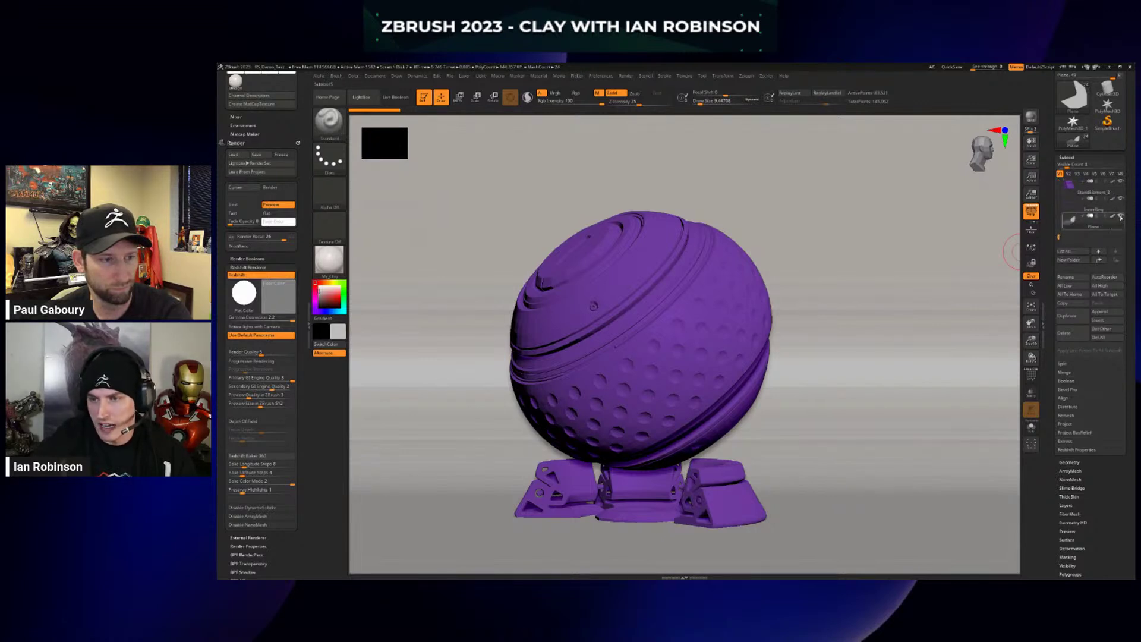
pyautogui.click(1098, 205)
pyautogui.click(1121, 217)
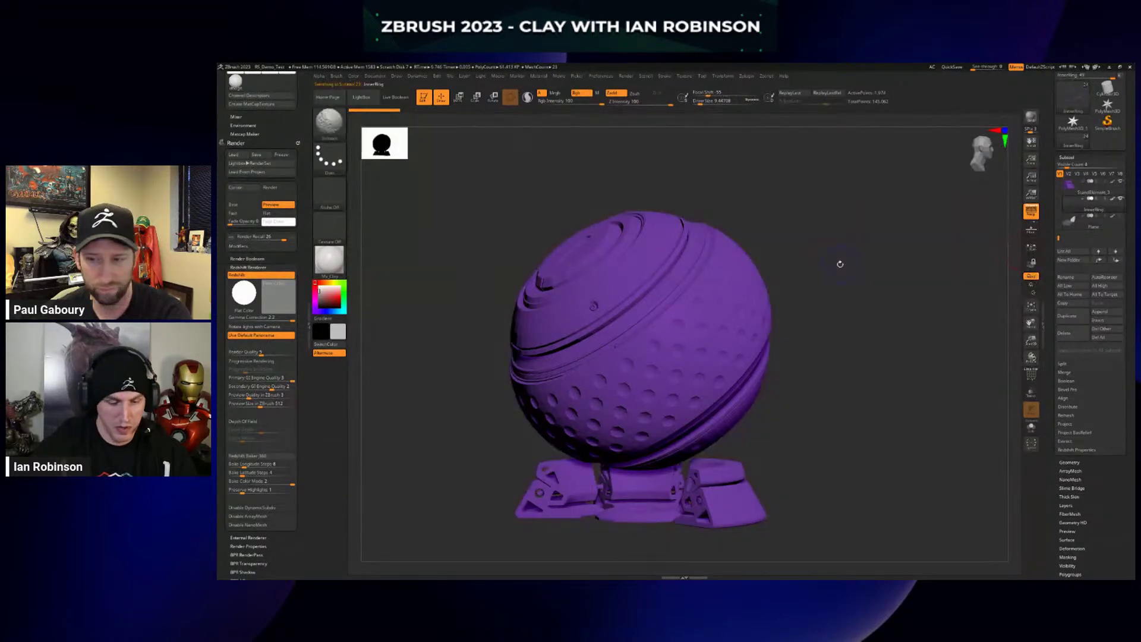
pyautogui.click(1031, 427)
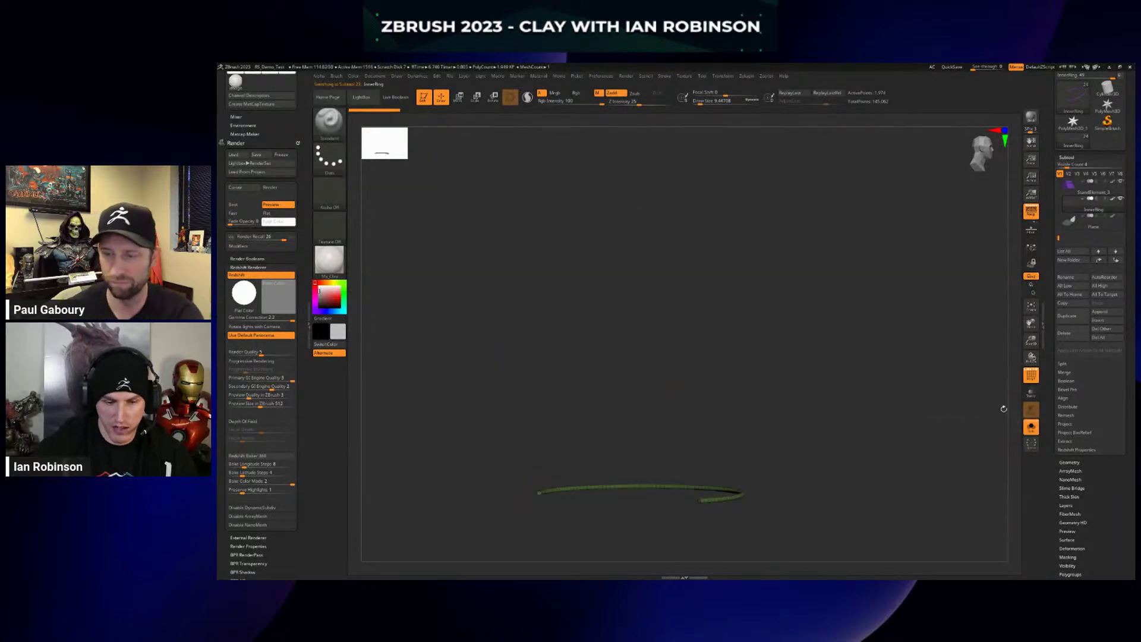
pyautogui.click(1031, 427)
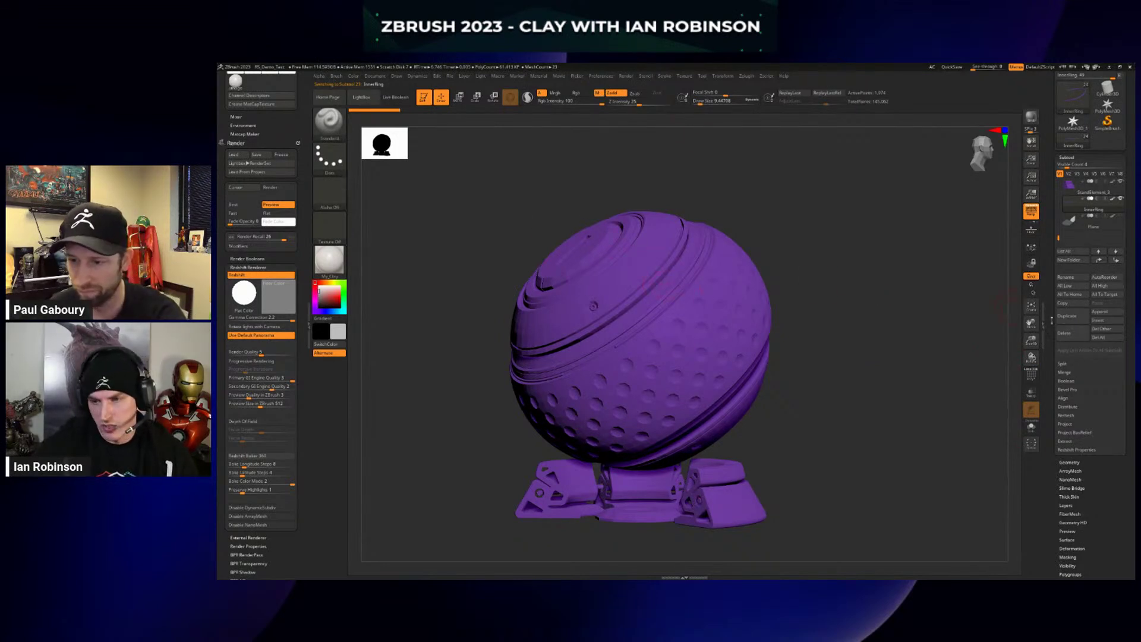
# Fill InnerRing with the current clay material and repeat that fill on all other visible subtools.
pyautogui.scroll(-8, 1077, 252)
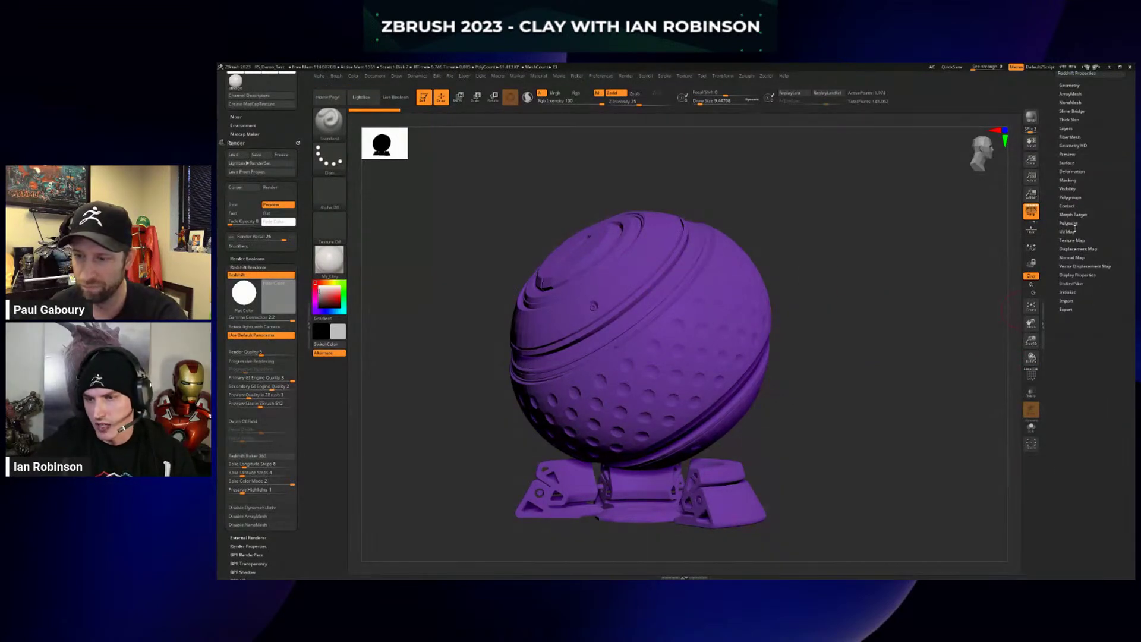
pyautogui.click(1075, 223)
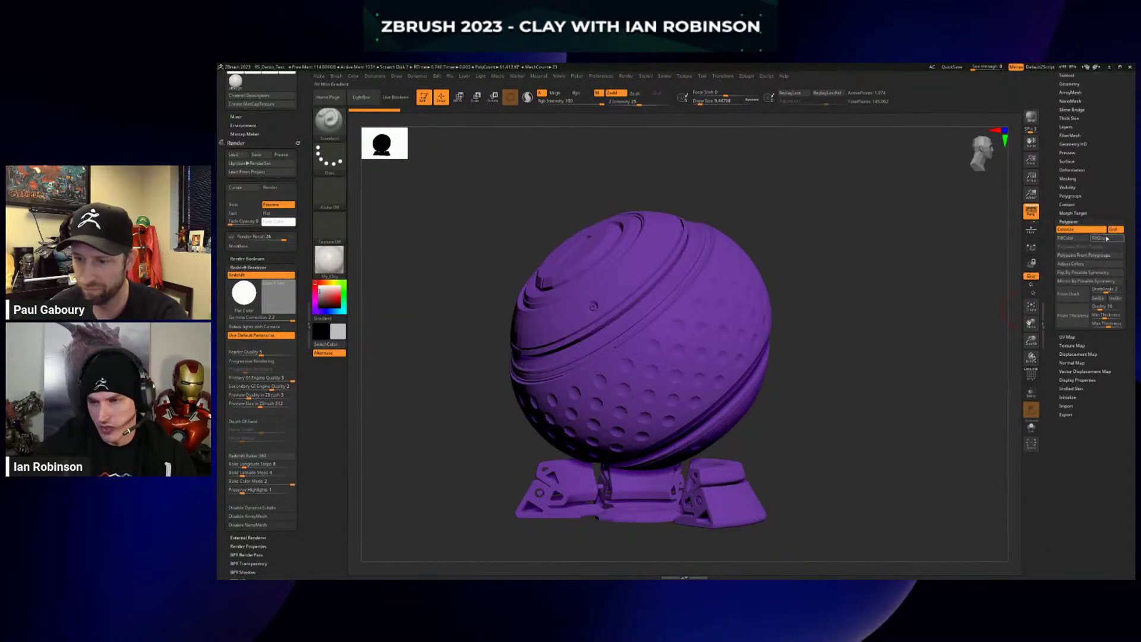
pyautogui.click(1072, 240)
pyautogui.moveTo(1100, 146); pyautogui.dragTo(1100, 359)
pyautogui.click(1071, 288)
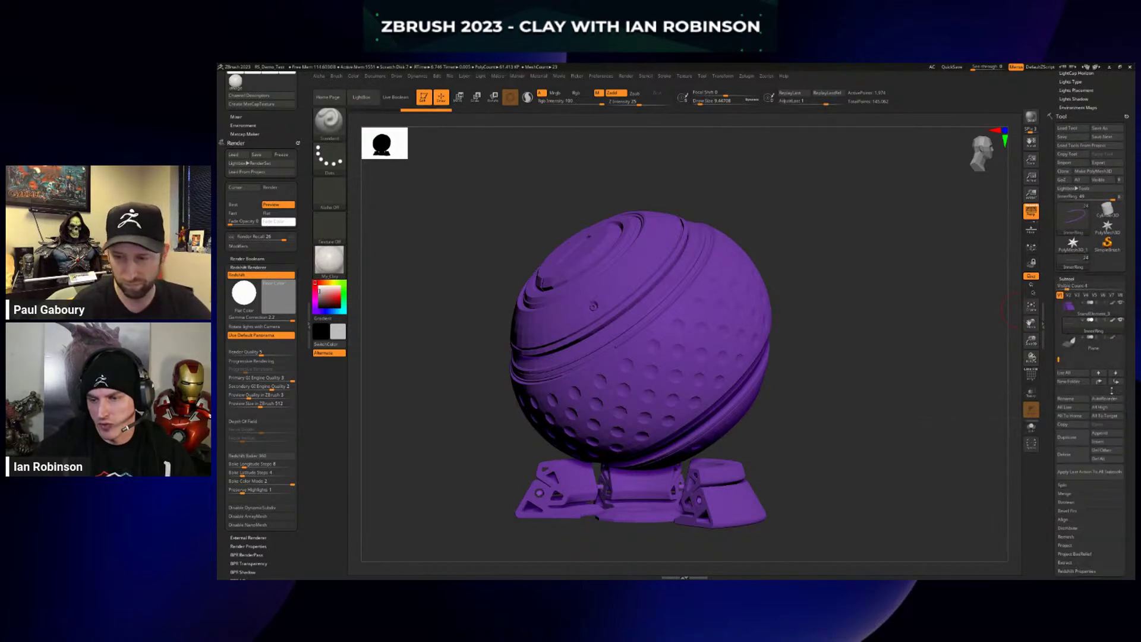
pyautogui.click(1077, 475)
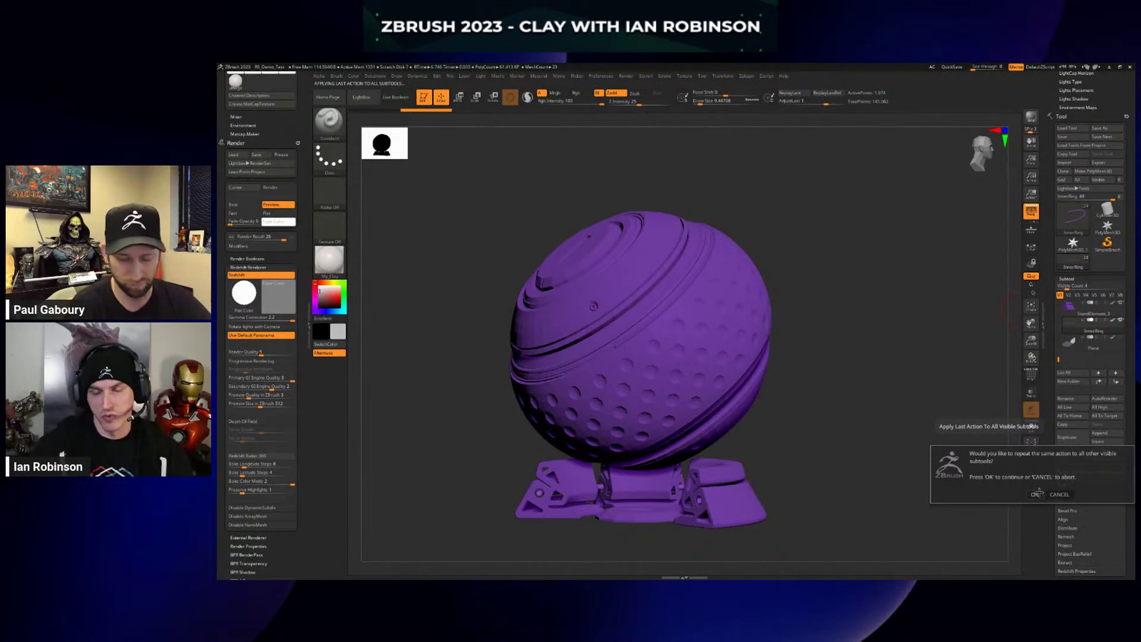
pyautogui.click(1035, 493)
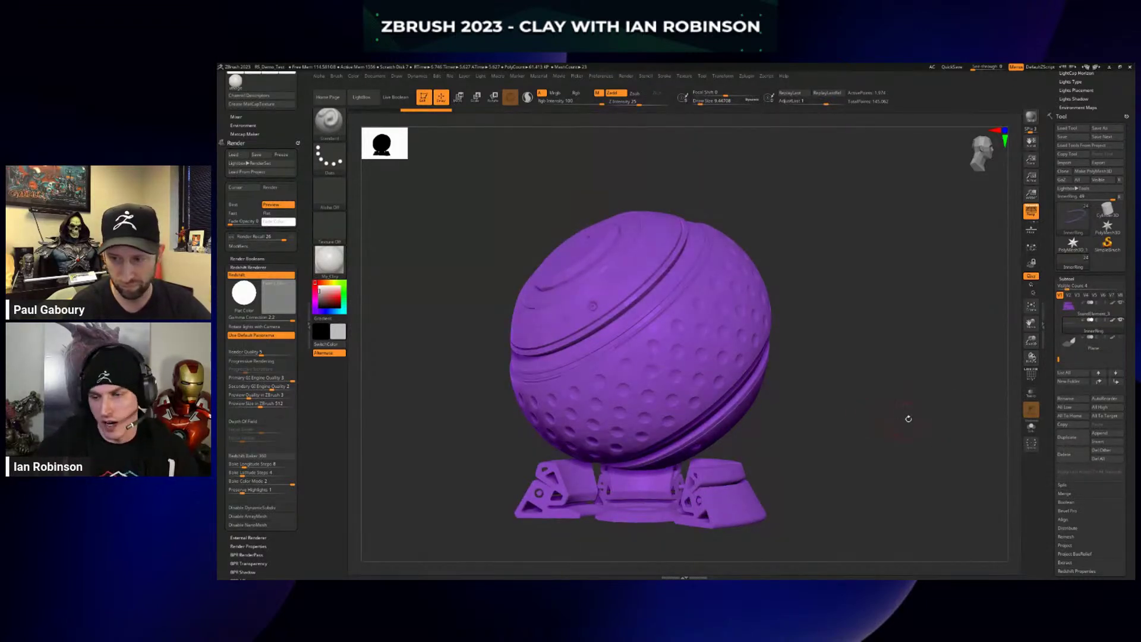
# Show the backdrop Plane again and render the framed ball and stand with Redshift.
pyautogui.click(1122, 339)
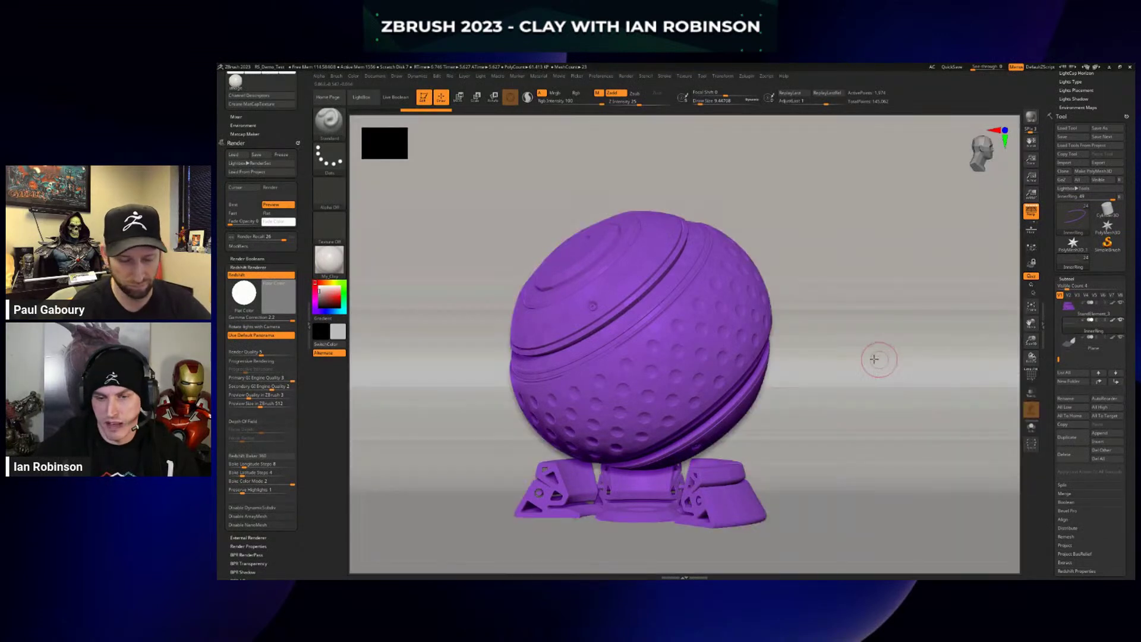
pyautogui.press('f')
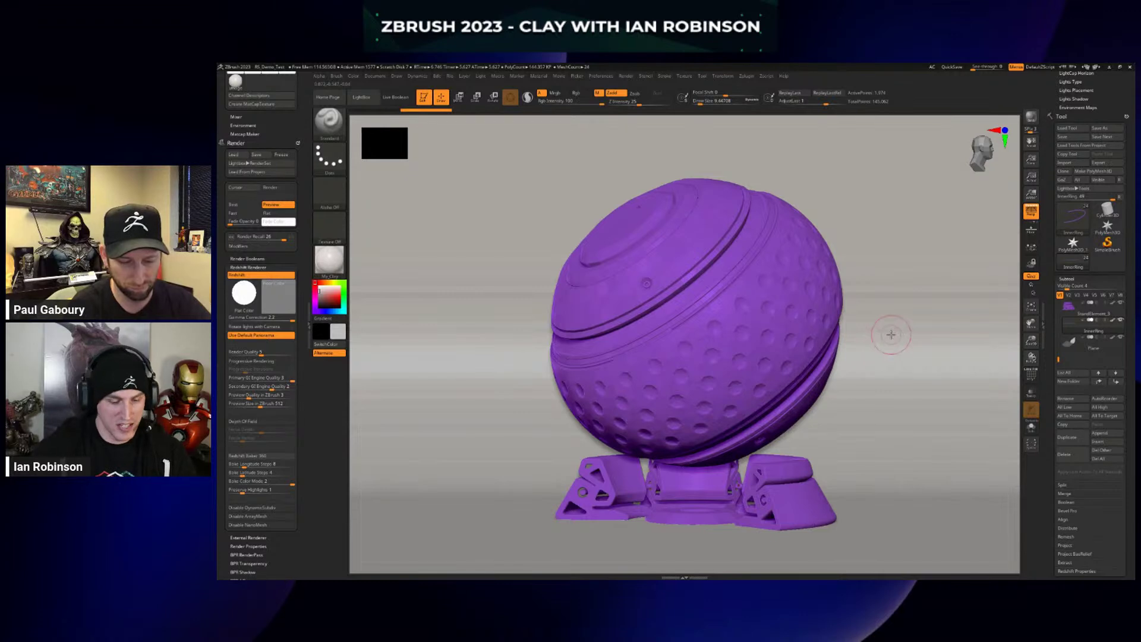
pyautogui.press('shift')
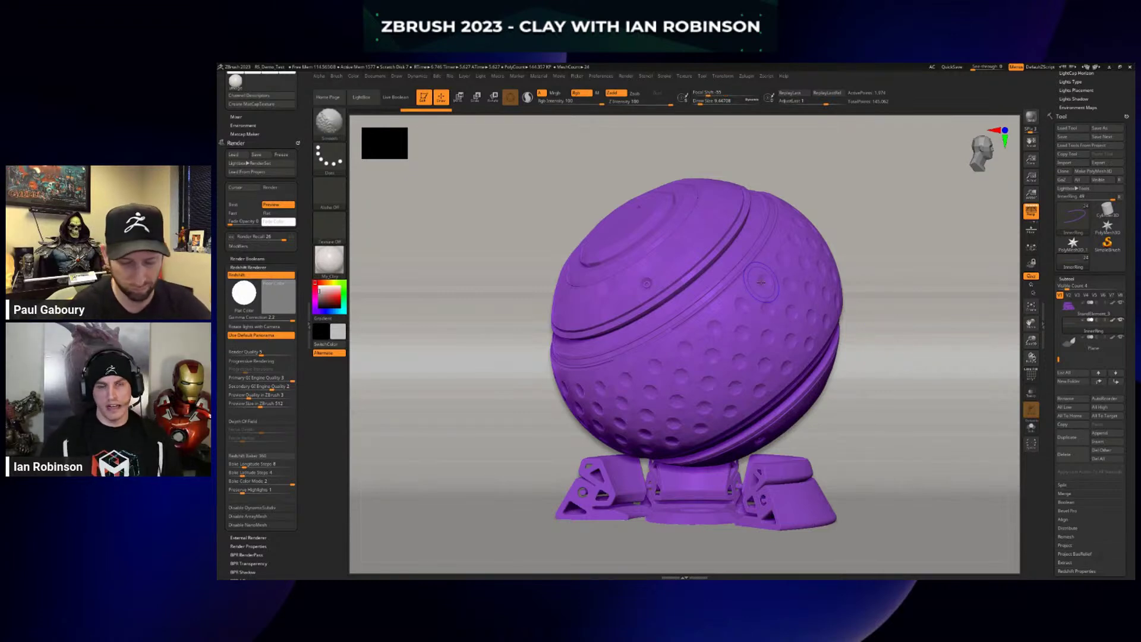
pyautogui.hotkey('shift', 'r')
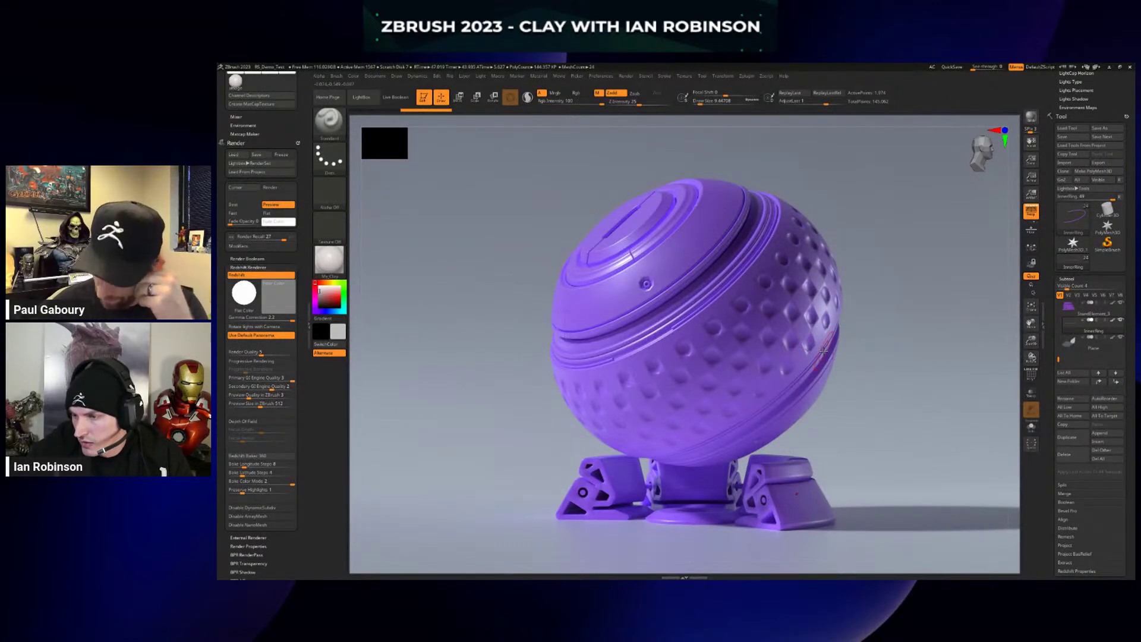
# Delete the stored Front camera.
pyautogui.click(397, 76)
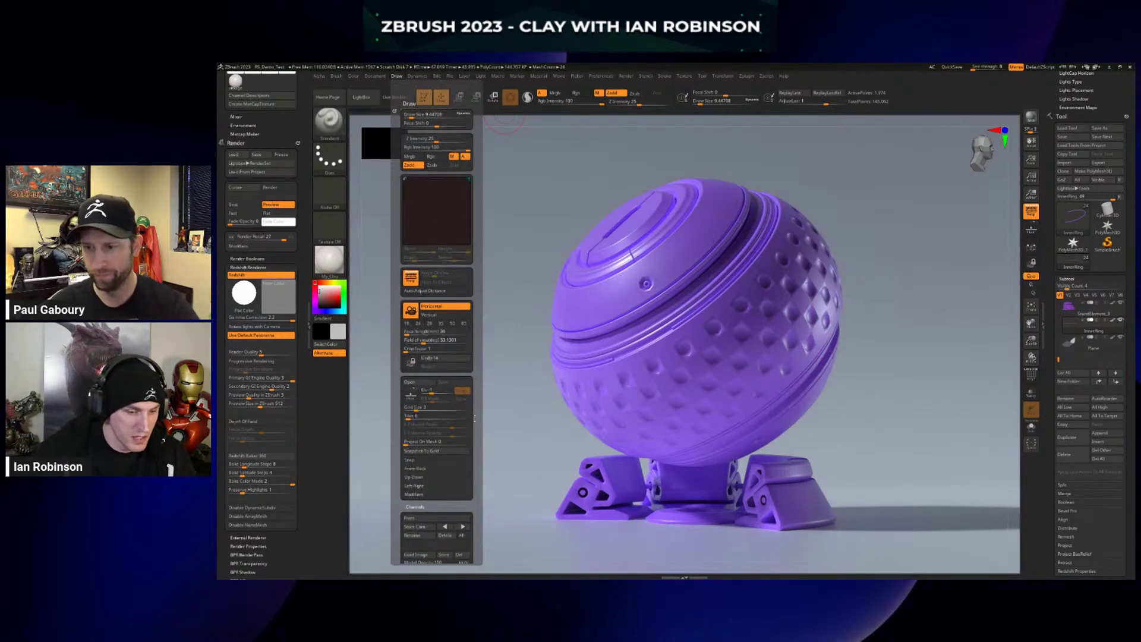
pyautogui.scroll(-2, 484, 375)
pyautogui.scroll(-1, 485, 375)
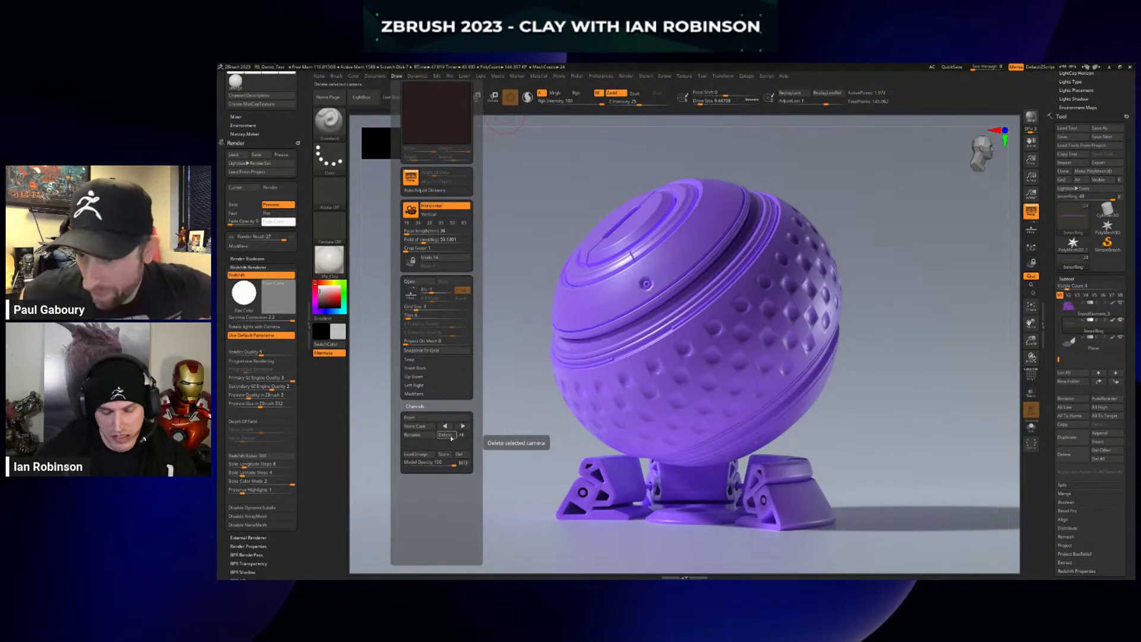
pyautogui.click(450, 436)
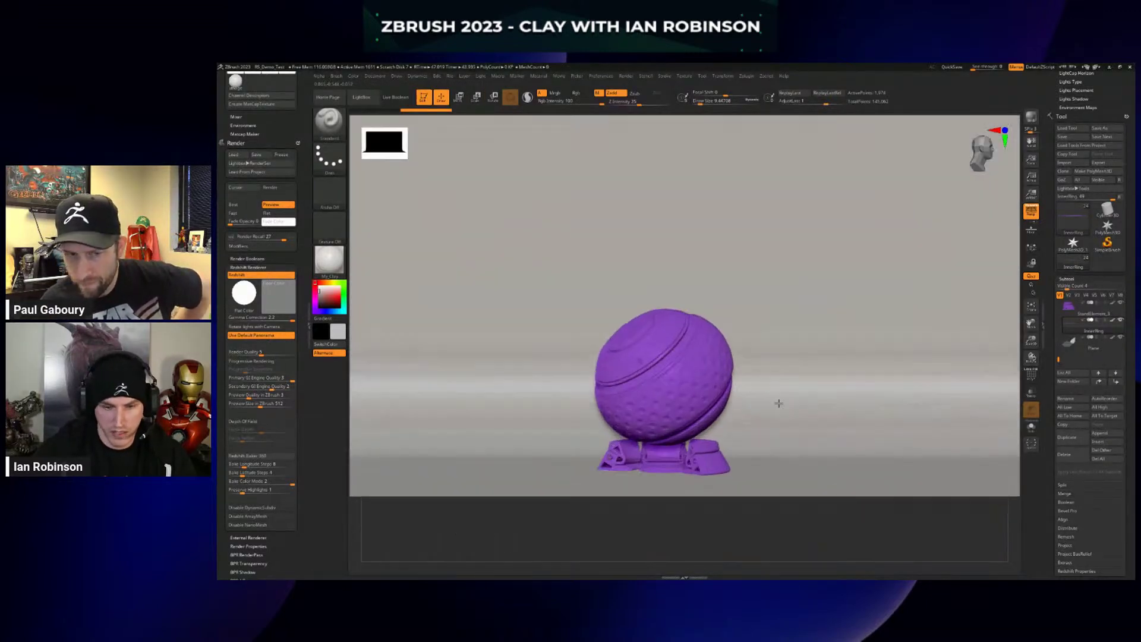
# Open the Render Recall modifiers to examine which settings can be saved and recalled.
pyautogui.keyDown('alt'); pyautogui.moveTo(763, 266); pyautogui.dragTo(760, 293); pyautogui.keyUp('alt')
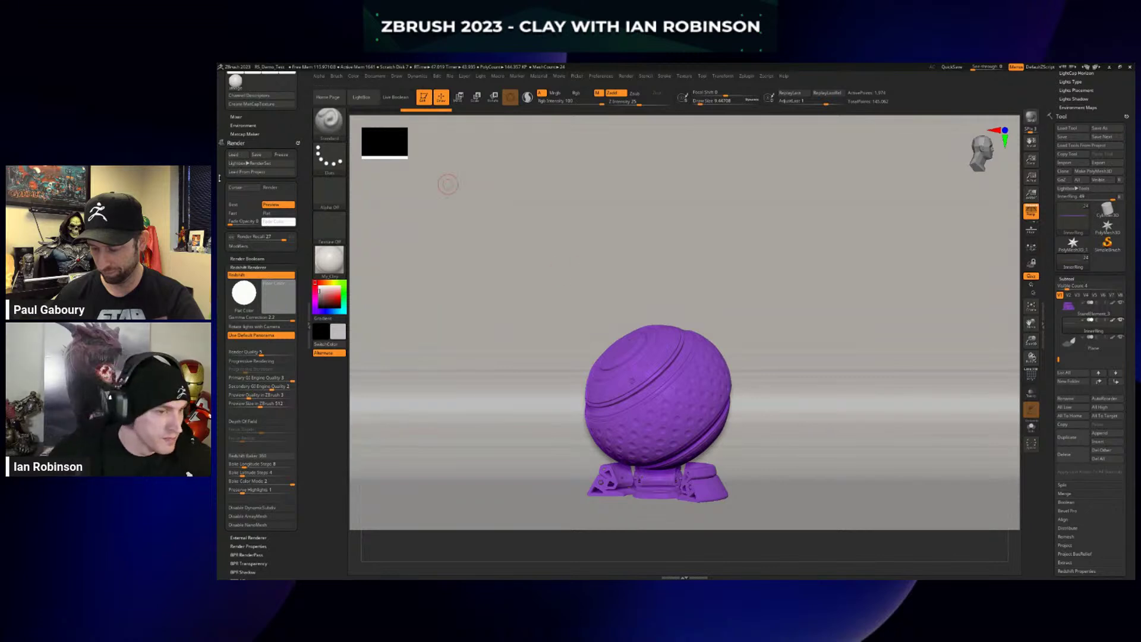
pyautogui.click(238, 246)
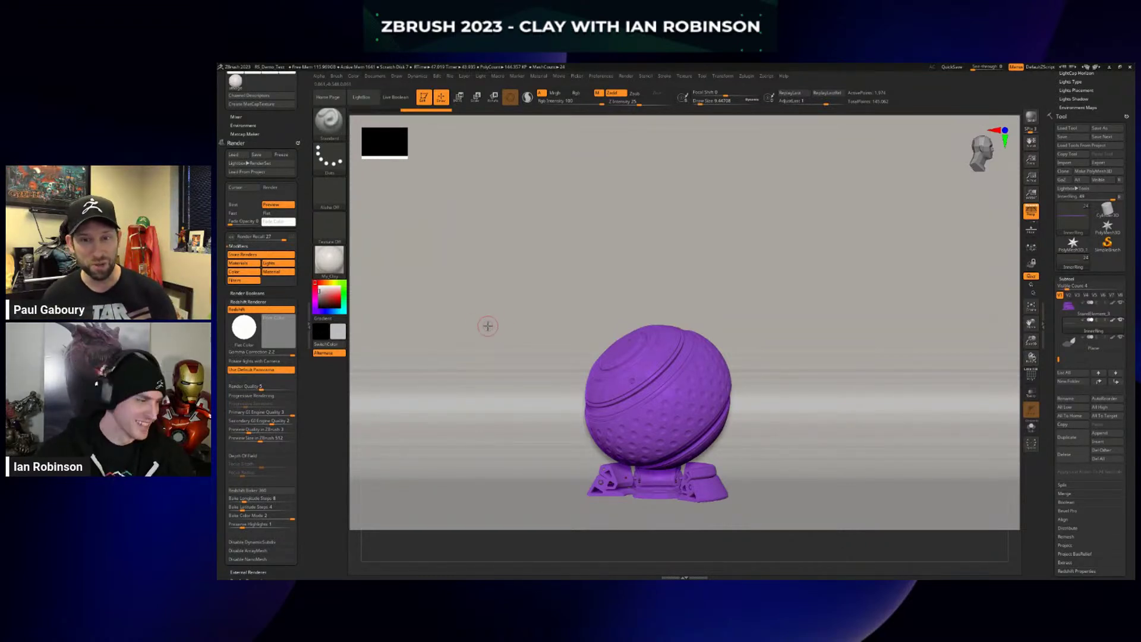
pyautogui.keyDown('alt'); pyautogui.moveTo(751, 346); pyautogui.dragTo(763, 365); pyautogui.keyUp('alt')
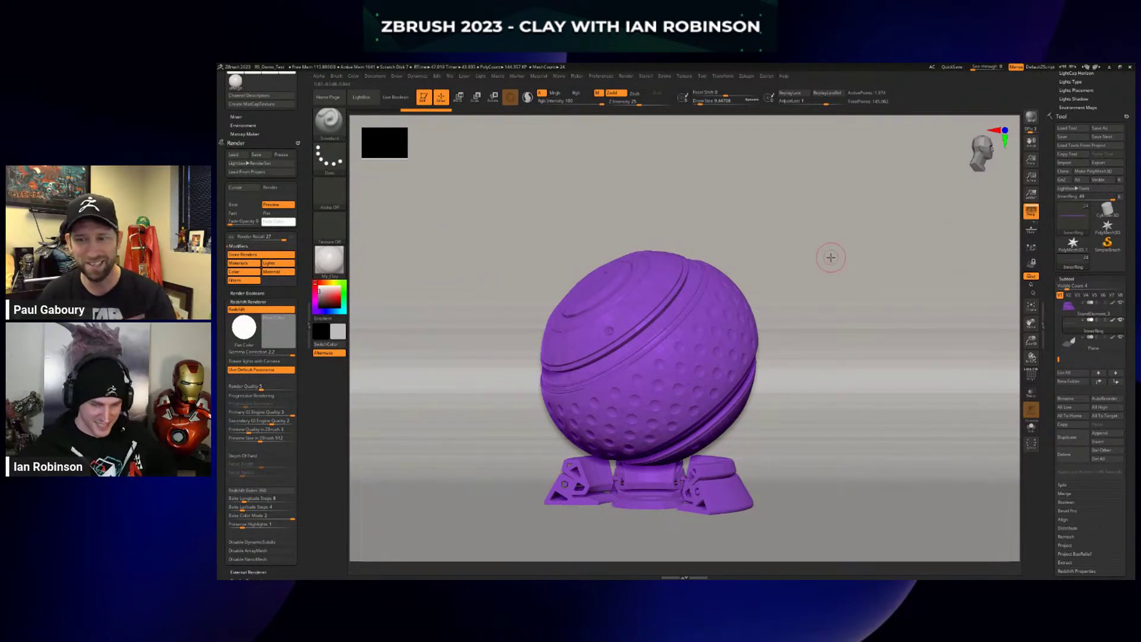
# Open the InnerRing subtool's Redshift properties to examine the Smooth surface option.
pyautogui.scroll(-3, 1090, 286)
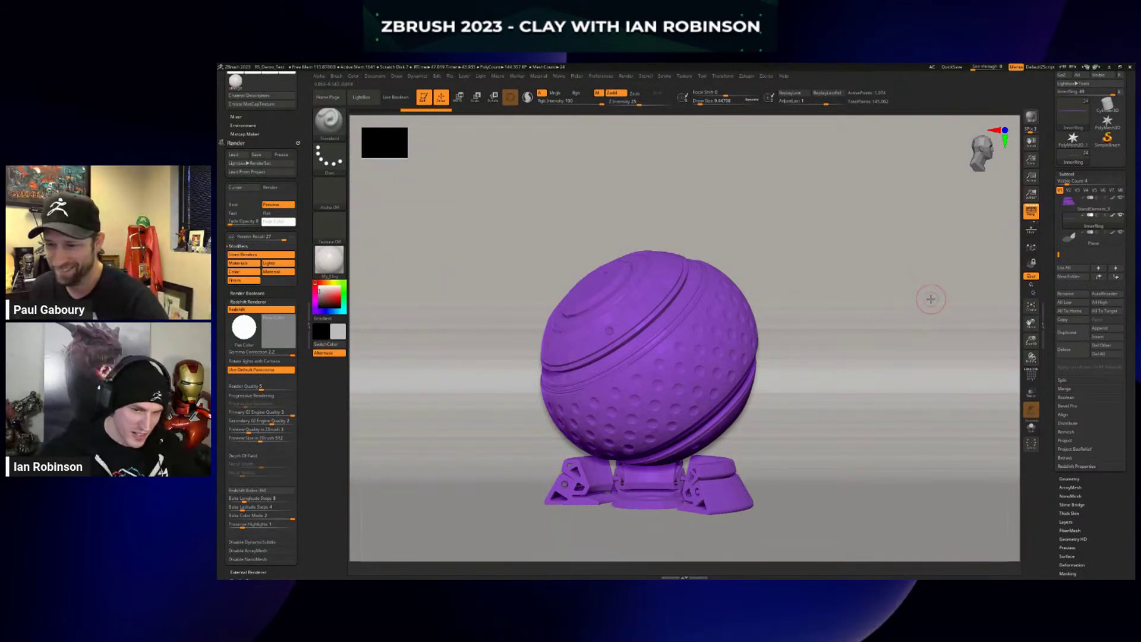
pyautogui.moveTo(802, 313); pyautogui.dragTo(825, 323)
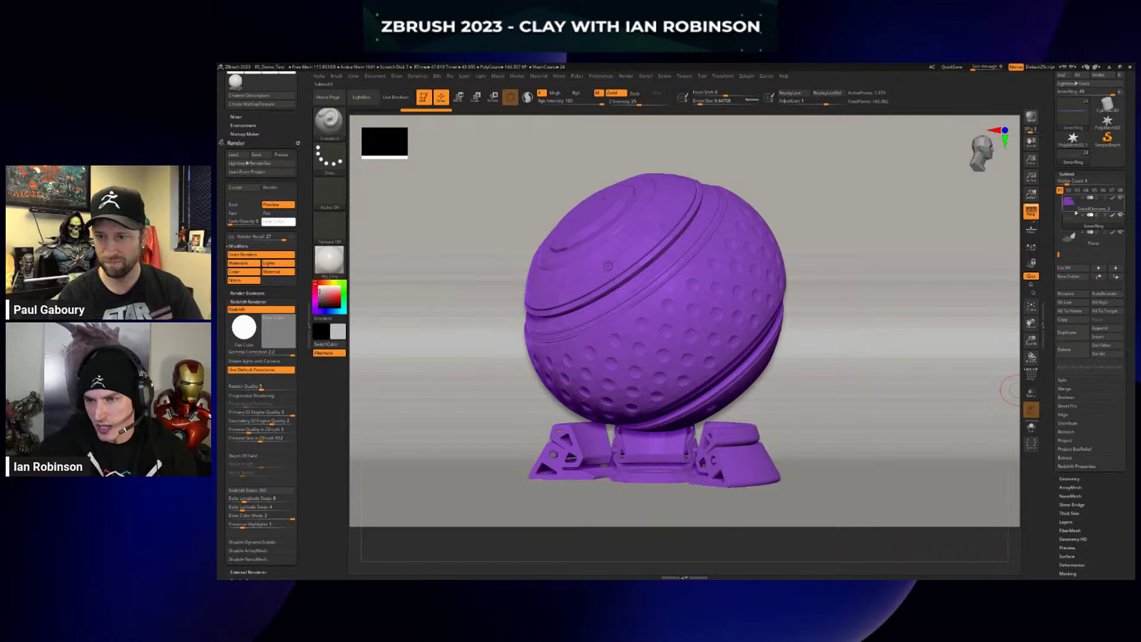
pyautogui.moveTo(1067, 210)
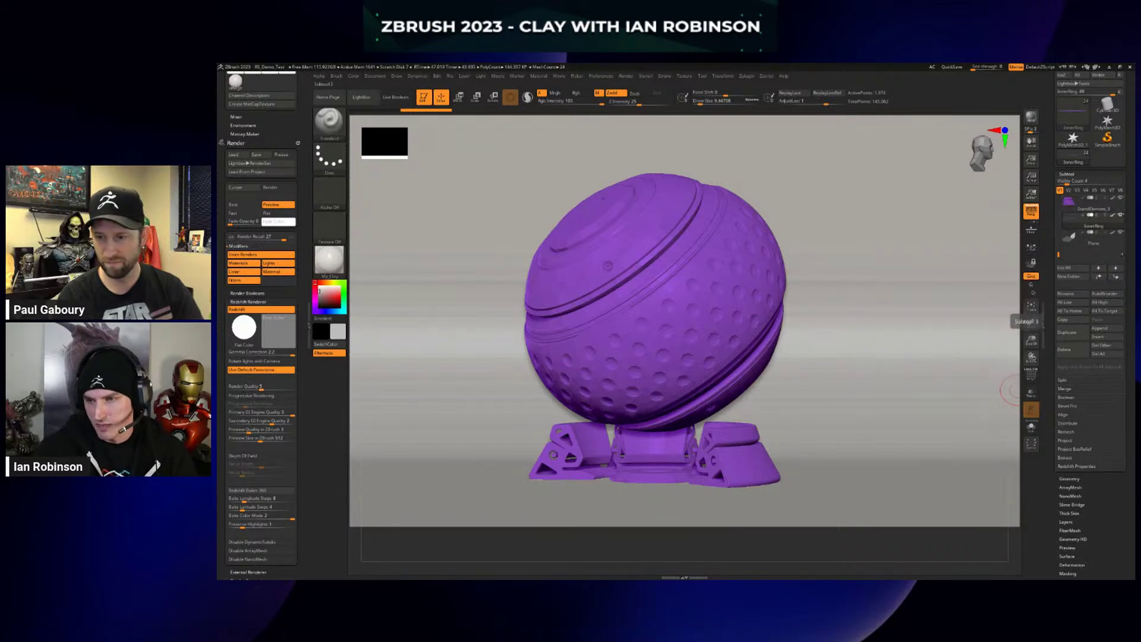
pyautogui.scroll(-3, 1079, 320)
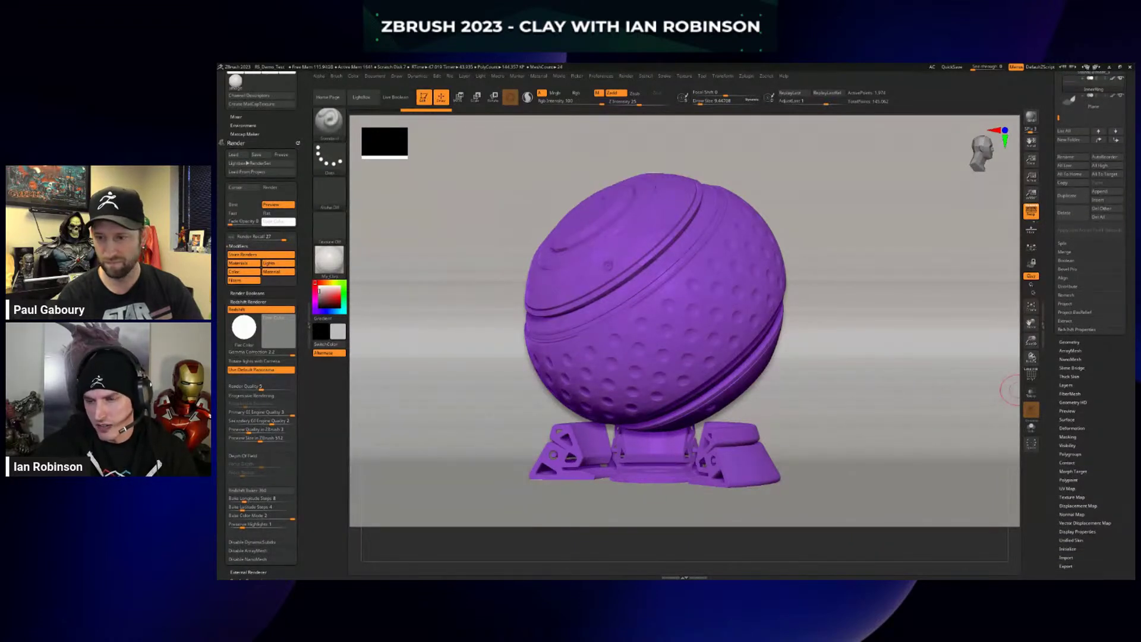
pyautogui.click(1076, 330)
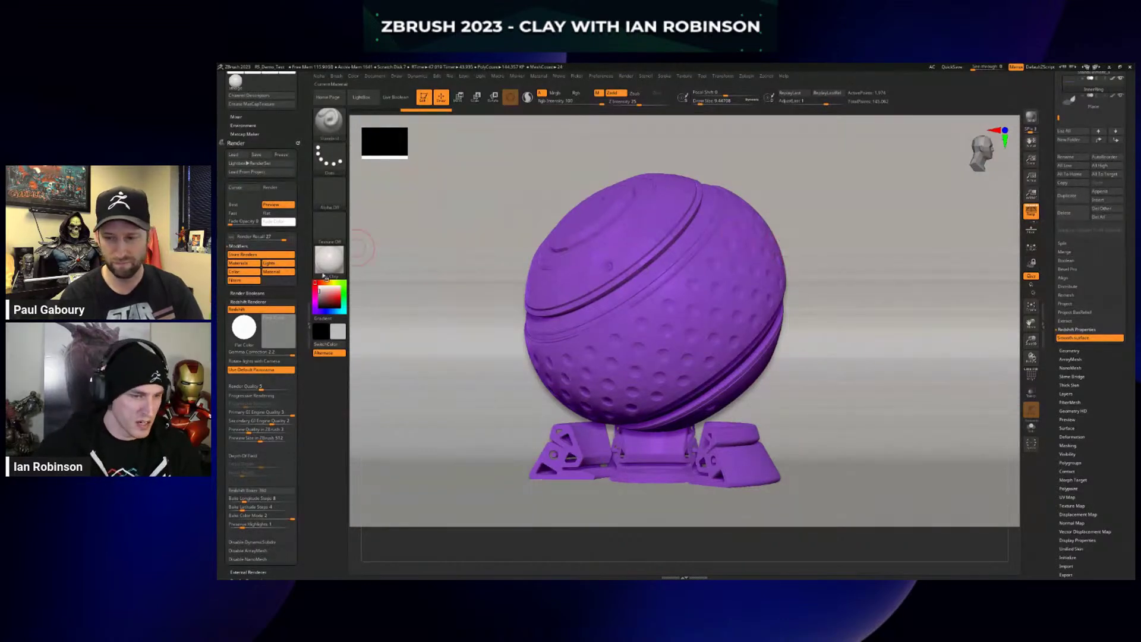
# Choose the My_Clay material, pick a strong red as the current color and switch painting to Rgb only.
pyautogui.moveTo(333, 270)
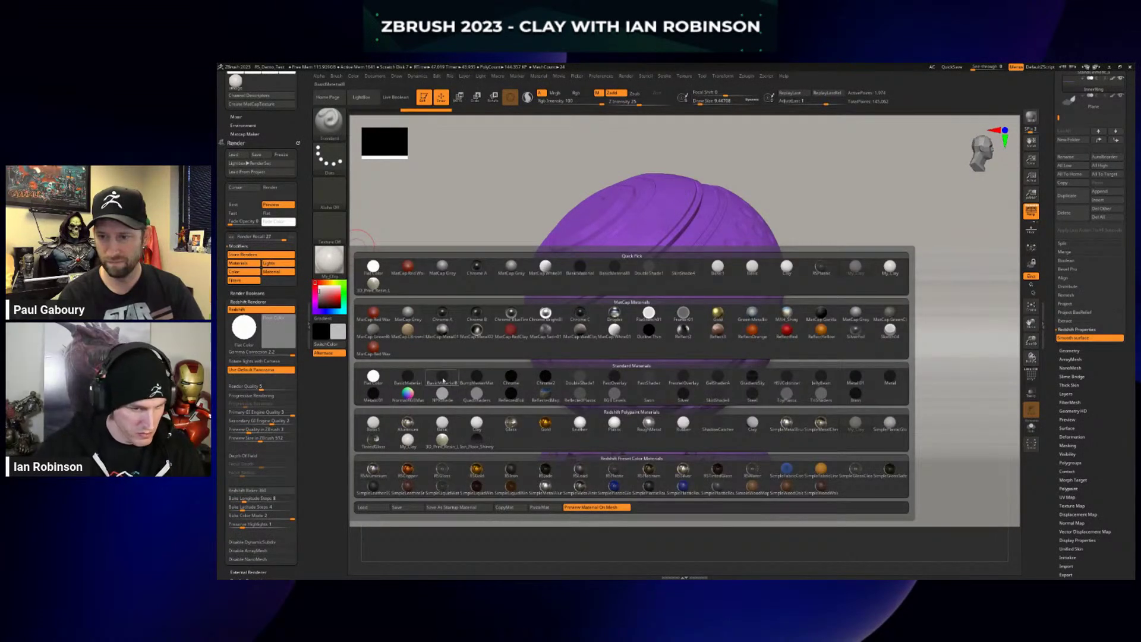
pyautogui.click(417, 442)
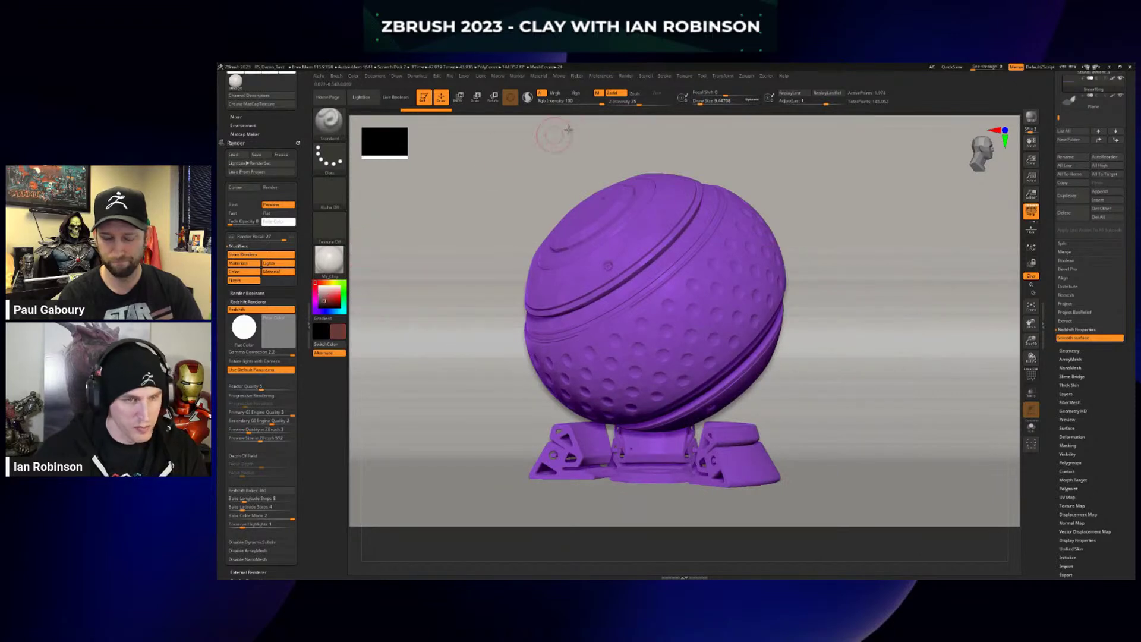
pyautogui.scroll(-5, 1102, 368)
pyautogui.scroll(-1, 1101, 368)
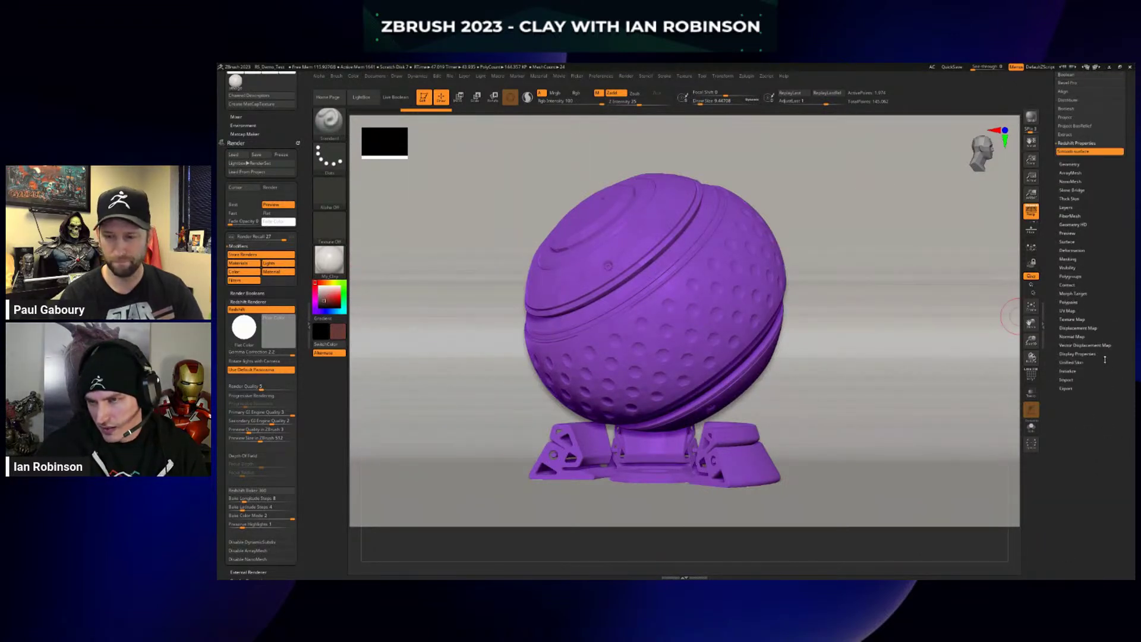
pyautogui.moveTo(330, 296); pyautogui.dragTo(332, 302)
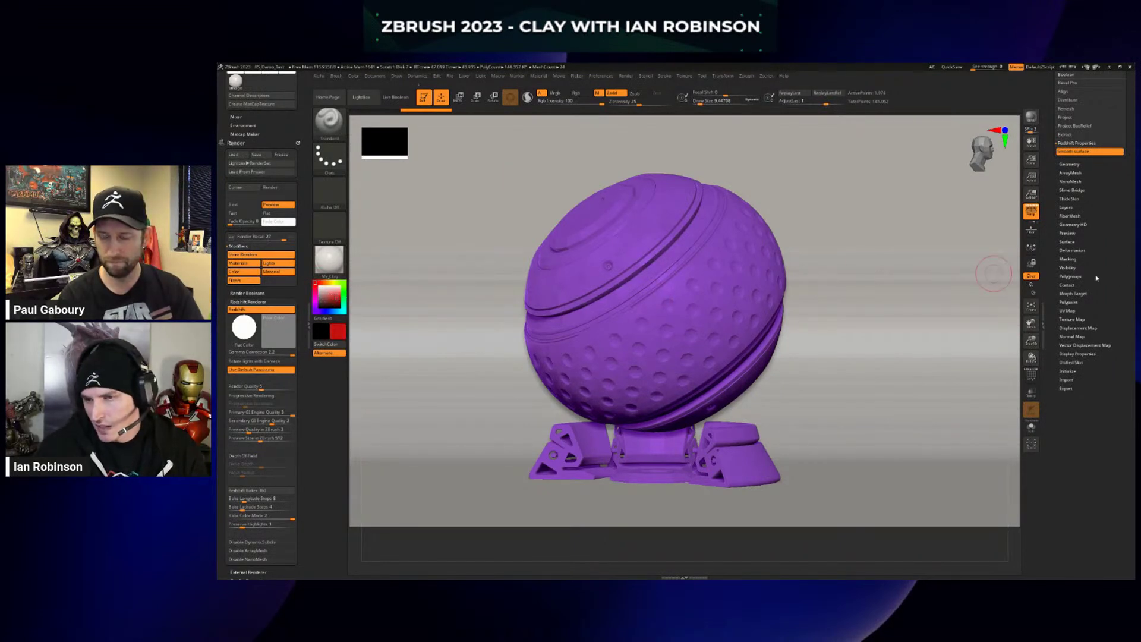
pyautogui.click(583, 94)
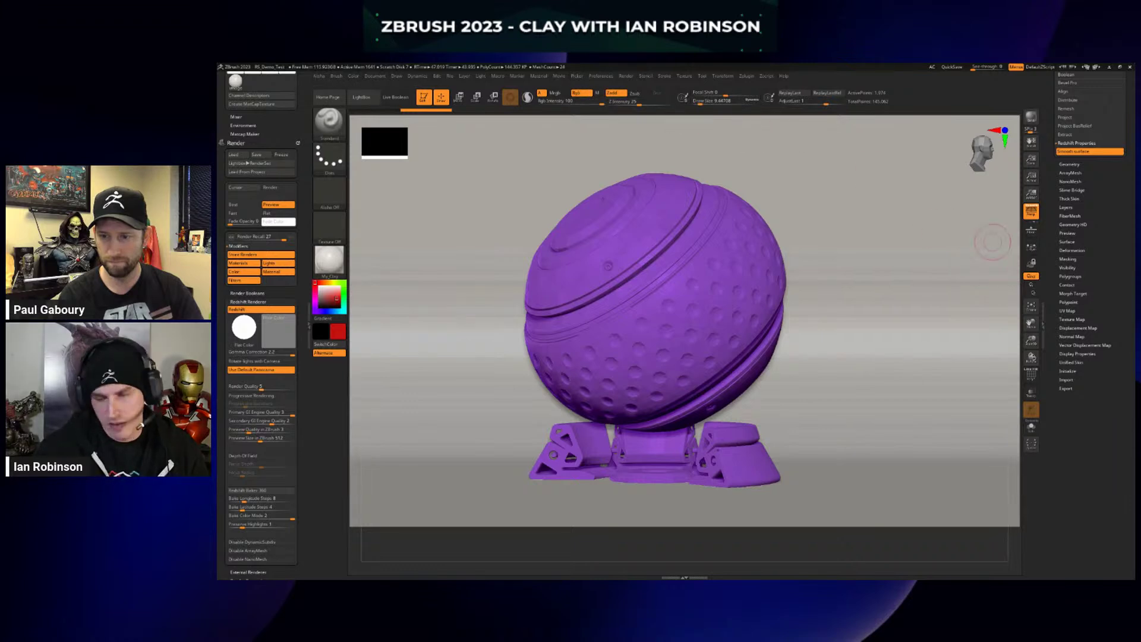
# Make the ball's Cap subtool active and turn the view to show the ball standing on the backdrop from the side.
pyautogui.click(1076, 304)
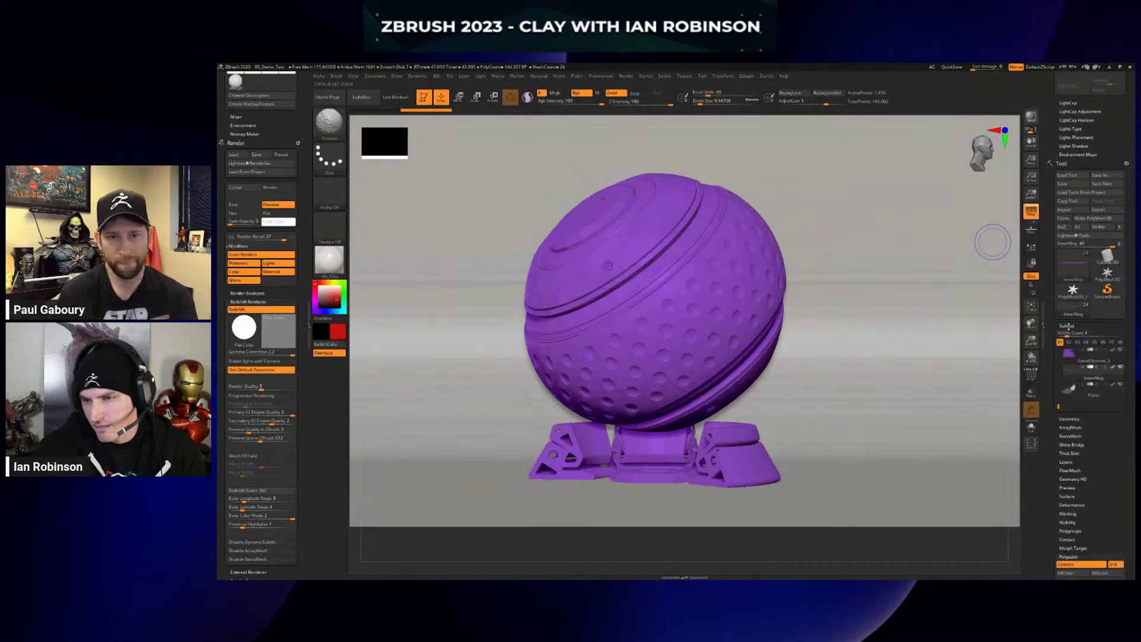
pyautogui.click(1067, 220)
pyautogui.click(1067, 299)
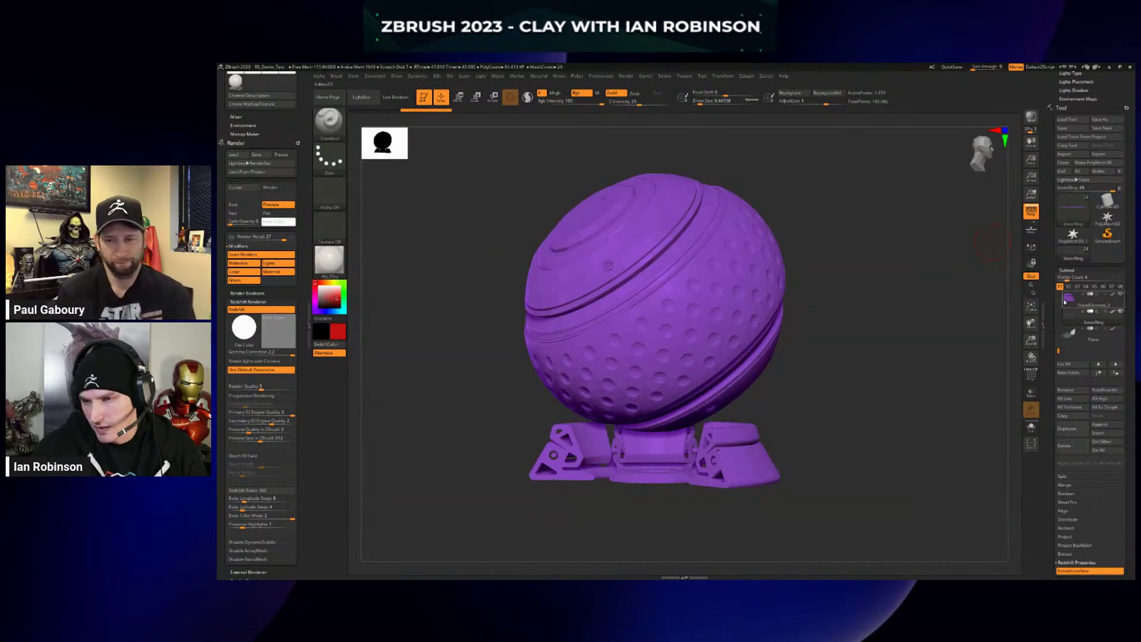
pyautogui.press('w')
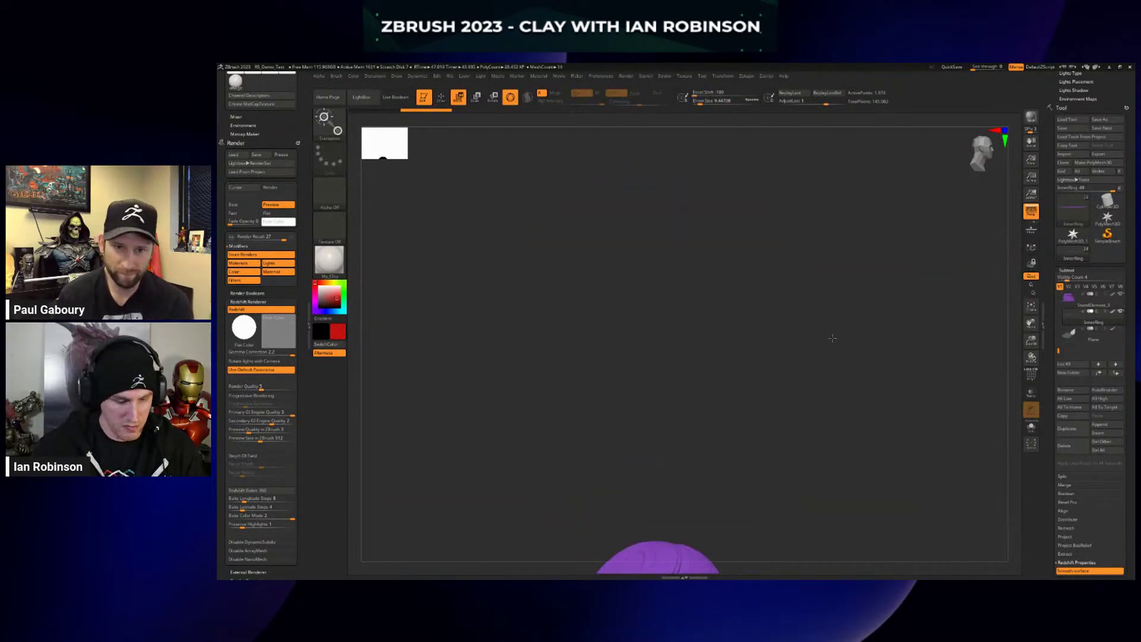
pyautogui.press('f')
pyautogui.scroll(-5, 710, 289)
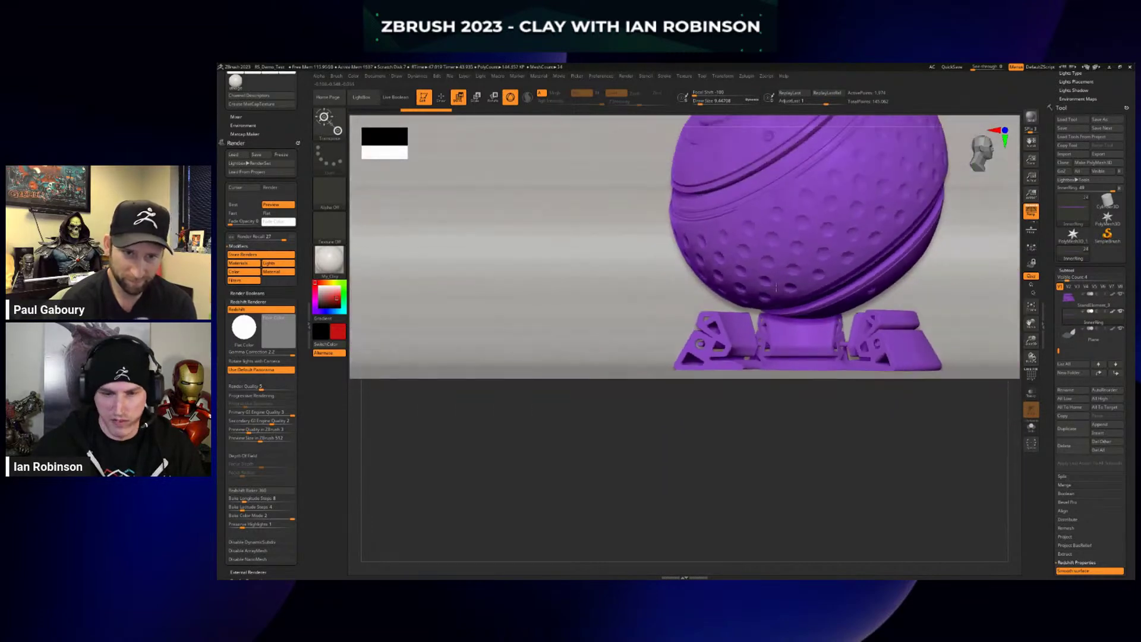
pyautogui.moveTo(710, 289); pyautogui.dragTo(765, 278)
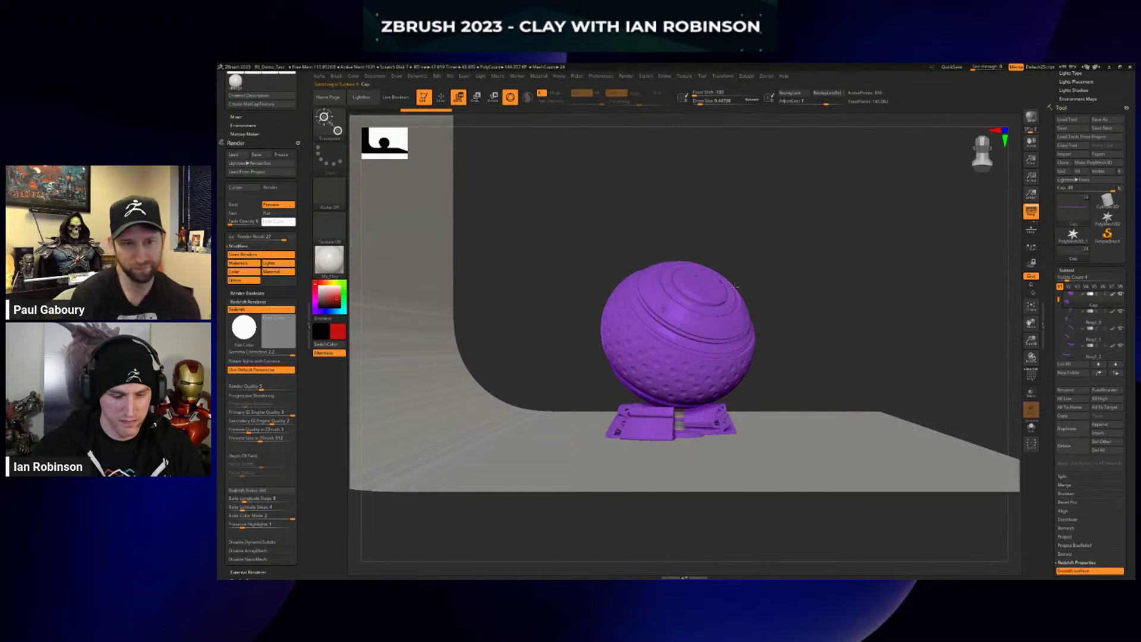
pyautogui.moveTo(762, 315); pyautogui.dragTo(731, 387)
# Select all of the ball's subtools together with the gizmo, excluding the backdrop, and group them in a new subtool folder.
pyautogui.press('w')
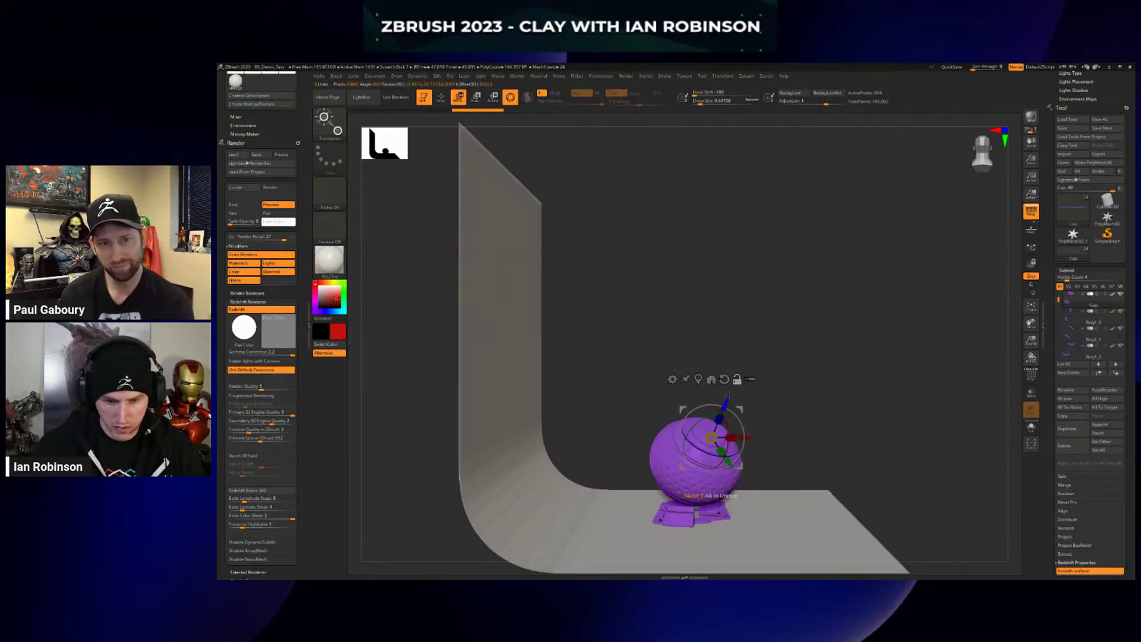
pyautogui.keyDown('alt'); pyautogui.click(725, 380); pyautogui.keyUp('alt')
pyautogui.keyDown('alt'); pyautogui.click(700, 380); pyautogui.keyUp('alt')
pyautogui.click(735, 404)
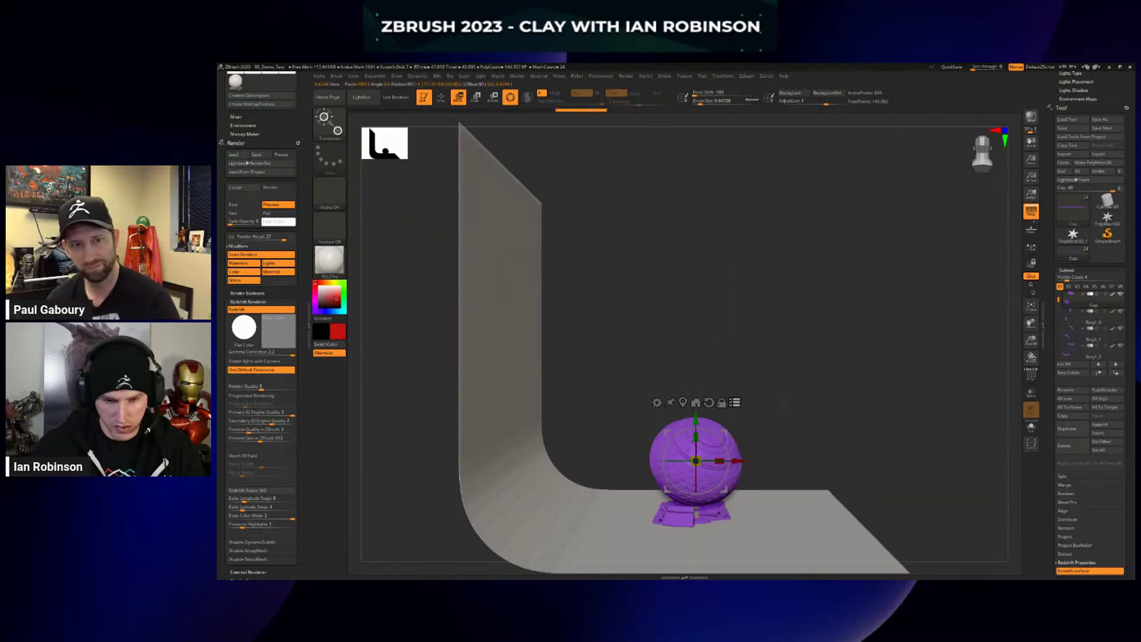
pyautogui.keyDown('alt'); pyautogui.moveTo(810, 433); pyautogui.dragTo(783, 470); pyautogui.keyUp('alt')
pyautogui.keyDown('shift'); pyautogui.moveTo(836, 408); pyautogui.dragTo(828, 412); pyautogui.keyUp('shift')
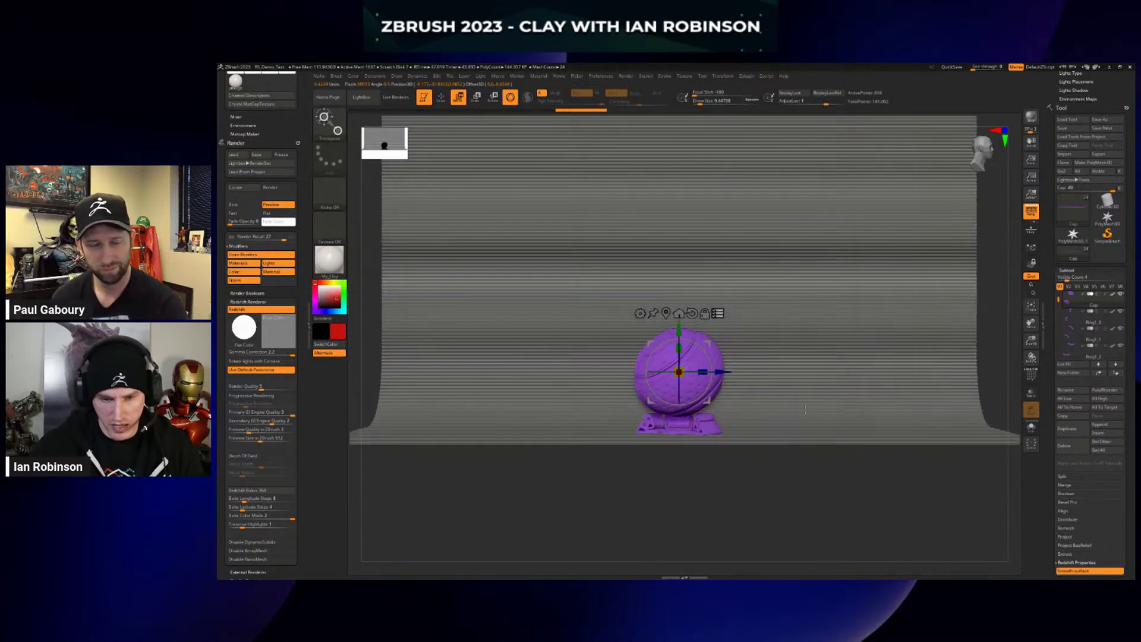
pyautogui.hotkey('ctrl', 'f')
pyautogui.click(780, 432)
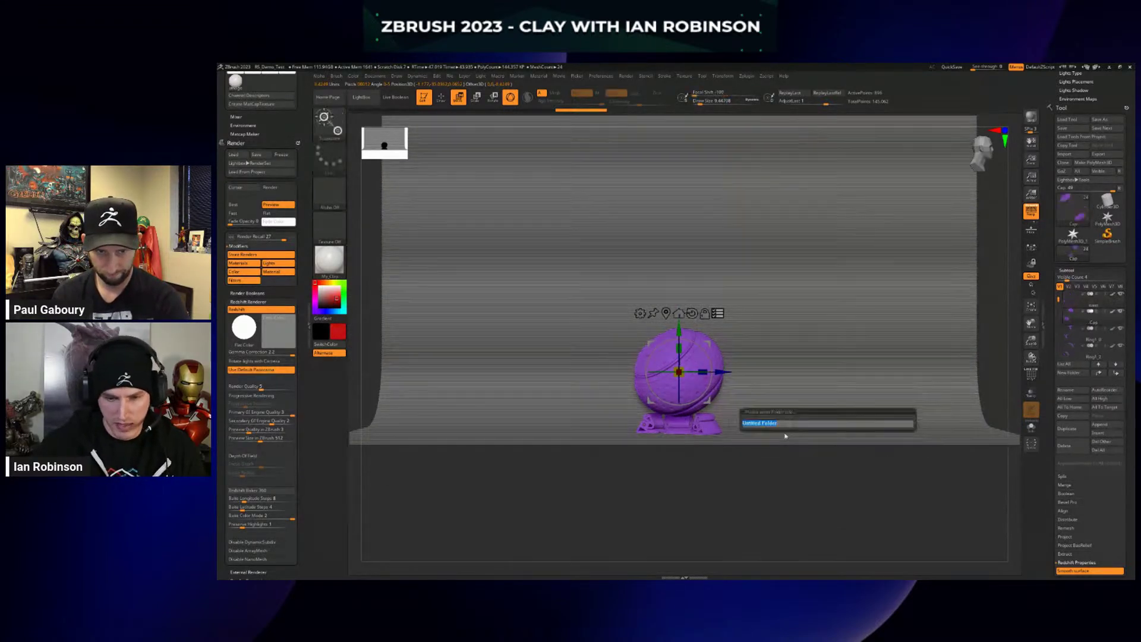
pyautogui.press('Return')
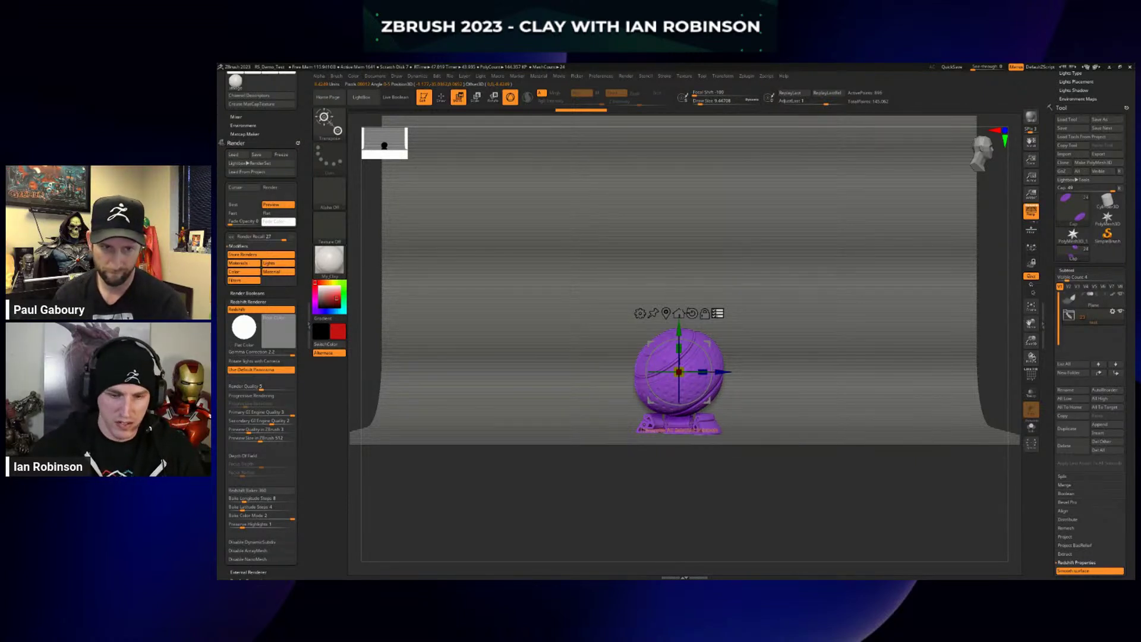
pyautogui.click(717, 313)
pyautogui.press('q')
# Fill the Cap subtool with the current red and apply that fill to every subtool in the ball's folder.
pyautogui.scroll(-6, 1105, 384)
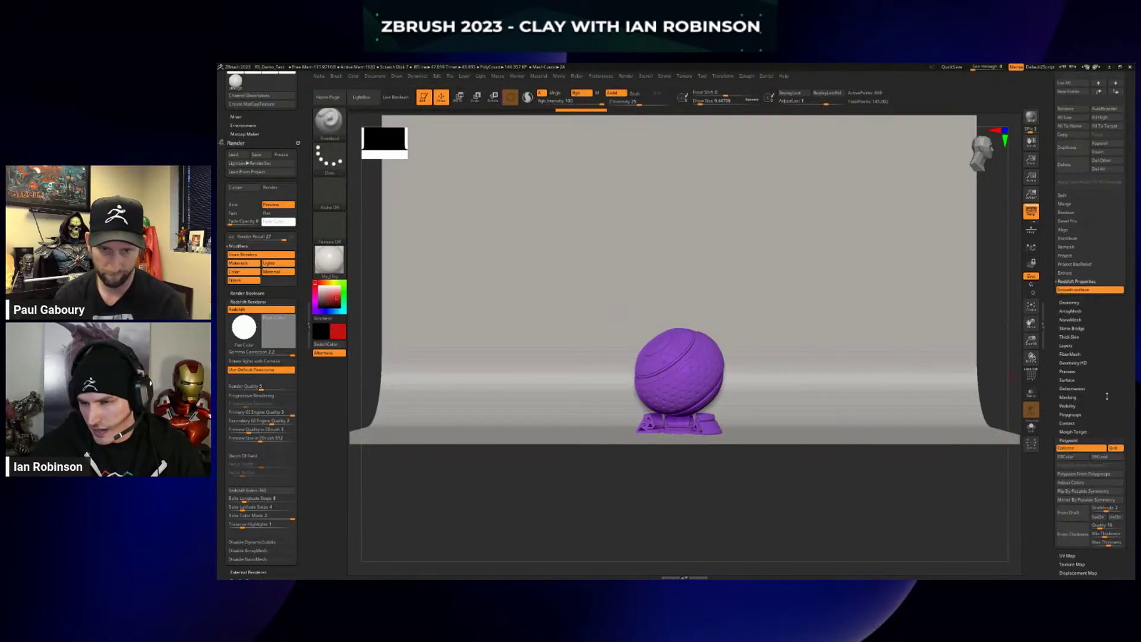
pyautogui.scroll(-1, 1106, 397)
pyautogui.click(1073, 442)
pyautogui.scroll(11, 1082, 357)
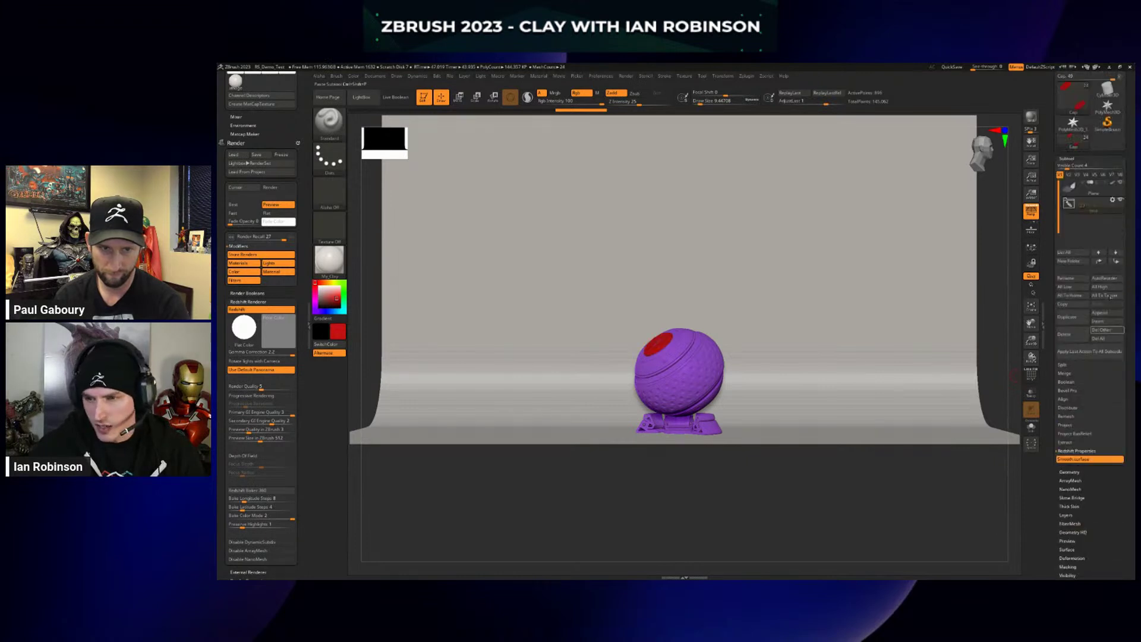
pyautogui.click(1113, 201)
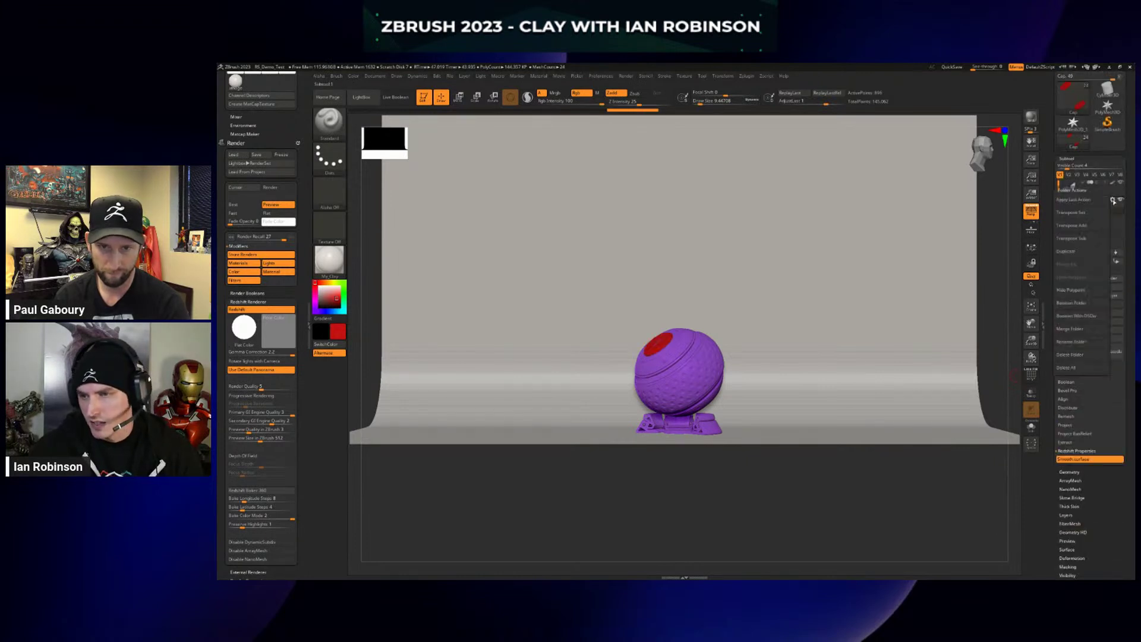
pyautogui.click(1081, 201)
pyautogui.click(1033, 224)
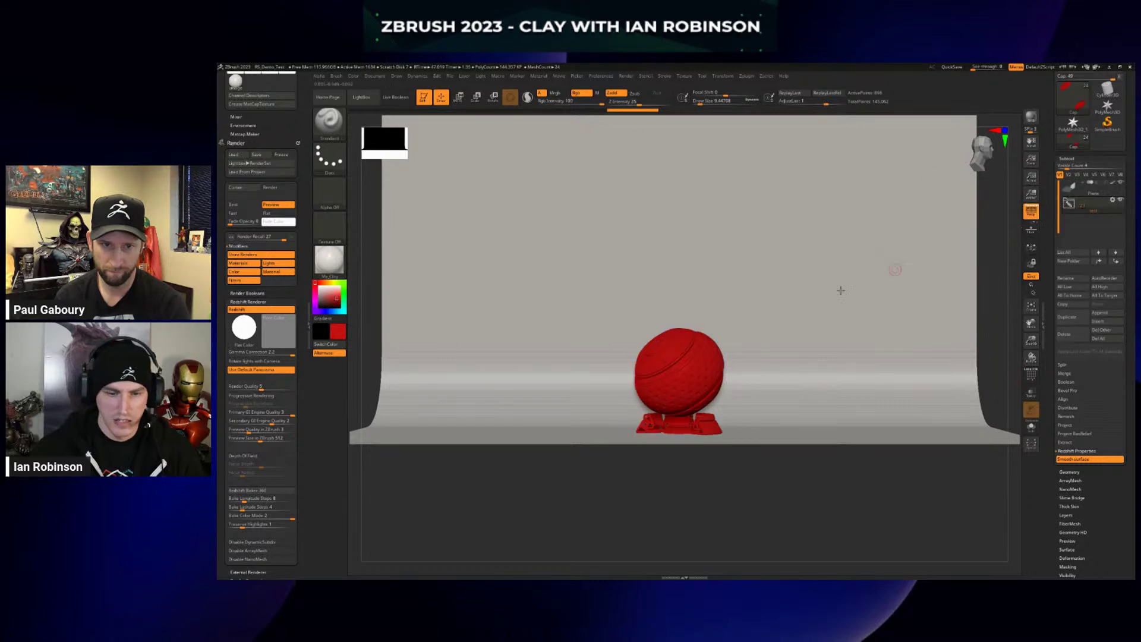
# Examine the cap's polygon edges up close with PolyFrame and start a Redshift render of that view.
pyautogui.keyDown('ctrl'); pyautogui.moveTo(661, 326); pyautogui.dragTo(663, 369, button='right'); pyautogui.keyUp('ctrl')
pyautogui.hotkey('shift', 'f')
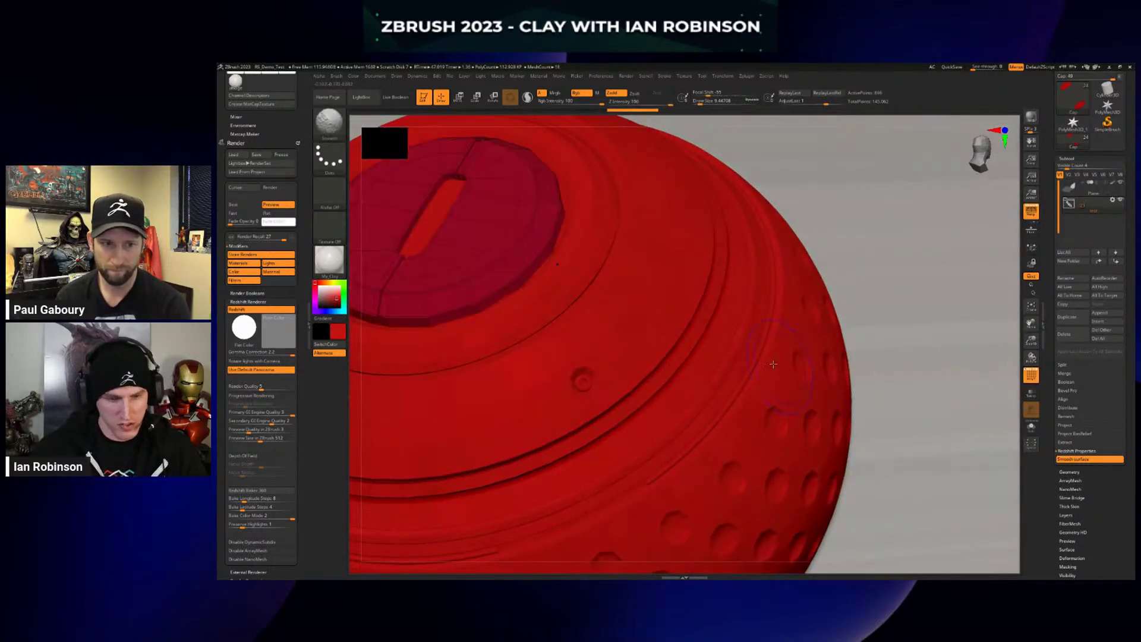
pyautogui.keyDown('alt'); pyautogui.moveTo(497, 247); pyautogui.dragTo(561, 300, button='right'); pyautogui.keyUp('alt')
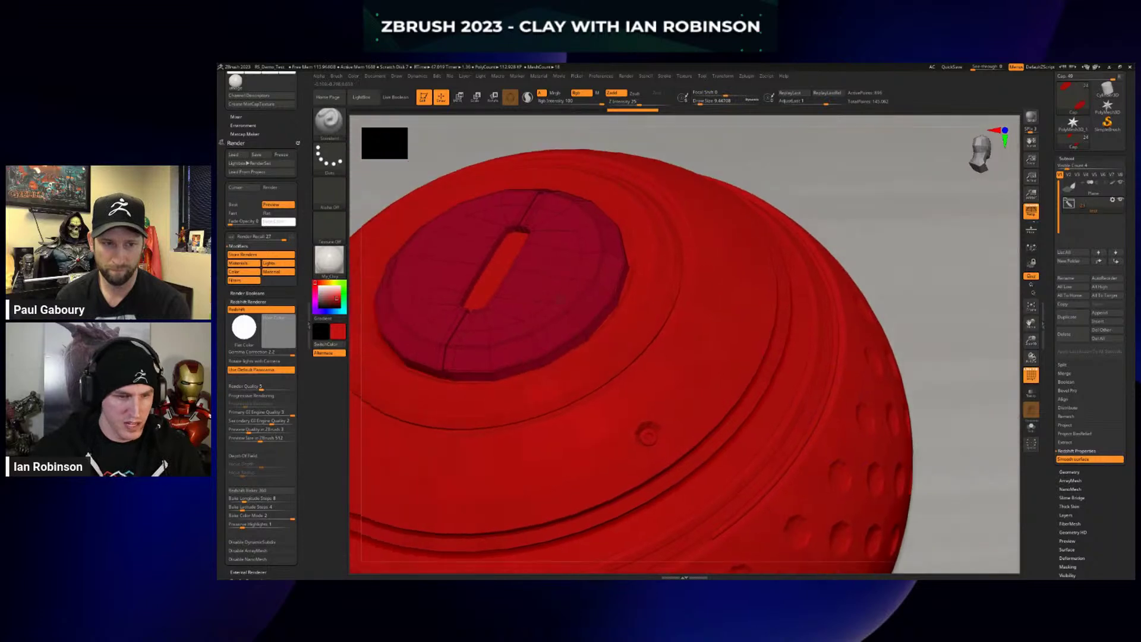
pyautogui.press('s')
pyautogui.click(585, 298)
pyautogui.hotkey('shift', 'f')
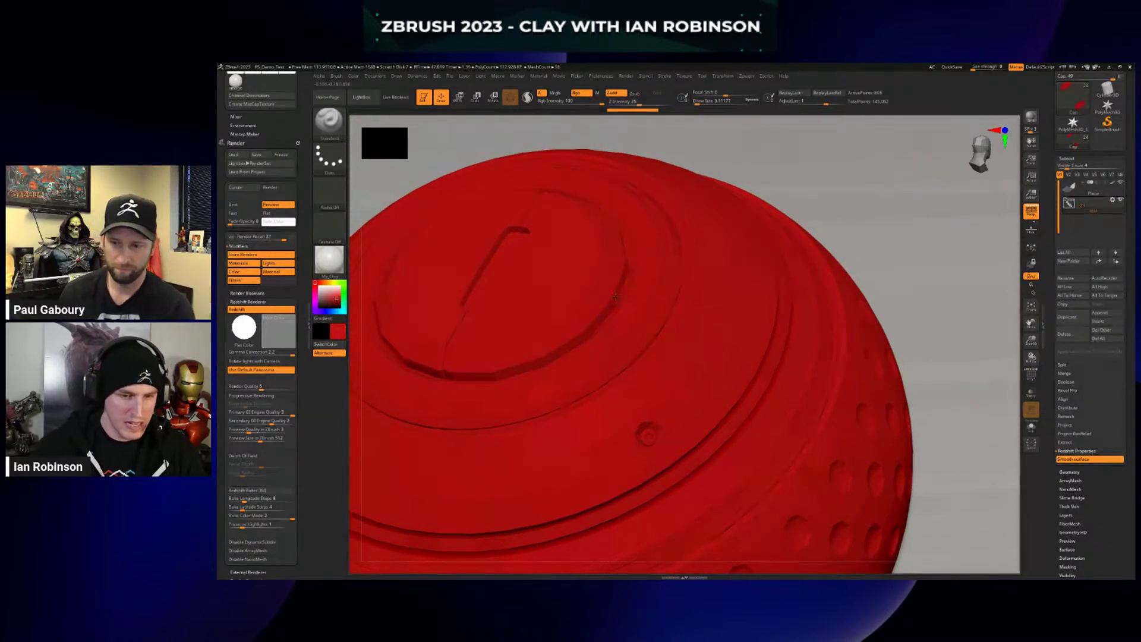
pyautogui.hotkey('shift', 'f')
pyautogui.keyDown('ctrl'); pyautogui.moveTo(616, 296); pyautogui.dragTo(595, 263, button='right'); pyautogui.keyUp('ctrl')
pyautogui.hotkey('shift', 'f')
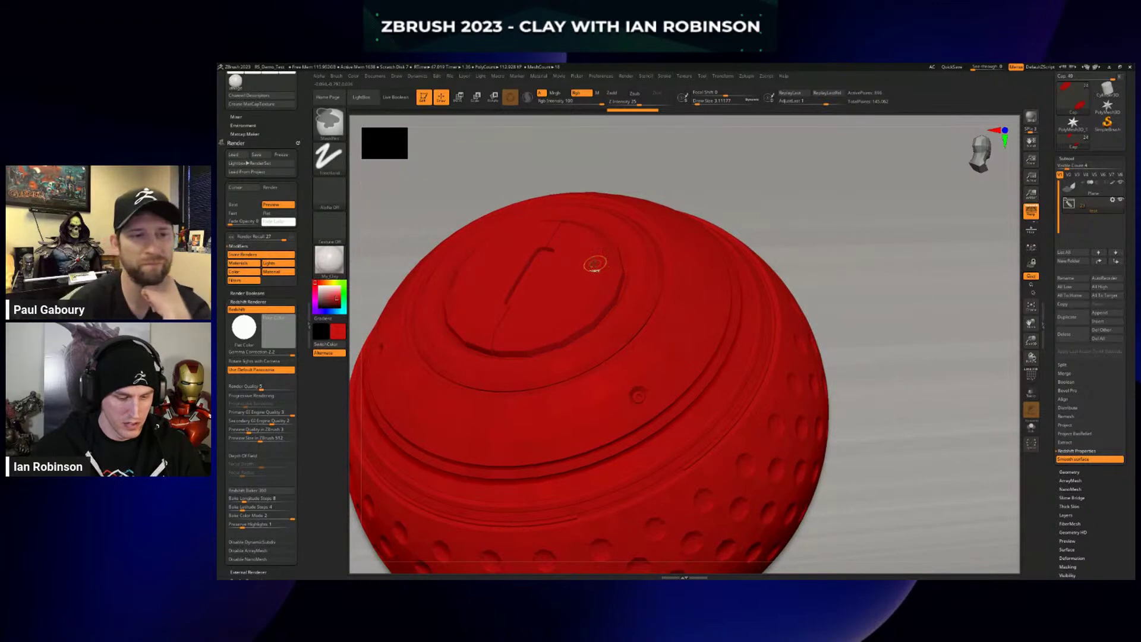
pyautogui.hotkey('shift', 'r')
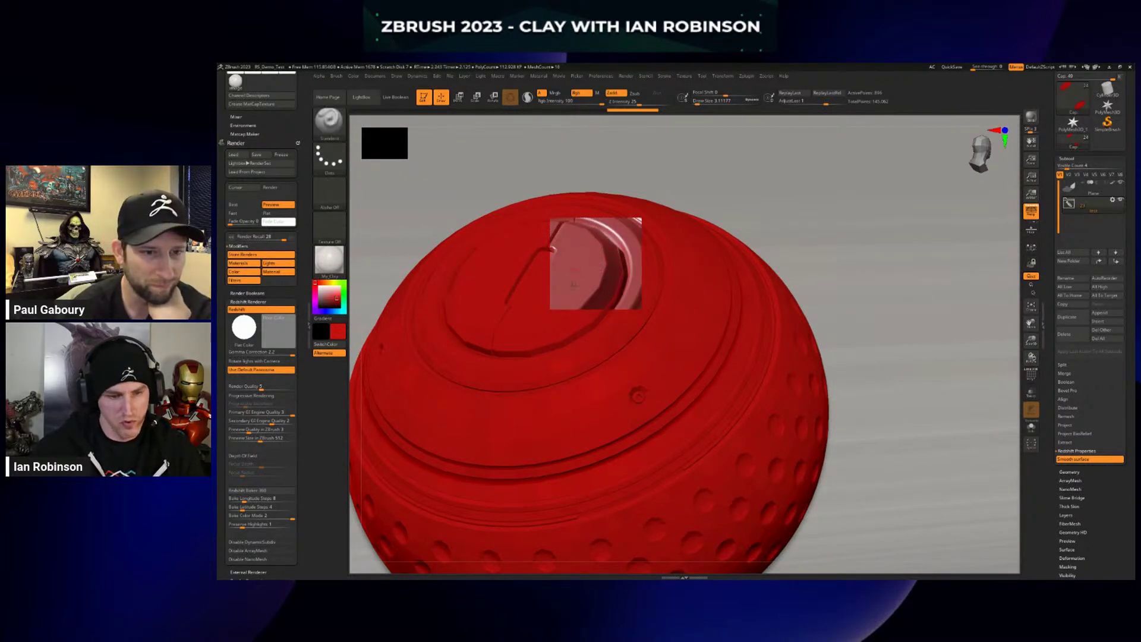
# Frame the whole ball and turn off Smooth surface for the Cap and all other visible subtools.
pyautogui.keyDown('ctrl'); pyautogui.moveTo(653, 319); pyautogui.dragTo(736, 339, button='right'); pyautogui.keyUp('ctrl')
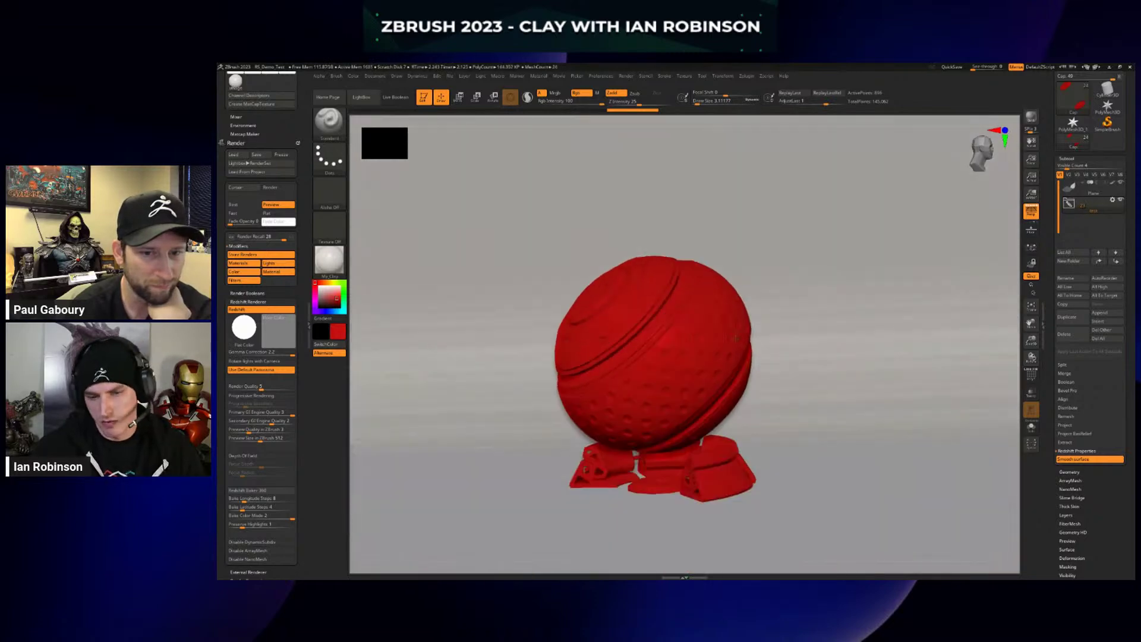
pyautogui.click(1085, 459)
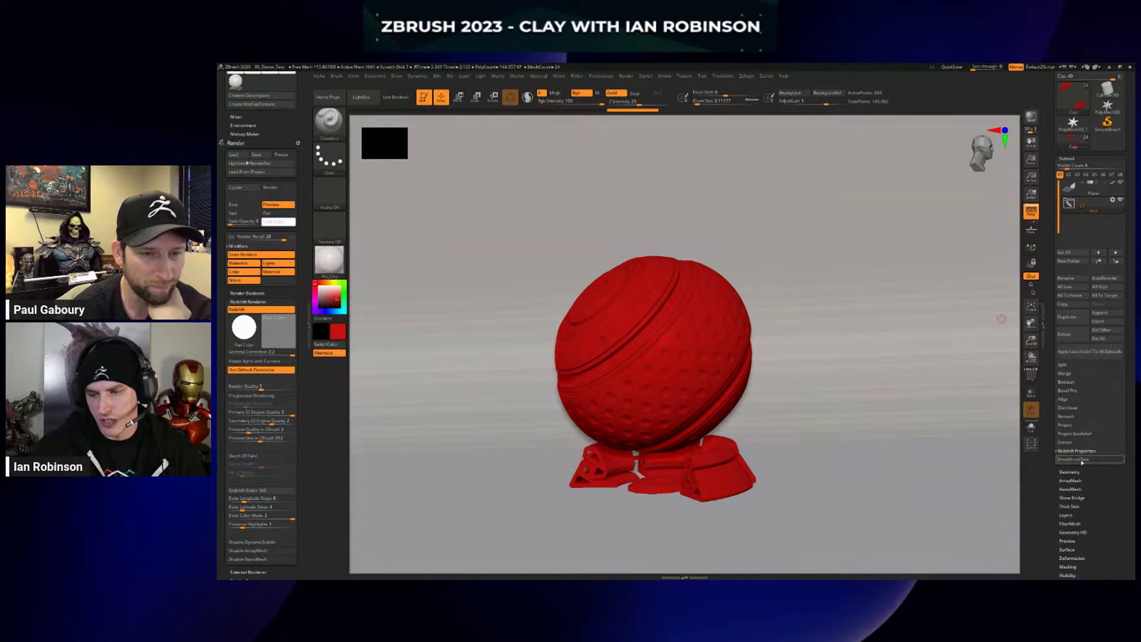
pyautogui.press('s')
pyautogui.moveTo(835, 337); pyautogui.dragTo(846, 338)
pyautogui.moveTo(1096, 471); pyautogui.dragTo(1096, 256)
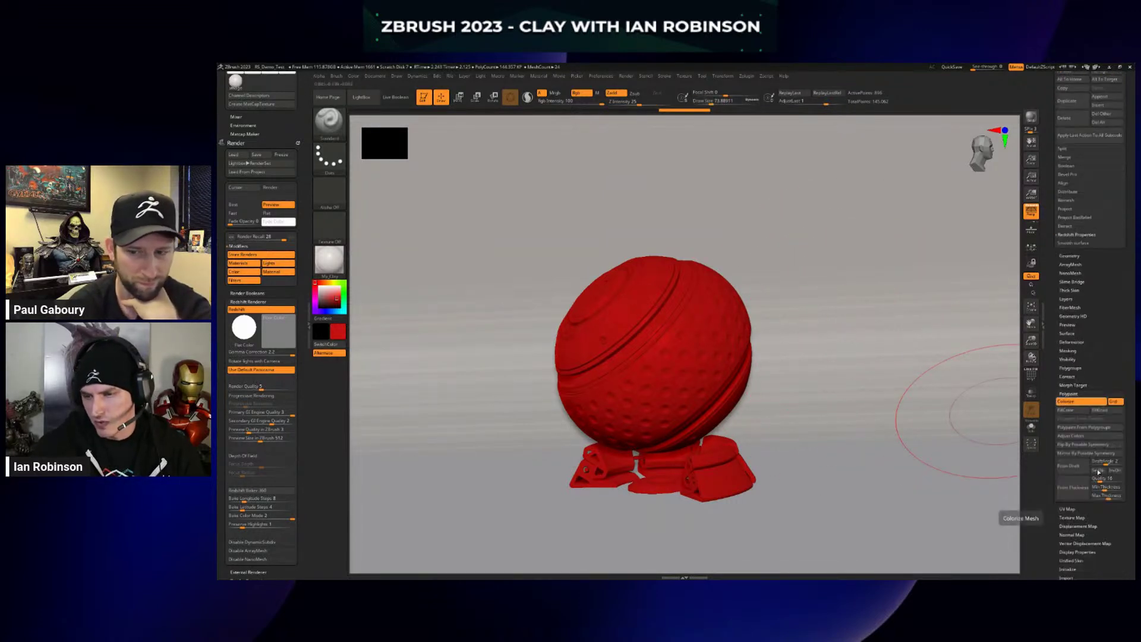
pyautogui.click(1088, 135)
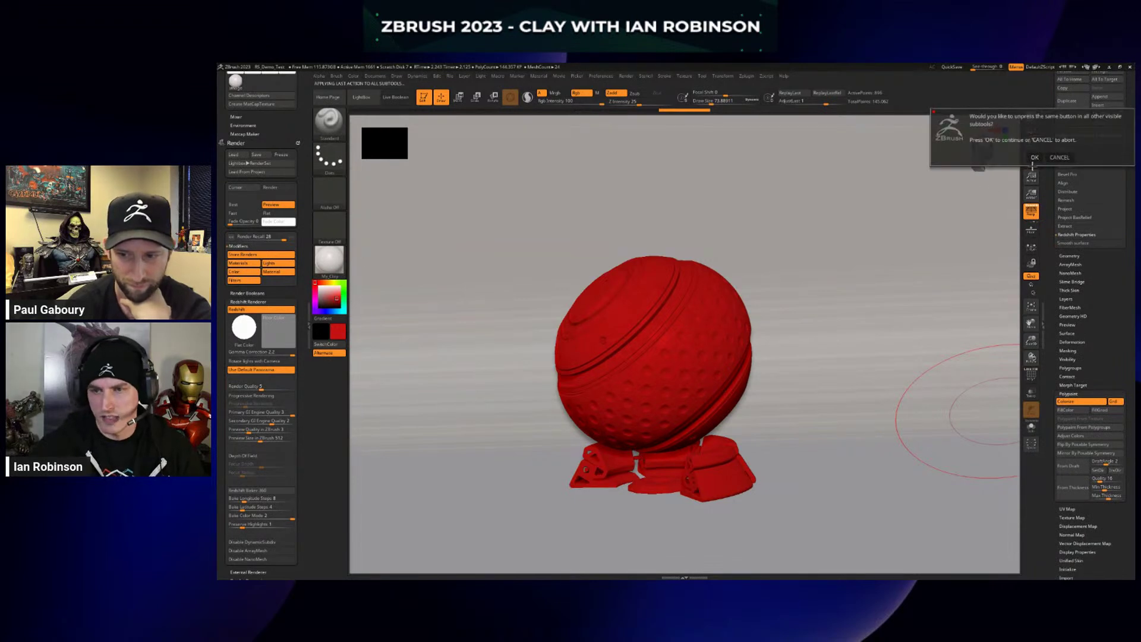
pyautogui.click(1034, 159)
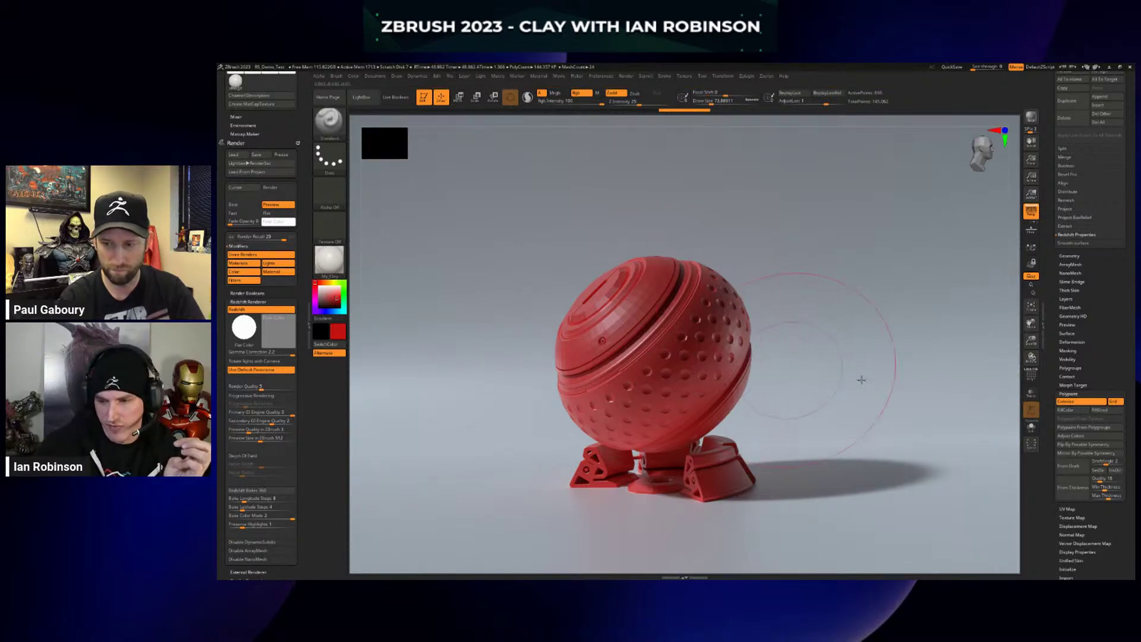
# Turn Smooth surface back on for the Cap and apply it to all other visible subtools.
pyautogui.click(1090, 243)
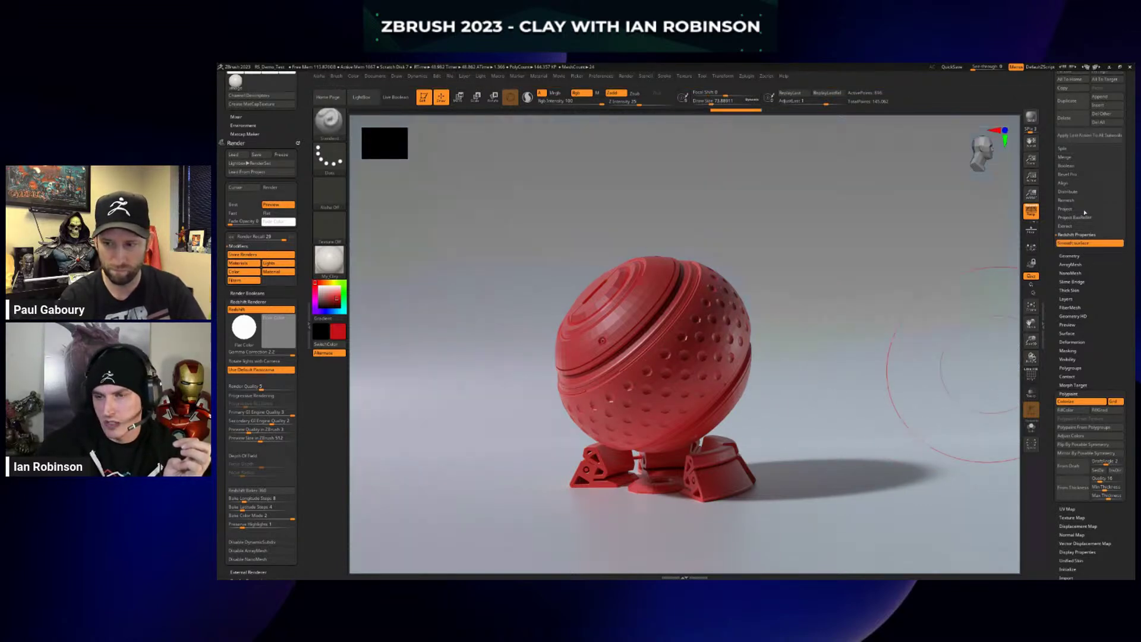
pyautogui.click(1086, 136)
pyautogui.click(1033, 156)
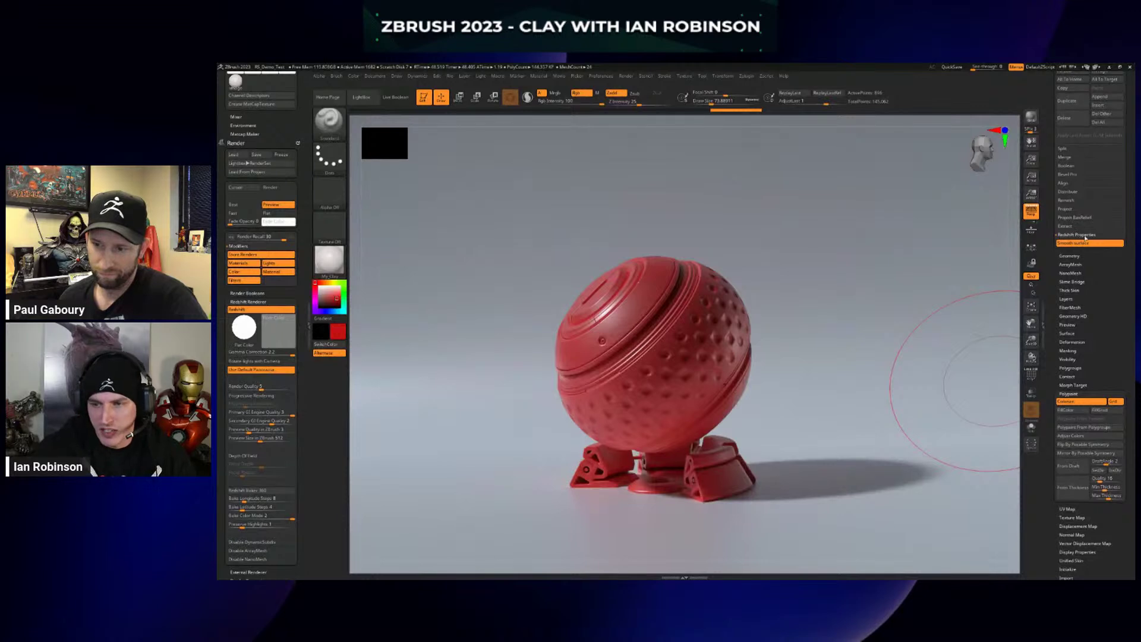
# Collapse the Redshift renderer settings and set the first light's intensity to 0.85.
pyautogui.scroll(2, 1087, 245)
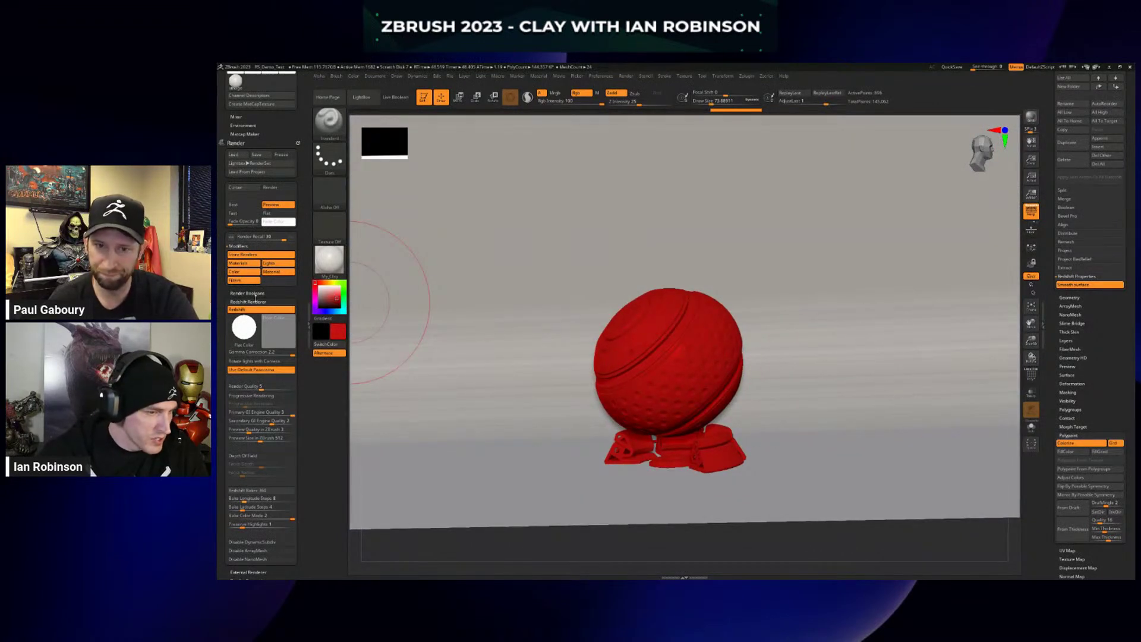
pyautogui.click(262, 309)
pyautogui.scroll(5, 1117, 162)
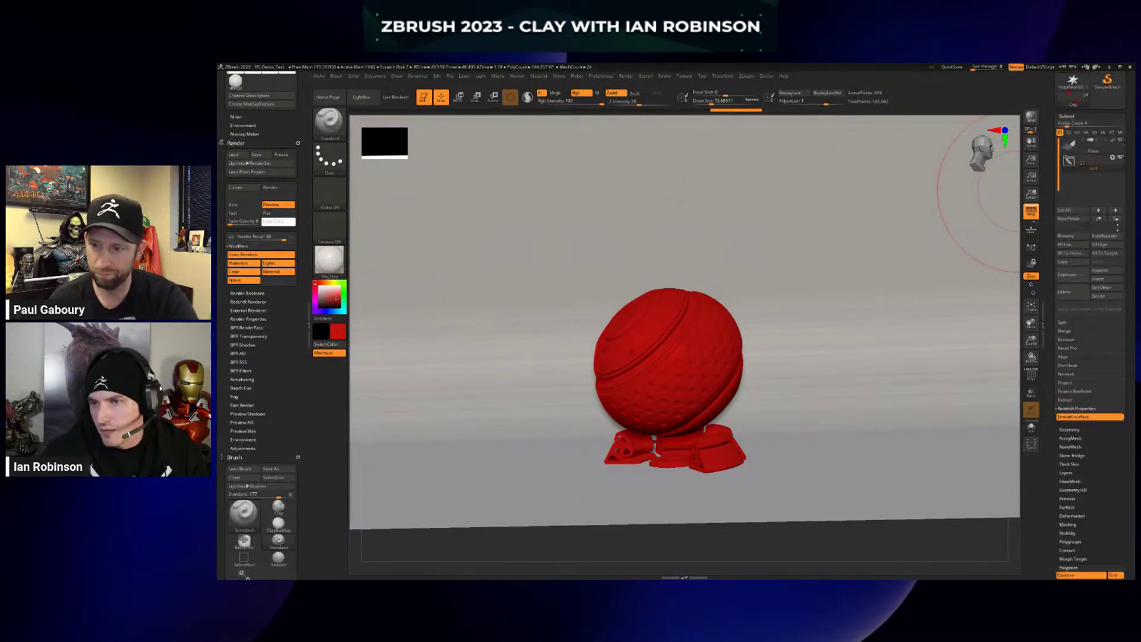
pyautogui.scroll(4, 1113, 136)
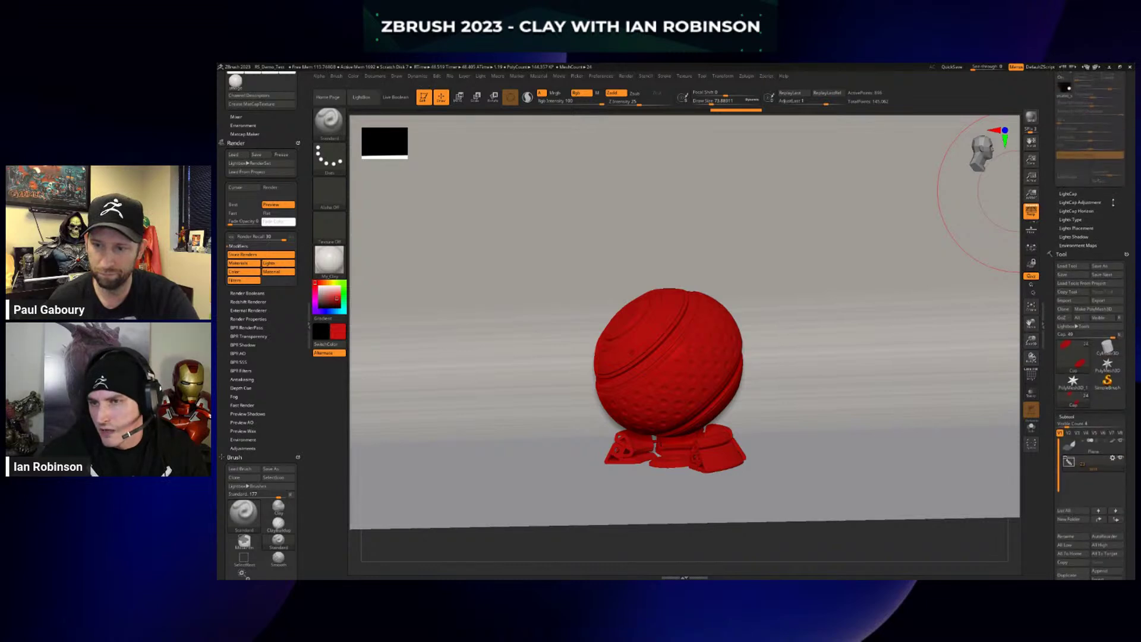
pyautogui.scroll(1, 1083, 185)
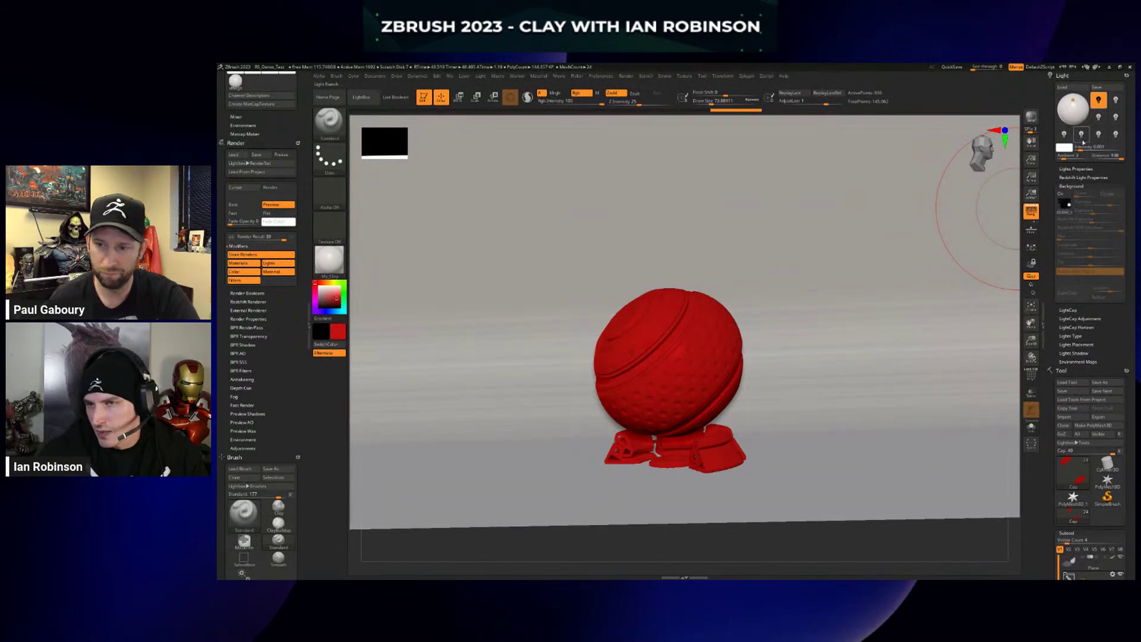
pyautogui.click(1101, 102)
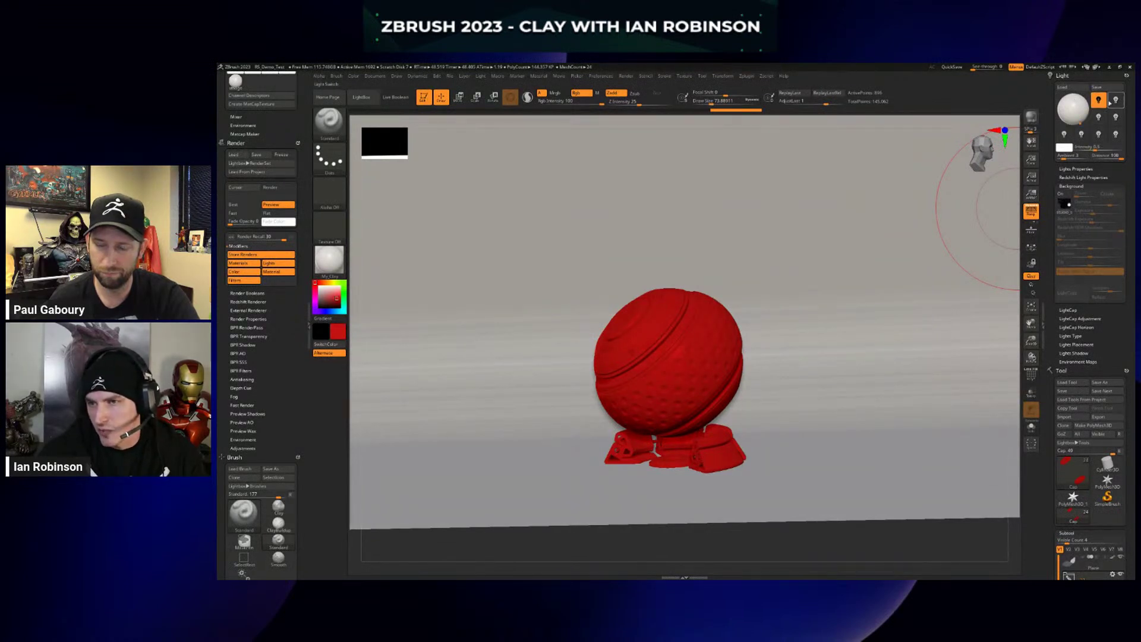
pyautogui.click(1104, 104)
pyautogui.click(1091, 148)
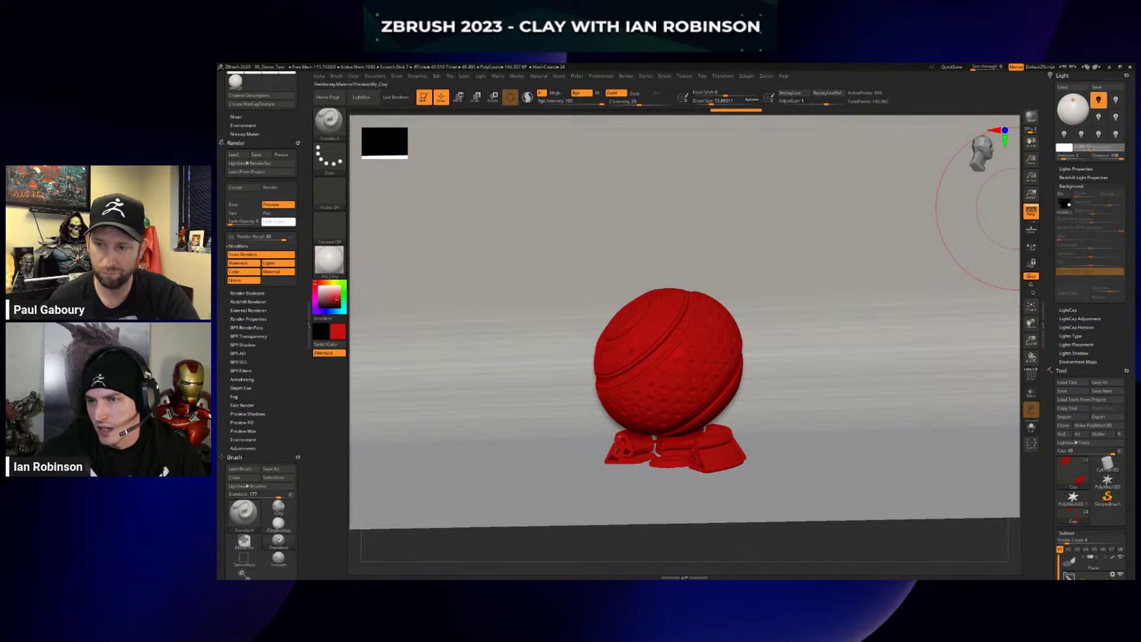
pyautogui.write('0.85')
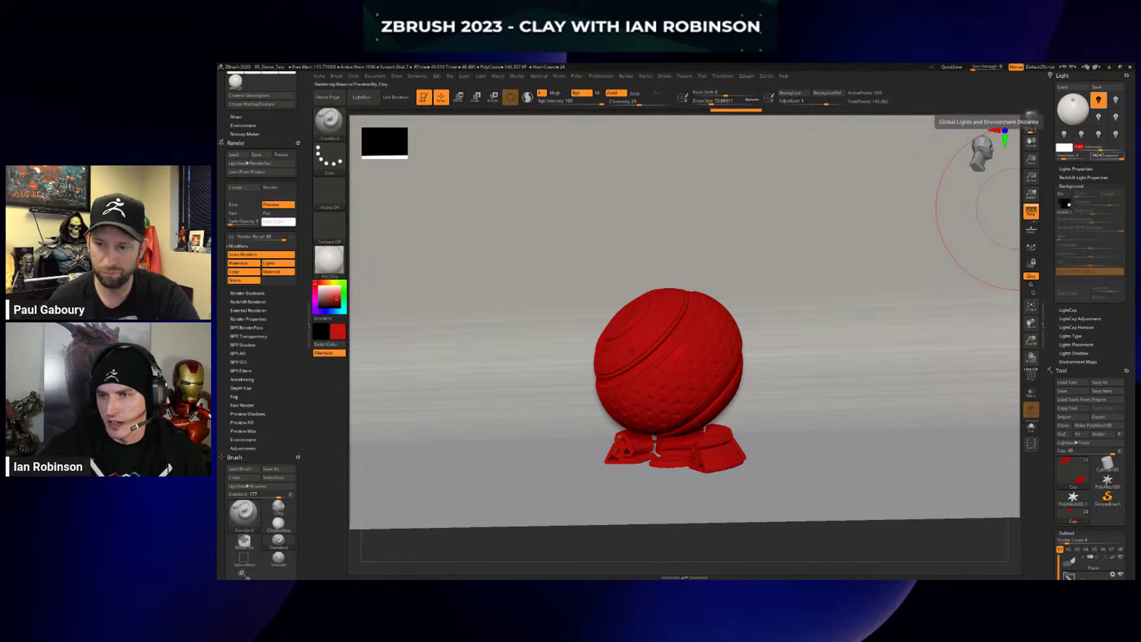
pyautogui.press('Return')
# Open the Clay_RS_Render_Stream (1) project from the Downloads folder, discarding the changes to the current project.
pyautogui.hotkey('ctrl', 'o')
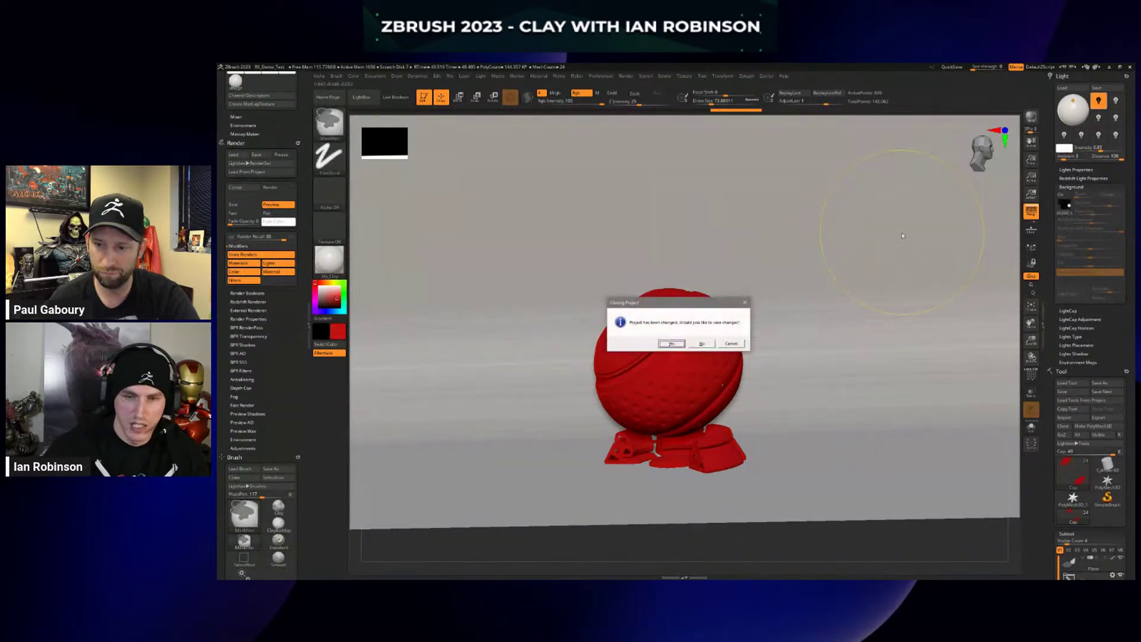
pyautogui.click(702, 343)
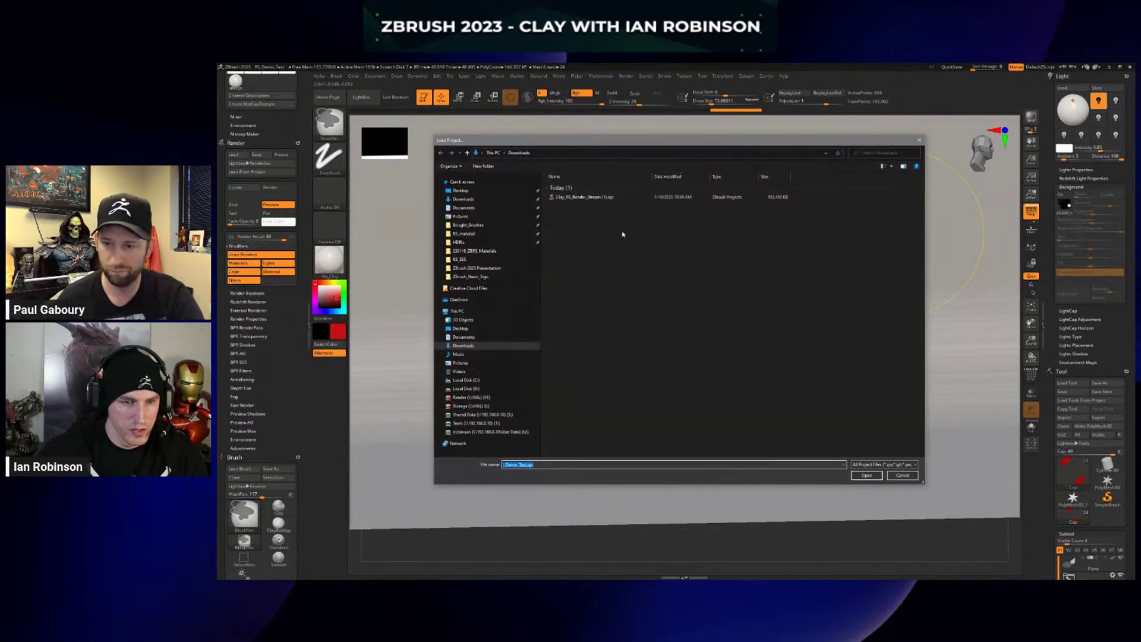
pyautogui.click(602, 199)
pyautogui.doubleClick(602, 198)
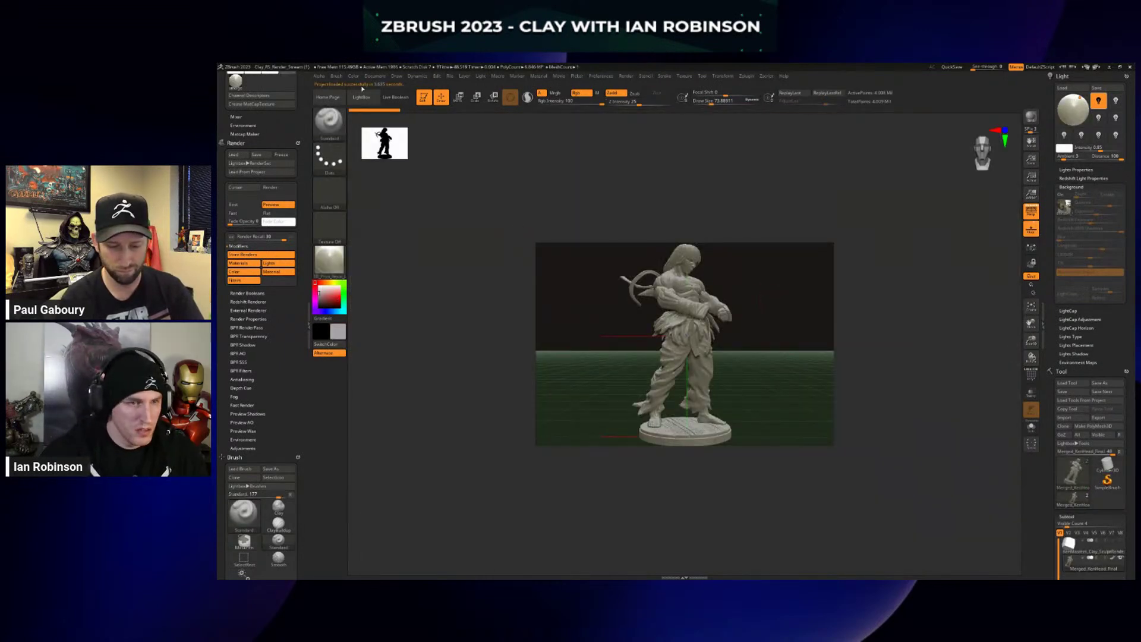
# Create a new document without saving the old one, frame the whole fighter statue and render it with Redshift.
pyautogui.click(375, 77)
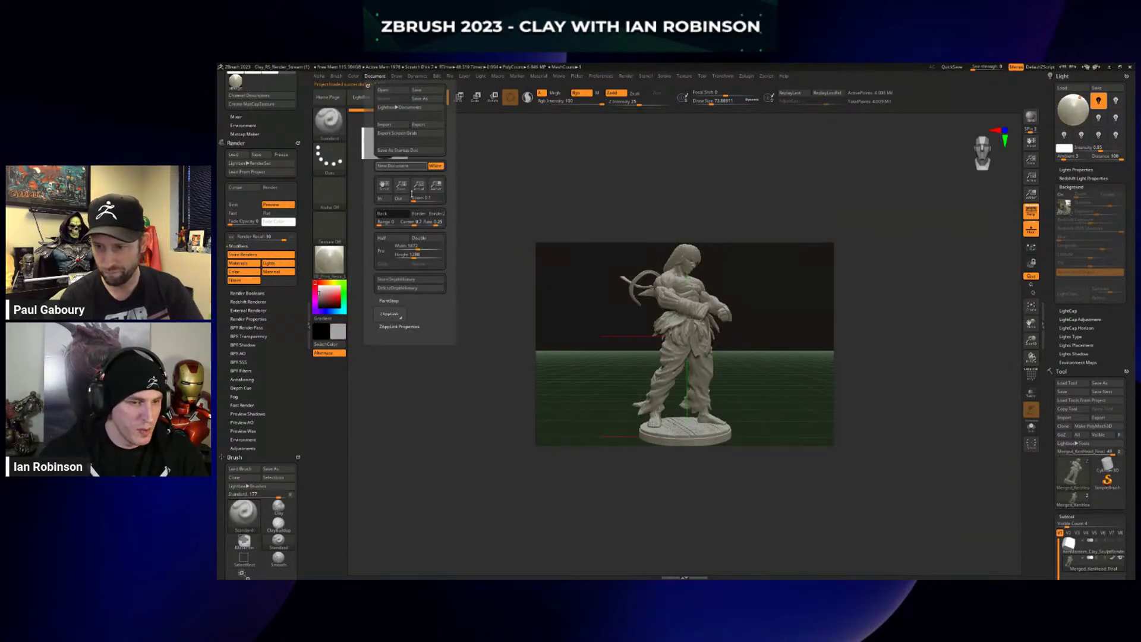
pyautogui.click(404, 164)
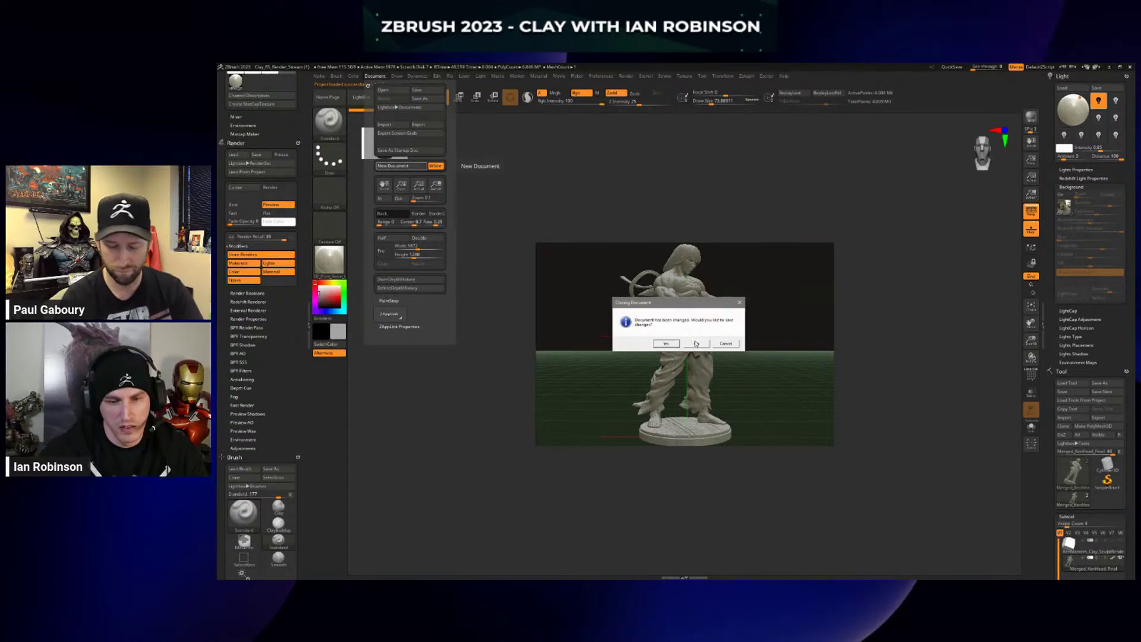
pyautogui.click(696, 344)
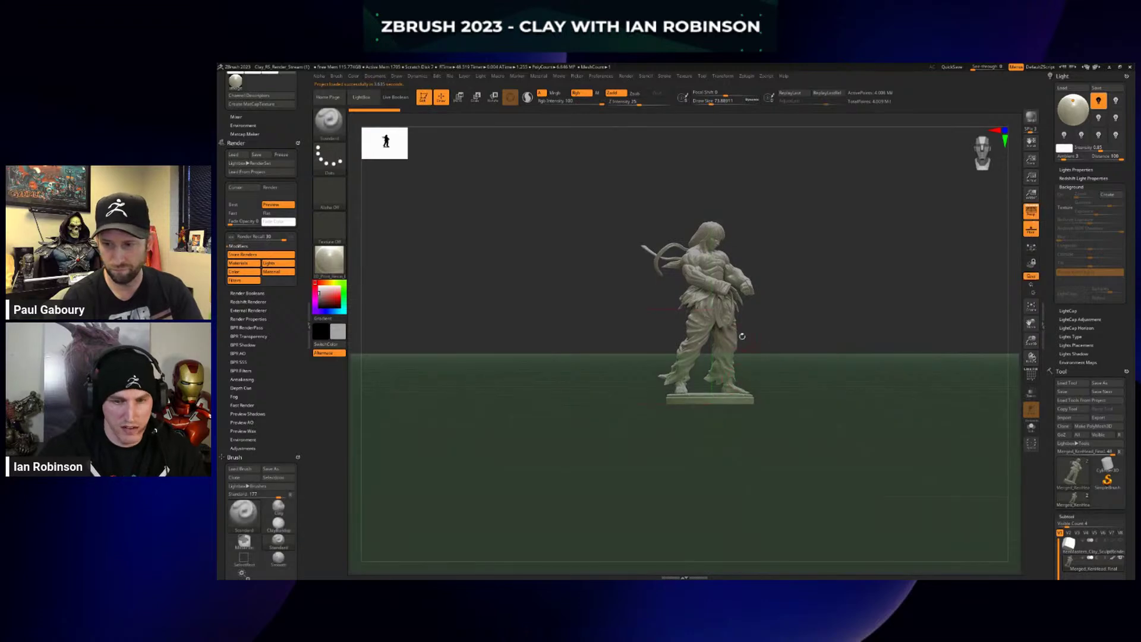
pyautogui.moveTo(791, 290)
pyautogui.mouseDown()
pyautogui.moveTo(795, 321)
pyautogui.moveTo(832, 345)
pyautogui.moveTo(818, 334)
pyautogui.moveTo(800, 342)
pyautogui.mouseUp()
pyautogui.hotkey('shift', 'r')
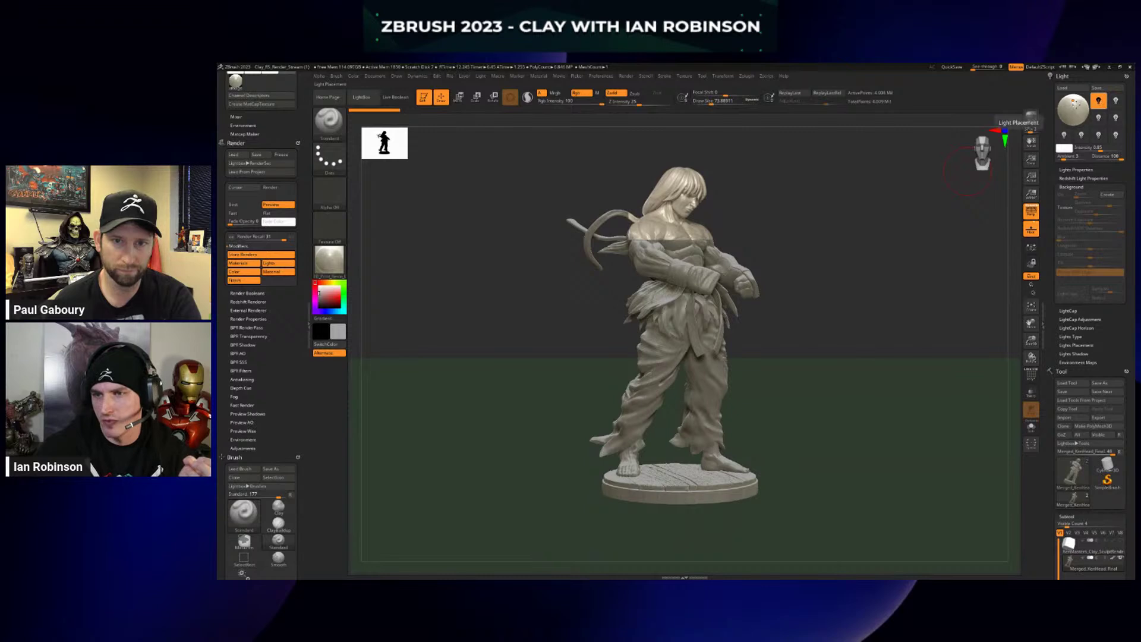
# Turn on a second light, set its intensity to about 1.19 and render the statue with Redshift.
pyautogui.click(1077, 102)
pyautogui.click(1115, 101)
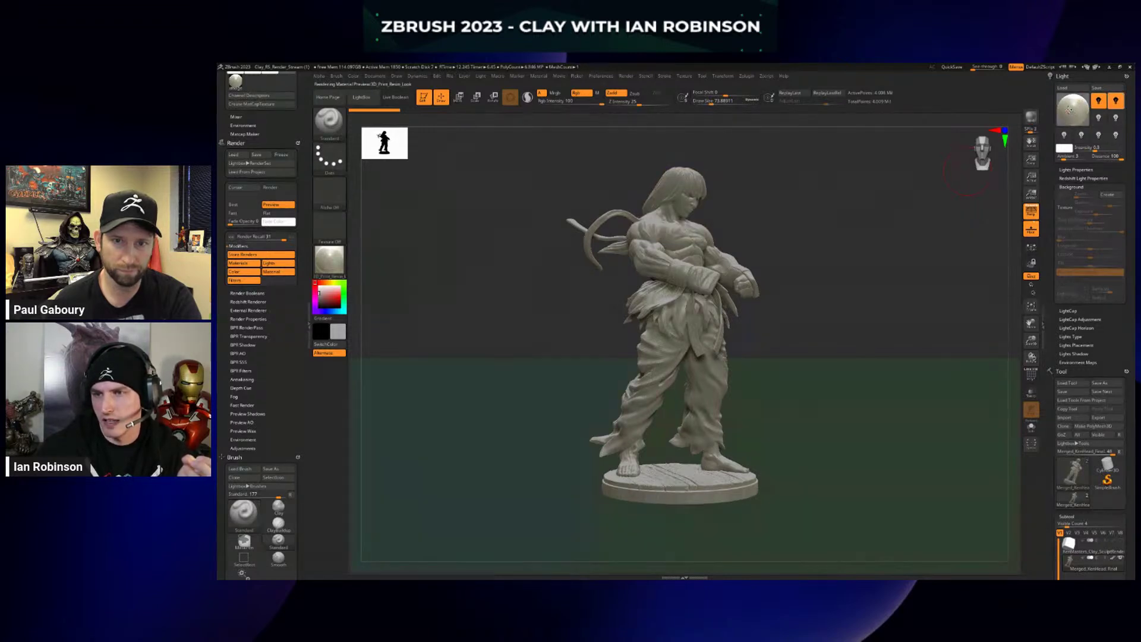
pyautogui.moveTo(1097, 150); pyautogui.dragTo(1121, 156)
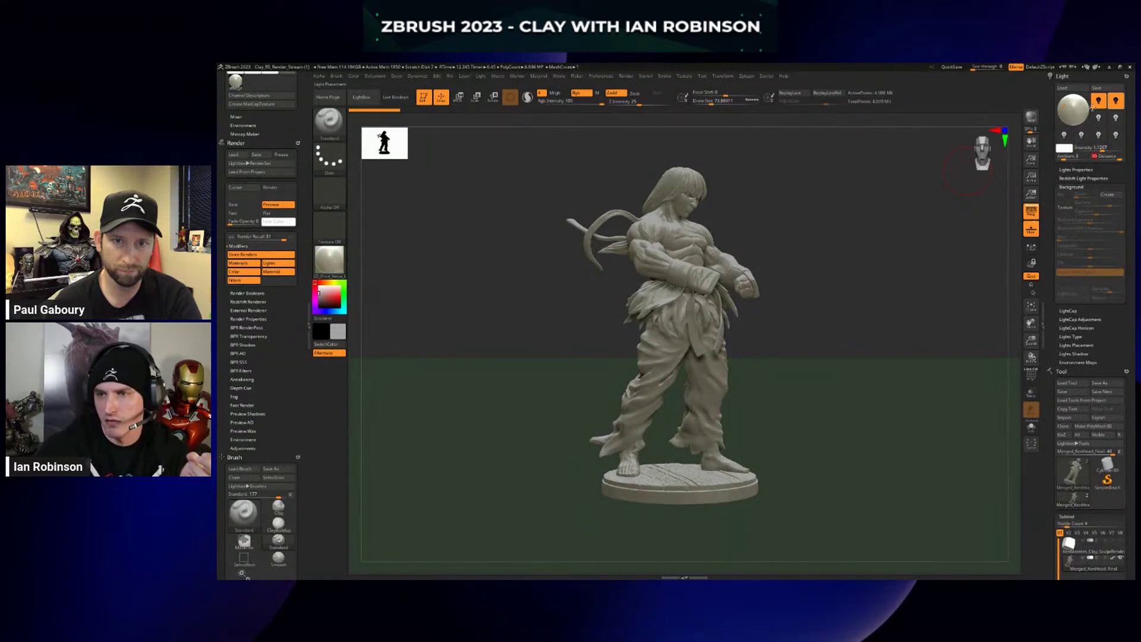
pyautogui.click(1098, 137)
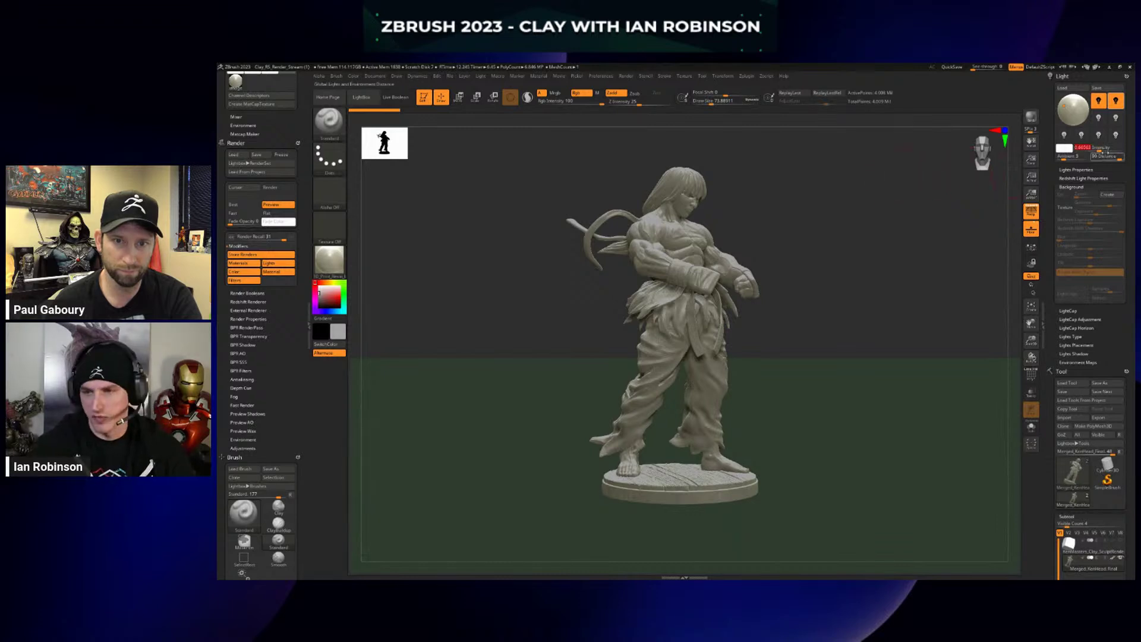
pyautogui.moveTo(1099, 149); pyautogui.dragTo(1103, 150)
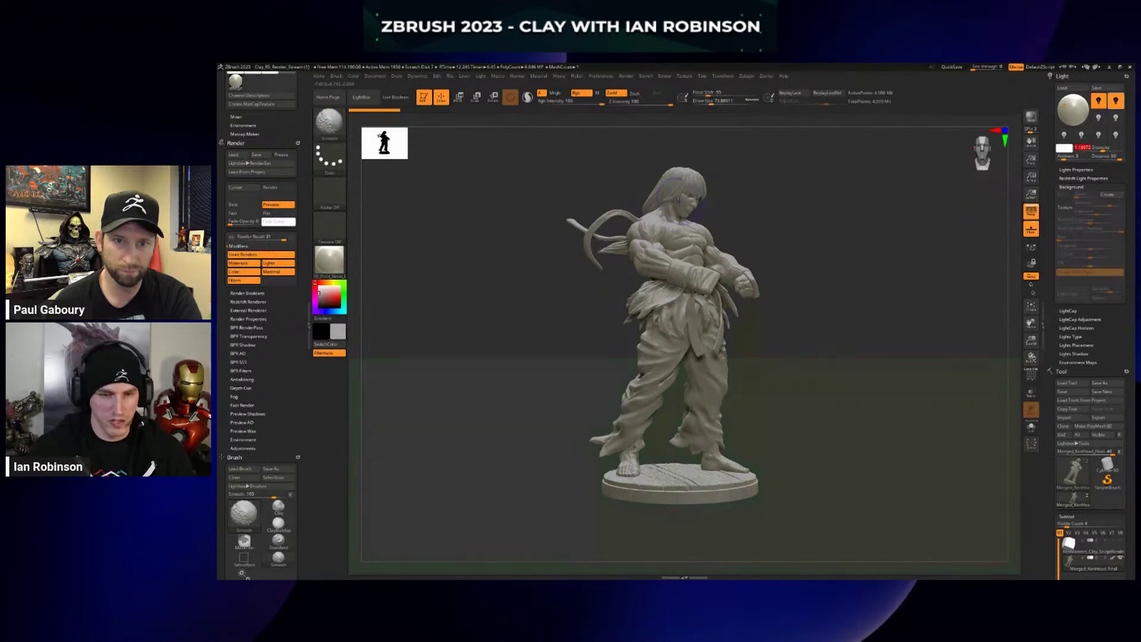
pyautogui.keyDown('shift'); pyautogui.moveTo(680, 196); pyautogui.dragTo(684, 199); pyautogui.keyUp('shift')
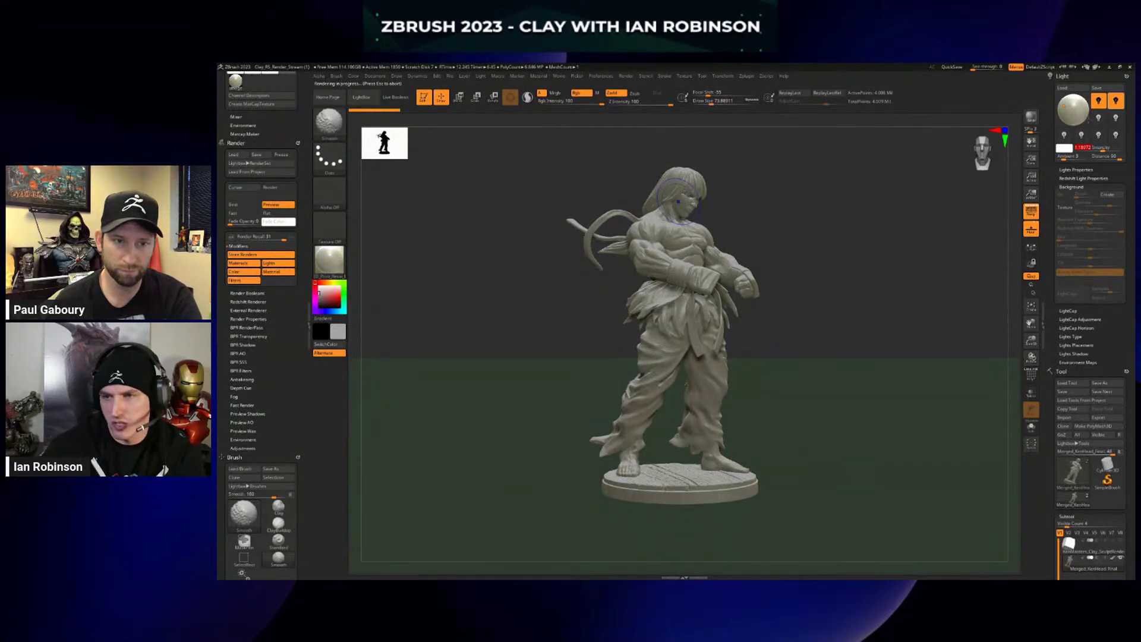
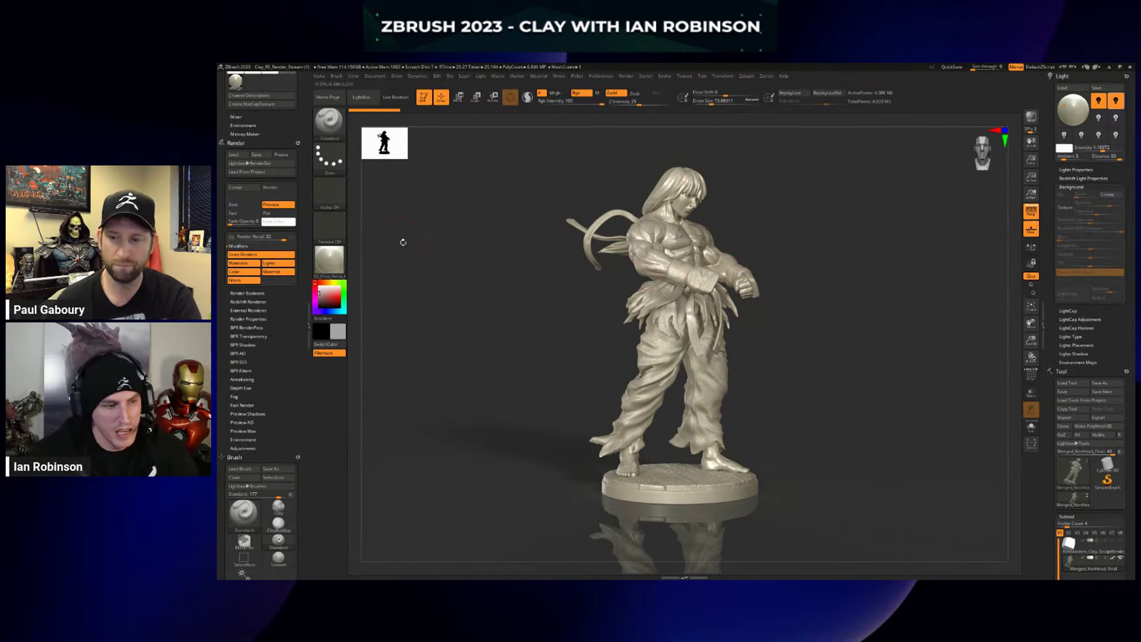
# Enable the render color adjustments, raise Contrast to about 0.26, slightly increase Red Contrast and slightly lower Blue Contrast.
pyautogui.scroll(-5, 279, 264)
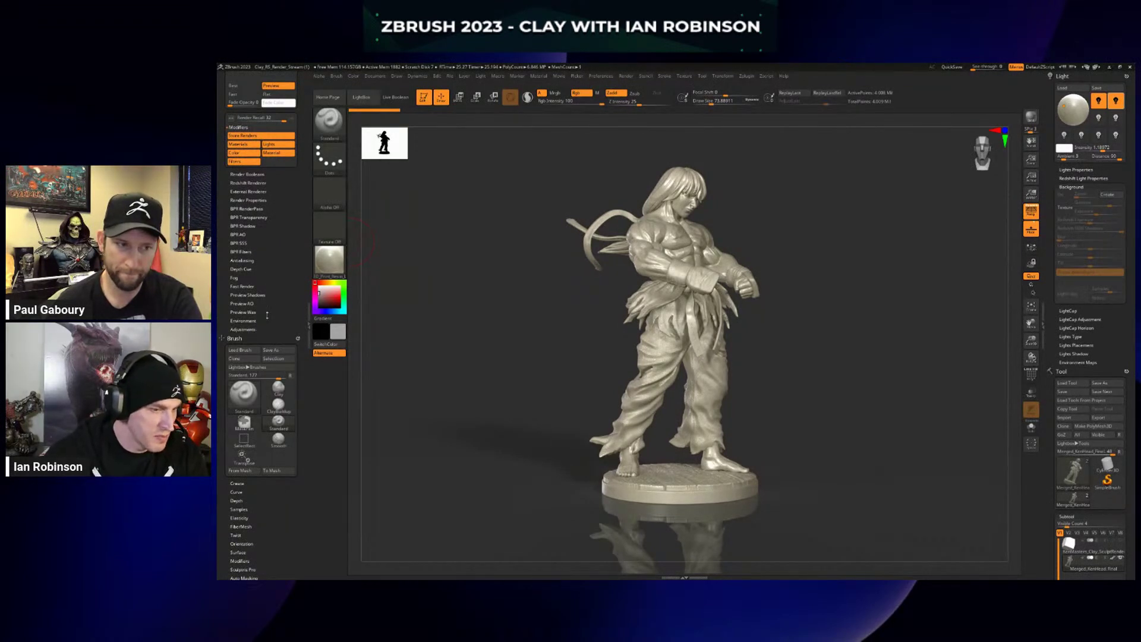
pyautogui.scroll(5, 267, 315)
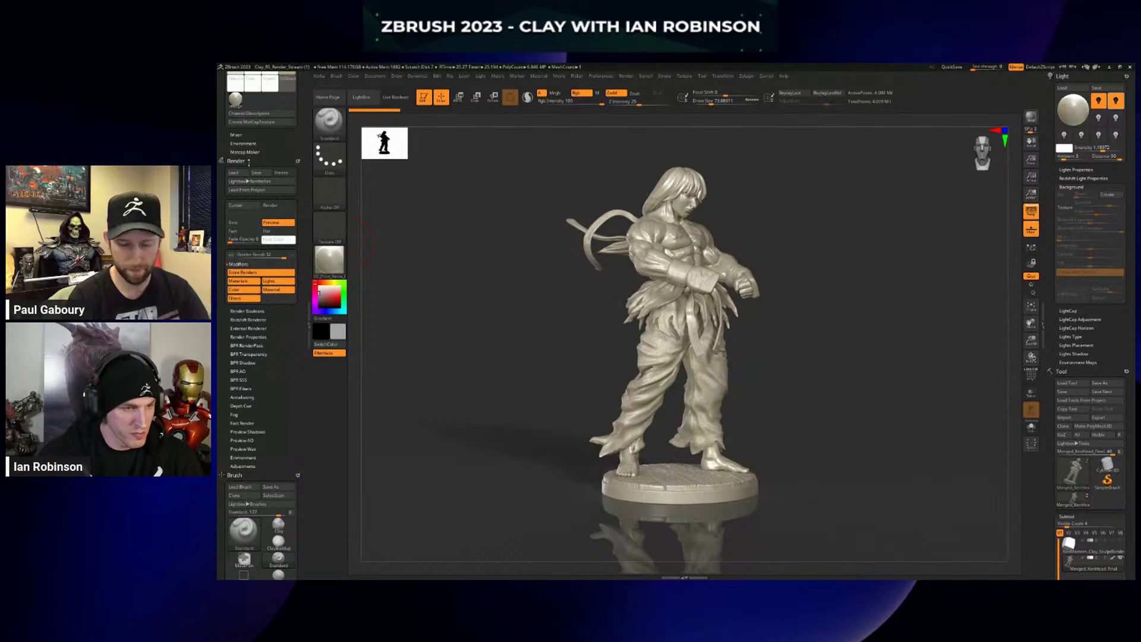
pyautogui.scroll(-5, 280, 241)
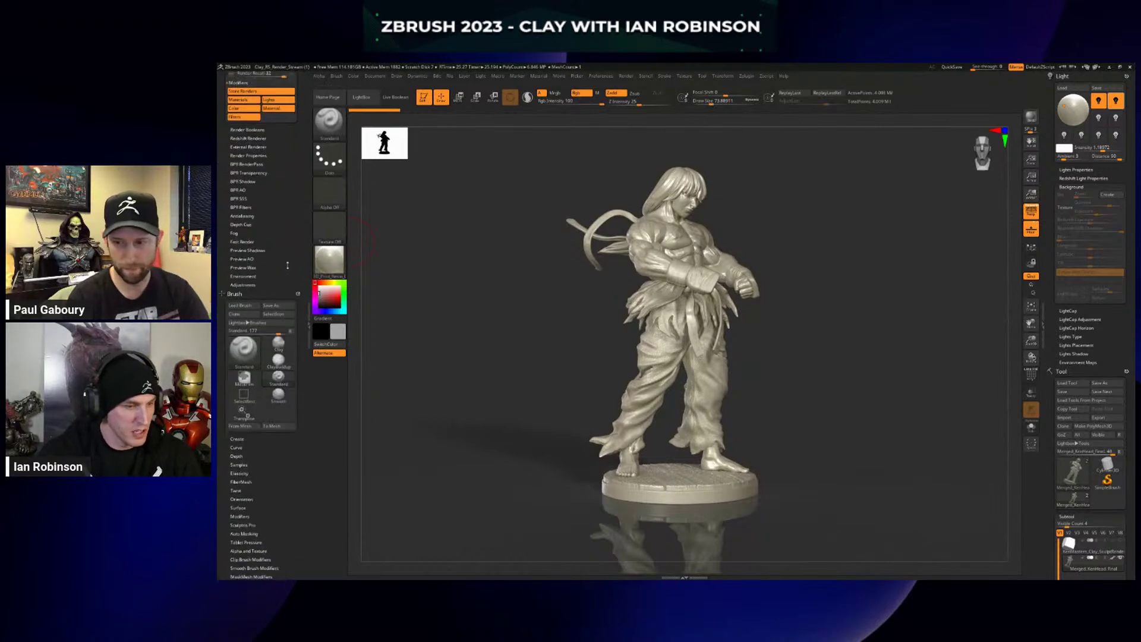
pyautogui.click(254, 288)
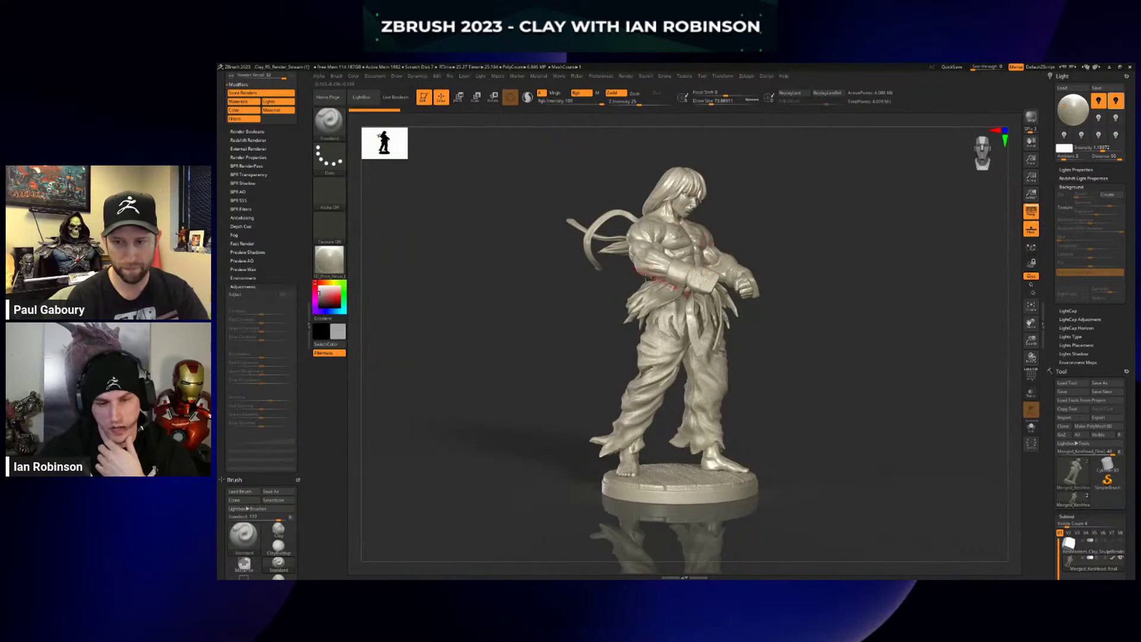
pyautogui.click(252, 295)
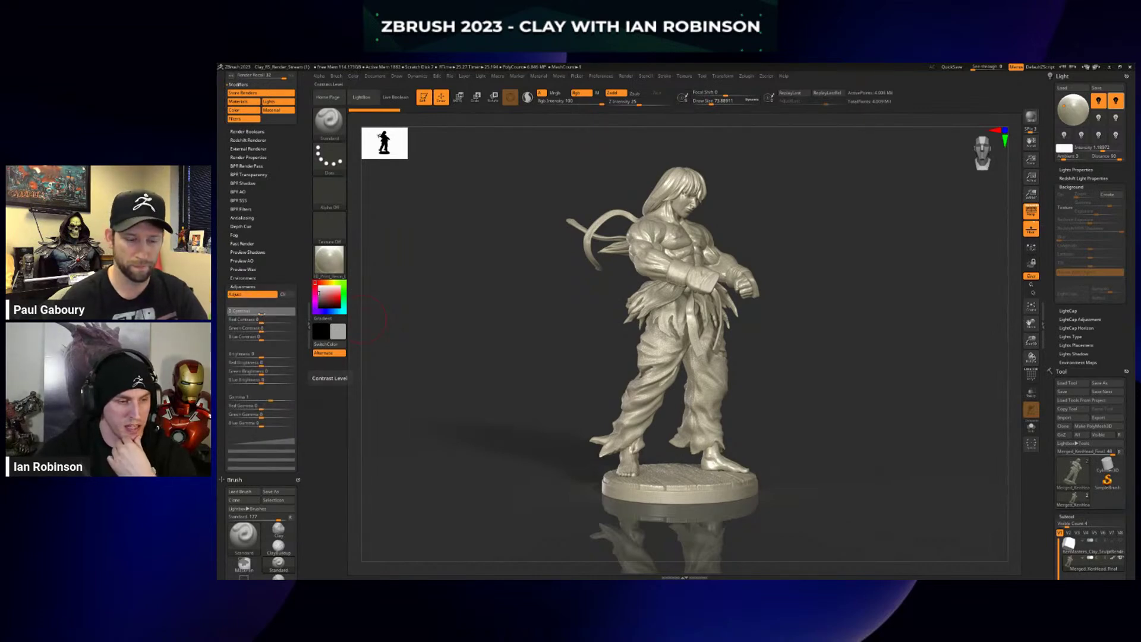
pyautogui.moveTo(270, 313)
pyautogui.mouseDown()
pyautogui.moveTo(290, 313)
pyautogui.moveTo(252, 314)
pyautogui.moveTo(284, 313)
pyautogui.moveTo(265, 319)
pyautogui.mouseUp()
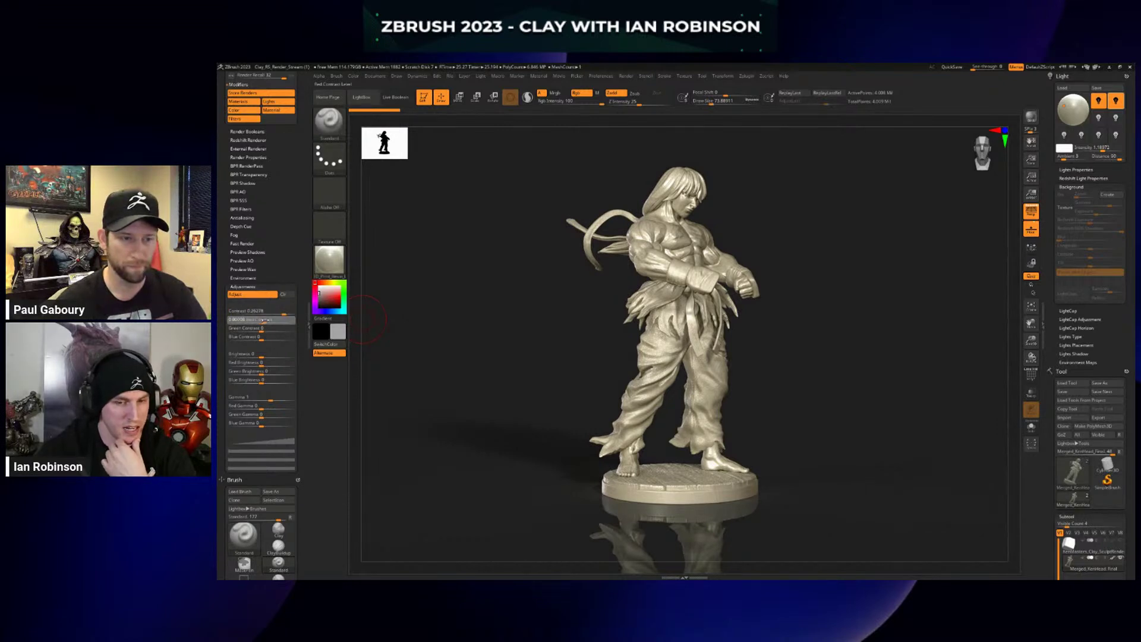
pyautogui.moveTo(270, 320); pyautogui.dragTo(256, 337)
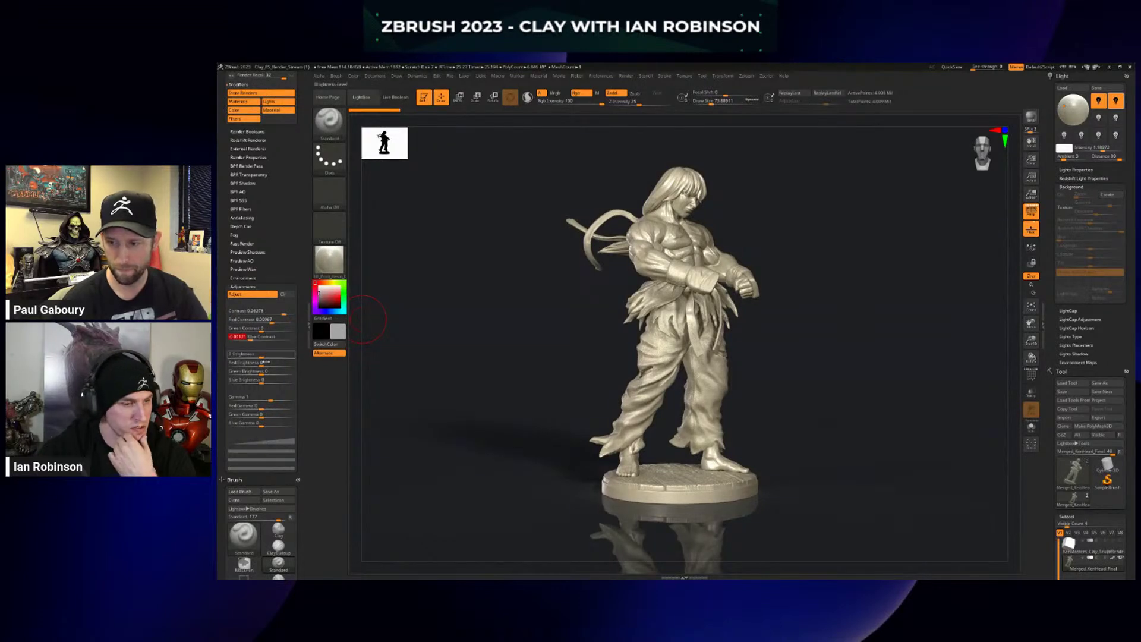
# Slightly lower the overall, red and green brightness of the render and reduce Gamma to about 0.94.
pyautogui.moveTo(254, 354); pyautogui.dragTo(257, 355)
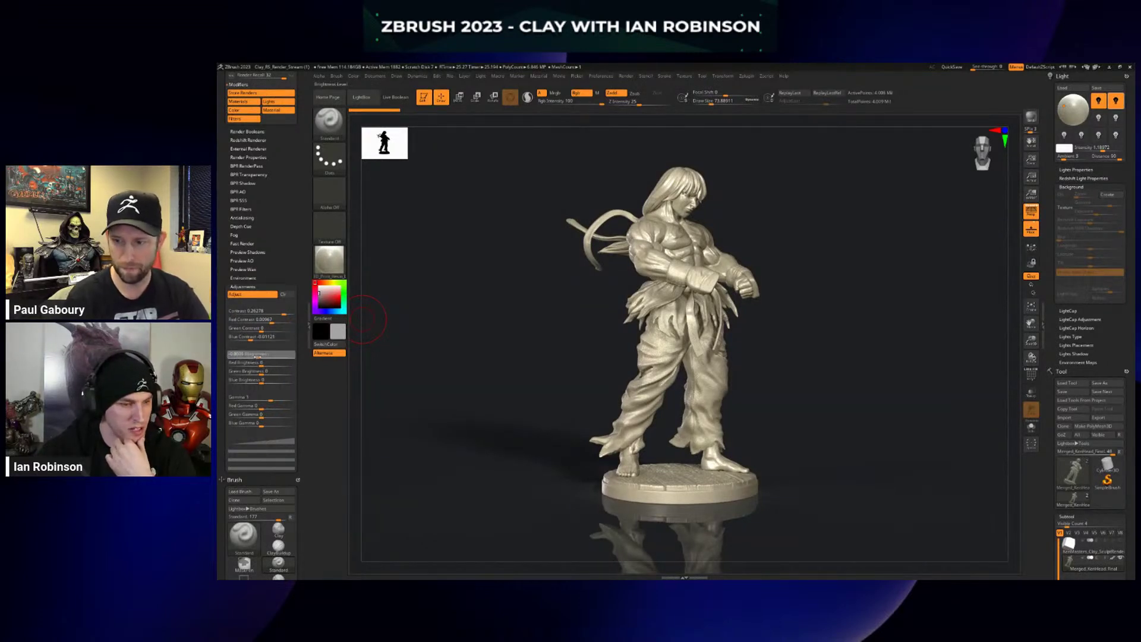
pyautogui.moveTo(252, 363); pyautogui.dragTo(255, 363)
pyautogui.moveTo(255, 371); pyautogui.dragTo(270, 399)
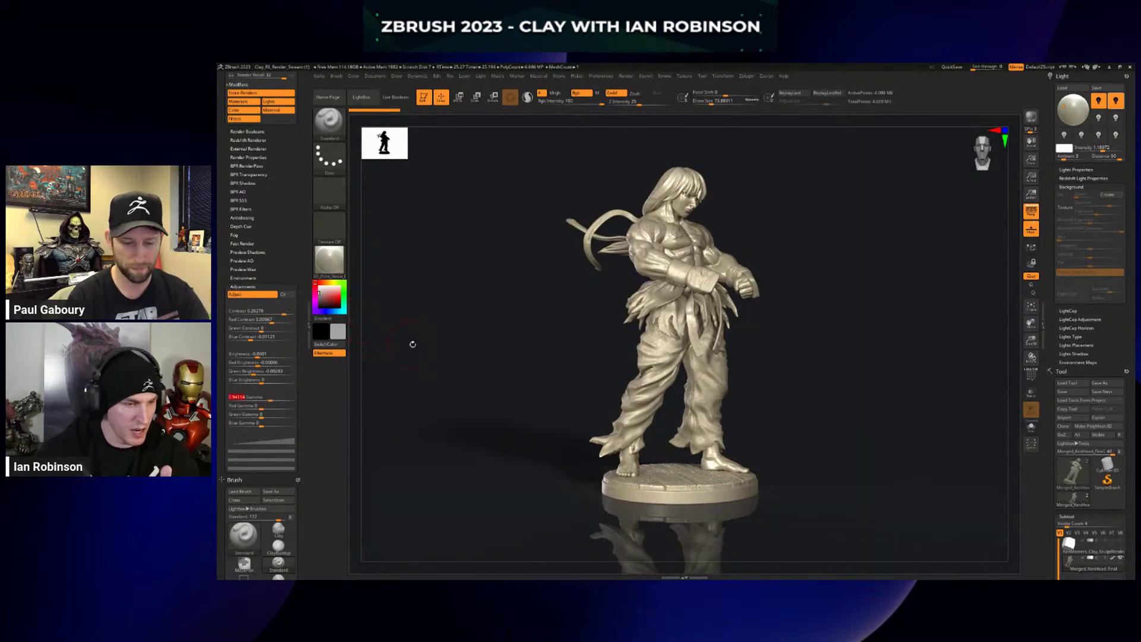
# Render the statue again with Redshift and compare the image with the color adjustments off and on.
pyautogui.press('shift')
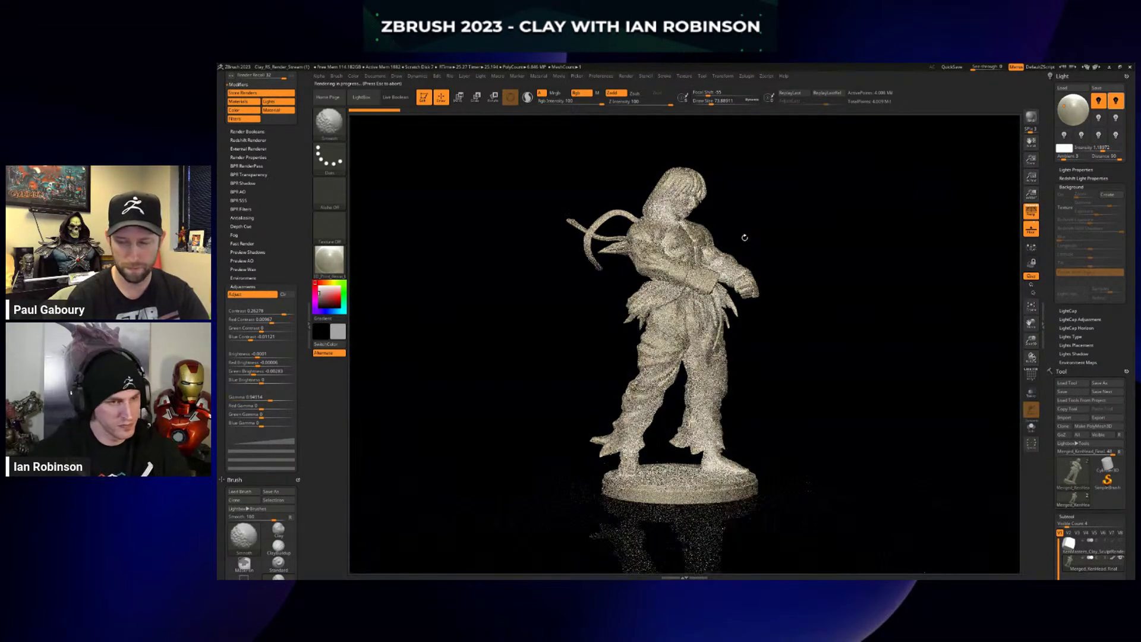
pyautogui.click(777, 238)
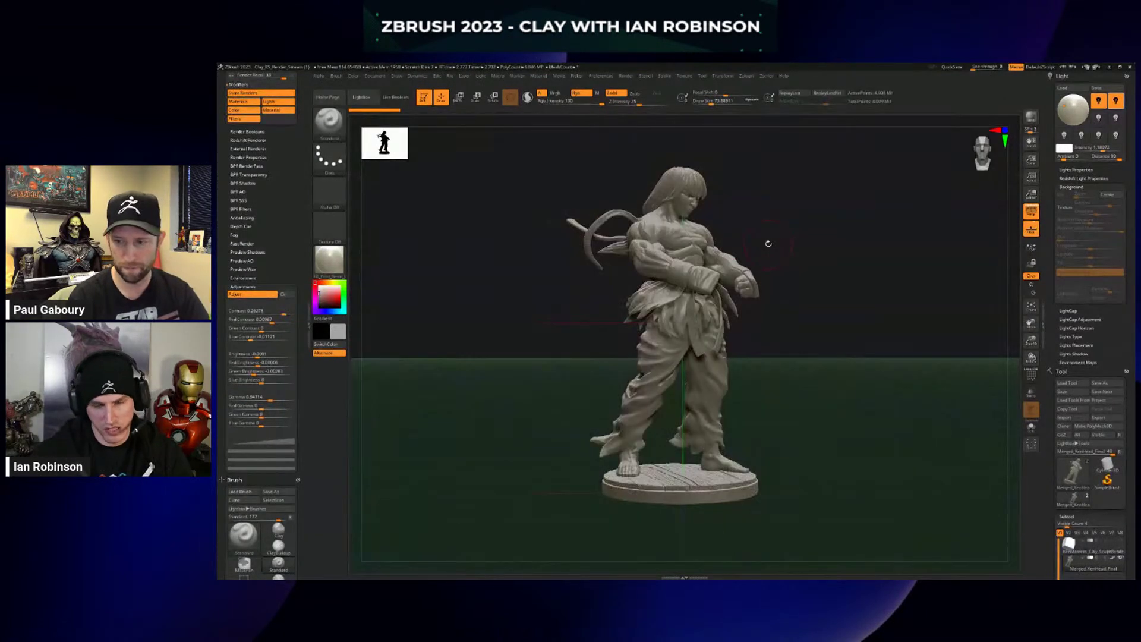
pyautogui.press('shift')
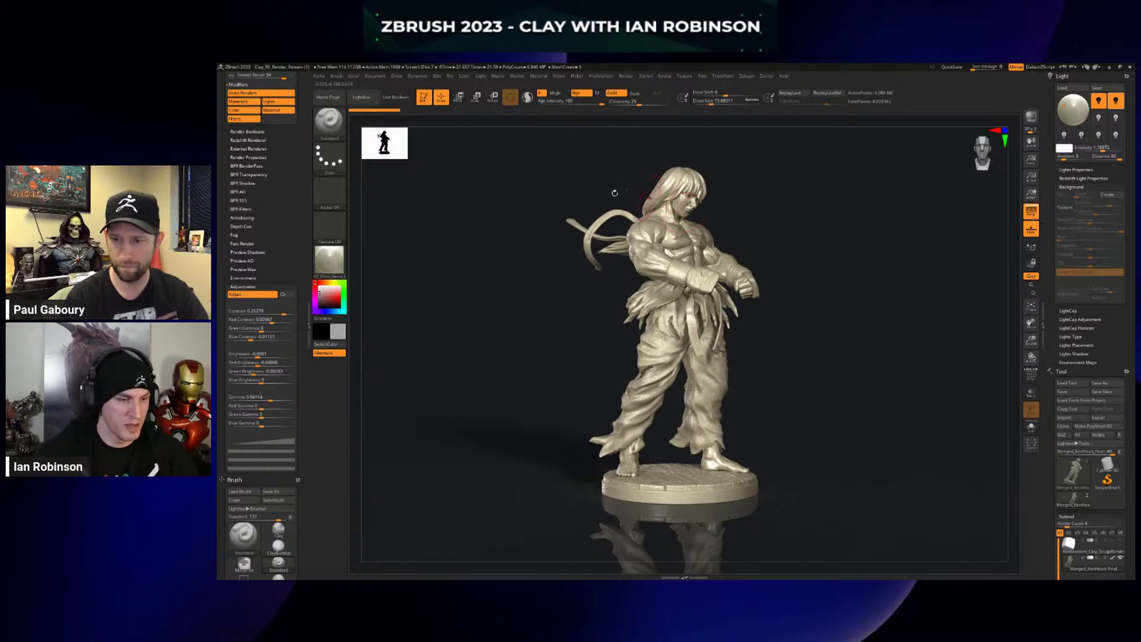
pyautogui.click(268, 295)
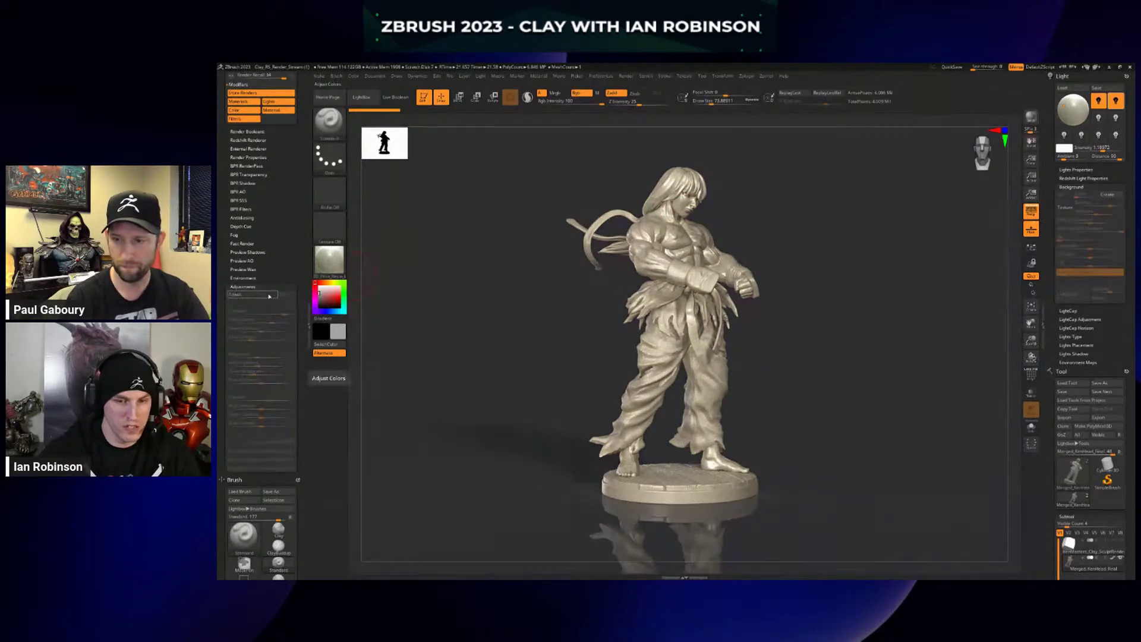
pyautogui.click(269, 295)
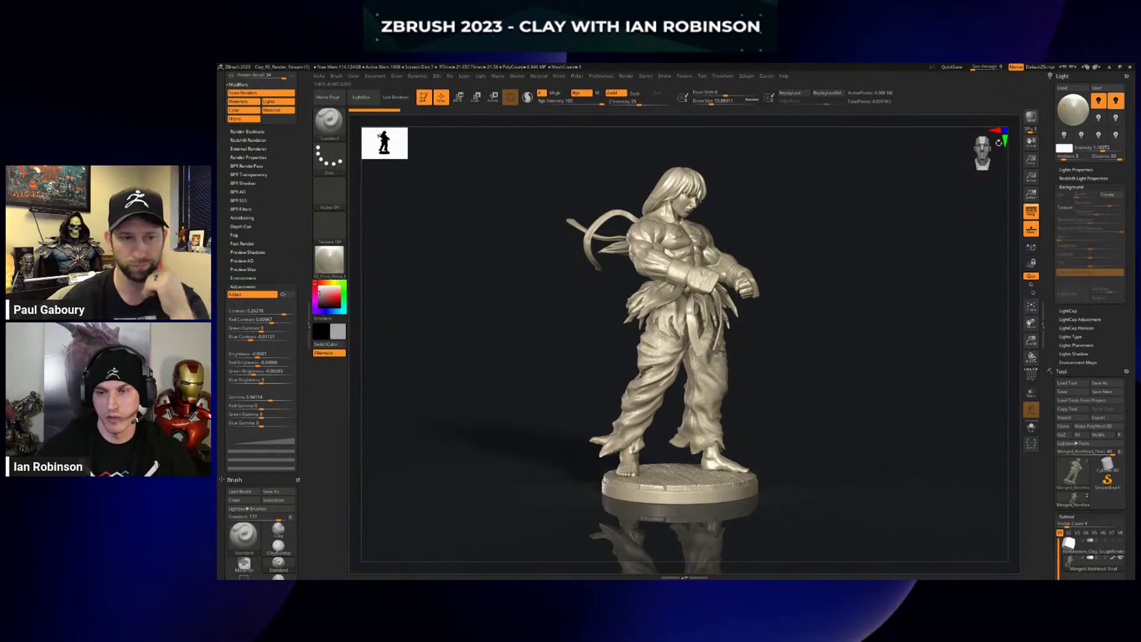
# Leave the rendered view, collapse the Redshift renderer settings and set the BPR Shadow GStrength to 0.65.
pyautogui.scroll(5, 277, 195)
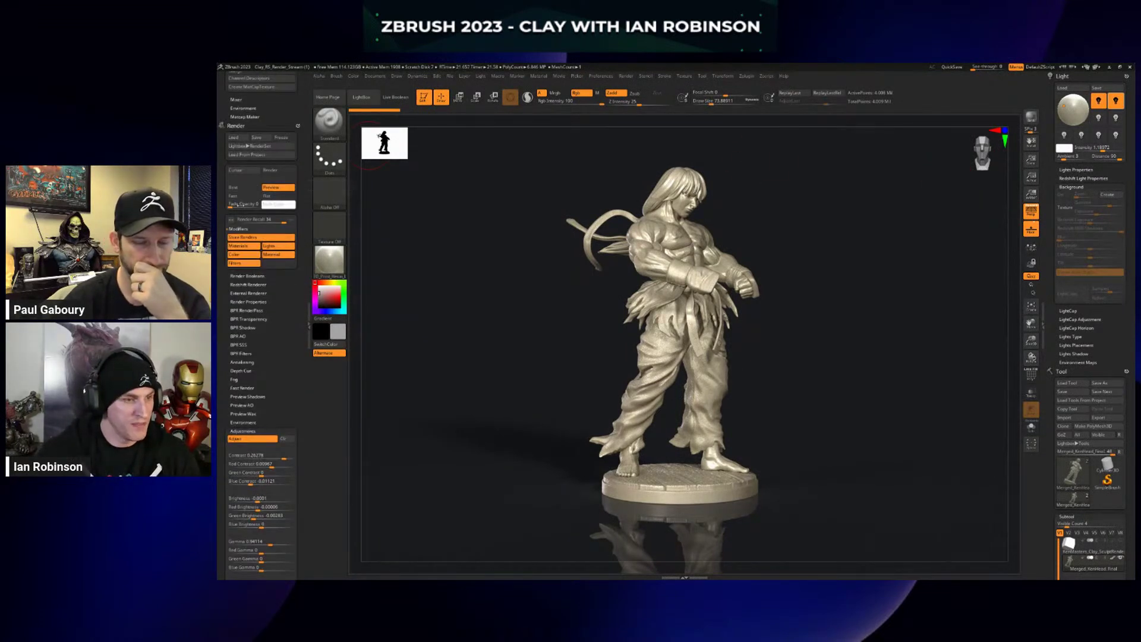
pyautogui.click(253, 284)
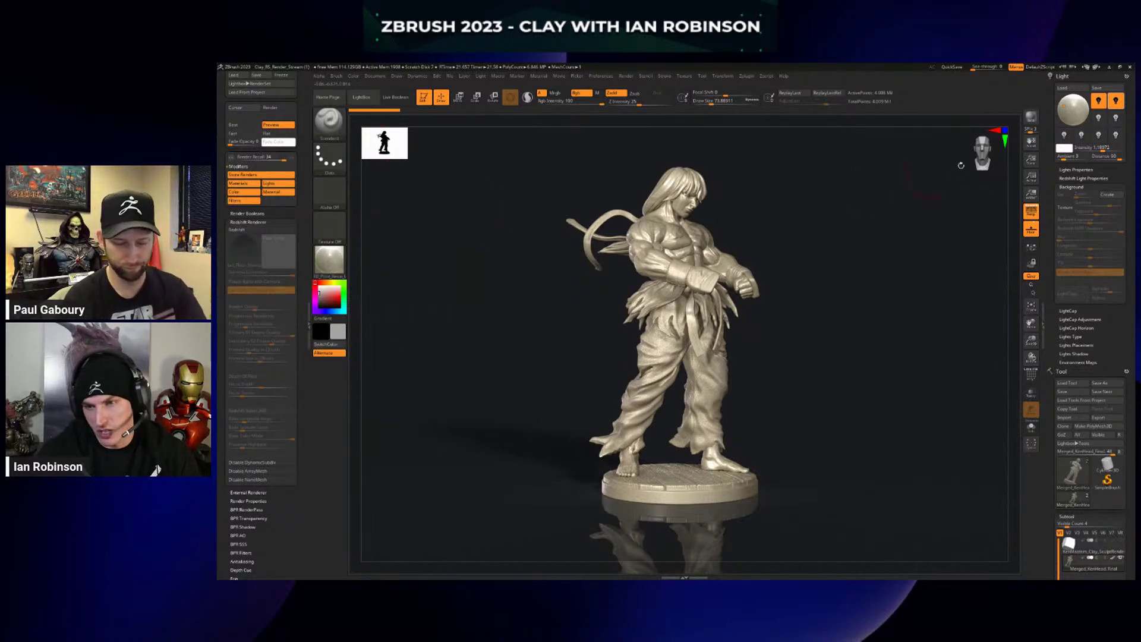
pyautogui.click(847, 204)
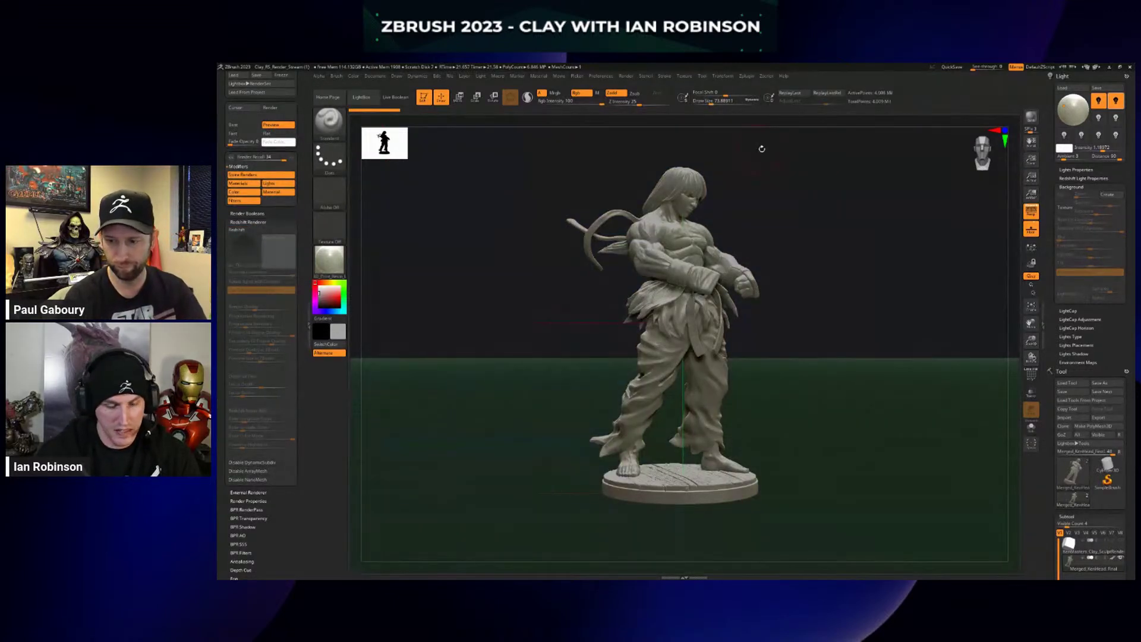
pyautogui.click(609, 77)
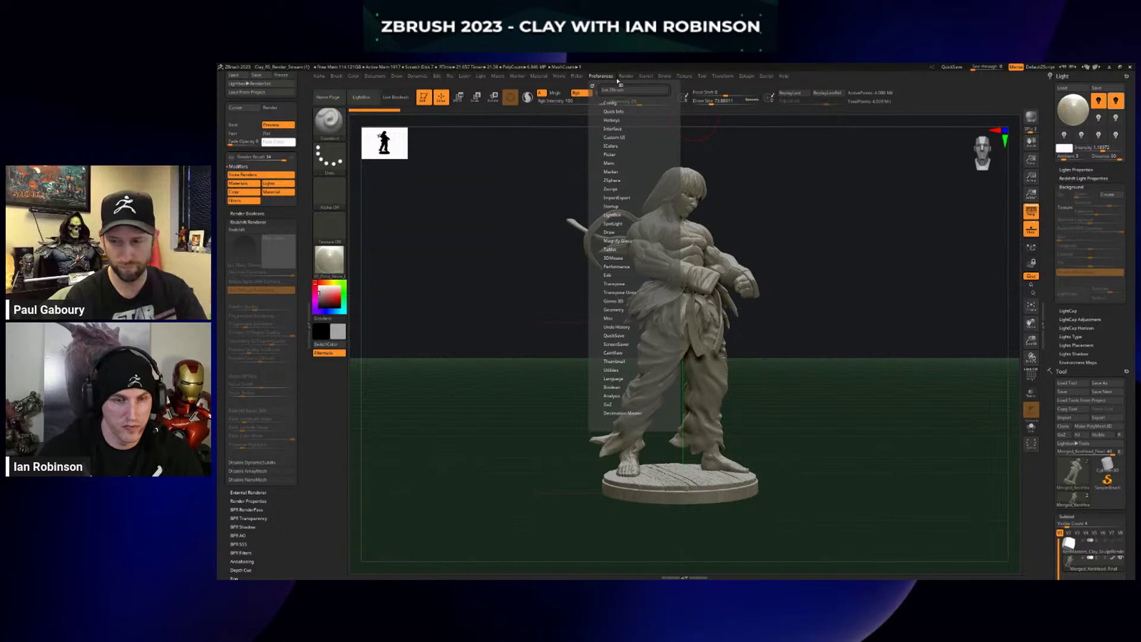
pyautogui.click(627, 77)
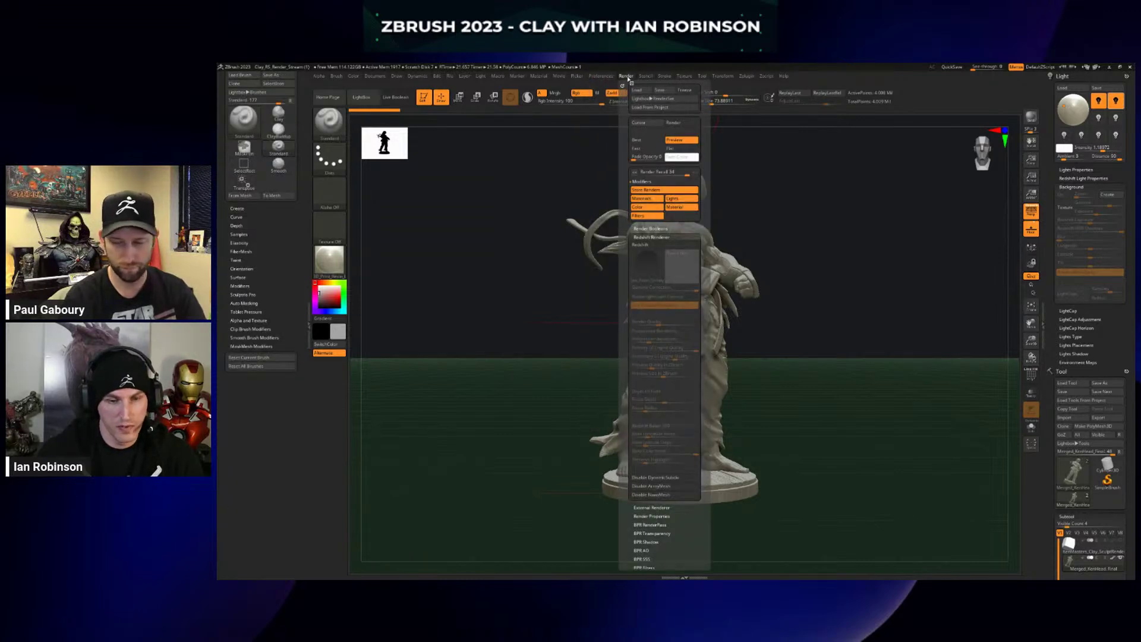
pyautogui.click(651, 237)
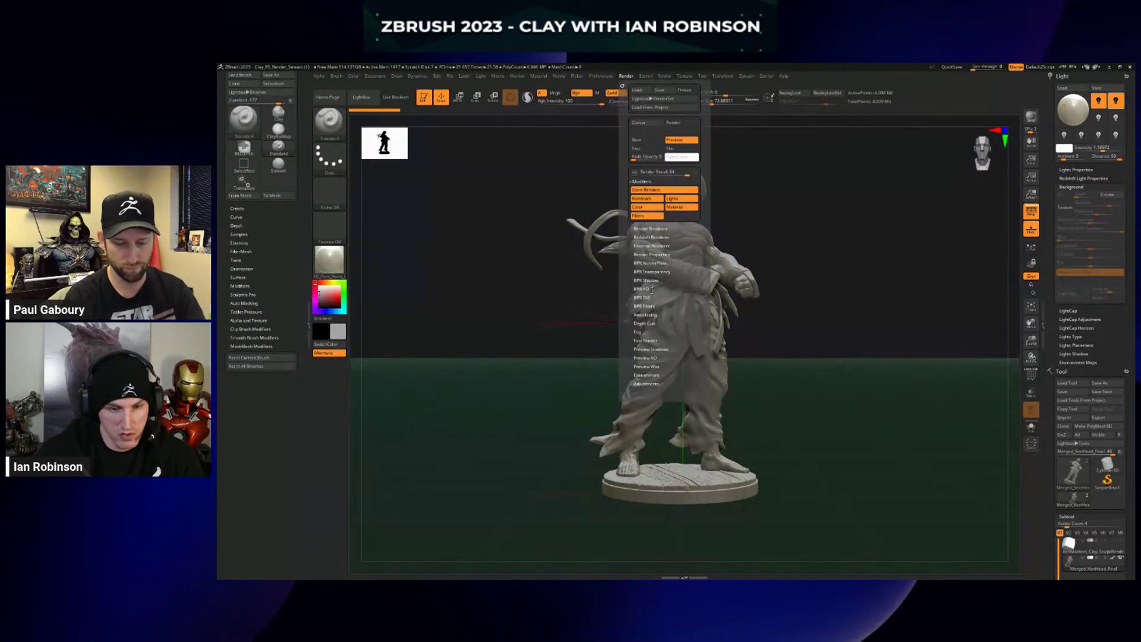
pyautogui.click(651, 280)
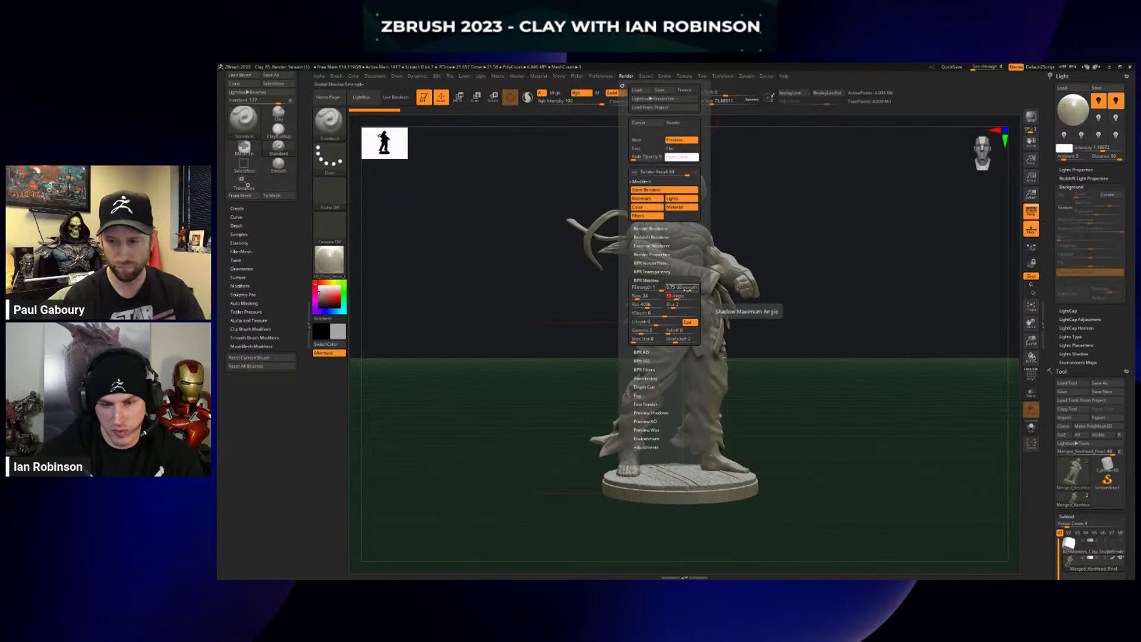
pyautogui.click(680, 289)
pyautogui.write('.65')
pyautogui.press('Return')
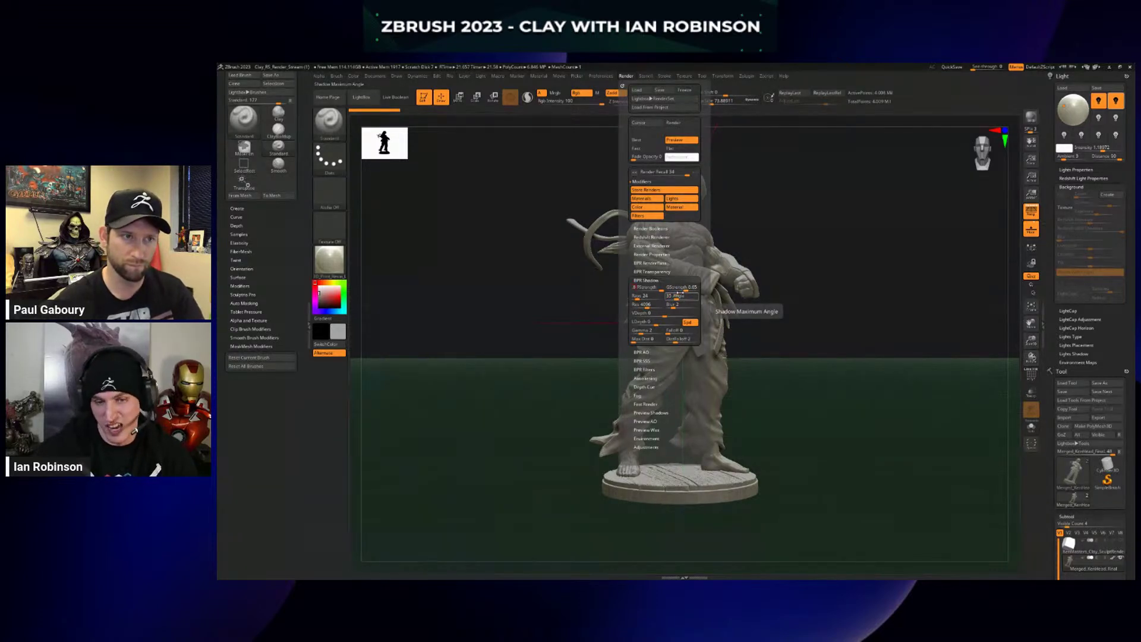
# Render the statue with BPR using the adjusted shadow strength.
pyautogui.click(678, 289)
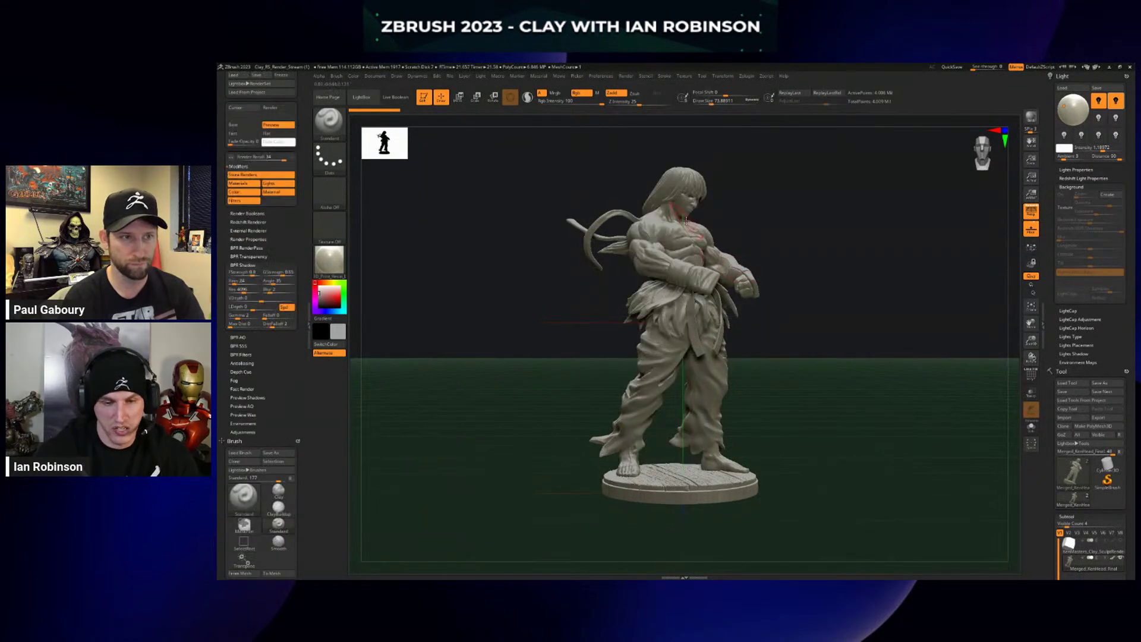
pyautogui.hotkey('shift', 'r')
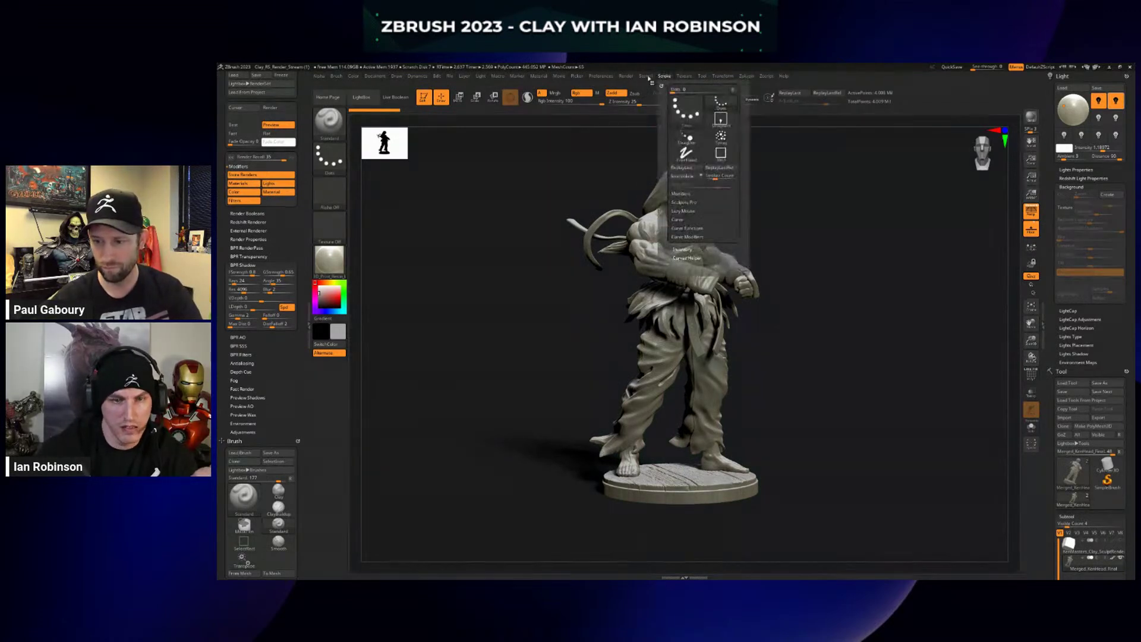
# Collapse the BPR Shadow settings and enable ambient occlusion in the Render Properties.
pyautogui.click(627, 76)
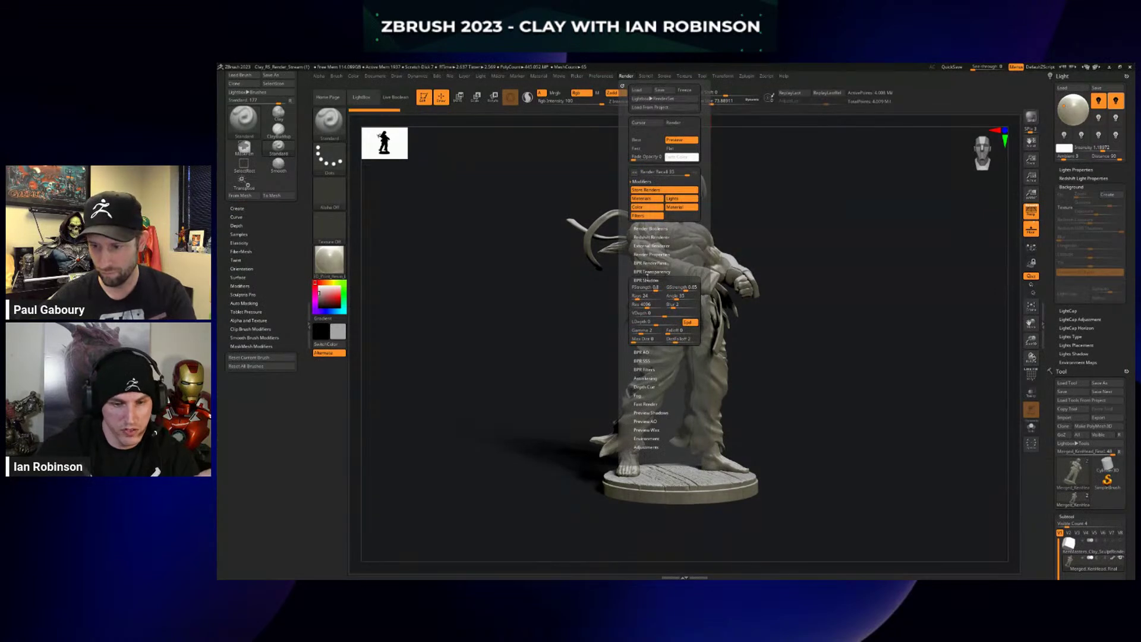
pyautogui.click(647, 280)
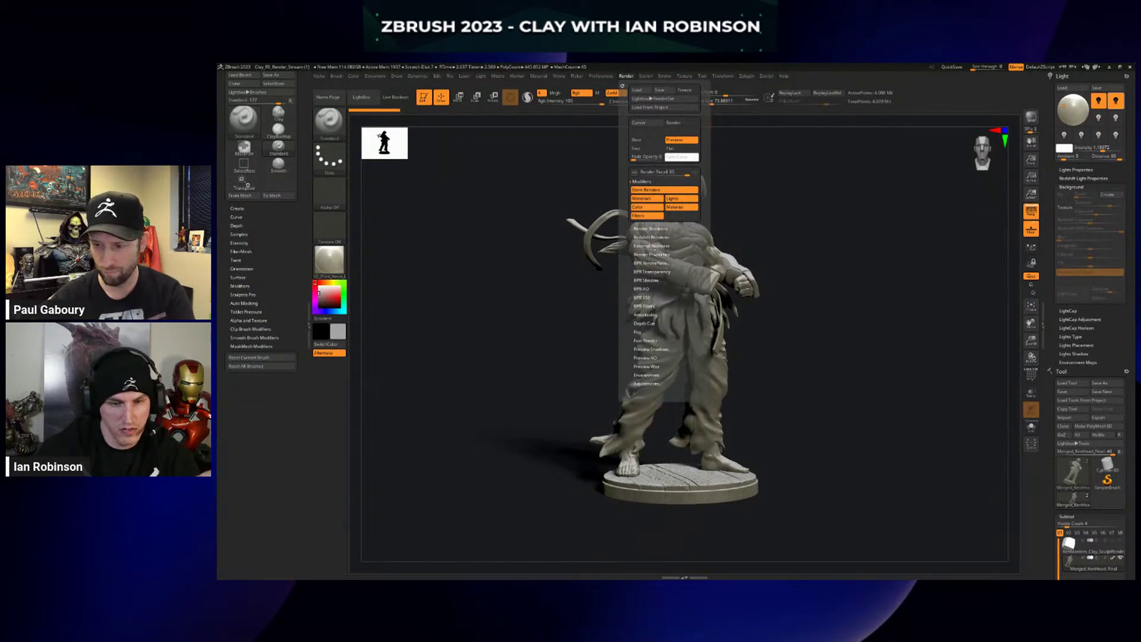
pyautogui.click(652, 254)
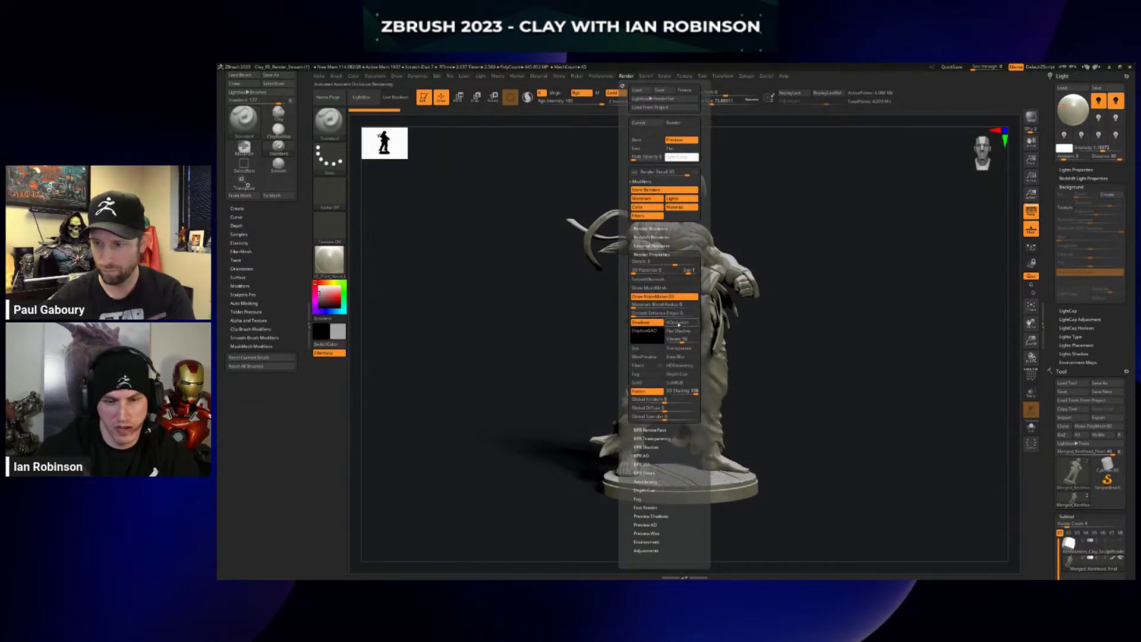
pyautogui.click(651, 254)
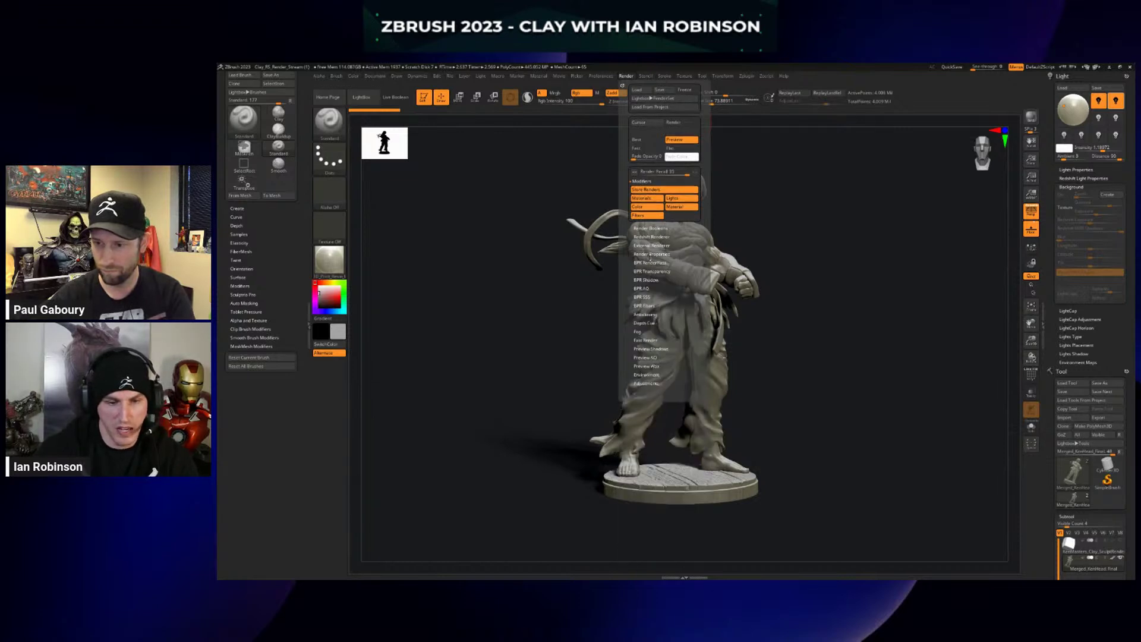
# Lower the floor and global strengths of the BPR ambient occlusion and render the statue with BPR again.
pyautogui.click(646, 289)
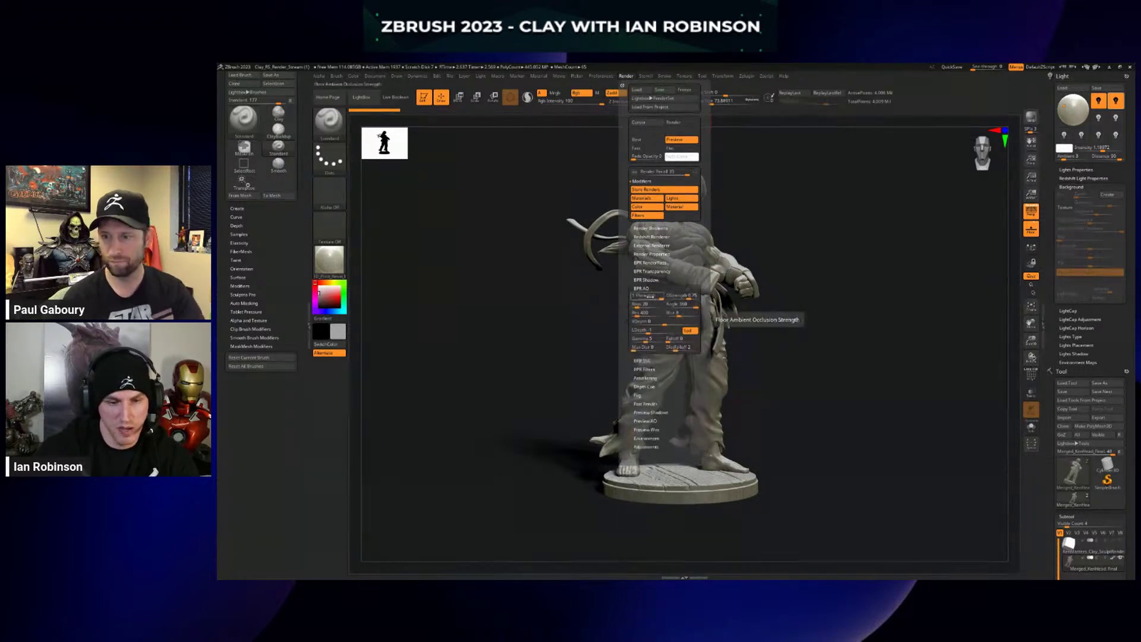
pyautogui.click(685, 296)
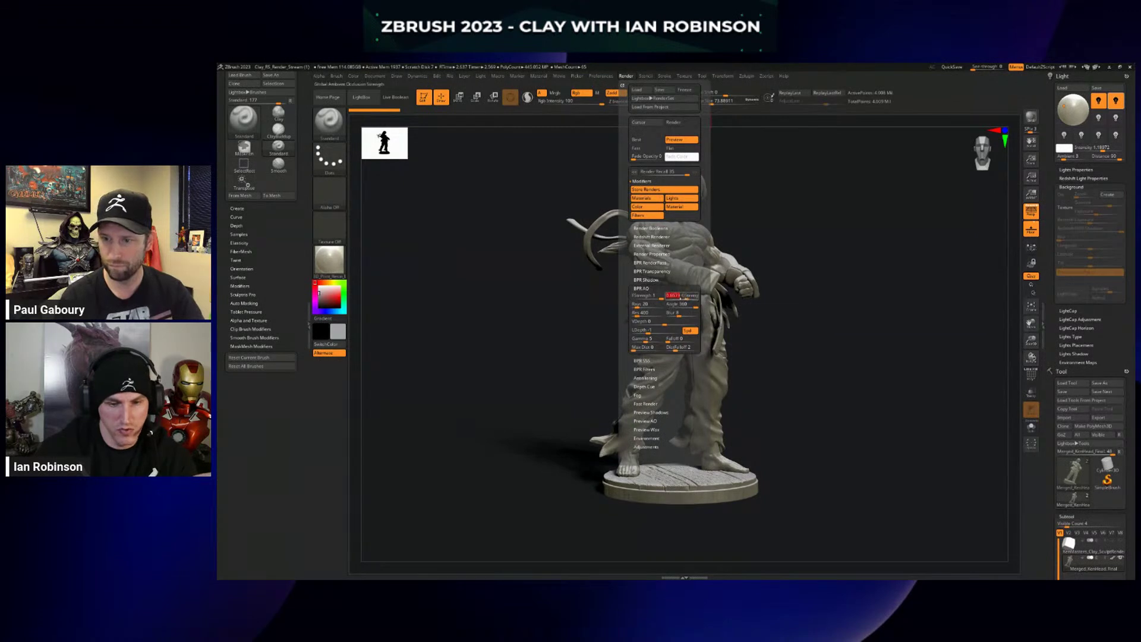
pyautogui.click(656, 297)
pyautogui.click(670, 305)
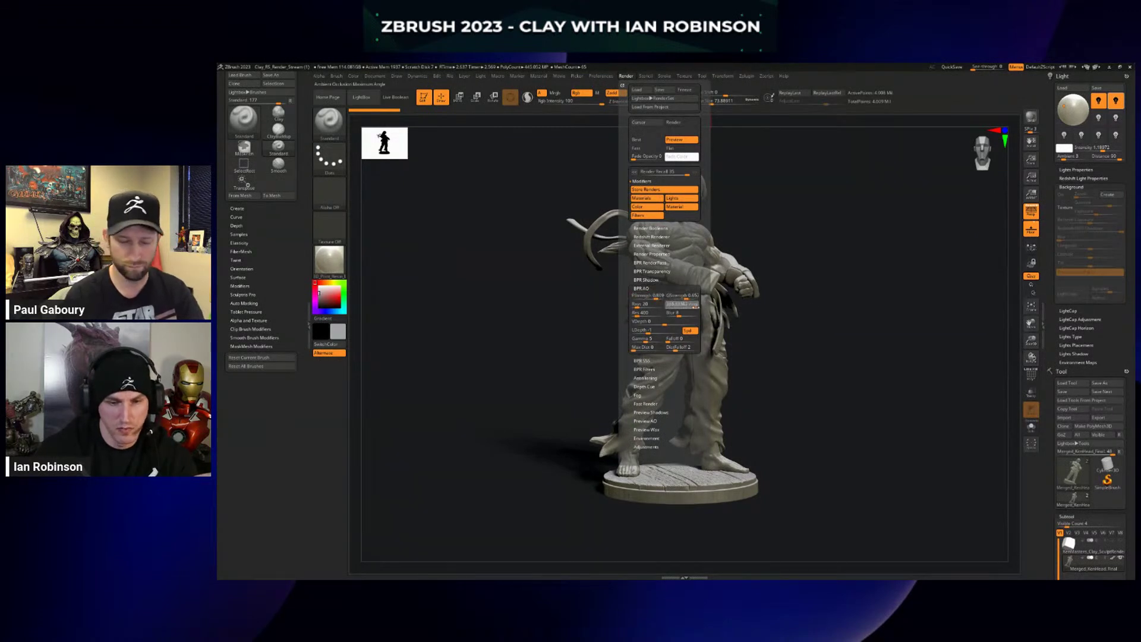
pyautogui.press('shift')
pyautogui.hotkey('shift', 'r')
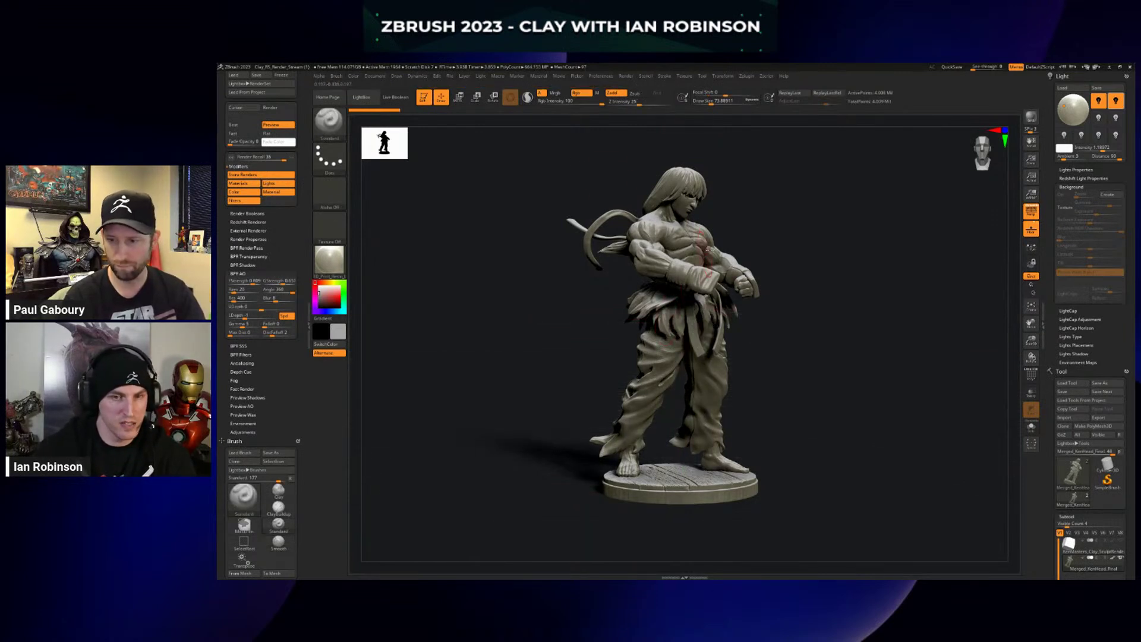
# Export the BPR shadow pass as BPR_Shadow.psd and the shaded image as BPR_Render.jpg to the Downloads folder.
pyautogui.click(628, 77)
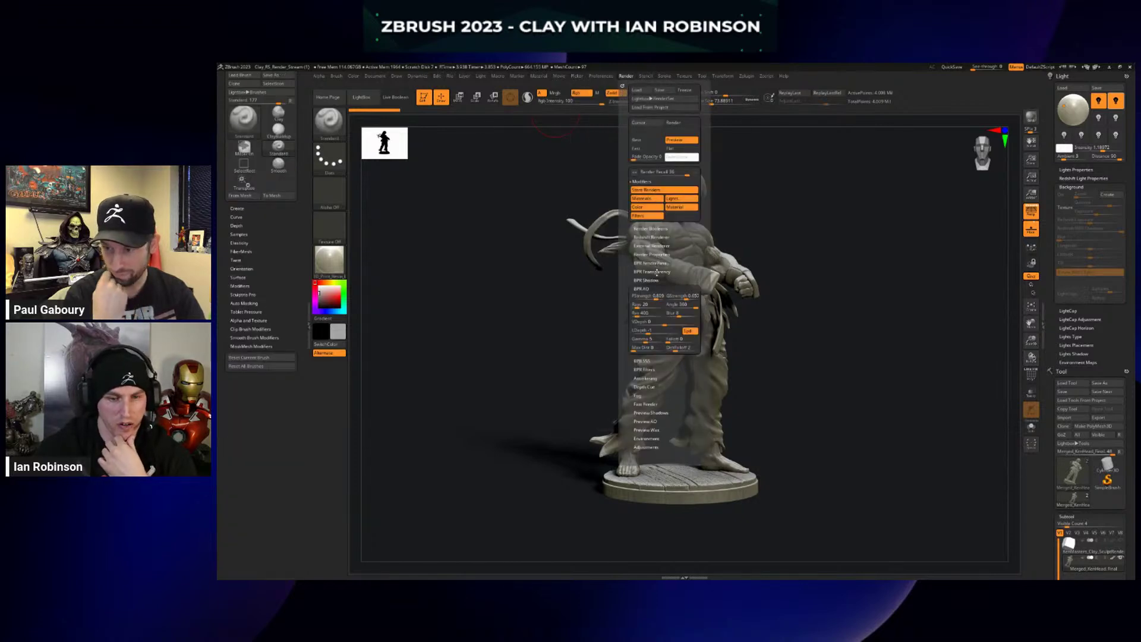
pyautogui.click(656, 264)
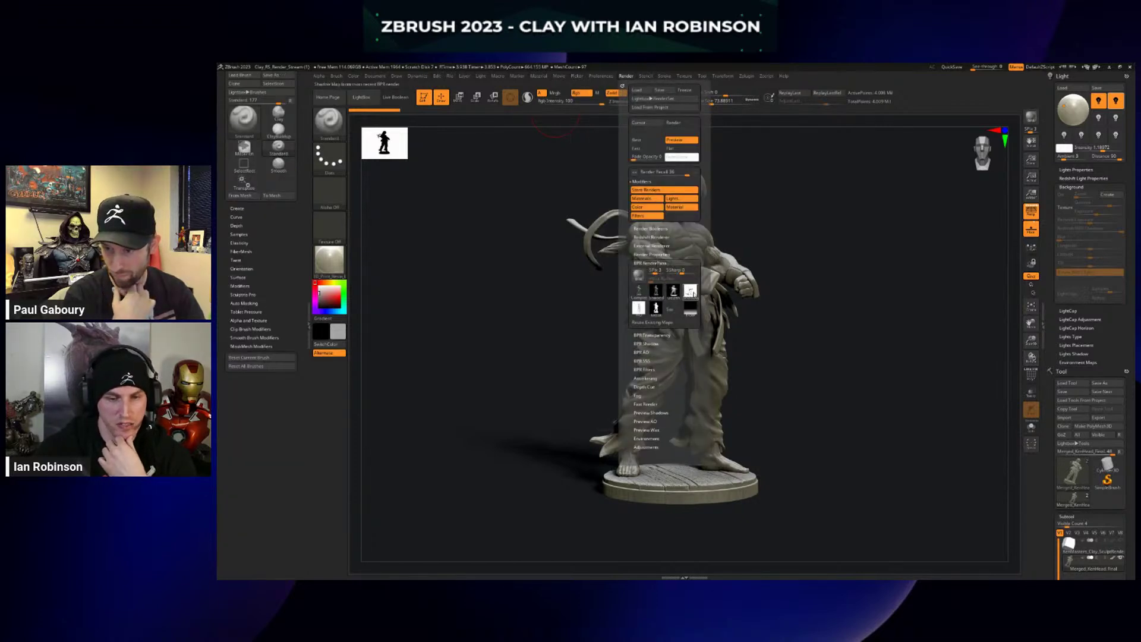
pyautogui.click(690, 292)
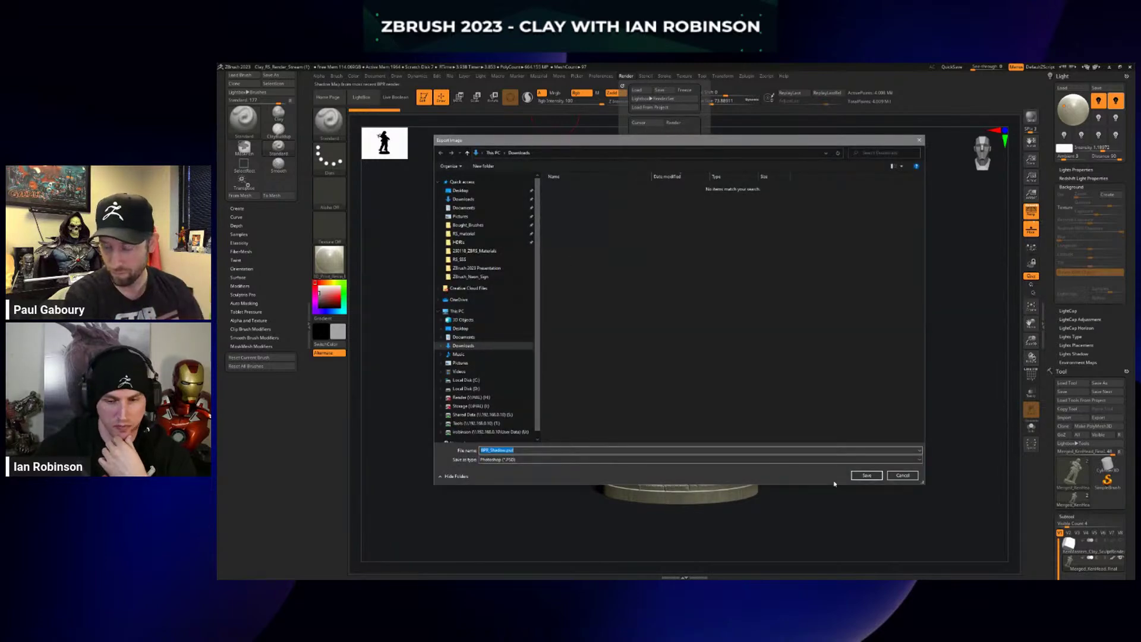
pyautogui.click(868, 476)
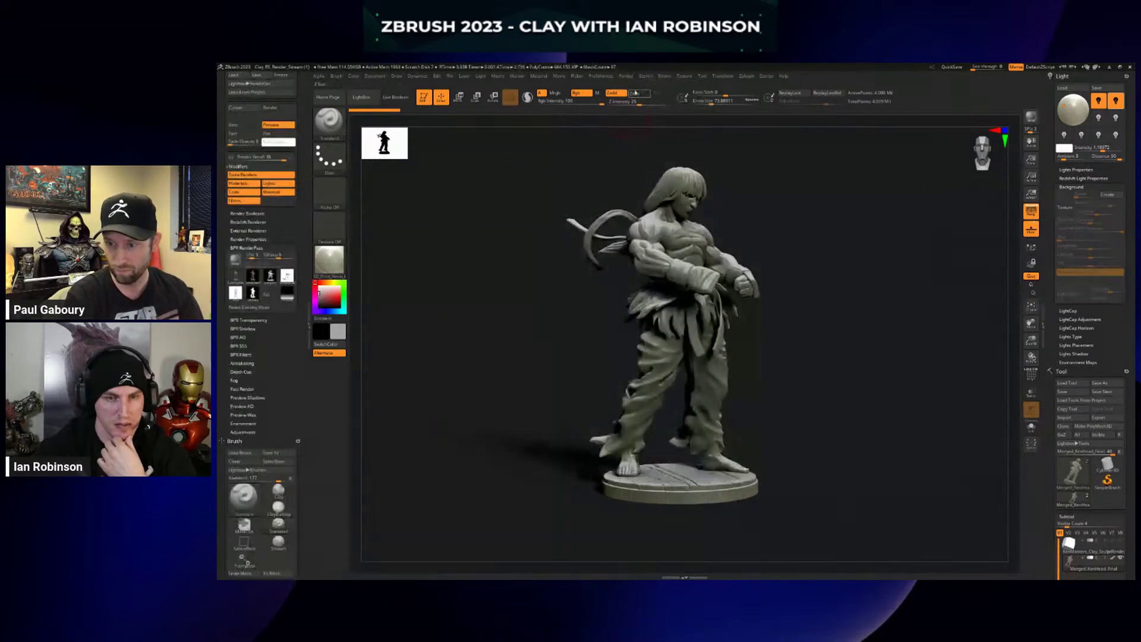
pyautogui.click(654, 287)
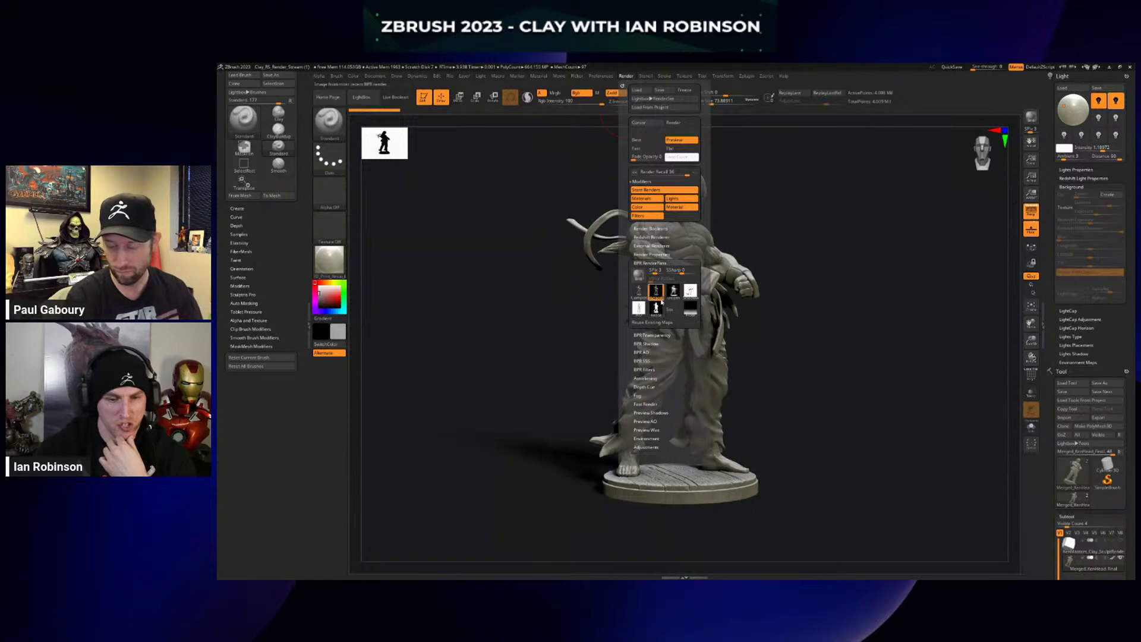
pyautogui.click(867, 475)
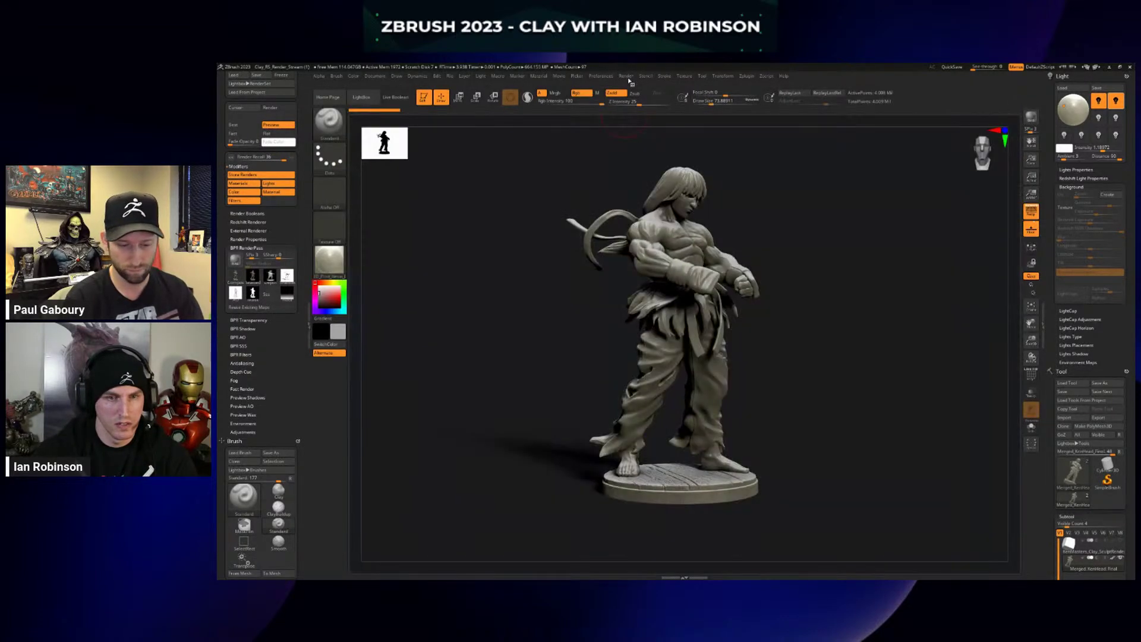
# Export the ambient occlusion pass as BPR_AO.psd and the floor depth pass as BPR_FloorDepth.psd.
pyautogui.click(627, 78)
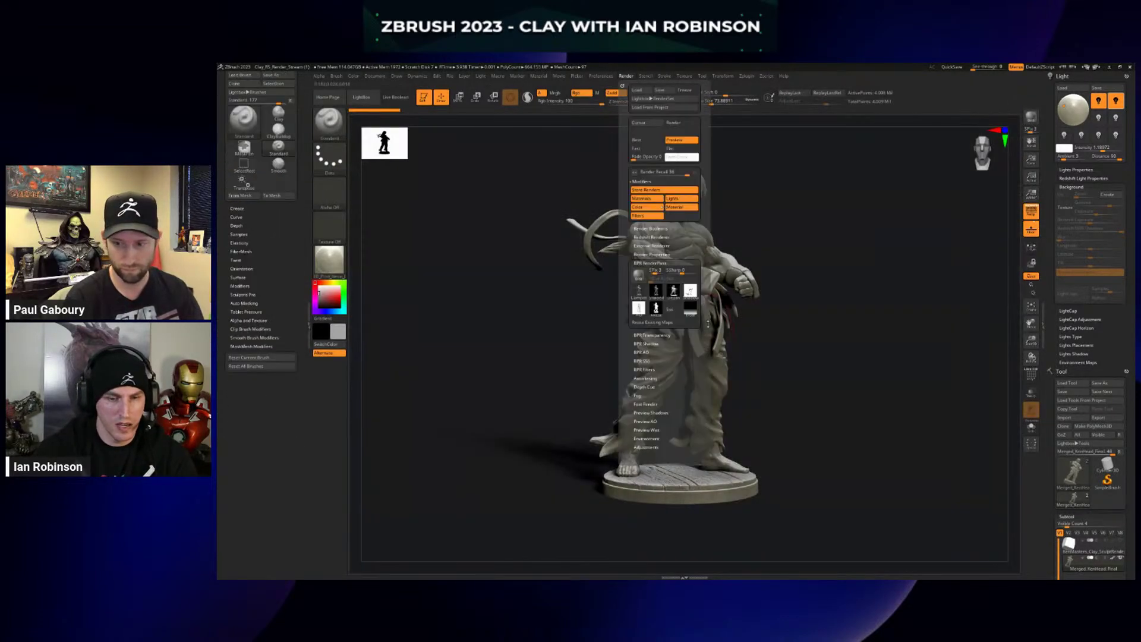
pyautogui.click(642, 306)
pyautogui.press('Return')
pyautogui.press('Return')
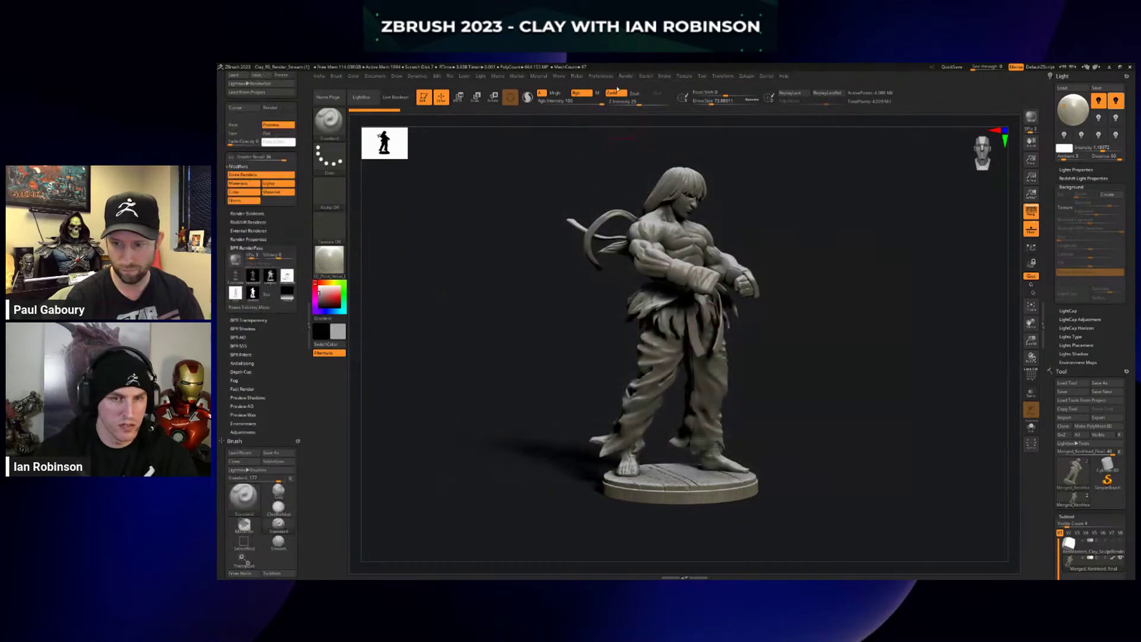
pyautogui.click(625, 77)
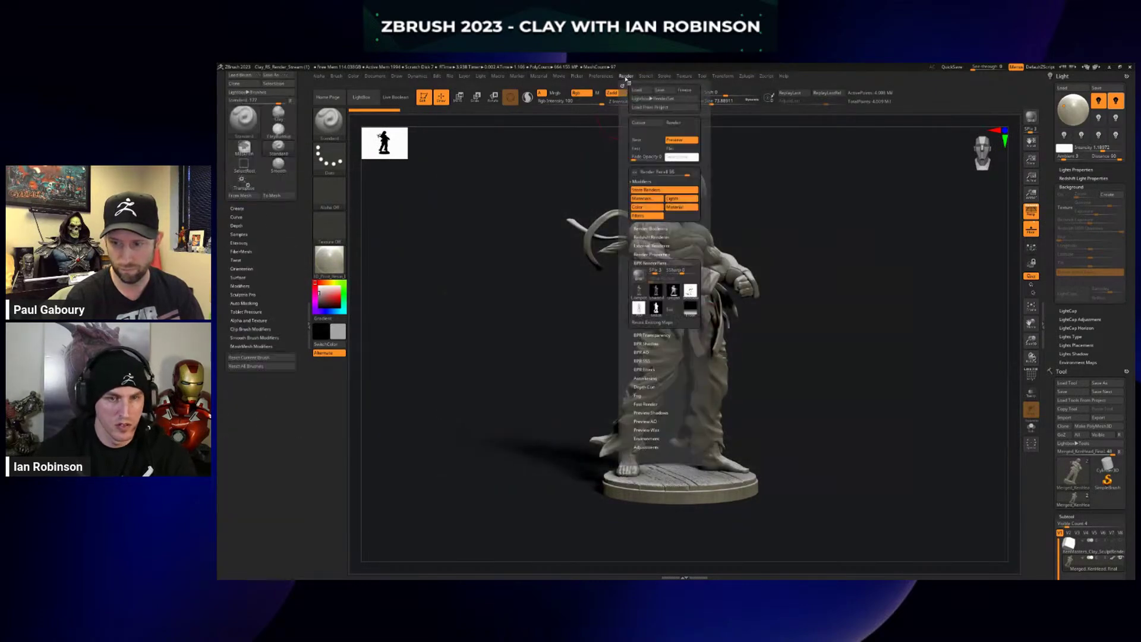
pyautogui.click(687, 315)
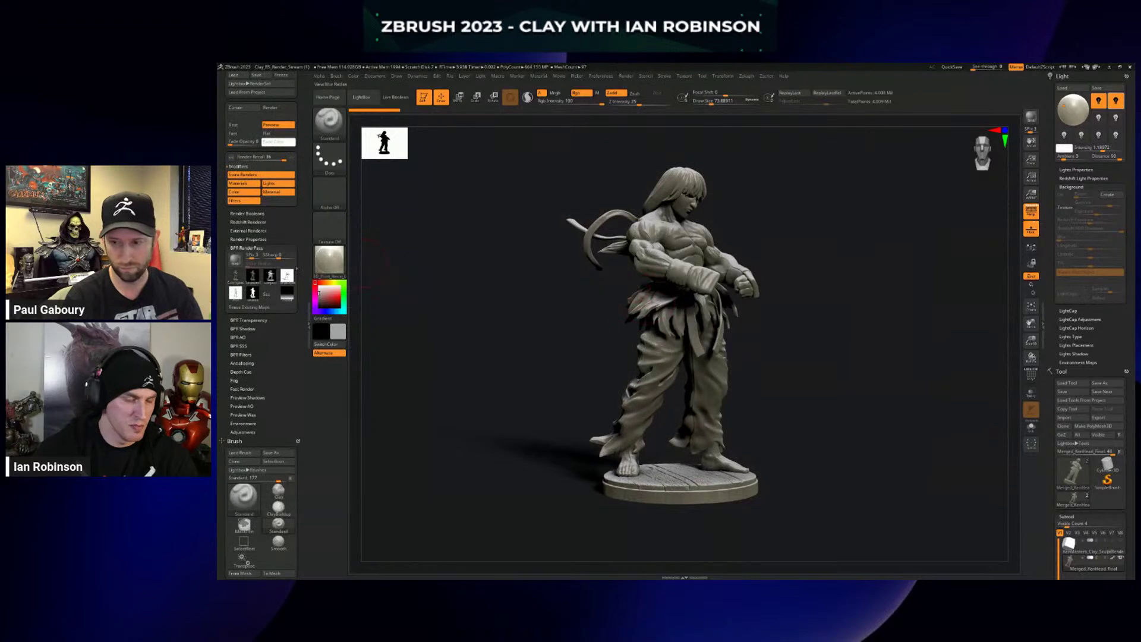
# Collapse the render passes, switch the renderer back to Redshift and render the statue.
pyautogui.click(247, 248)
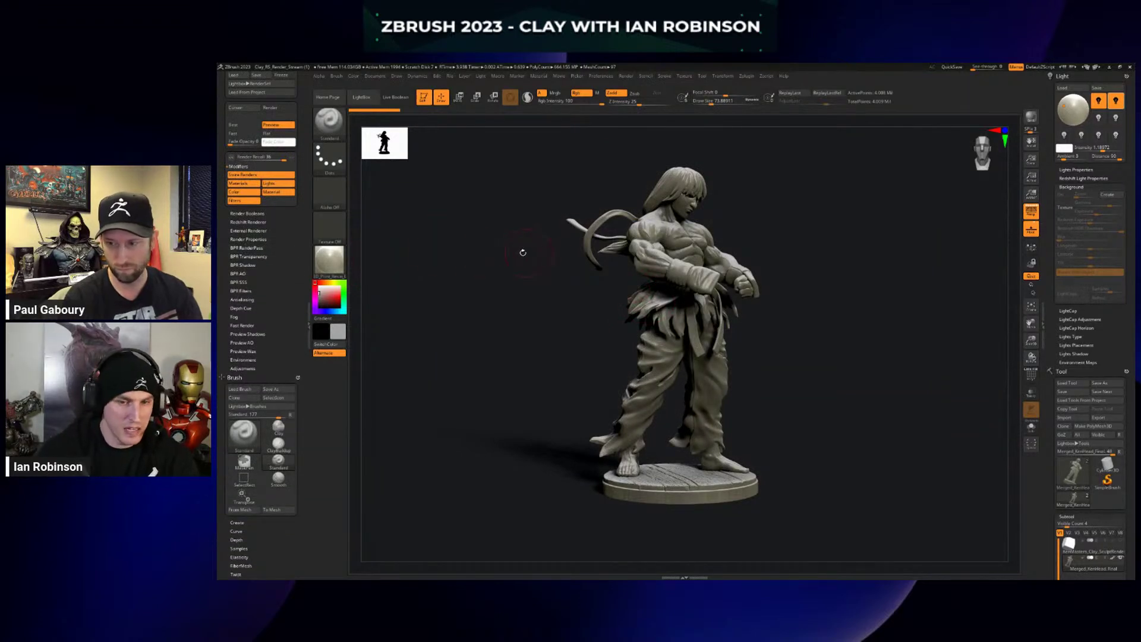
pyautogui.hotkey('shift', 'p')
pyautogui.click(248, 222)
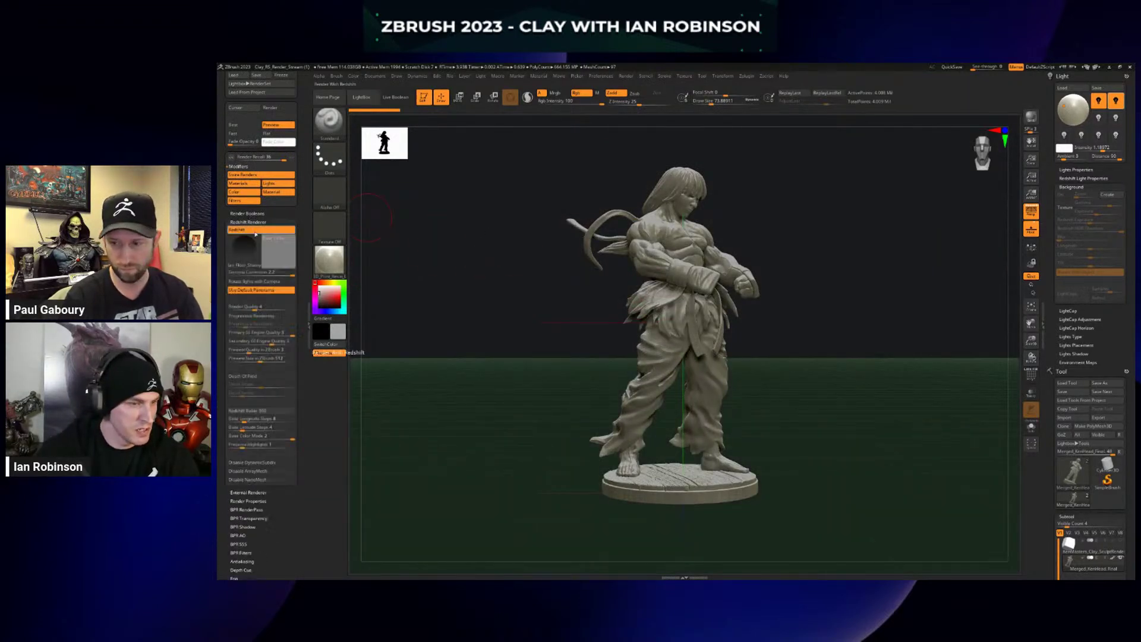
pyautogui.click(256, 222)
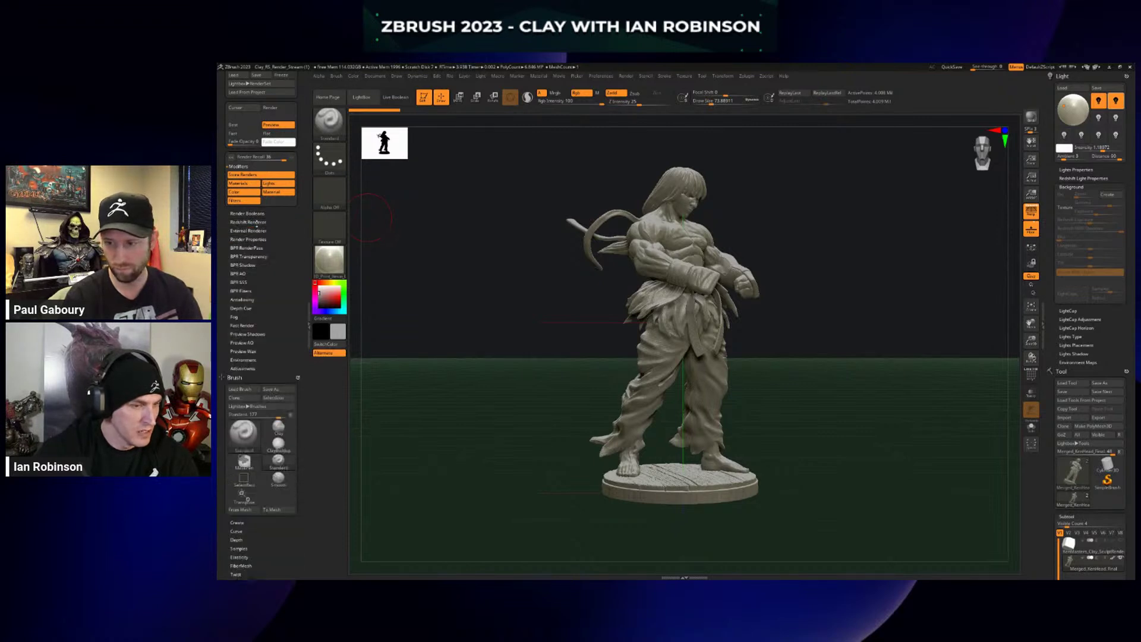
pyautogui.press('shift')
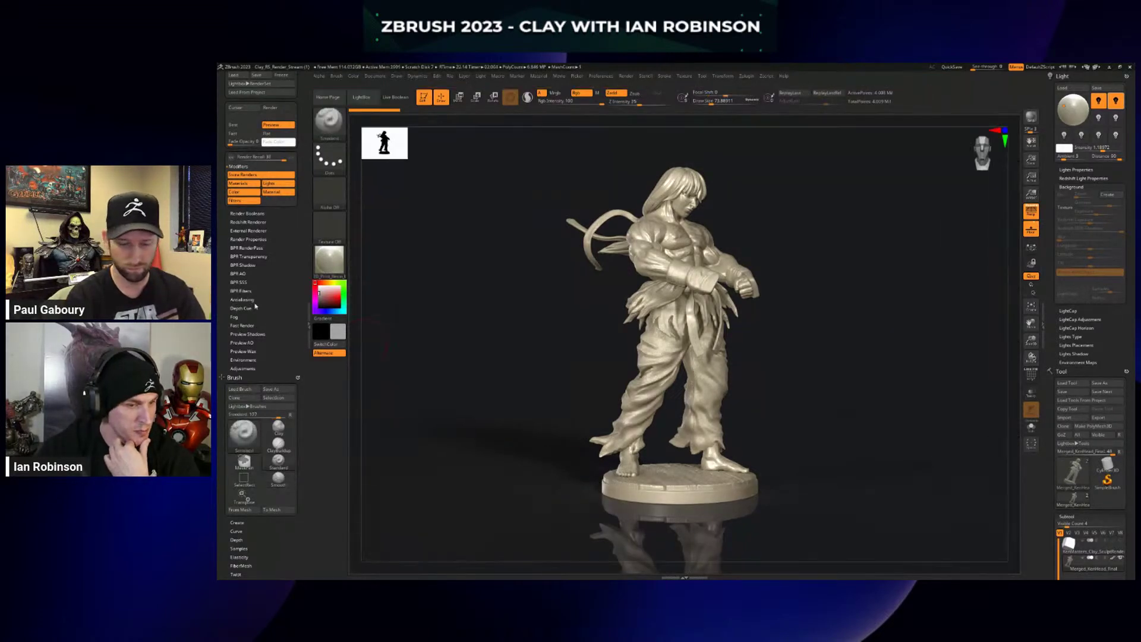
# Turn off BPR filter F1 and set the type of filter F2 to Texture Overlay.
pyautogui.click(244, 292)
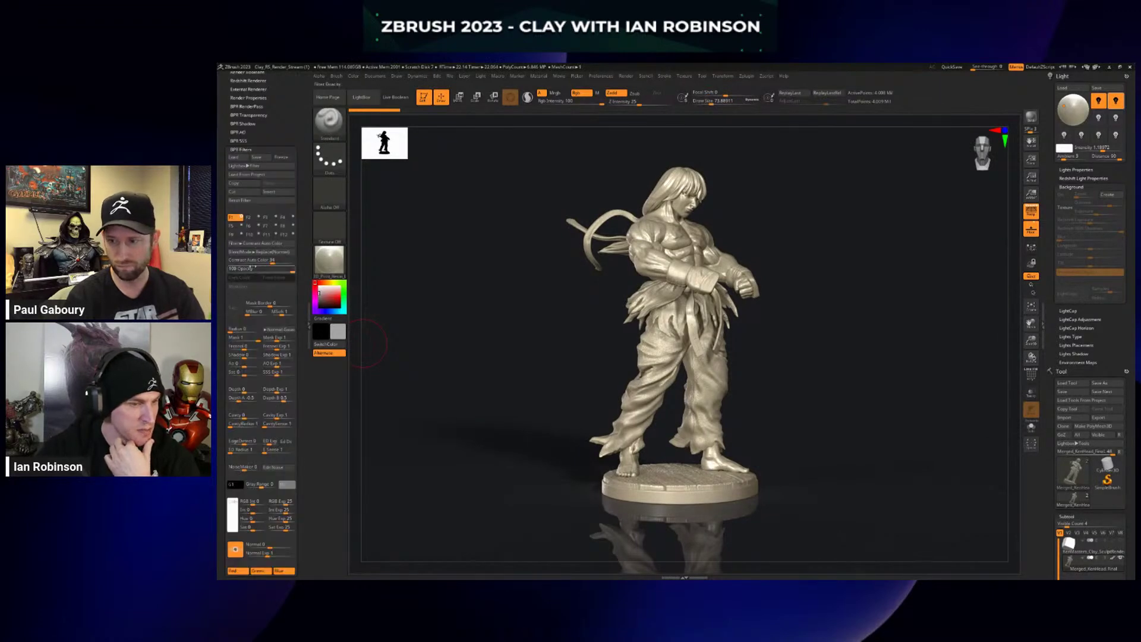
pyautogui.click(240, 218)
pyautogui.click(251, 218)
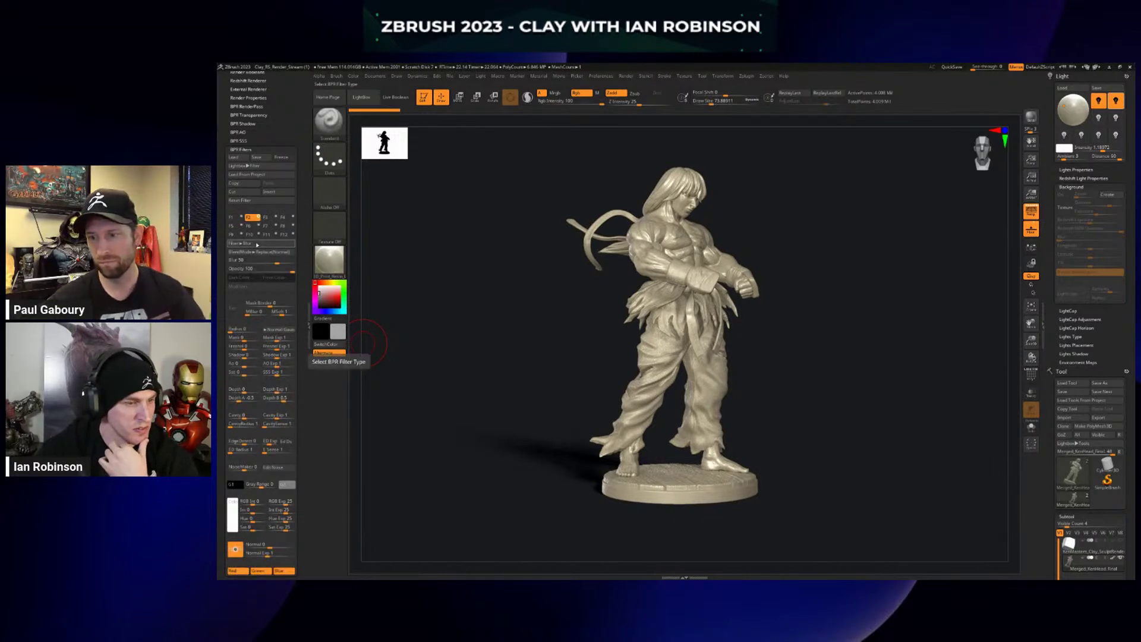
pyautogui.click(261, 243)
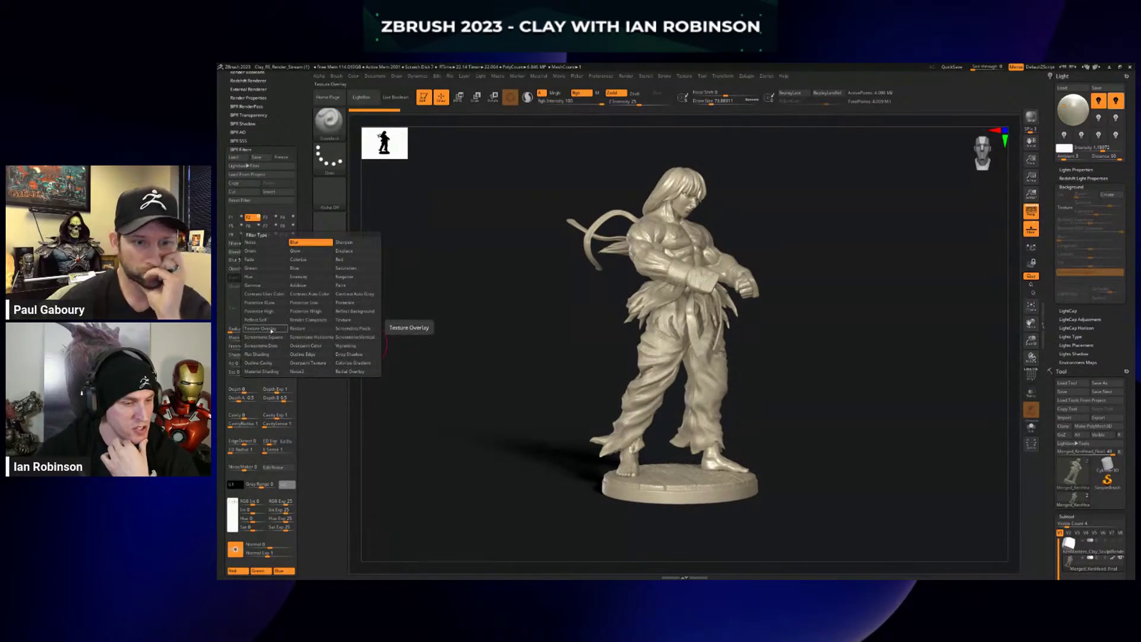
pyautogui.click(271, 328)
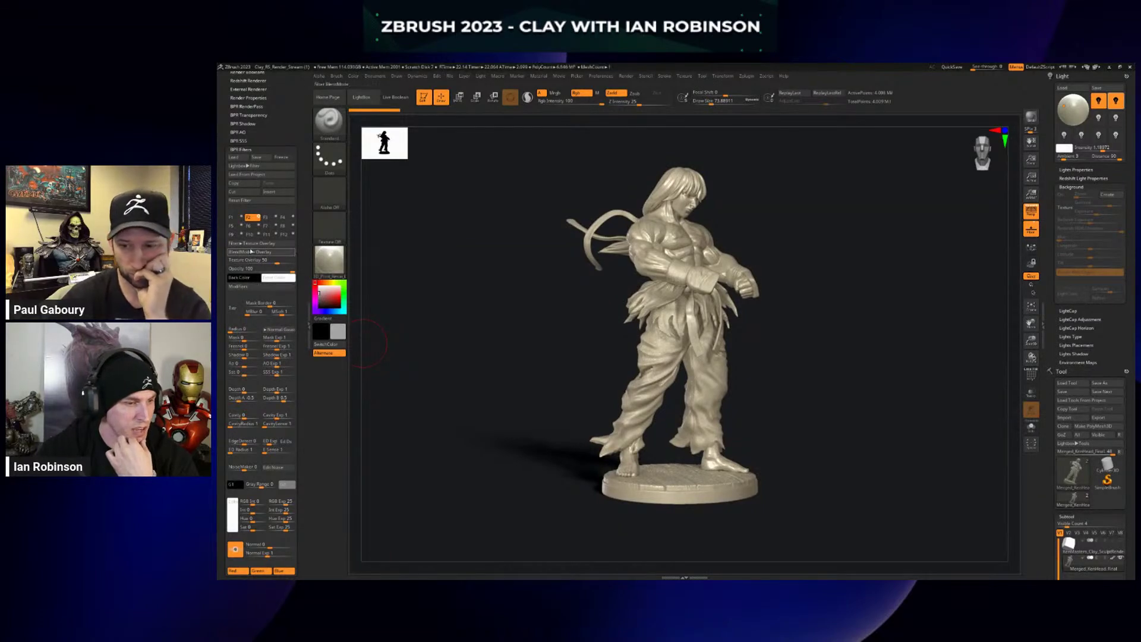
# Import BPR_AO.psd as the F2 filter's texture and reduce the Texture Overlay amount until a single copy covers the render.
pyautogui.click(234, 309)
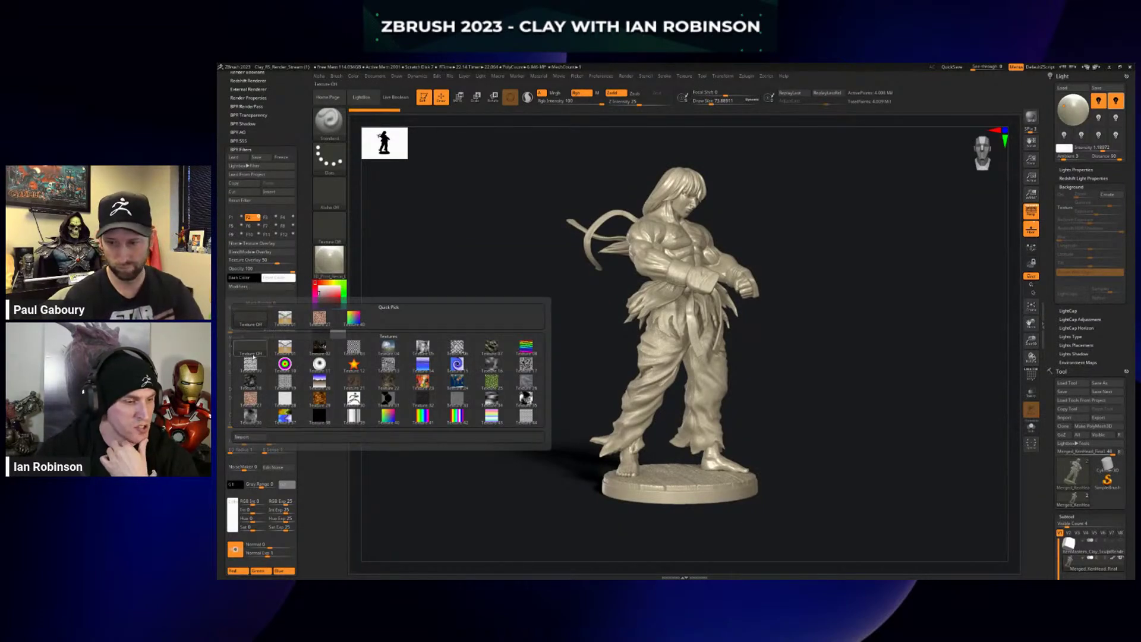
pyautogui.click(242, 437)
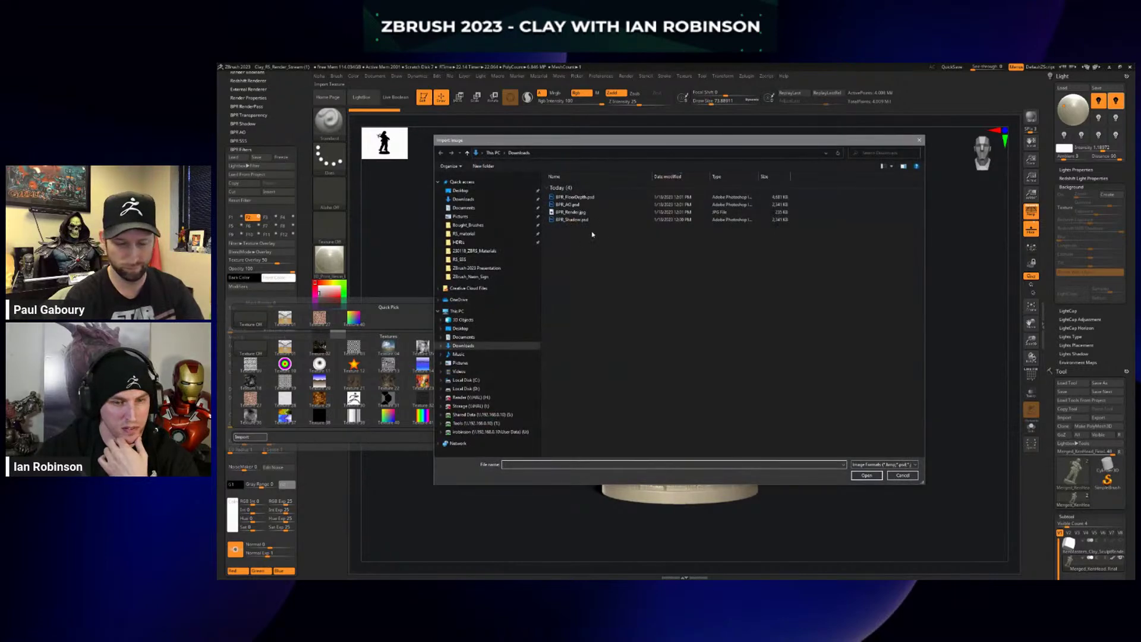
pyautogui.click(574, 205)
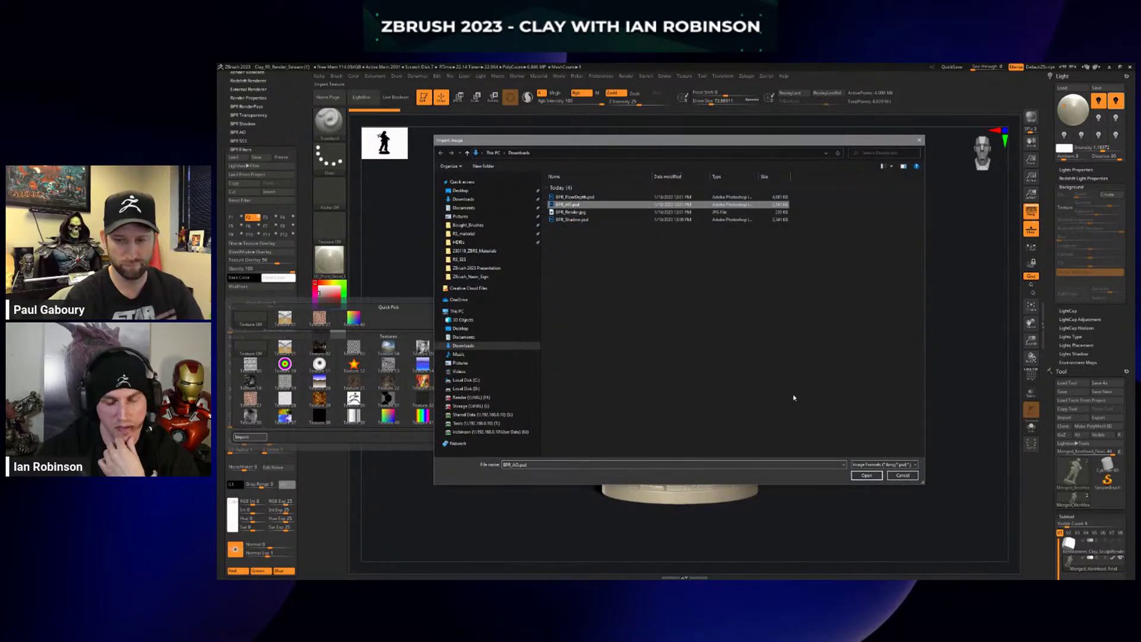
pyautogui.click(867, 475)
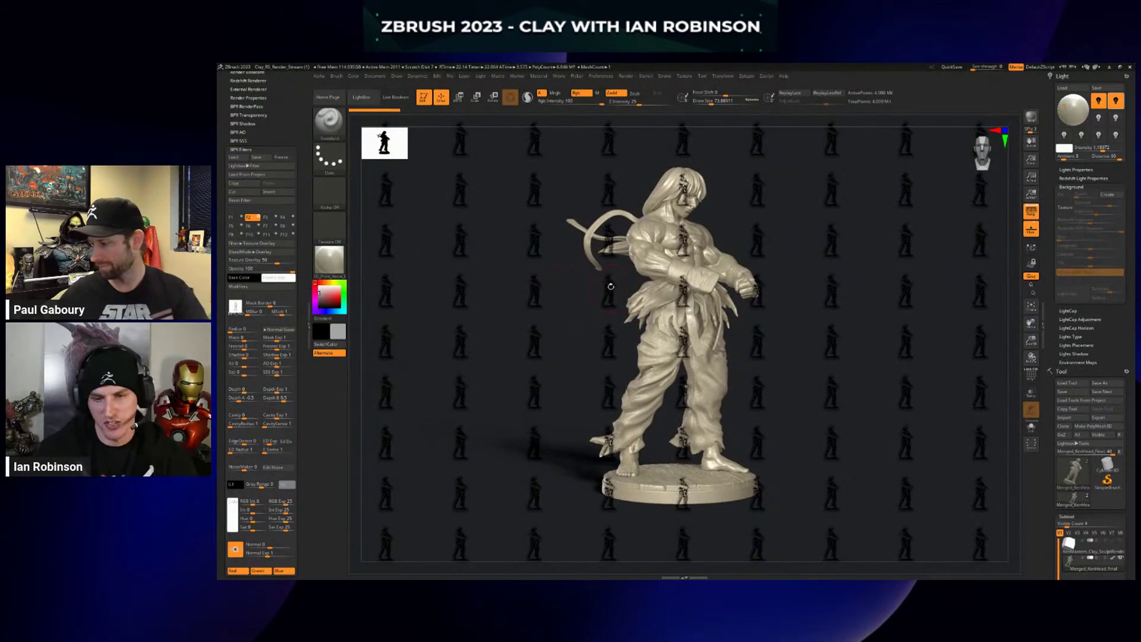
pyautogui.moveTo(273, 261); pyautogui.dragTo(256, 262)
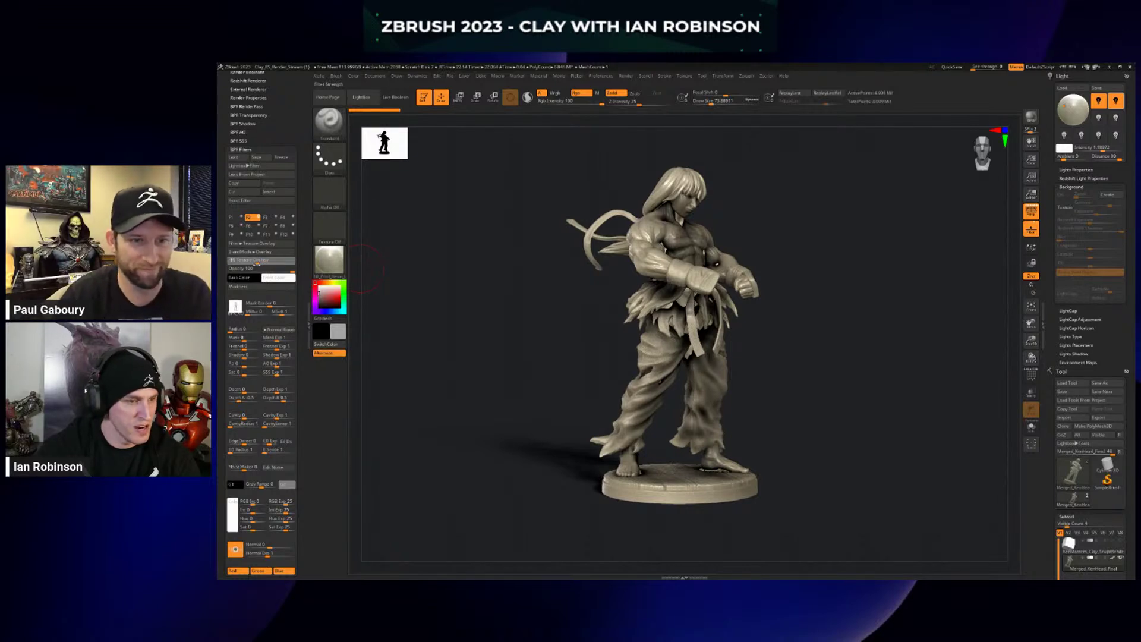
pyautogui.moveTo(262, 262); pyautogui.dragTo(264, 262)
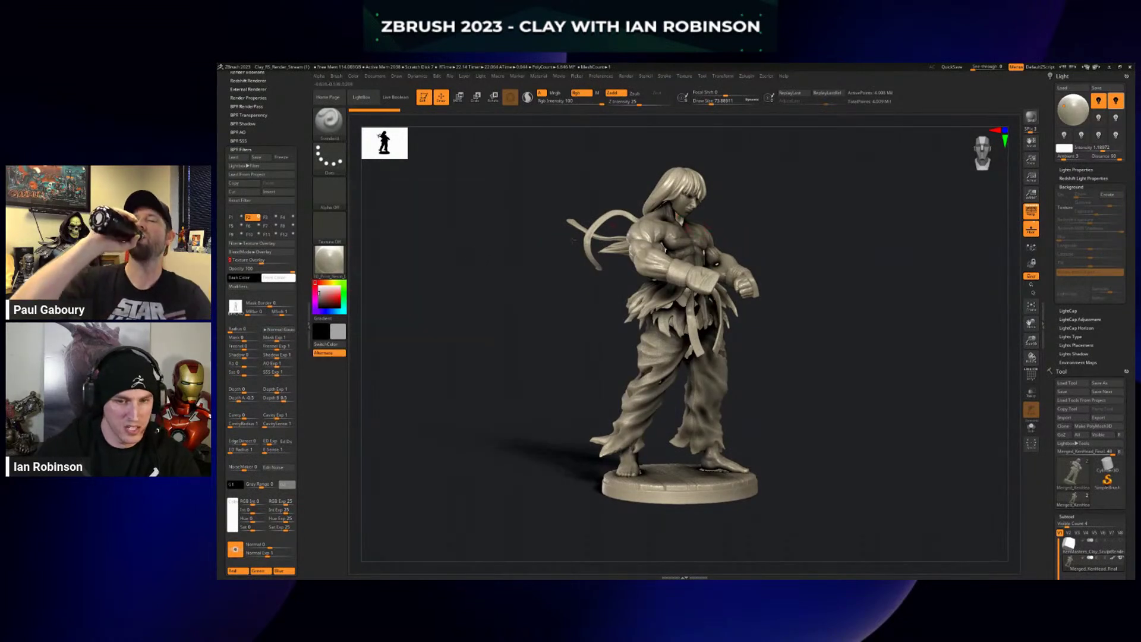
# Try the Multiply and Screen blend modes on filter F2, return it to Overlay with lower opacity and re-render the statue.
pyautogui.click(262, 251)
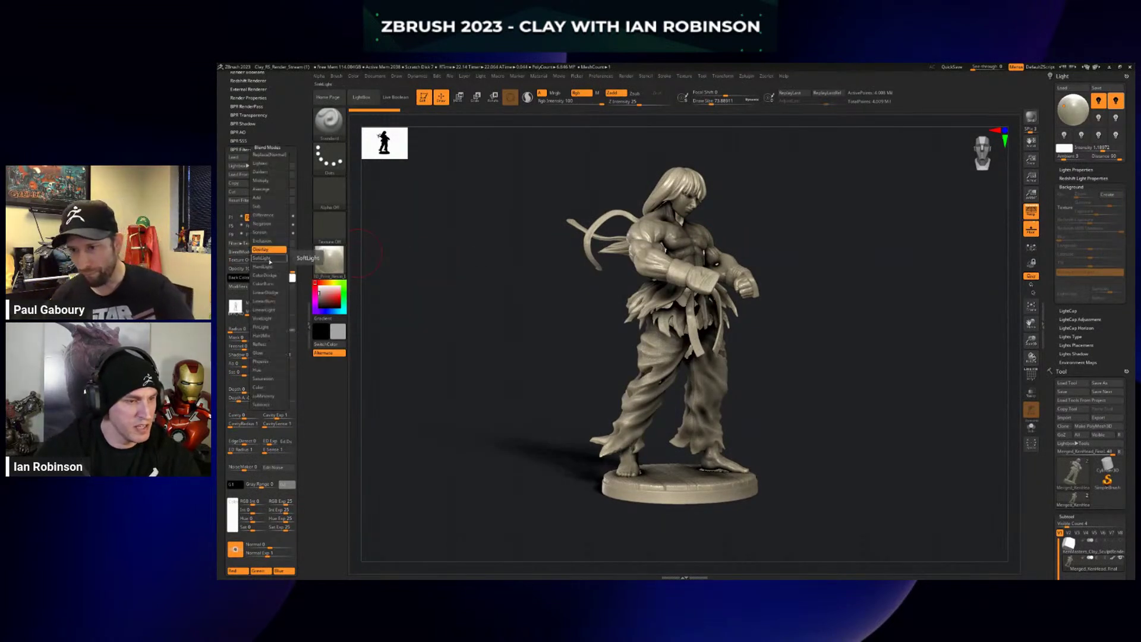
pyautogui.click(261, 180)
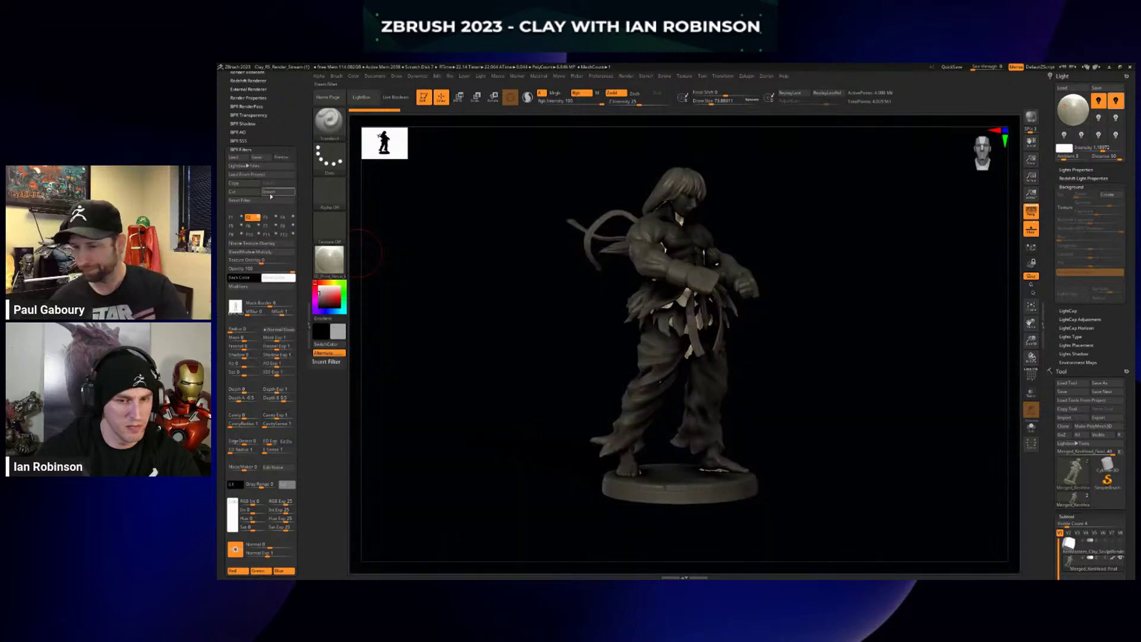
pyautogui.click(261, 252)
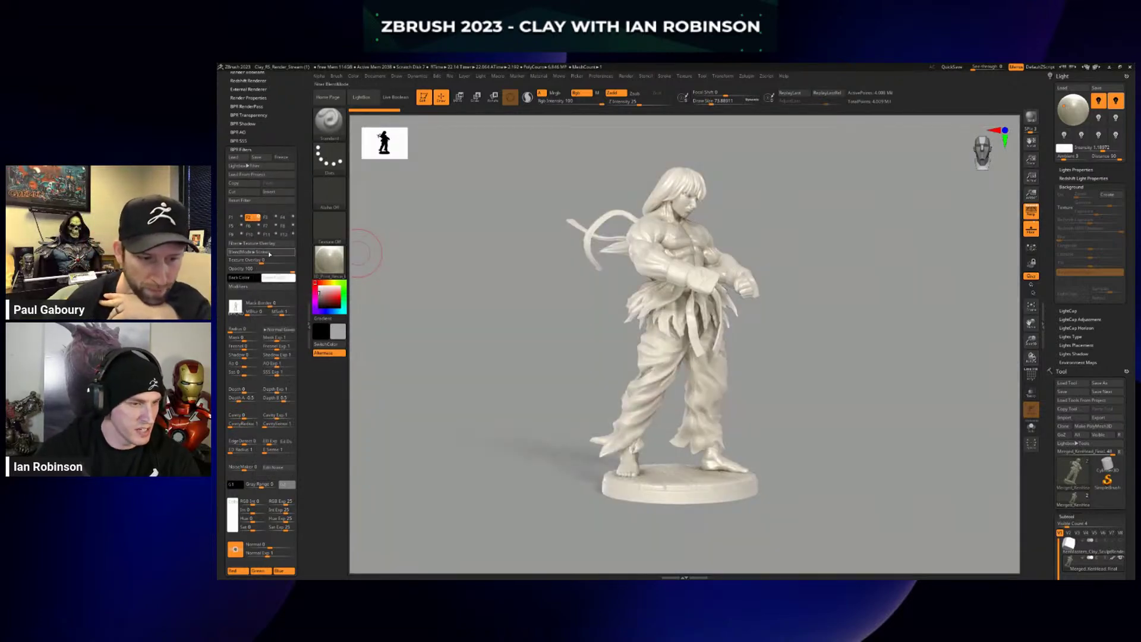
pyautogui.click(262, 252)
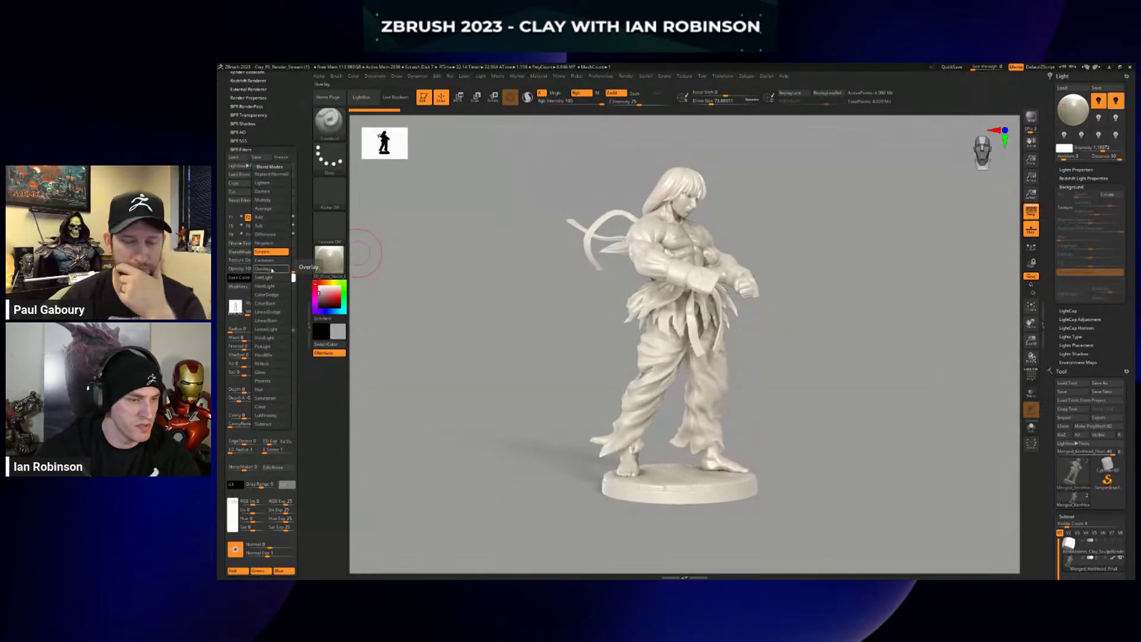
pyautogui.click(272, 269)
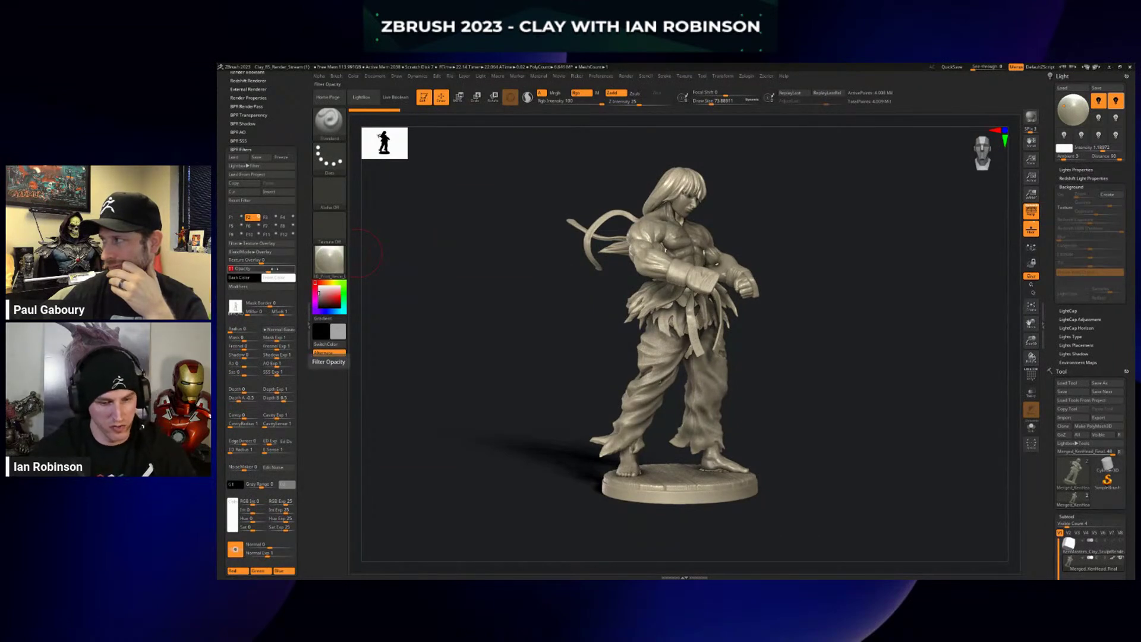
pyautogui.hotkey('shift', 'r')
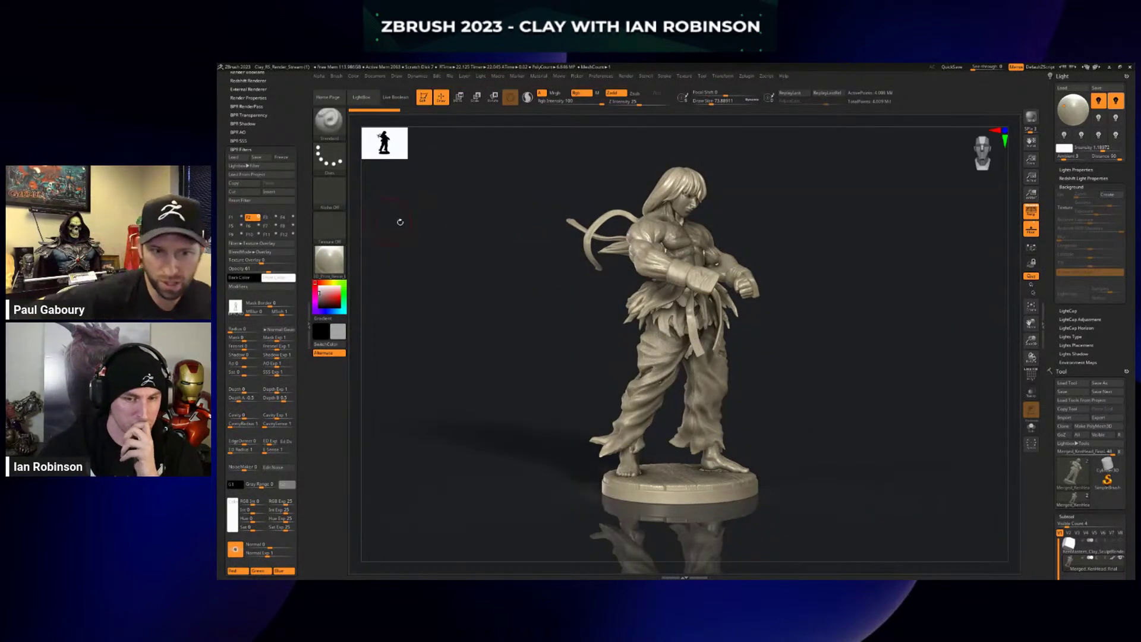
# Set the Redshift primary and secondary GI engine quality to 0 and render the statue.
pyautogui.click(252, 149)
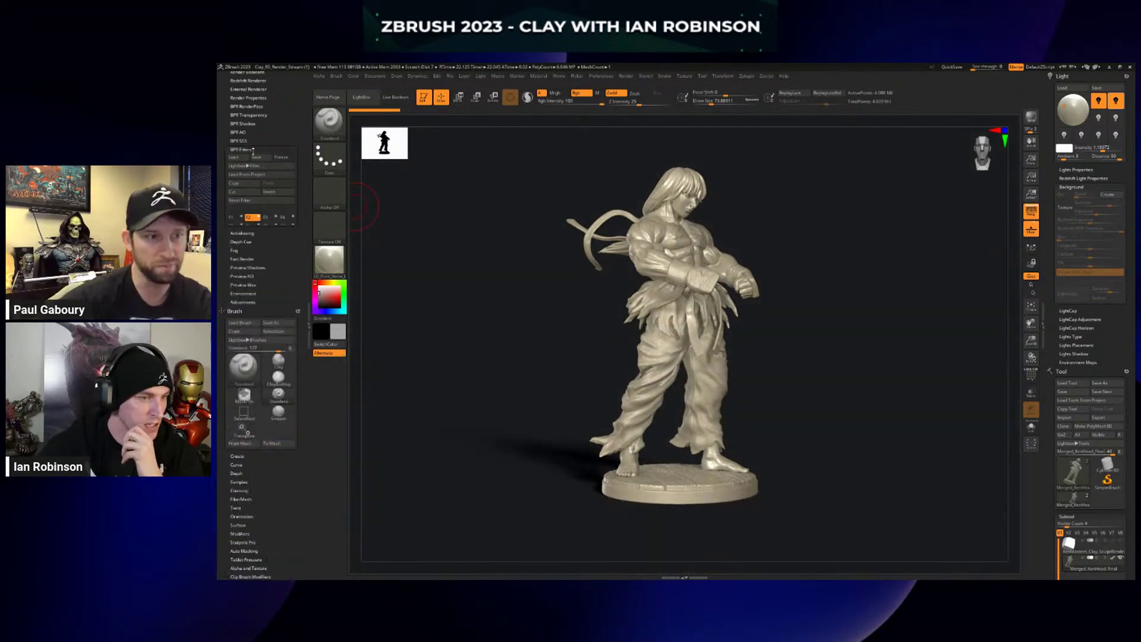
pyautogui.scroll(5, 274, 232)
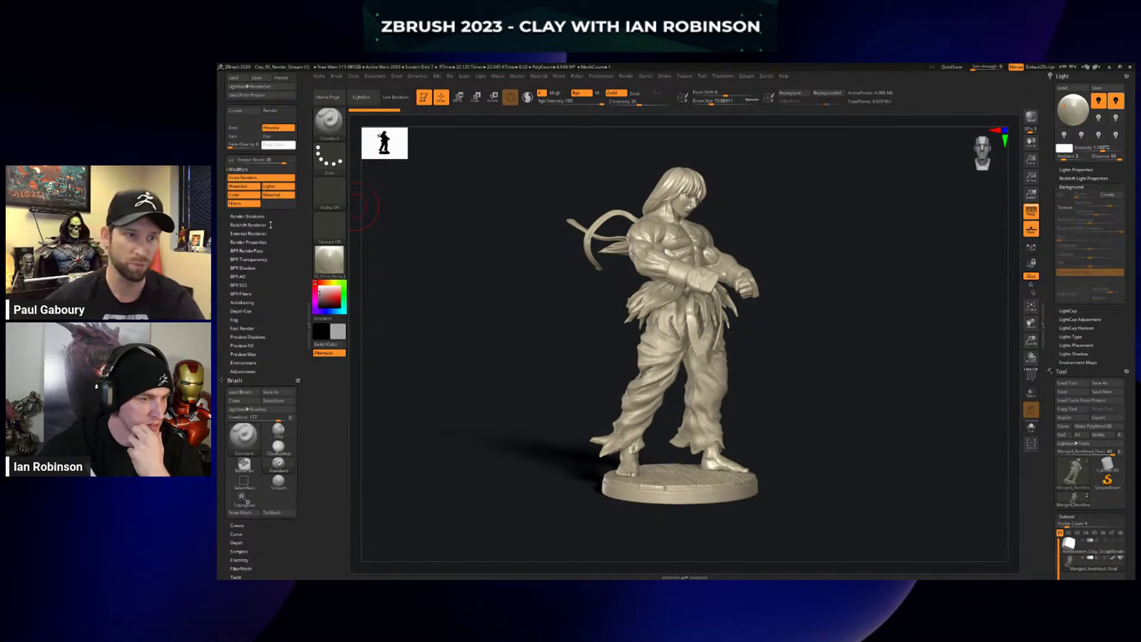
pyautogui.click(255, 225)
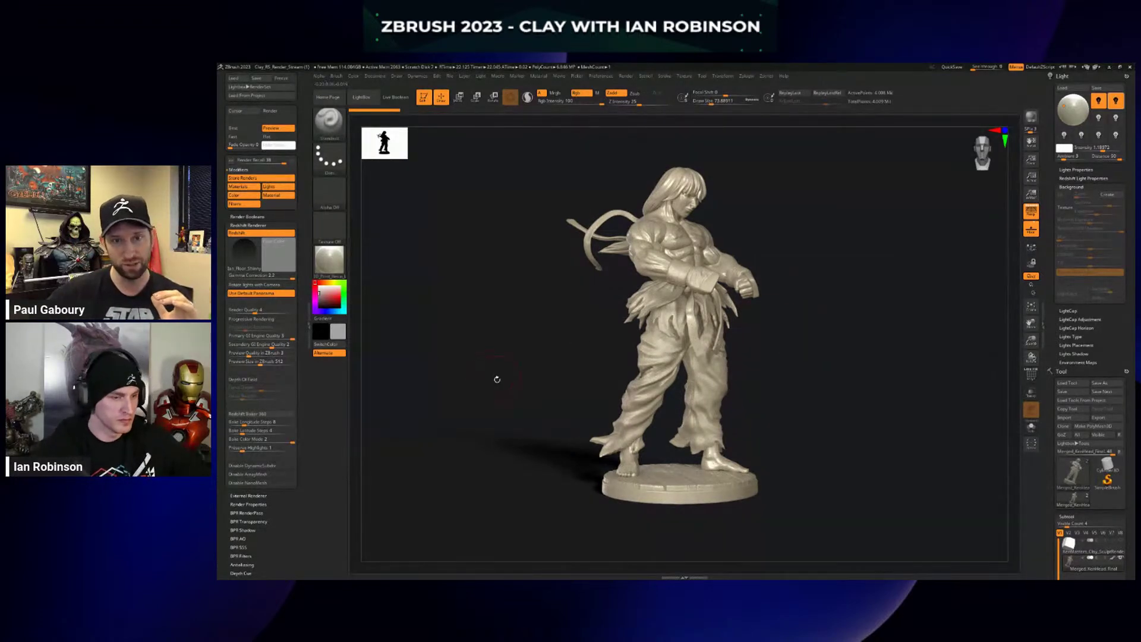
pyautogui.moveTo(250, 345); pyautogui.dragTo(225, 346)
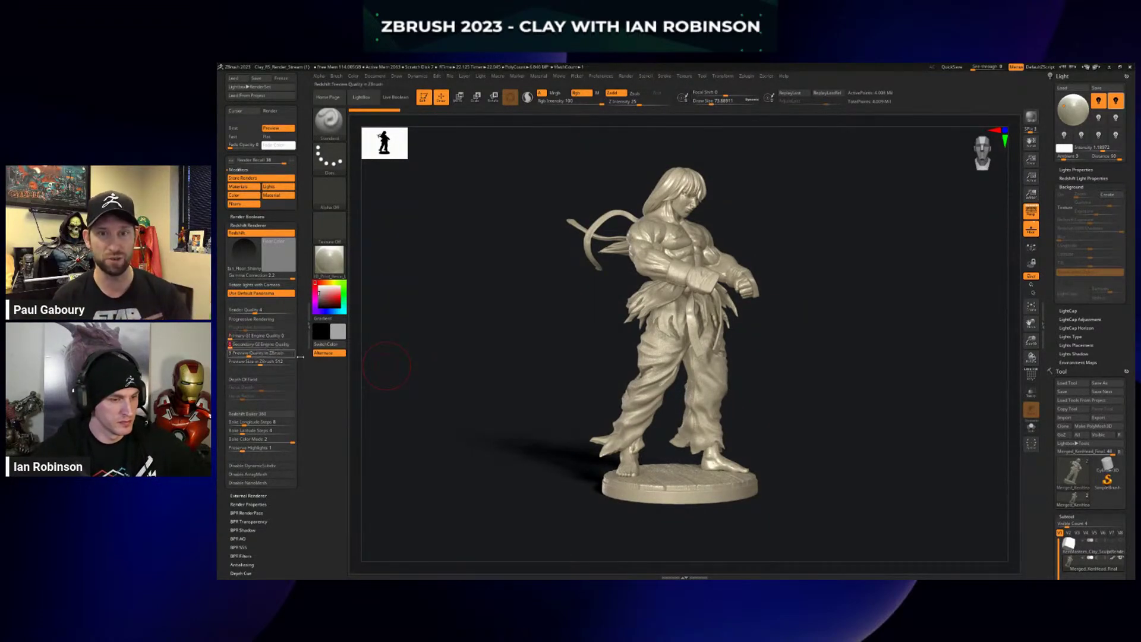
pyautogui.hotkey('shift', 'r')
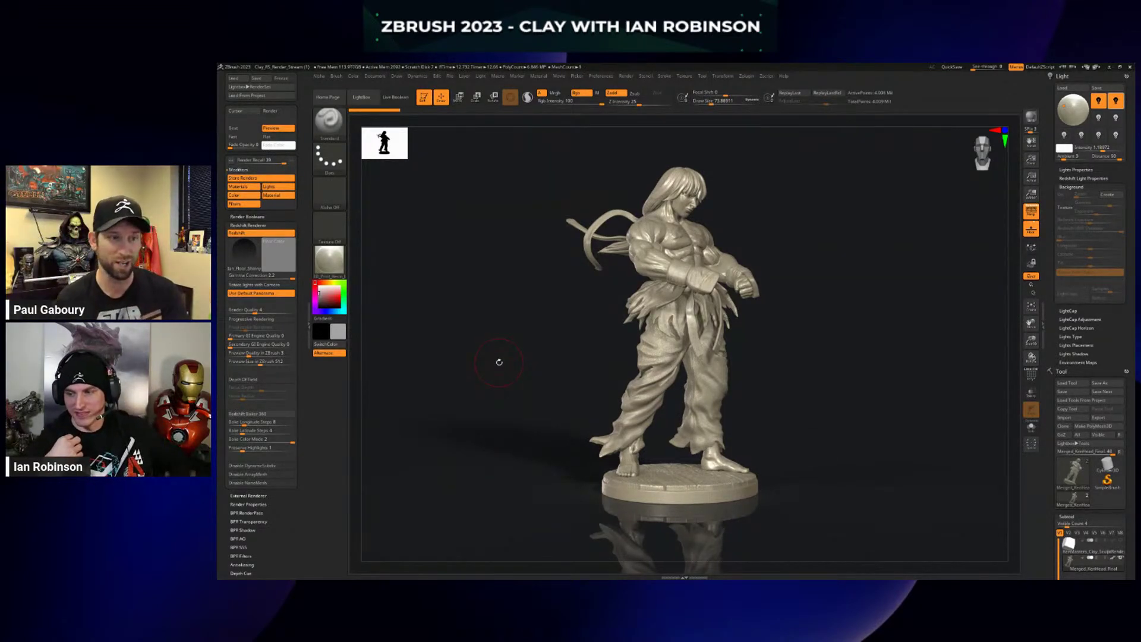
# Try rendering the statue with the primary GI engine quality raised to 3 and the secondary to 2.
pyautogui.moveTo(1106, 467)
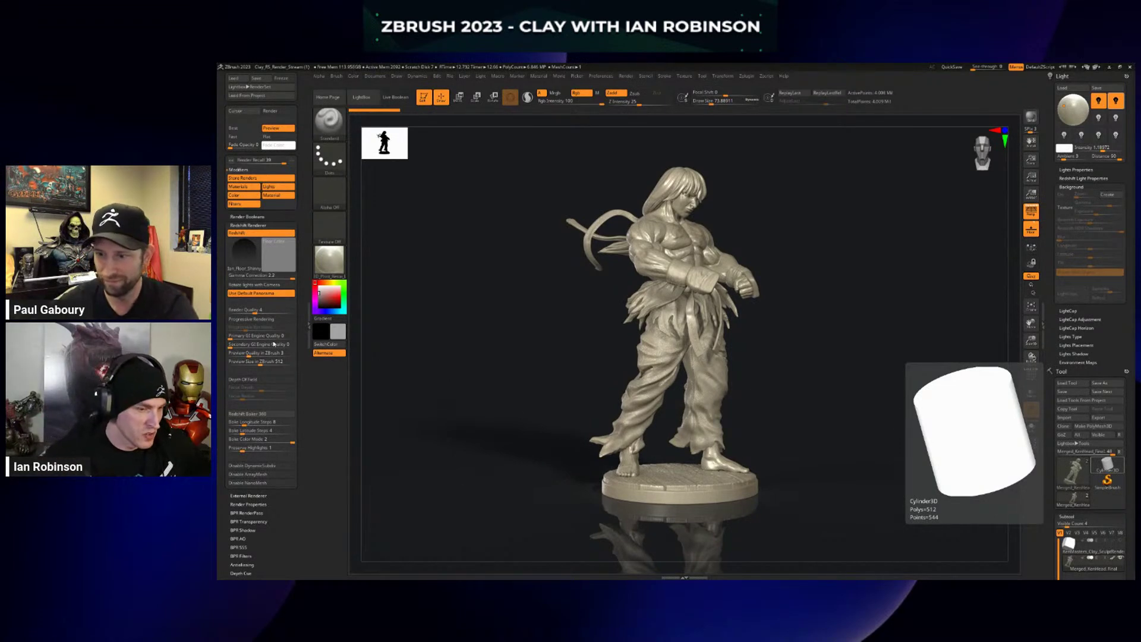
pyautogui.moveTo(250, 337); pyautogui.dragTo(276, 344)
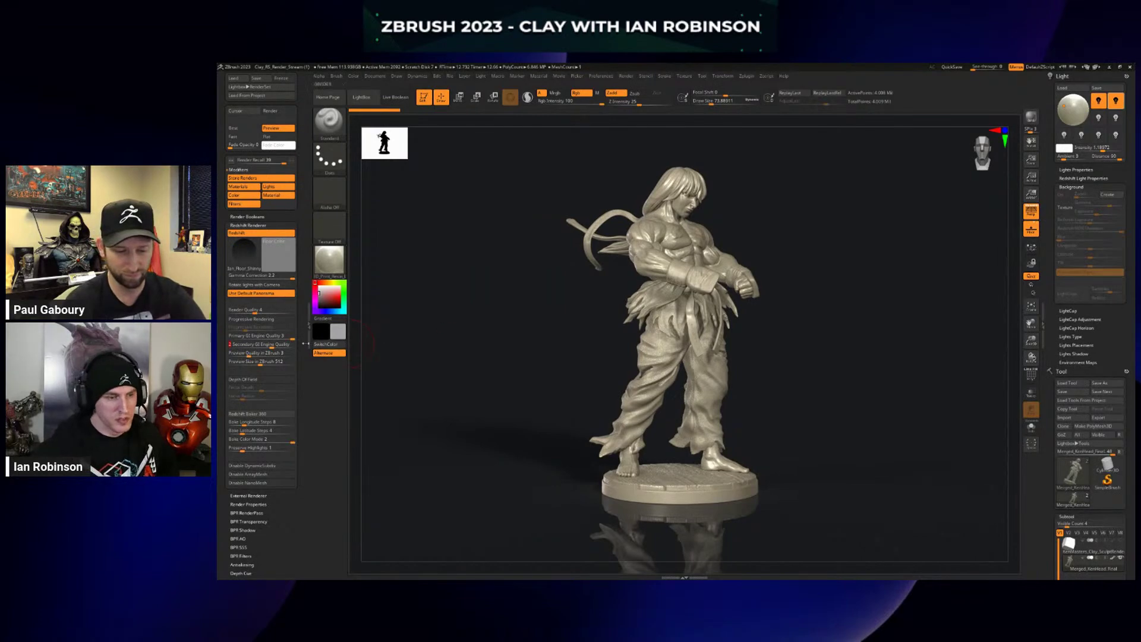
pyautogui.press('shift')
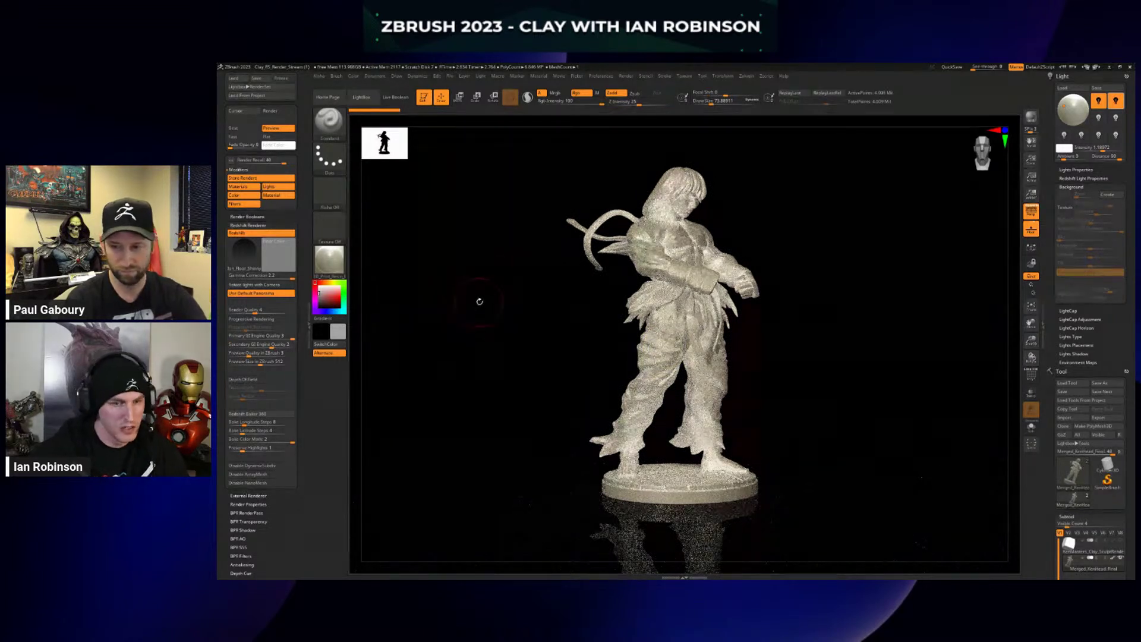
pyautogui.click(477, 302)
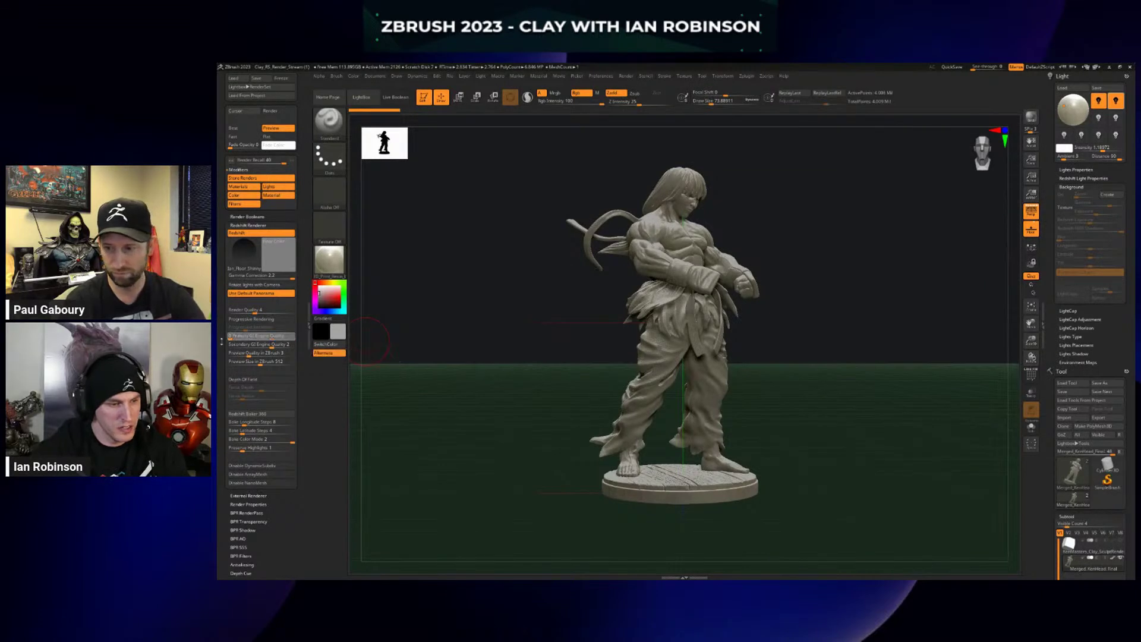
# Return both GI engine quality values to 0 and render the statue again for comparison.
pyautogui.write('0')
pyautogui.press('Tab')
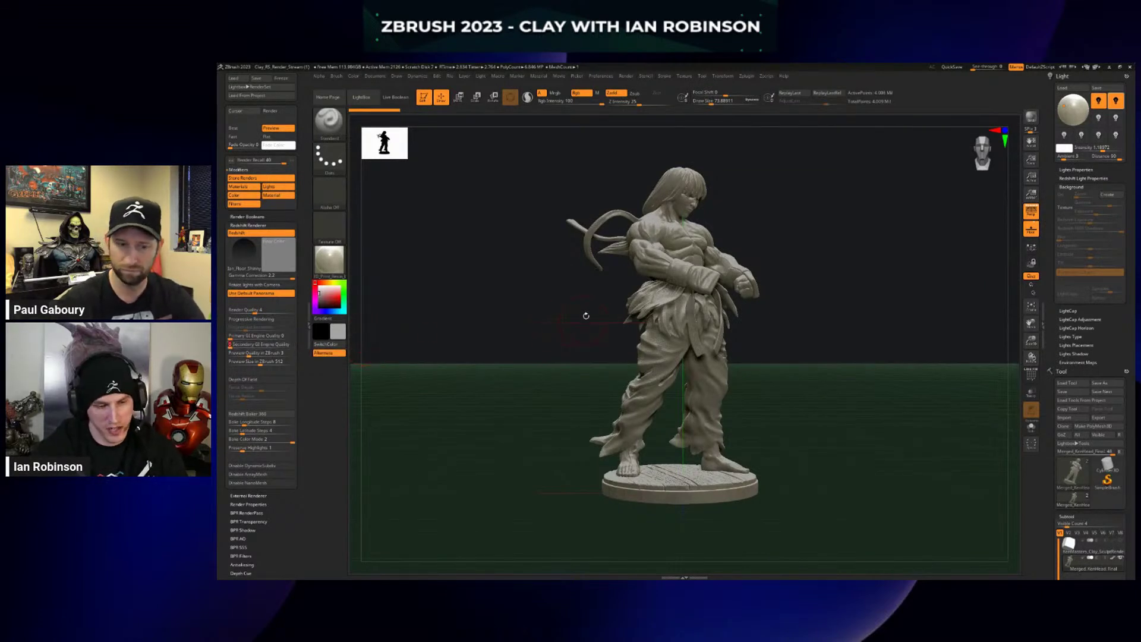
pyautogui.hotkey('shift', 'r')
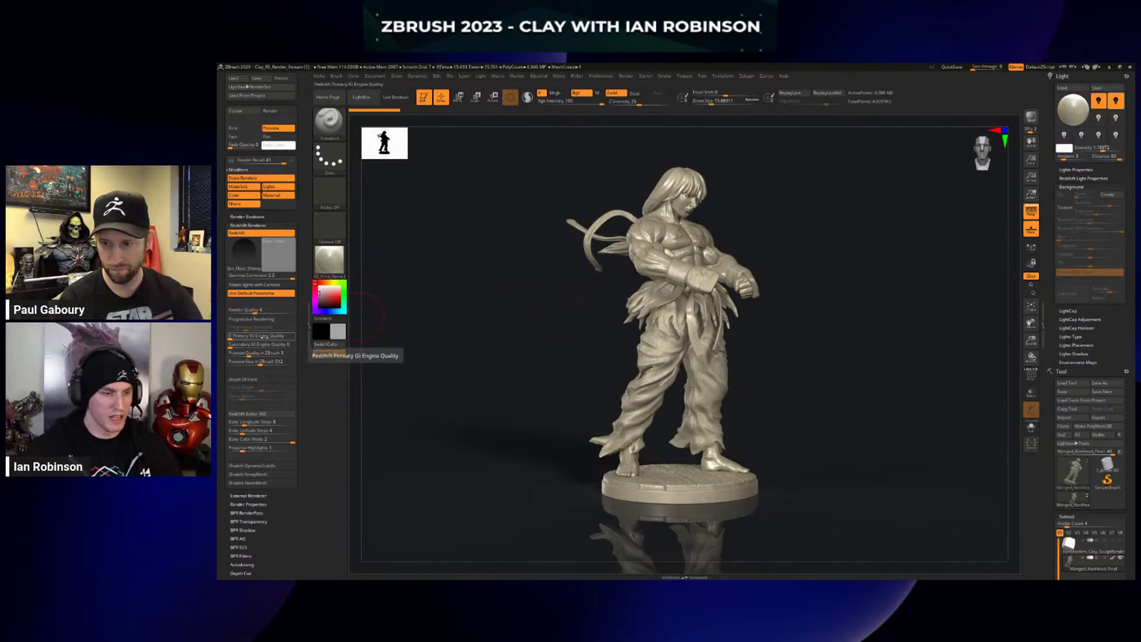
# Restore the primary GI engine quality to 3 and the secondary to 2, and collapse the light's background settings.
pyautogui.click(275, 345)
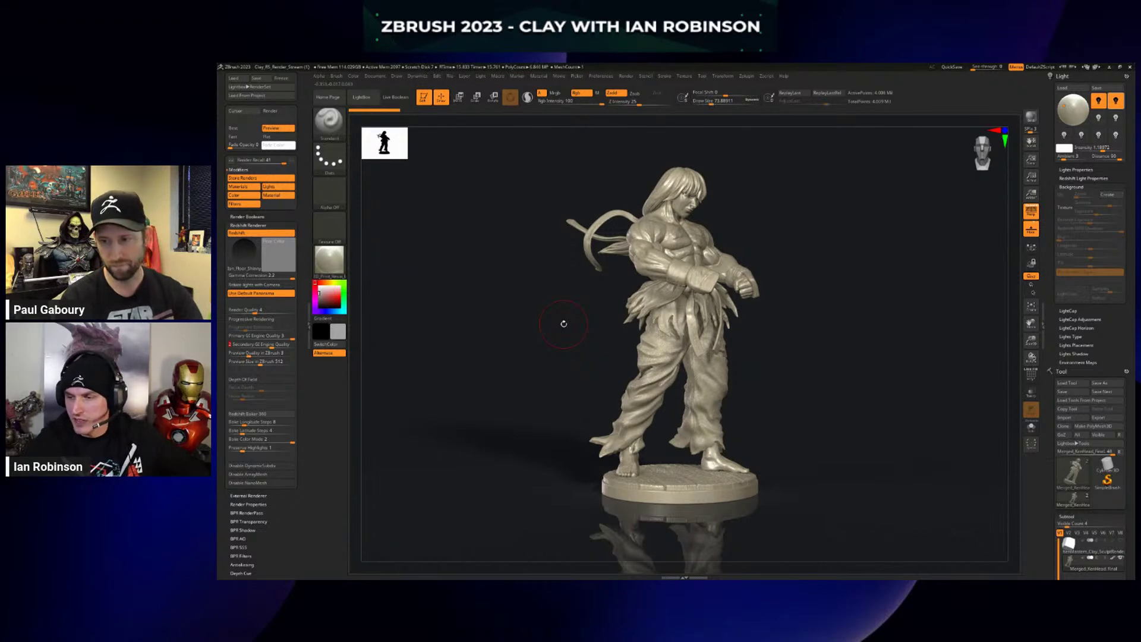
pyautogui.click(1078, 186)
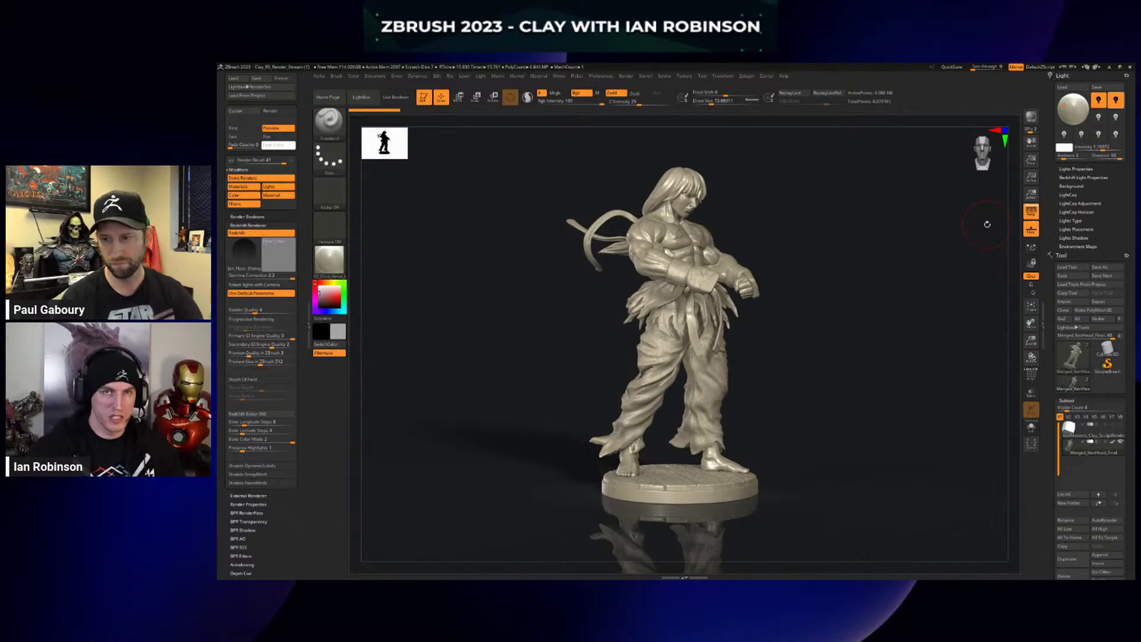
pyautogui.press('b')
pyautogui.press('c')
pyautogui.press('b')
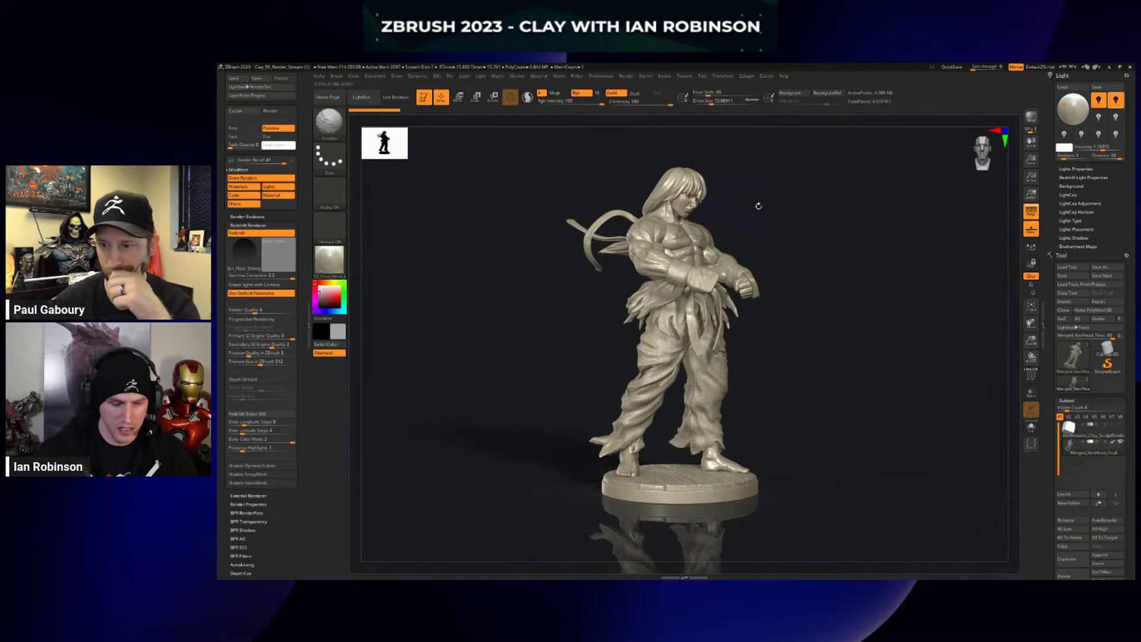
# Isolate the statue's head and hair and fill them with the Redshift Leather material, applying material only without color.
pyautogui.keyDown('ctrl'); pyautogui.keyDown('shift'); pyautogui.click(689, 187); pyautogui.keyUp('shift'); pyautogui.keyUp('ctrl')
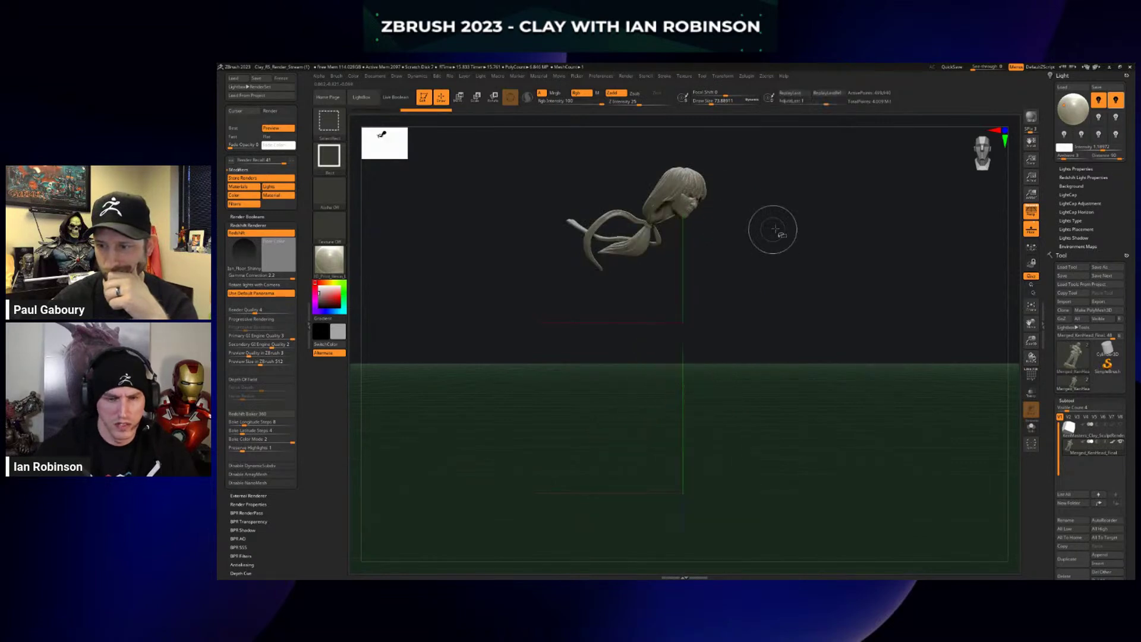
pyautogui.press('b')
pyautogui.click(459, 376)
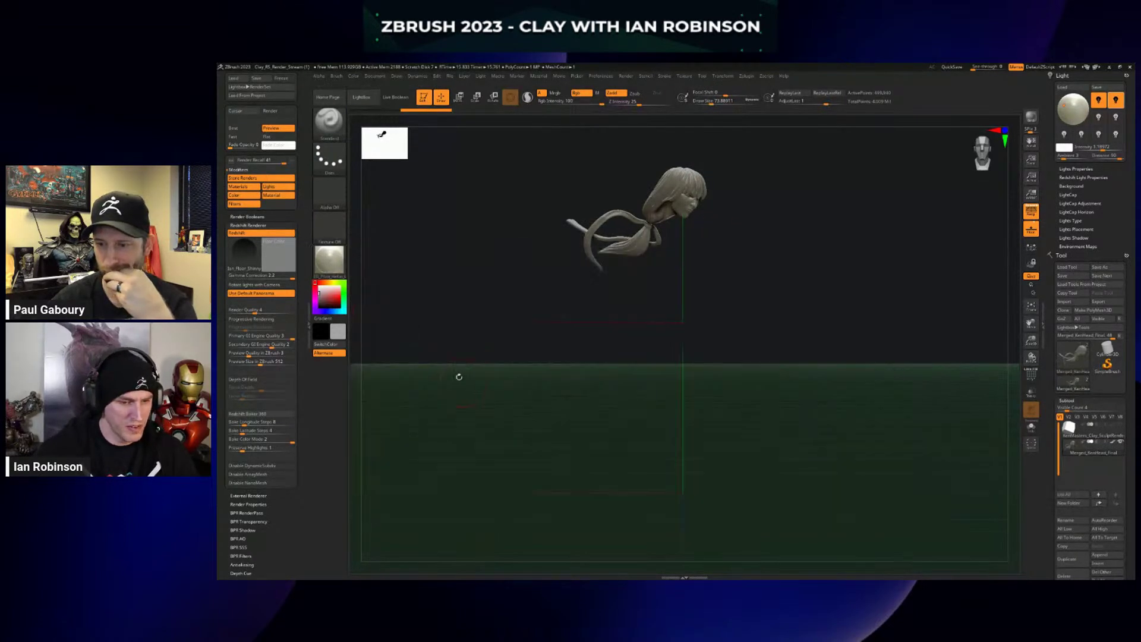
pyautogui.click(329, 260)
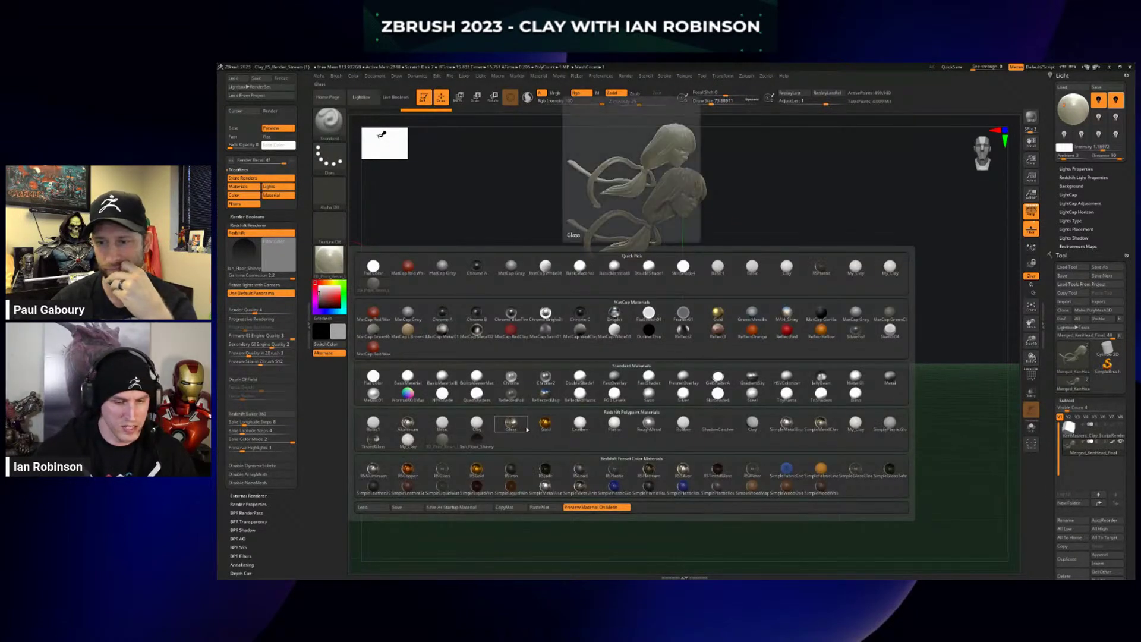
pyautogui.click(581, 423)
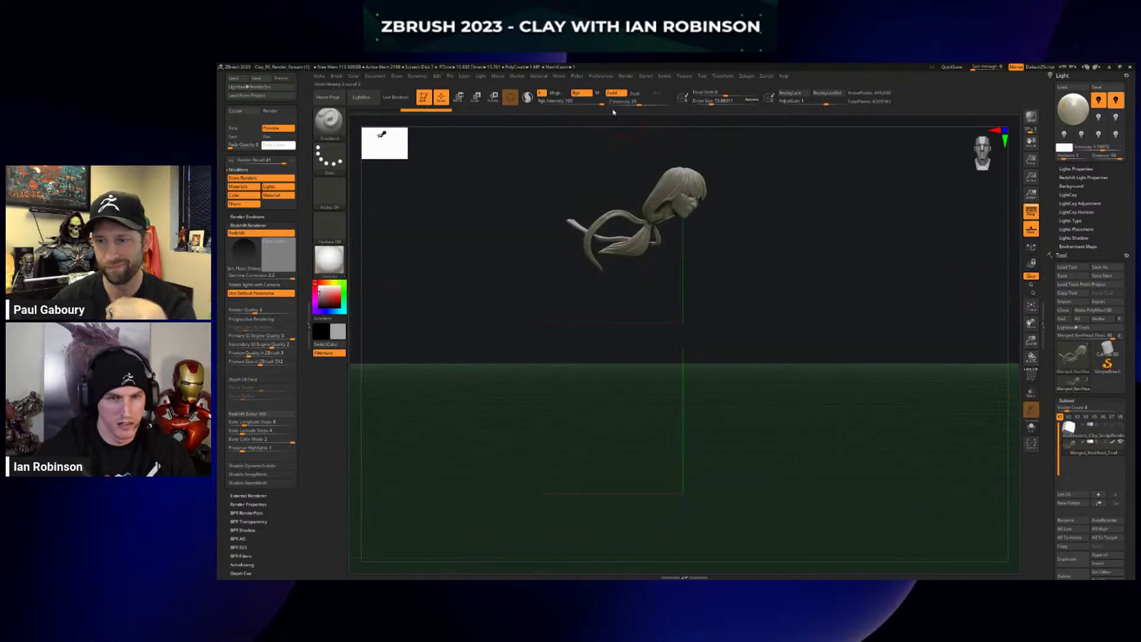
pyautogui.click(597, 92)
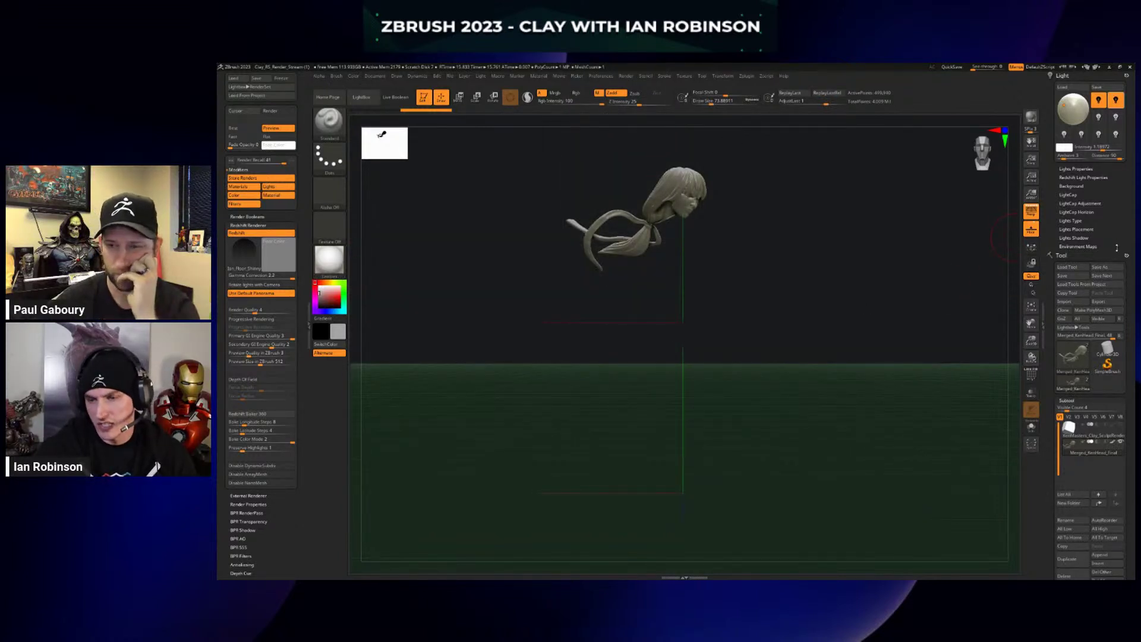
pyautogui.click(374, 76)
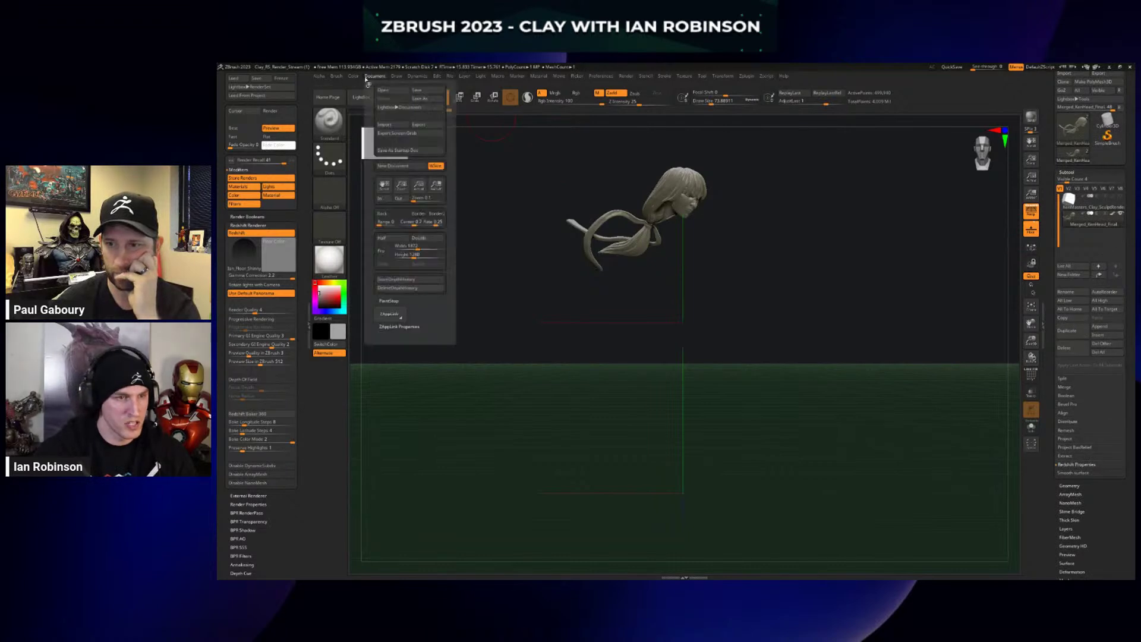
pyautogui.click(353, 76)
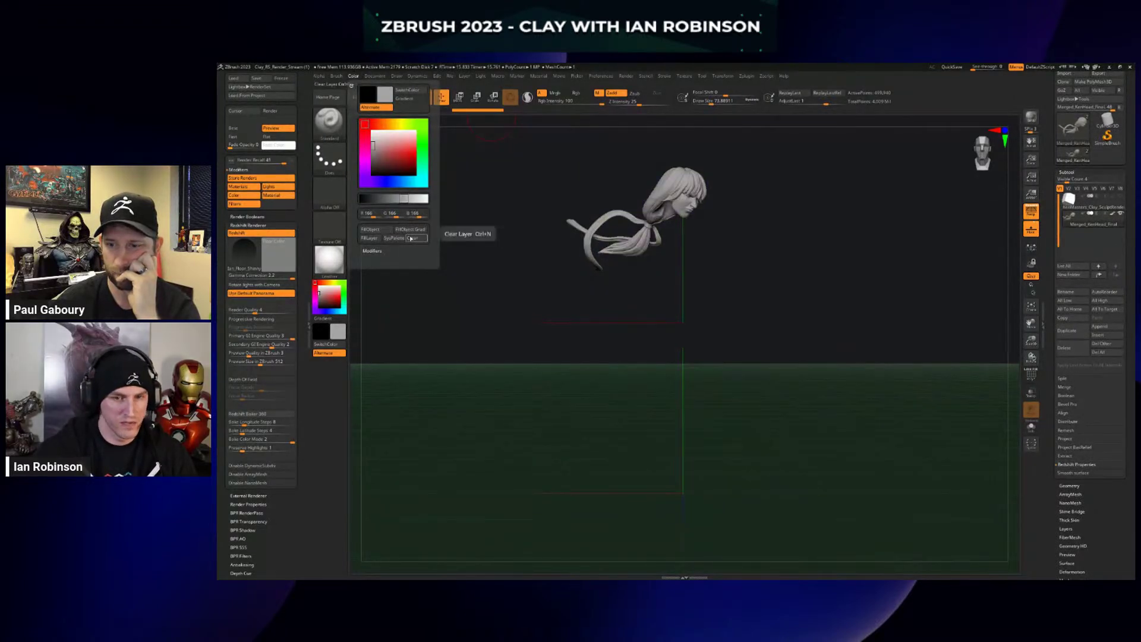
# Show only the body, trousers and base, and fill them with another Redshift polypaint material.
pyautogui.moveTo(519, 271)
pyautogui.keyDown('ctrl'); pyautogui.keyDown('shift'); pyautogui.mouseDown()
pyautogui.moveTo(496, 312)
pyautogui.moveTo(530, 305)
pyautogui.mouseUp(); pyautogui.keyUp('shift'); pyautogui.keyUp('ctrl')
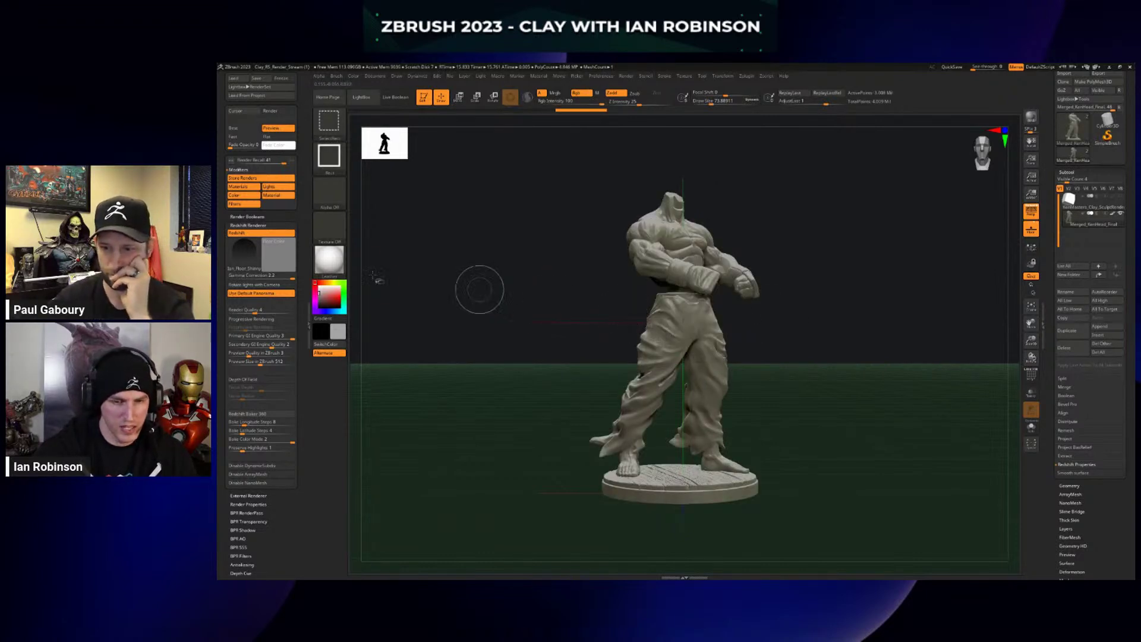
pyautogui.press('m')
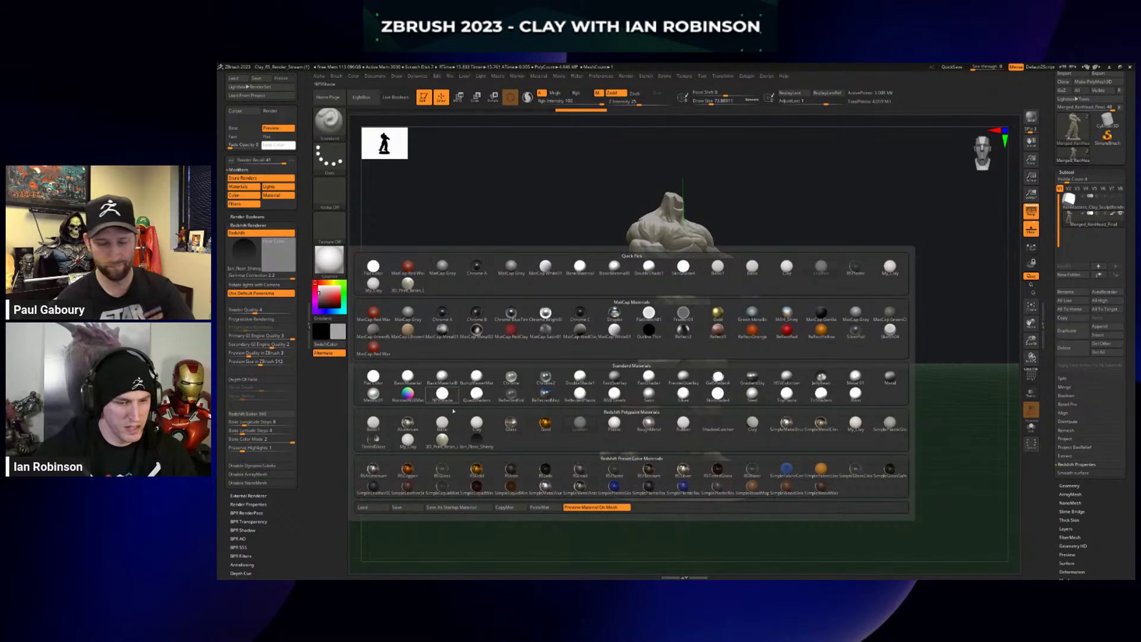
pyautogui.click(443, 426)
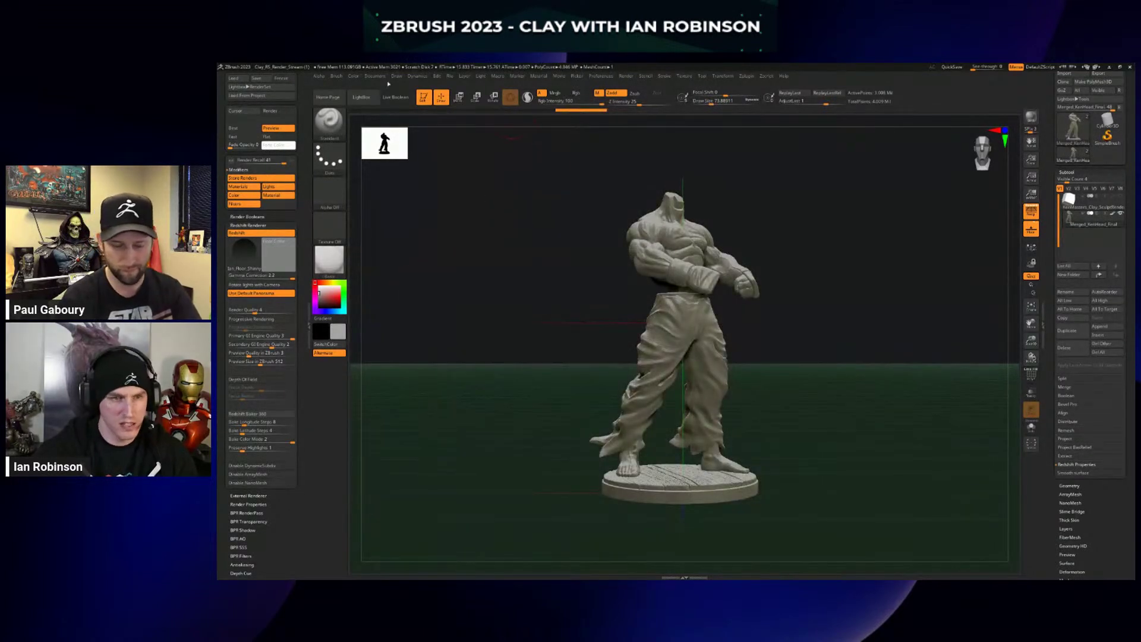
pyautogui.click(355, 76)
pyautogui.click(384, 232)
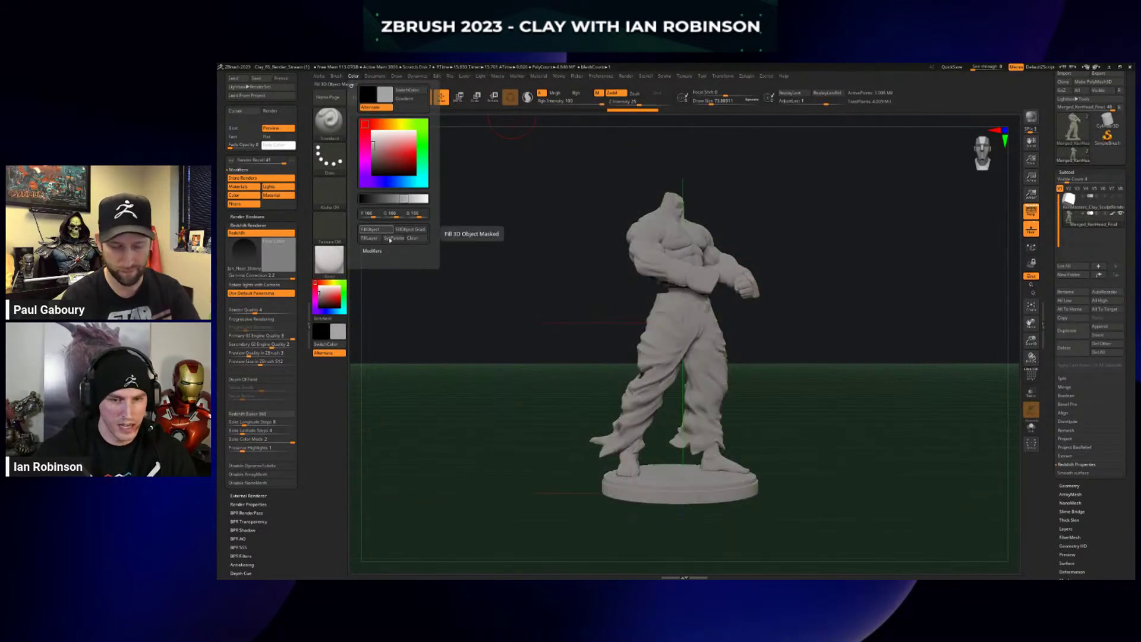
# Isolate the statue's round base, fill it with the TintedGlass material, and render the whole statue.
pyautogui.keyDown('ctrl'); pyautogui.keyDown('shift'); pyautogui.click(682, 492); pyautogui.keyUp('shift'); pyautogui.keyUp('ctrl')
pyautogui.click(343, 274)
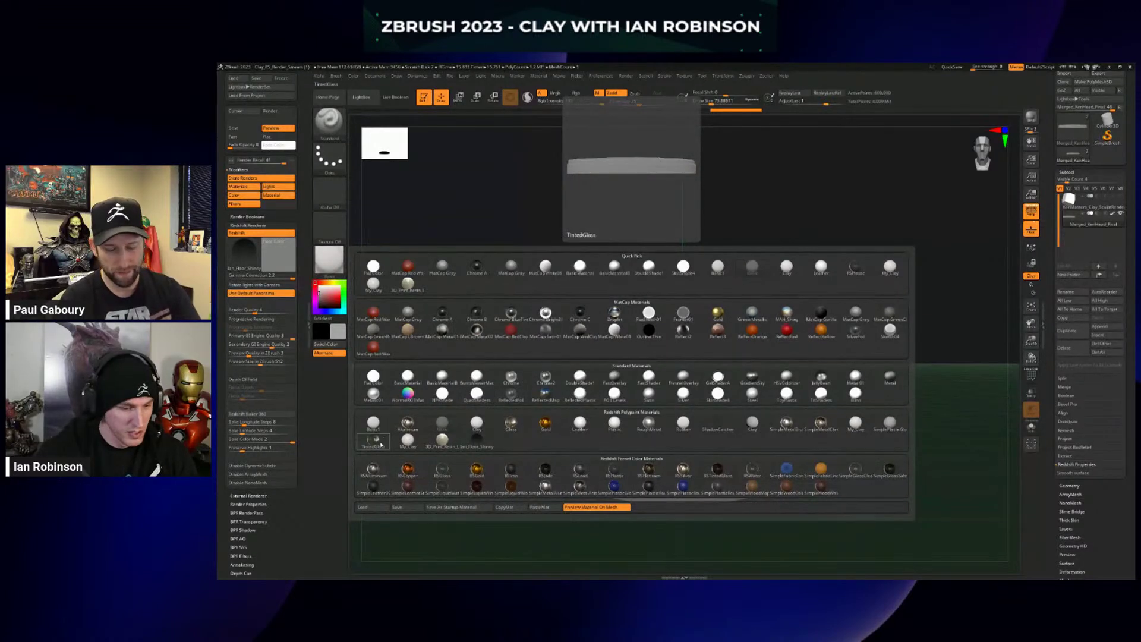
pyautogui.click(432, 426)
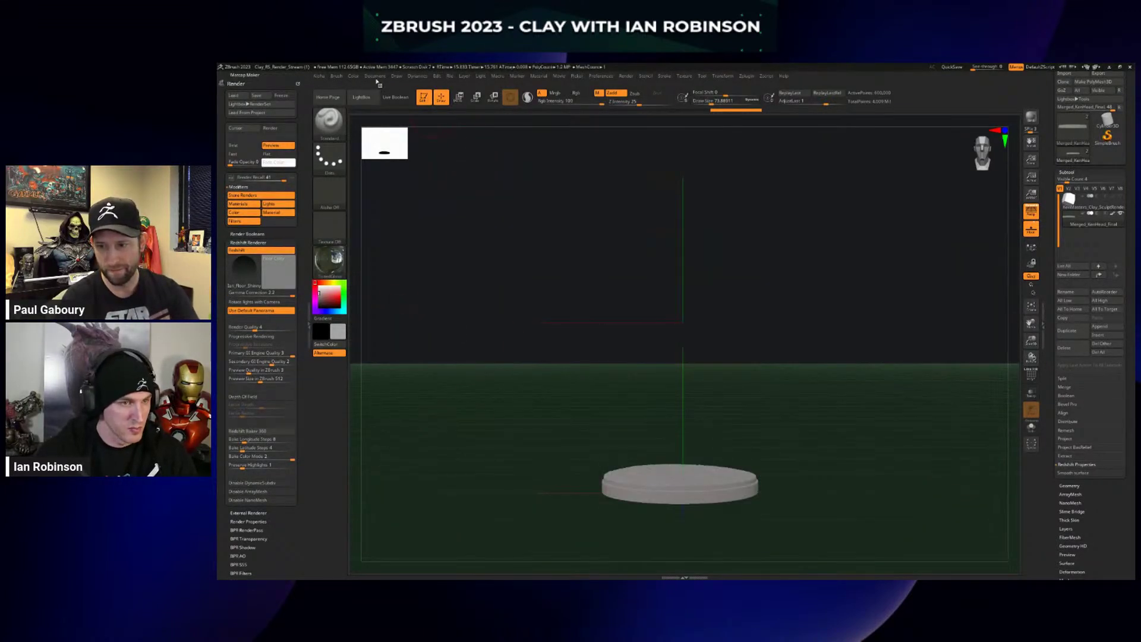
pyautogui.click(353, 76)
pyautogui.click(383, 231)
pyautogui.hotkey('ctrl', 'shift')
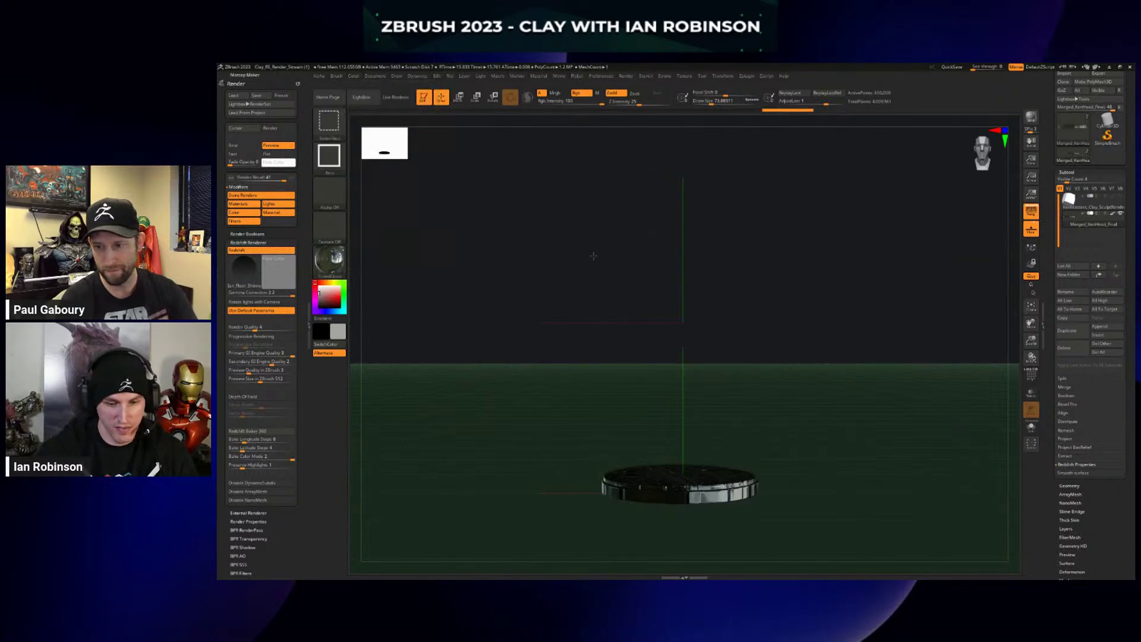
pyautogui.keyDown('ctrl'); pyautogui.keyDown('shift'); pyautogui.click(592, 255); pyautogui.keyUp('shift'); pyautogui.keyUp('ctrl')
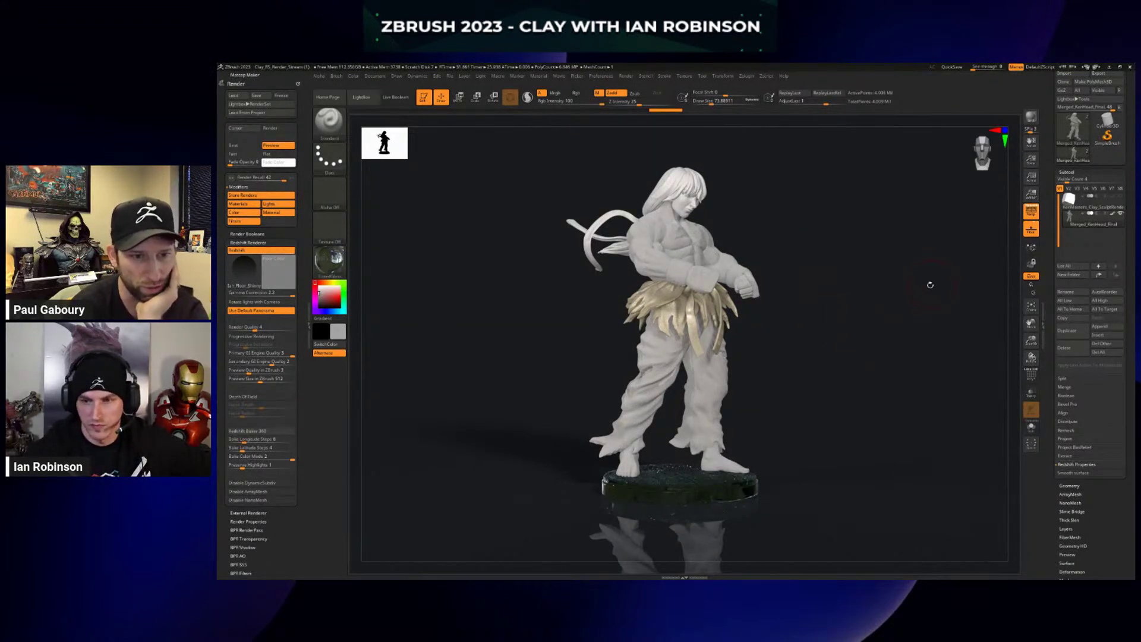
# Toggle the floor off and back on, and set the Redshift floor material to Flat Color.
pyautogui.click(248, 272)
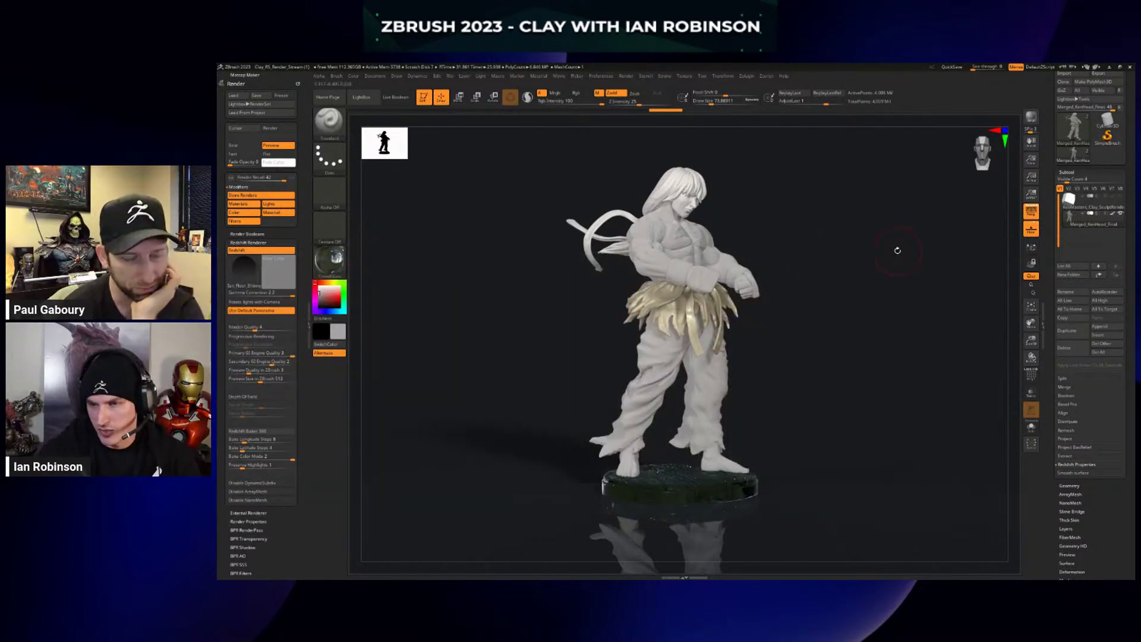
pyautogui.click(1034, 232)
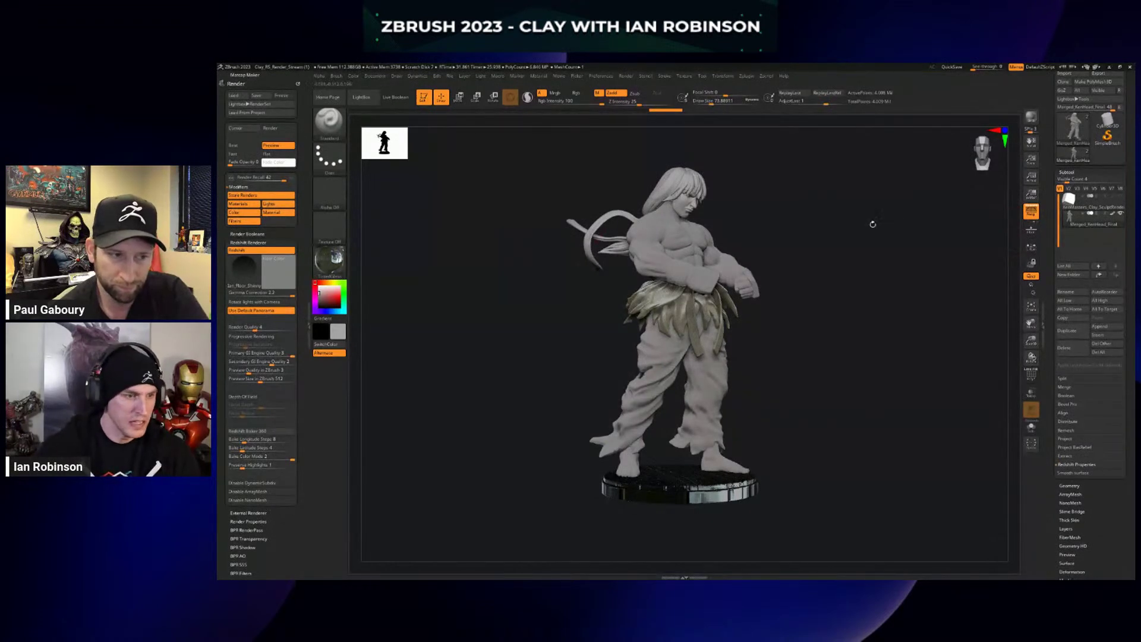
pyautogui.click(1030, 230)
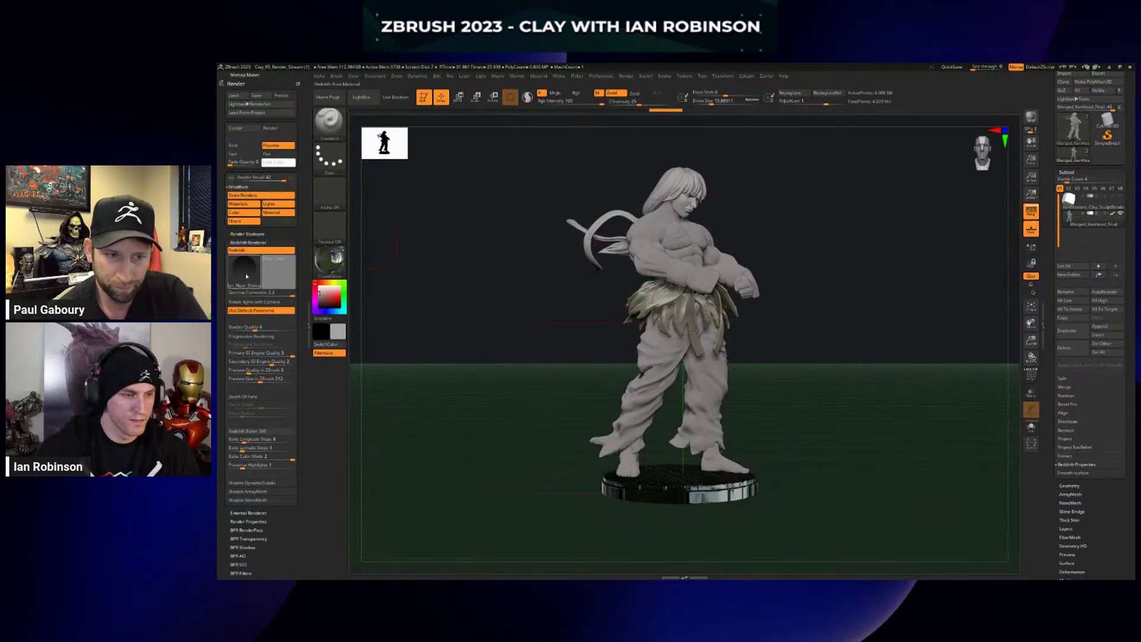
pyautogui.press('m')
pyautogui.click(251, 400)
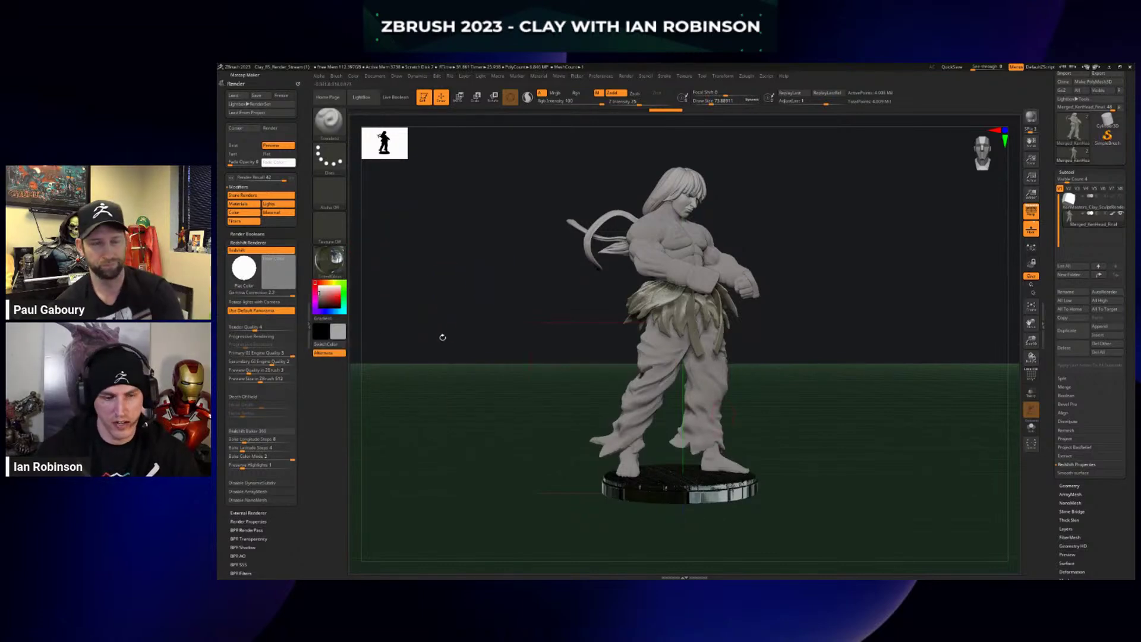
# Fill the whole statue with a plain white Redshift polypaint material, start a render, and return to the working view.
pyautogui.click(339, 274)
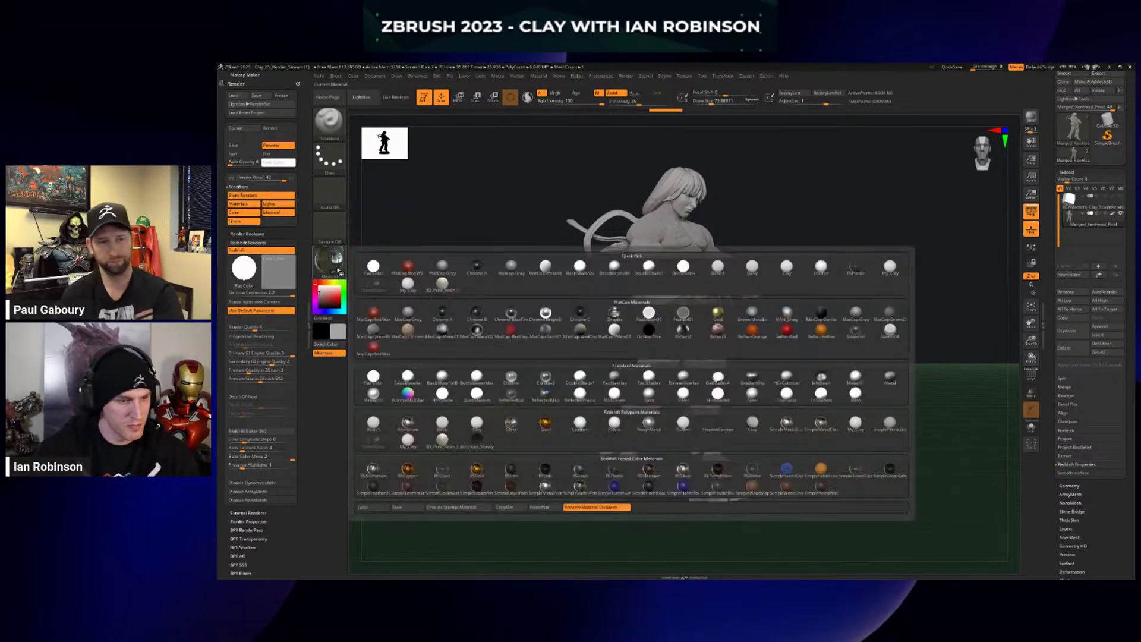
pyautogui.click(338, 271)
pyautogui.click(442, 424)
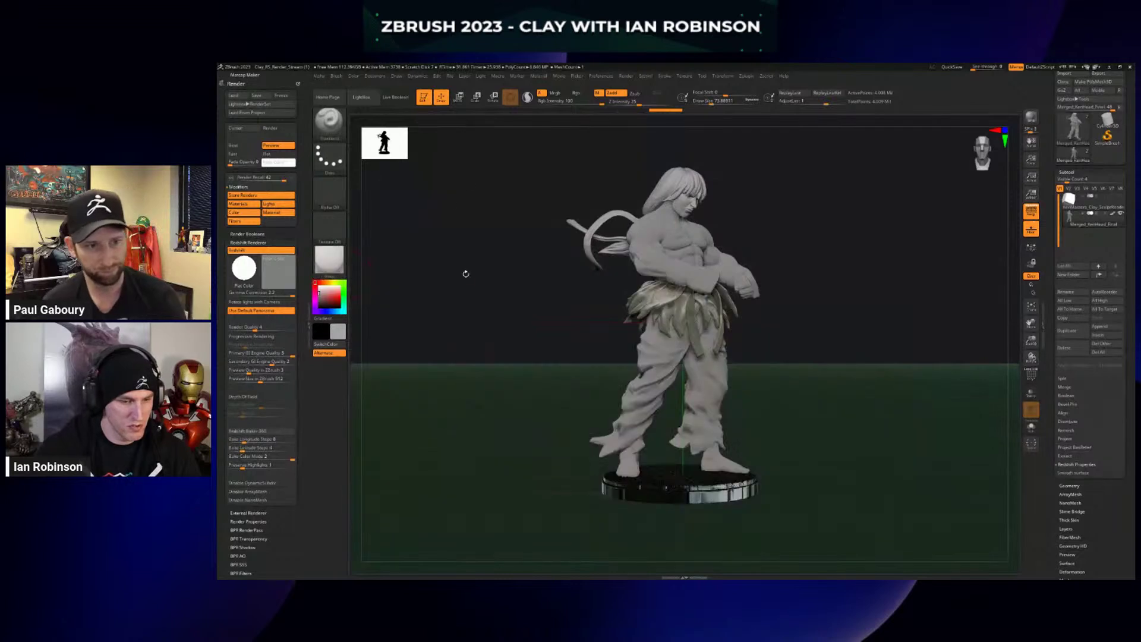
pyautogui.click(353, 76)
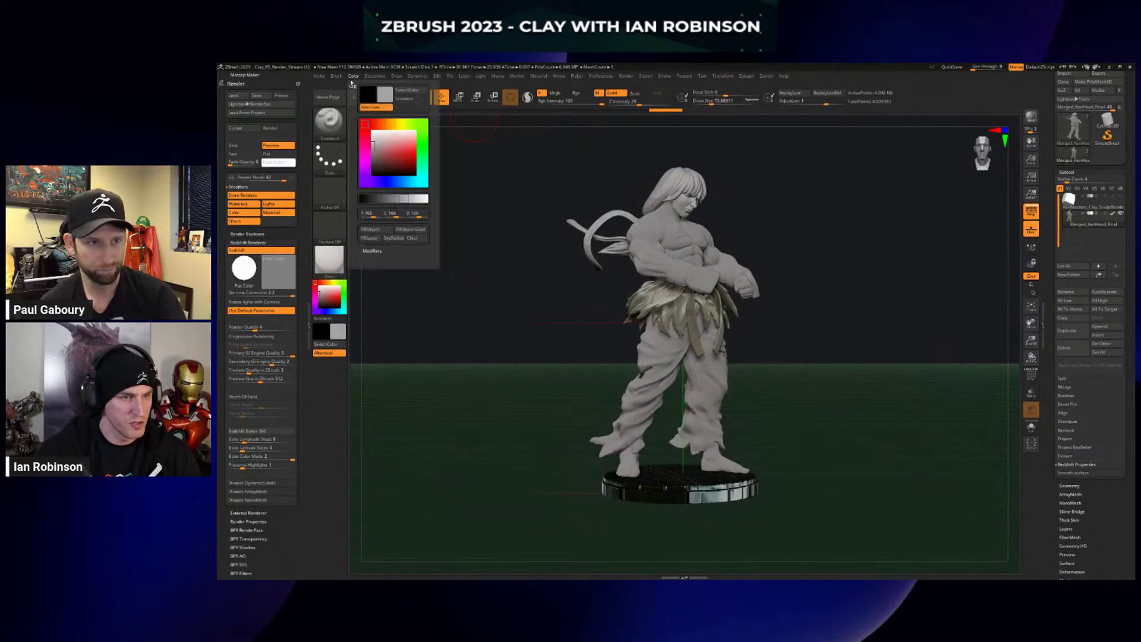
pyautogui.press('shift')
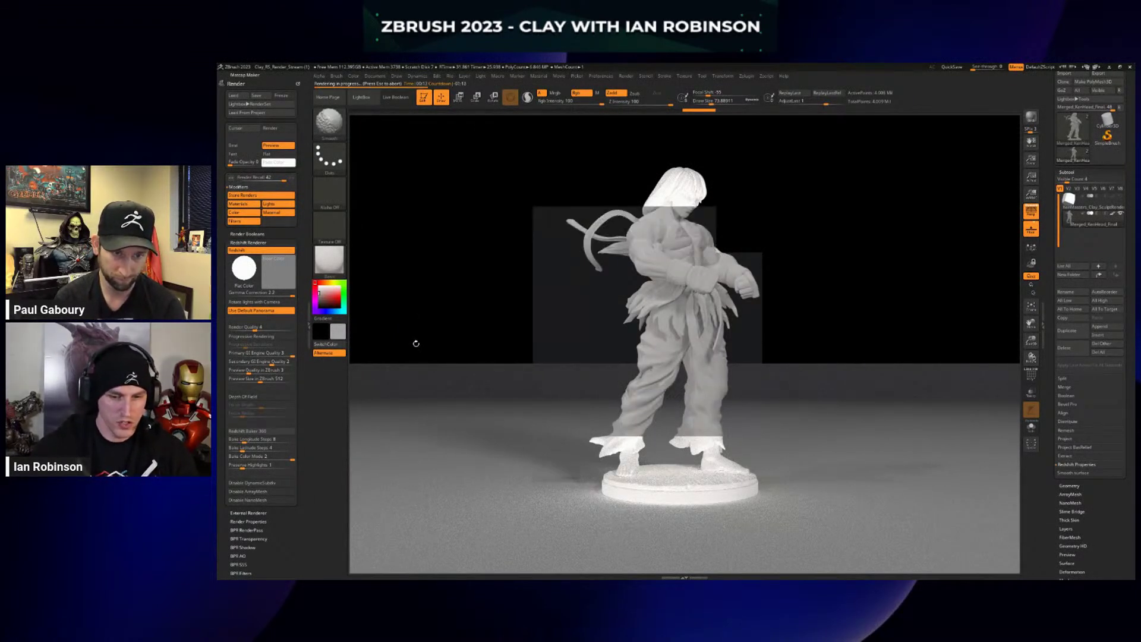
pyautogui.click(479, 311)
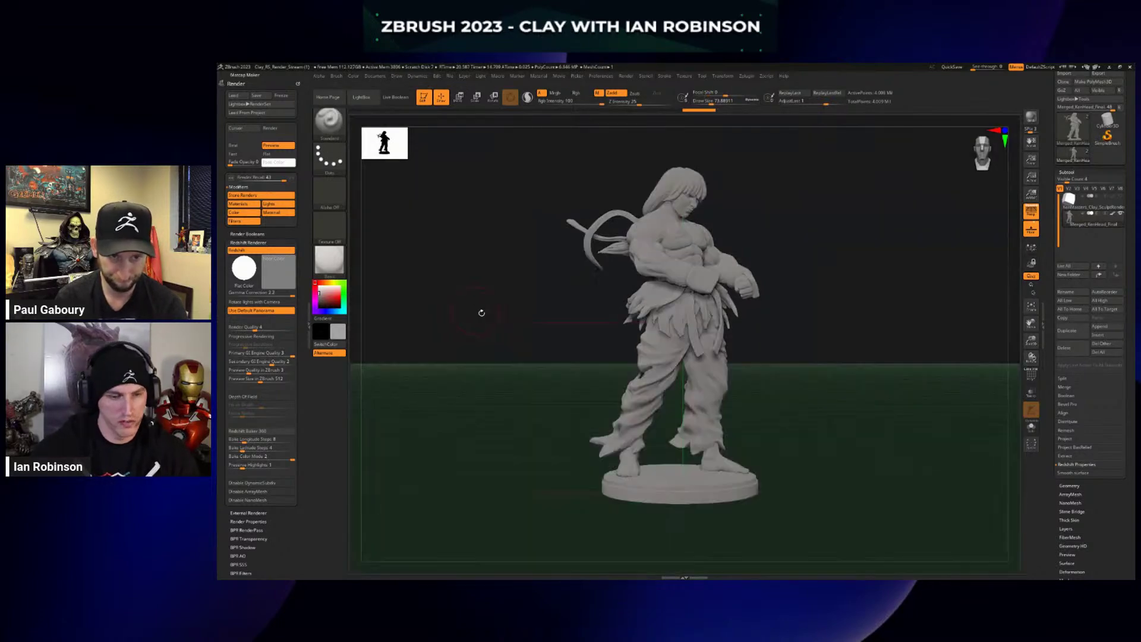
# Set the Redshift floor material to ShadowCatcher and render the statue.
pyautogui.click(244, 269)
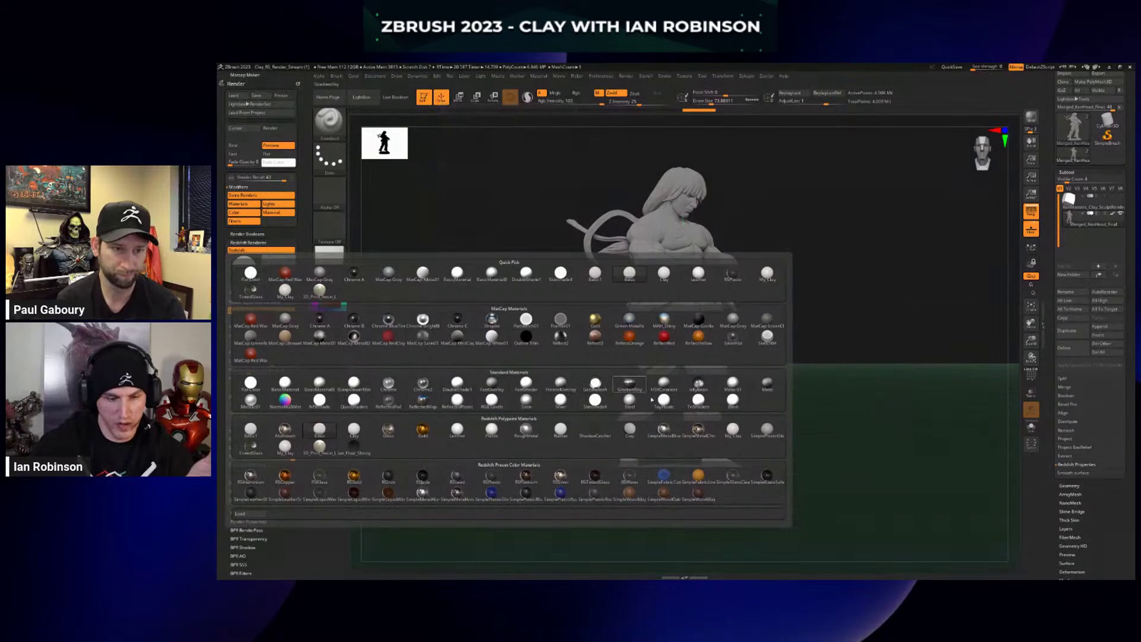
pyautogui.click(594, 430)
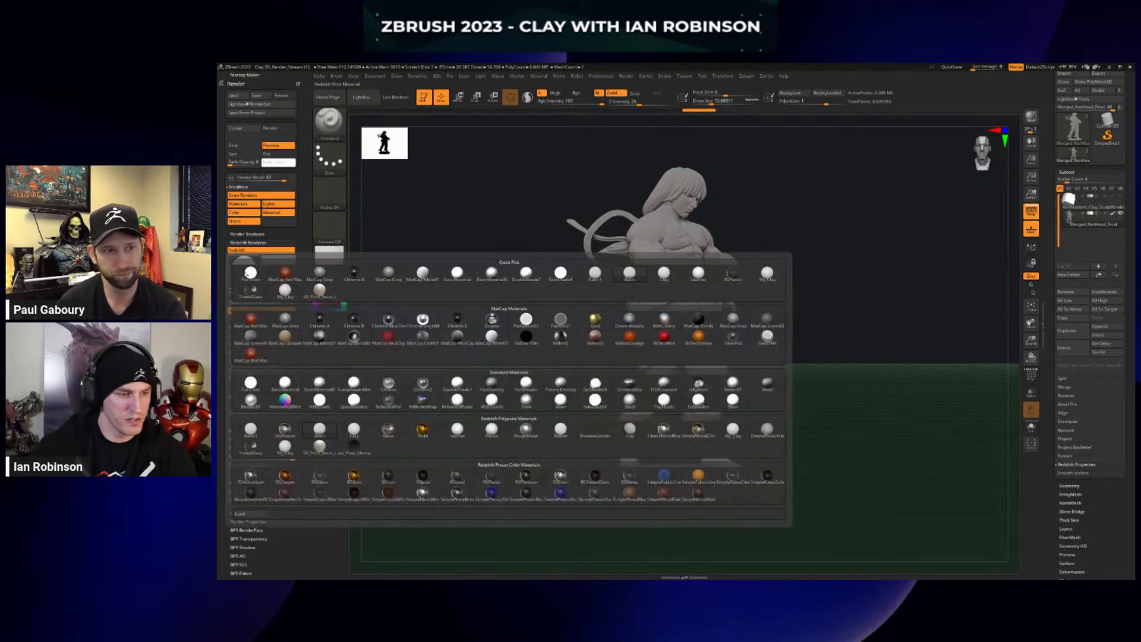
pyautogui.click(244, 269)
pyautogui.click(606, 435)
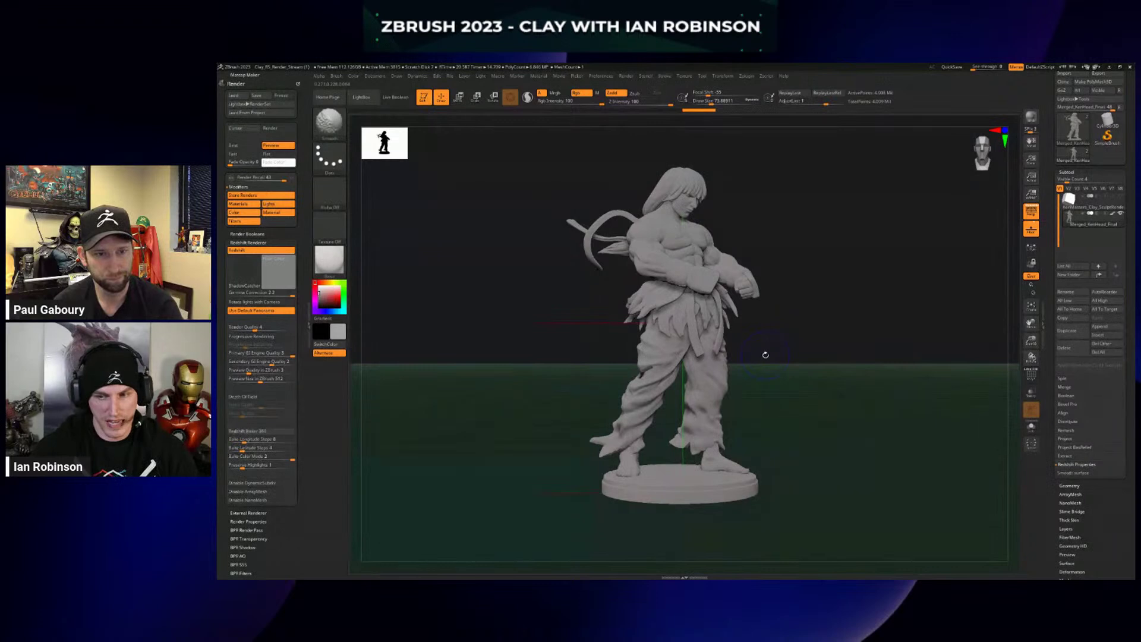
pyautogui.hotkey('shift', 'r')
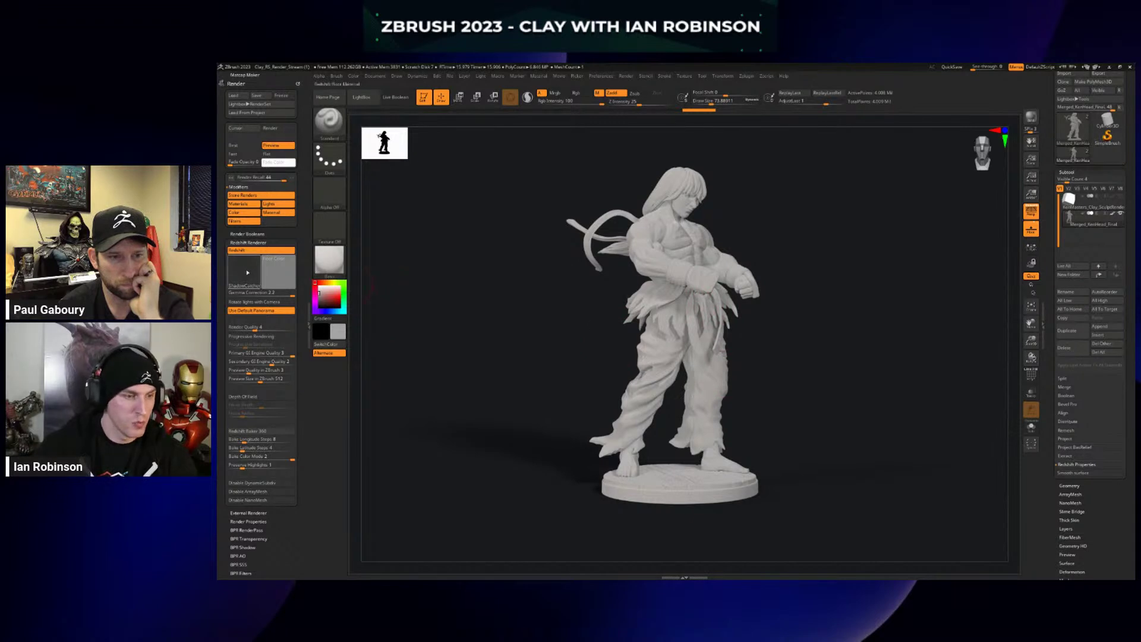
# Make ShadowCatcher the current material and bring up its material modifiers.
pyautogui.click(333, 263)
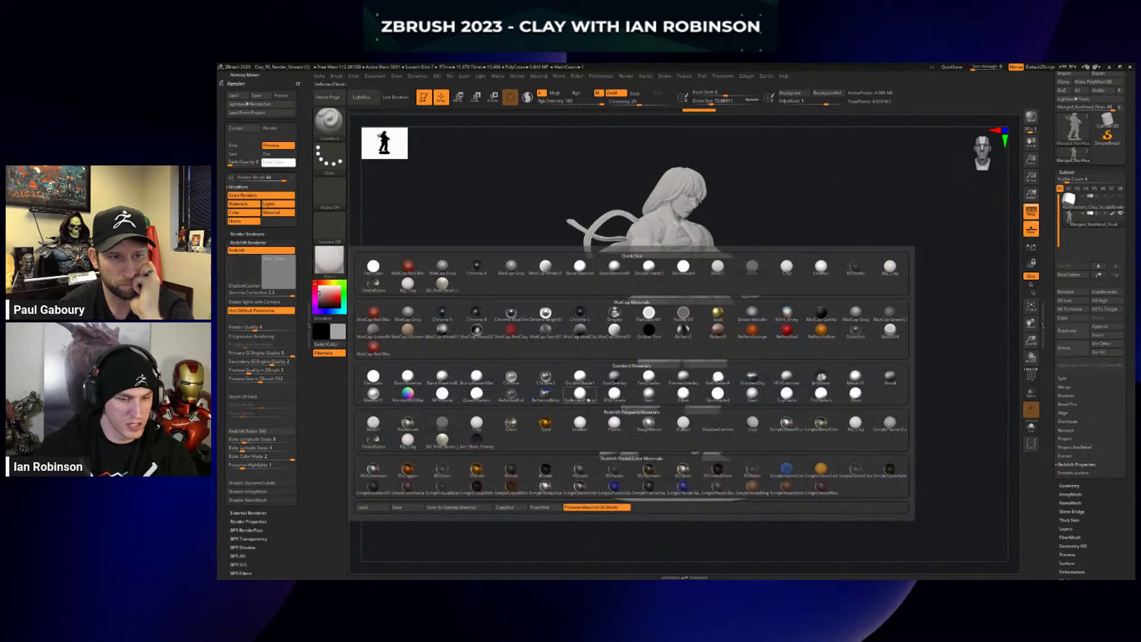
pyautogui.moveTo(720, 427)
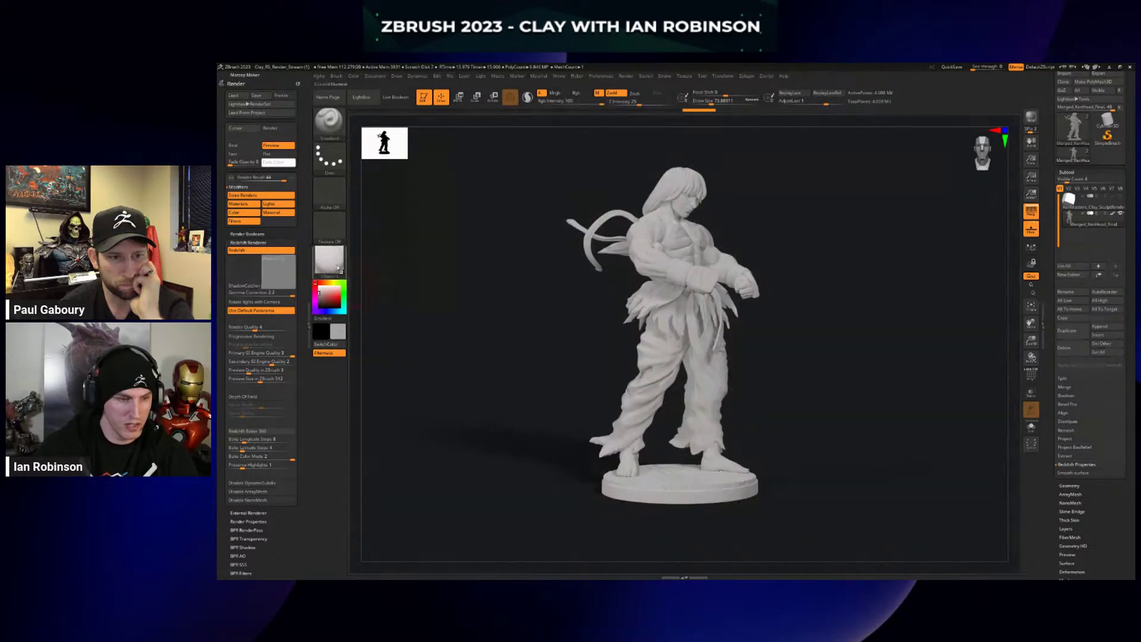
pyautogui.click(333, 263)
pyautogui.click(719, 425)
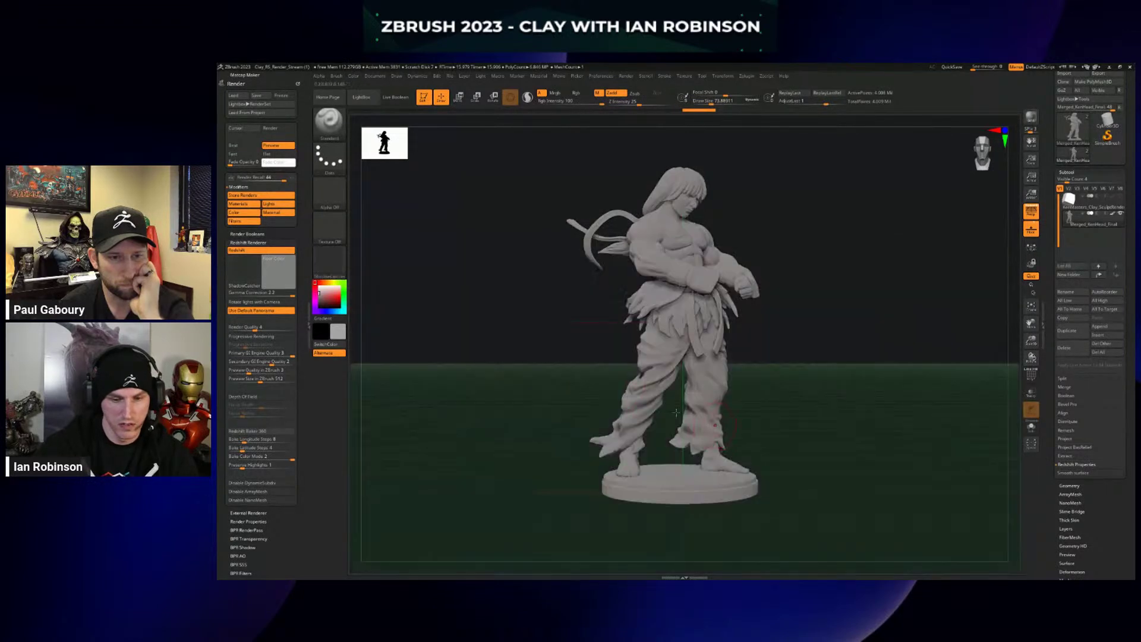
pyautogui.click(537, 76)
pyautogui.click(533, 83)
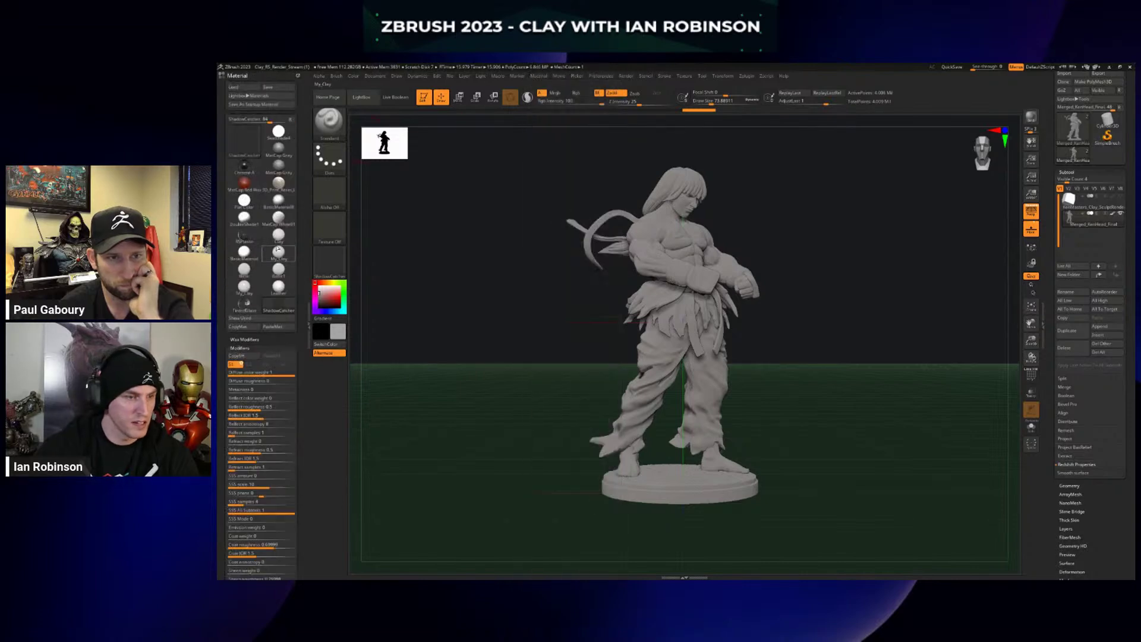
# Raise ShadowCatcher's metalness slightly and set its reflect color weight to about 0.45.
pyautogui.scroll(-2, 248, 244)
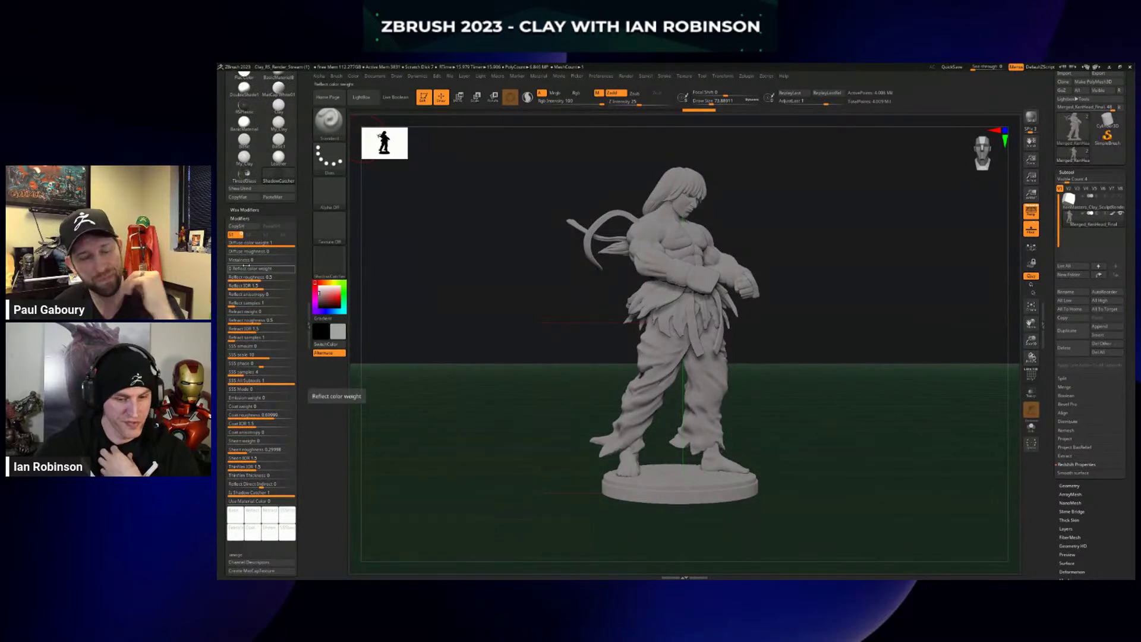
pyautogui.moveTo(243, 260); pyautogui.dragTo(252, 260)
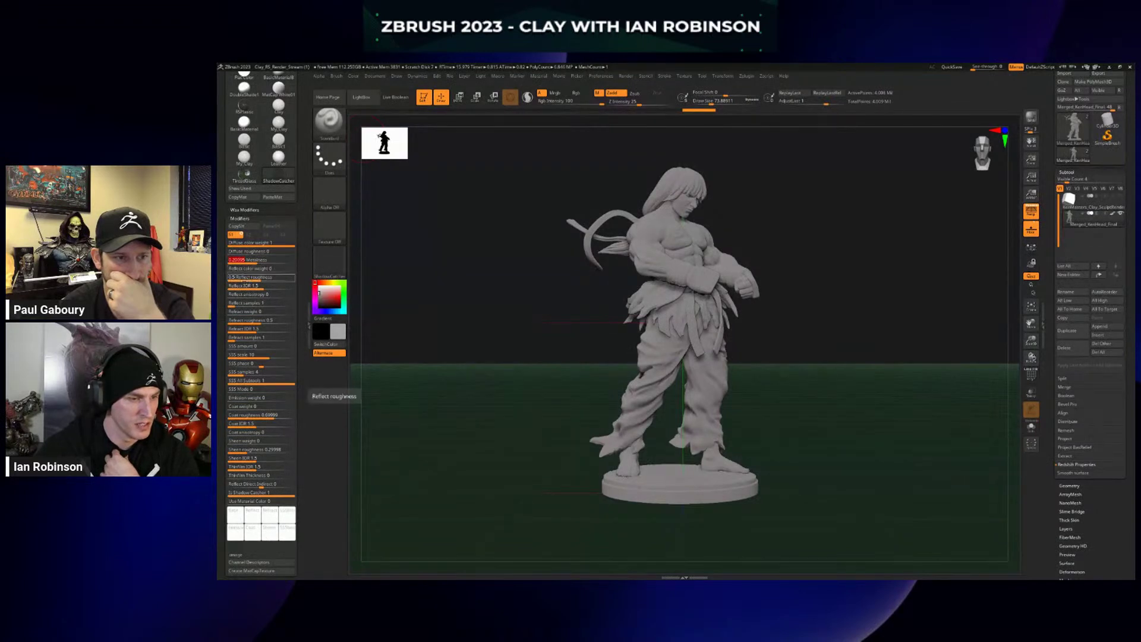
pyautogui.click(237, 269)
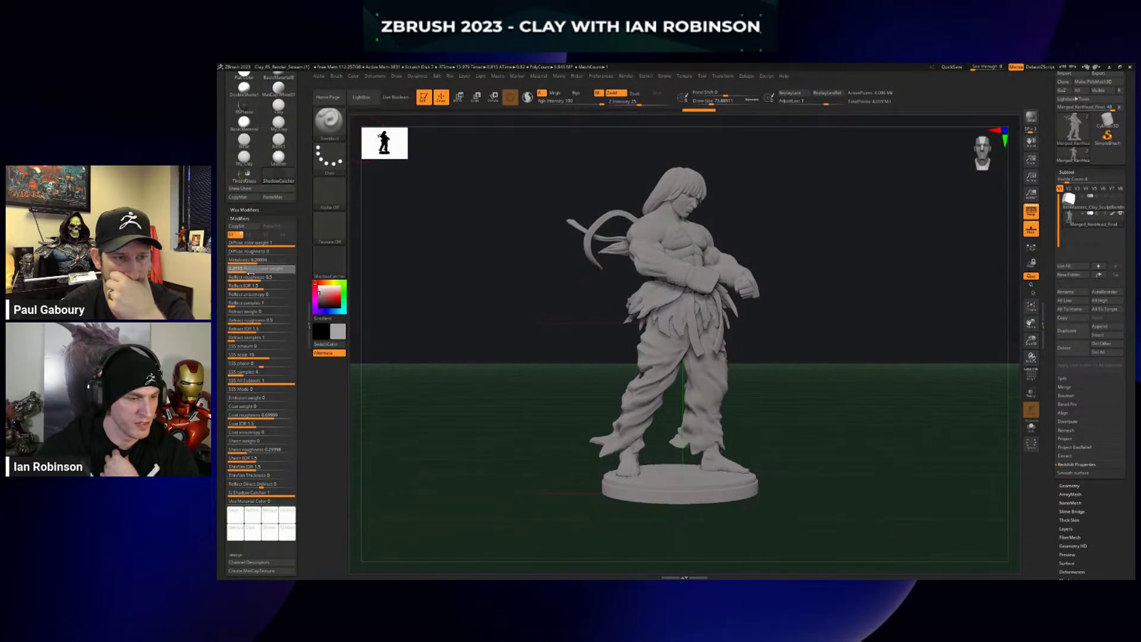
pyautogui.moveTo(269, 270); pyautogui.dragTo(255, 270)
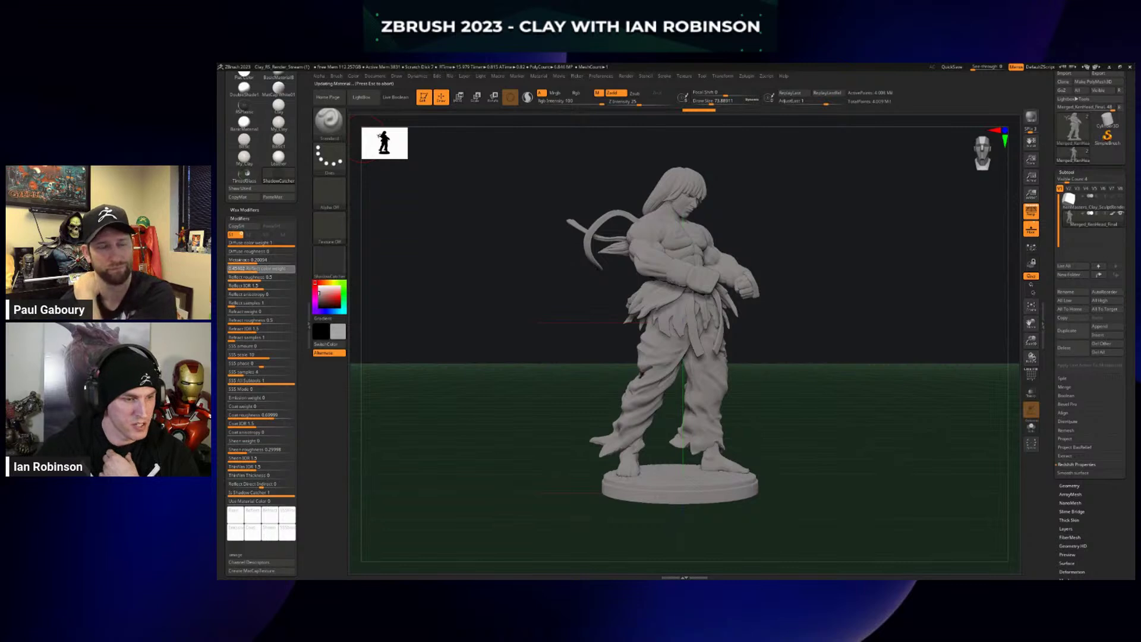
pyautogui.scroll(4, 268, 162)
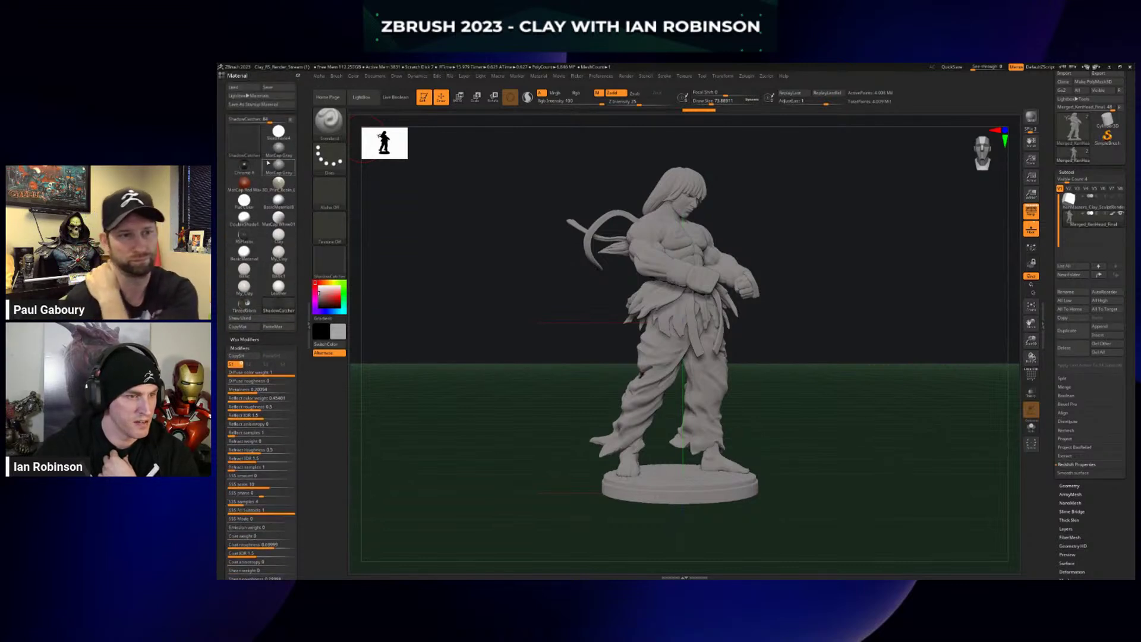
# Test-render a small area around the statue's base to check the floor reflection.
pyautogui.click(332, 264)
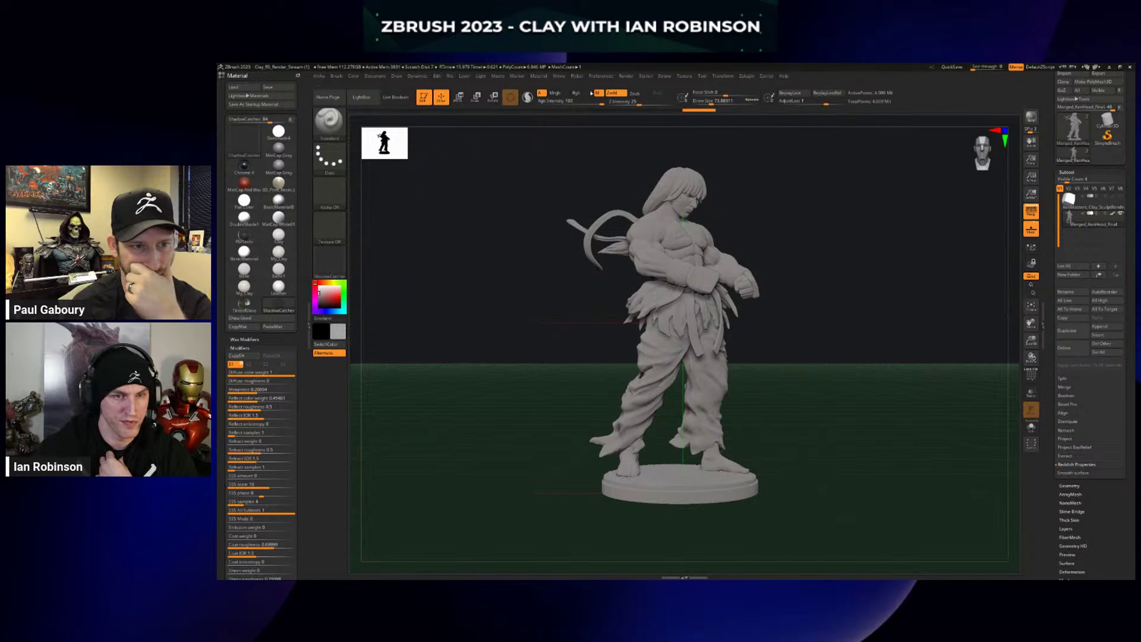
pyautogui.click(628, 77)
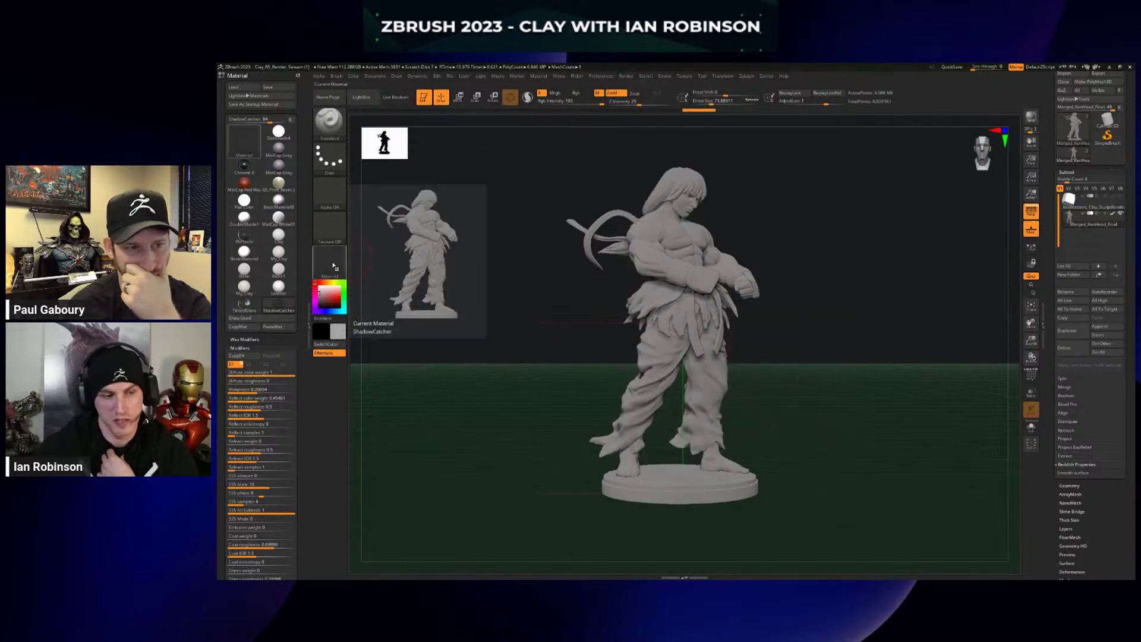
pyautogui.scroll(-2, 279, 305)
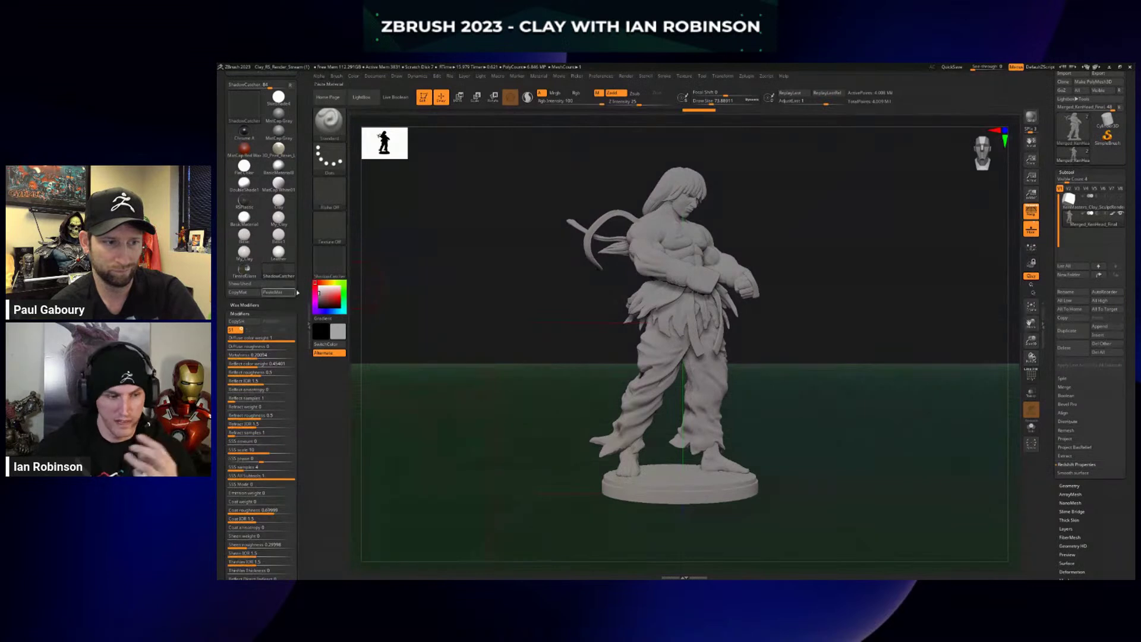
pyautogui.press('shift')
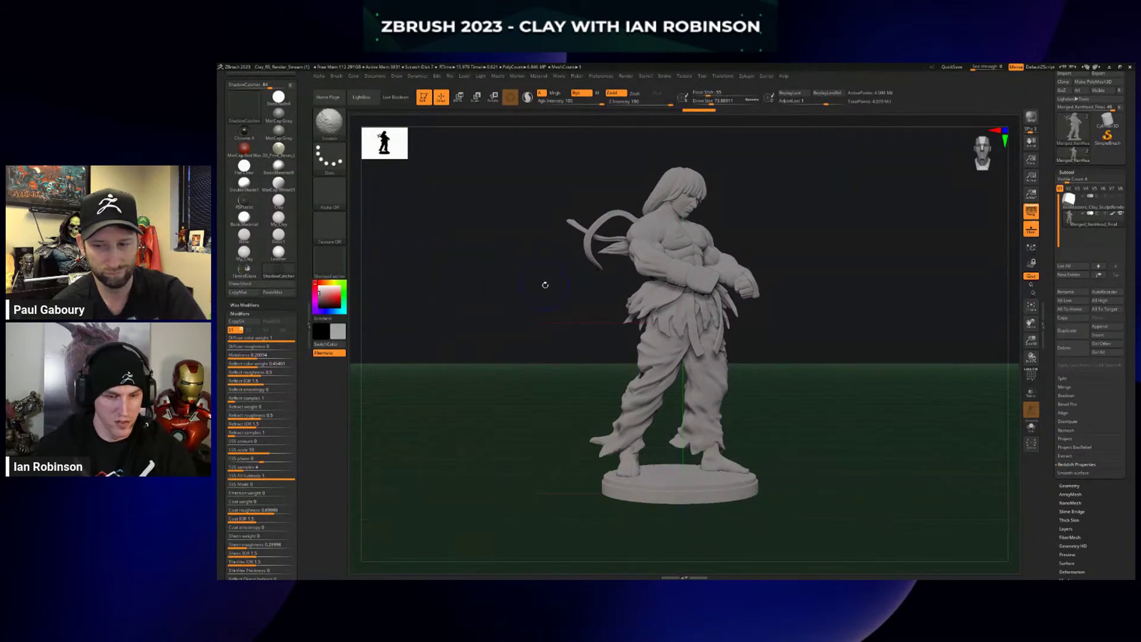
pyautogui.hotkey('ctrl', 'r')
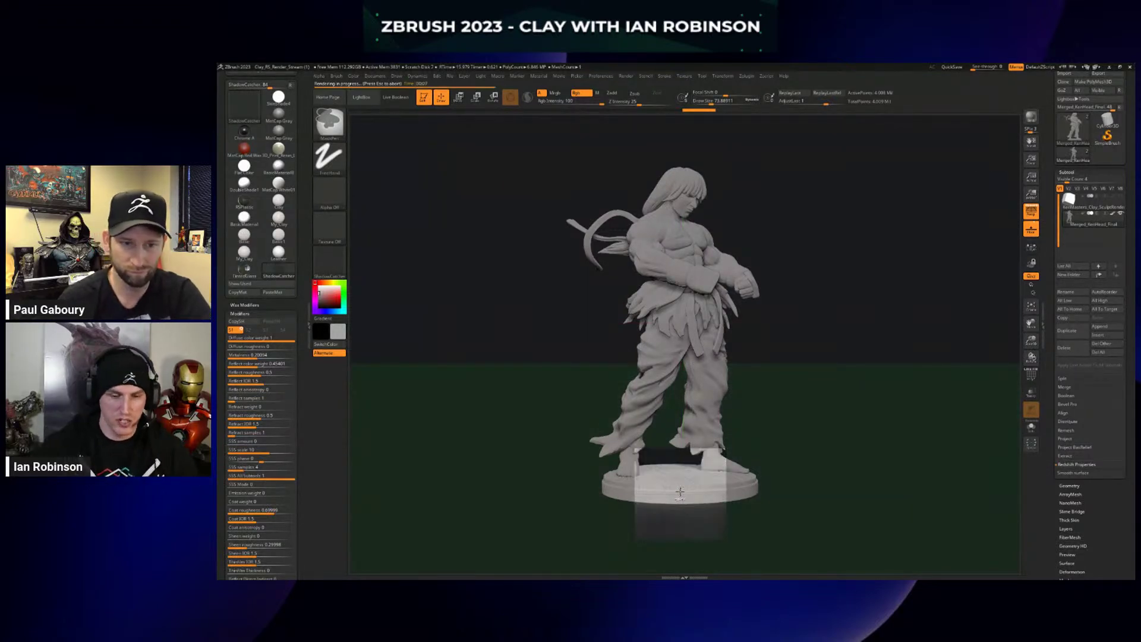
pyautogui.press('Escape')
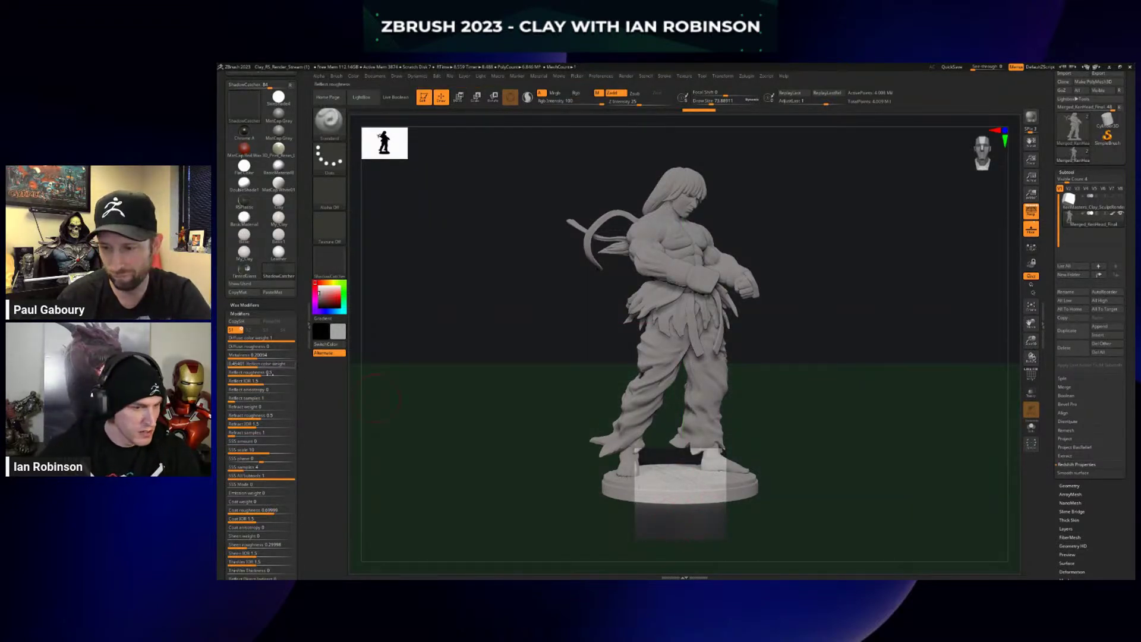
# Set ShadowCatcher's metalness to about 0.72 and reflect roughness to about 0.17, and render the statue on the reflective floor.
pyautogui.click(262, 355)
pyautogui.moveTo(259, 356); pyautogui.dragTo(284, 356)
pyautogui.click(243, 372)
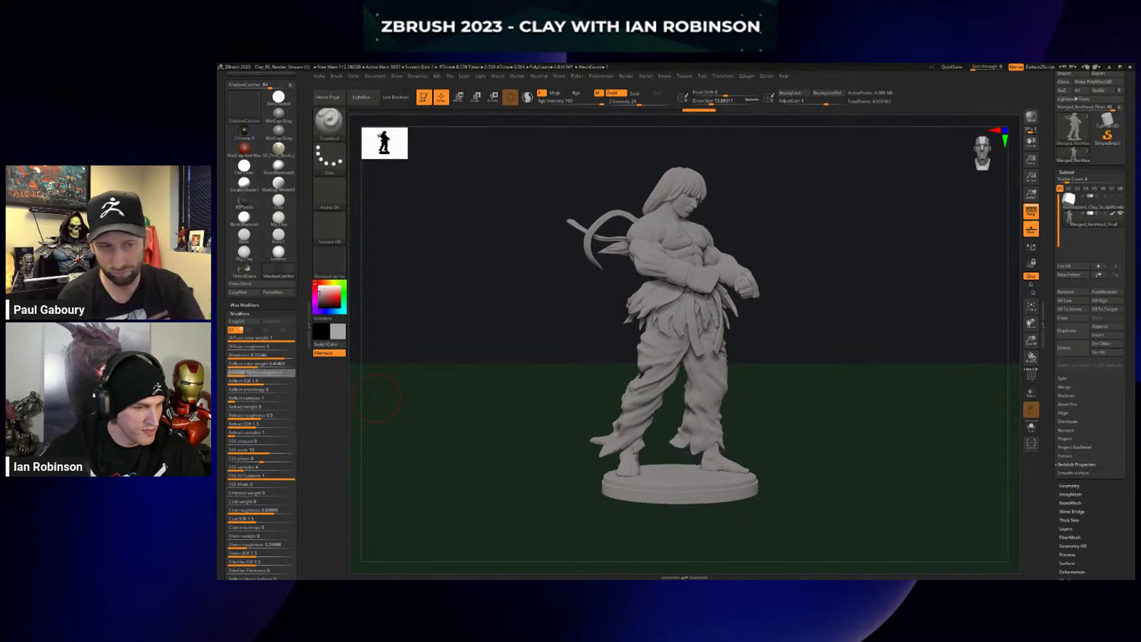
pyautogui.moveTo(240, 373); pyautogui.dragTo(240, 373)
pyautogui.hotkey('ctrl', 'r')
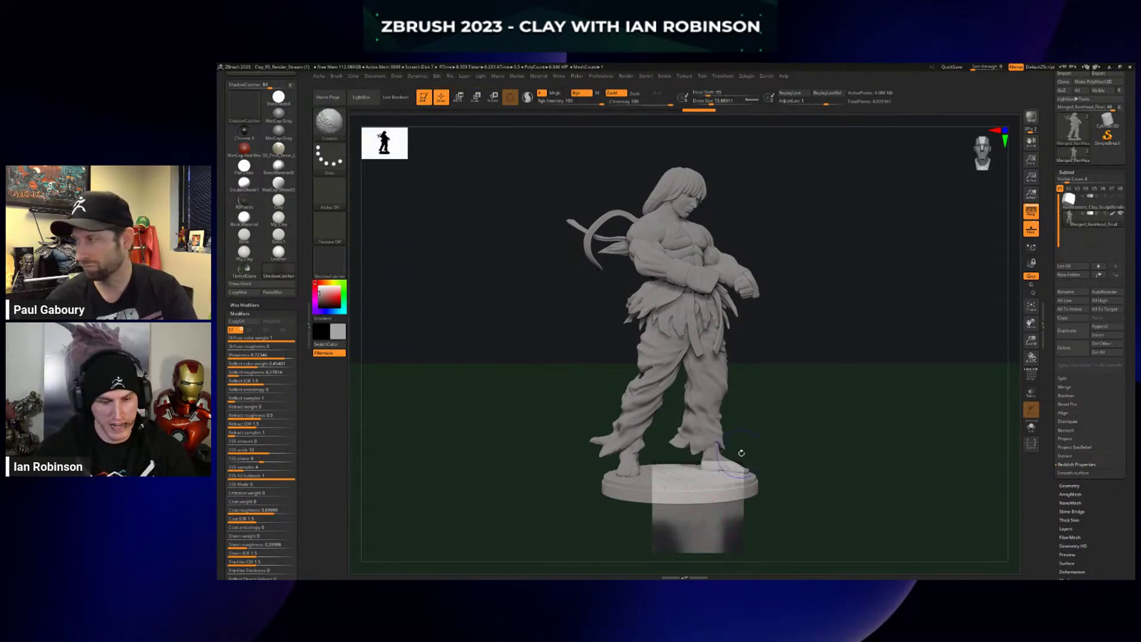
pyautogui.hotkey('shift', 'r')
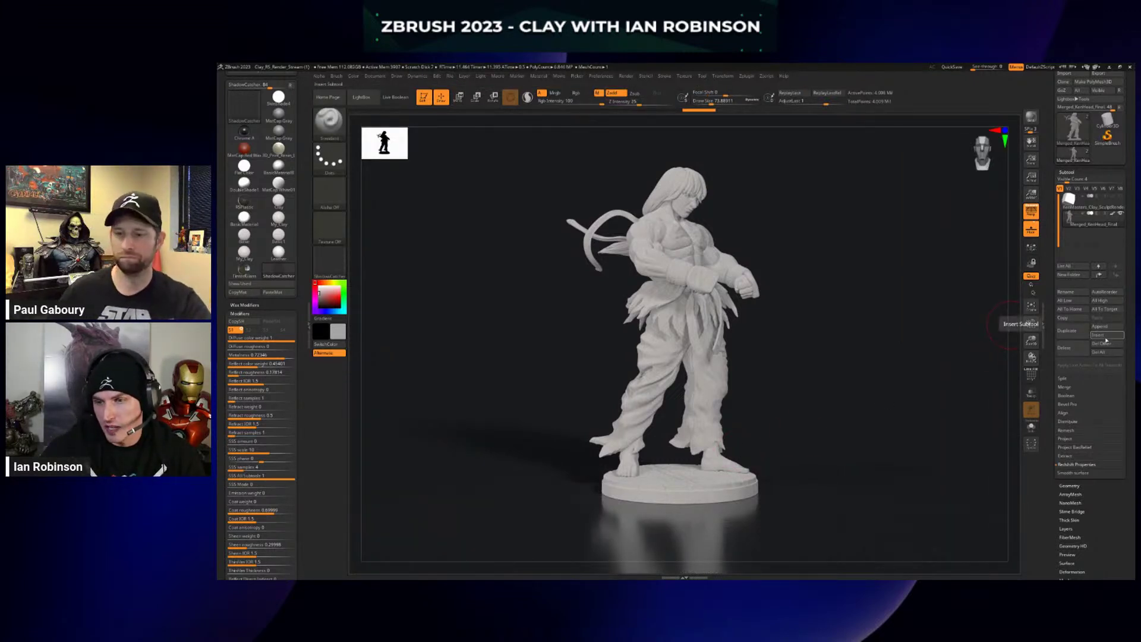
# Turn off the floor, insert a Plane3D subtool, and lay it flat at the statue's base.
pyautogui.click(1025, 230)
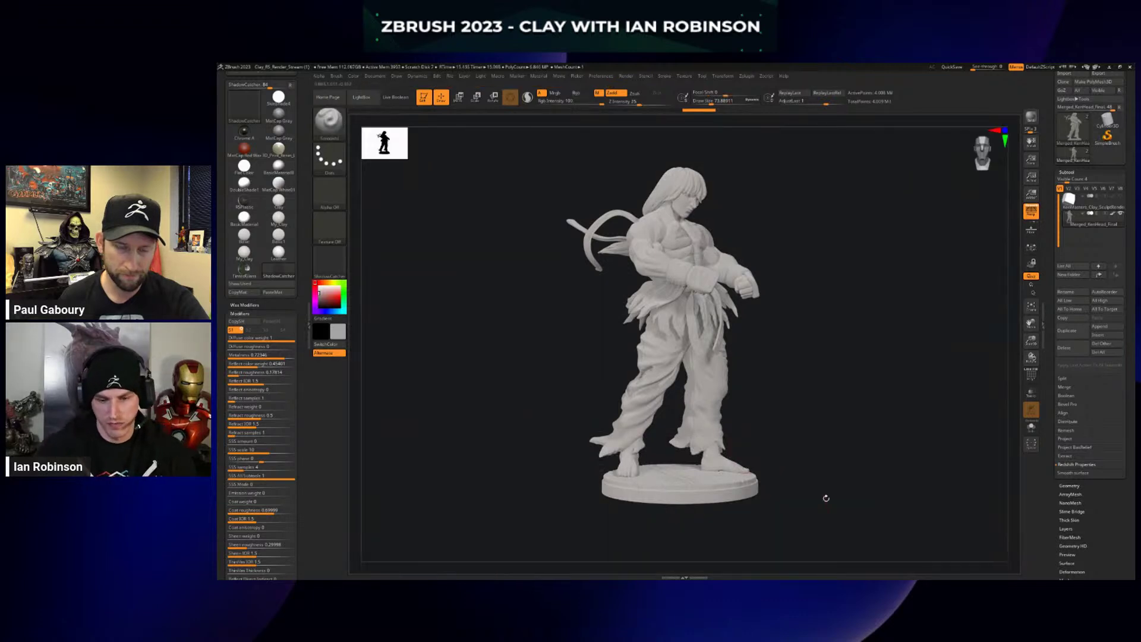
pyautogui.click(1100, 335)
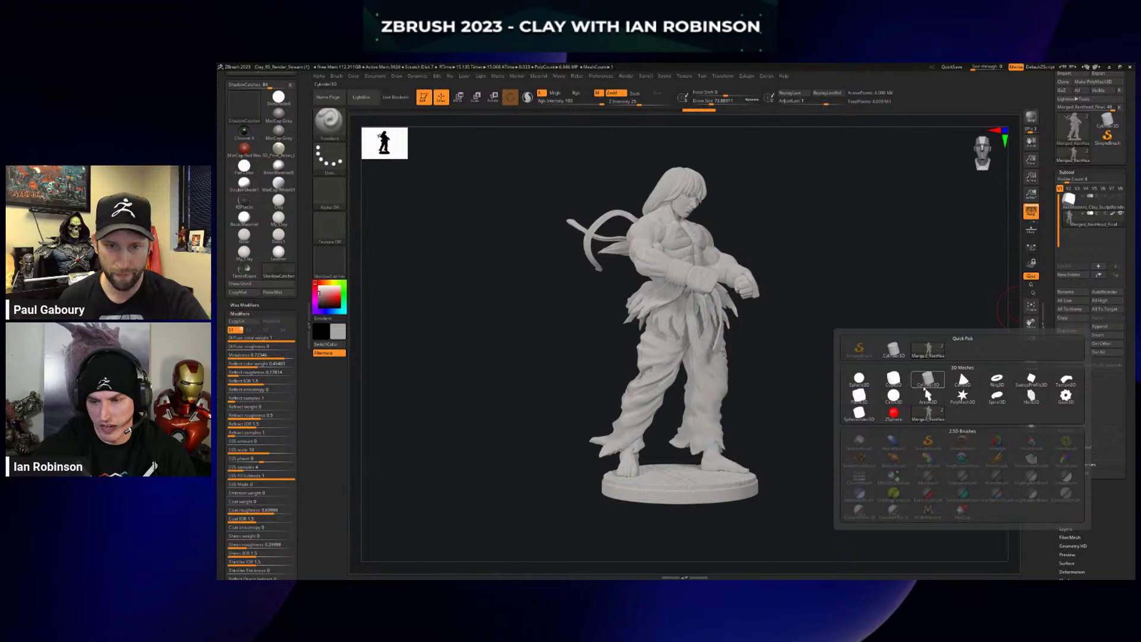
pyautogui.click(867, 402)
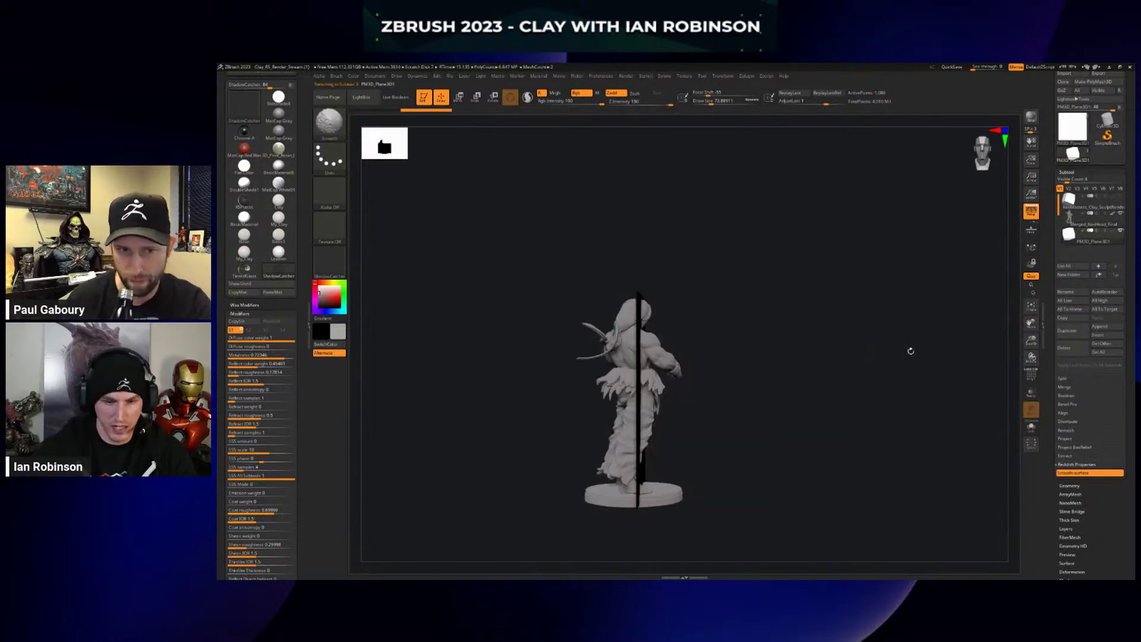
pyautogui.moveTo(676, 372); pyautogui.dragTo(621, 453)
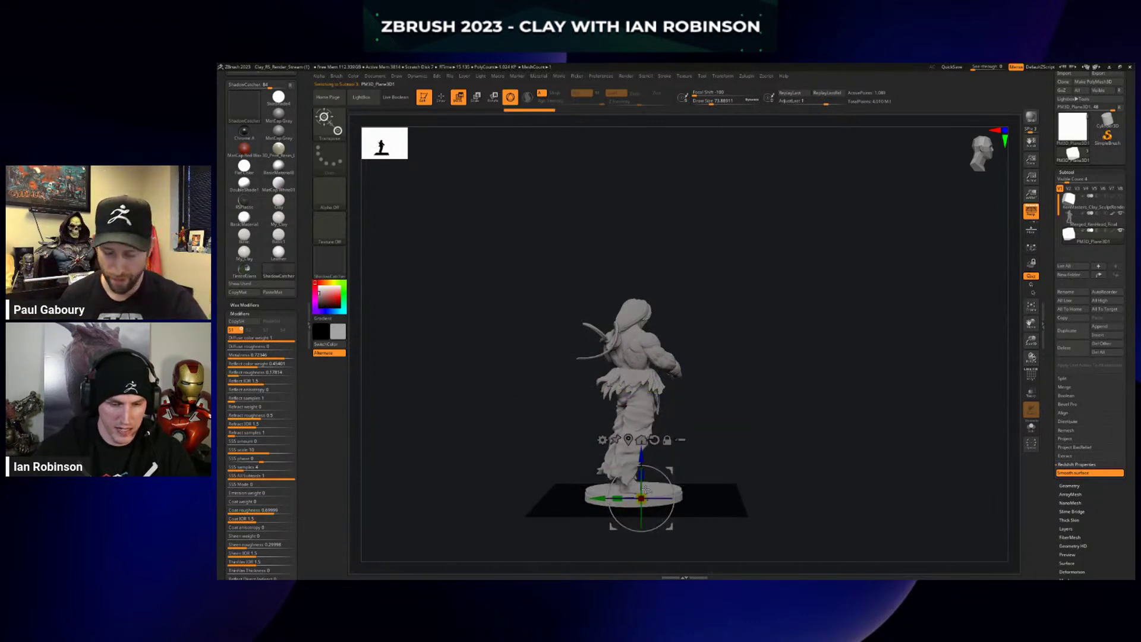
# Enlarge the plane into a wide floor filled with the ShadowCatcher material, and render the statue on it.
pyautogui.moveTo(642, 498); pyautogui.dragTo(799, 413)
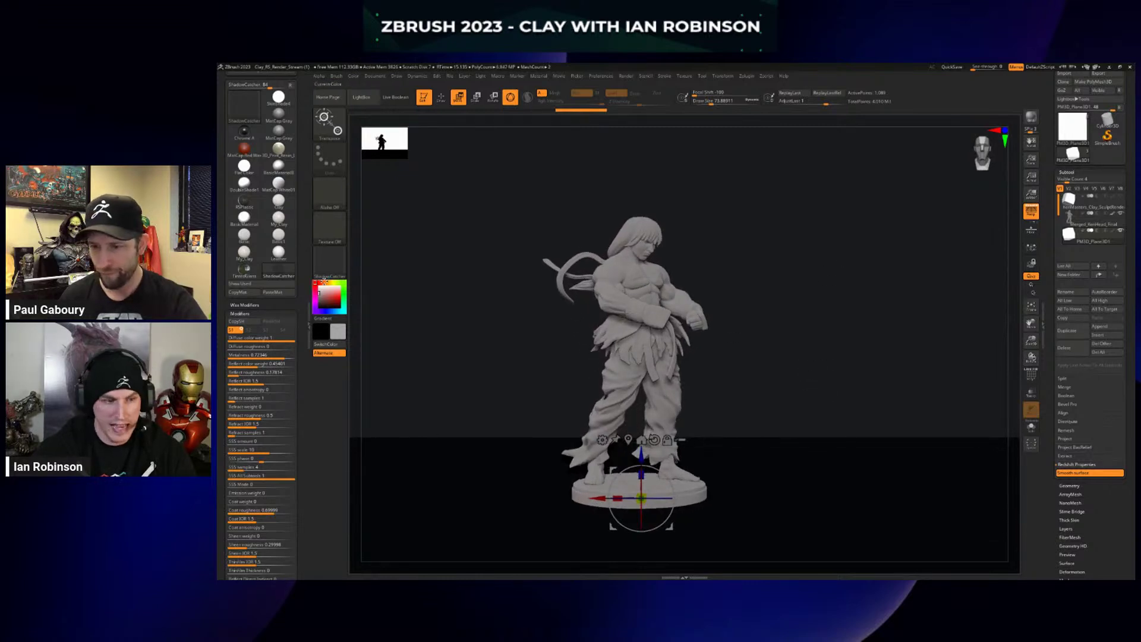
pyautogui.click(332, 271)
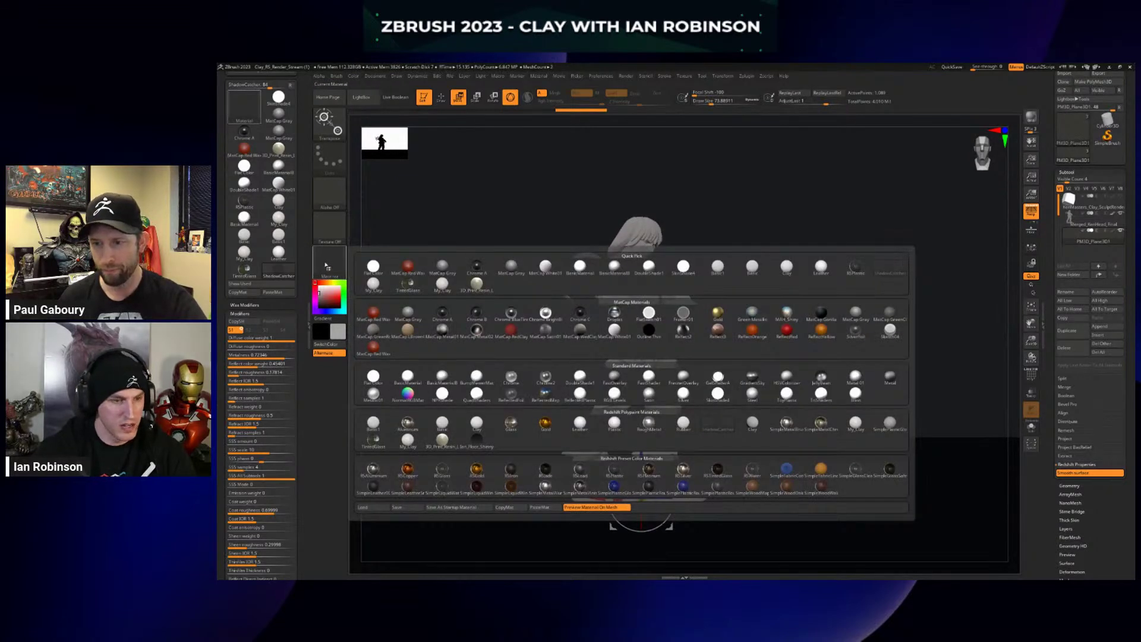
pyautogui.press('q')
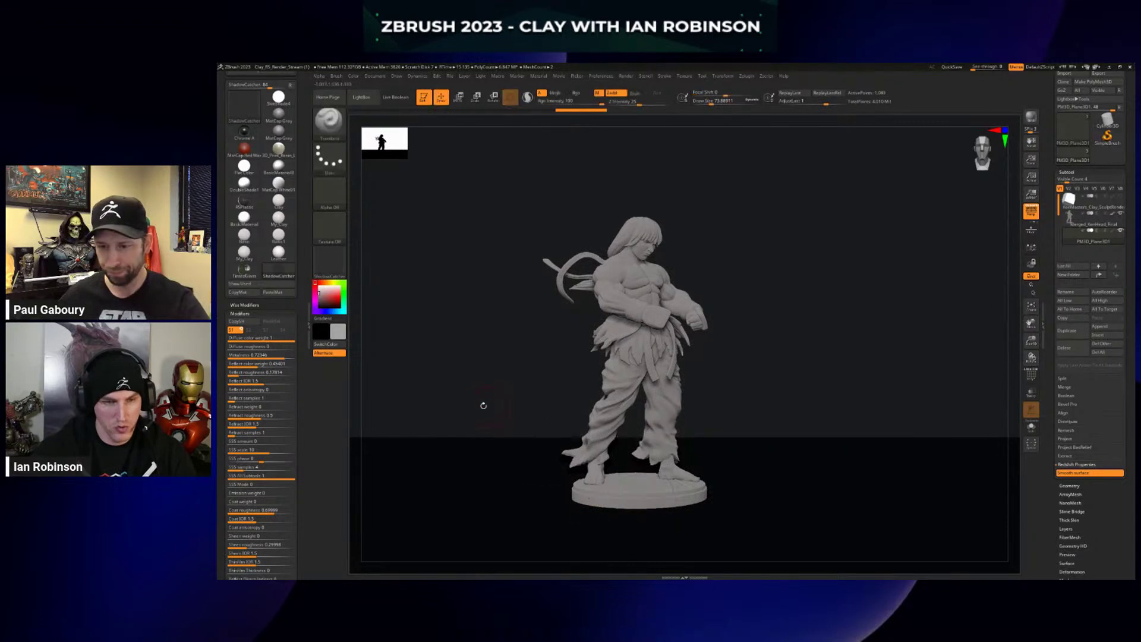
pyautogui.click(452, 78)
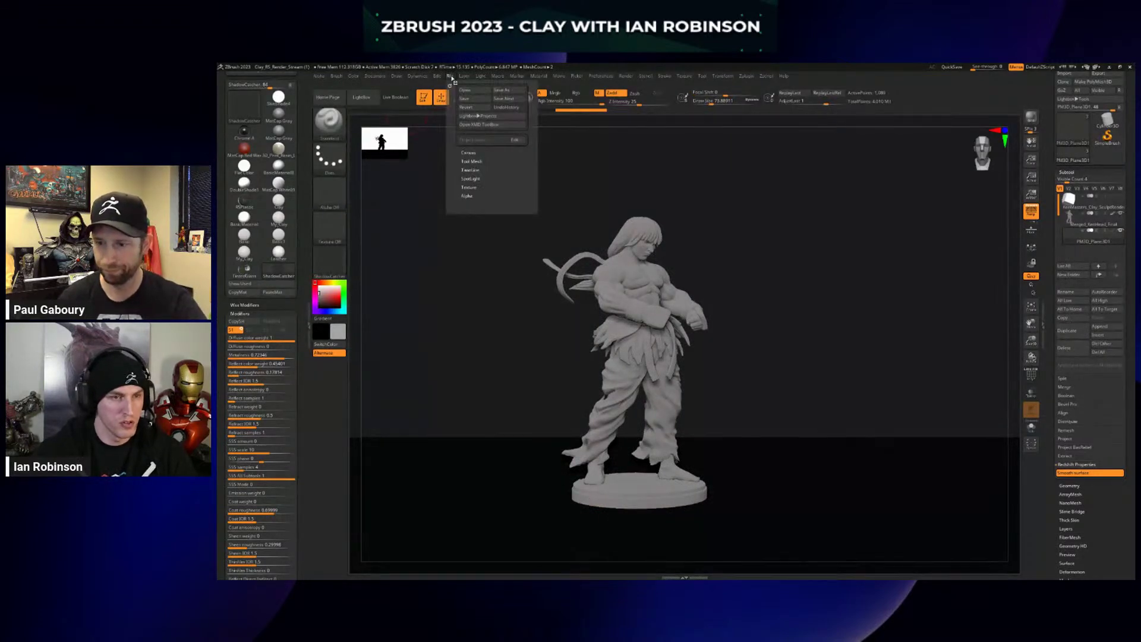
pyautogui.moveTo(360, 78)
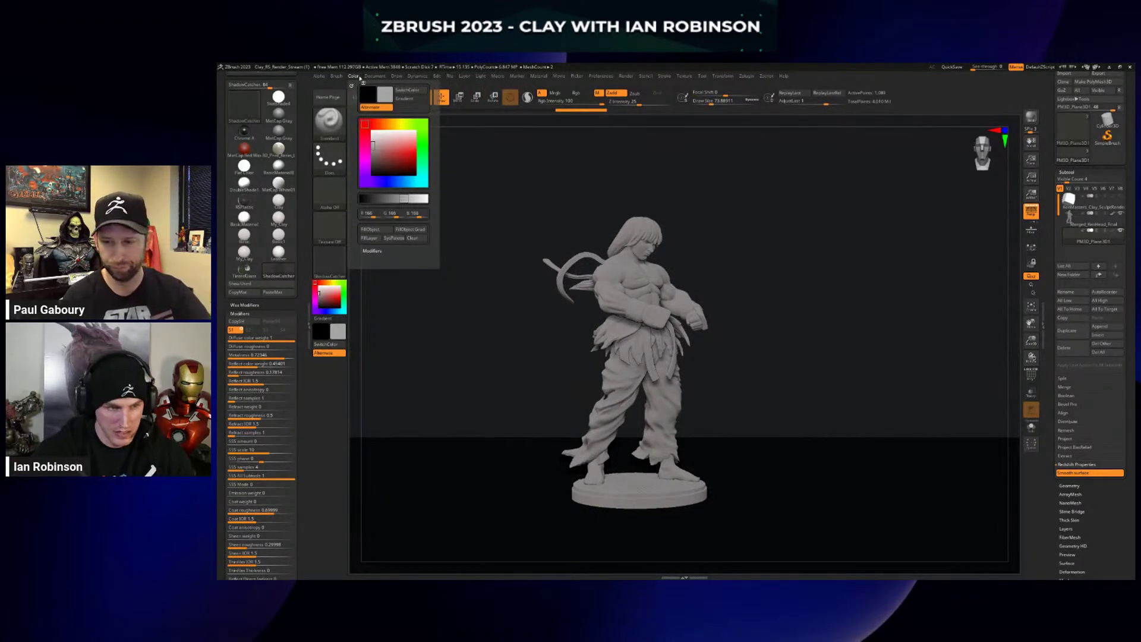
pyautogui.click(378, 231)
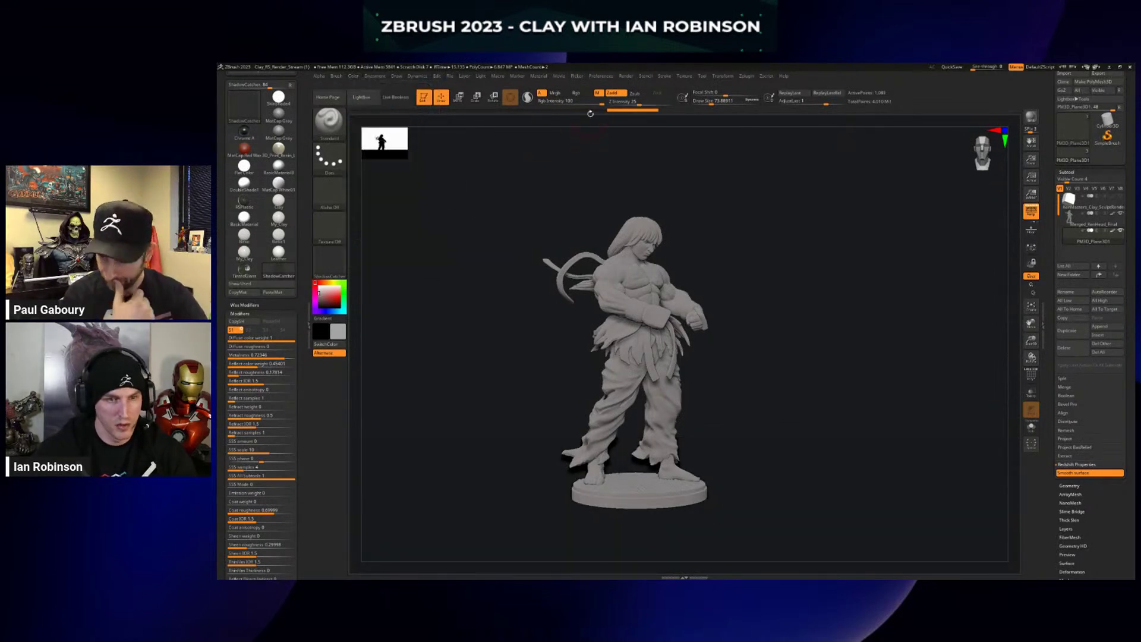
pyautogui.hotkey('shift', 'r')
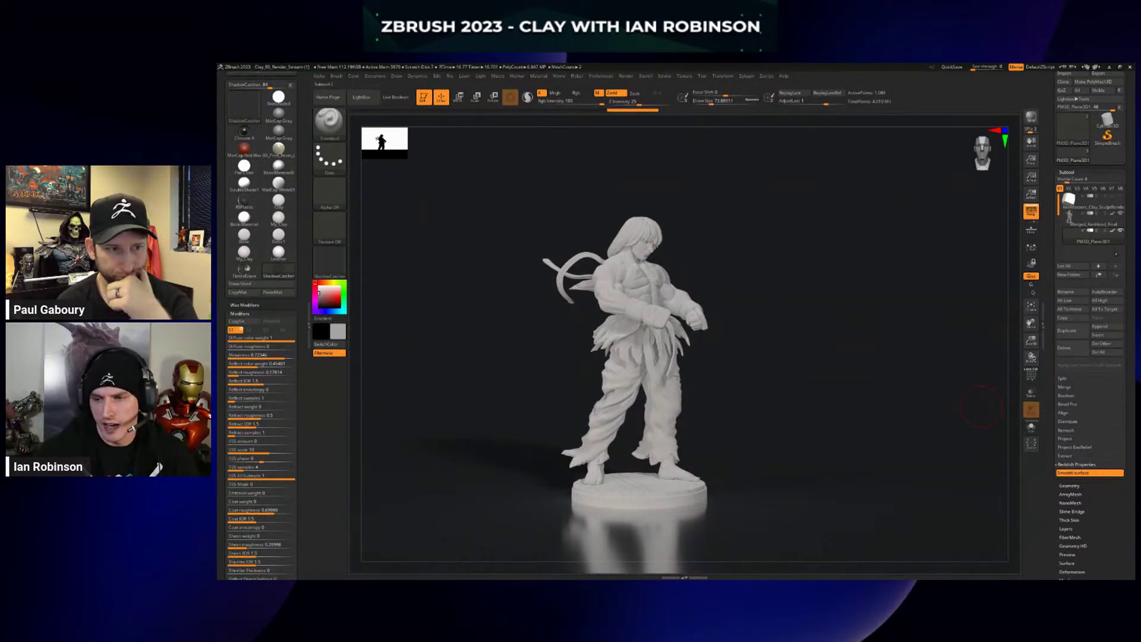
# Turn on the floor with a larger grid size and render the selected statue with the plane hidden, for comparison.
pyautogui.moveTo(1123, 233)
pyautogui.click(1031, 229)
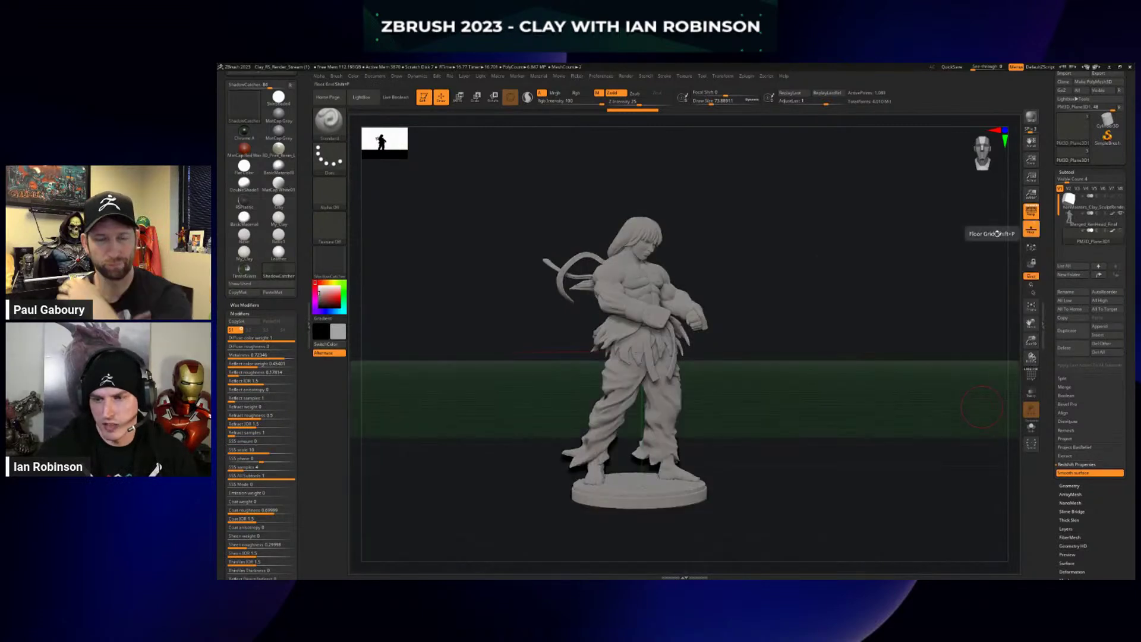
pyautogui.click(396, 76)
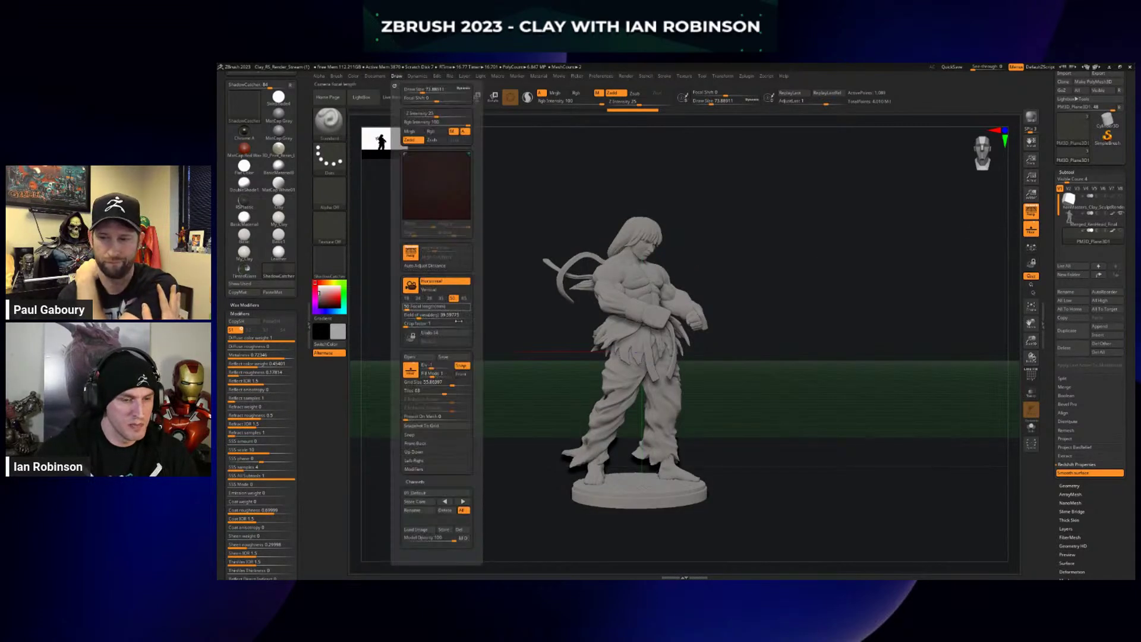
pyautogui.scroll(-1, 480, 301)
pyautogui.scroll(-1, 480, 300)
pyautogui.moveTo(443, 269); pyautogui.dragTo(460, 271)
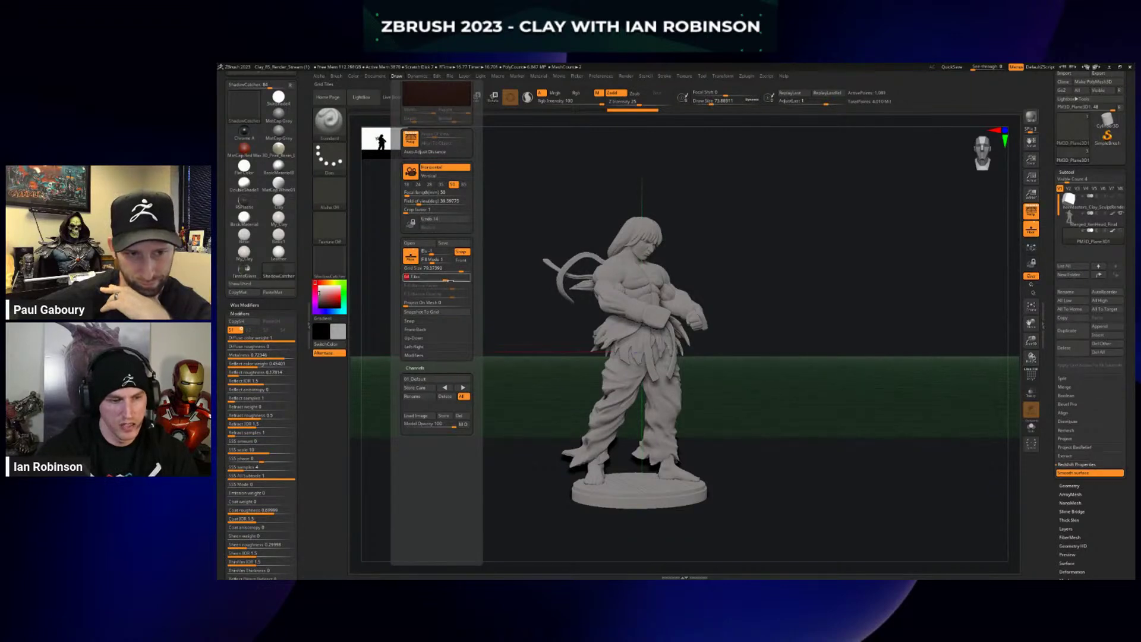
pyautogui.click(1083, 226)
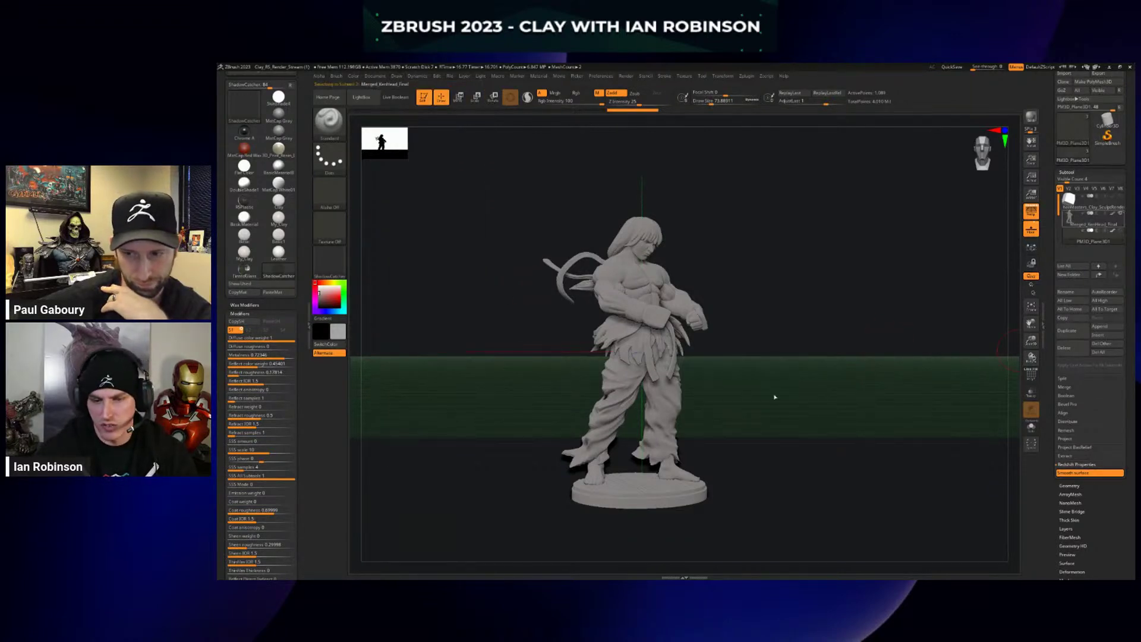
pyautogui.press('shift')
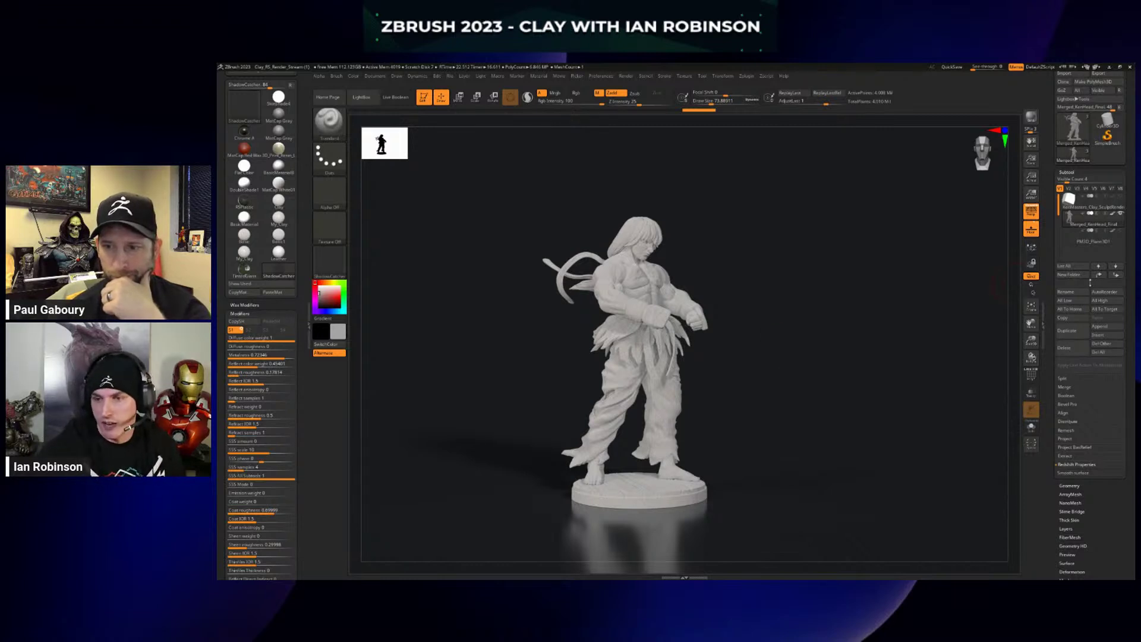
# Turn off the floor, show the plane subtool again, and select it to check its extent around the statue.
pyautogui.click(1107, 240)
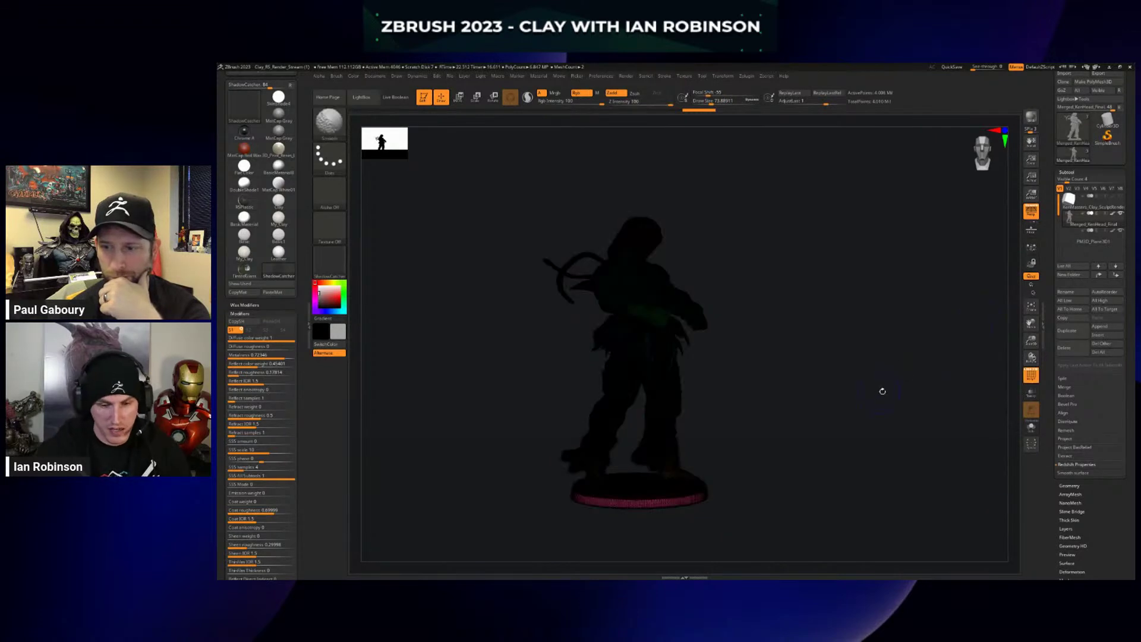
pyautogui.keyDown('alt'); pyautogui.click(813, 481); pyautogui.keyUp('alt')
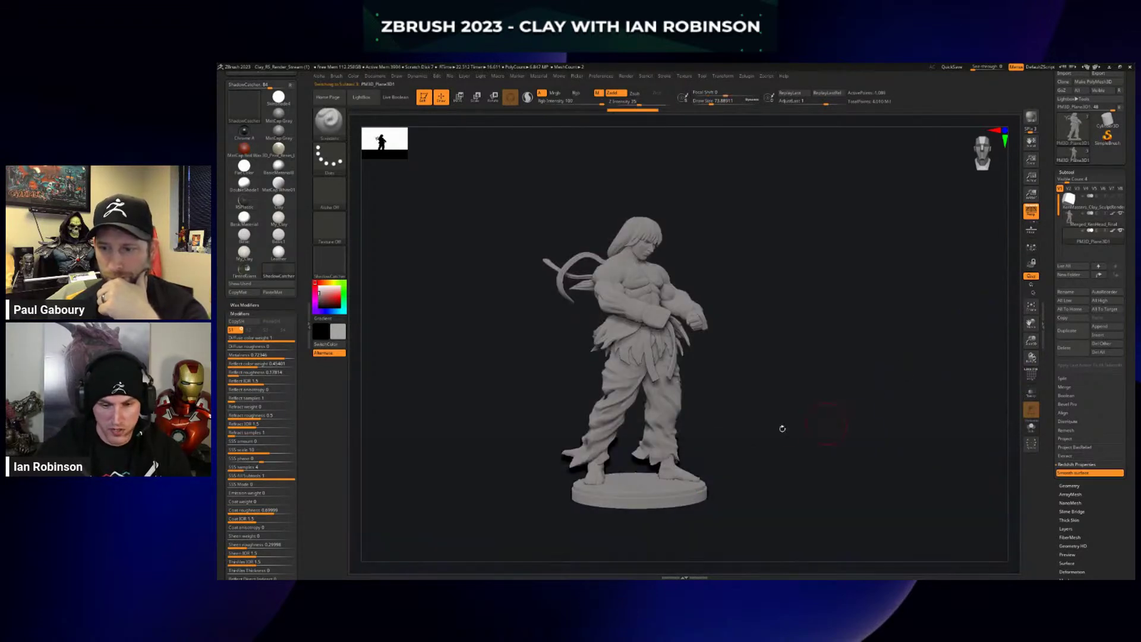
pyautogui.press('w')
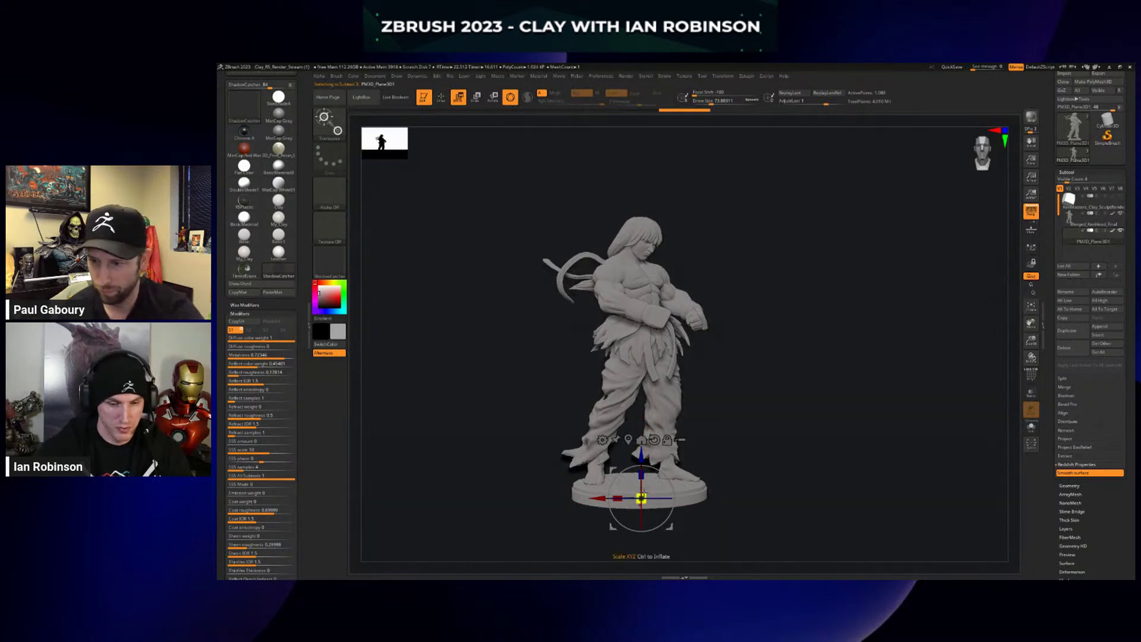
pyautogui.moveTo(899, 357); pyautogui.dragTo(873, 371)
pyautogui.keyDown('alt'); pyautogui.moveTo(770, 445); pyautogui.dragTo(761, 422); pyautogui.keyUp('alt')
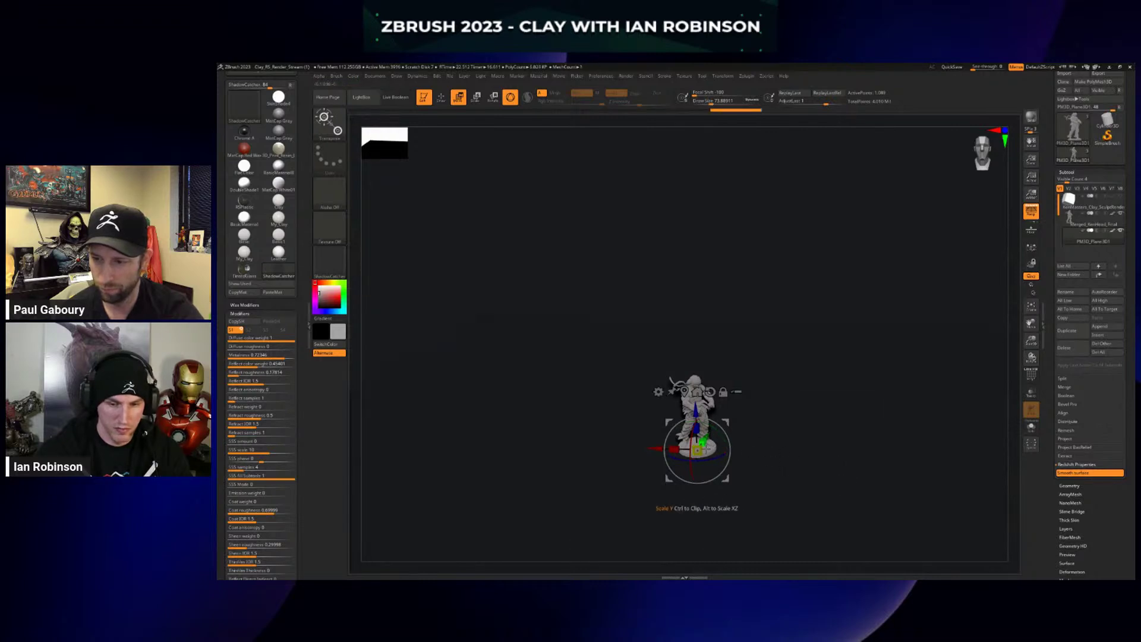
pyautogui.press('q')
# Select the statue subtool, frame the figure closer from a lower angle, and render it on the plane.
pyautogui.moveTo(810, 464); pyautogui.dragTo(803, 419)
pyautogui.keyDown('alt'); pyautogui.click(659, 383); pyautogui.keyUp('alt')
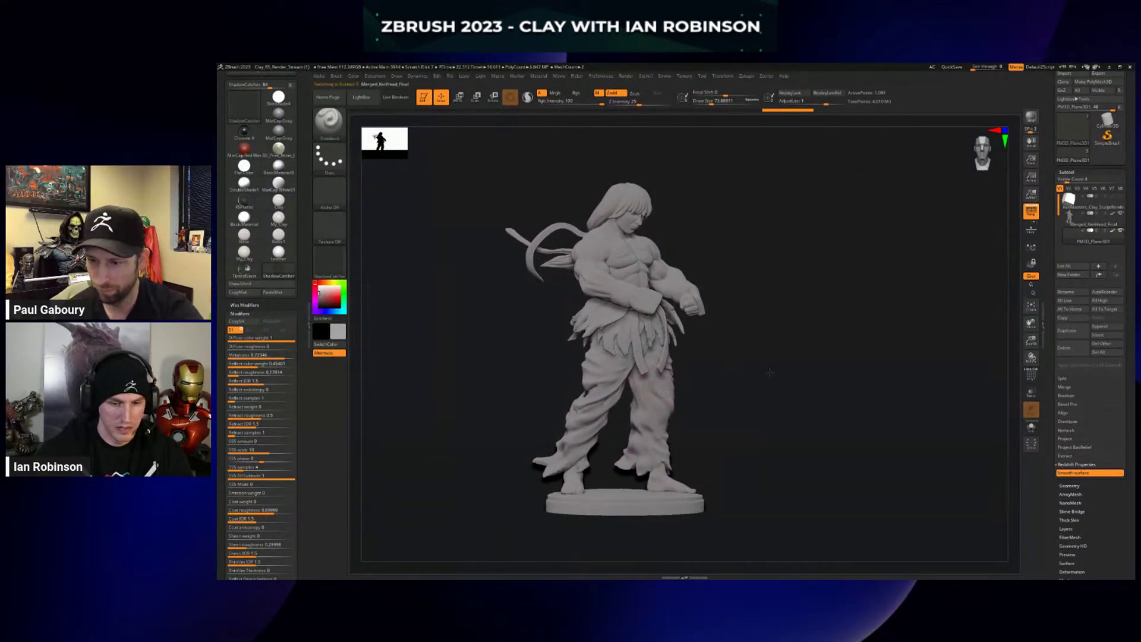
pyautogui.keyDown('alt'); pyautogui.moveTo(778, 362); pyautogui.dragTo(805, 335); pyautogui.keyUp('alt')
pyautogui.hotkey('shift', 'r')
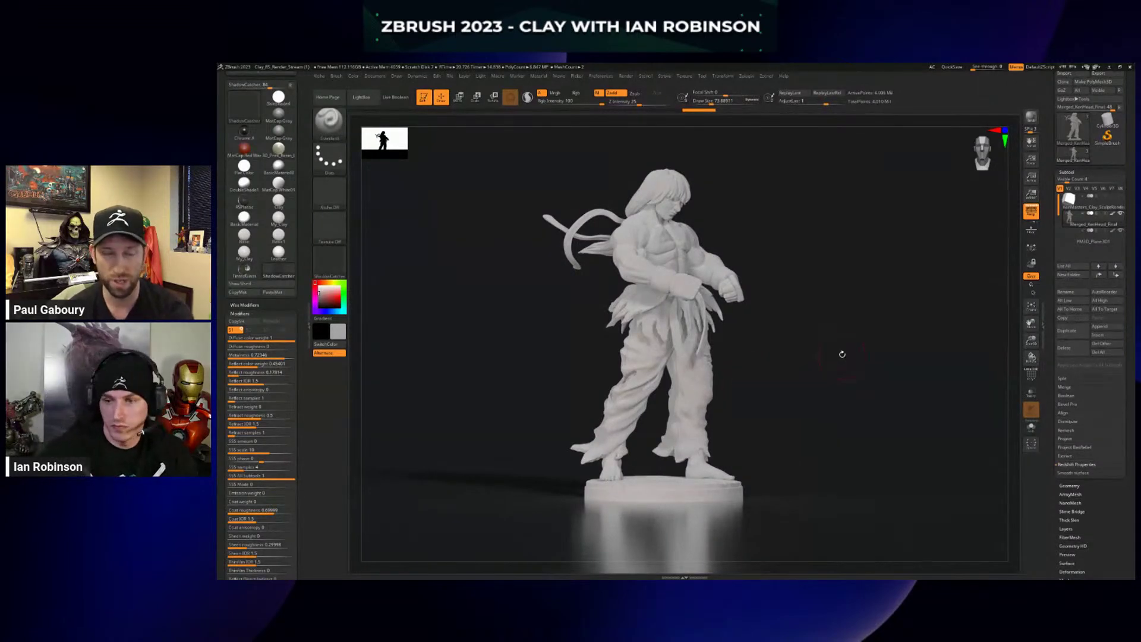
# Select the first subtool, switch the material to BasicMaterial, and isolate the subtool with Solo.
pyautogui.click(1090, 202)
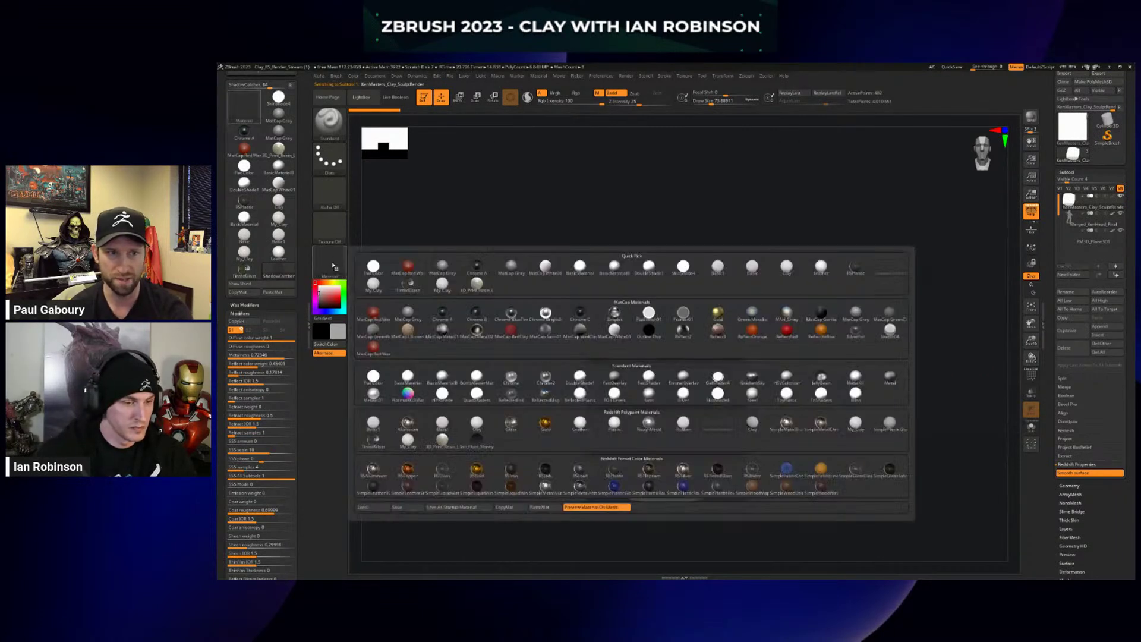
pyautogui.click(329, 262)
pyautogui.click(416, 383)
pyautogui.moveTo(843, 255); pyautogui.dragTo(878, 320)
pyautogui.click(1031, 427)
pyautogui.keyDown('alt'); pyautogui.moveTo(894, 359); pyautogui.dragTo(863, 318); pyautogui.keyUp('alt')
pyautogui.hotkey('shift', 'f')
pyautogui.hotkey('shift', 'f')
pyautogui.press('w')
pyautogui.moveTo(793, 336)
pyautogui.keyDown('alt'); pyautogui.mouseDown()
pyautogui.moveTo(790, 290)
pyautogui.moveTo(793, 316)
pyautogui.mouseUp(); pyautogui.keyUp('alt')
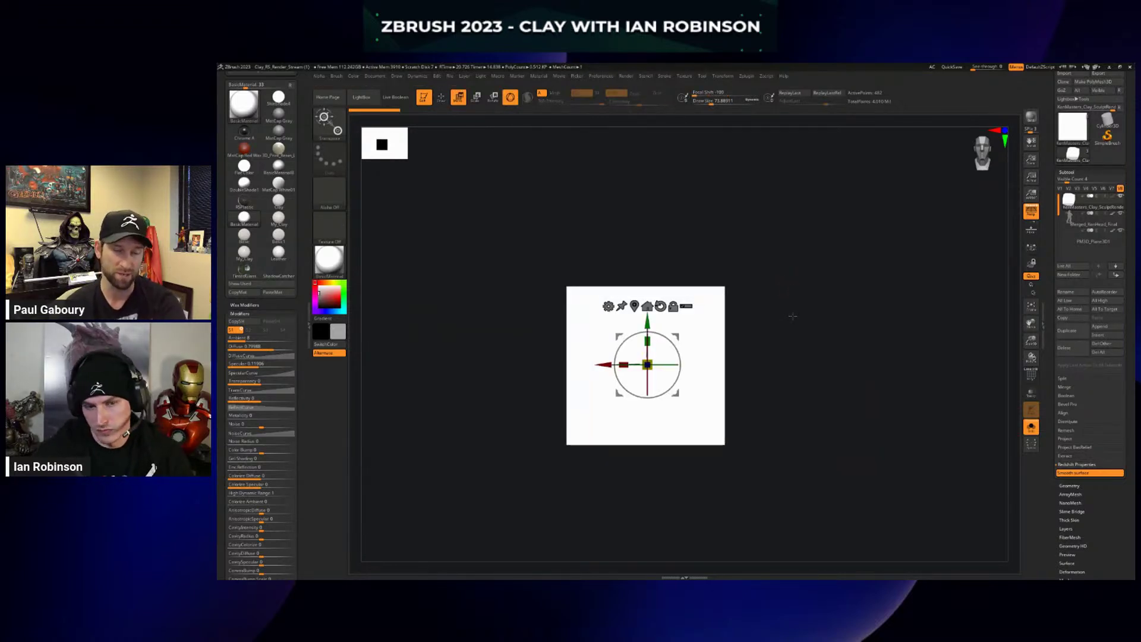
# Insert a Sphere3D subtool and frame the isolated sphere in the view.
pyautogui.click(1097, 335)
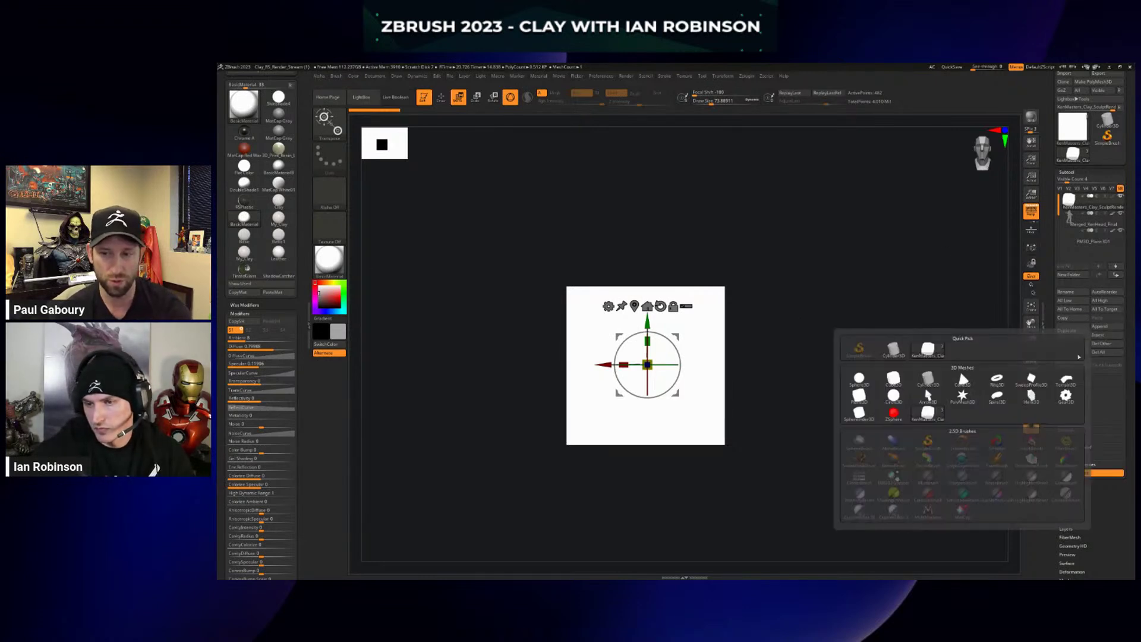
pyautogui.click(860, 378)
pyautogui.press('q')
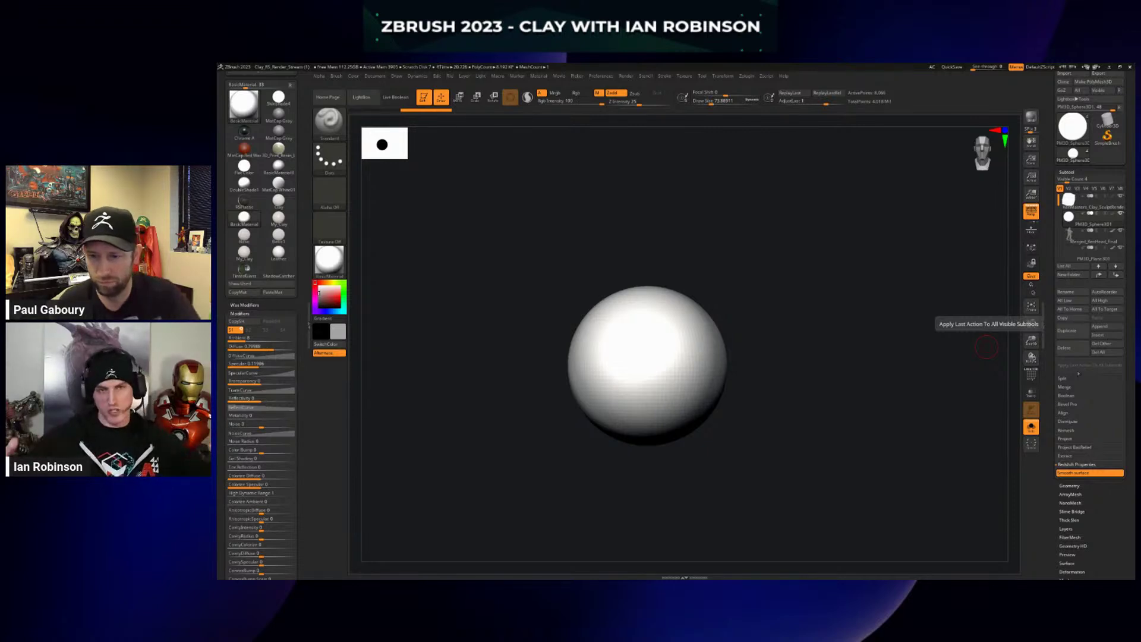
pyautogui.moveTo(840, 328)
pyautogui.keyDown('alt'); pyautogui.mouseDown()
pyautogui.moveTo(831, 311)
pyautogui.moveTo(840, 296)
pyautogui.moveTo(830, 311)
pyautogui.mouseUp(); pyautogui.keyUp('alt')
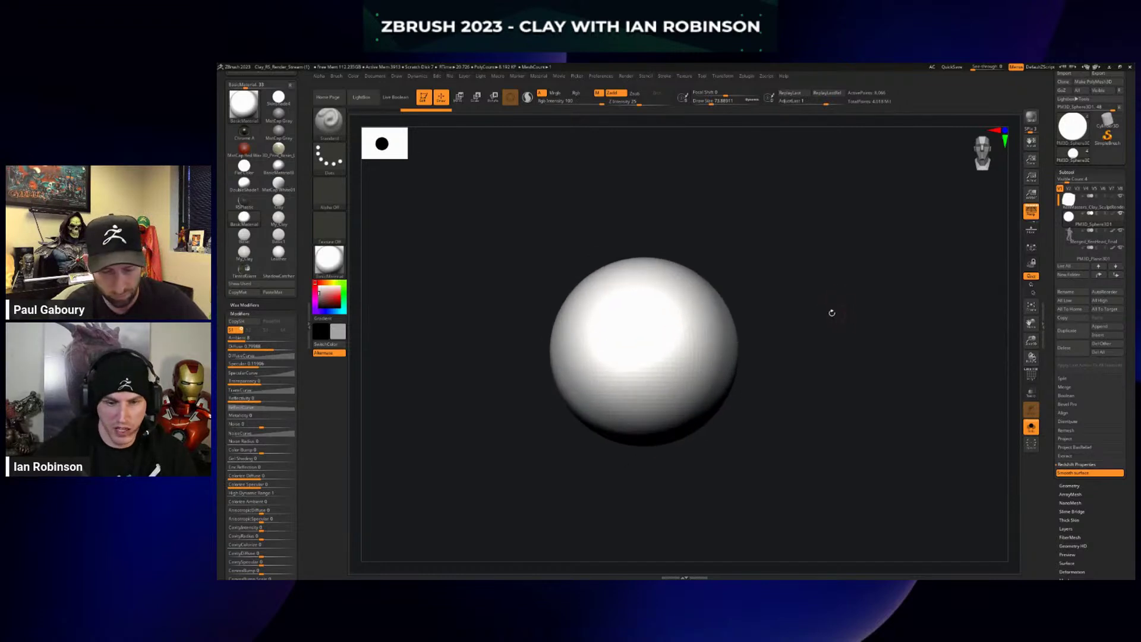
# Switch off the second light and toggle the main light off and back on to check the sphere's shading.
pyautogui.moveTo(1128, 157); pyautogui.dragTo(1127, 387)
pyautogui.click(1115, 100)
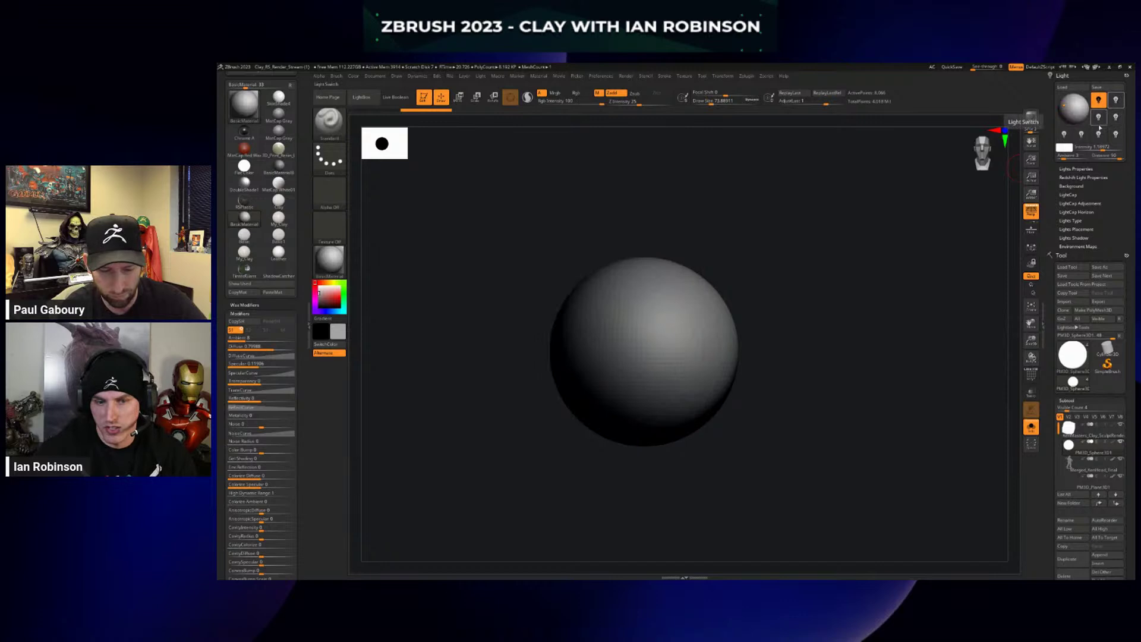
pyautogui.click(1098, 100)
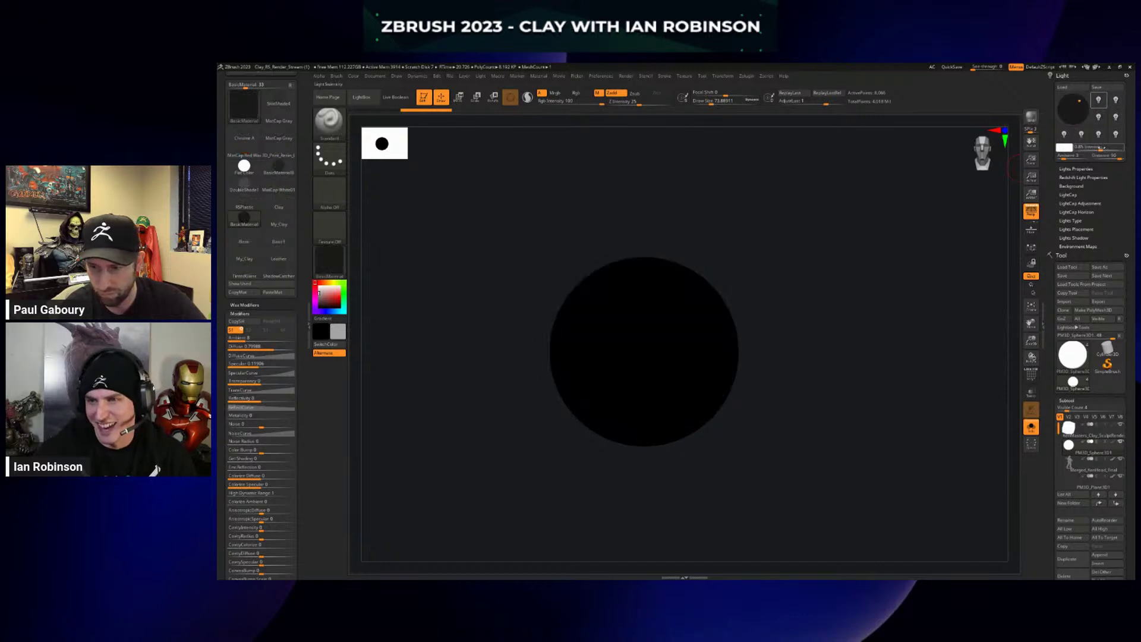
pyautogui.click(1099, 100)
pyautogui.keyDown('ctrl'); pyautogui.moveTo(880, 251); pyautogui.dragTo(952, 280, button='right'); pyautogui.keyUp('ctrl')
pyautogui.rightClick(901, 282)
# Set the sphere's current position as its Home Stage in the Stager.
pyautogui.scroll(-5, 1104, 310)
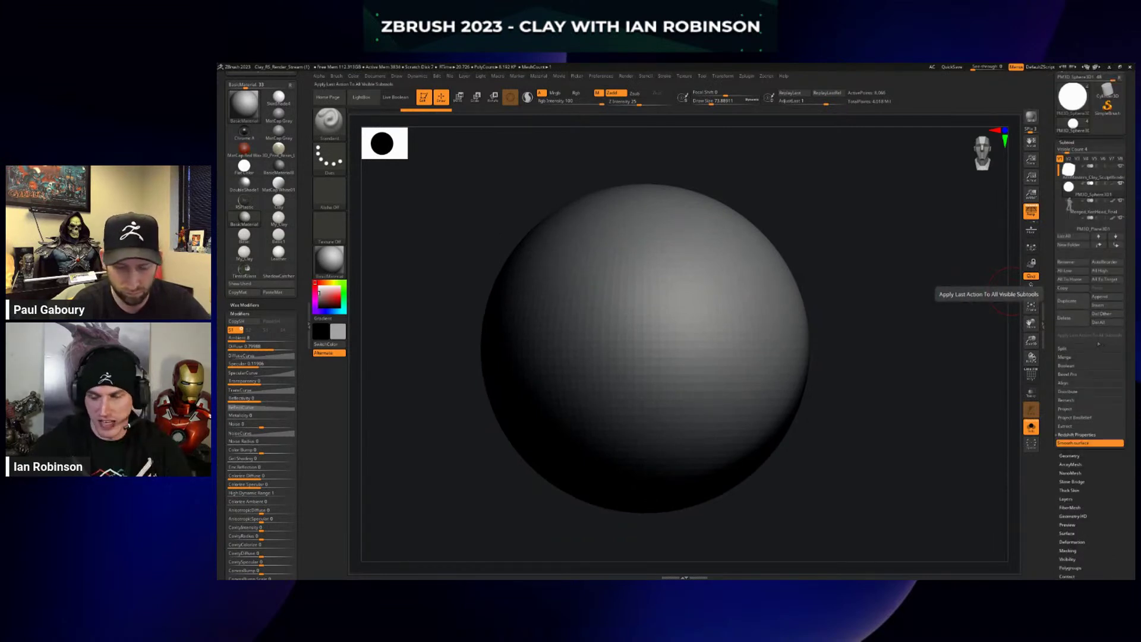
pyautogui.scroll(-5, 1088, 336)
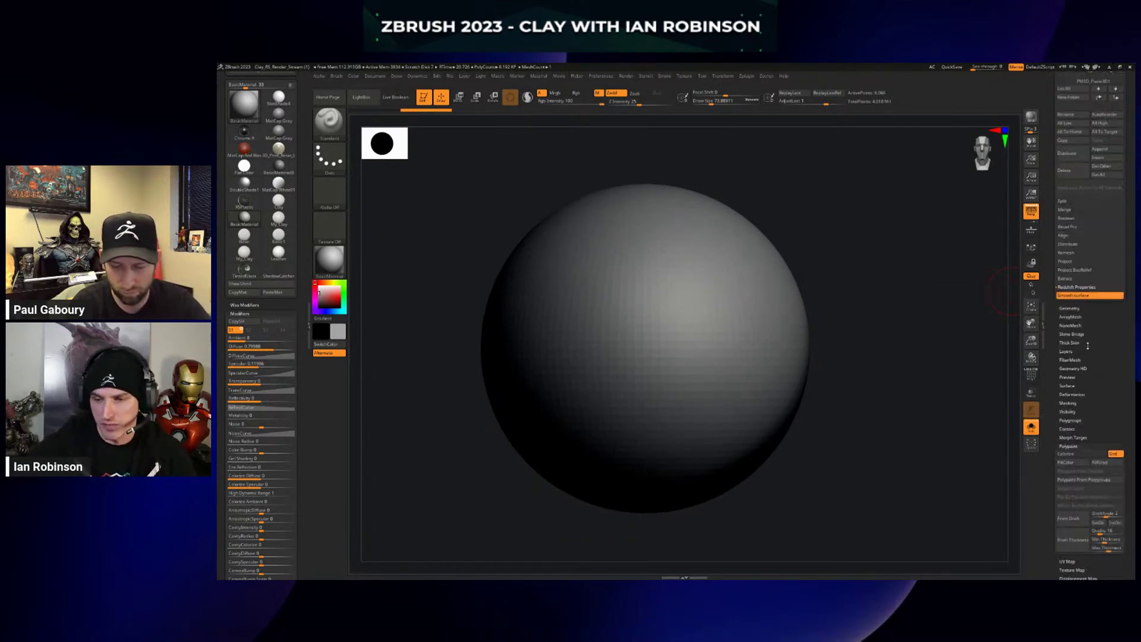
pyautogui.click(1070, 308)
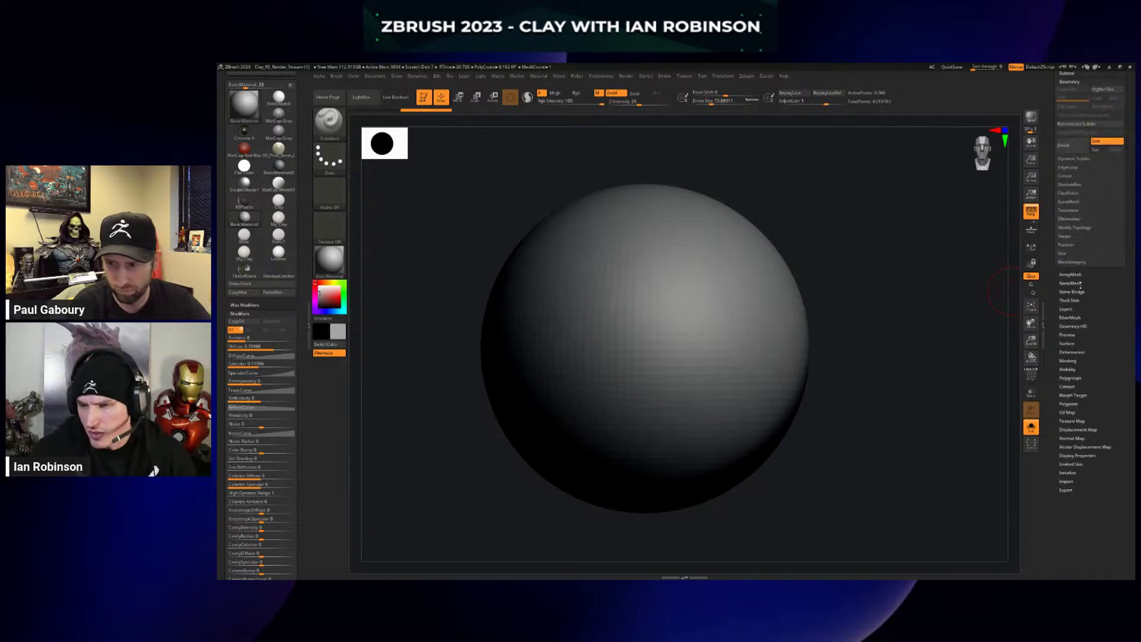
pyautogui.click(1065, 236)
pyautogui.click(1077, 244)
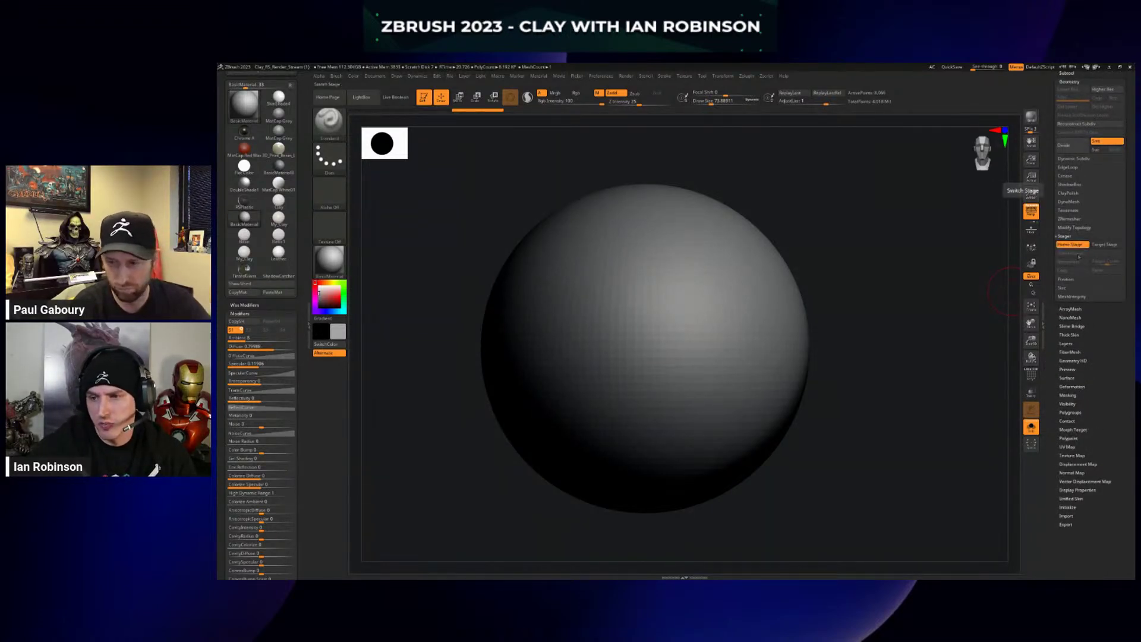
pyautogui.scroll(4, 1073, 225)
pyautogui.click(1067, 196)
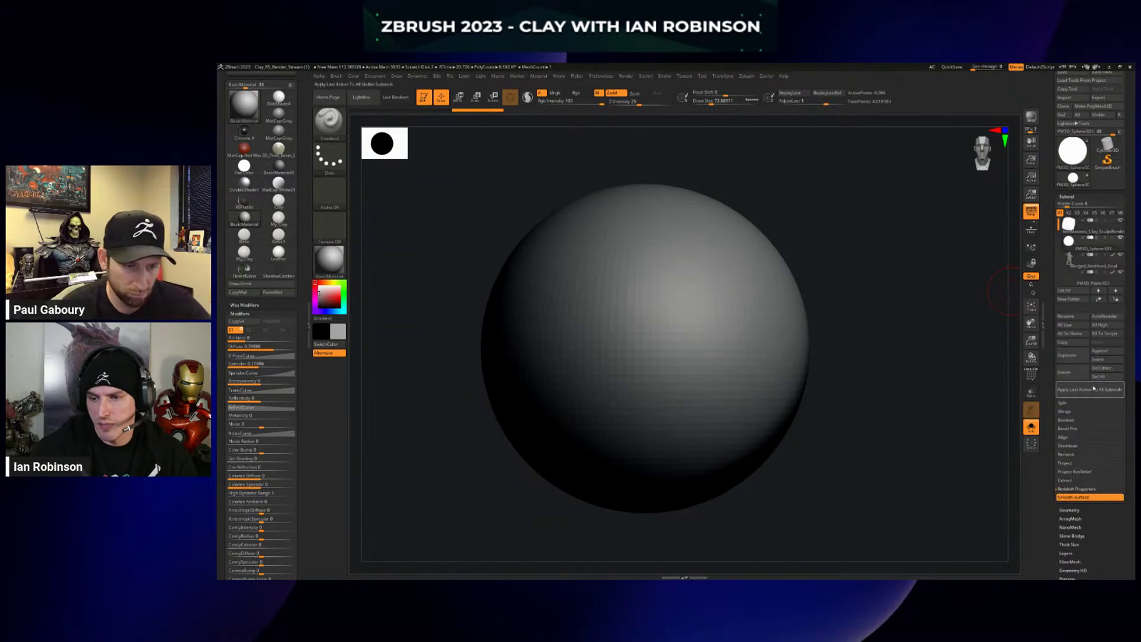
# Turn on PolyFrame to show the sphere's wireframe and zoom out to leave room around it.
pyautogui.click(1032, 355)
pyautogui.click(1035, 409)
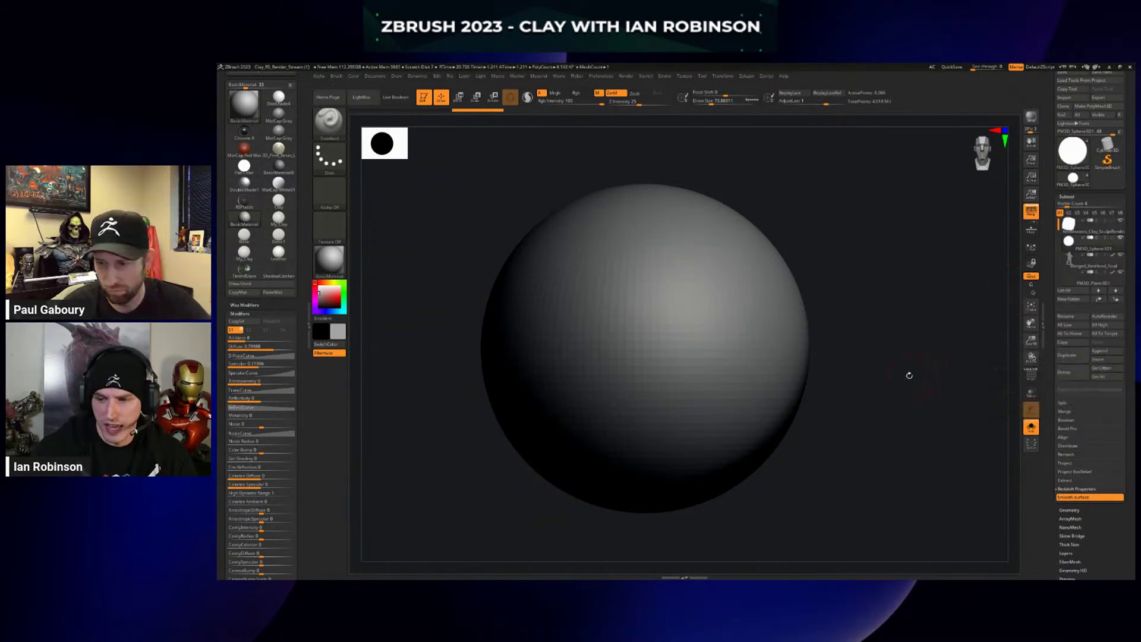
pyautogui.hotkey('shift', 'f')
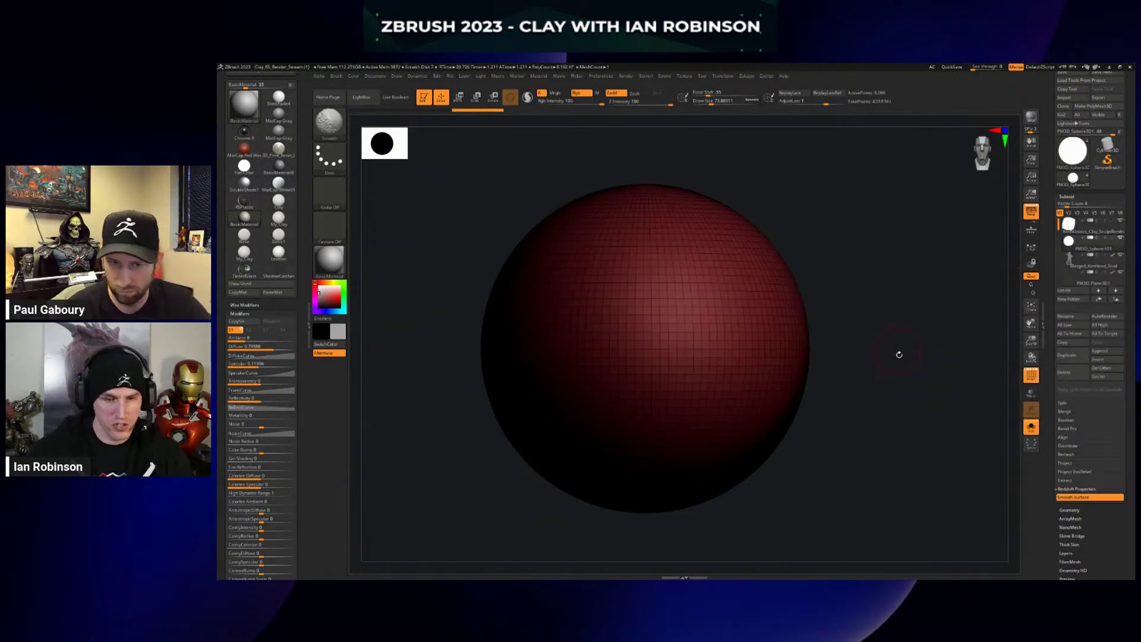
pyautogui.keyDown('alt'); pyautogui.moveTo(897, 354); pyautogui.dragTo(871, 323); pyautogui.keyUp('alt')
pyautogui.press('w')
pyautogui.press('q')
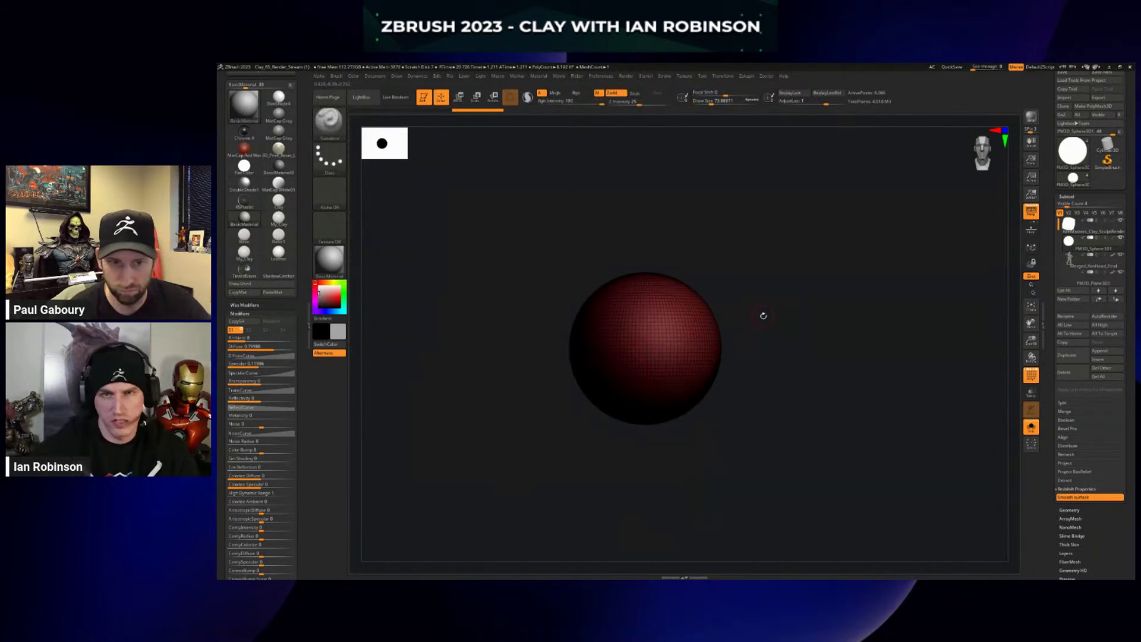
pyautogui.moveTo(791, 339); pyautogui.dragTo(798, 329)
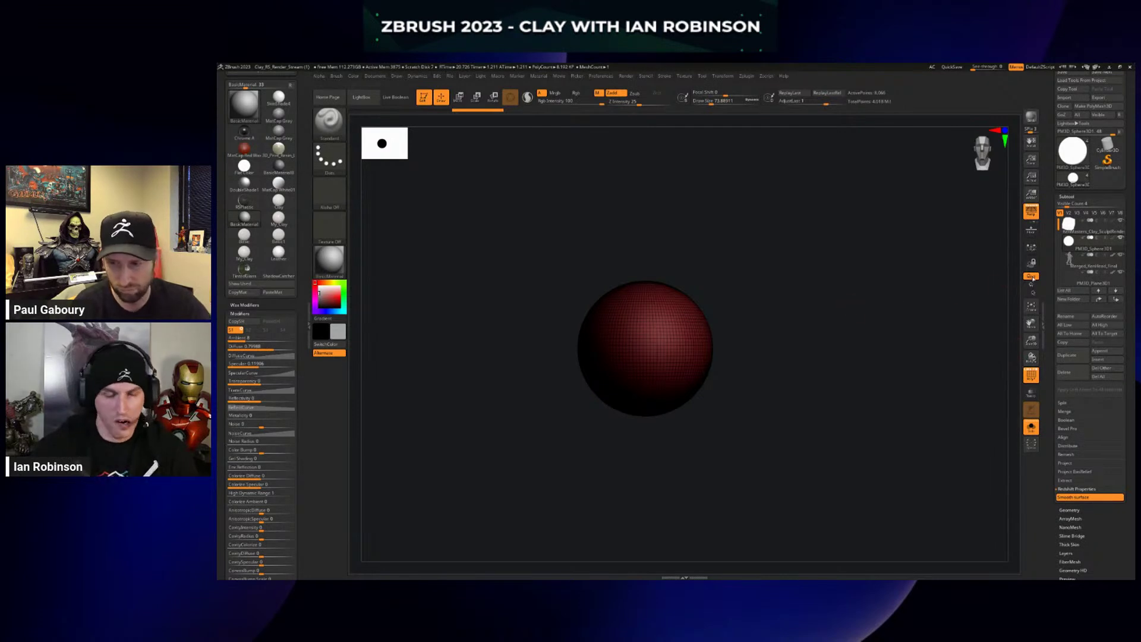
# Move the sphere away from its home position and tilt it with the transform gizmo.
pyautogui.moveTo(1128, 199); pyautogui.dragTo(1128, 165)
pyautogui.press('w')
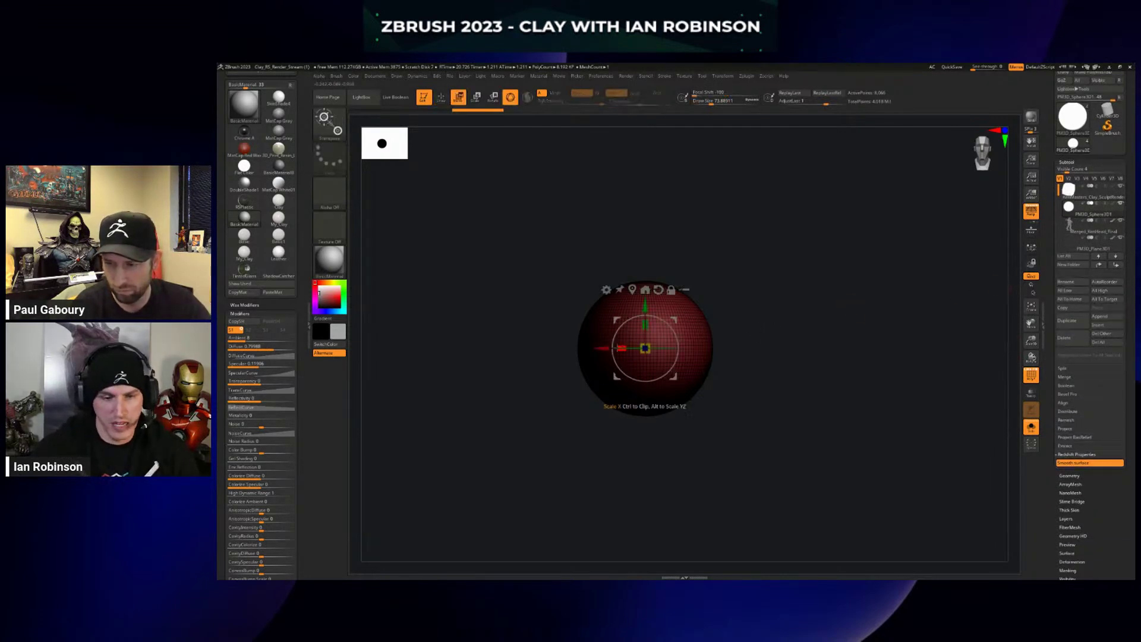
pyautogui.moveTo(627, 367); pyautogui.dragTo(901, 340)
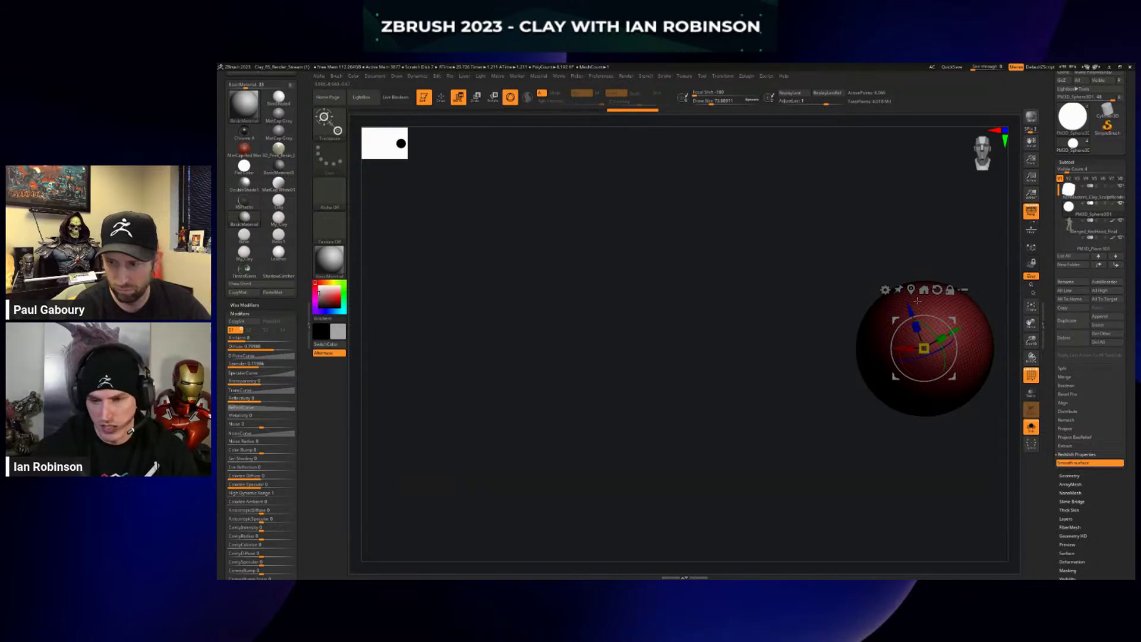
# Sculpt several raised strokes across the moved sphere using the ClayBuildup brush with an enlarged draw size.
pyautogui.press('q')
pyautogui.scroll(2, 913, 283)
pyautogui.scroll(1, 914, 282)
pyautogui.press('b')
pyautogui.press('c')
pyautogui.press('b')
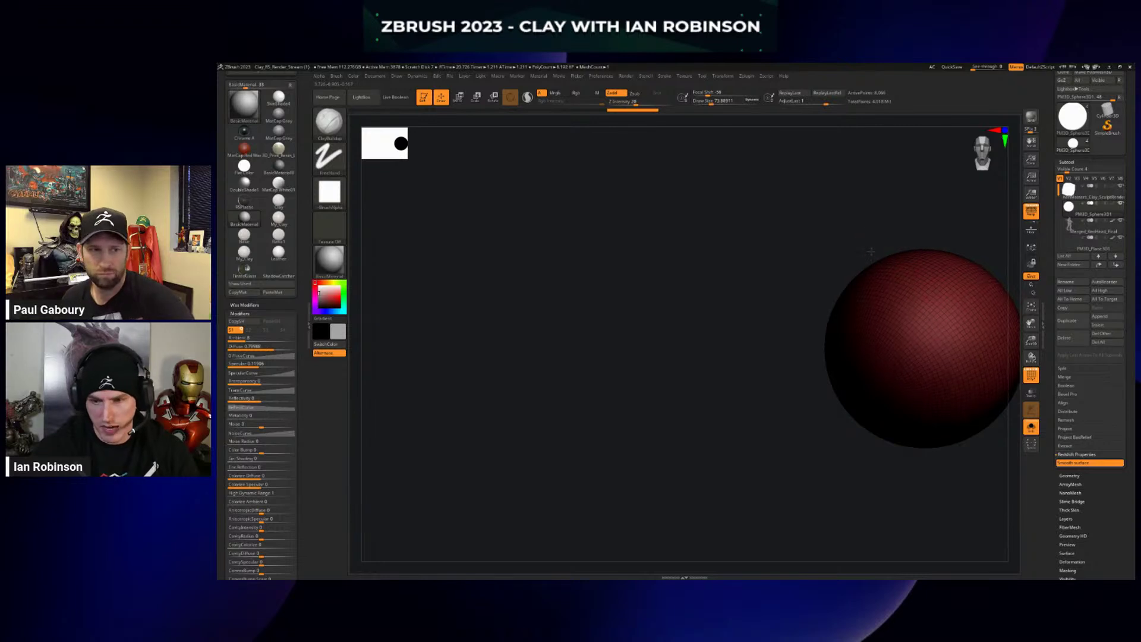
pyautogui.moveTo(871, 252)
pyautogui.mouseDown()
pyautogui.moveTo(932, 314)
pyautogui.moveTo(958, 315)
pyautogui.moveTo(927, 365)
pyautogui.mouseUp()
pyautogui.press('s')
pyautogui.moveTo(832, 267)
pyautogui.mouseDown()
pyautogui.moveTo(873, 324)
pyautogui.moveTo(962, 288)
pyautogui.mouseUp()
pyautogui.moveTo(823, 356); pyautogui.dragTo(934, 410)
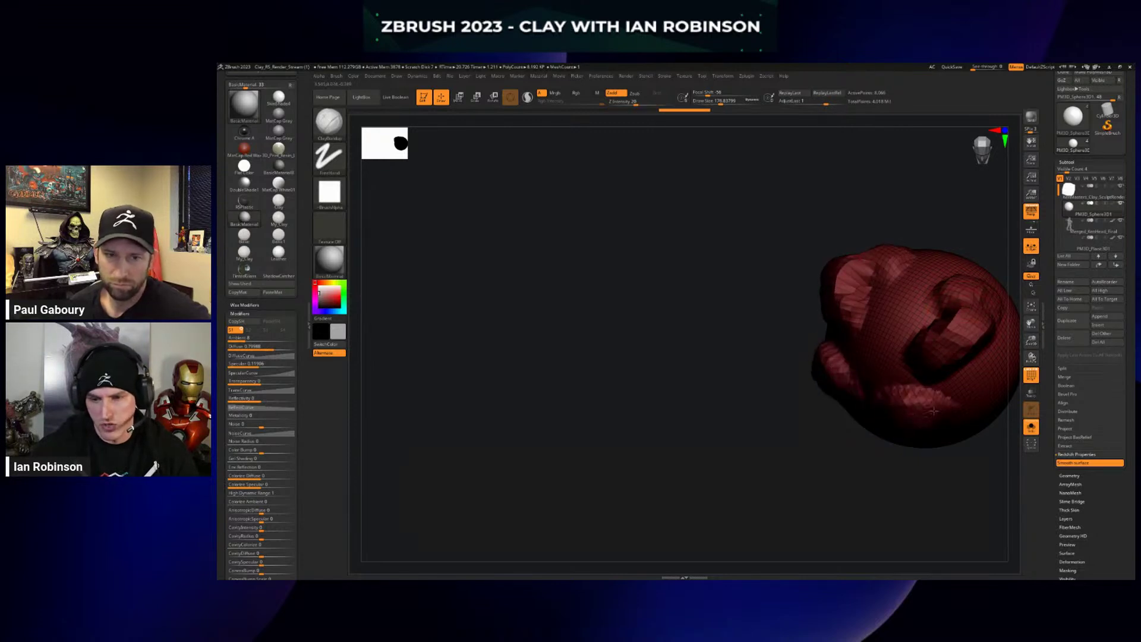
# Set the sculpted sphere's current placement as the Target Stage in the Stager.
pyautogui.keyDown('alt'); pyautogui.moveTo(934, 410); pyautogui.dragTo(865, 380, button='right'); pyautogui.keyUp('alt')
pyautogui.scroll(-3, 1070, 382)
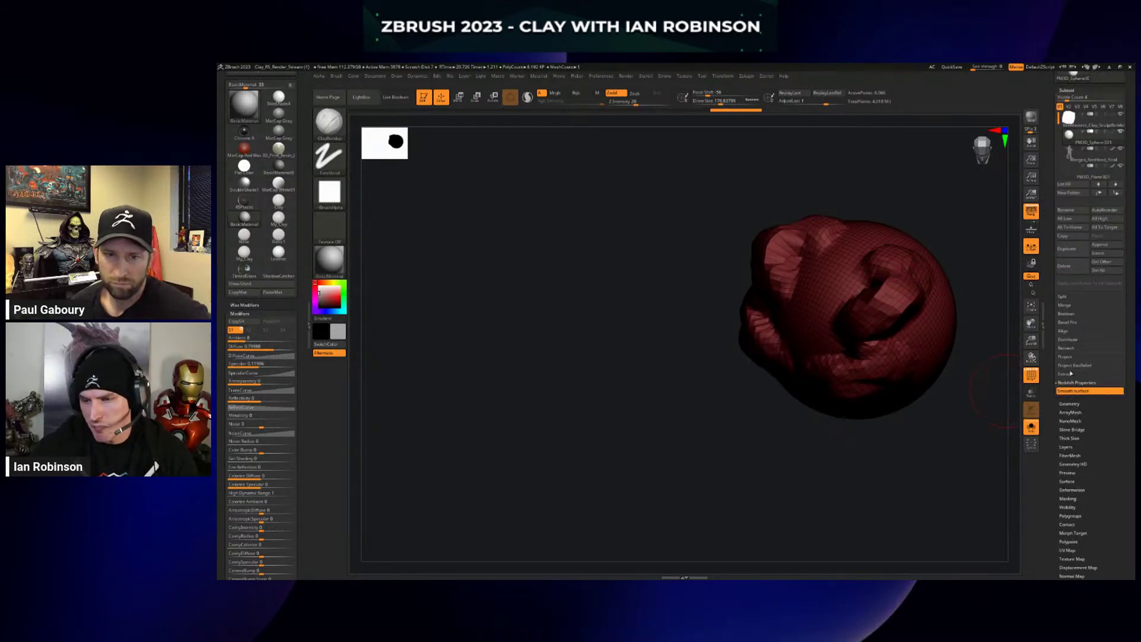
pyautogui.click(1069, 402)
pyautogui.click(1105, 262)
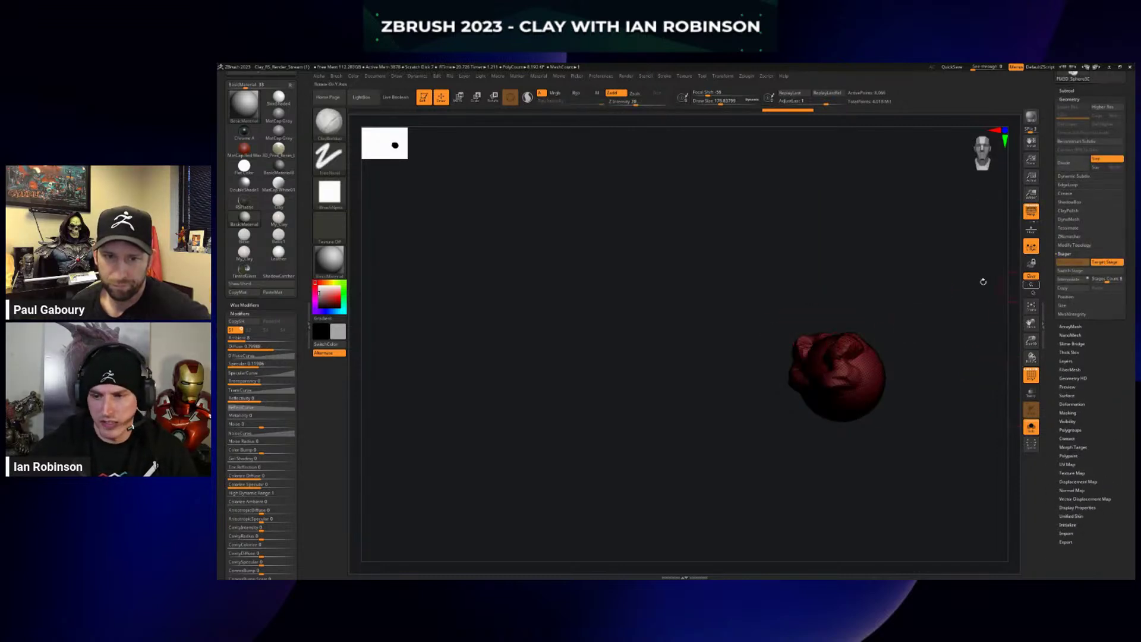
pyautogui.moveTo(983, 279); pyautogui.dragTo(896, 333)
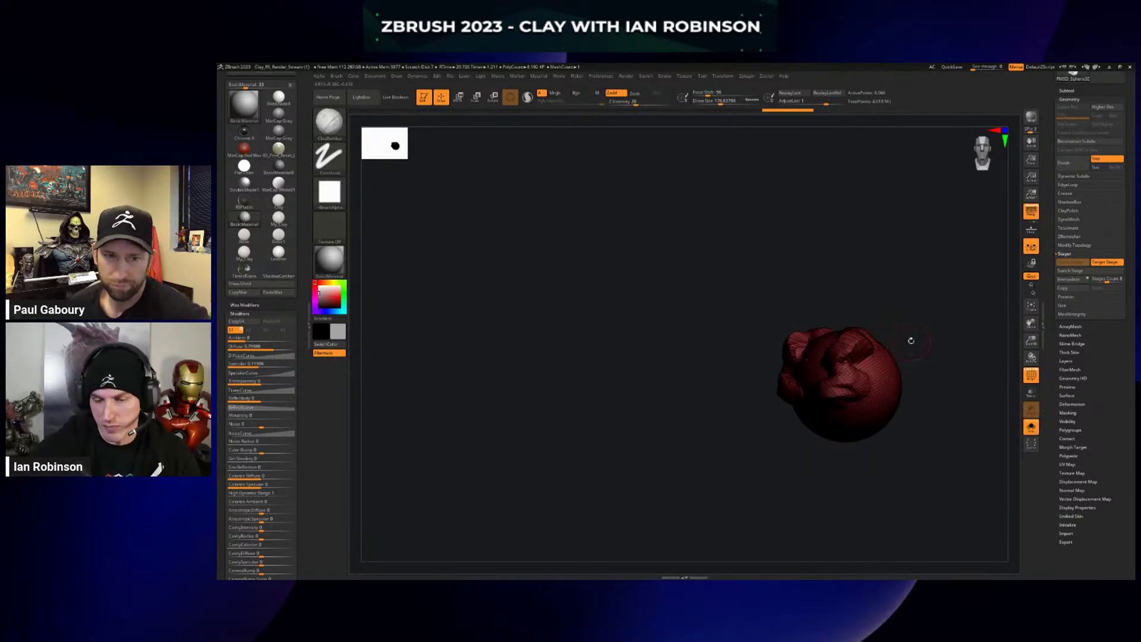
# Switch the sculpted sphere back to its Home Stage and recenter the gizmo on it.
pyautogui.click(1062, 271)
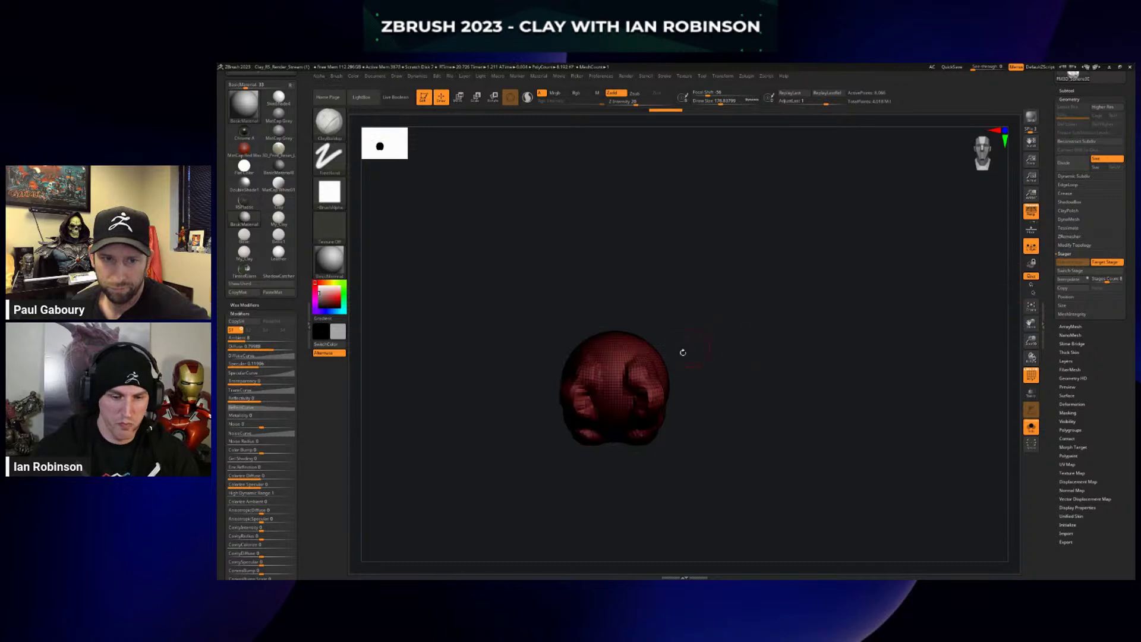
pyautogui.press('w')
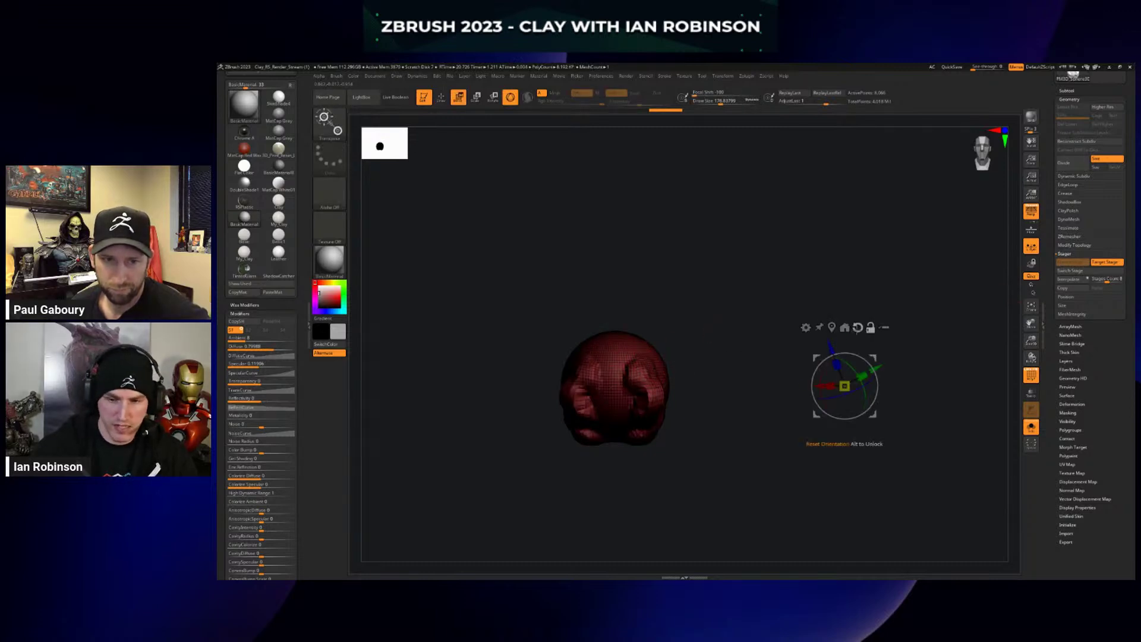
pyautogui.click(846, 328)
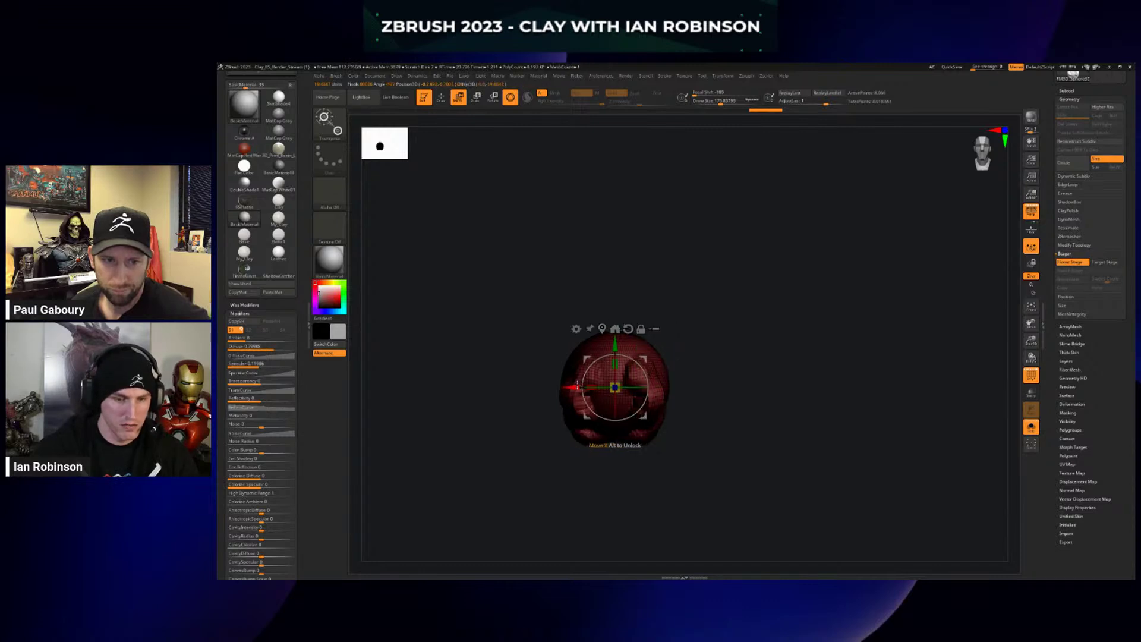
# Move and rotate the sculpted sphere to a new placement and set that as the Target Stage.
pyautogui.moveTo(639, 386)
pyautogui.mouseDown()
pyautogui.moveTo(905, 387)
pyautogui.moveTo(854, 266)
pyautogui.mouseUp()
pyautogui.press('q')
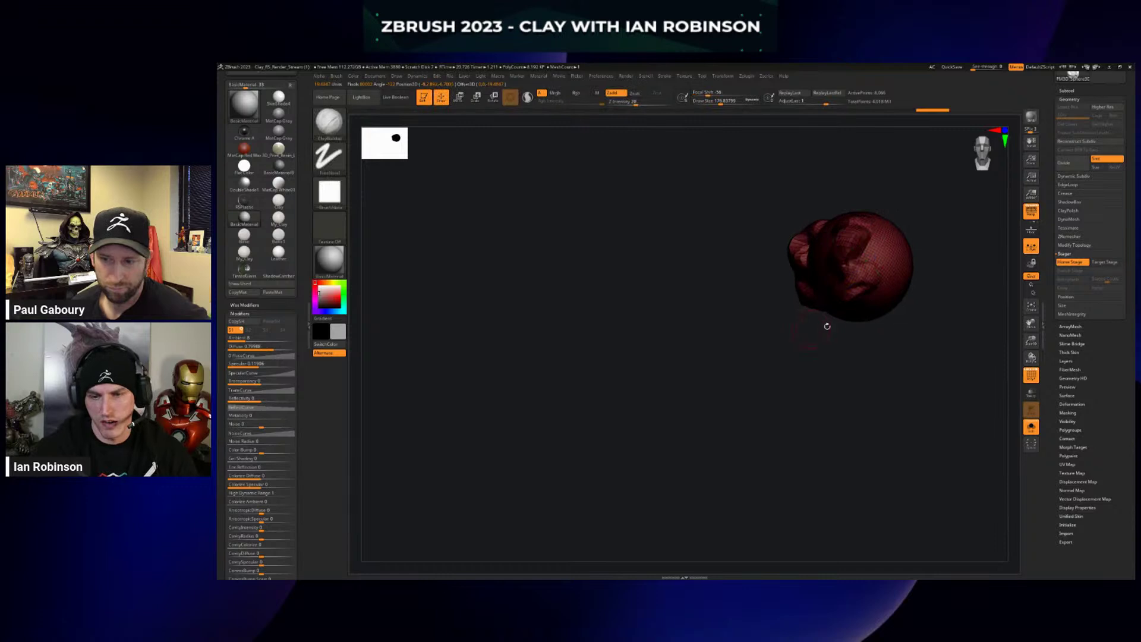
pyautogui.click(1106, 262)
# Add another ClayBuildup stroke at the target placement and switch the sphere back to its Home Stage.
pyautogui.moveTo(968, 252); pyautogui.dragTo(945, 315)
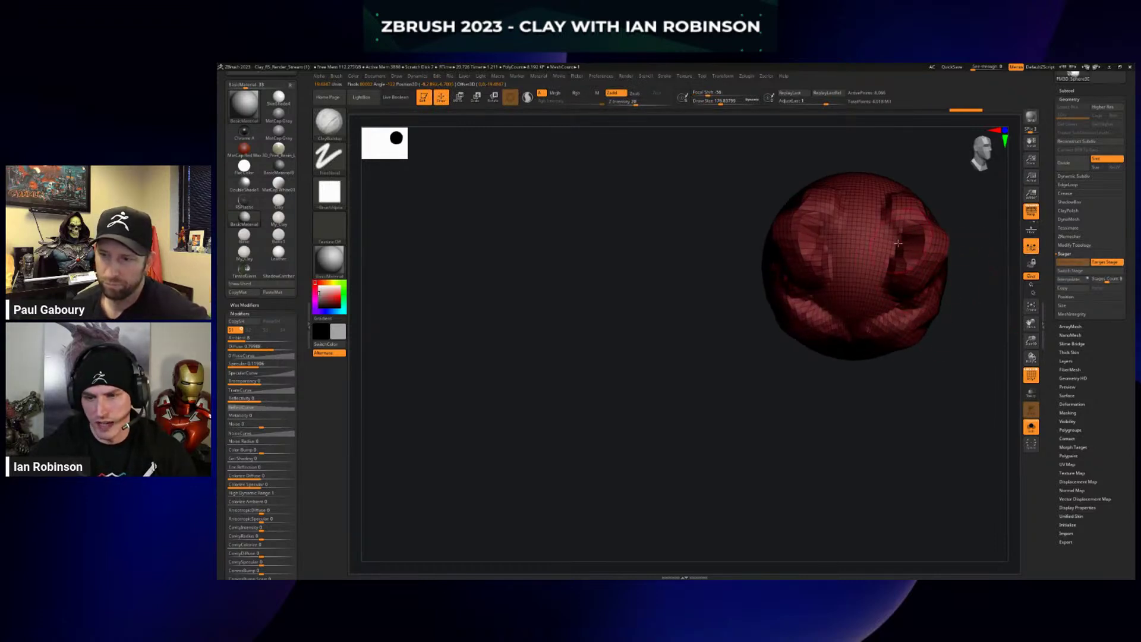
pyautogui.moveTo(898, 244); pyautogui.dragTo(892, 296)
pyautogui.moveTo(951, 356)
pyautogui.mouseDown()
pyautogui.moveTo(862, 333)
pyautogui.moveTo(918, 359)
pyautogui.moveTo(948, 303)
pyautogui.moveTo(910, 327)
pyautogui.mouseUp()
pyautogui.keyDown('alt'); pyautogui.moveTo(963, 377); pyautogui.dragTo(901, 387); pyautogui.keyUp('alt')
pyautogui.click(1070, 271)
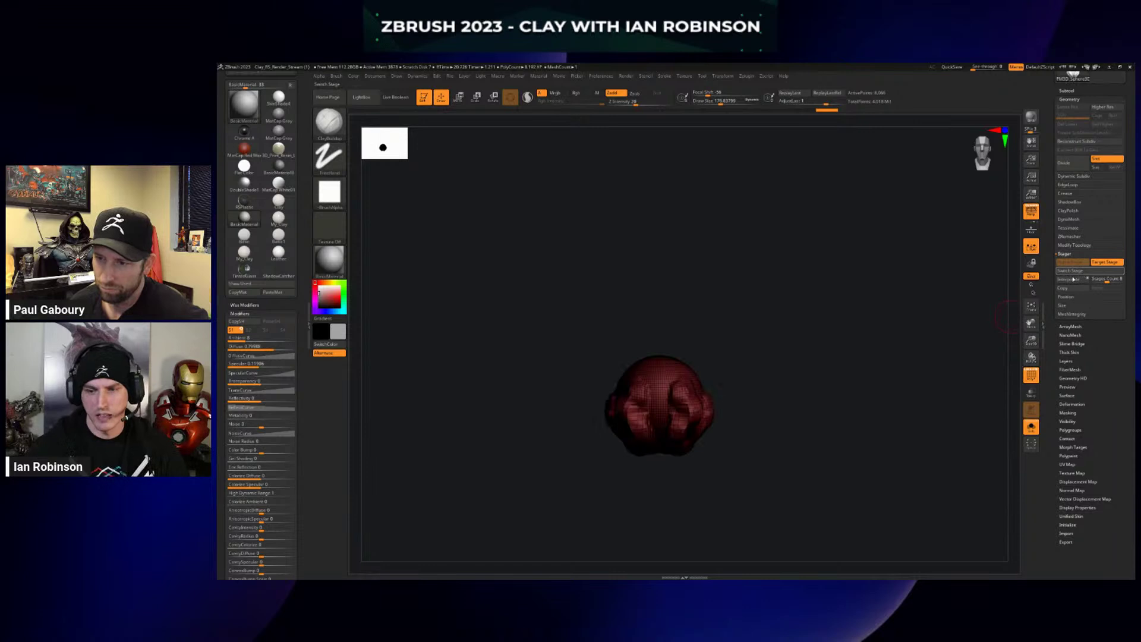
# Reset the gizmo's orientation and recenter it on the sculpted sphere at its home placement.
pyautogui.press('w')
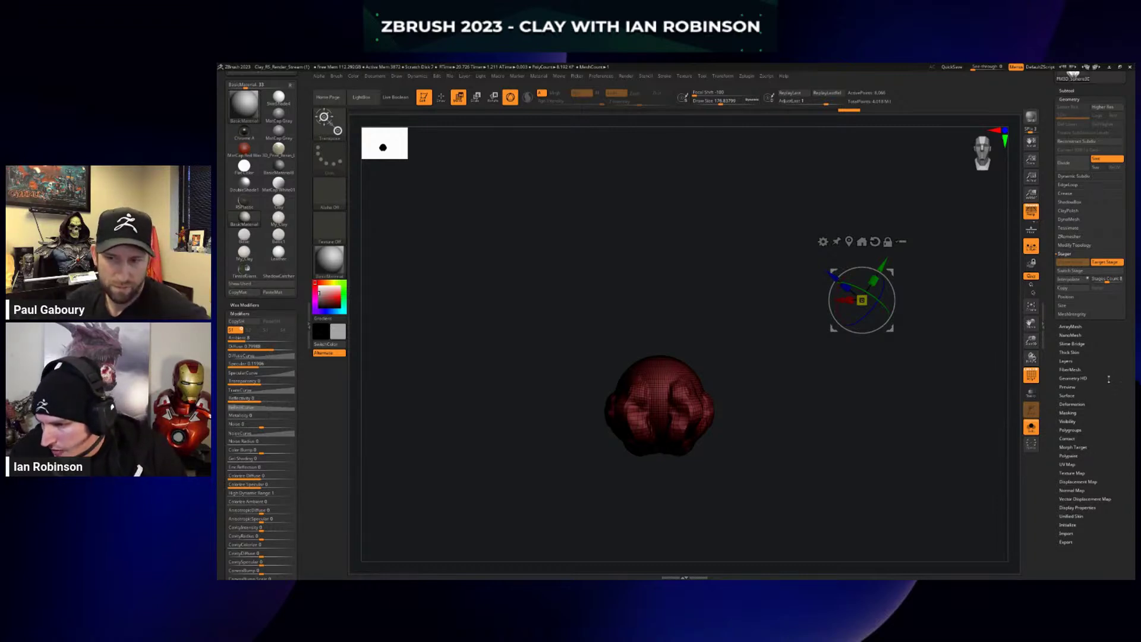
pyautogui.click(875, 242)
pyautogui.click(859, 242)
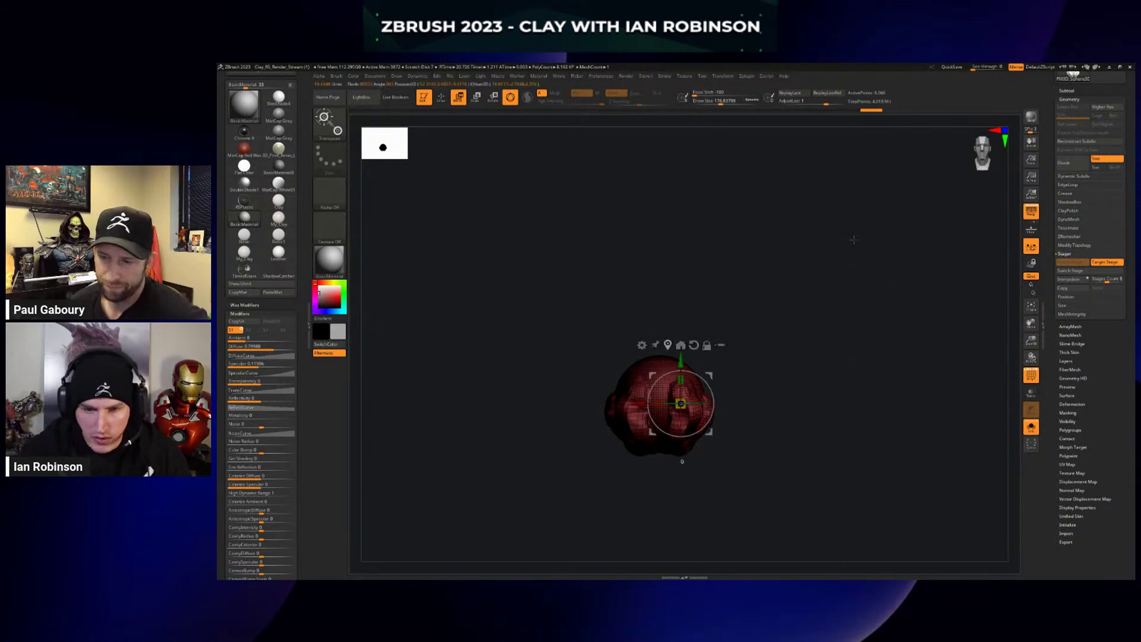
pyautogui.press('q')
pyautogui.press('w')
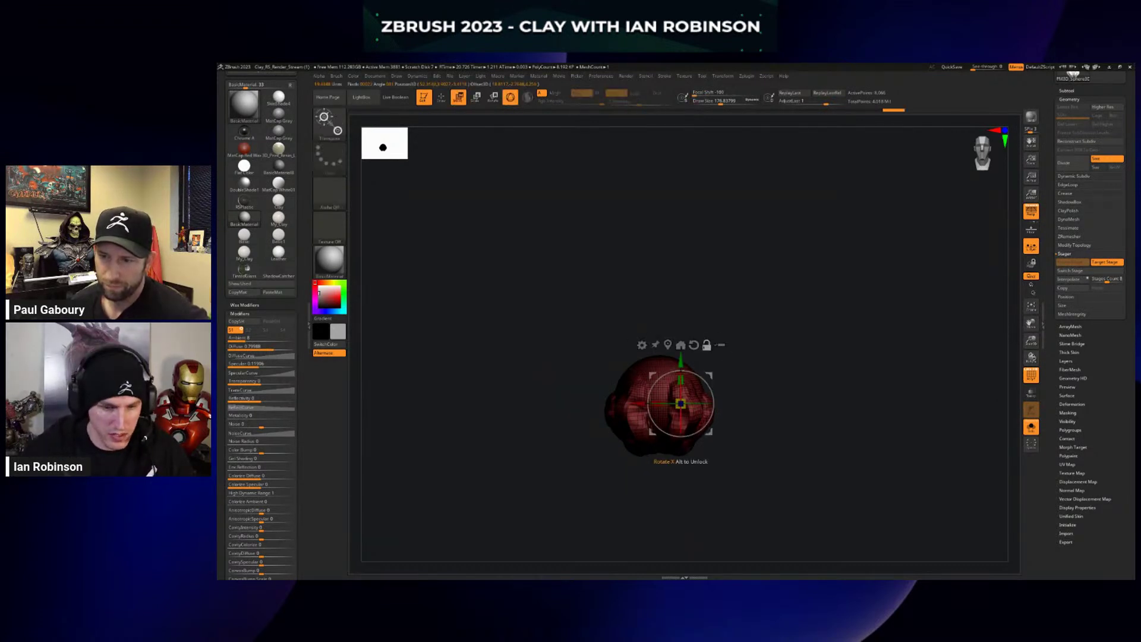
pyautogui.press('q')
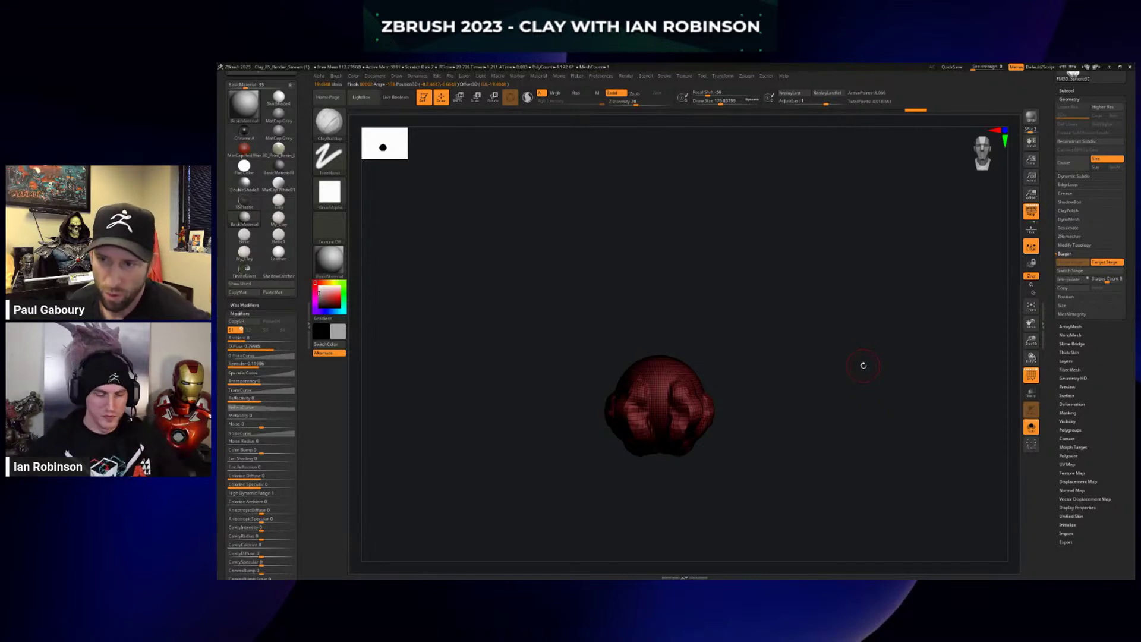
pyautogui.scroll(5, 835, 337)
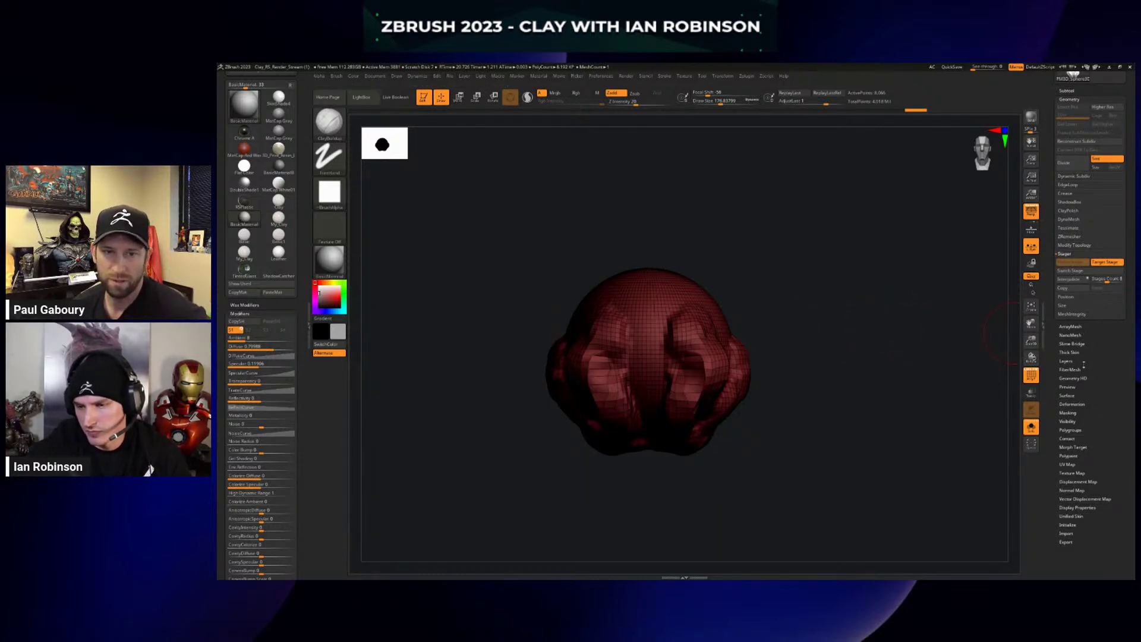
pyautogui.scroll(-2, 1083, 364)
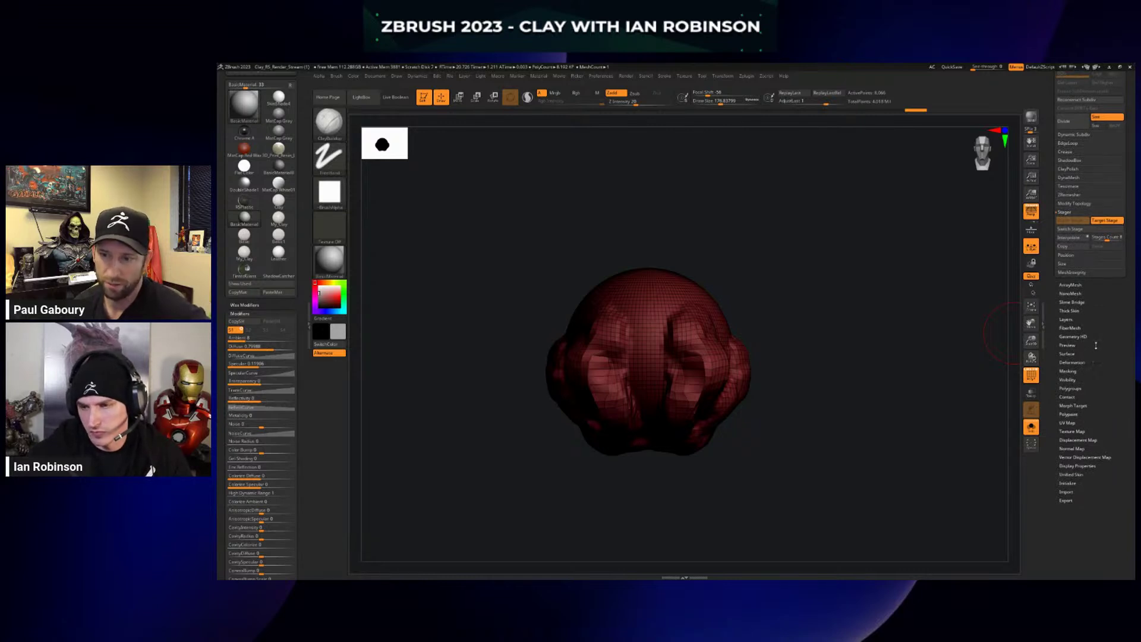